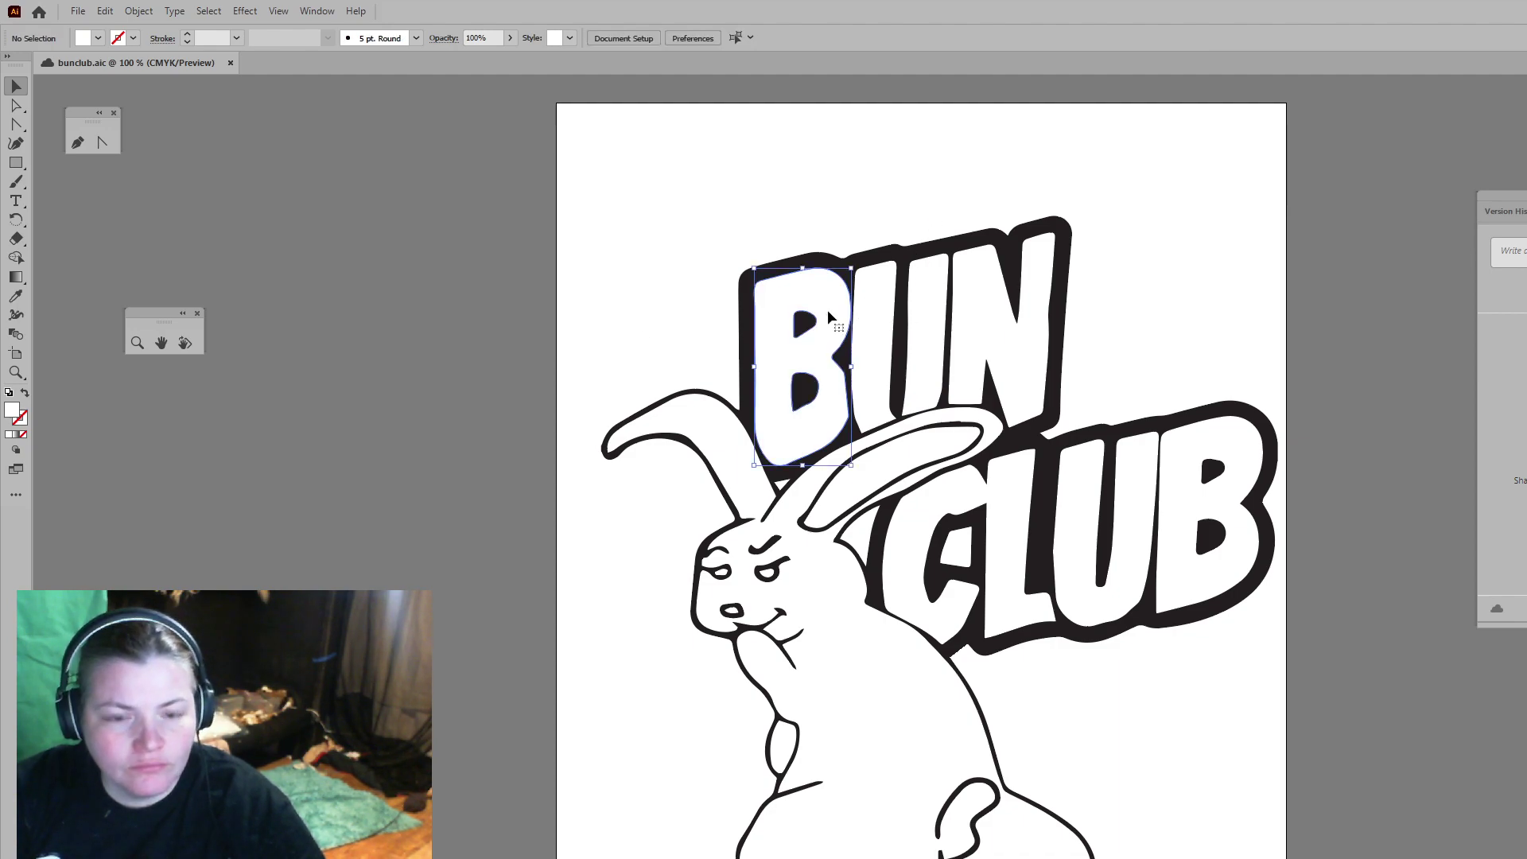
Step: Fill all the BUN CLUB letters with the Magenta gradient from the Brights gradient swatch library, and save the document
click(888, 318)
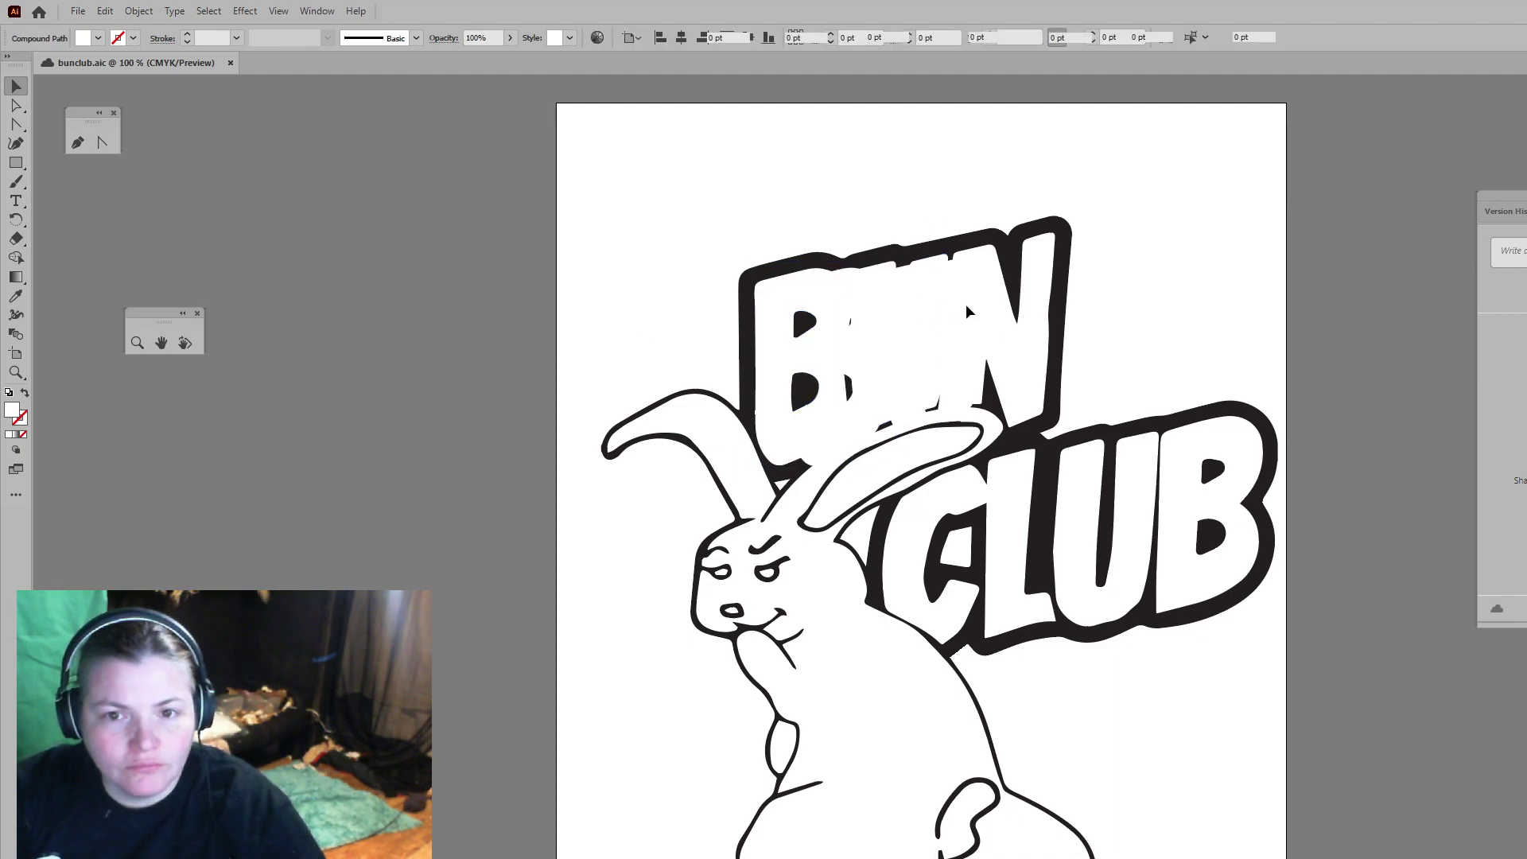
shift+click(965, 304)
drag(971, 302, 937, 303)
shift+click(982, 320)
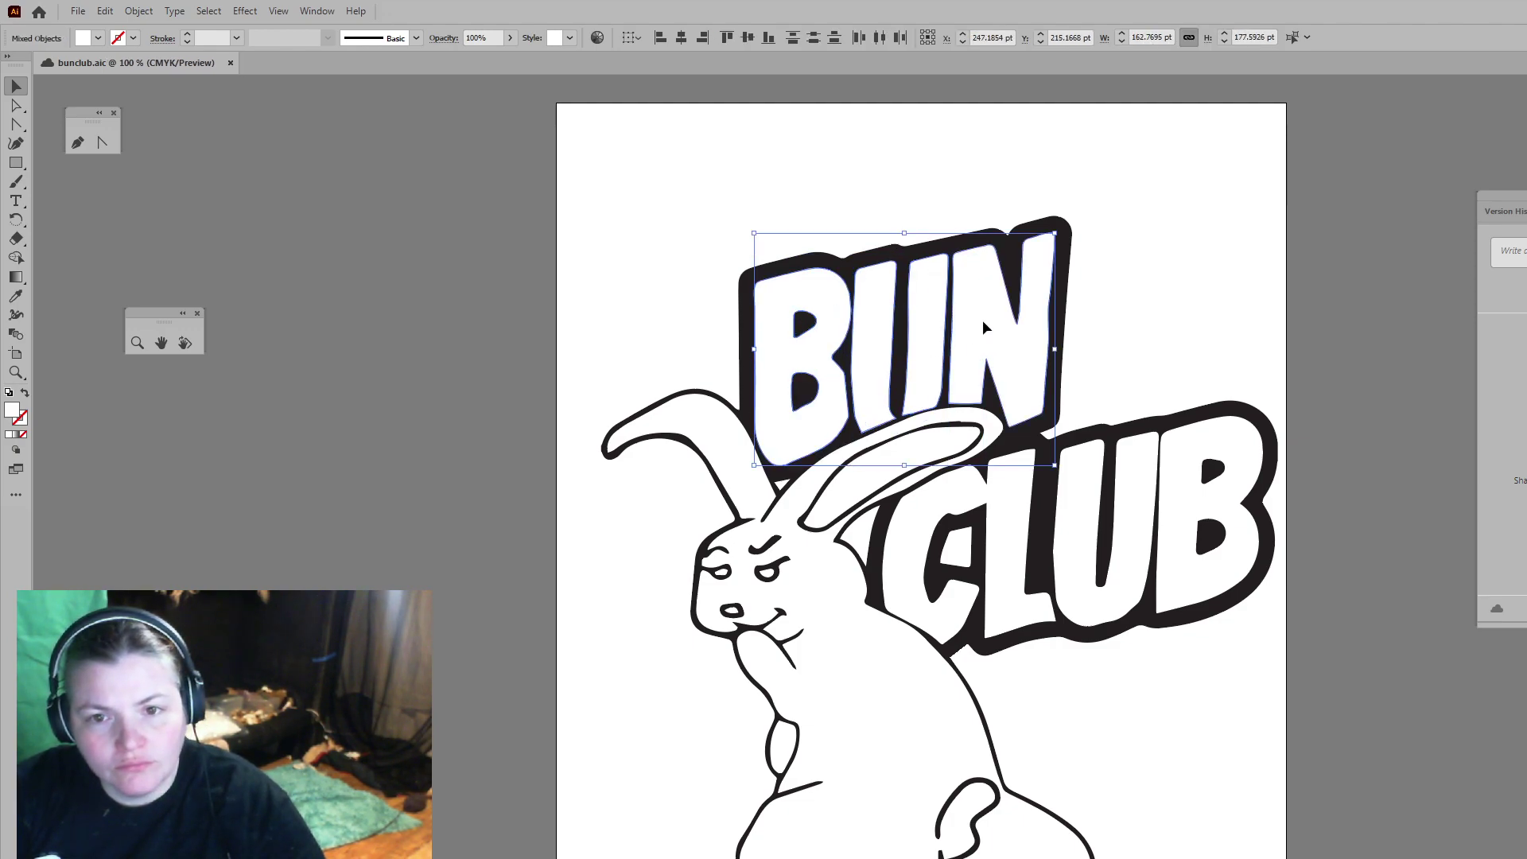
shift+click(961, 490)
shift+click(1113, 509)
shift+click(1182, 482)
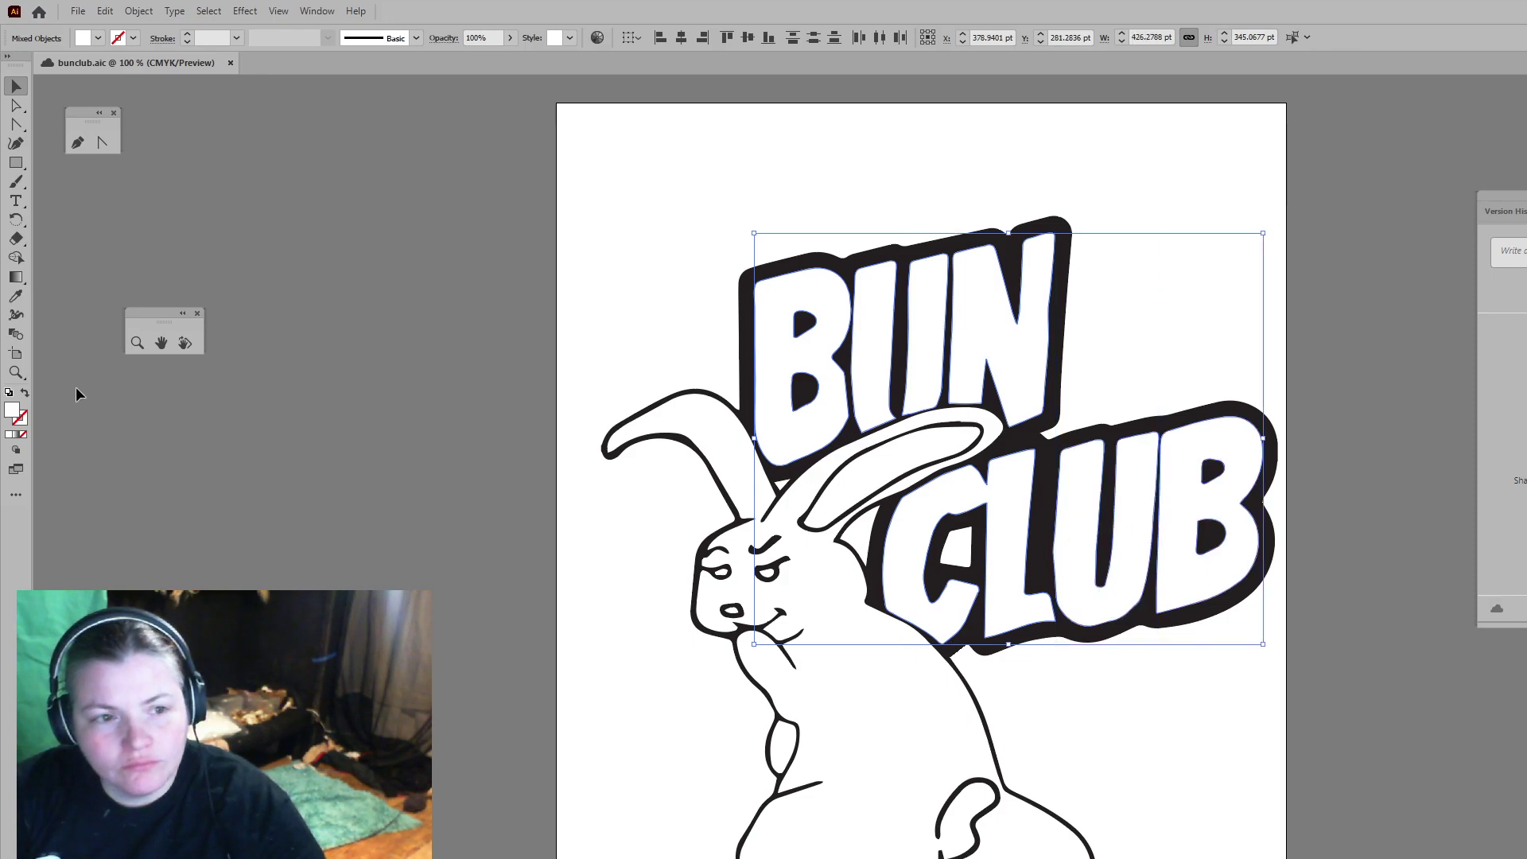
click(98, 38)
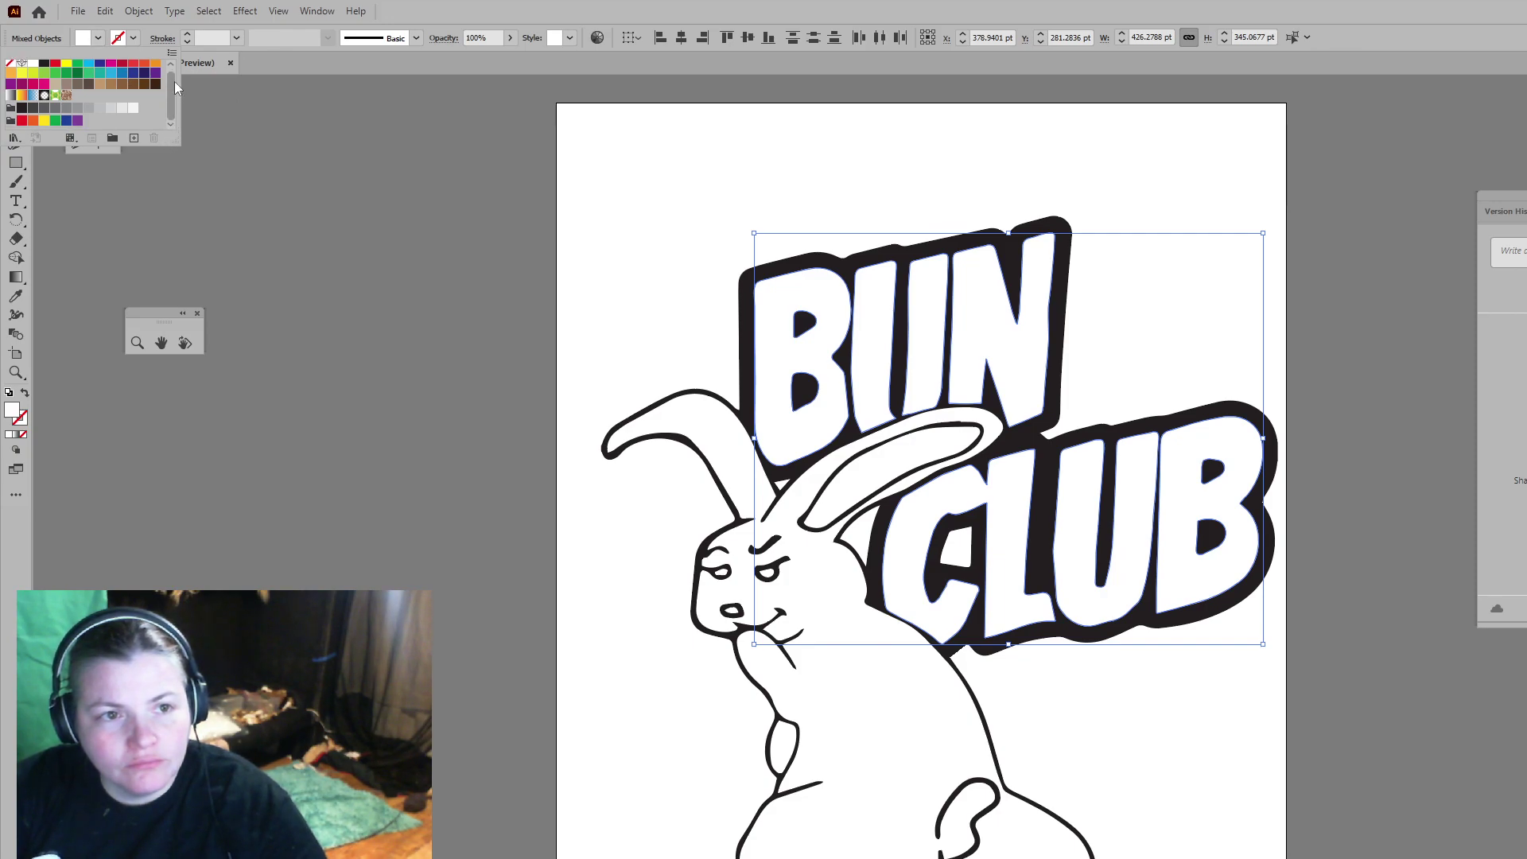
click(171, 52)
mouse_move(282, 401)
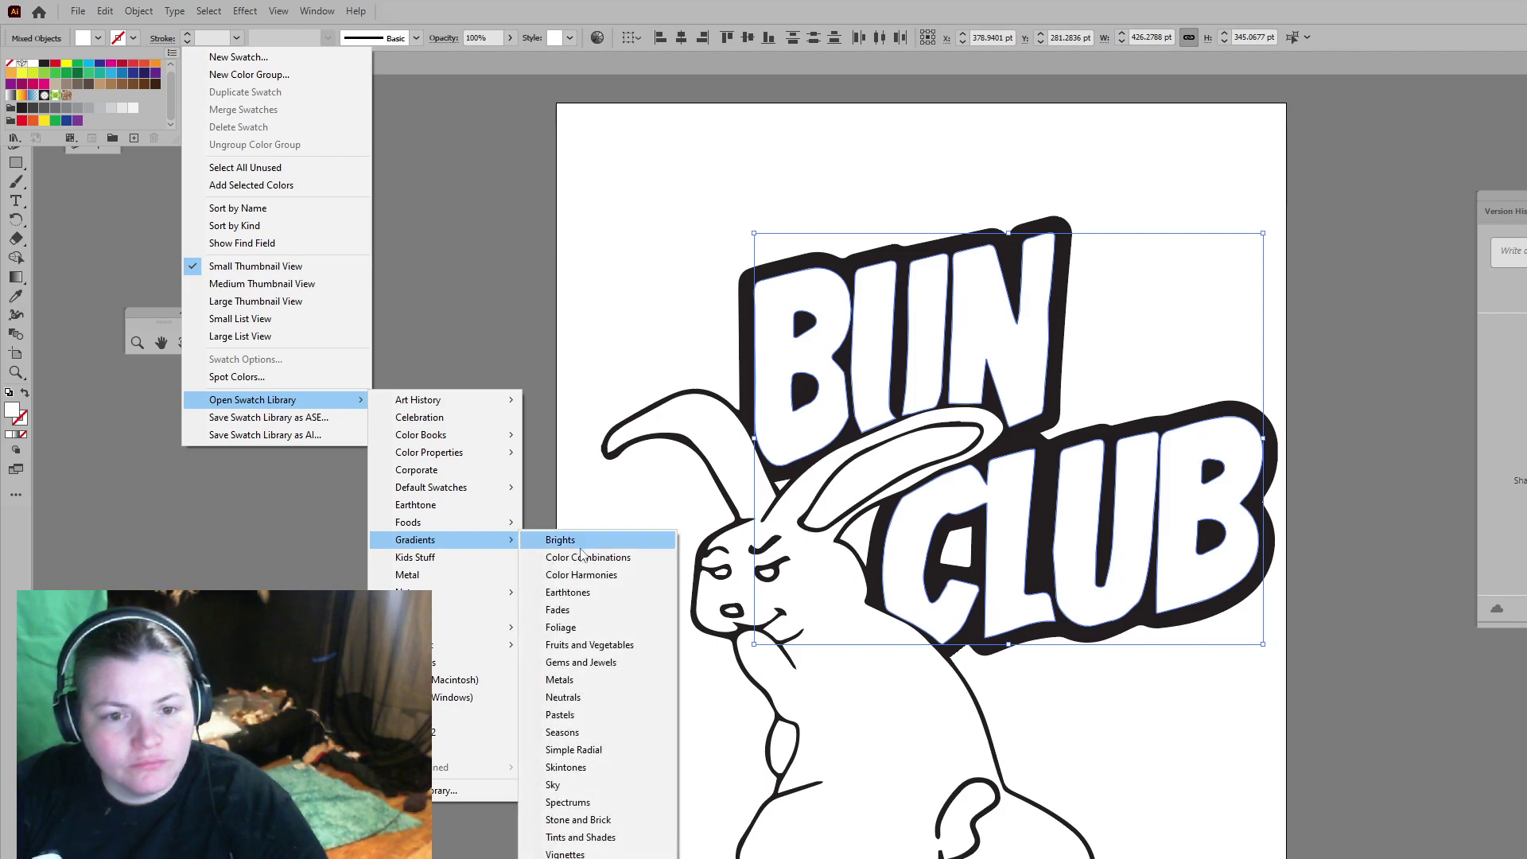
click(583, 554)
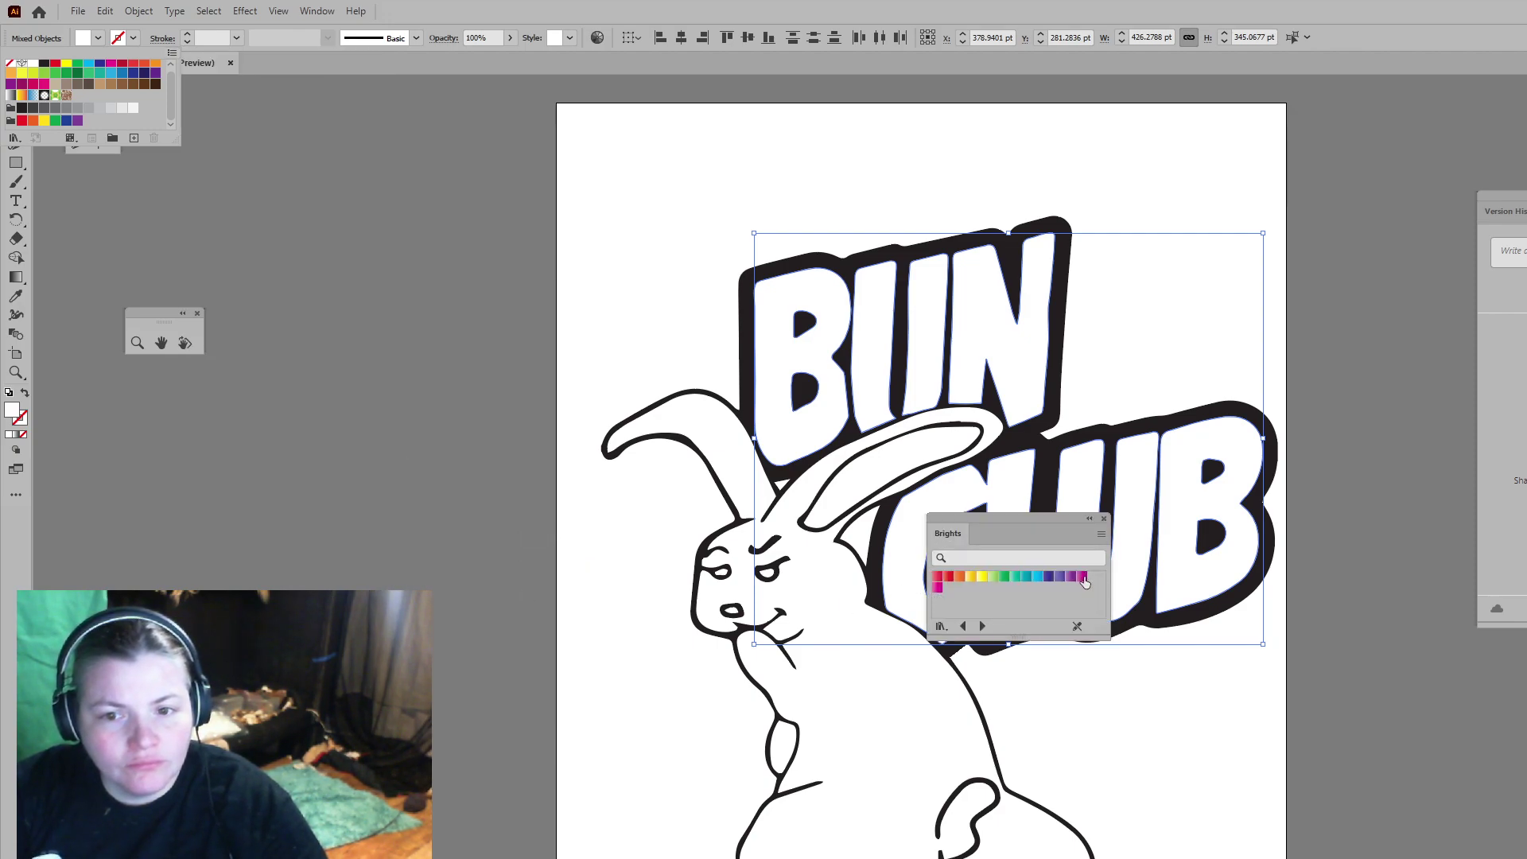
key(Escape)
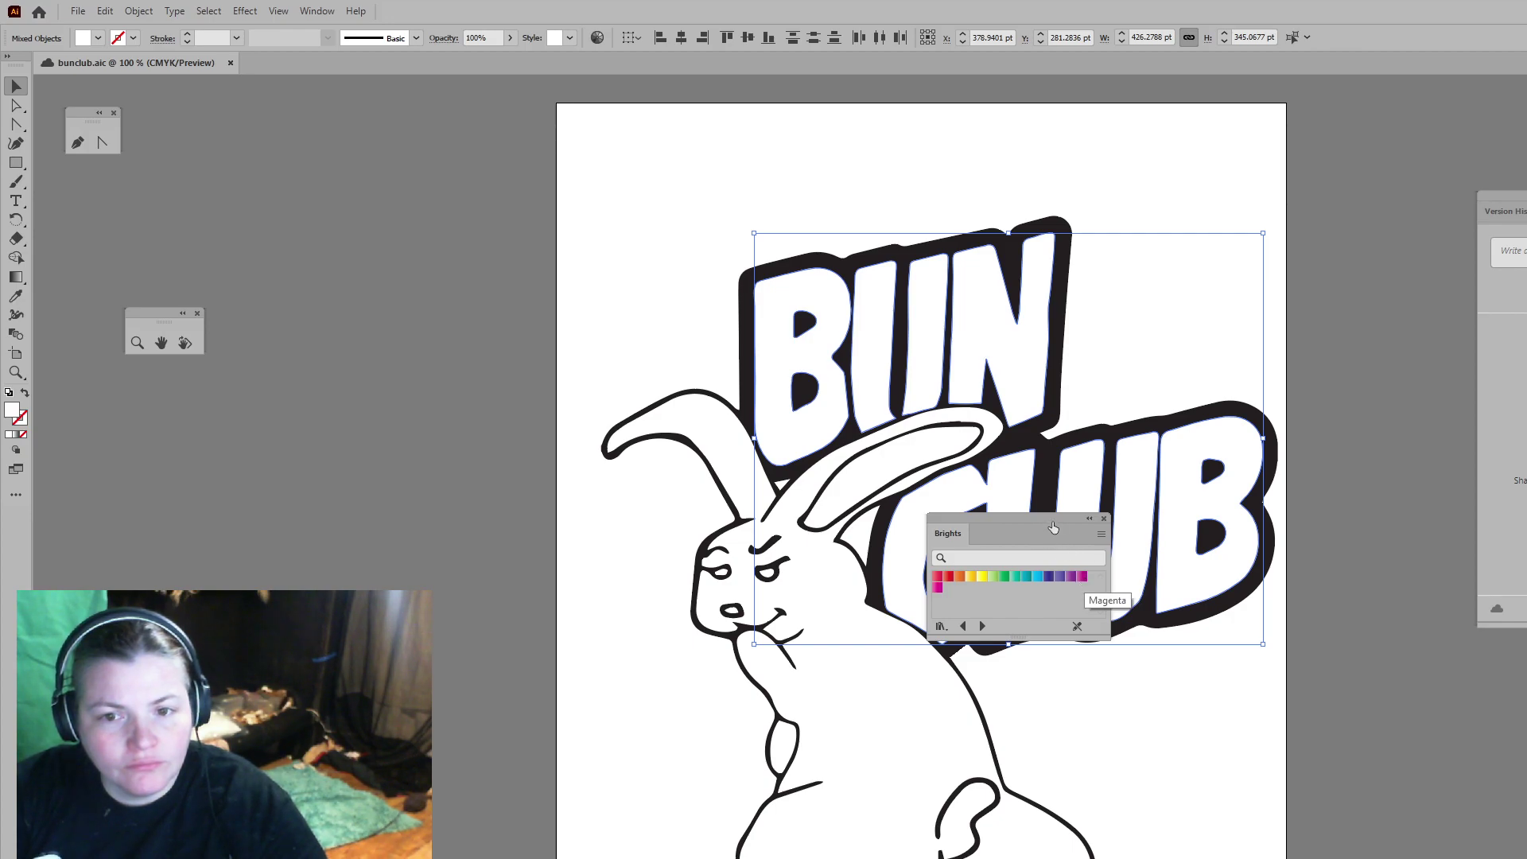
drag(1053, 517, 207, 515)
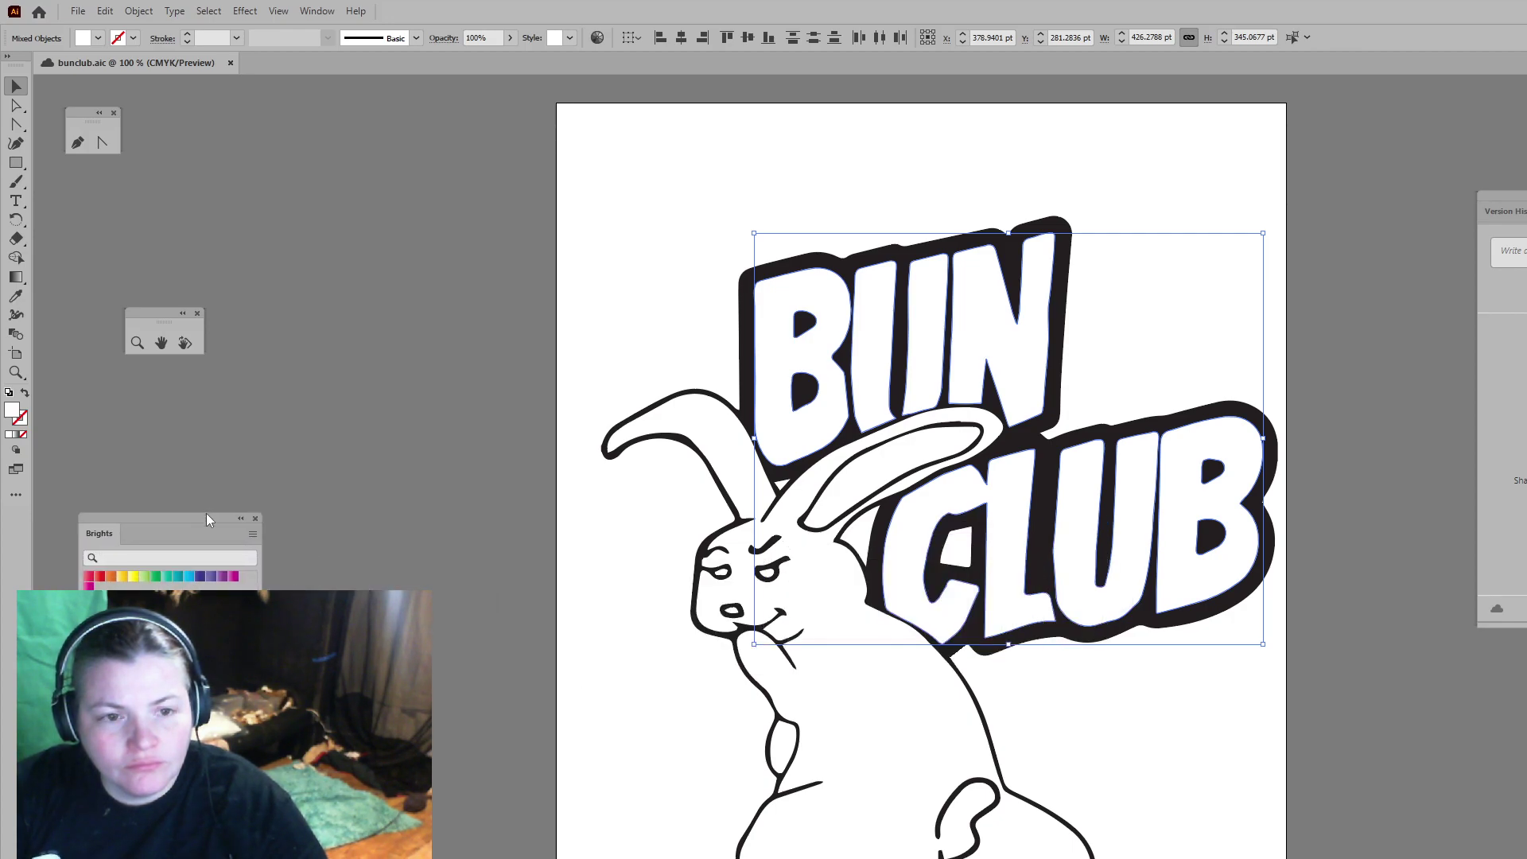
click(235, 575)
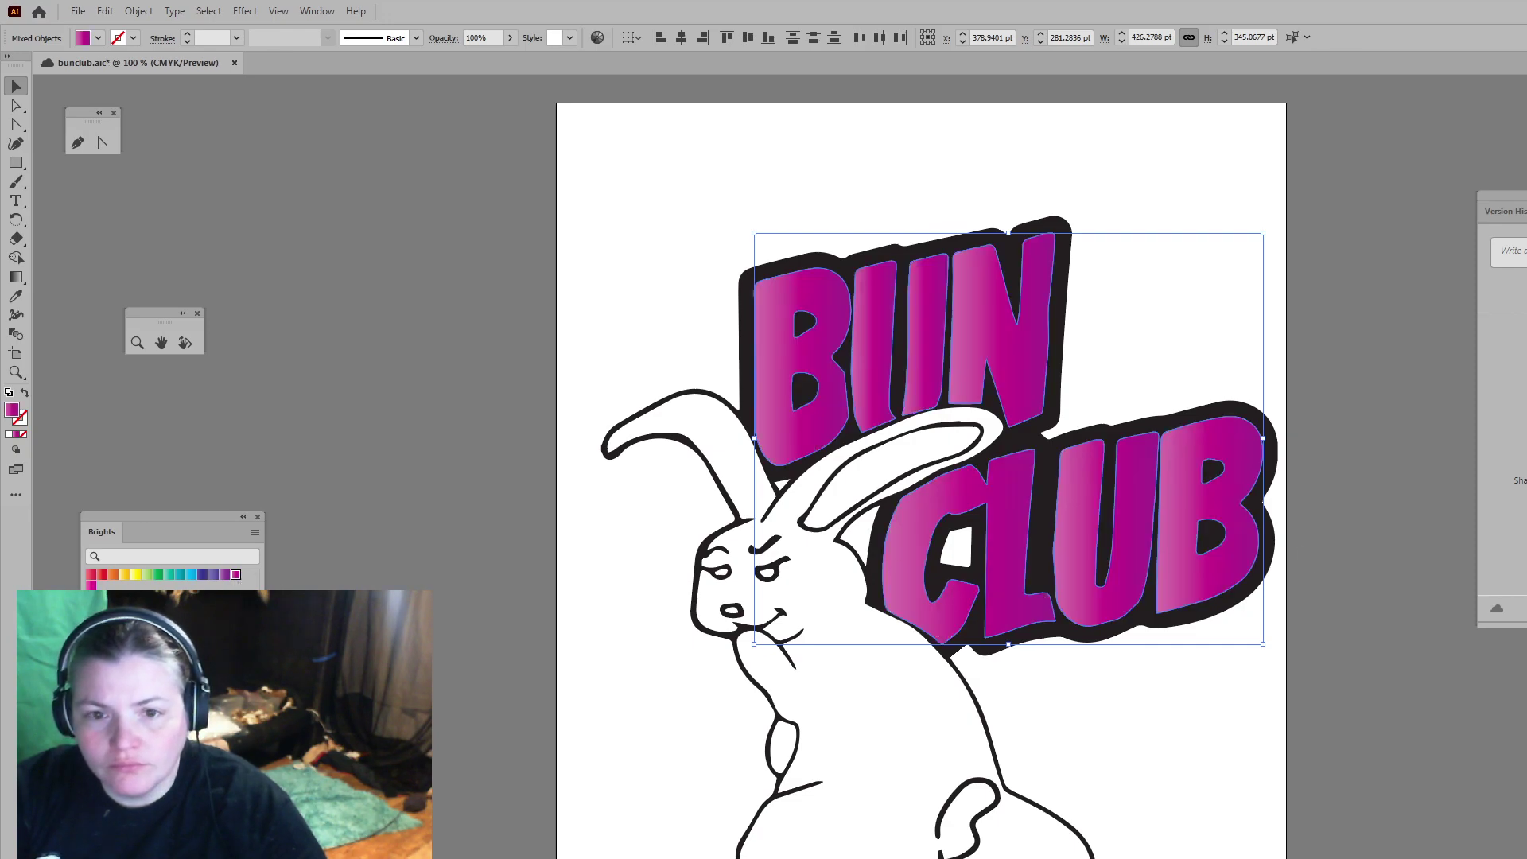
click(1449, 809)
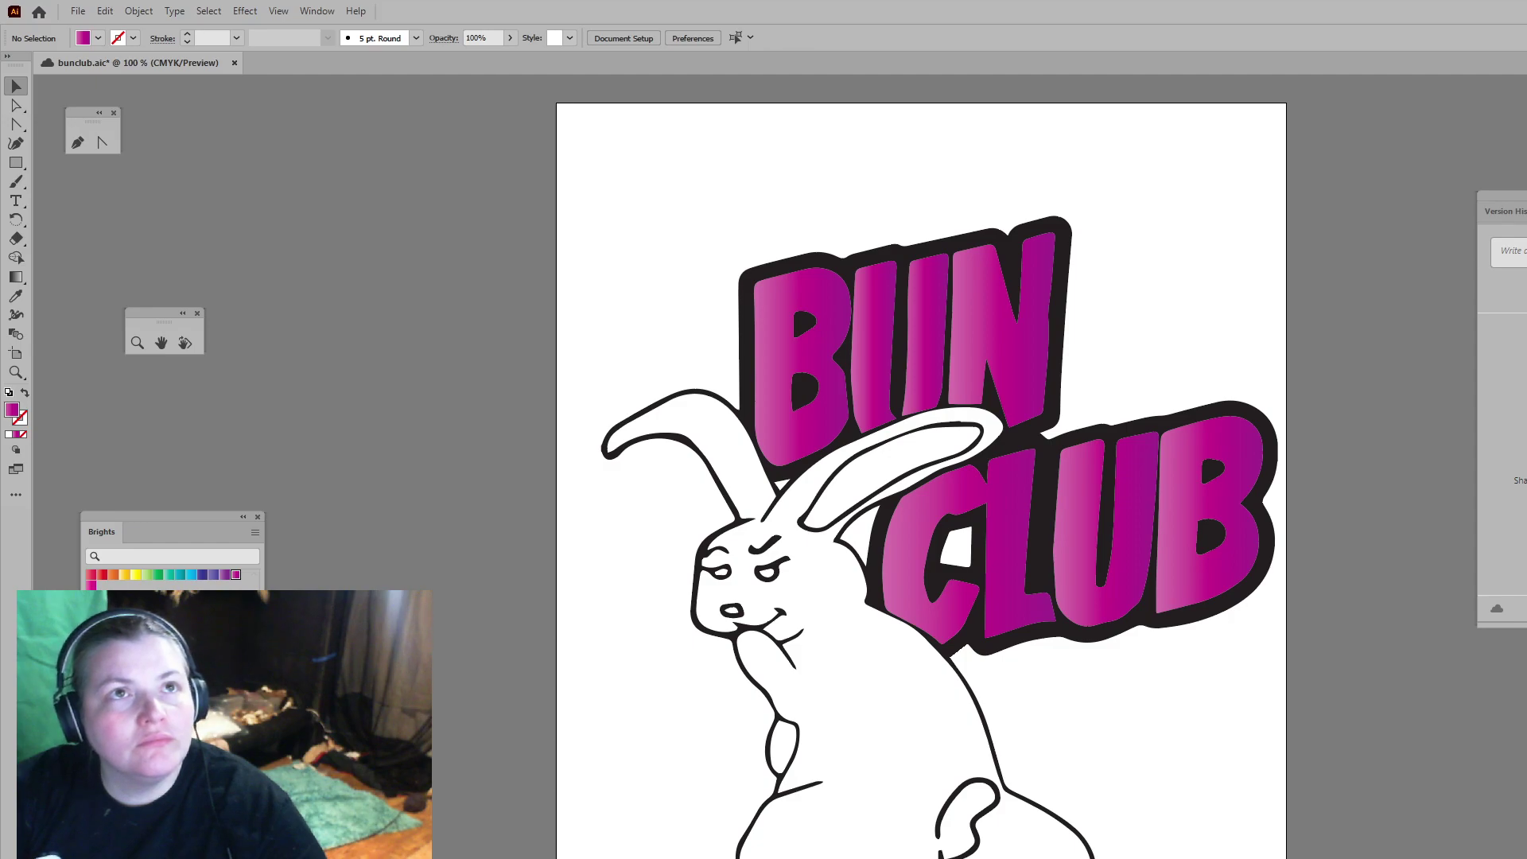
key(ctrl+s)
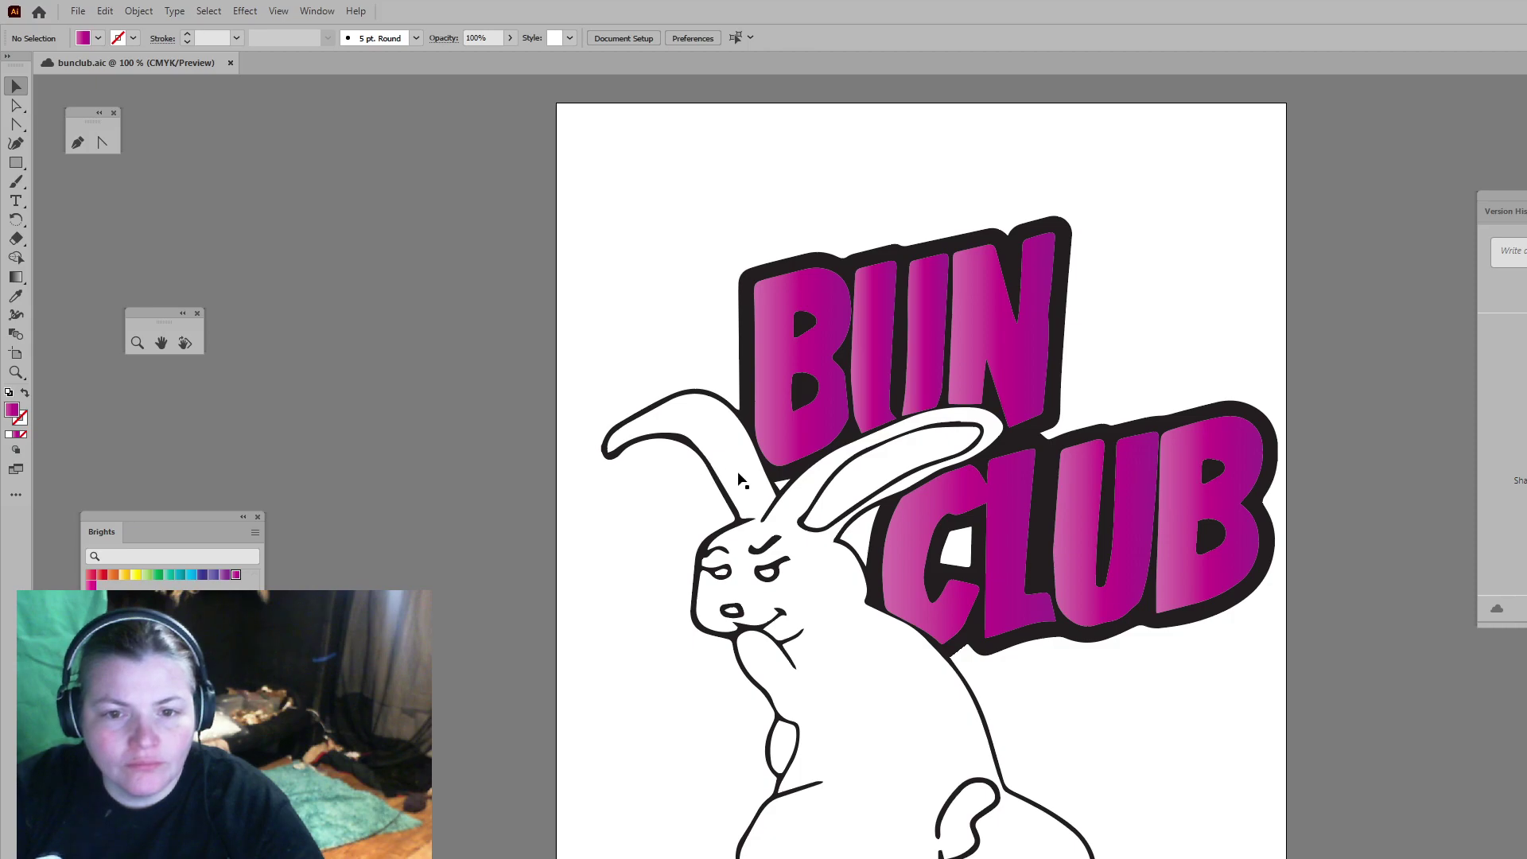
Step: Fill the inner shape of the rabbit's raised ear with the pink gradient from the Brights library
click(870, 496)
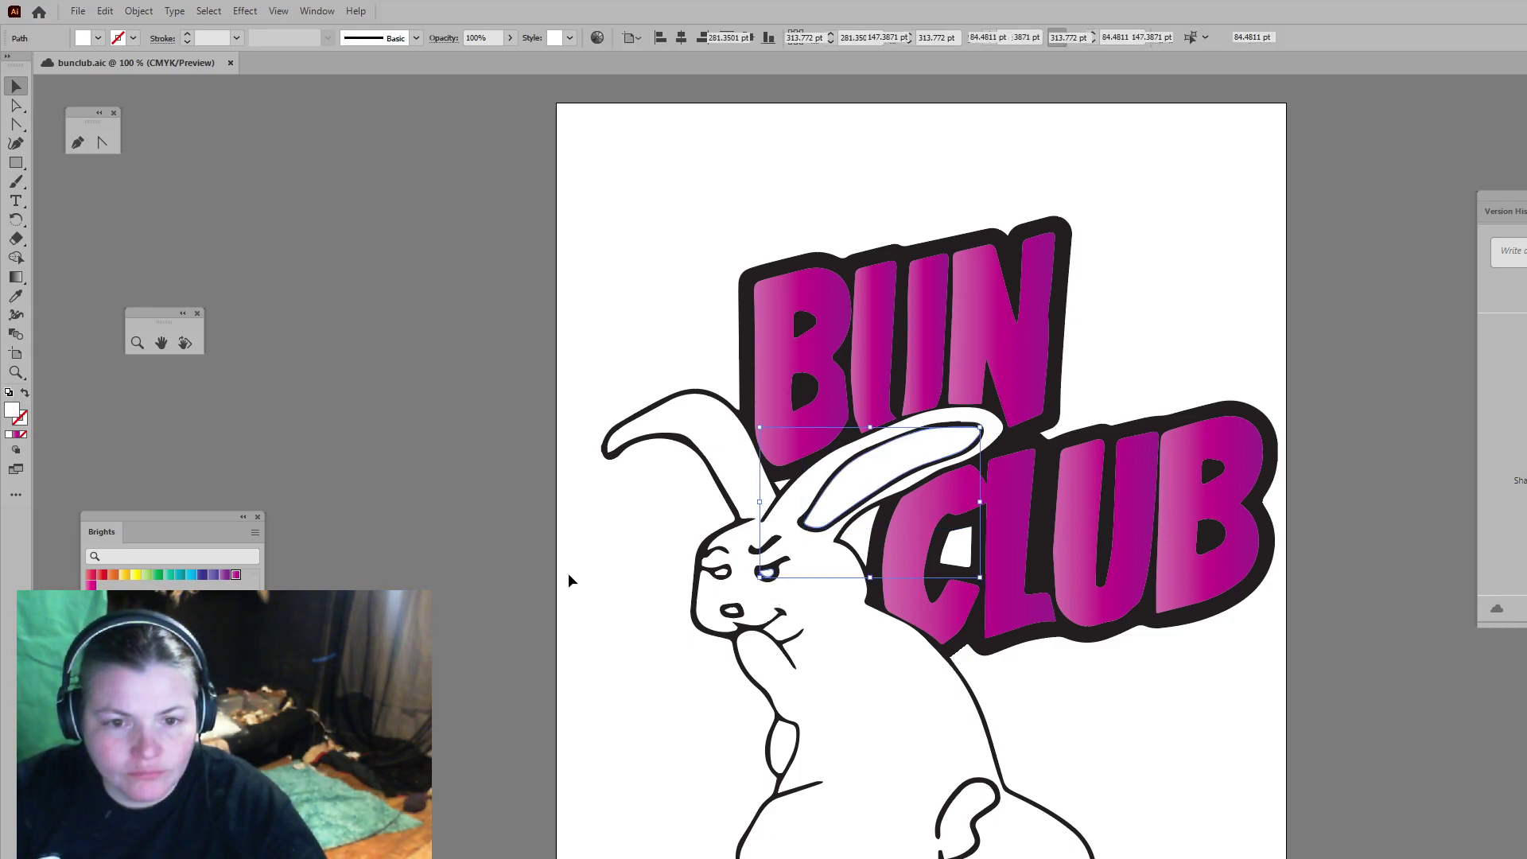
key(ctrl+h)
key(ctrl+h)
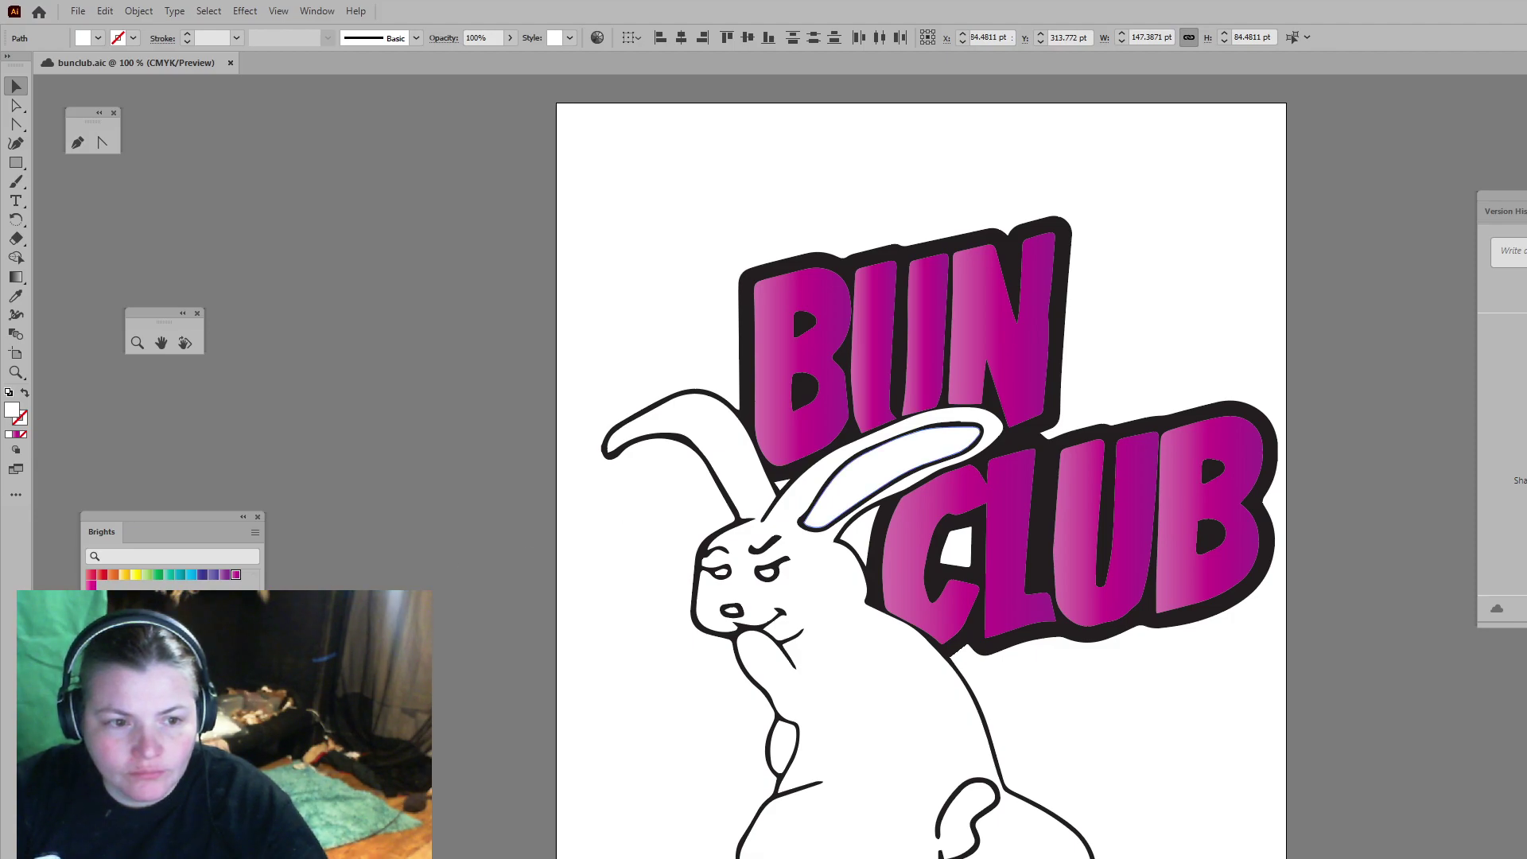
key(ctrl+shift+a)
click(859, 489)
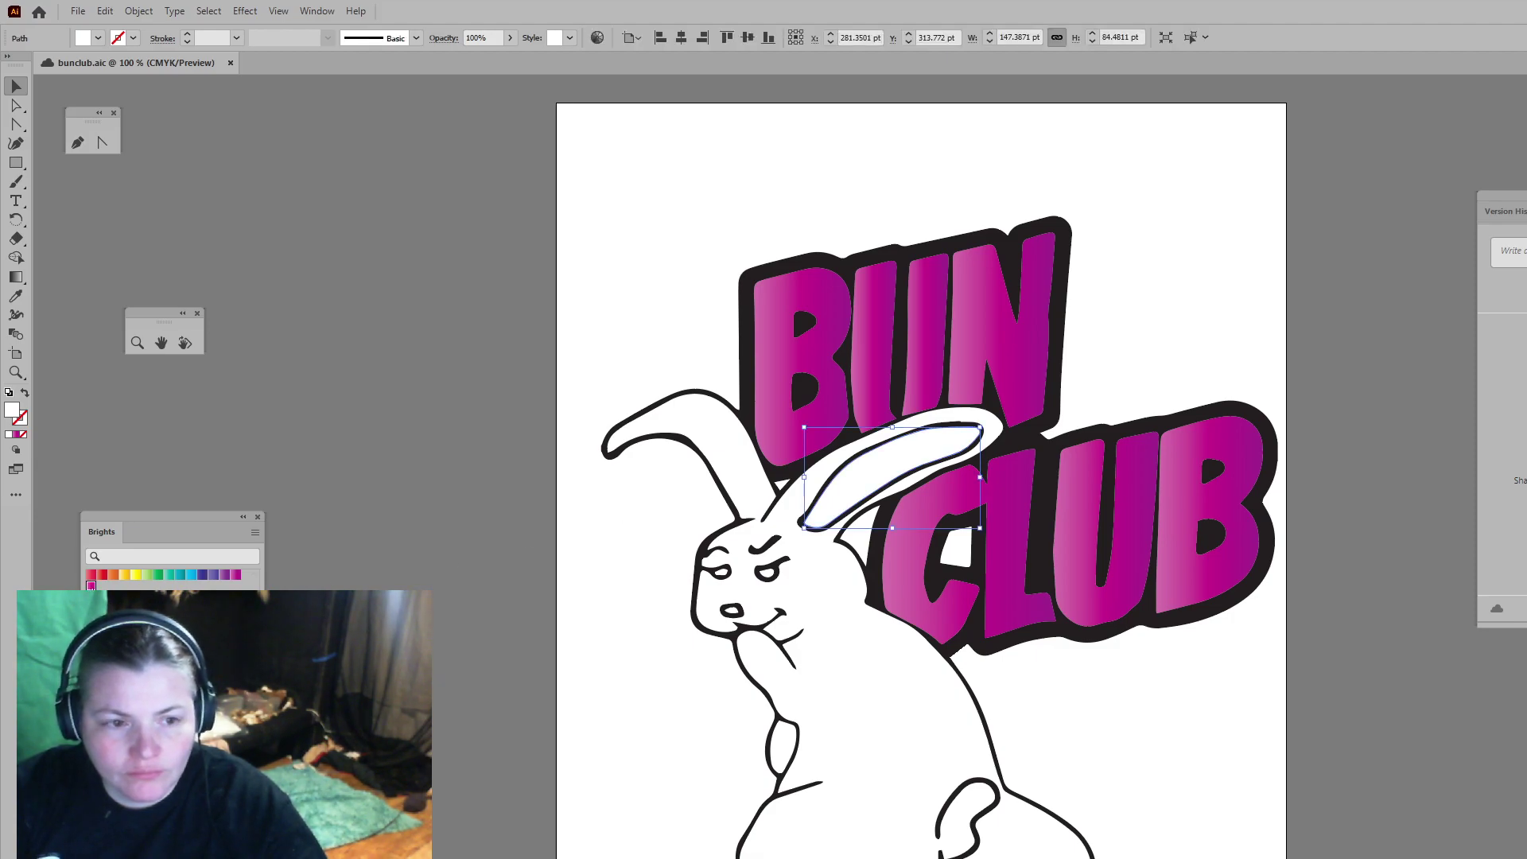
key(period)
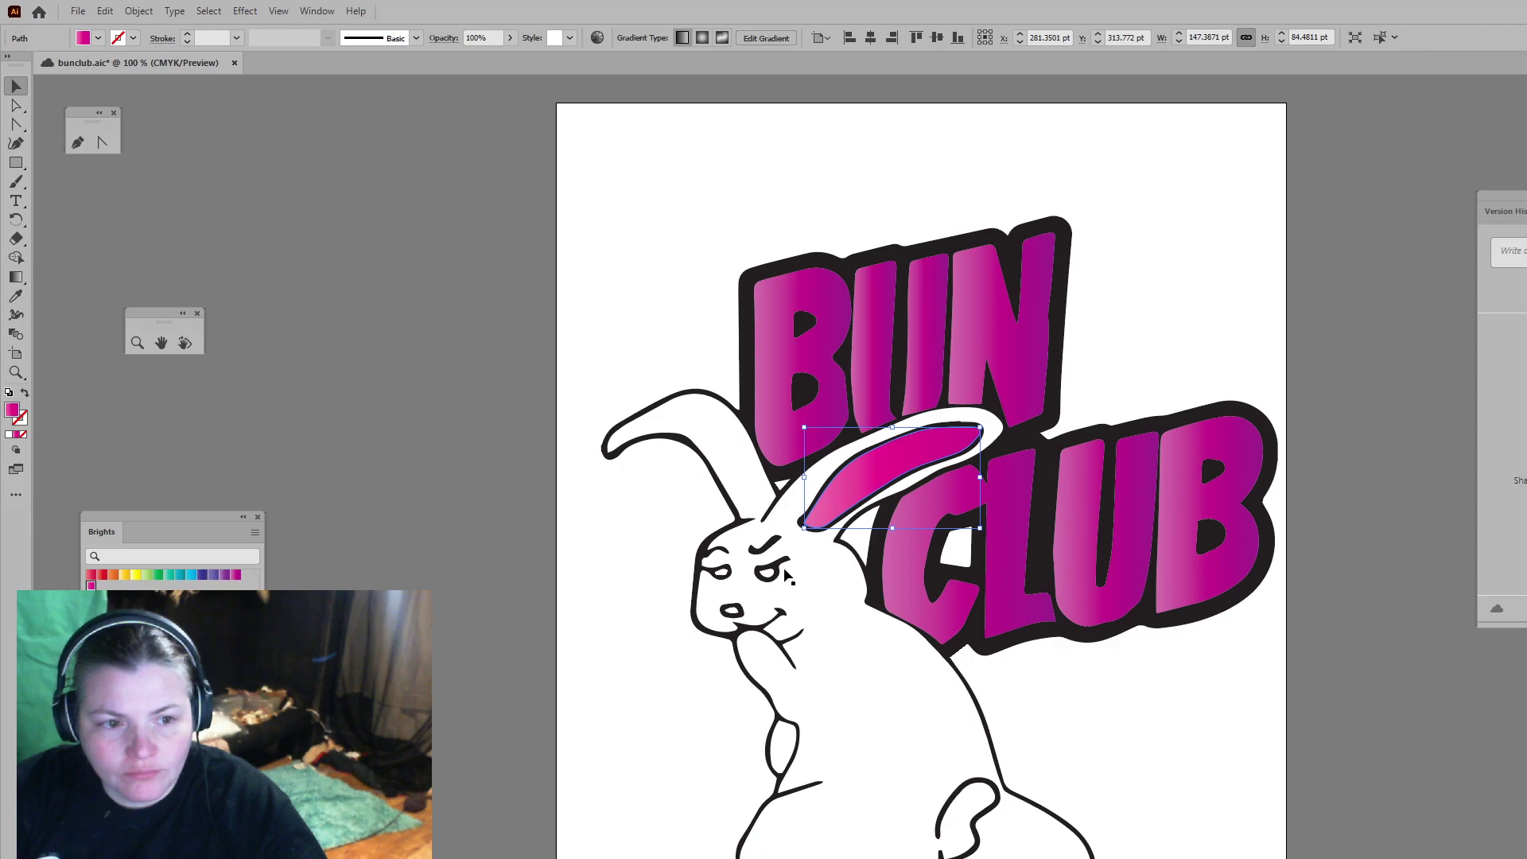
Step: Fill both of the rabbit's eyes with the same pink Brights gradient as the inner ear
click(721, 573)
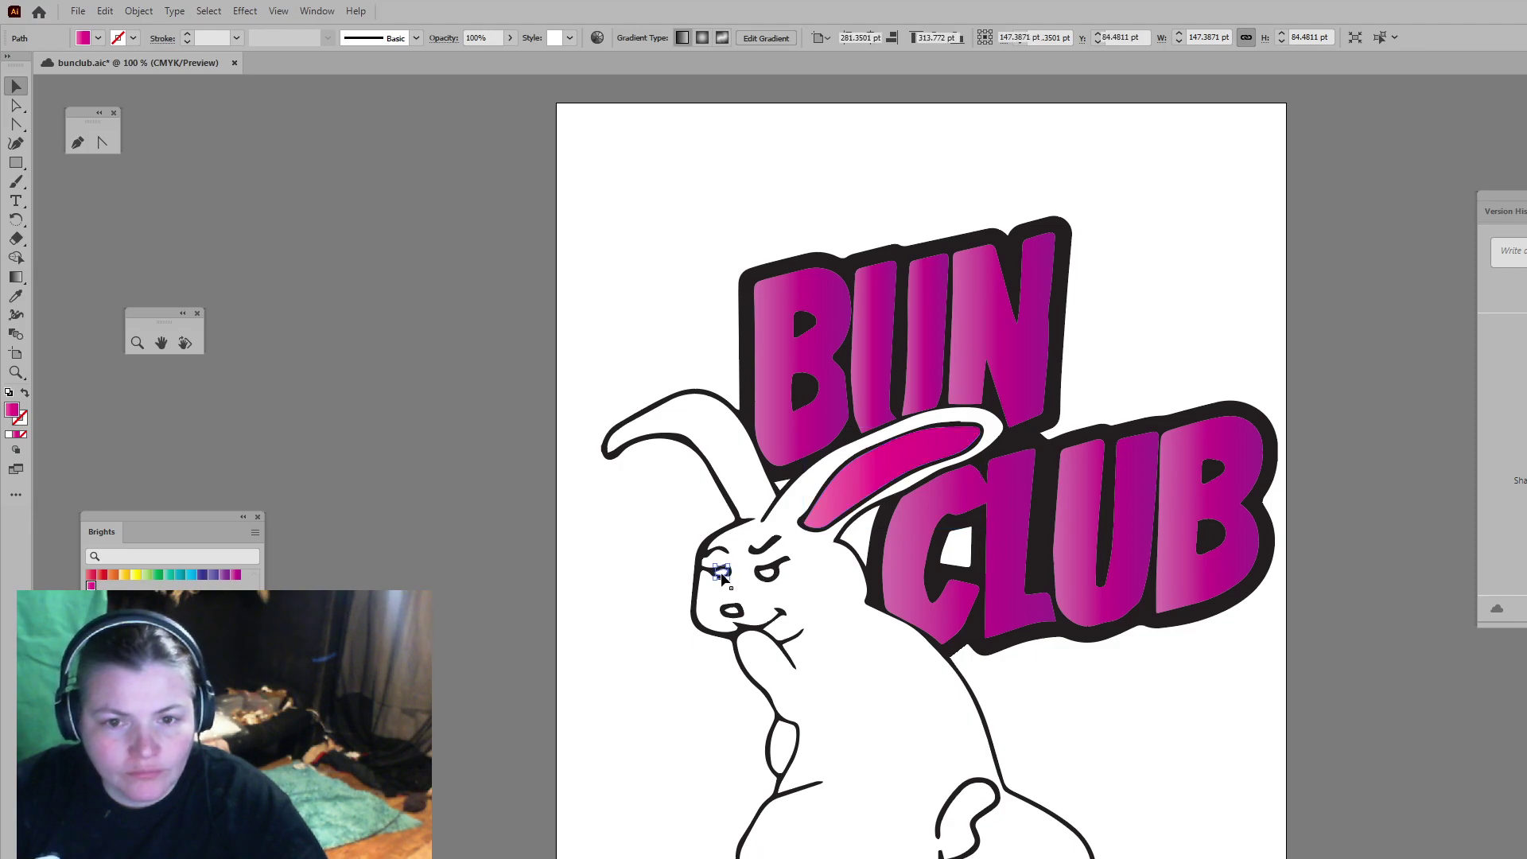
shift+click(766, 573)
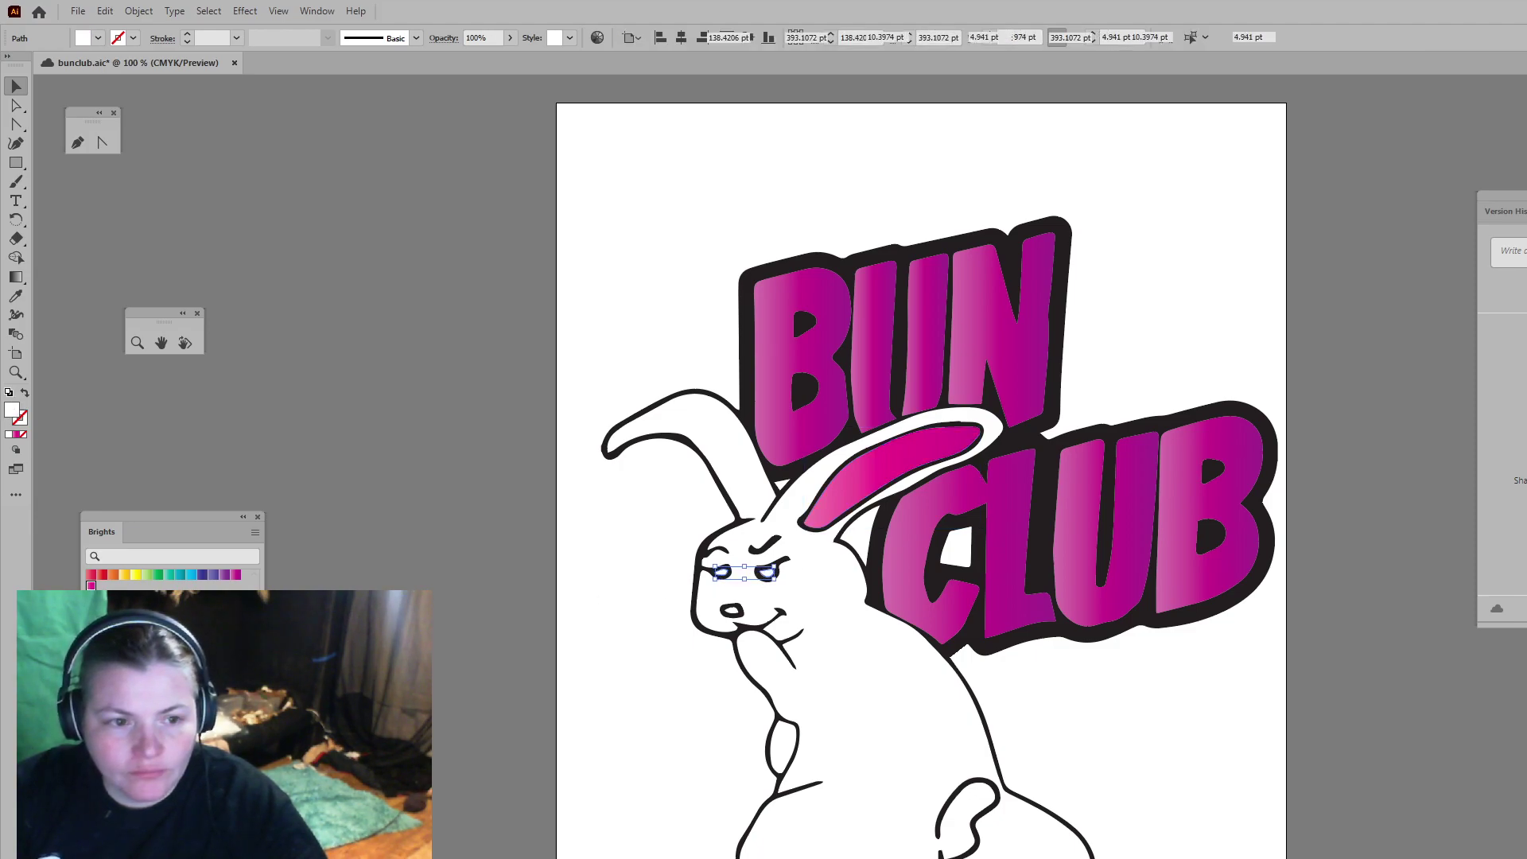
click(90, 585)
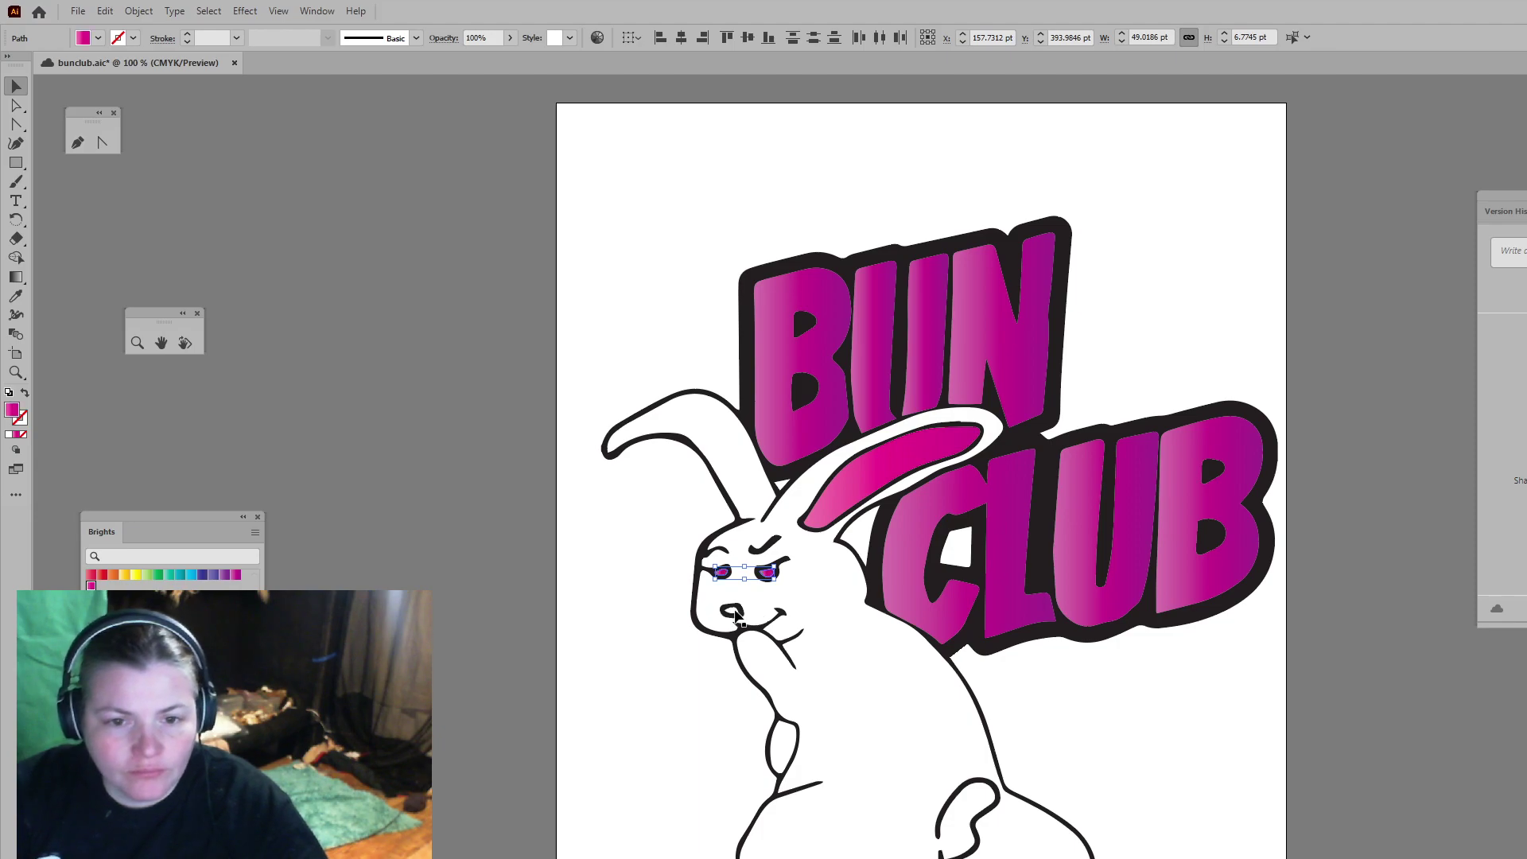
Step: Try an orange gradient on the rabbit's nose, settle on the pink Brights gradient, and clear the selection
click(732, 611)
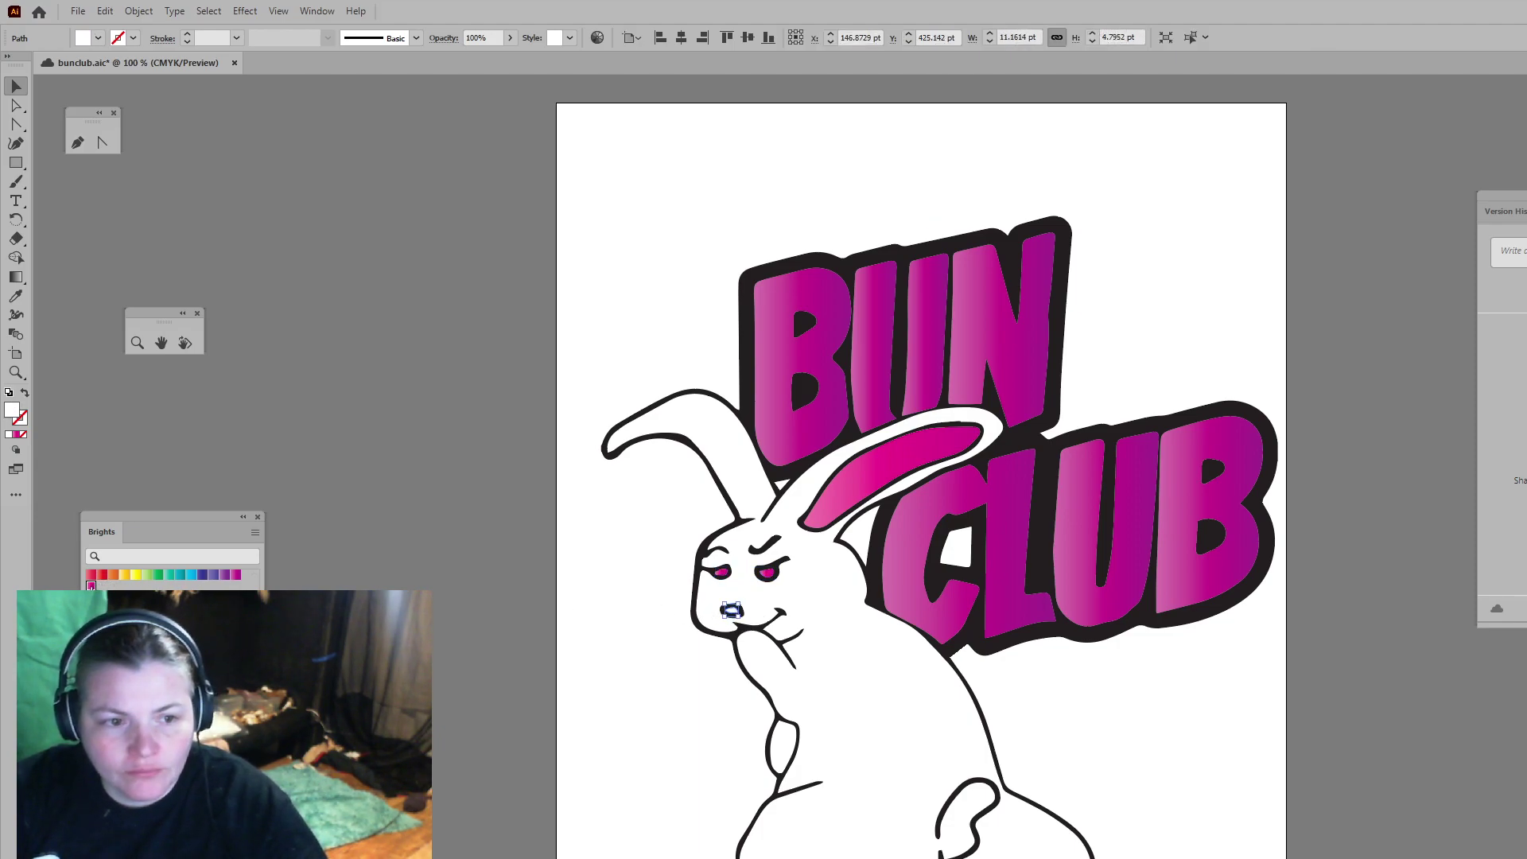
click(113, 576)
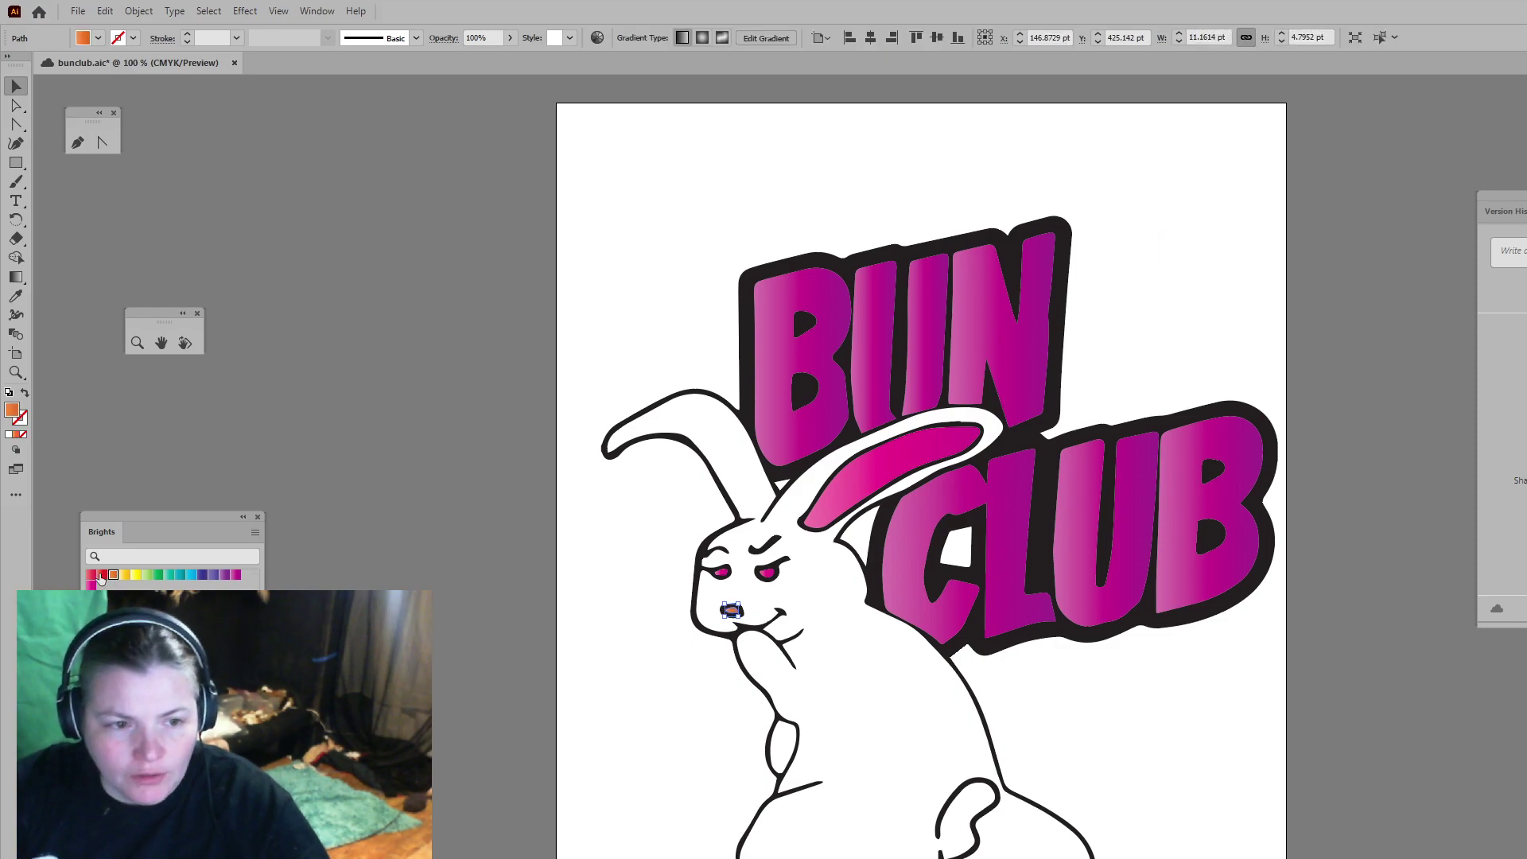
click(91, 586)
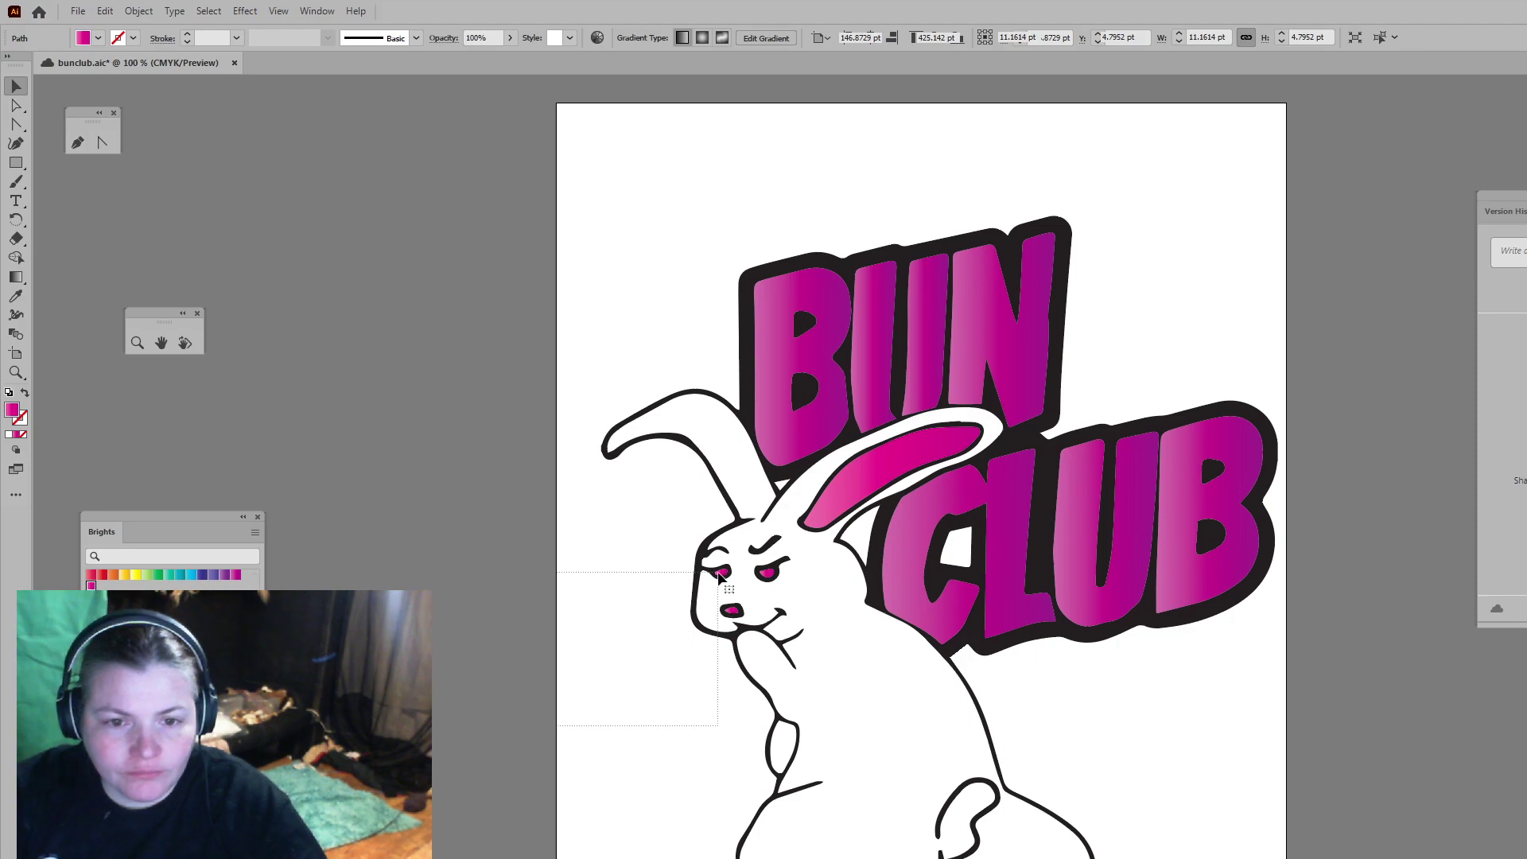
click(598, 581)
click(658, 694)
drag(479, 636, 626, 700)
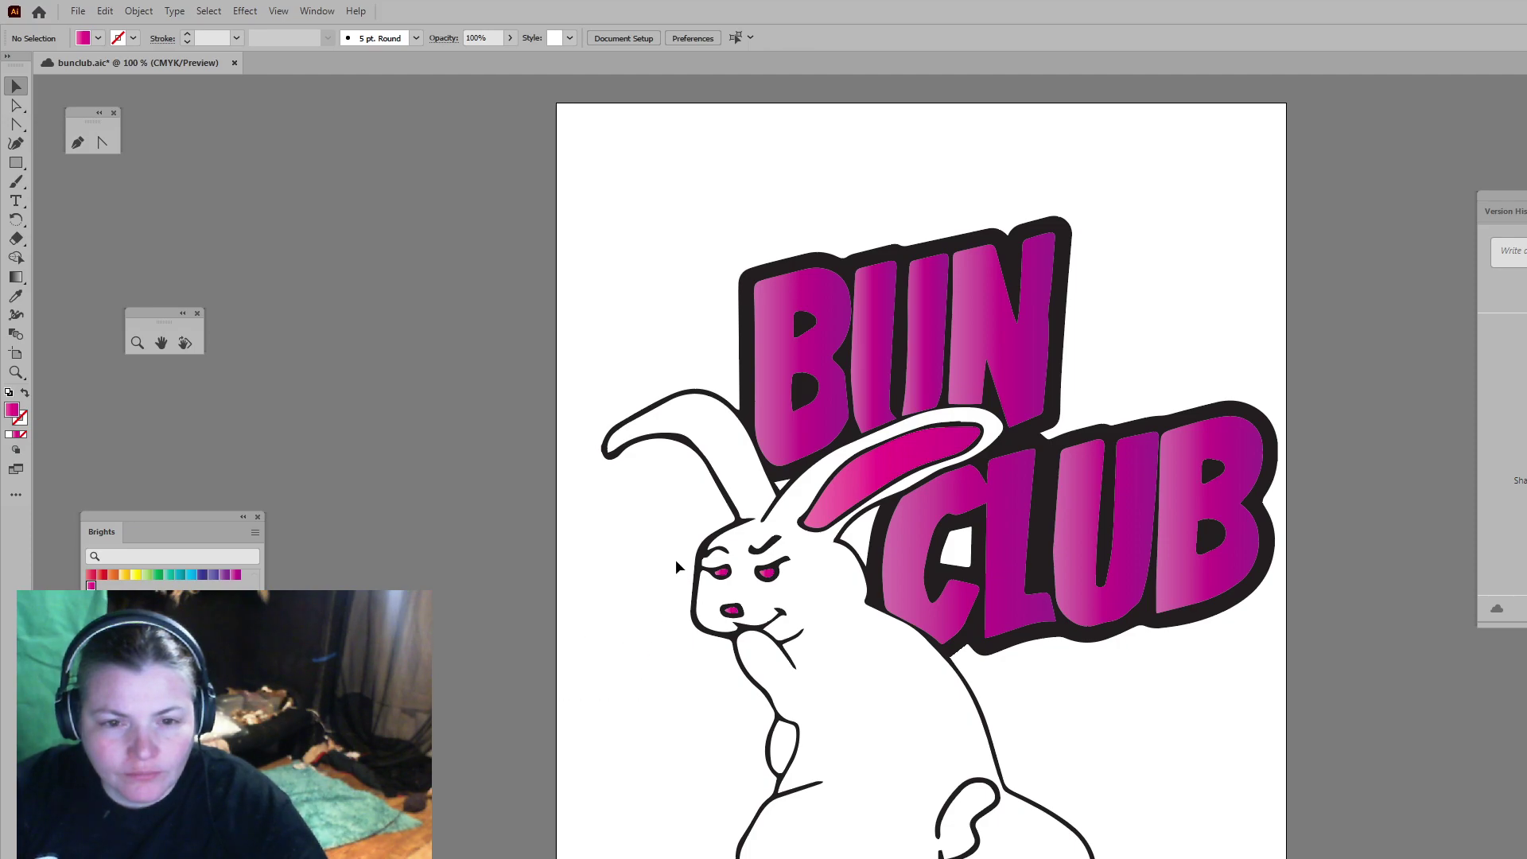
Step: Change the fill of both eyes to a radial gradient with a pink centre and white edges, and save the document
click(721, 572)
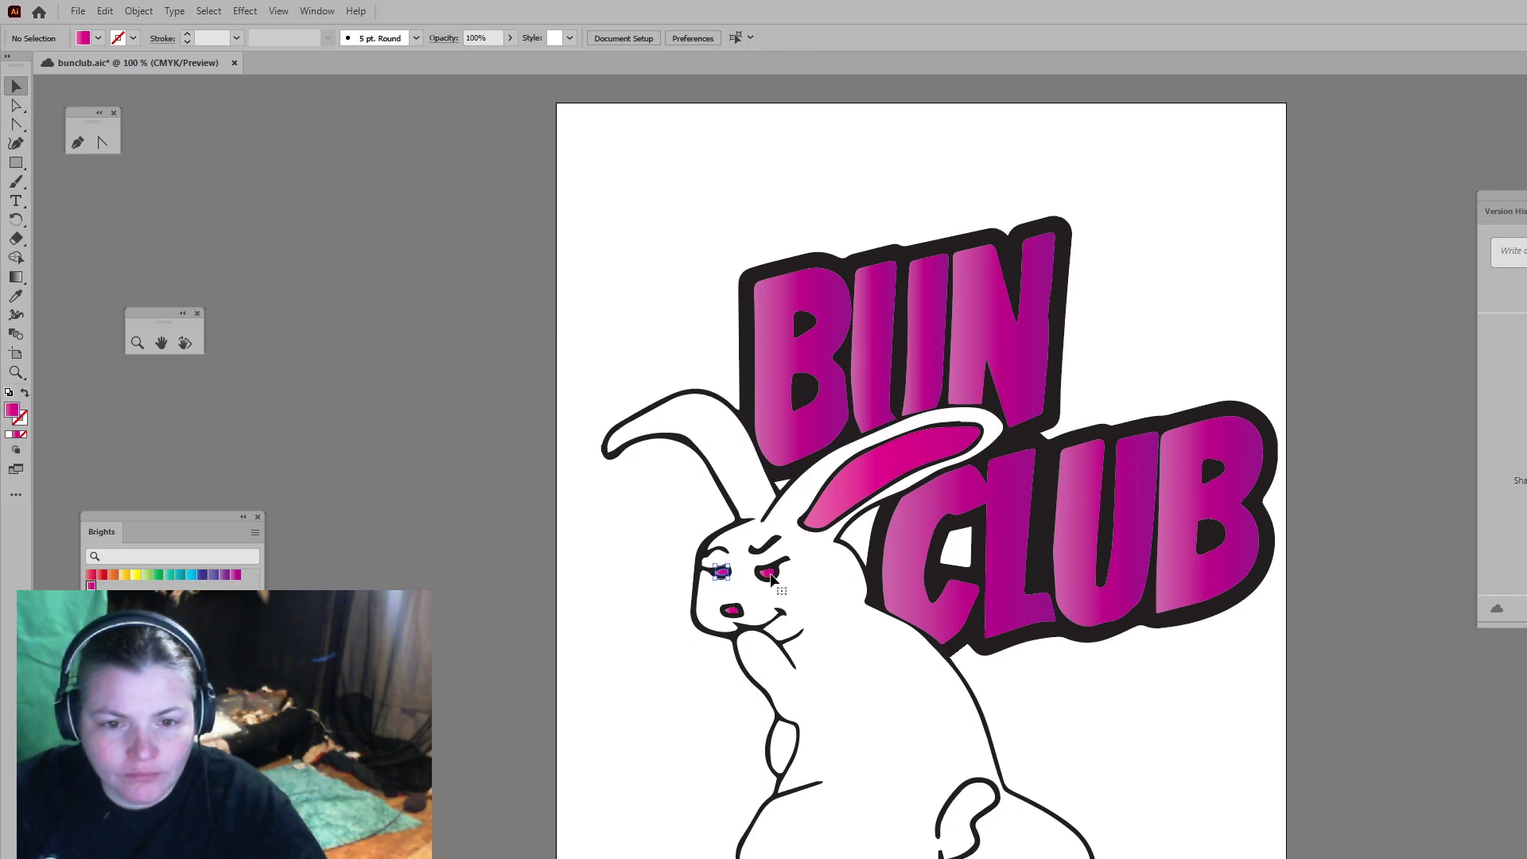
click(721, 572)
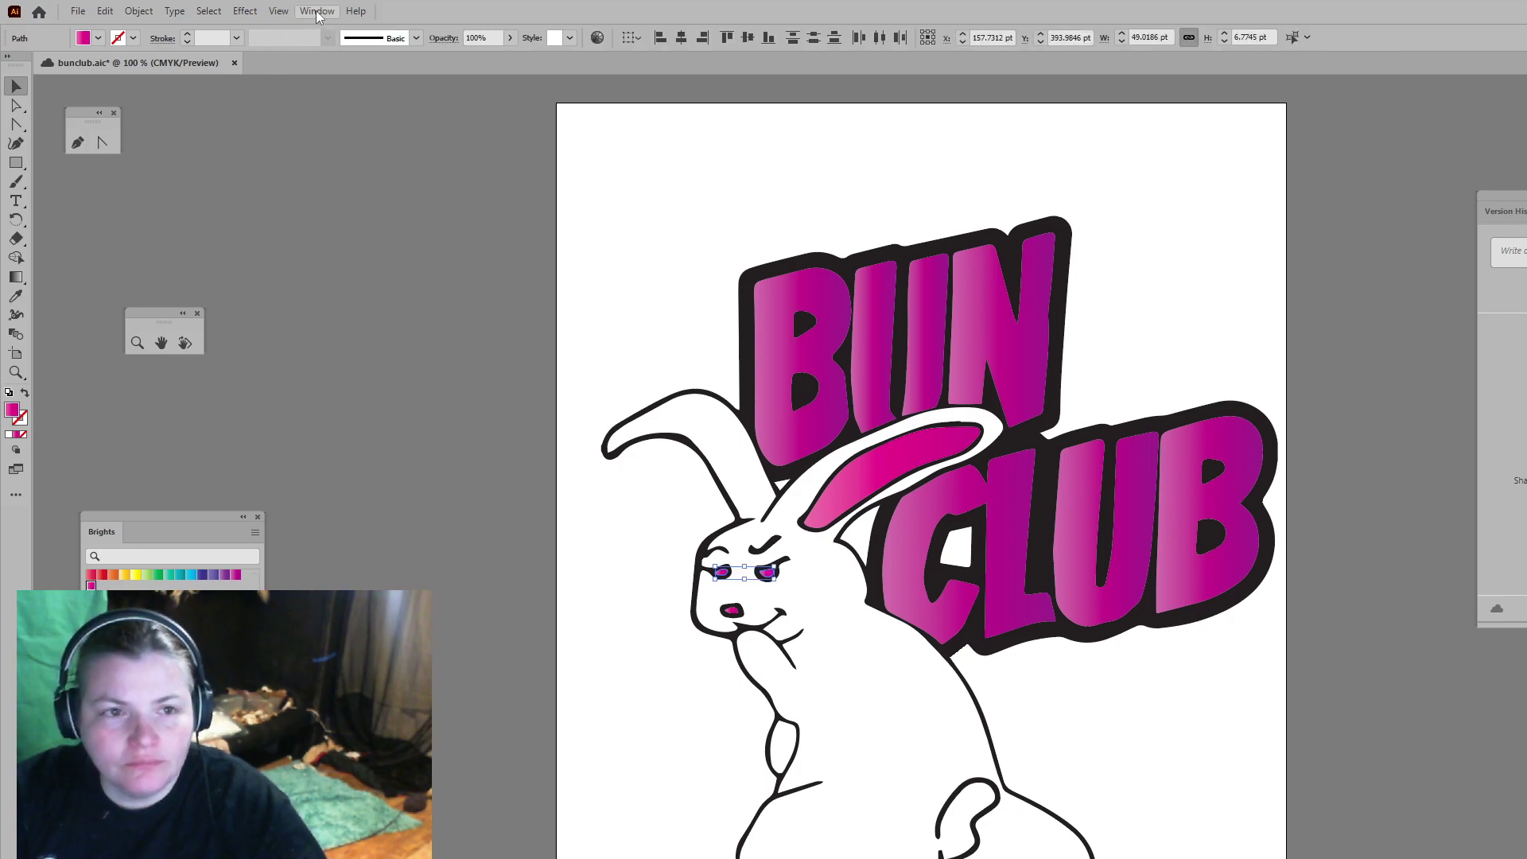
click(317, 11)
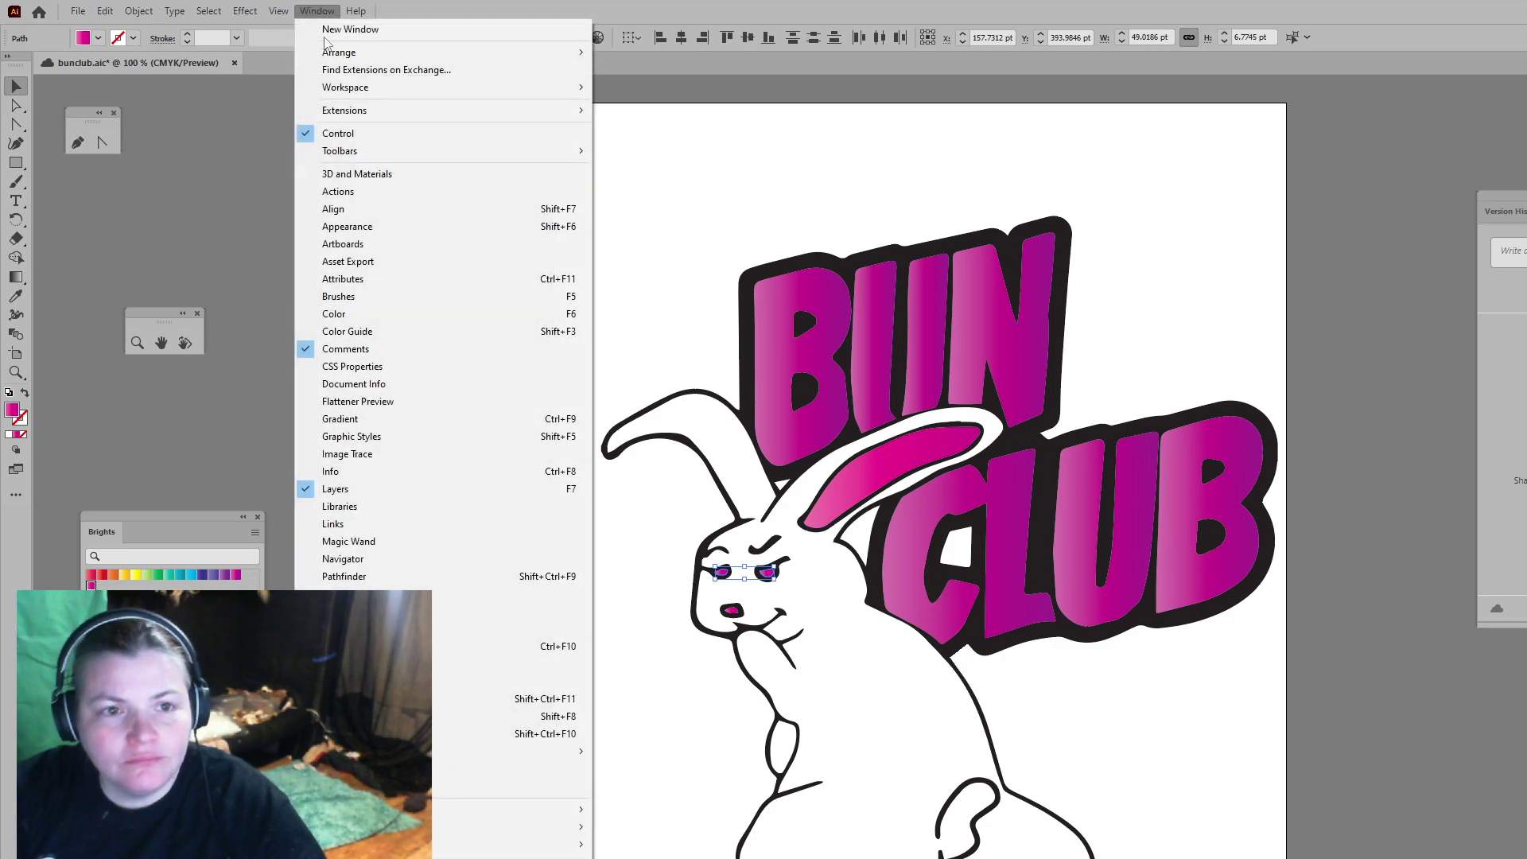
click(375, 427)
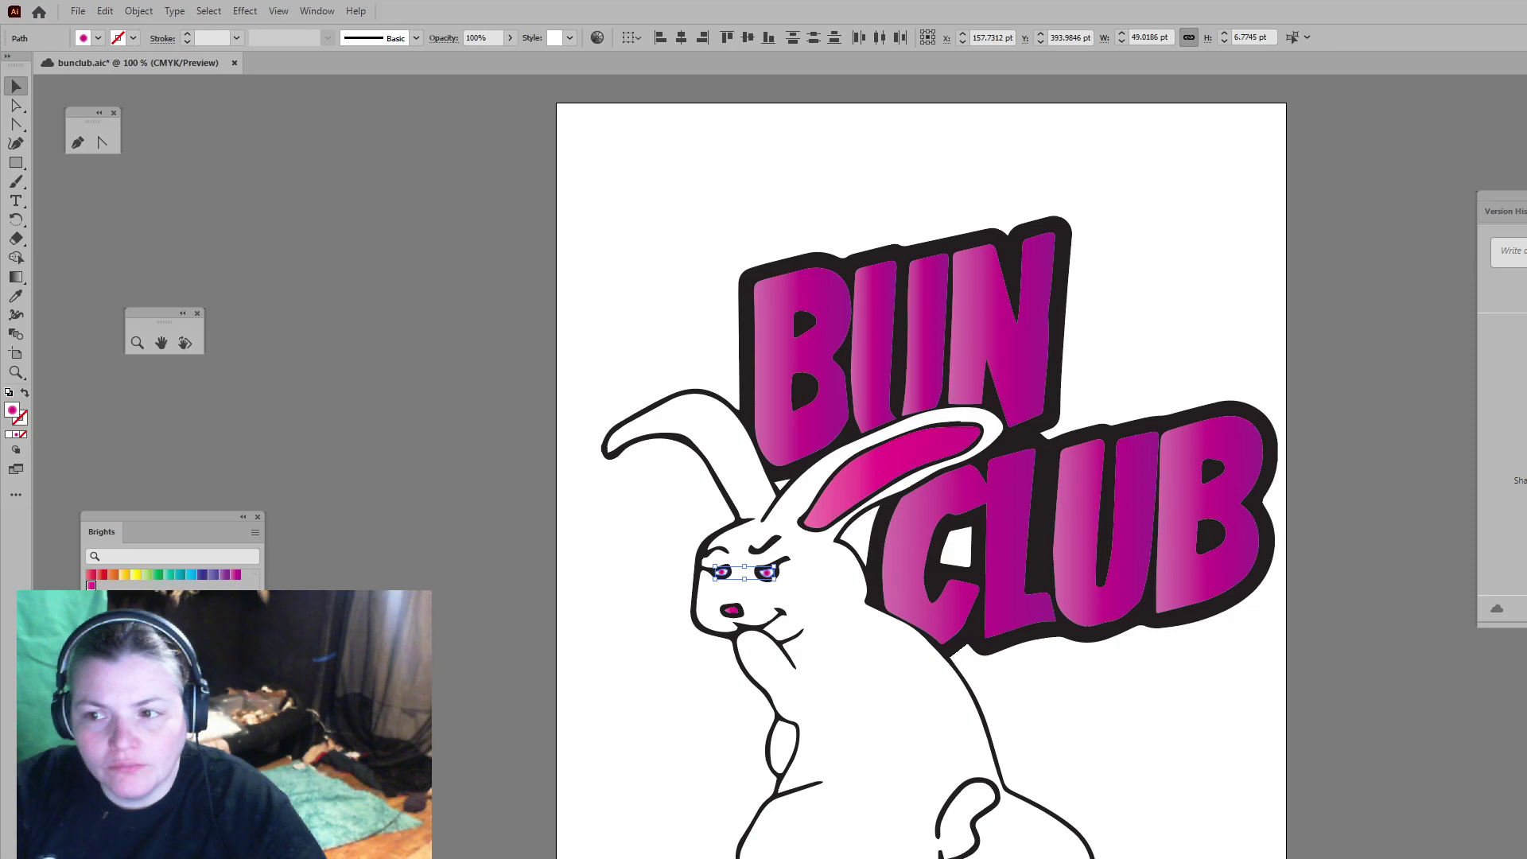
key(comma)
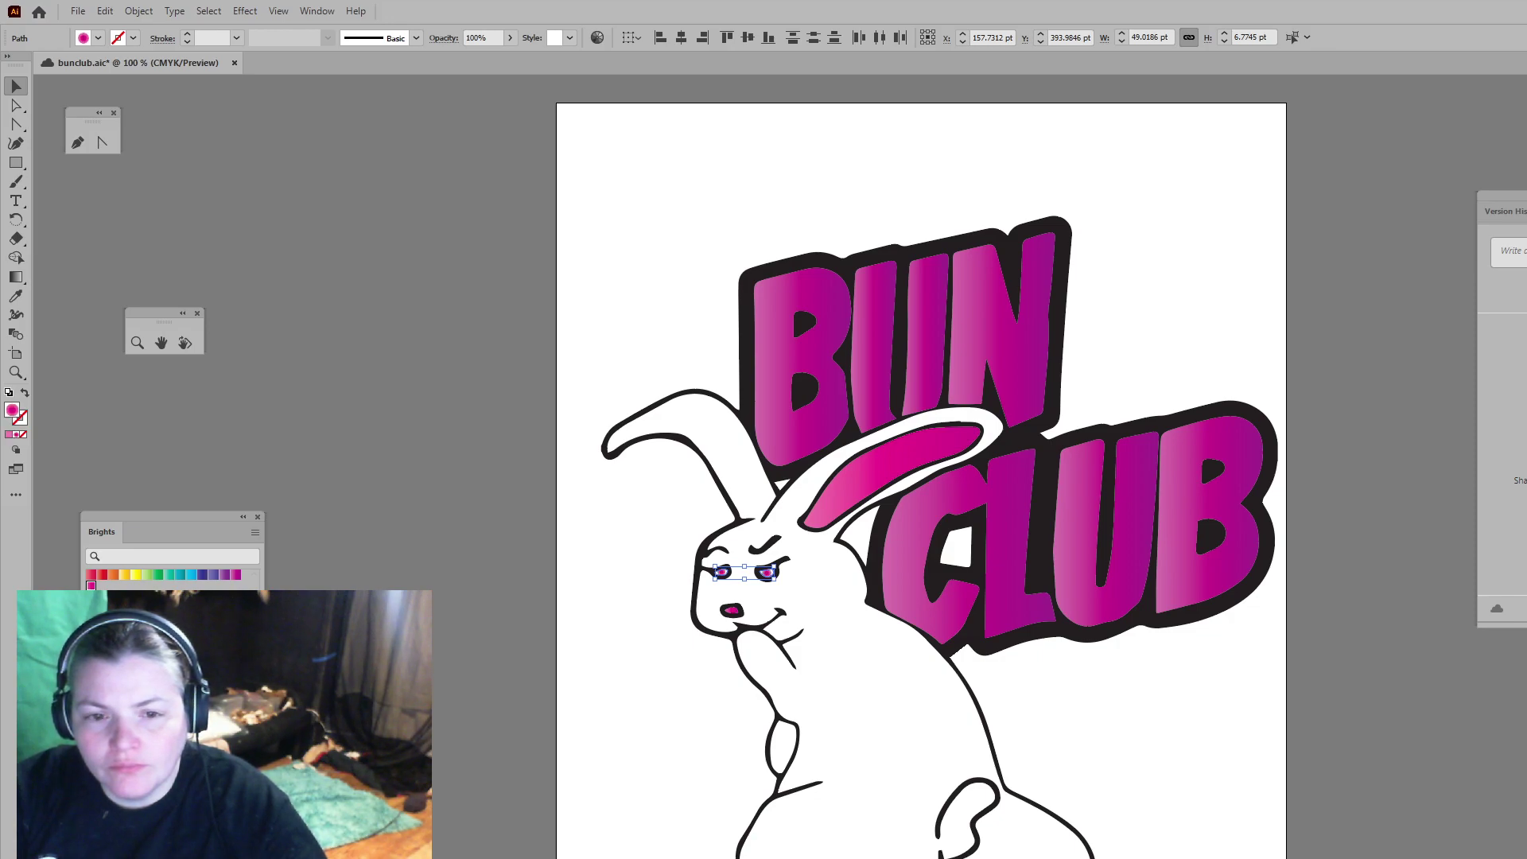
key(ctrl+h)
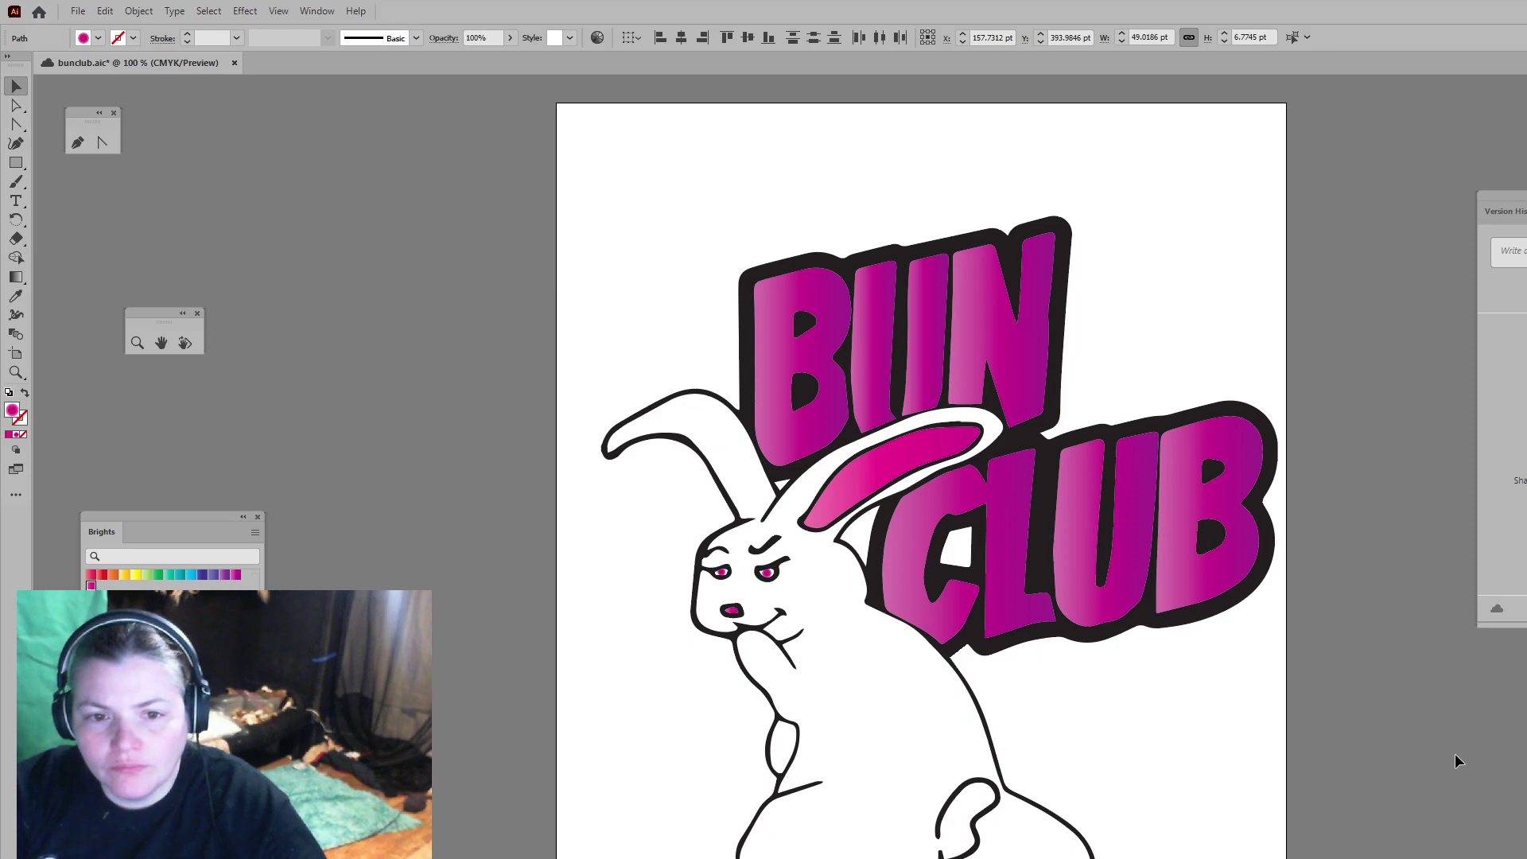
click(1459, 761)
key(z)
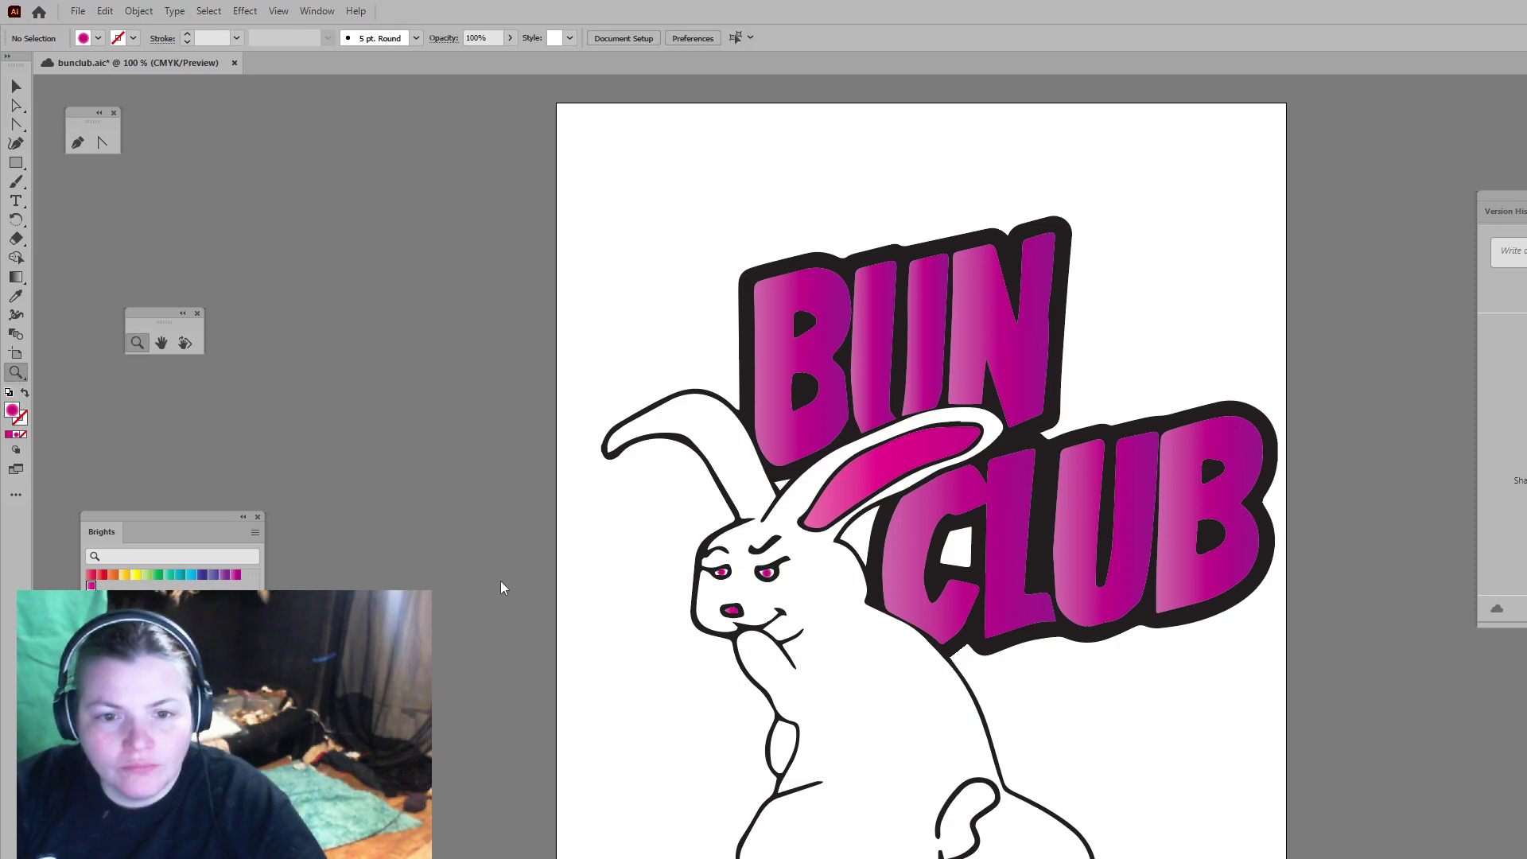
drag(697, 544, 1002, 683)
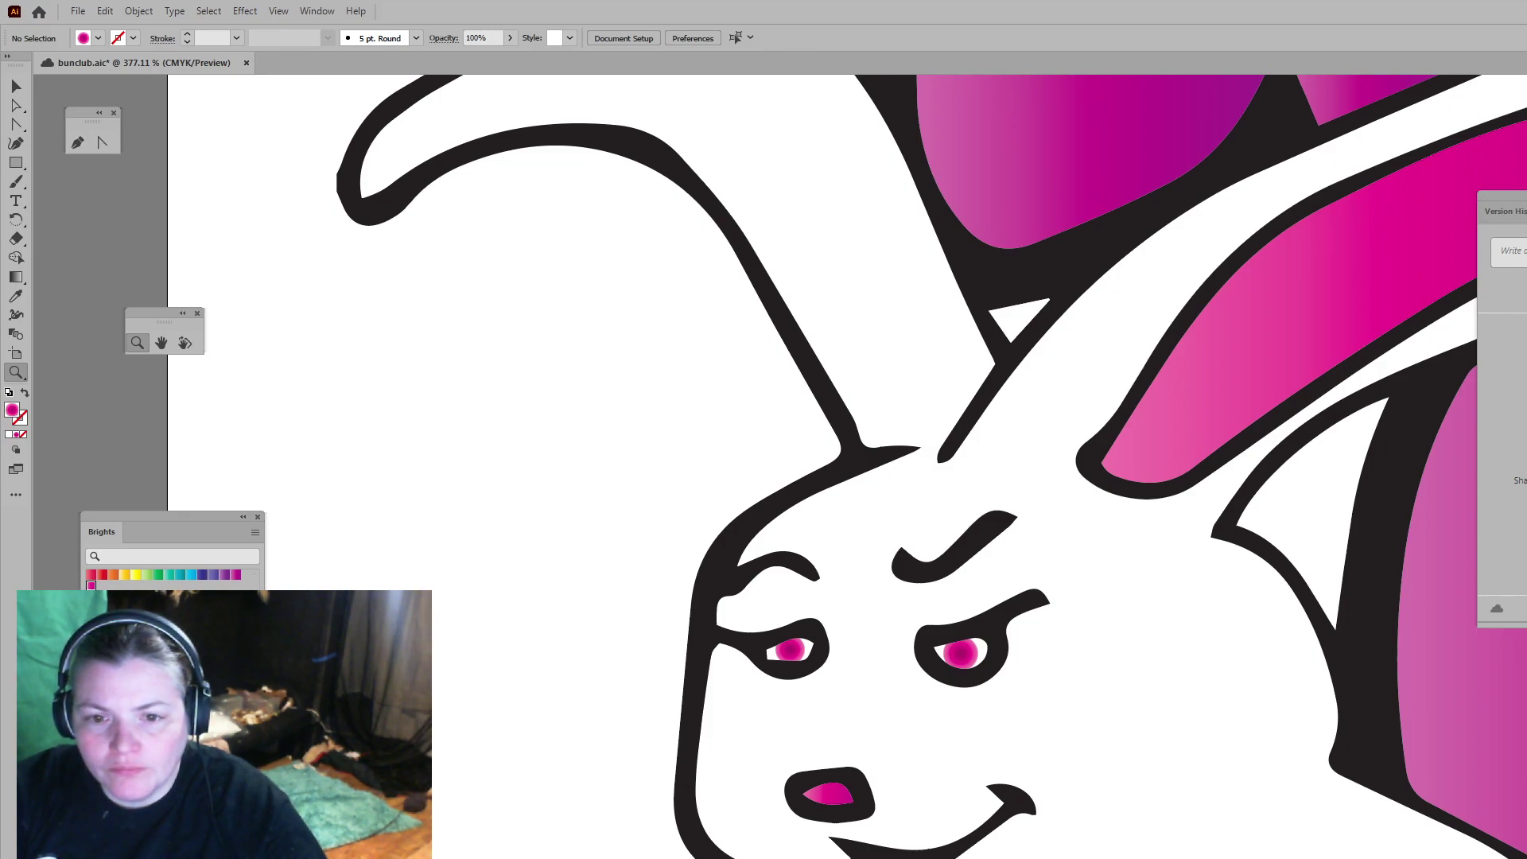
key(ctrl+s)
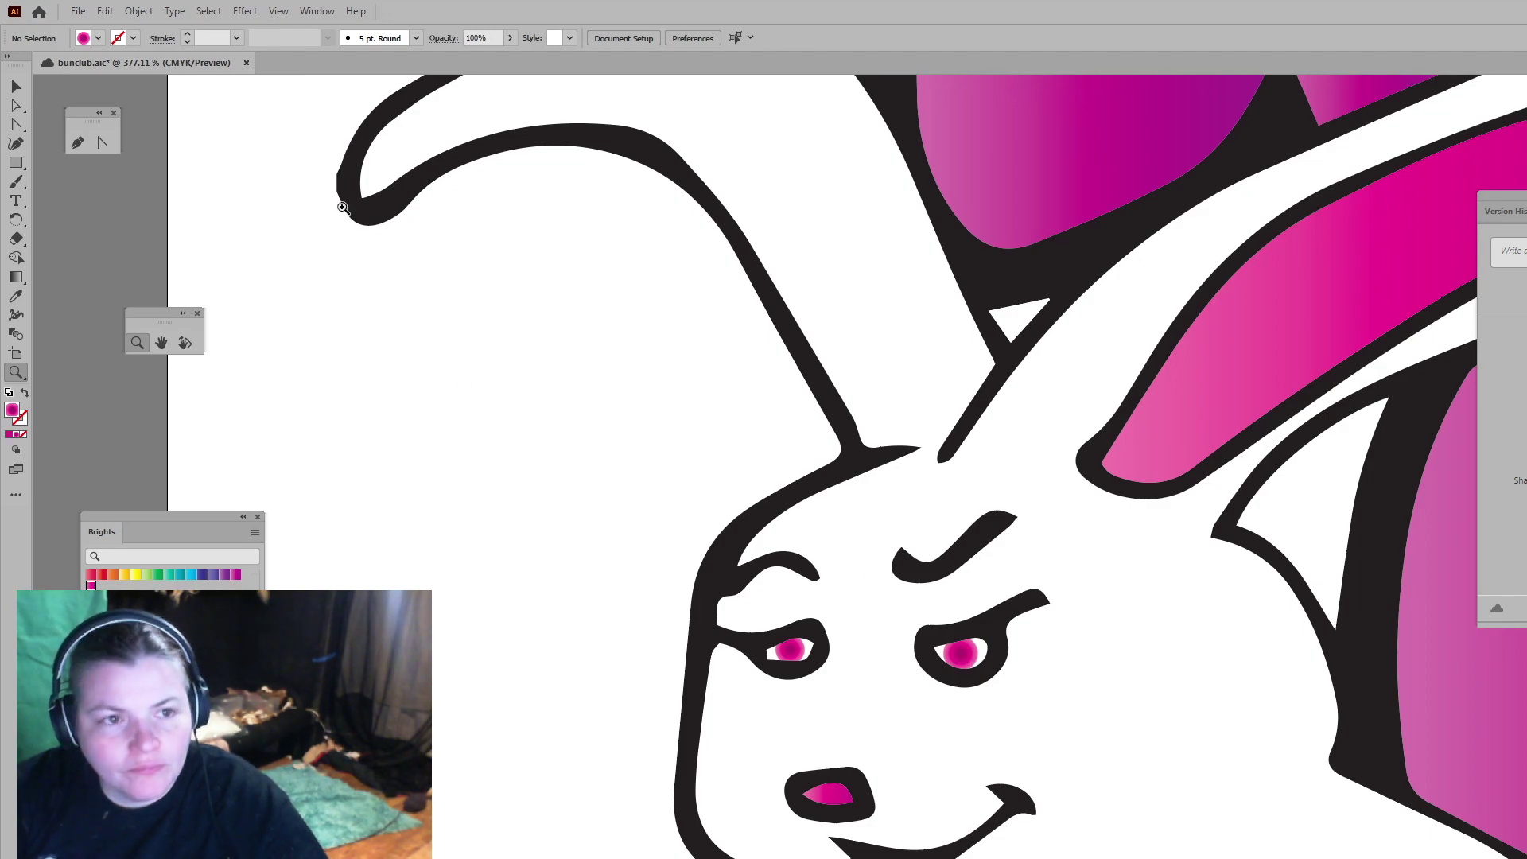
Step: Adjust the radial gradient of both eyes to give a darker magenta centre that blends through lighter pink toward the edges
click(17, 89)
click(963, 670)
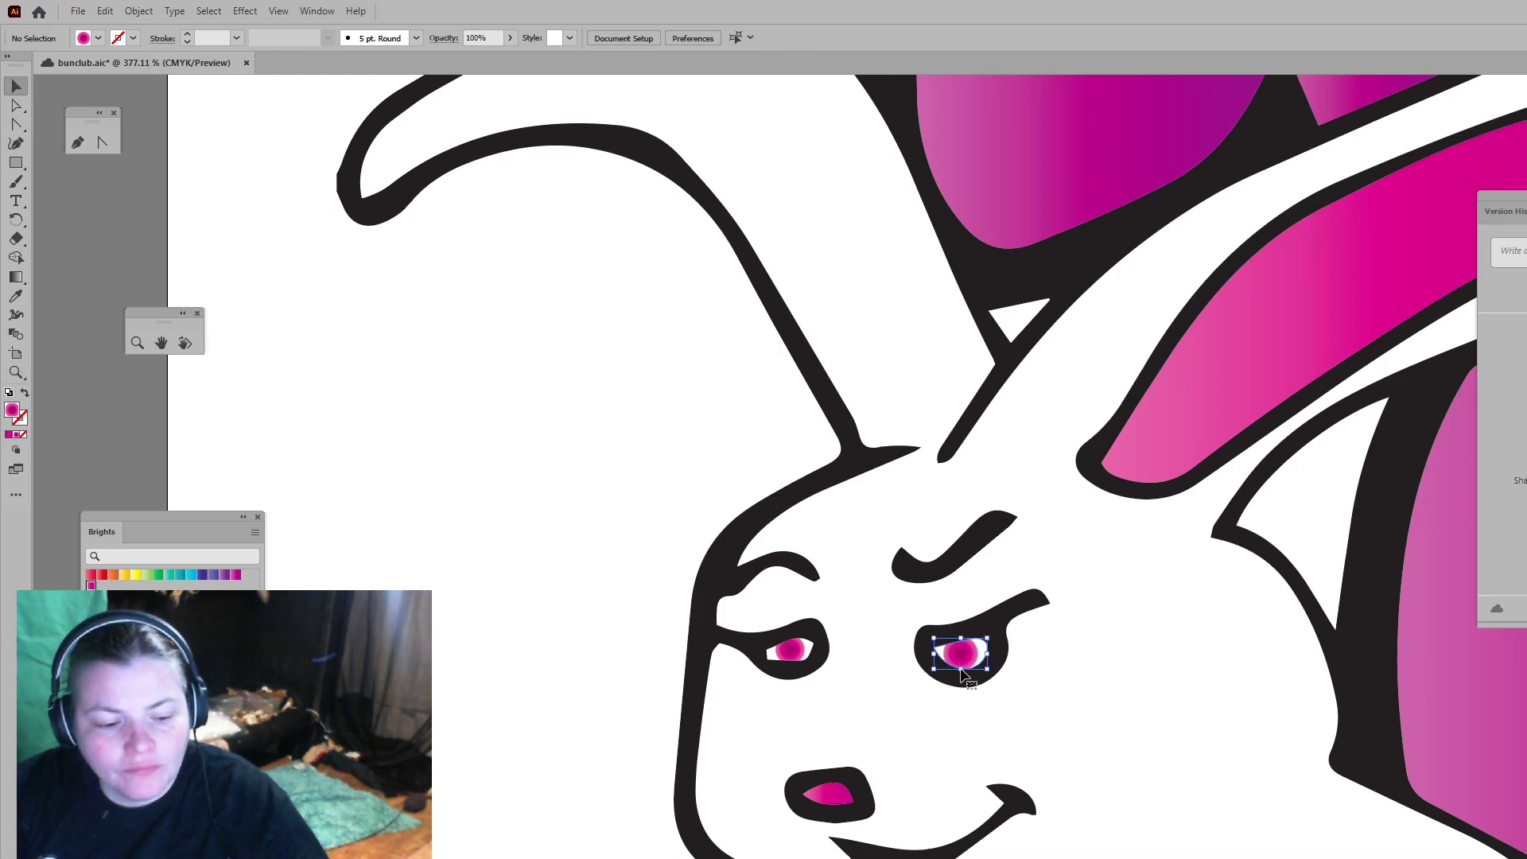
shift+click(803, 650)
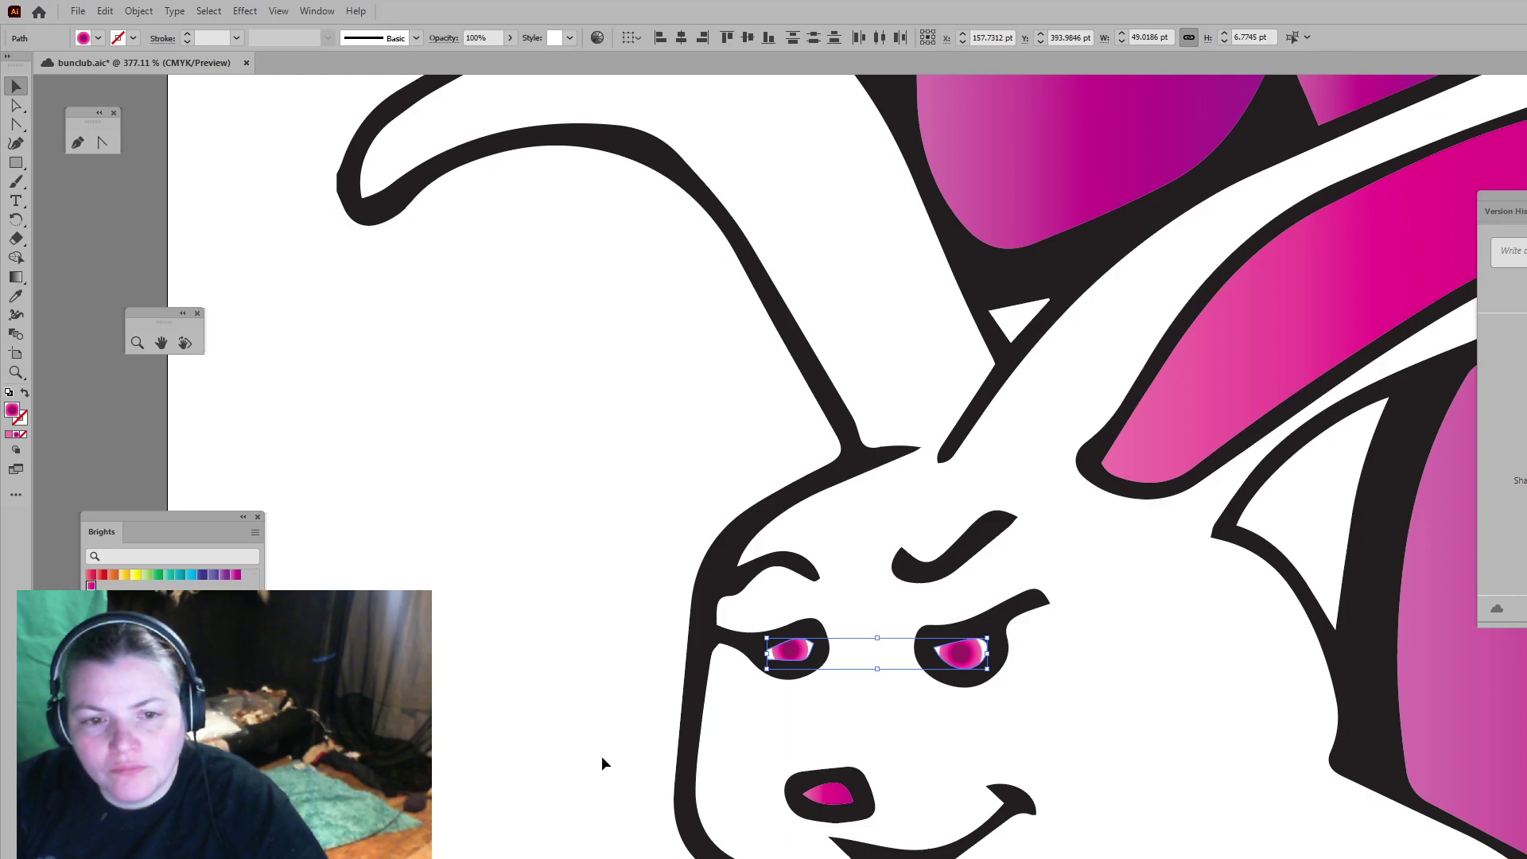
key(ctrl+h)
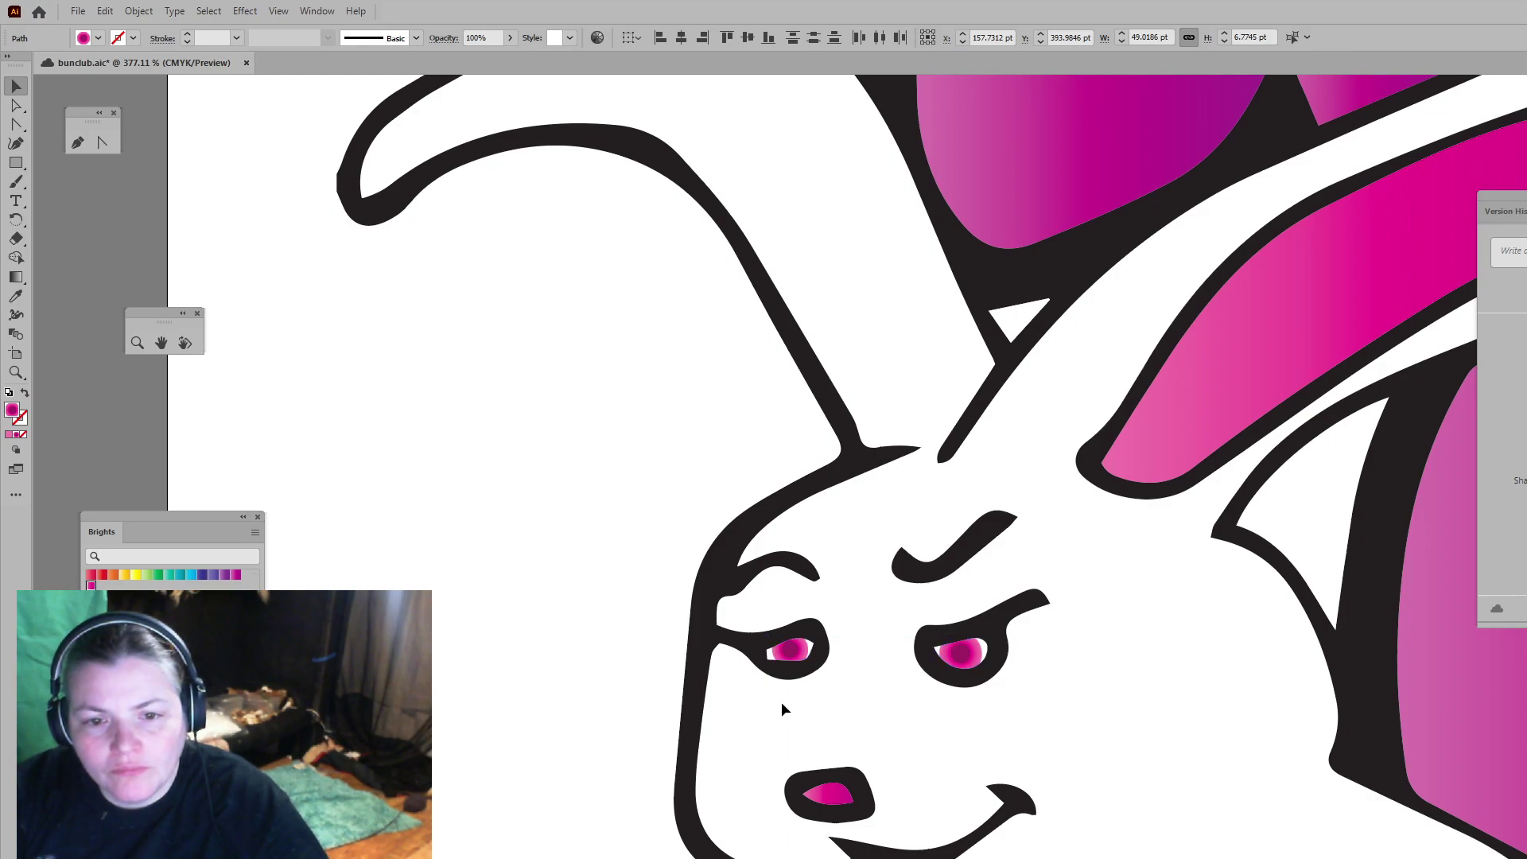
key(ctrl+a)
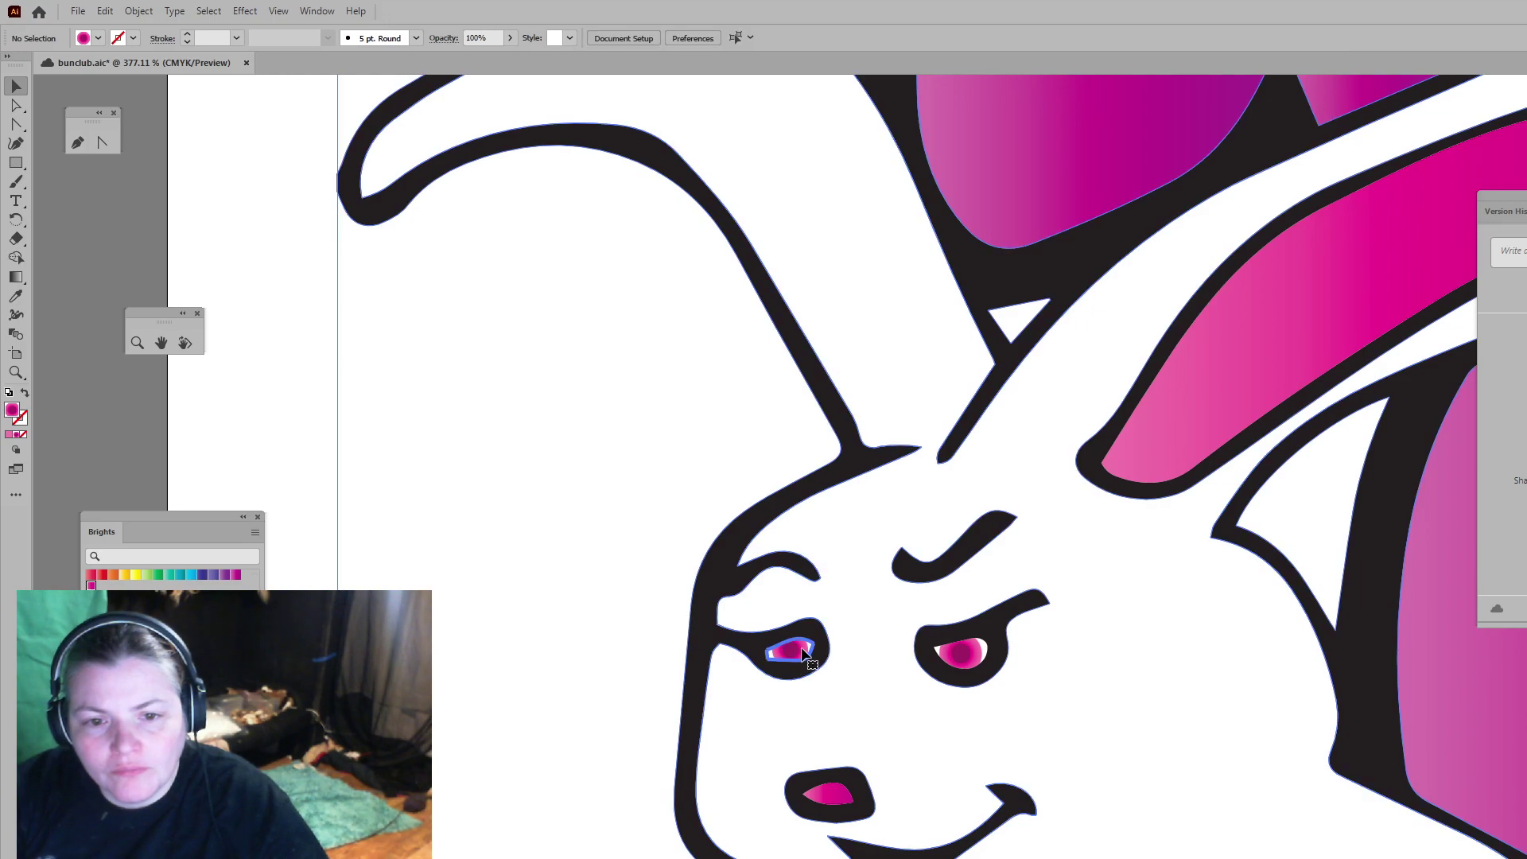
Step: Shift the radial gradient in the rabbit's left eye so its dark magenta centre sits further left, and clear the selection
key(ctrl+shift+a)
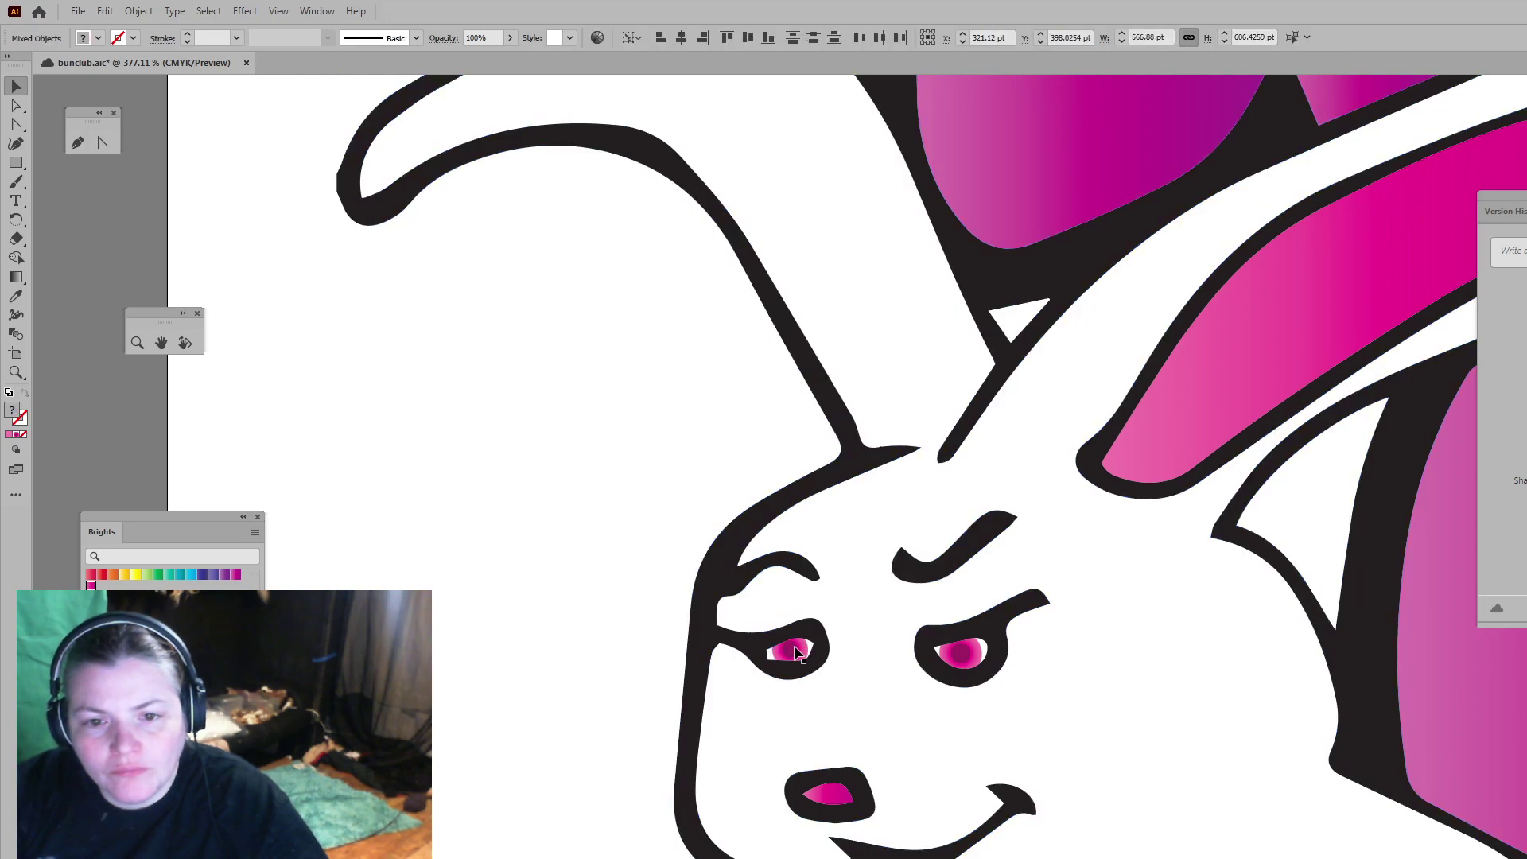
click(794, 652)
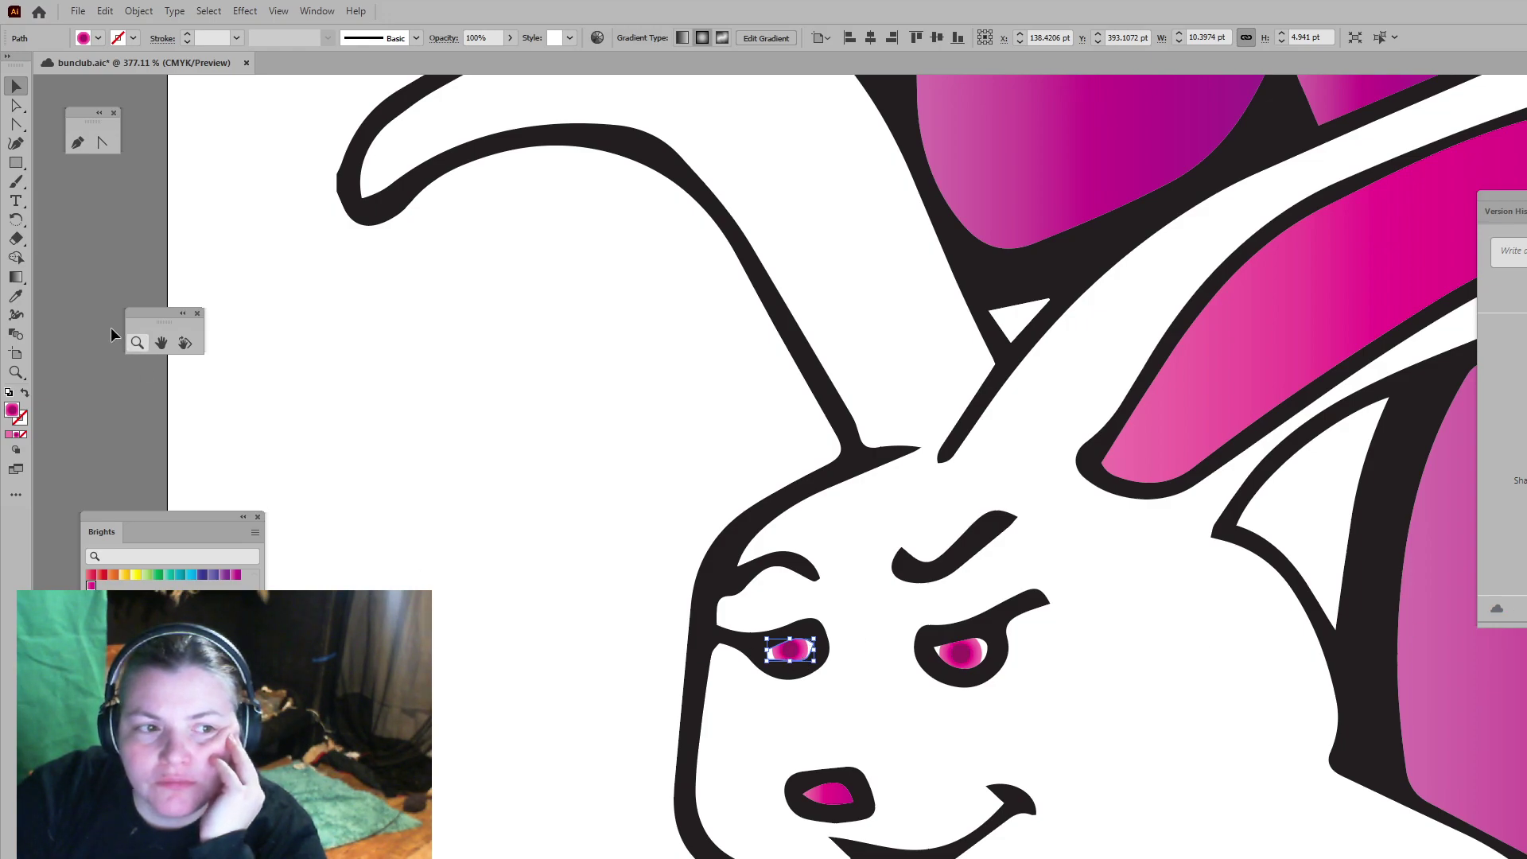
click(16, 279)
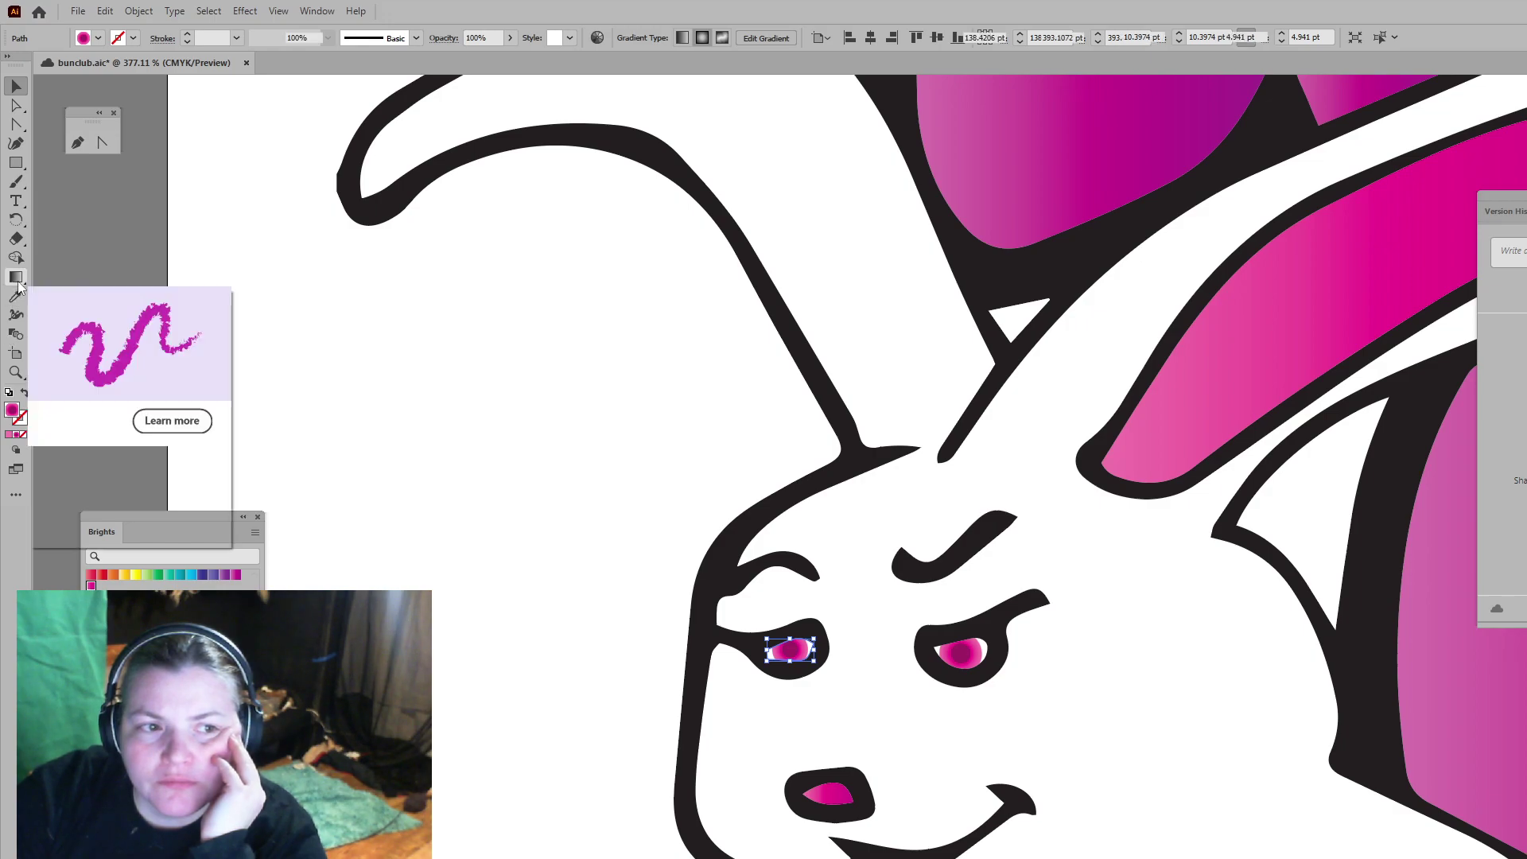
click(71, 275)
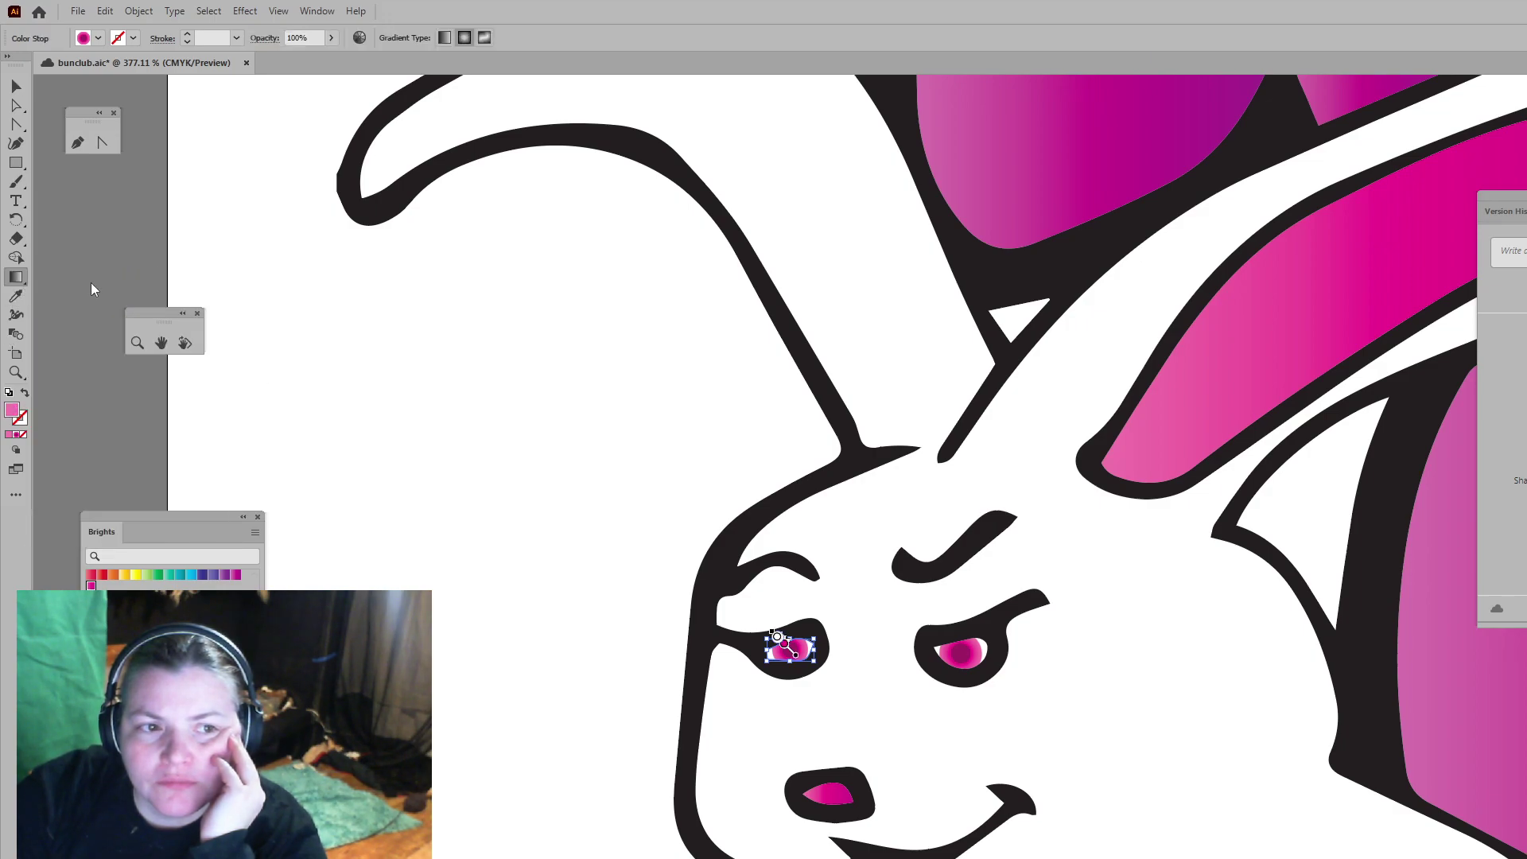
click(792, 656)
mouse_move(789, 652)
mouse_down()
mouse_move(778, 667)
mouse_move(799, 664)
mouse_move(773, 670)
mouse_move(800, 677)
mouse_up()
click(777, 664)
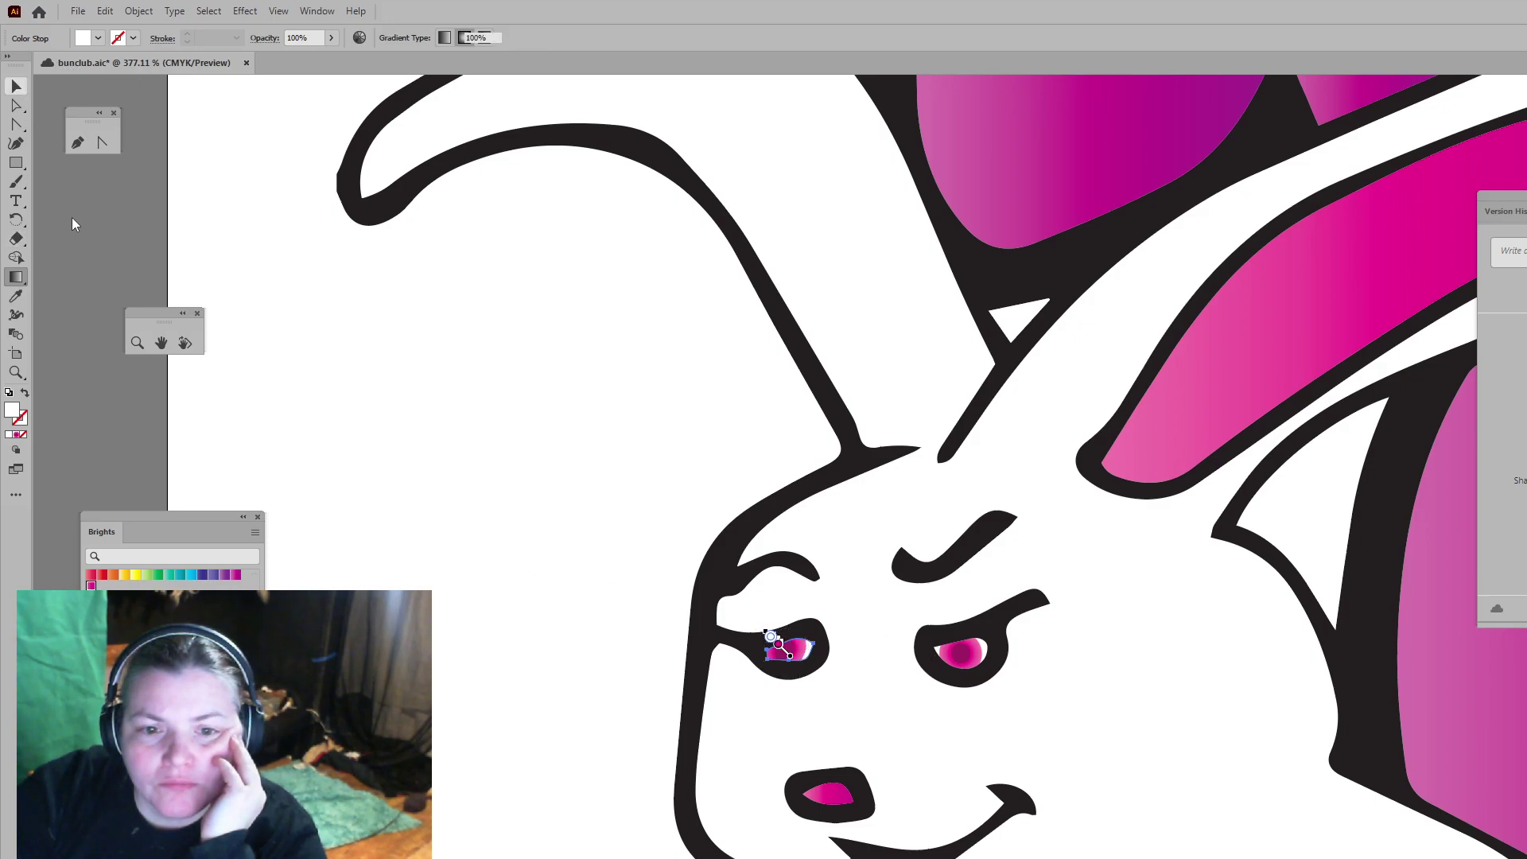
click(17, 86)
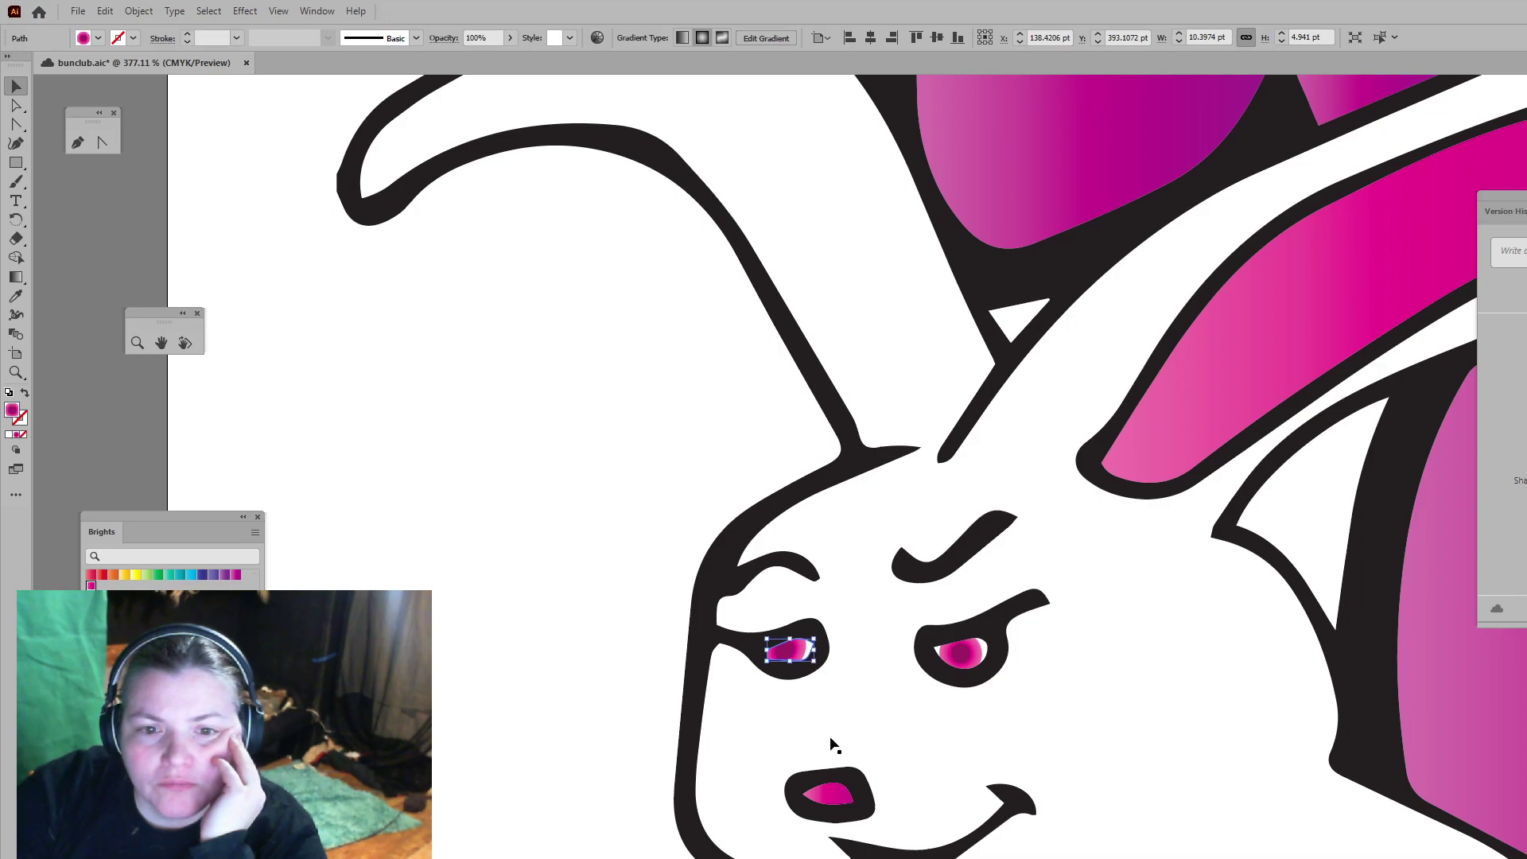
click(490, 755)
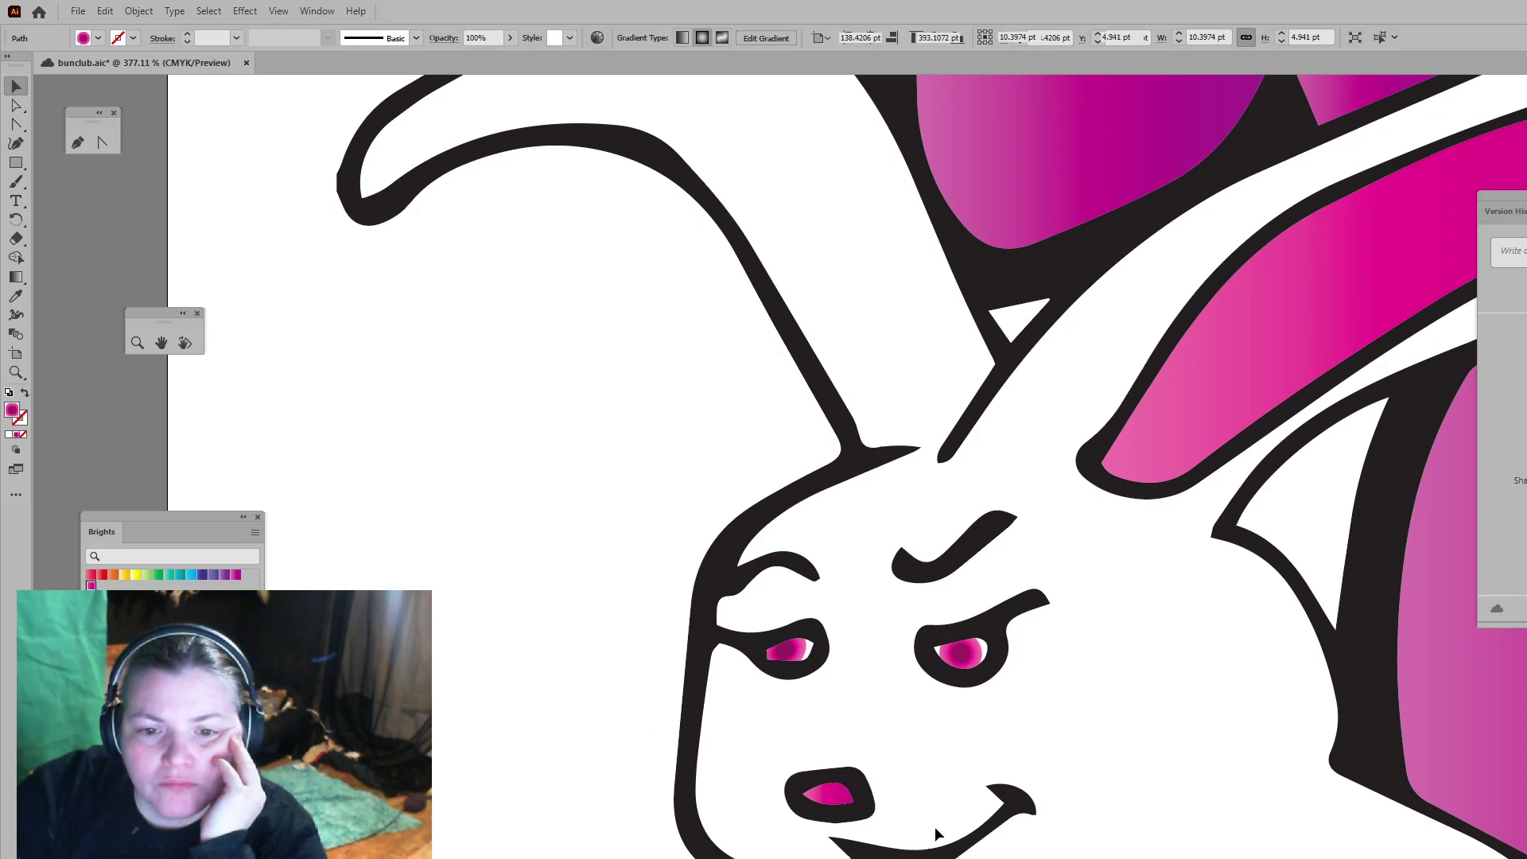
Step: Change the rabbit's nose to a pale pink radial gradient, adjust its colour stops, and clear the selection
click(828, 793)
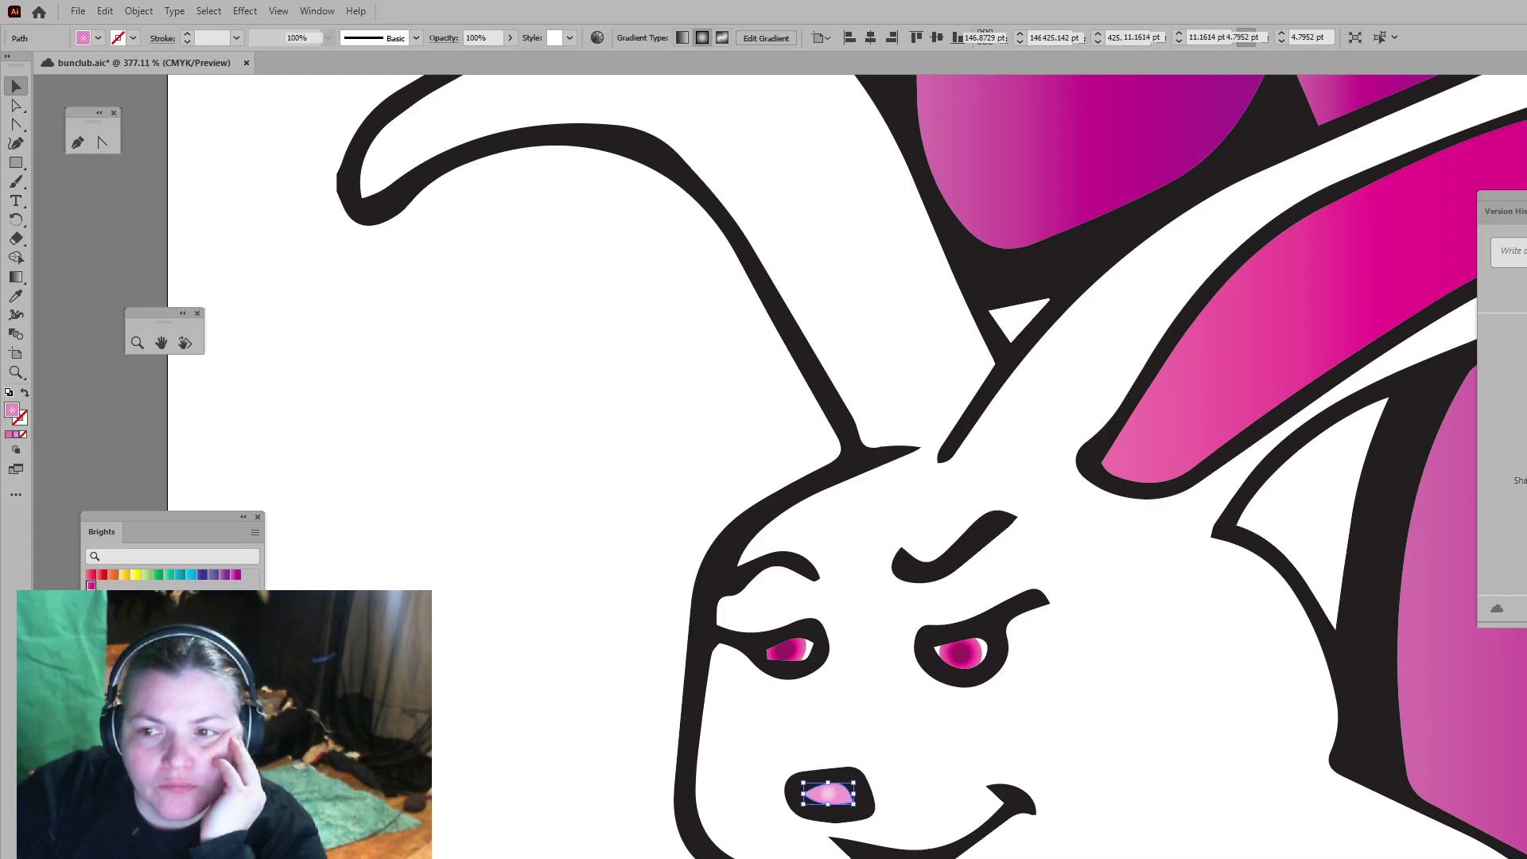
key(g)
key(ctrl+z)
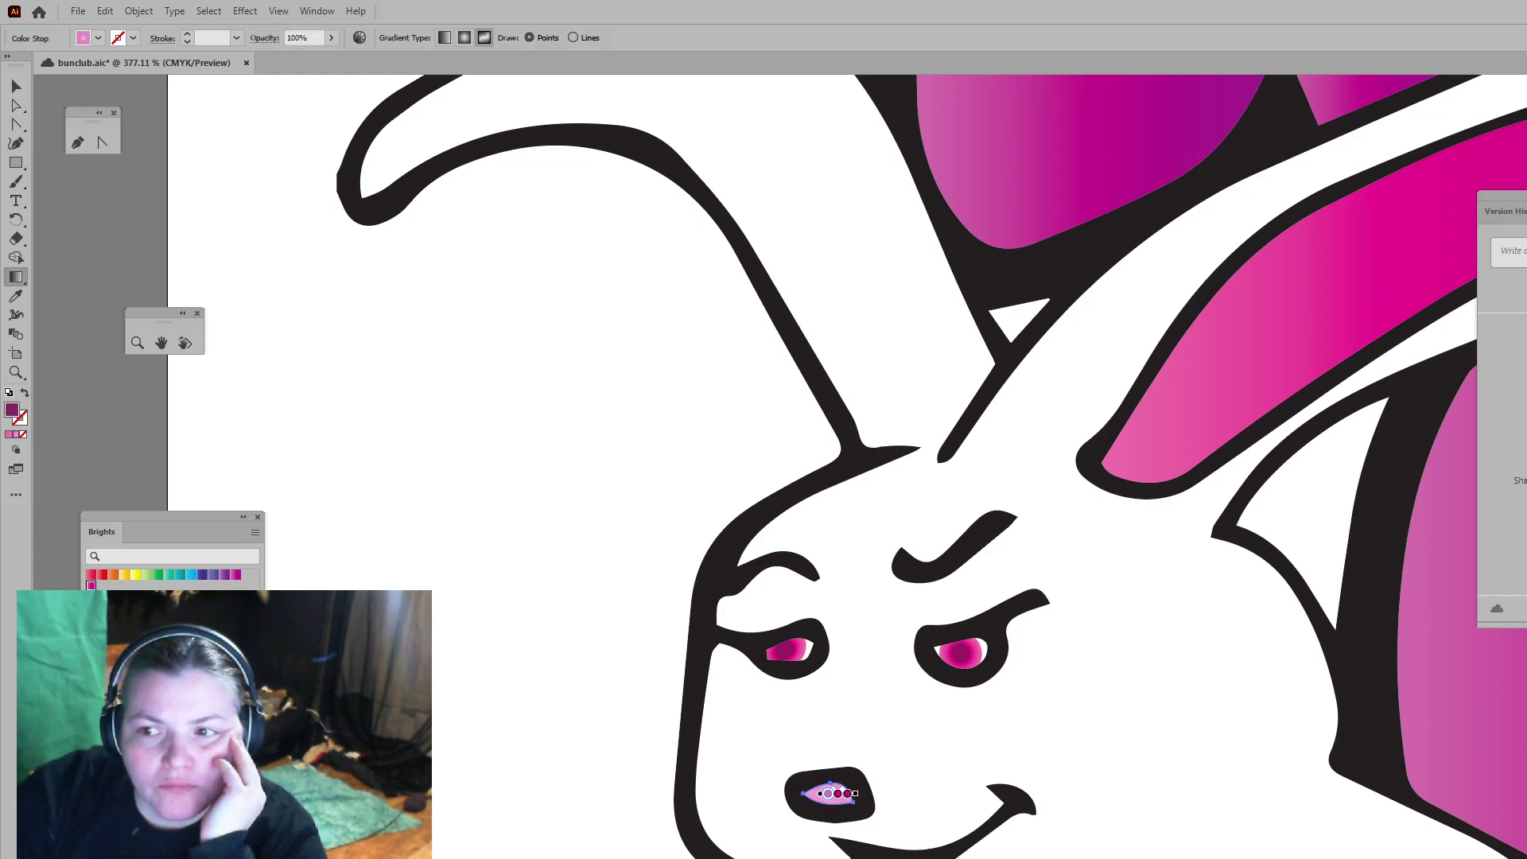
key(ctrl+z)
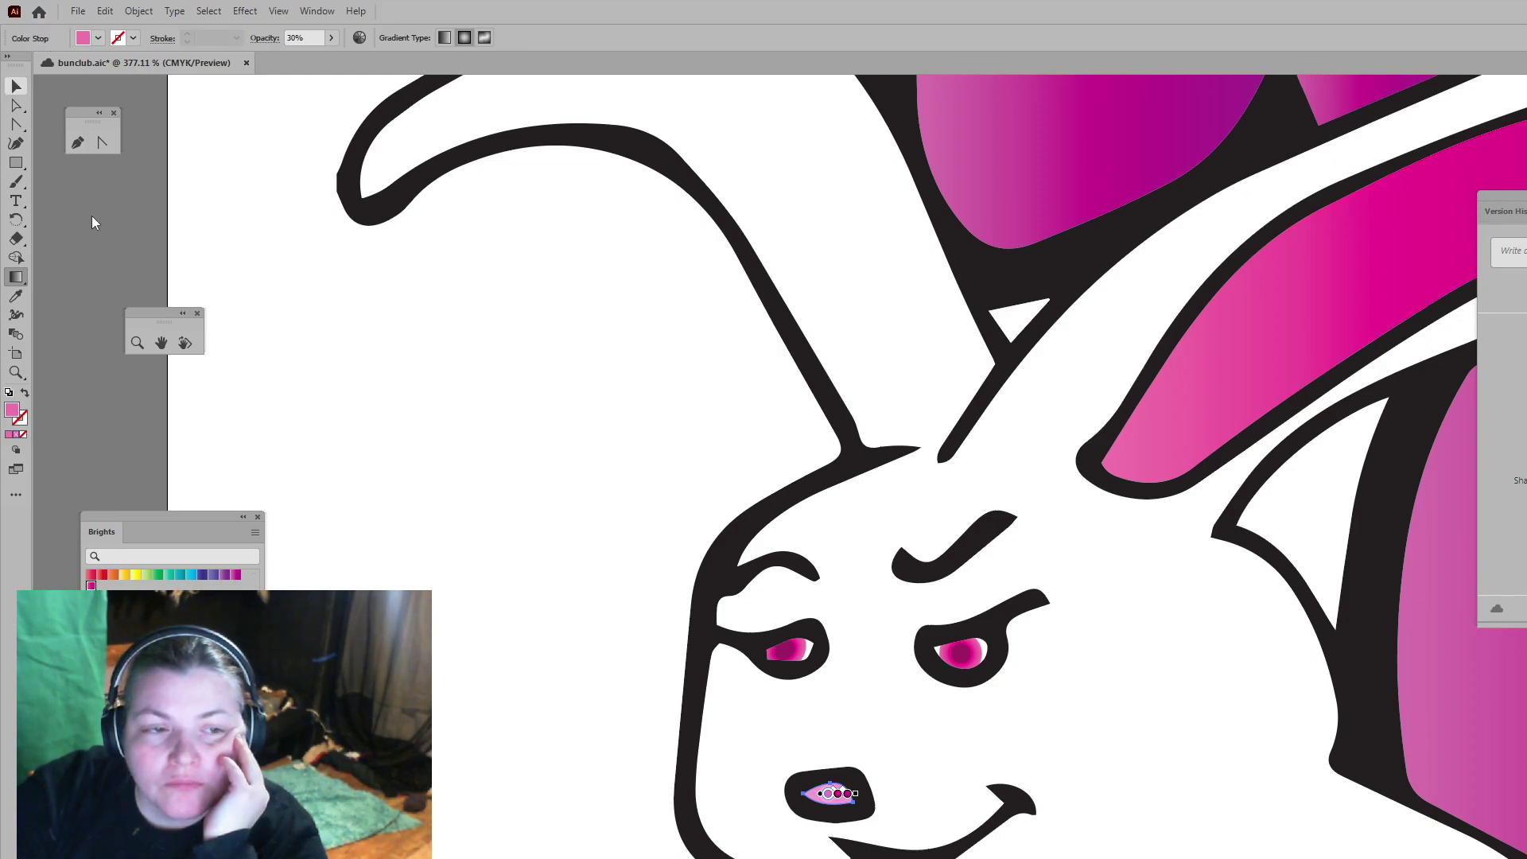
click(16, 85)
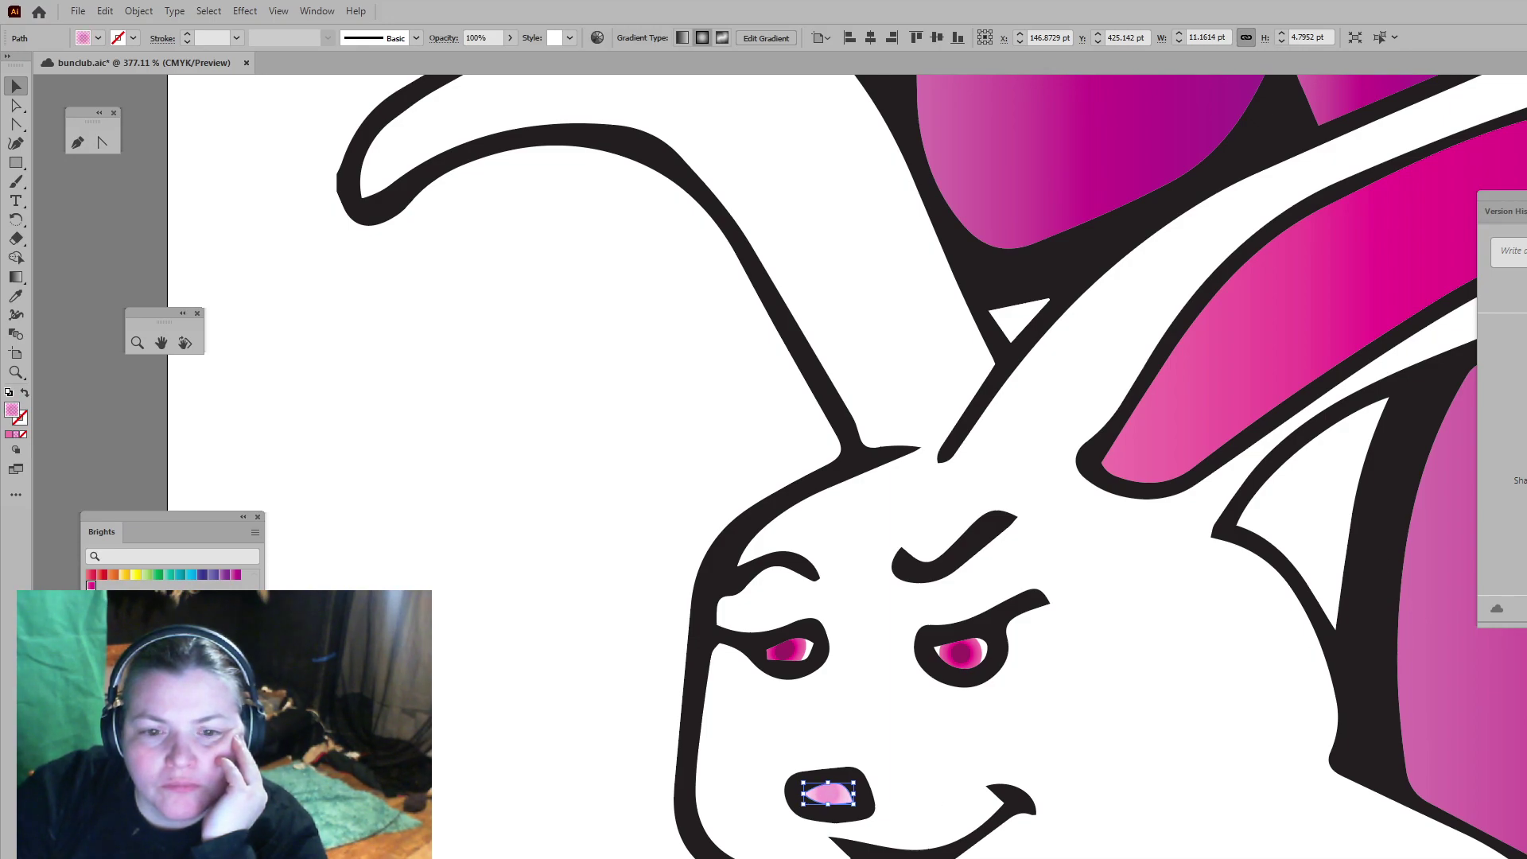
key(ctrl+shift+a)
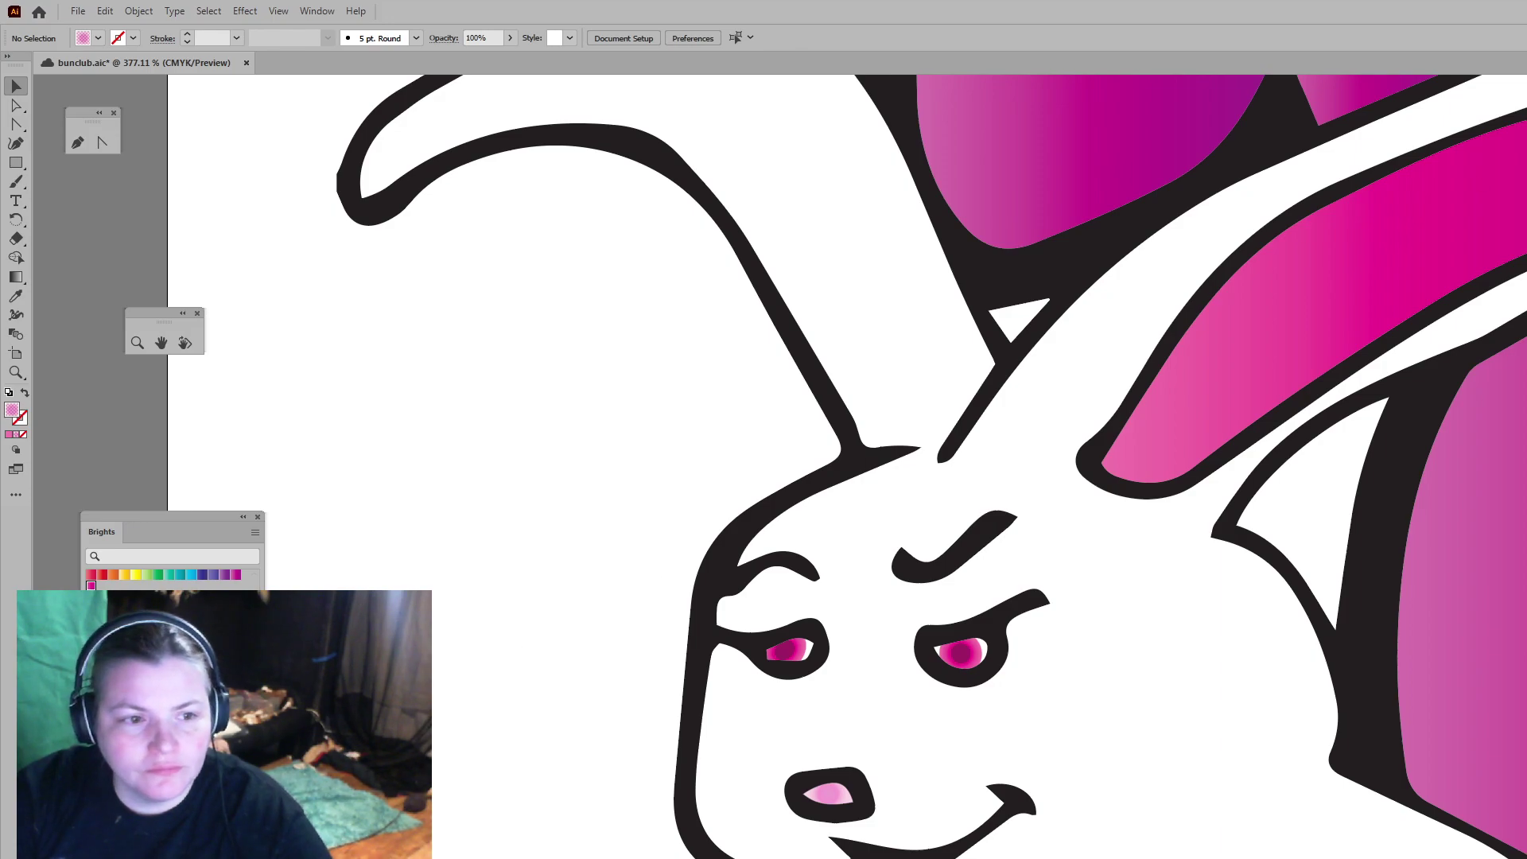
Step: Duplicate all of the rabbit's shapes without the BUN CLUB lettering and place the copy to the right of the artboard
click(19, 372)
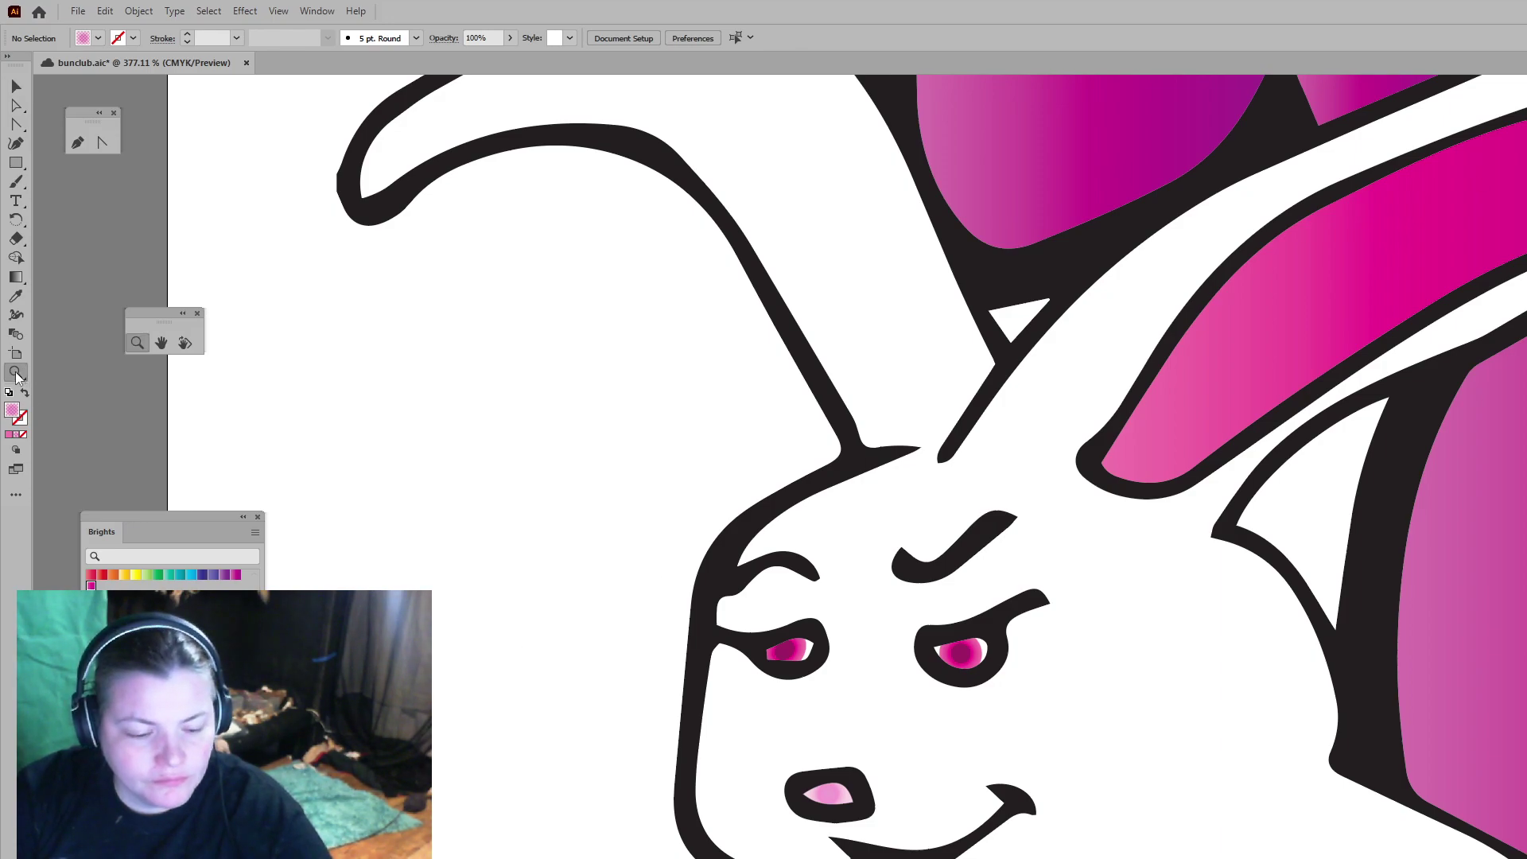
click(1126, 527)
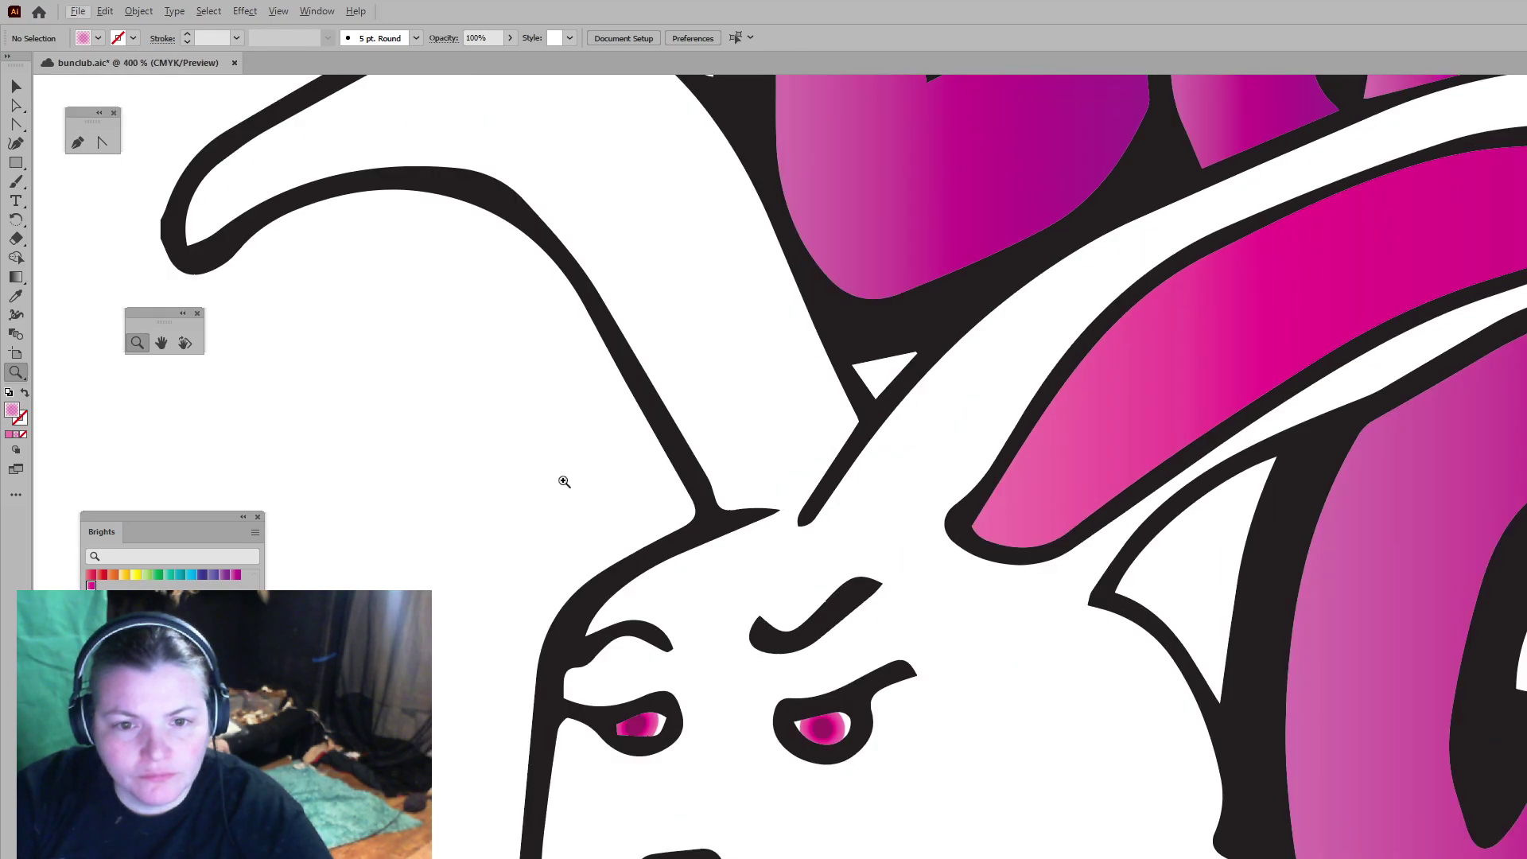
alt+click(885, 568)
alt+click(994, 588)
alt+click(1142, 609)
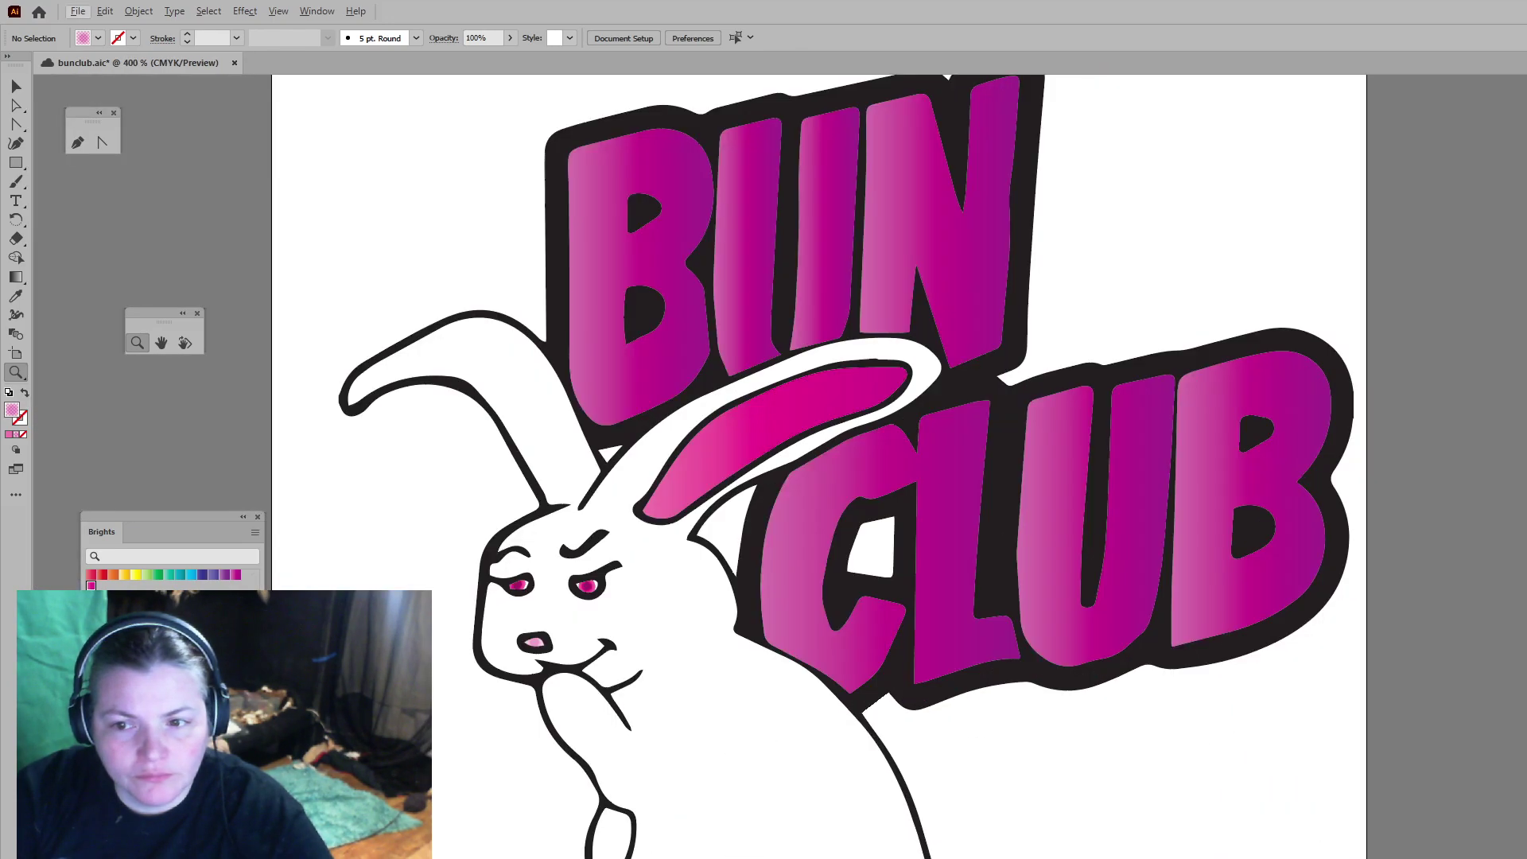
key(ctrl+1)
click(17, 86)
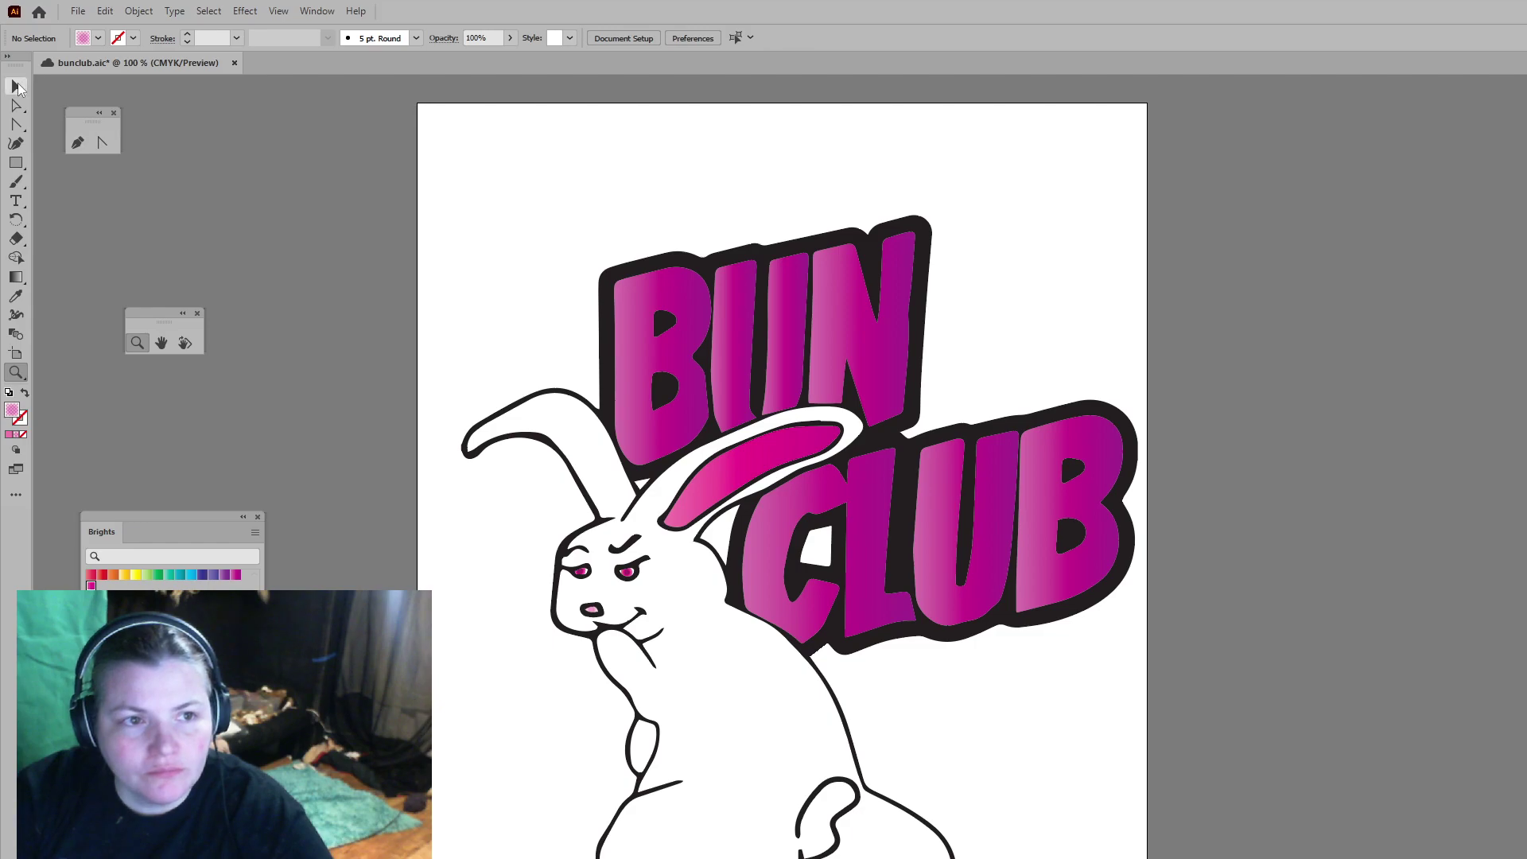
click(602, 477)
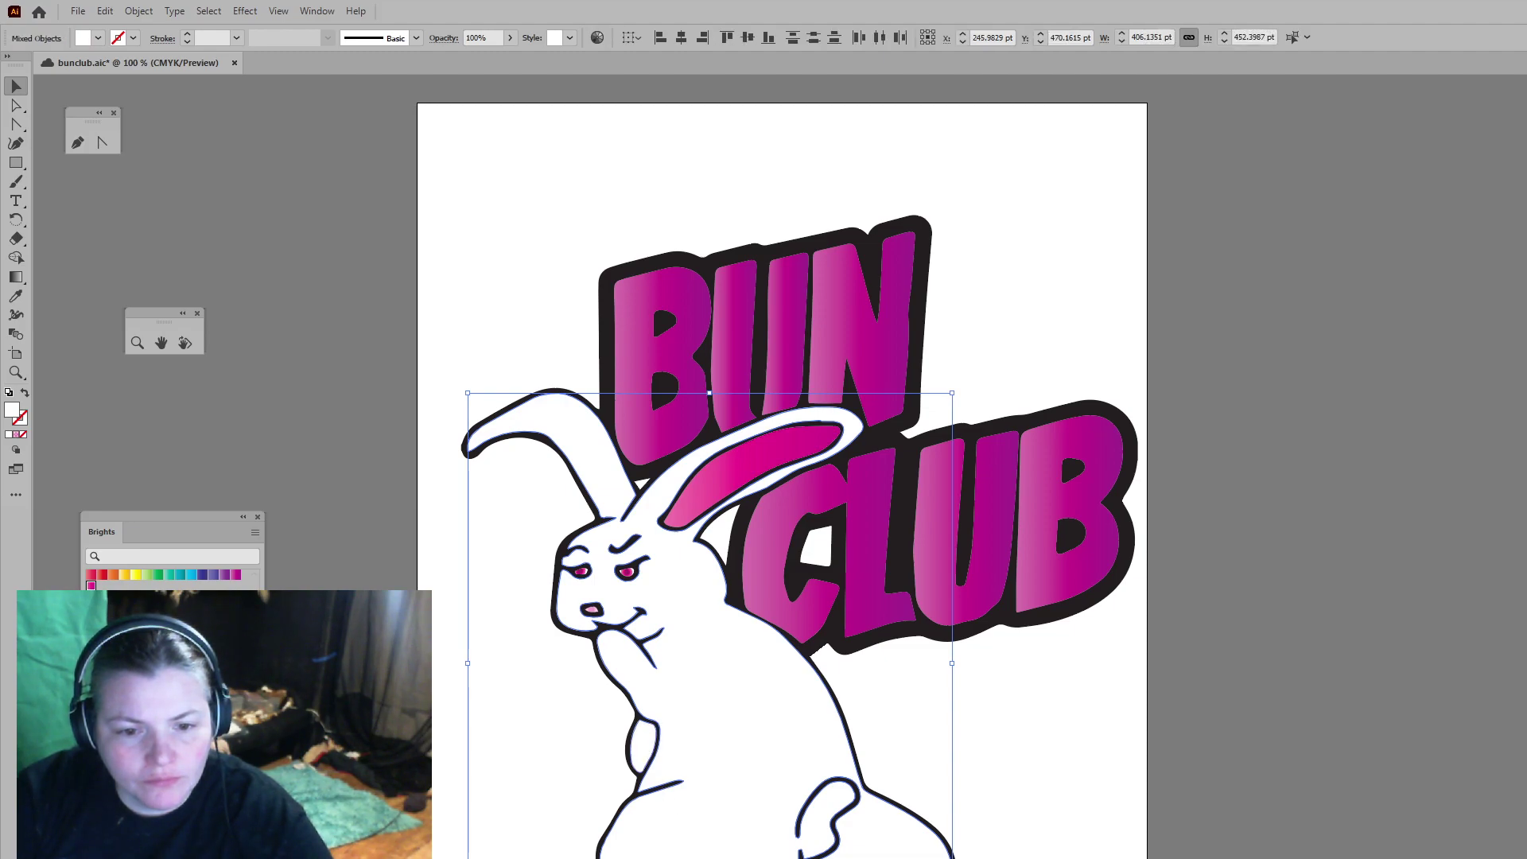
drag(952, 663, 1012, 663)
shift+click(707, 478)
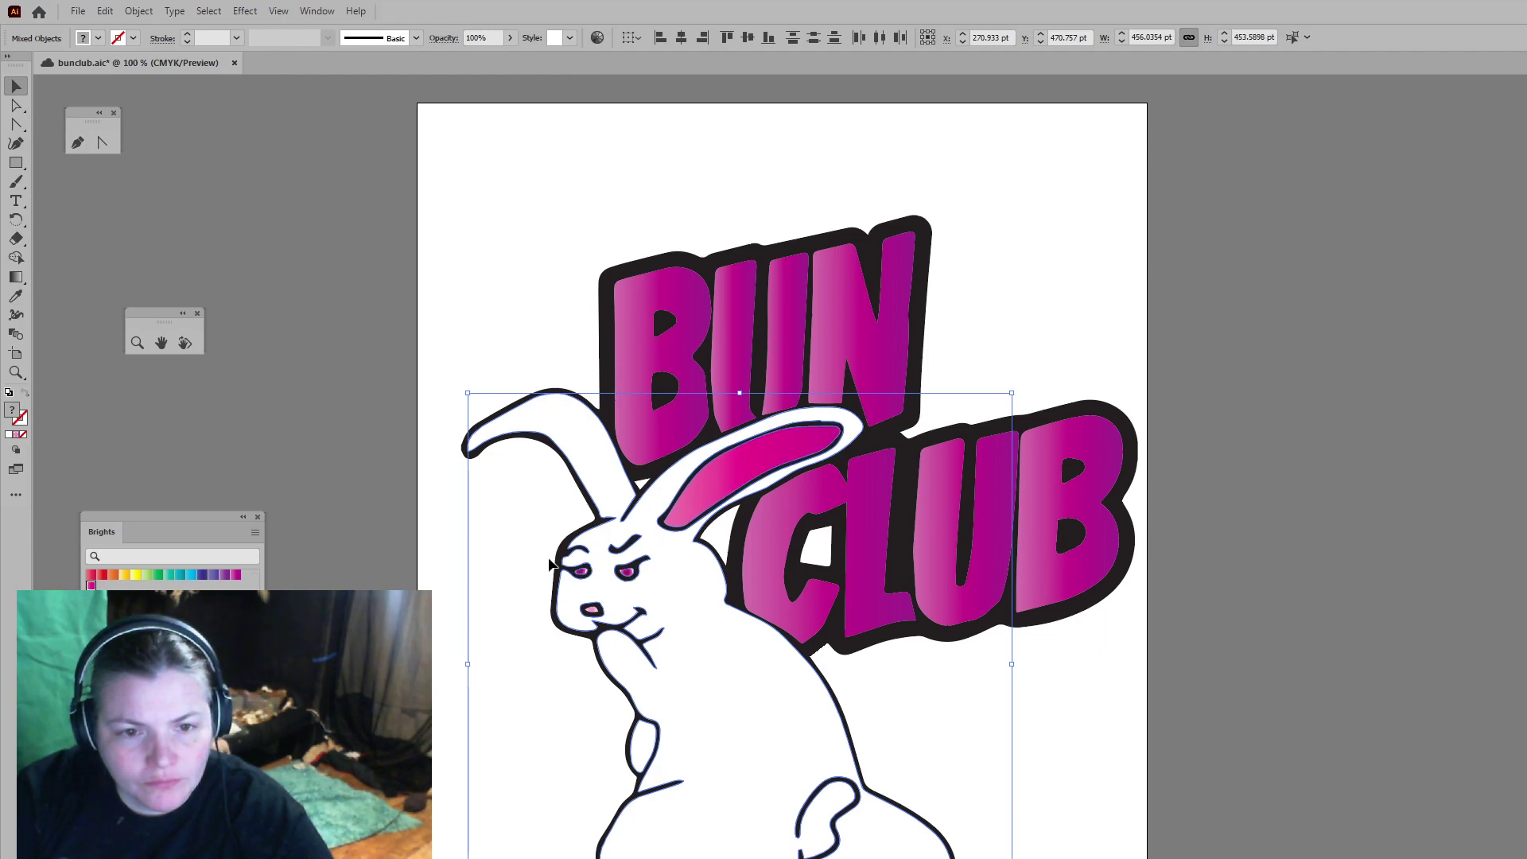
key(ctrl+h)
drag(681, 751, 702, 803)
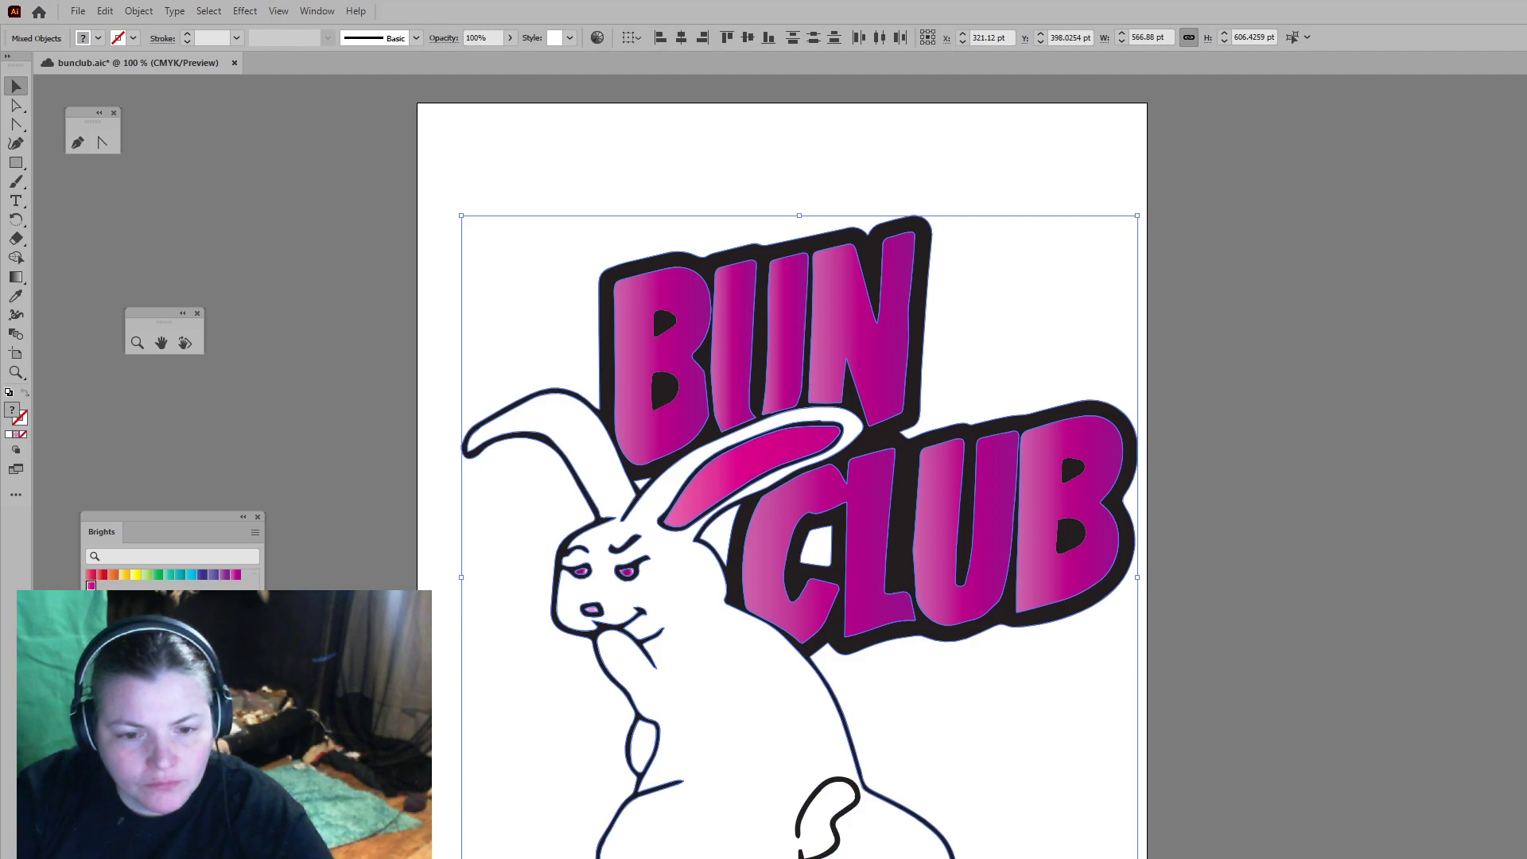
shift+click(837, 707)
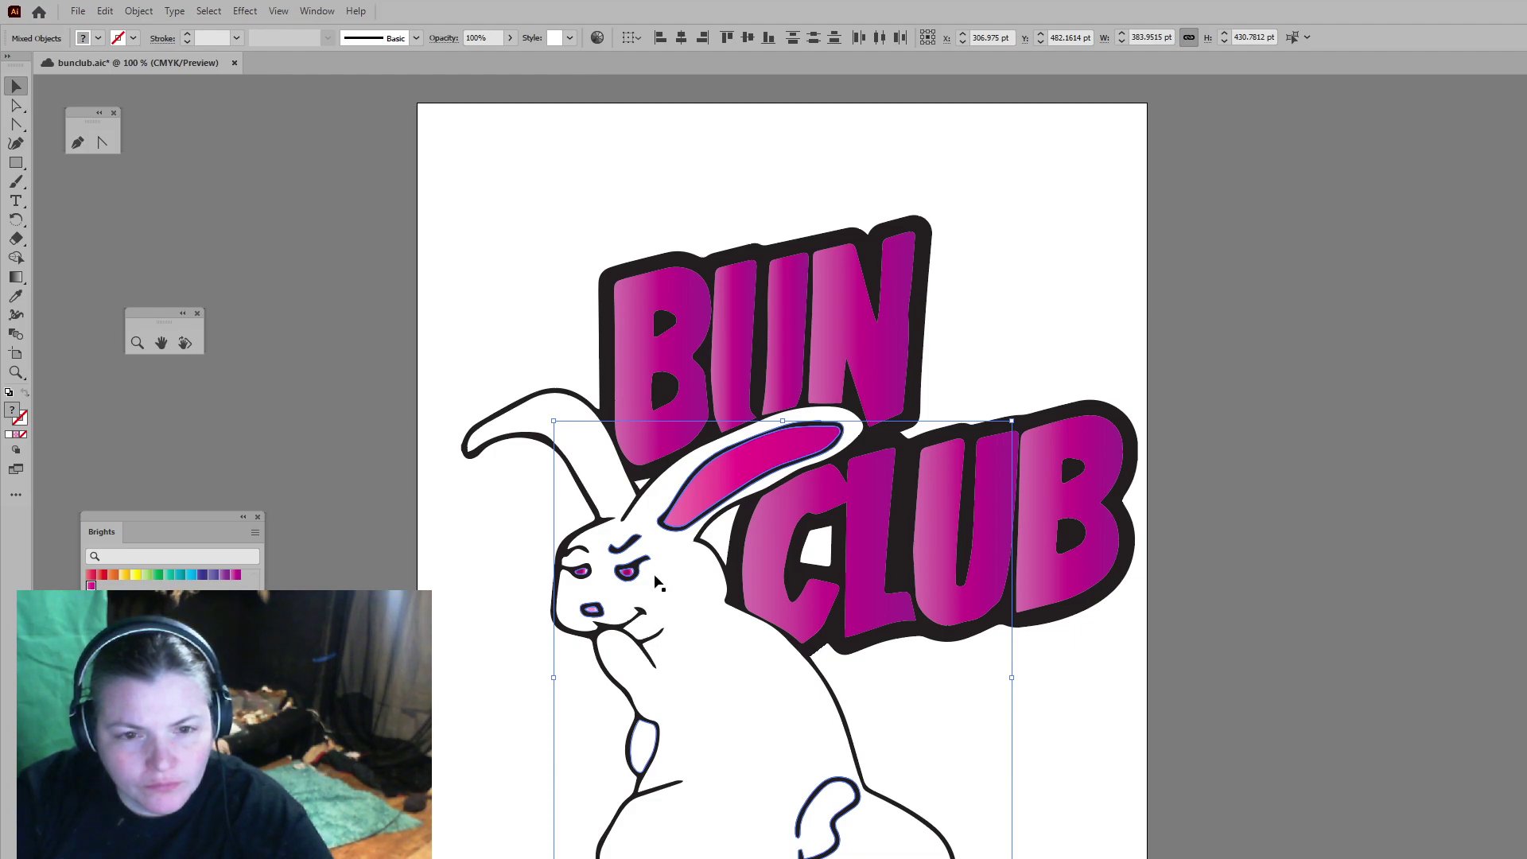
shift+click(590, 448)
key(ctrl+shift+b)
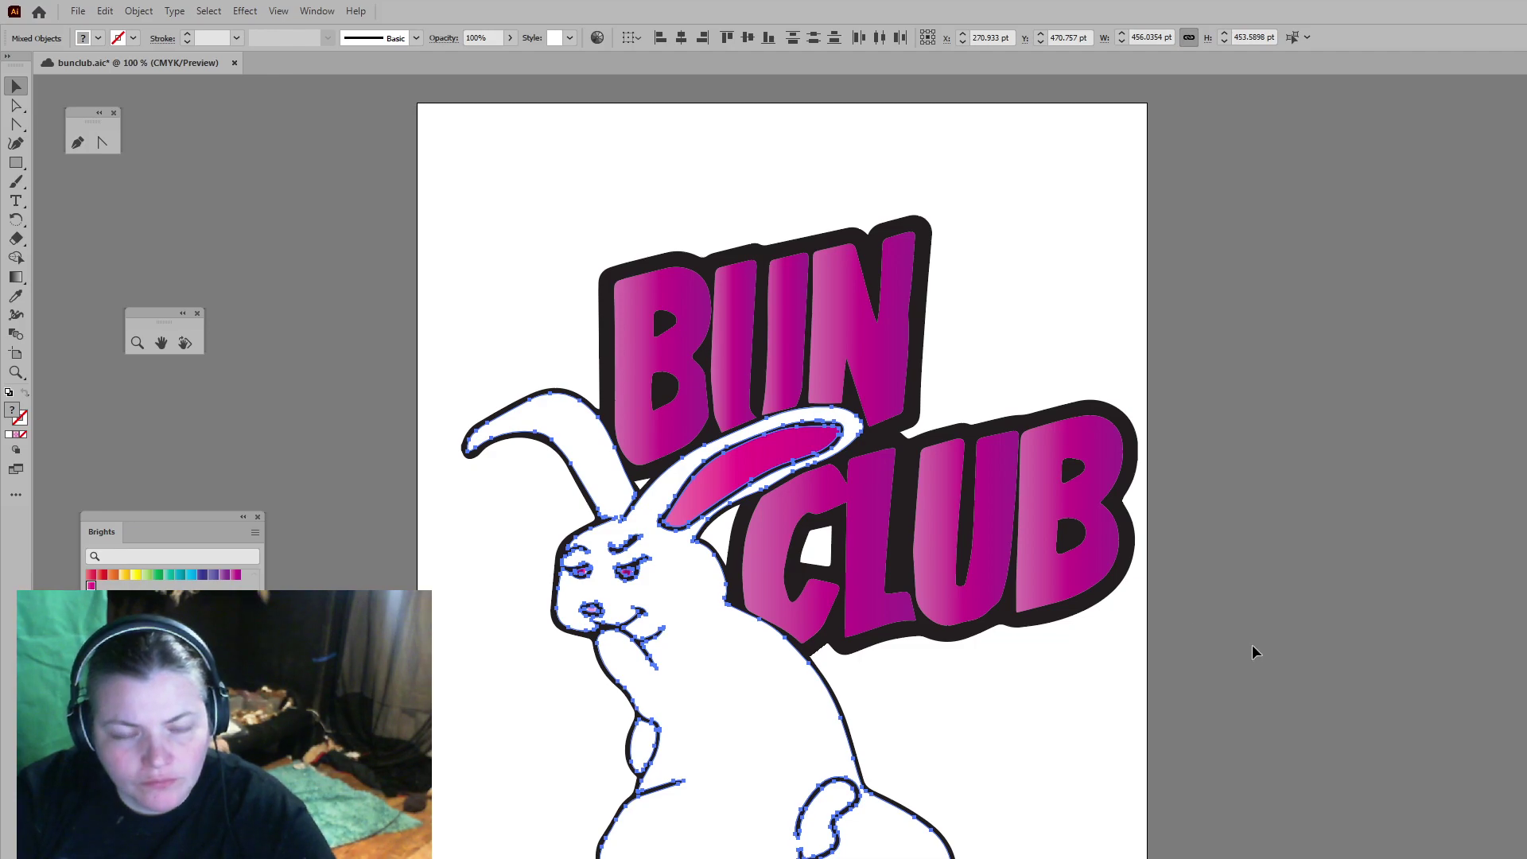
key(ctrl+h)
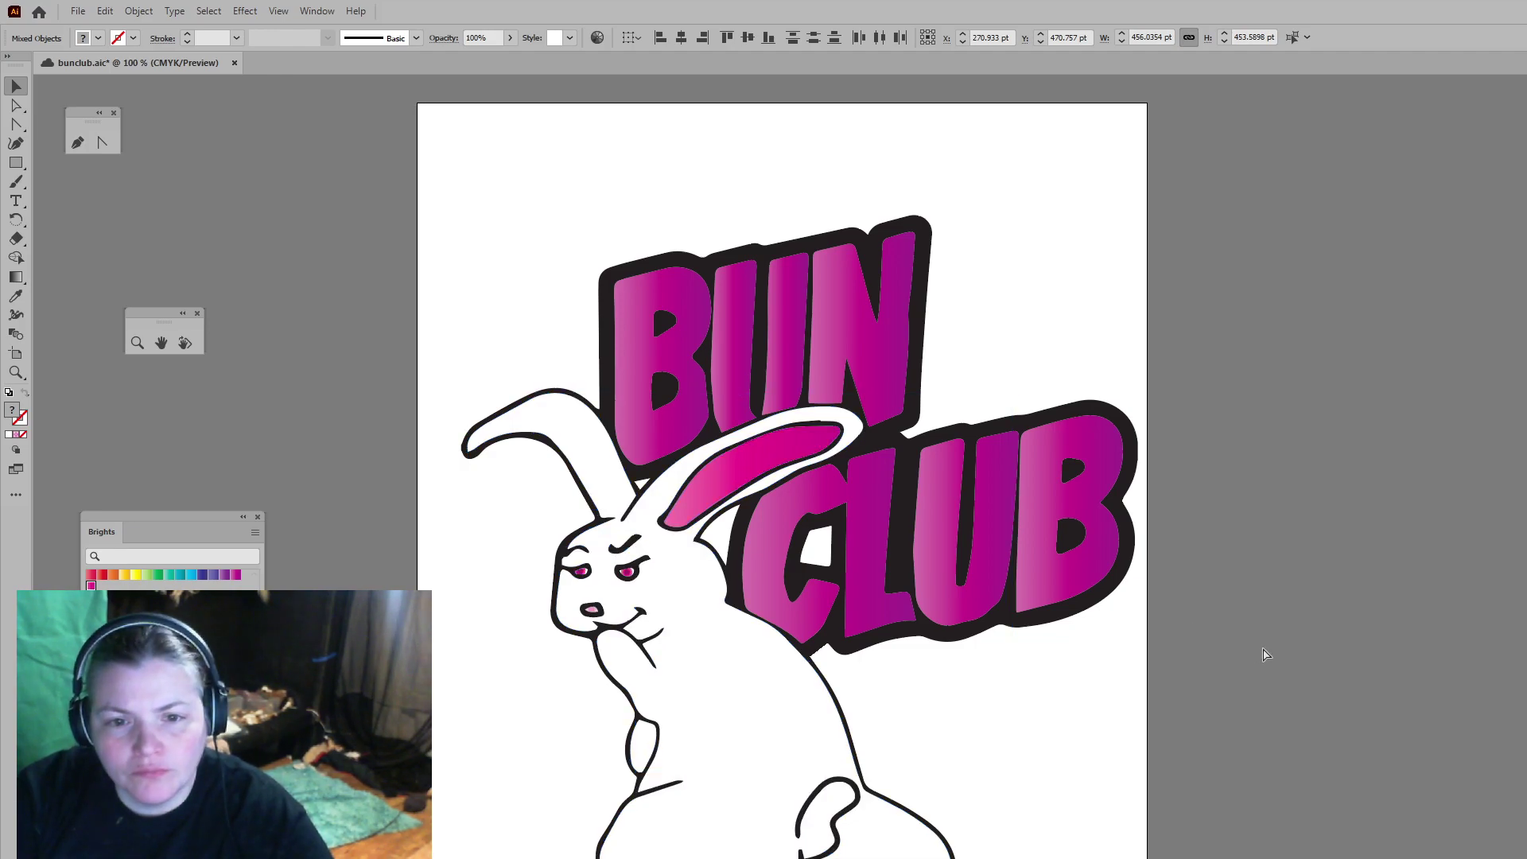
key(ctrl+v)
drag(1162, 655, 1433, 578)
Step: Outline the copied rabbit with a black 5 pt stroke aligned to the outside, with round caps and round corners
click(189, 42)
click(189, 40)
click(188, 40)
click(189, 39)
click(163, 40)
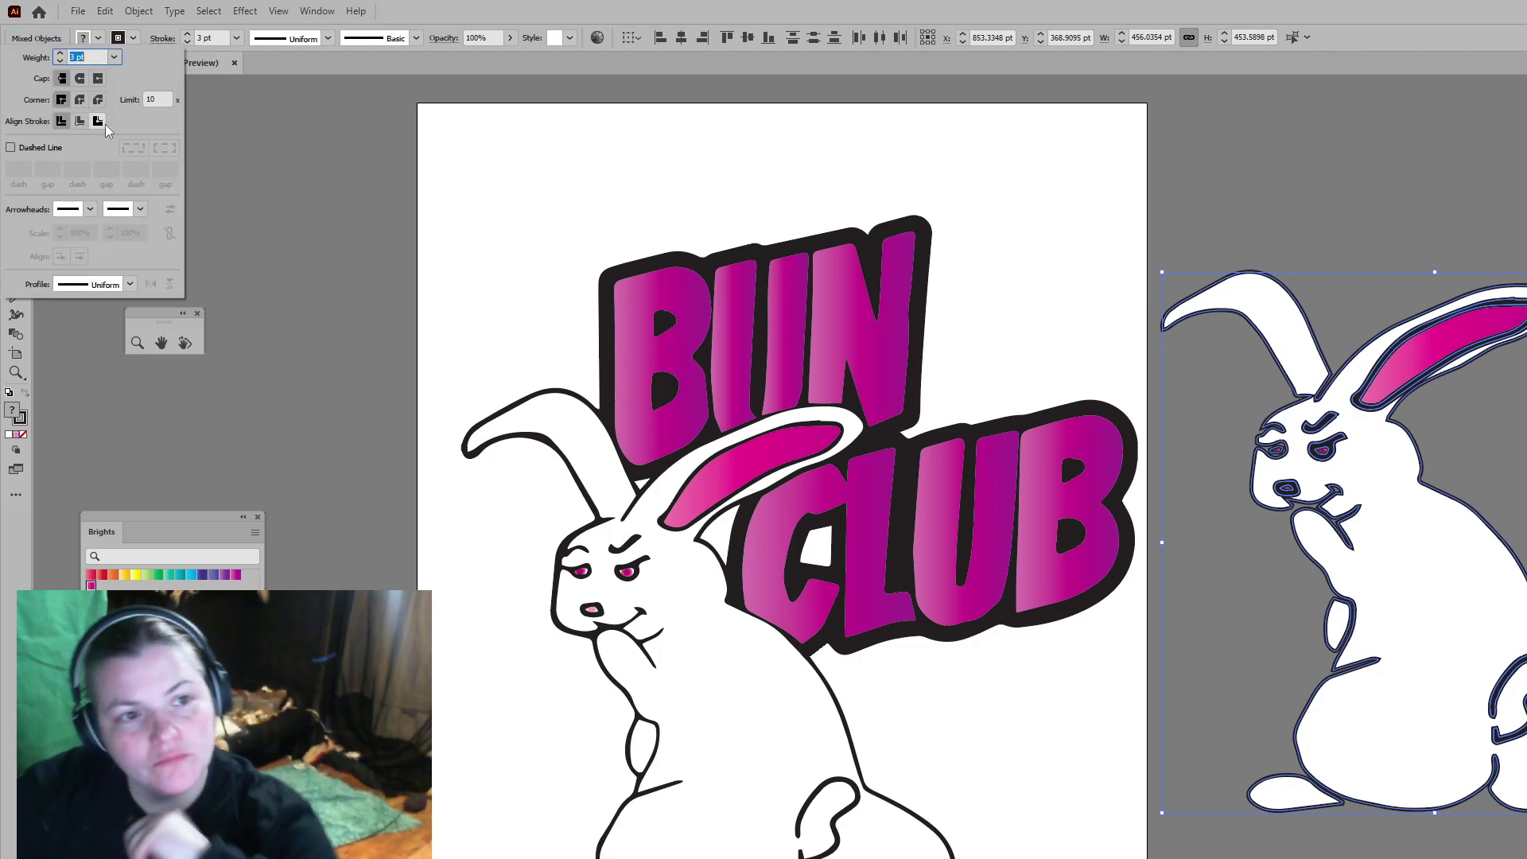
click(98, 121)
click(79, 78)
click(80, 99)
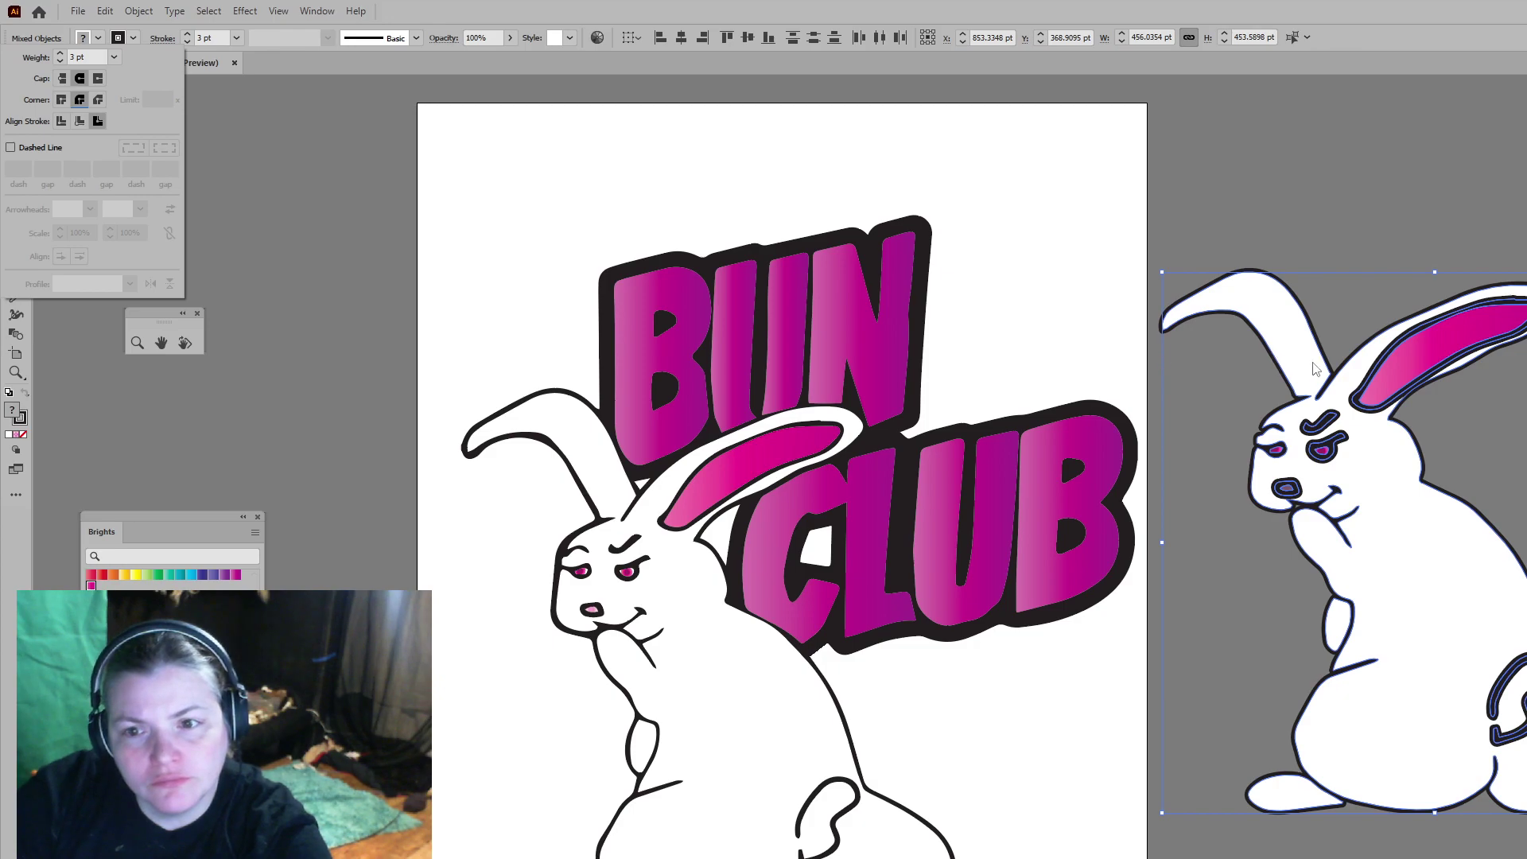
click(188, 36)
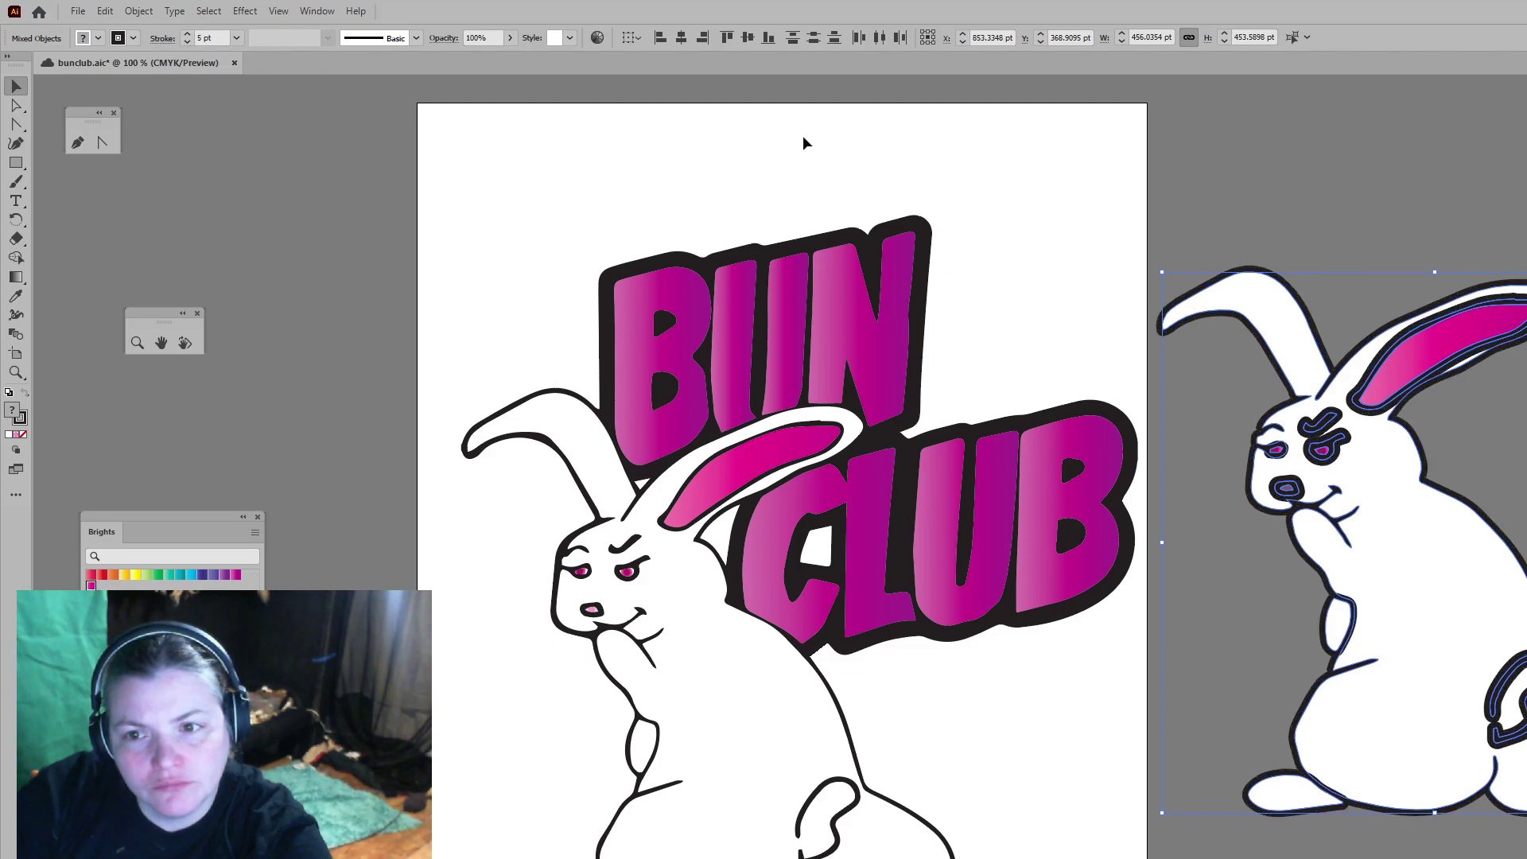
Step: Select the copied rabbit's right eyebrow, nose and inner ear together with the other small facial details
click(1320, 424)
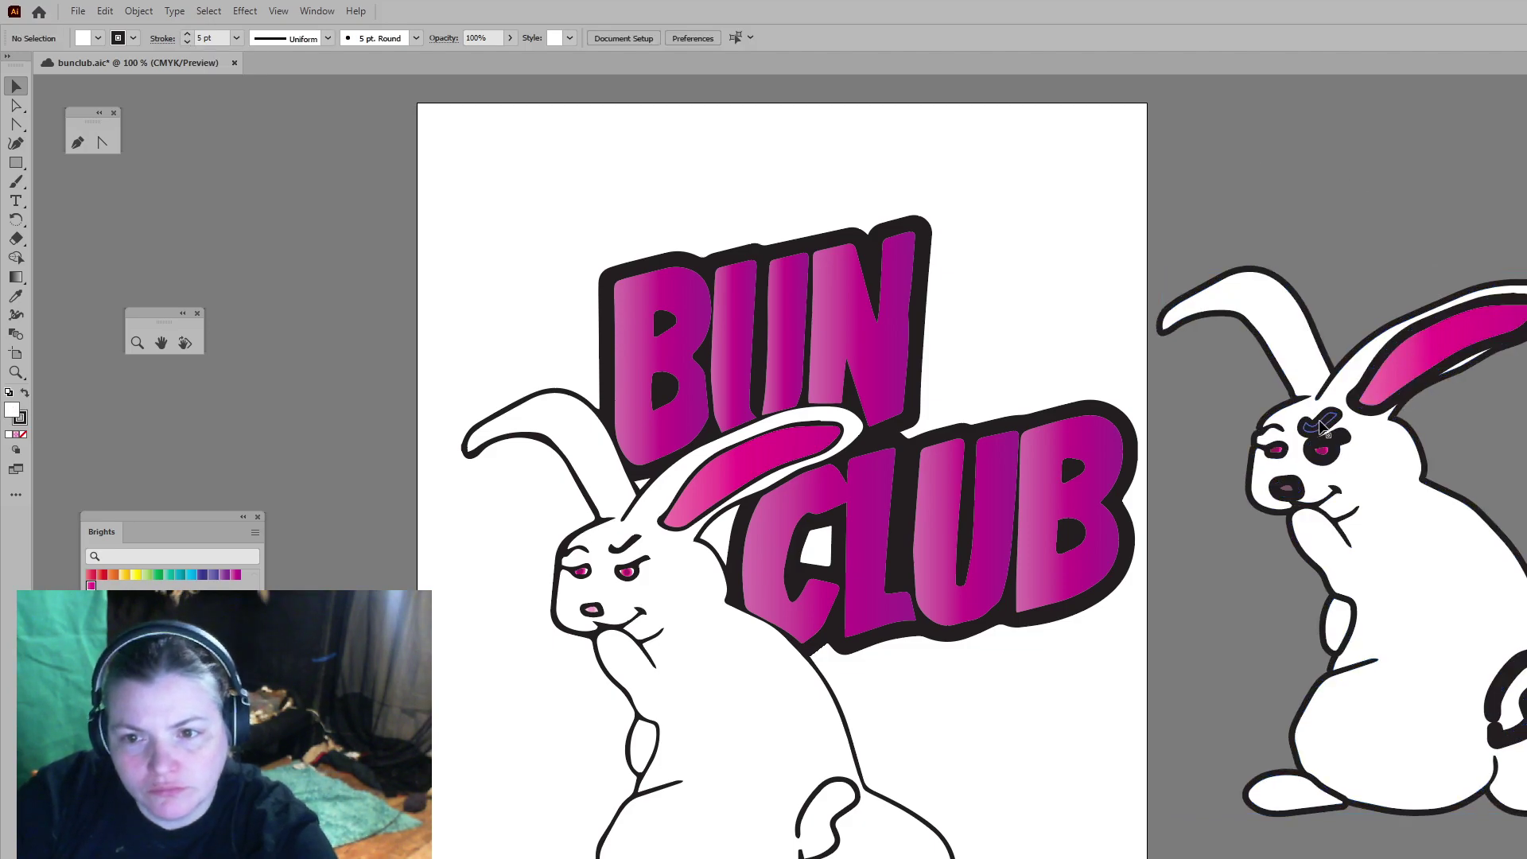
shift+click(1290, 487)
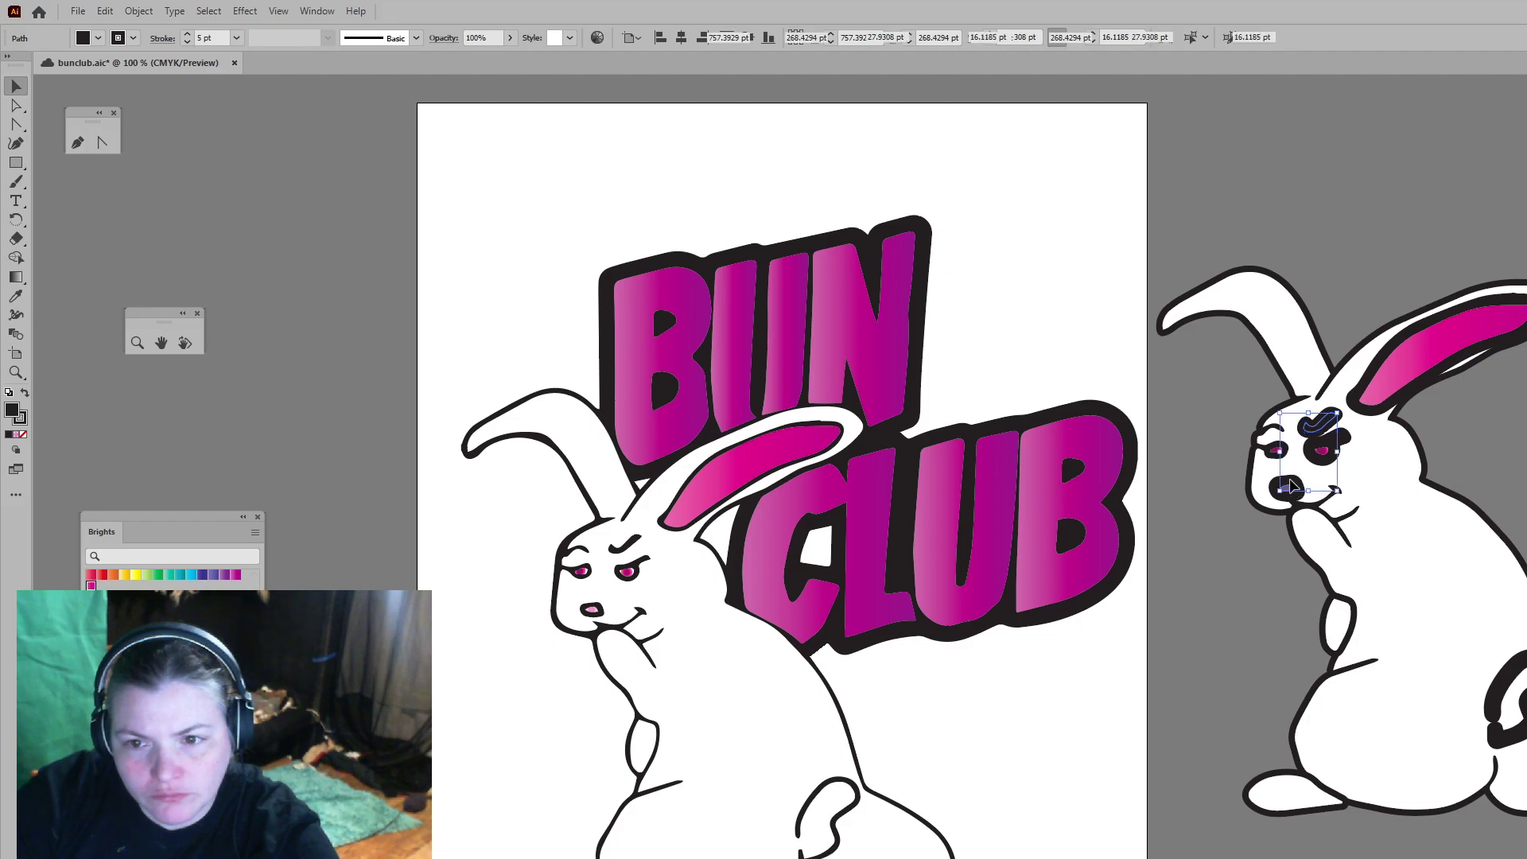
shift+click(1392, 394)
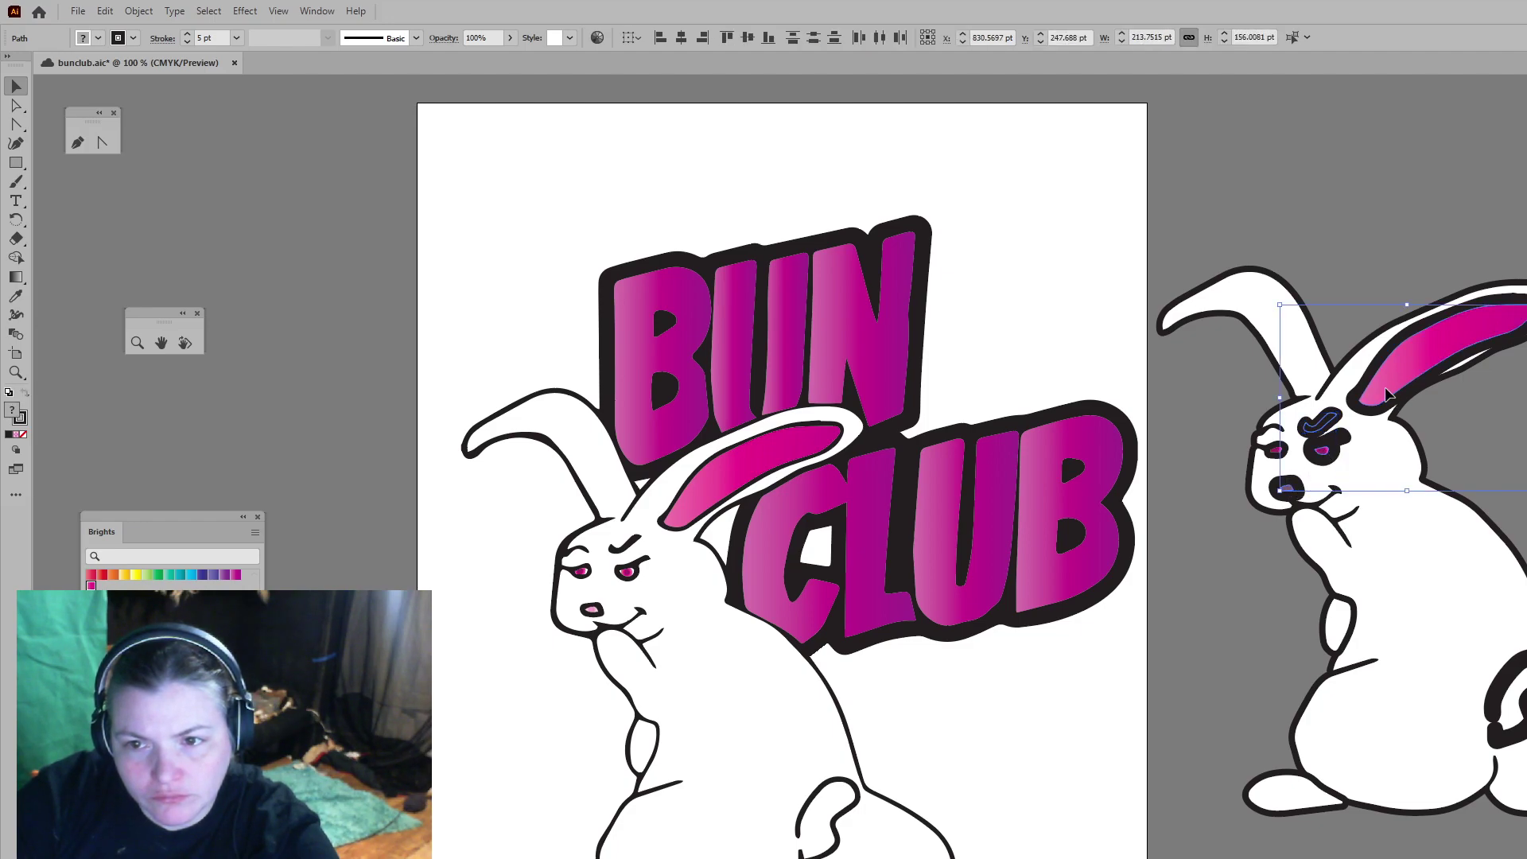
Step: Try removing the stroke from the copied rabbit's body, and restore it as a black 5 pt stroke
click(1520, 714)
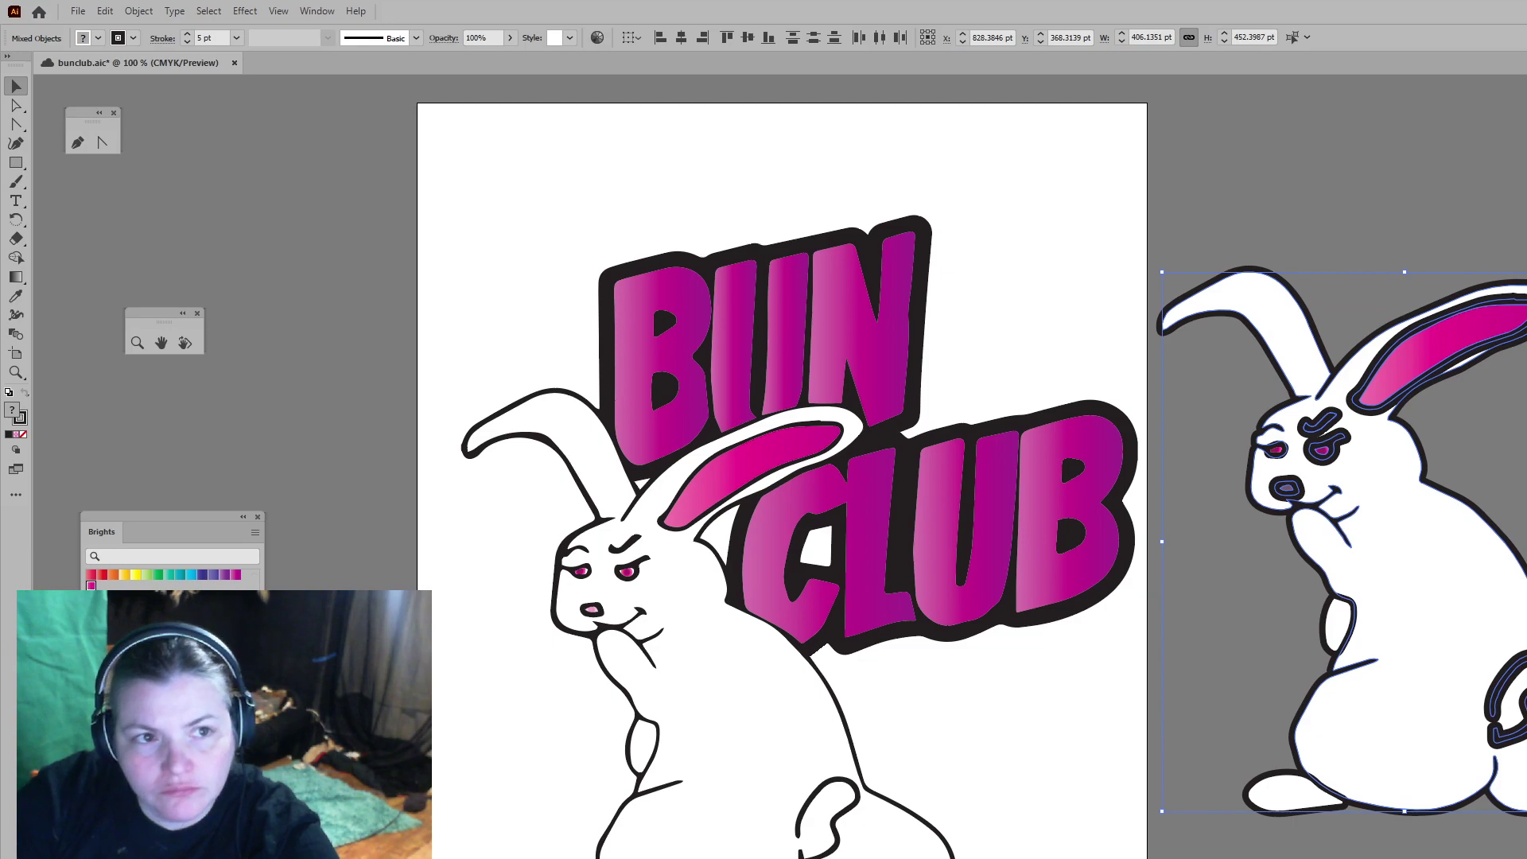
click(133, 38)
click(10, 66)
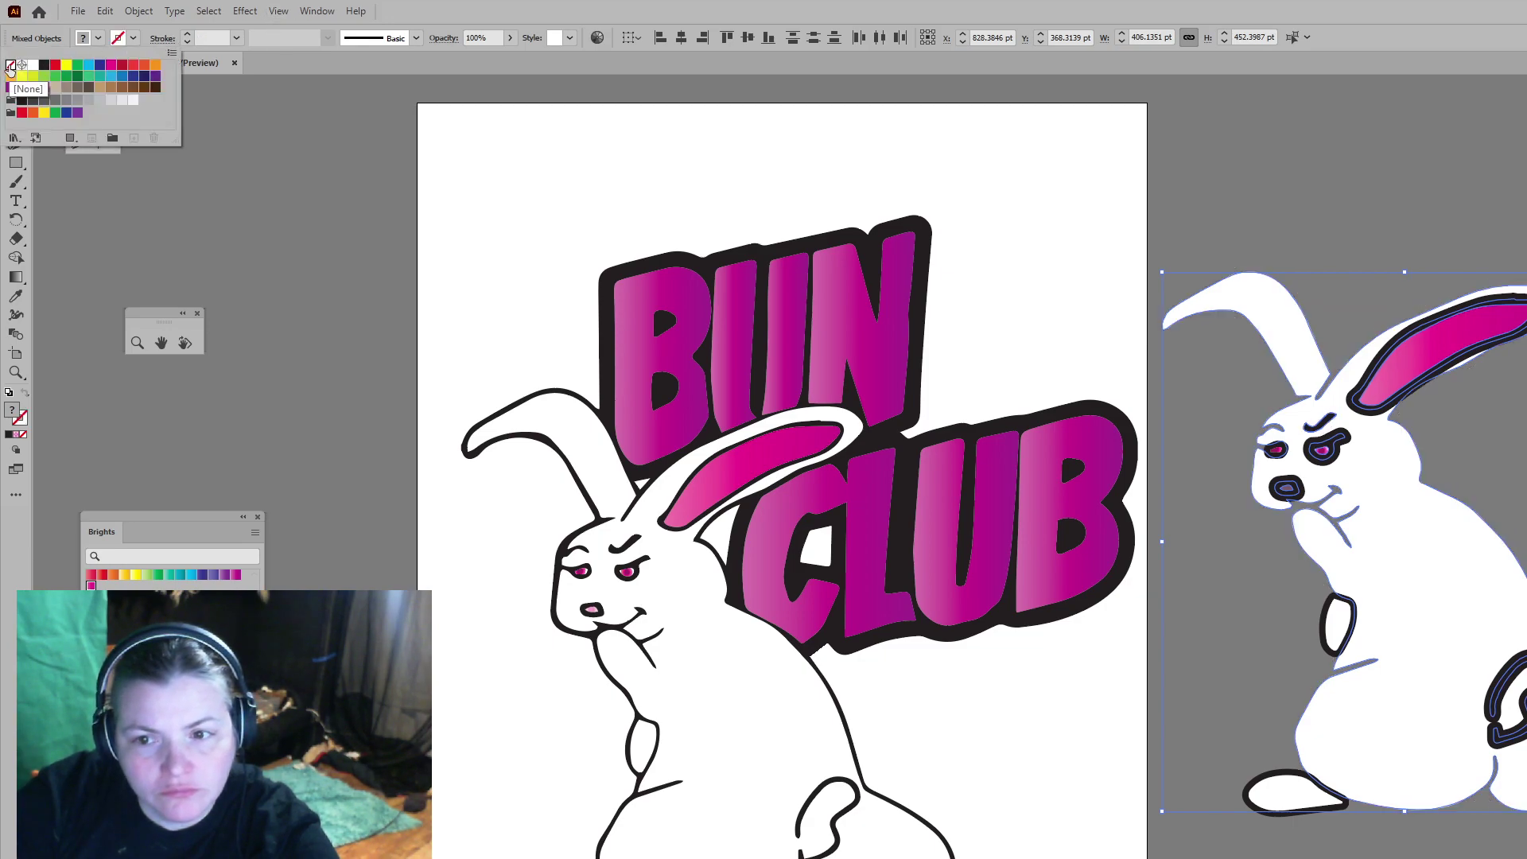
click(44, 66)
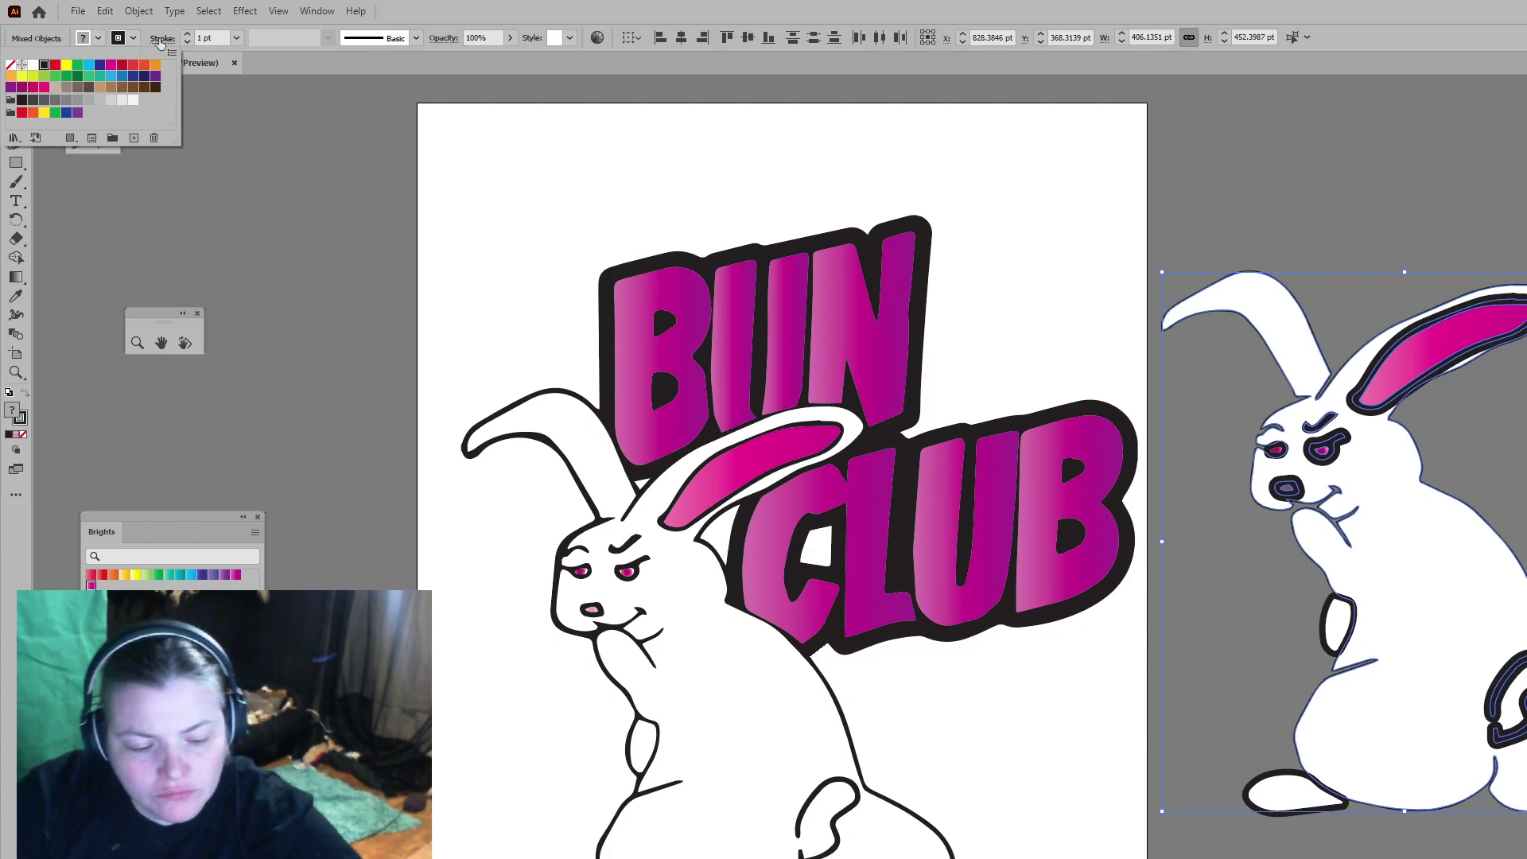
click(208, 38)
text(5)
key(Return)
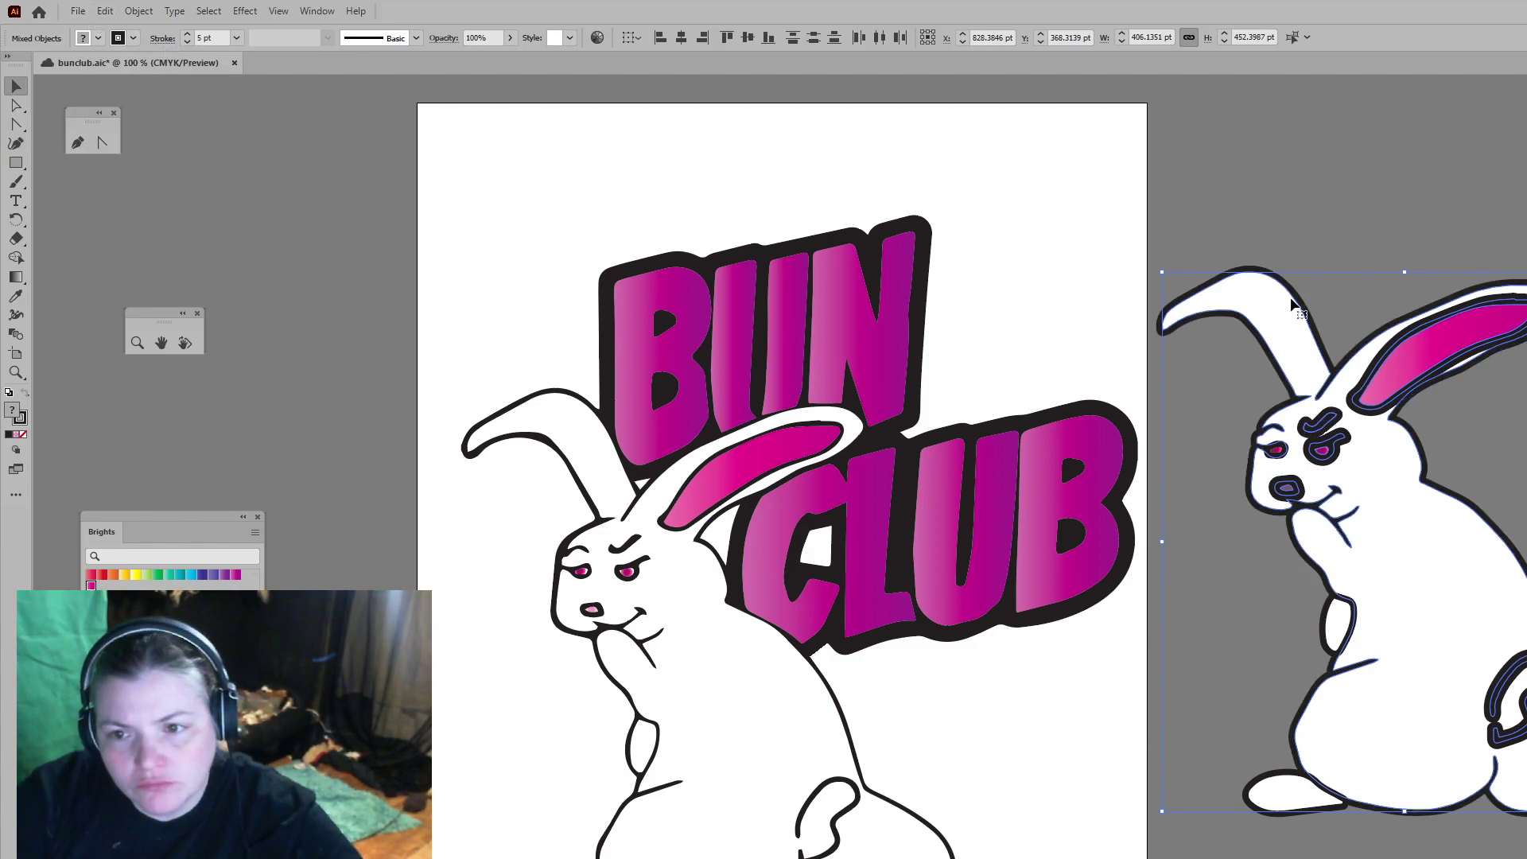
Step: Remove the stroke from the copied rabbit's right eyebrow, eye colours, nose and inner ear, leaving the body out of the selection
click(1443, 645)
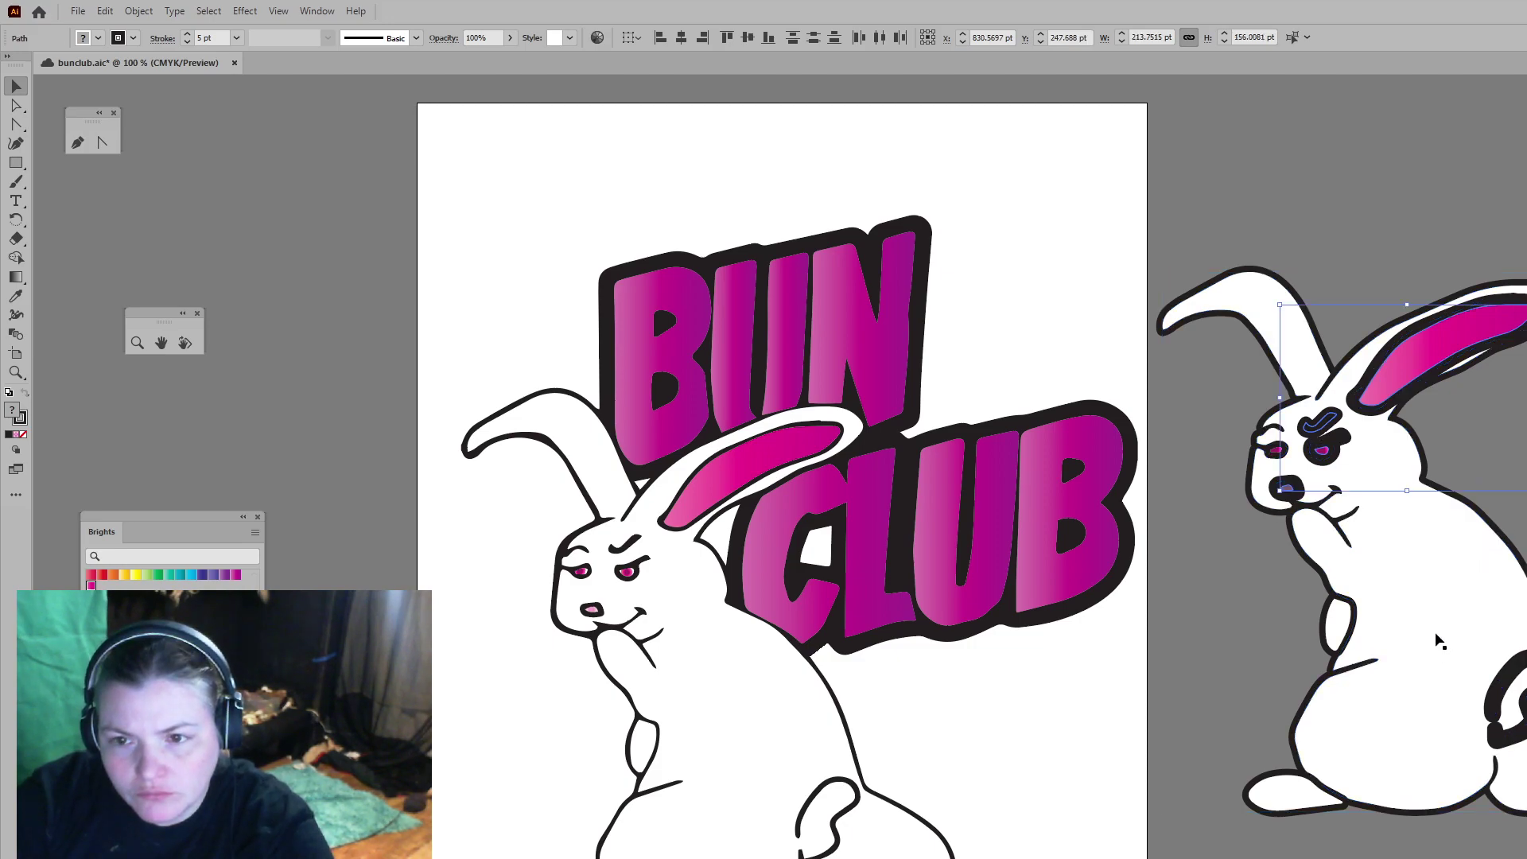
click(133, 38)
click(10, 68)
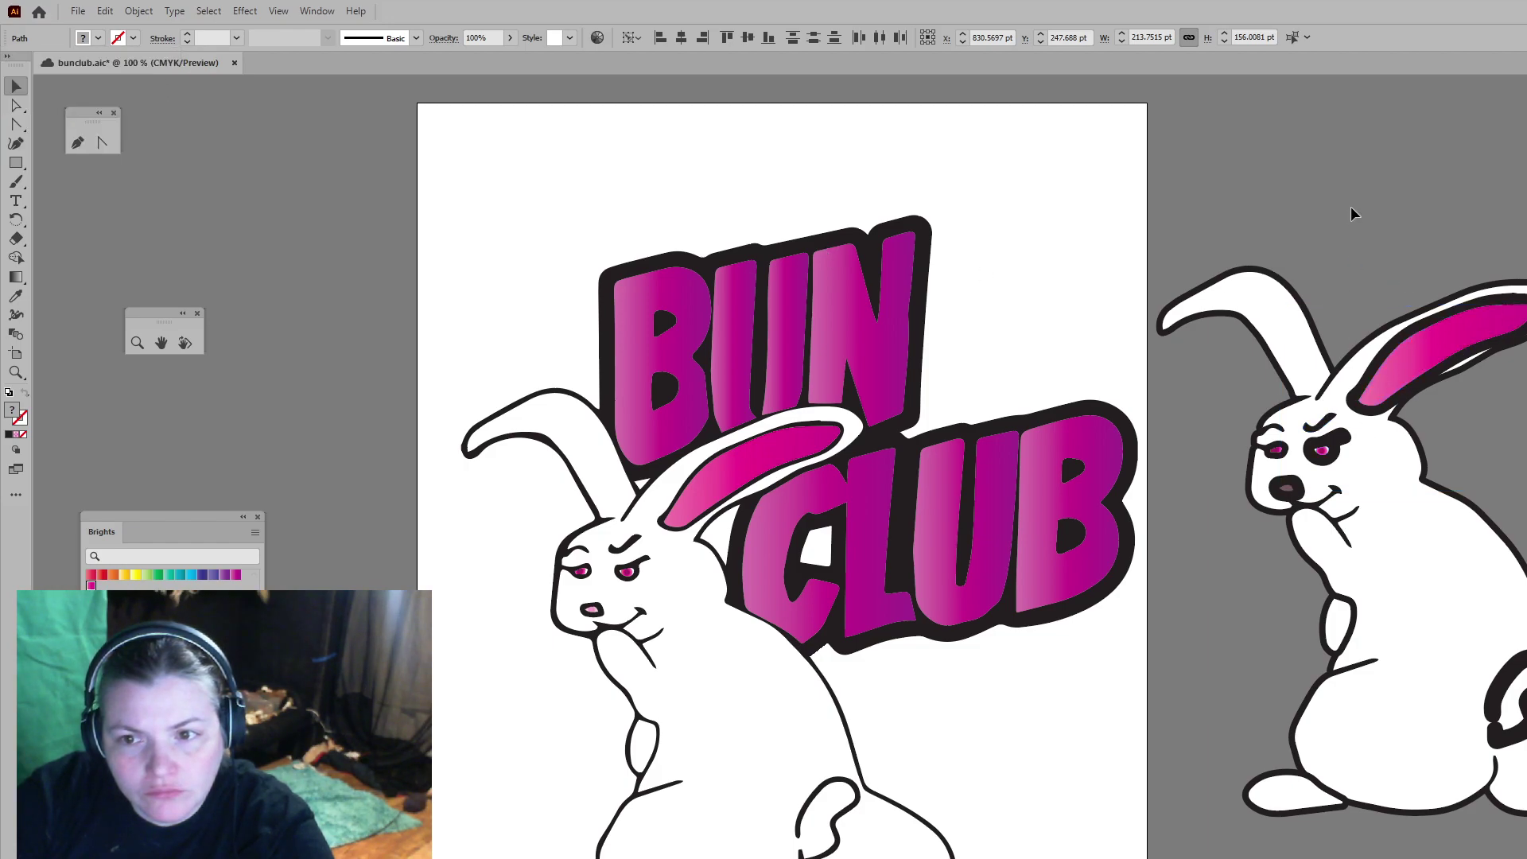
Step: Try removing the black 5 pt stroke from the copied rabbit's tail outline
click(1405, 382)
click(1322, 451)
click(1291, 492)
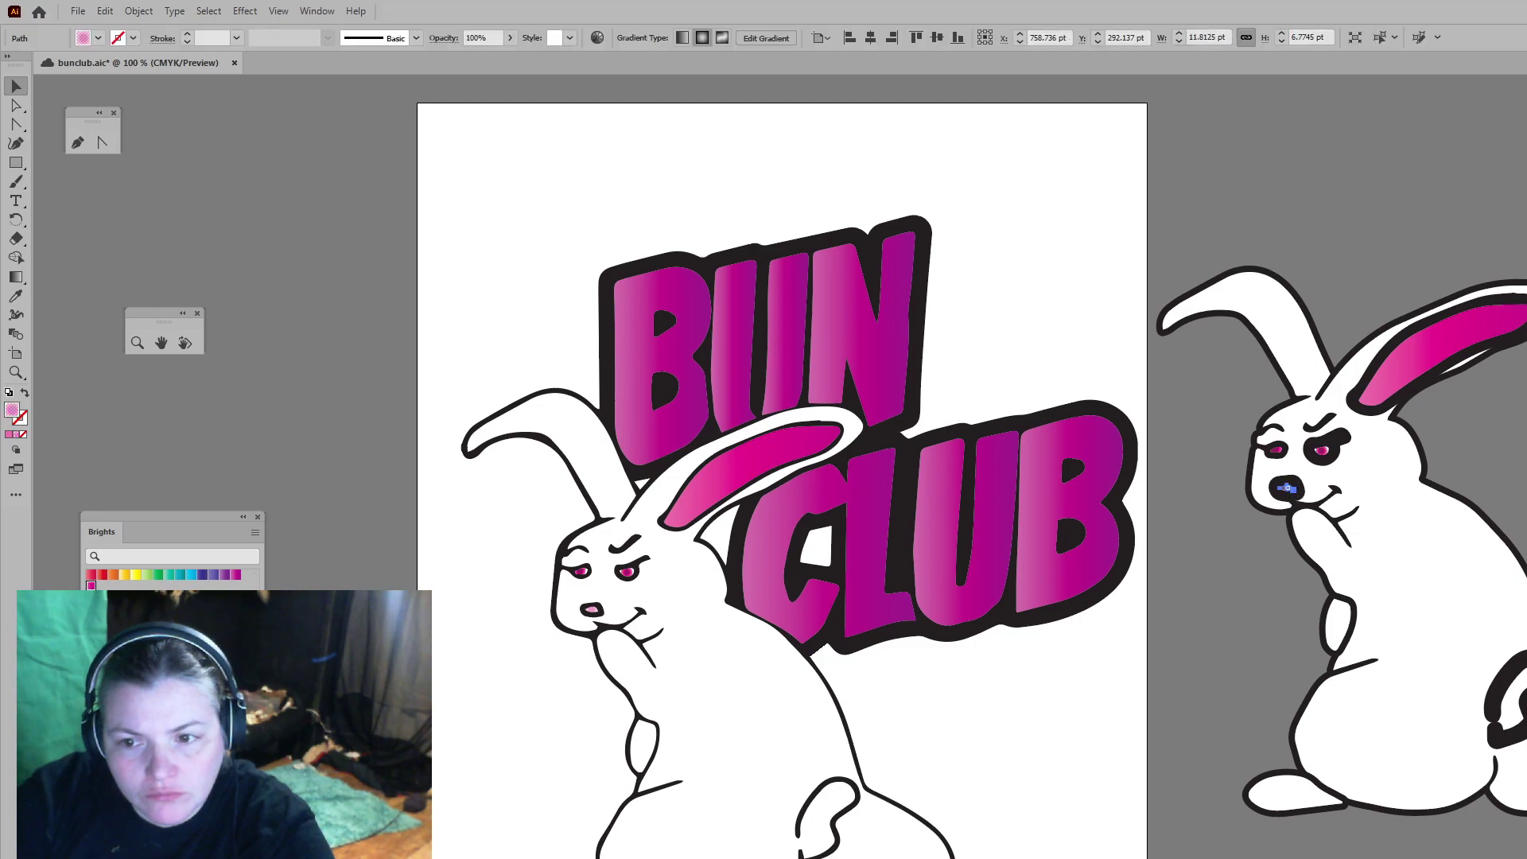
click(1522, 670)
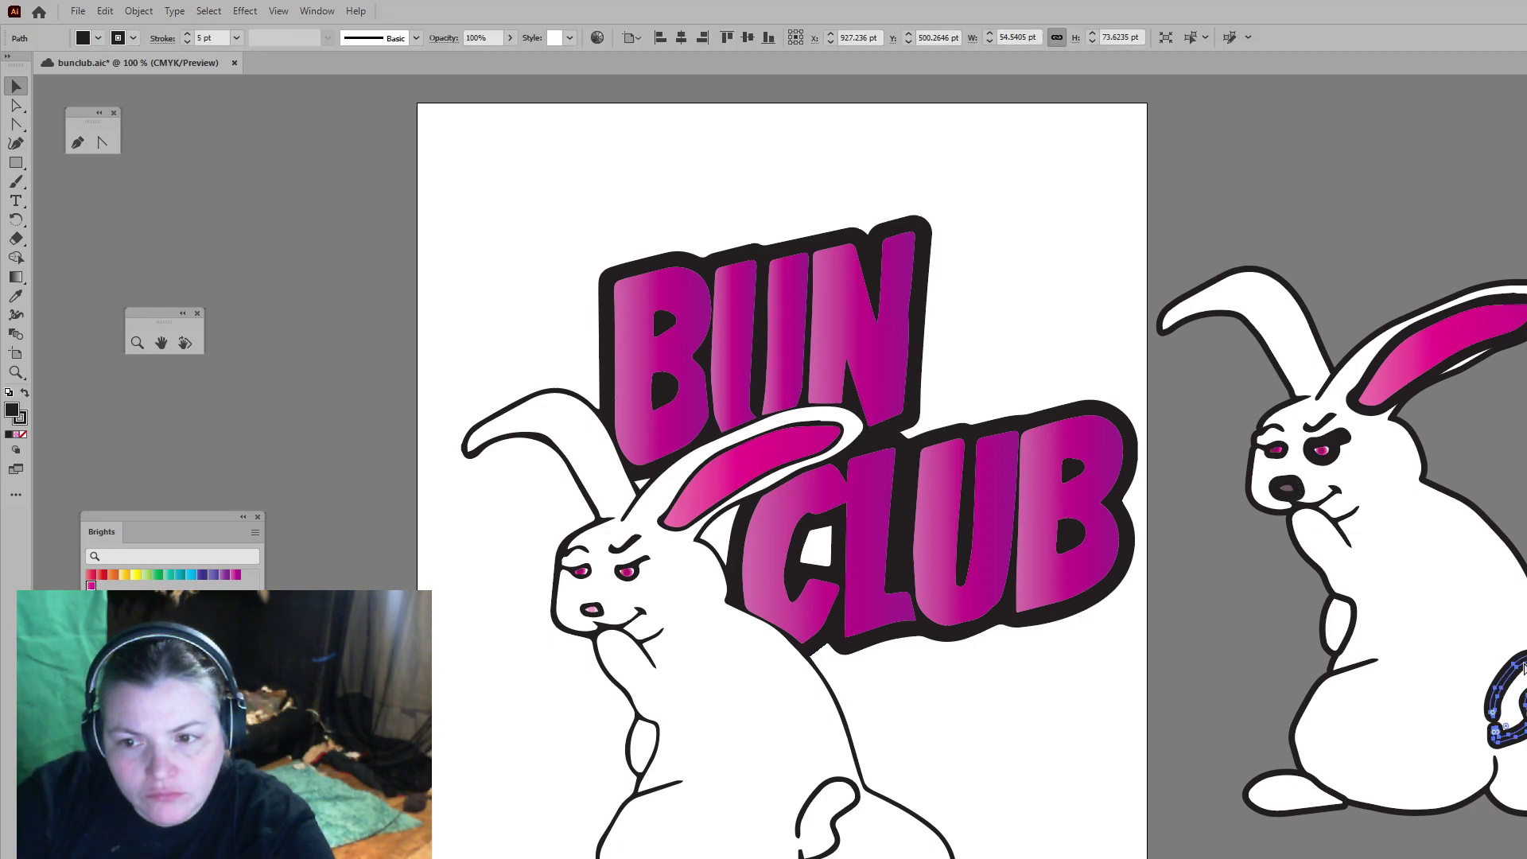
click(134, 38)
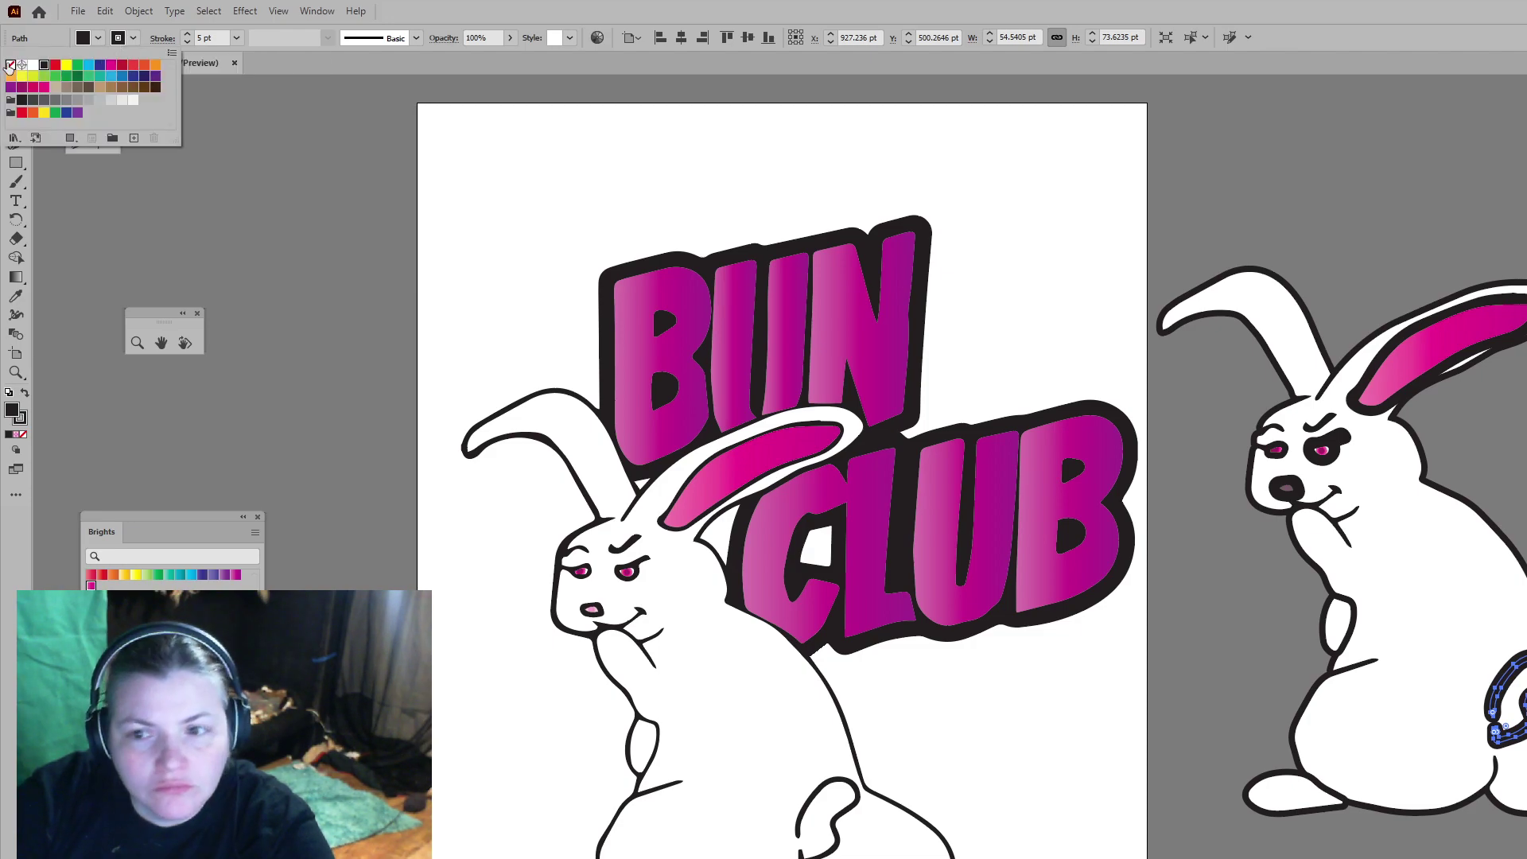
click(11, 66)
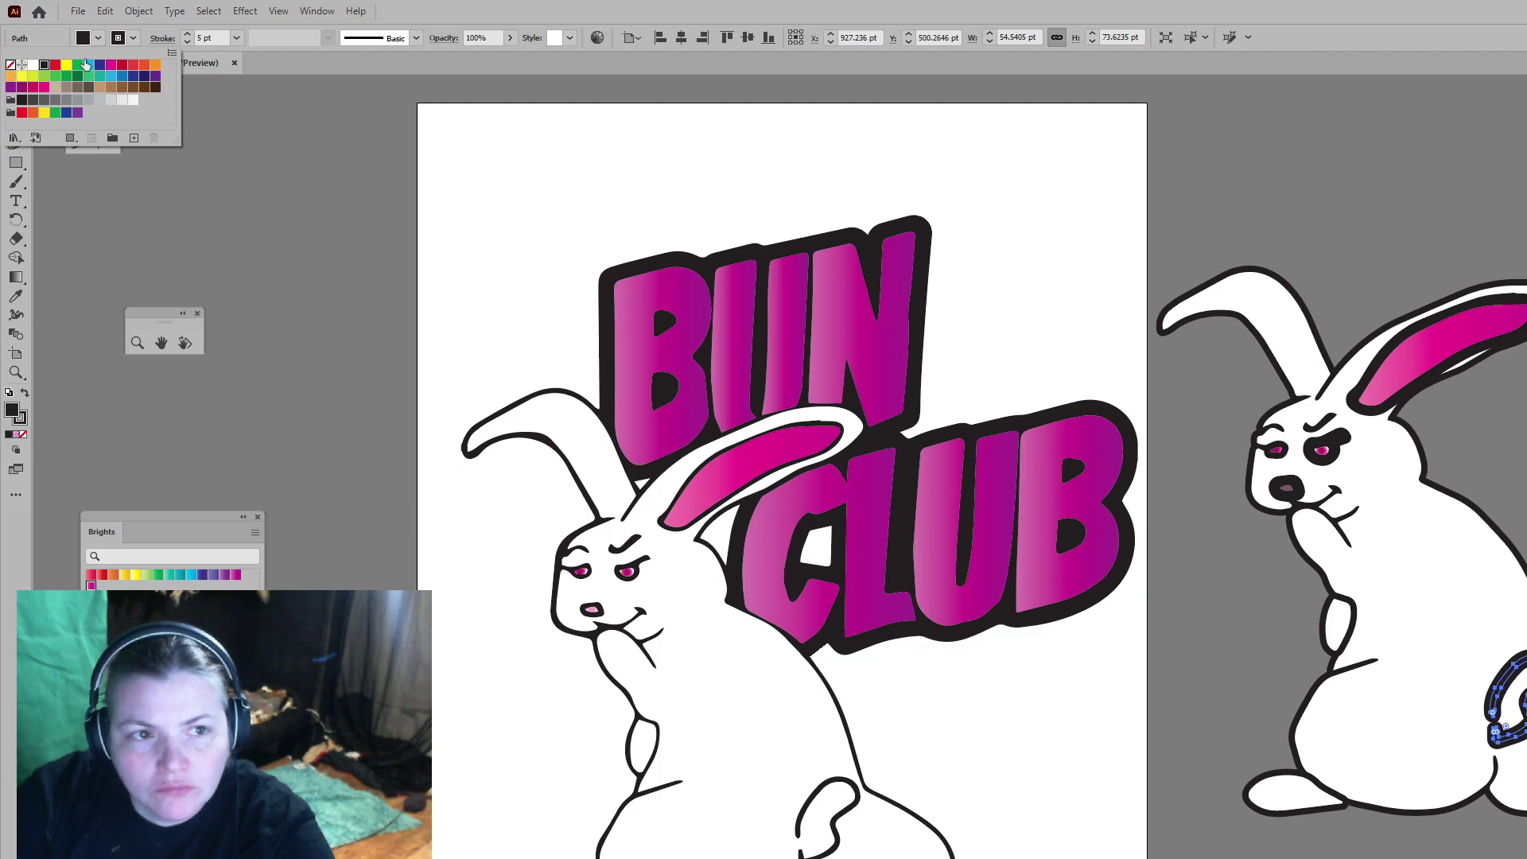
click(134, 40)
click(134, 40)
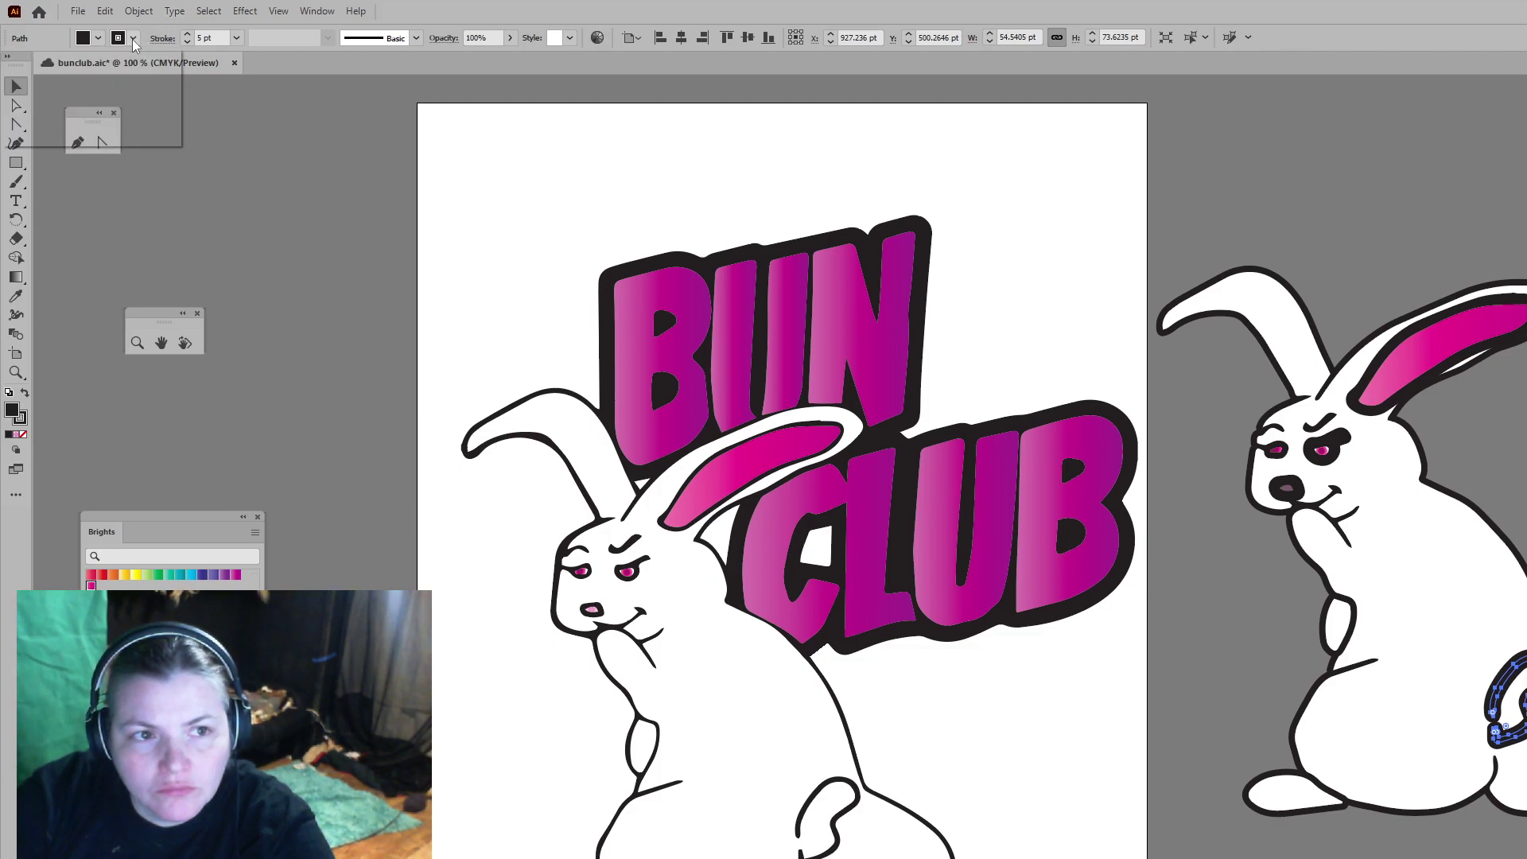
click(1490, 218)
click(256, 214)
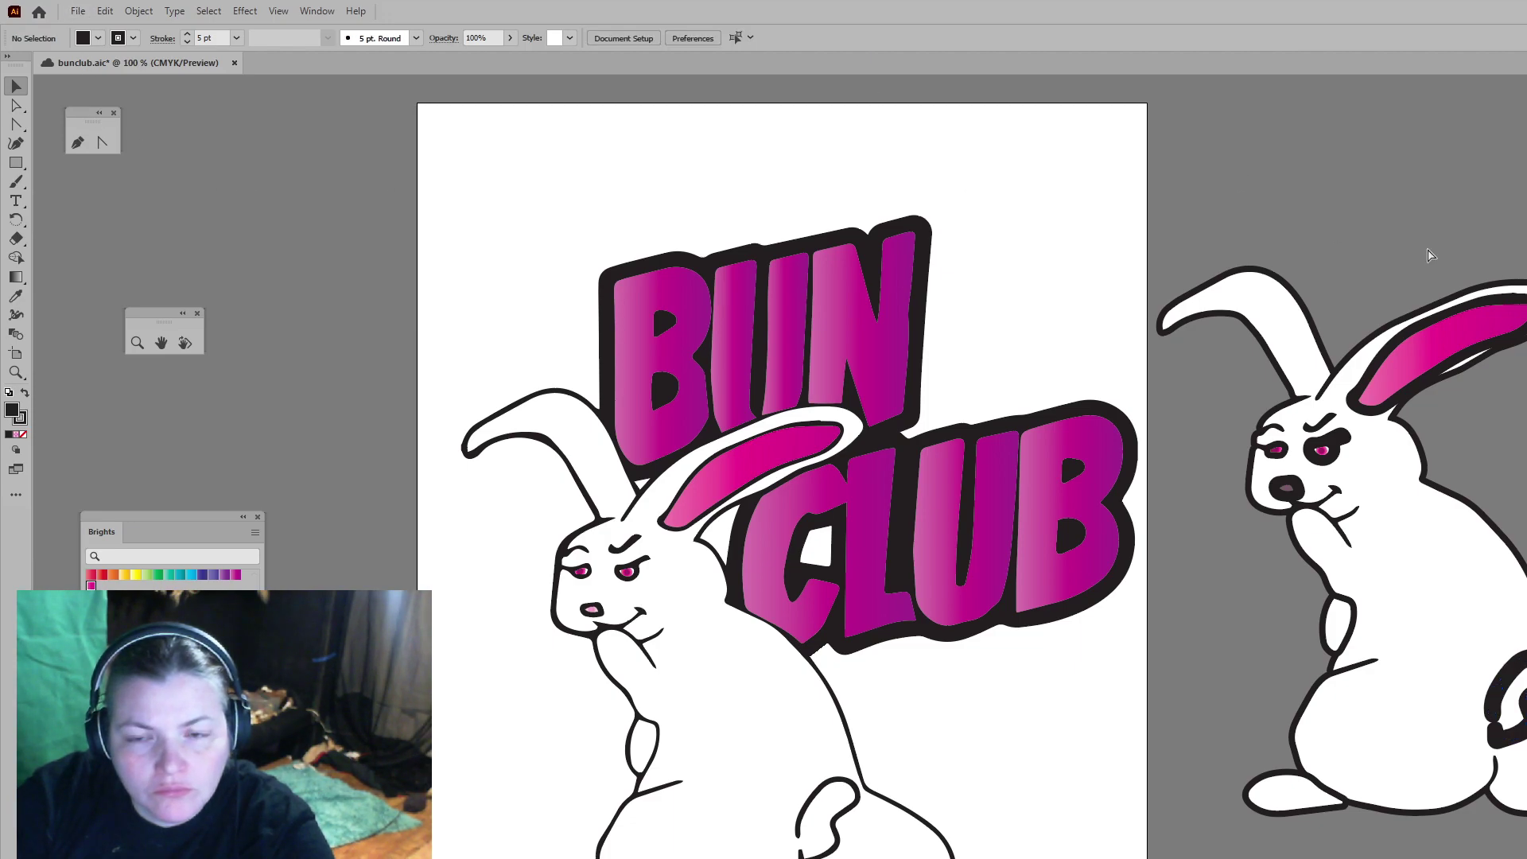
Step: Remove the stroke from the black outline around the copied rabbit's pink inner ear
click(1463, 346)
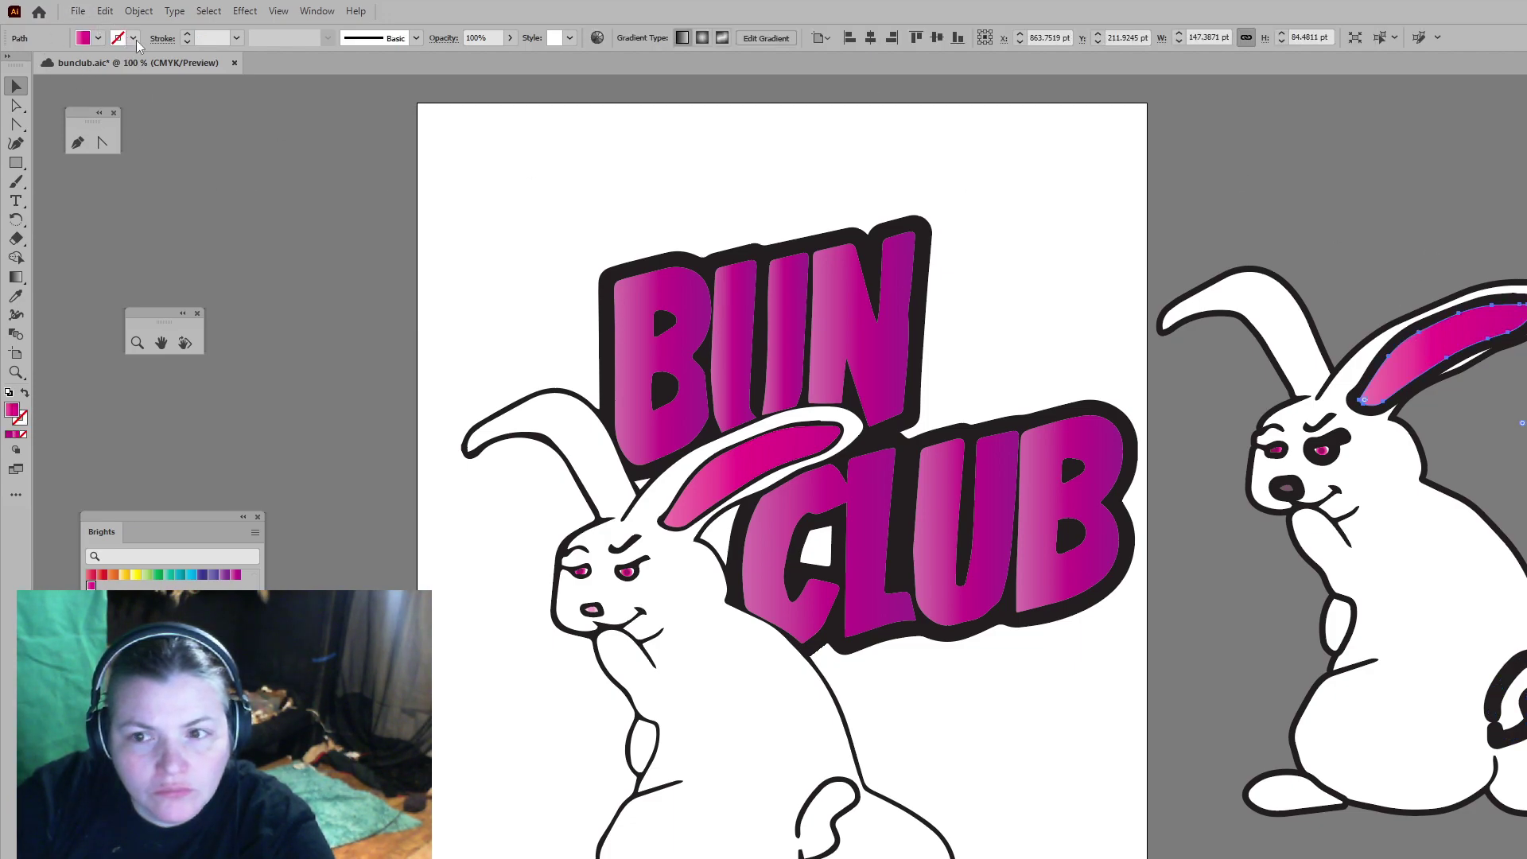
key(ctrl+shift+a)
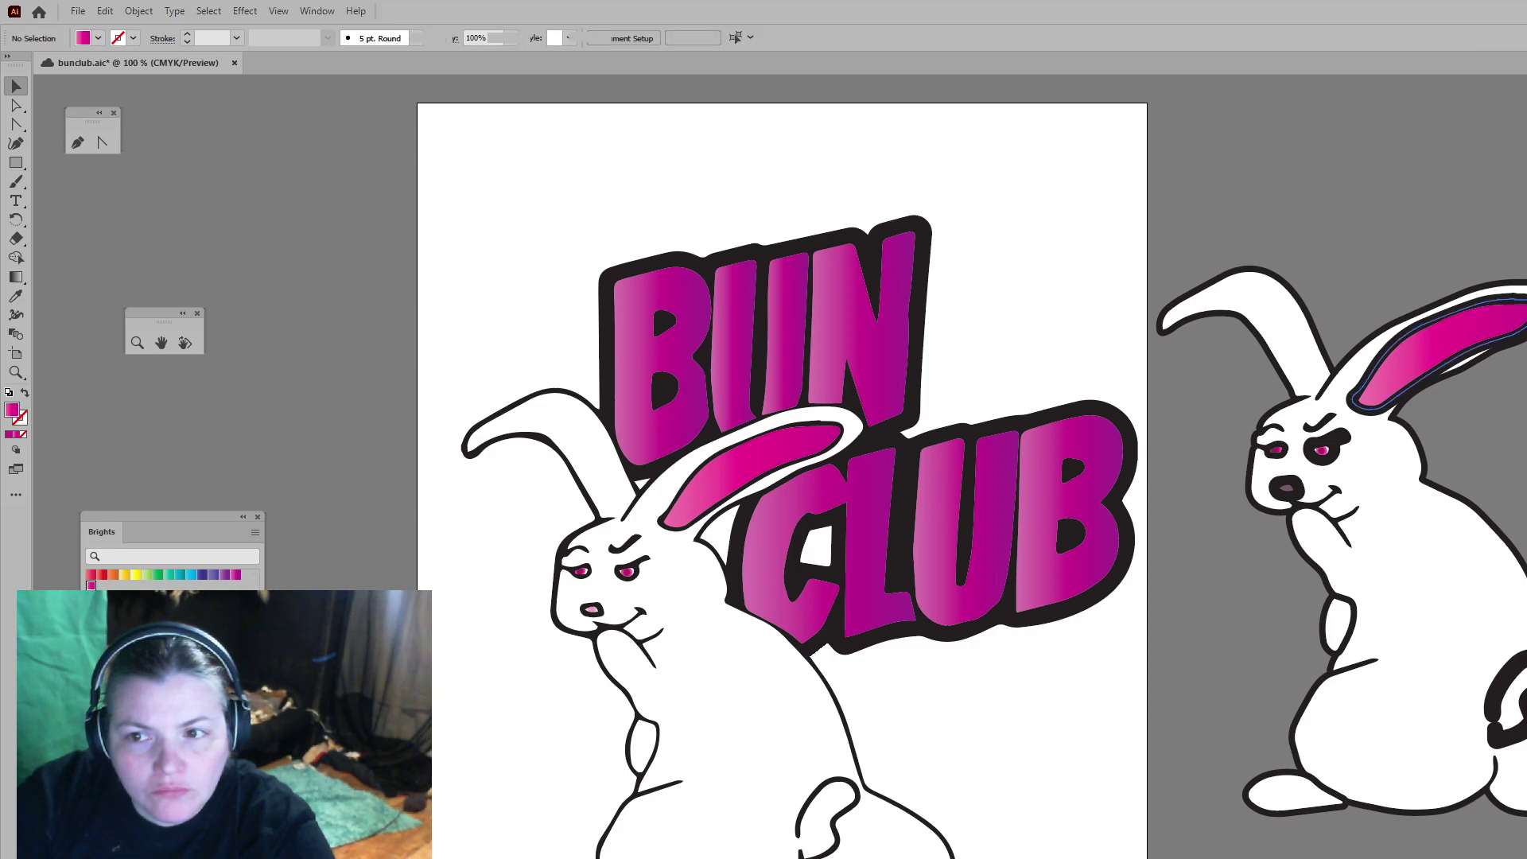
key(ctrl+z)
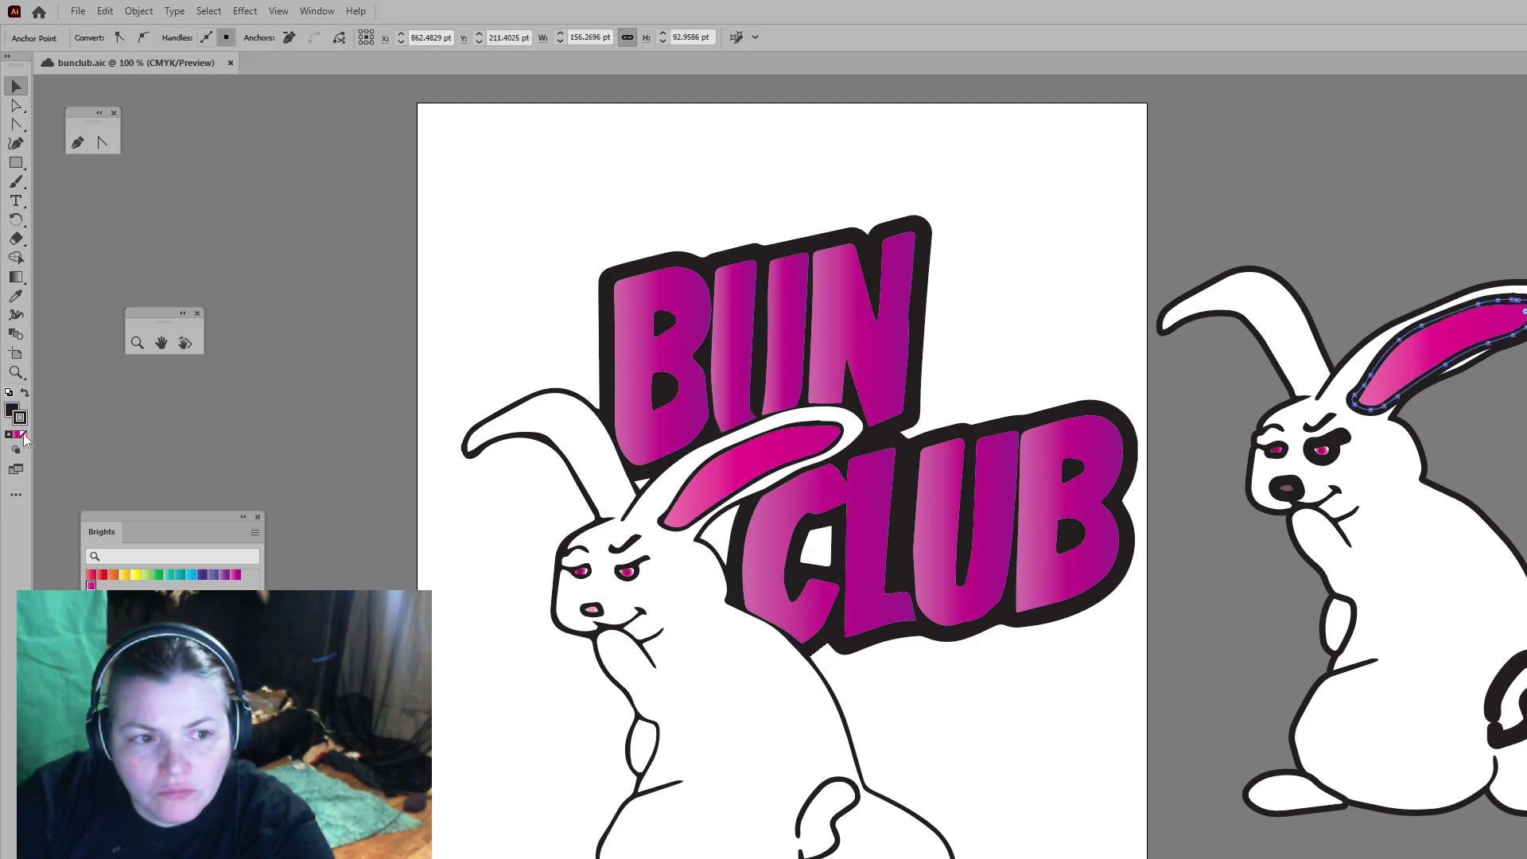
click(24, 435)
key(ctrl+shift+a)
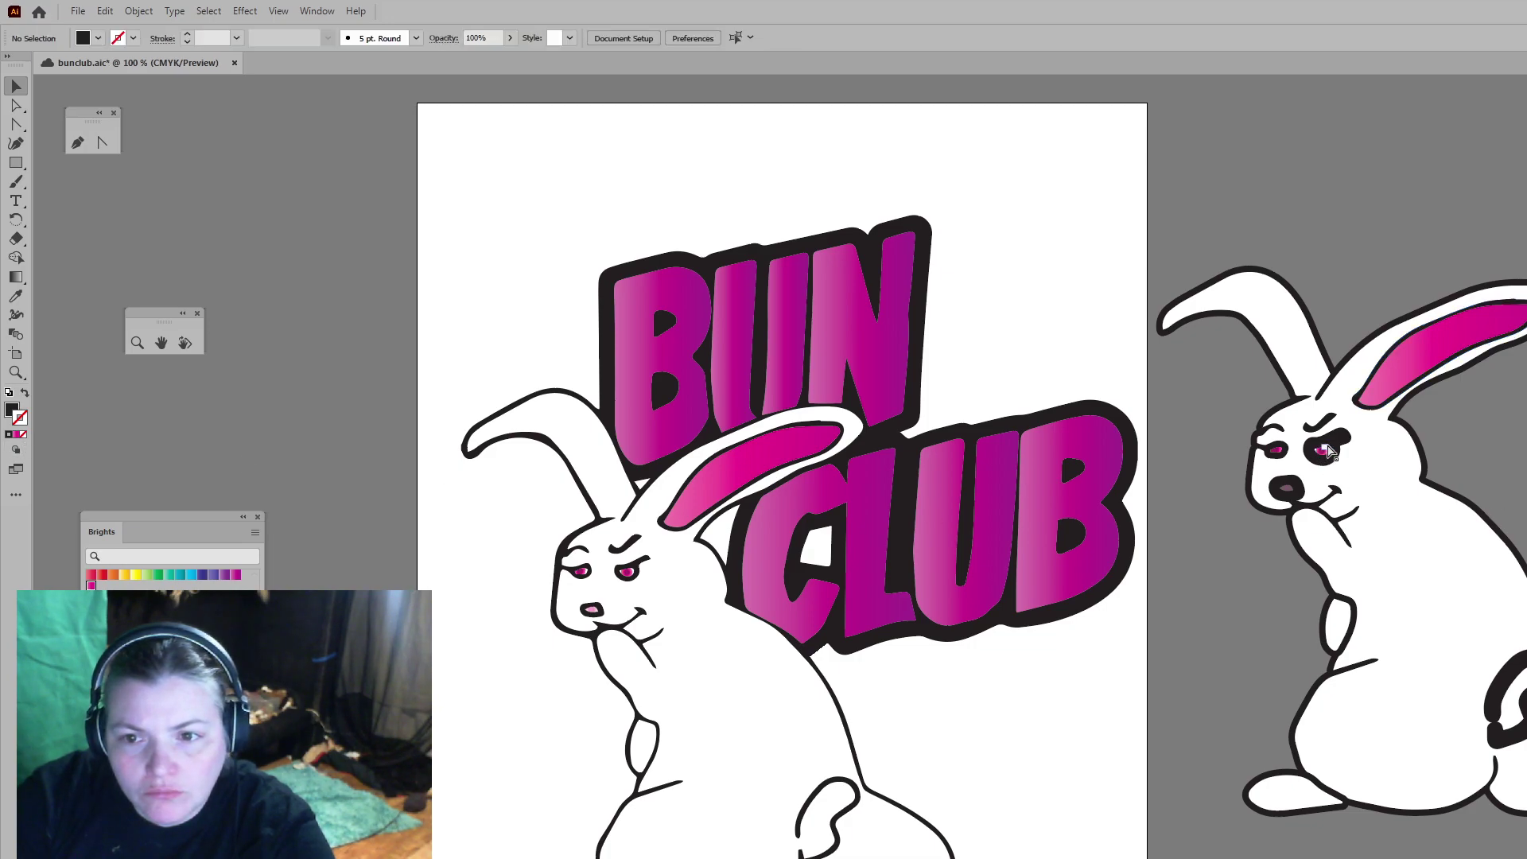
Step: Remove the stroke from the black outlines of the copied rabbit's right eye and nose
click(1330, 452)
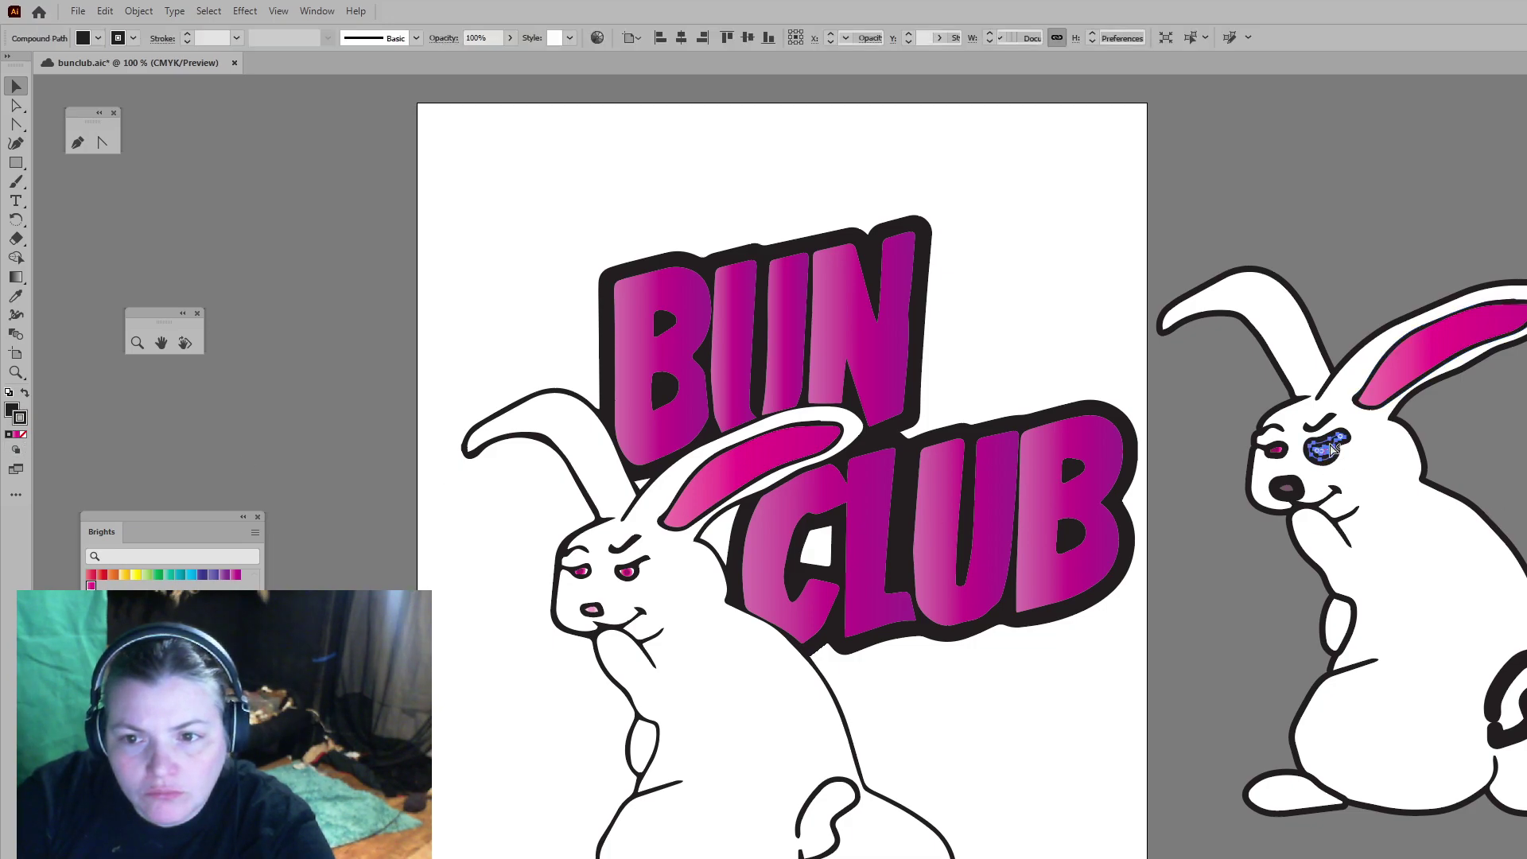
click(24, 435)
key(ctrl+shift+a)
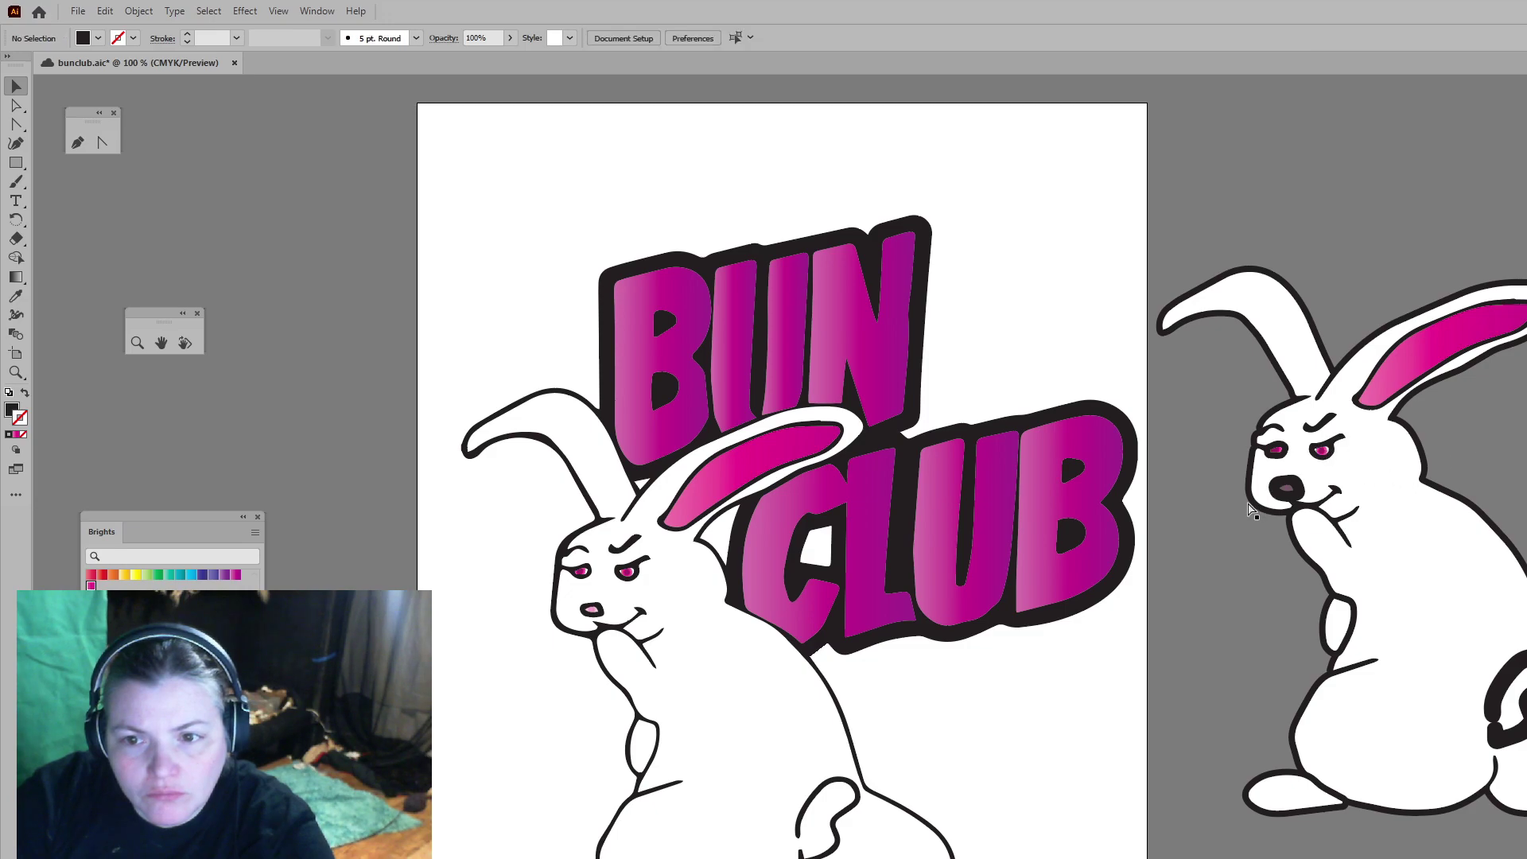
click(1288, 489)
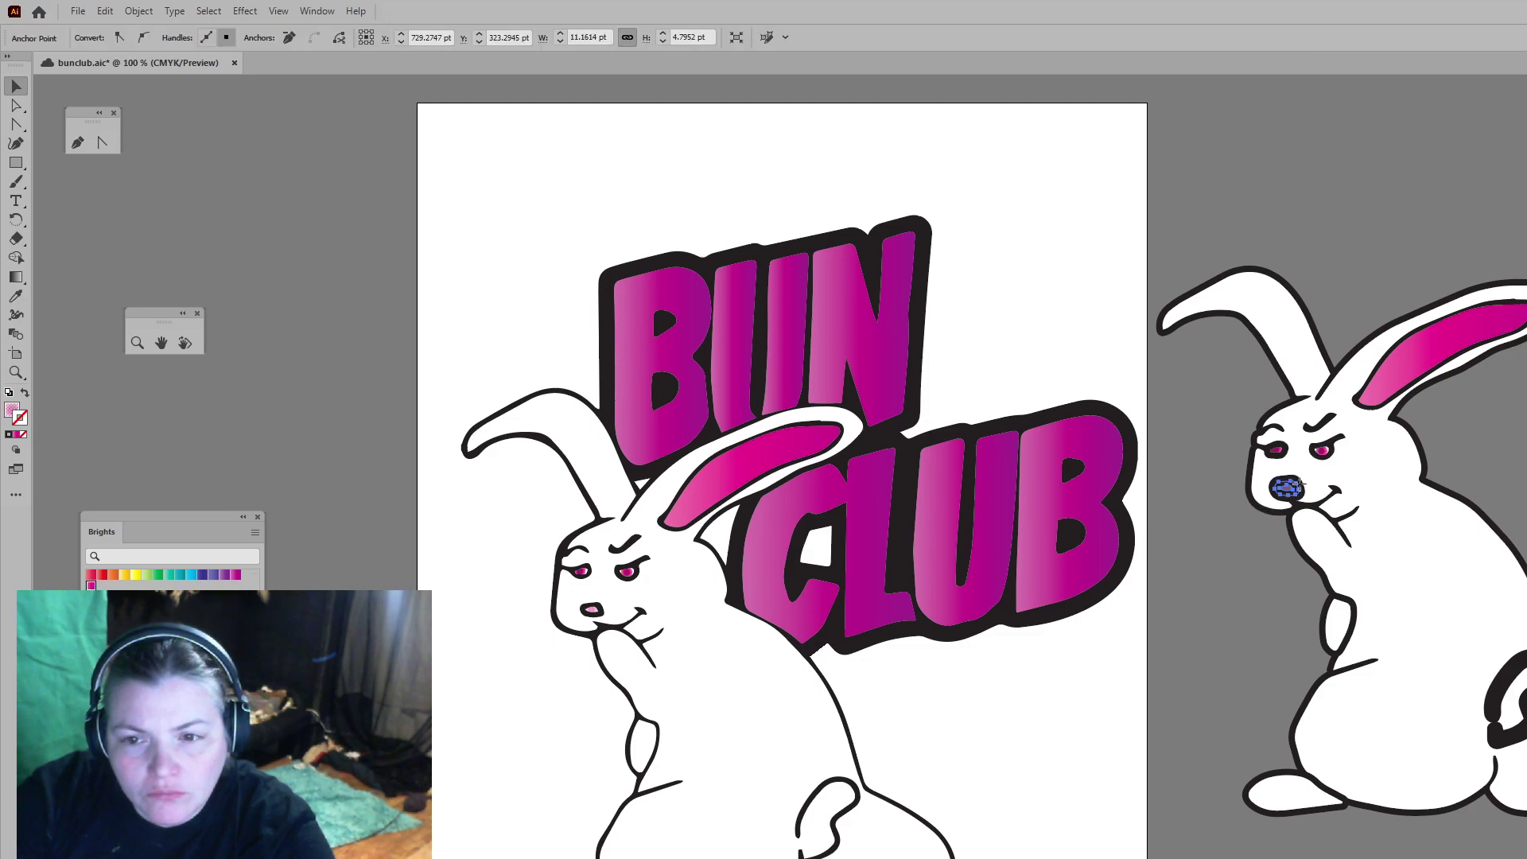
click(1301, 490)
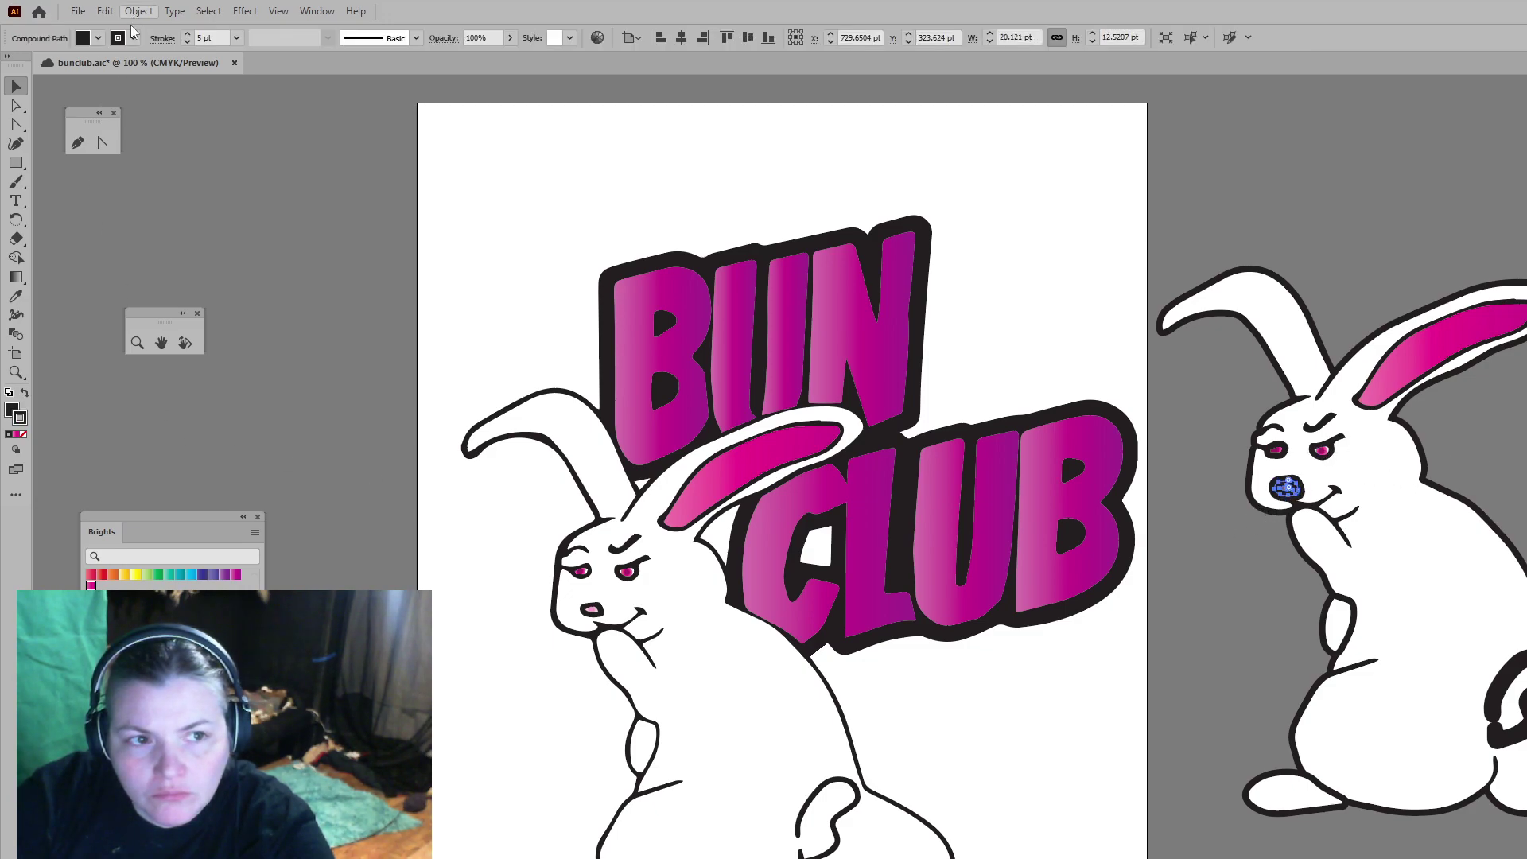
click(22, 435)
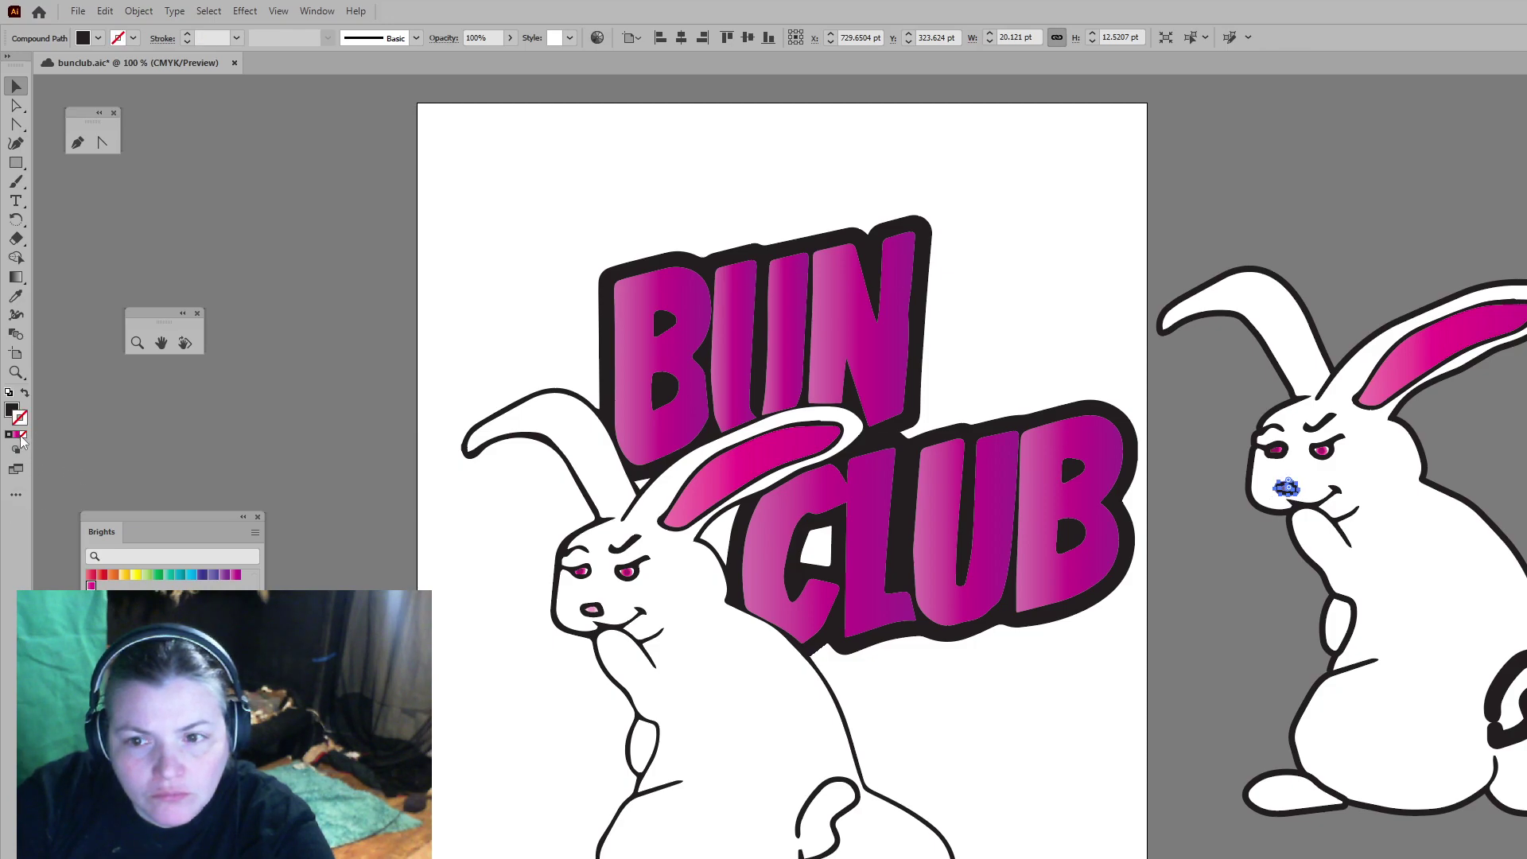
key(ctrl+shift+a)
Step: Remove the stroke from the copied rabbit's tail outline and from the magenta shape in its left eye
click(1499, 704)
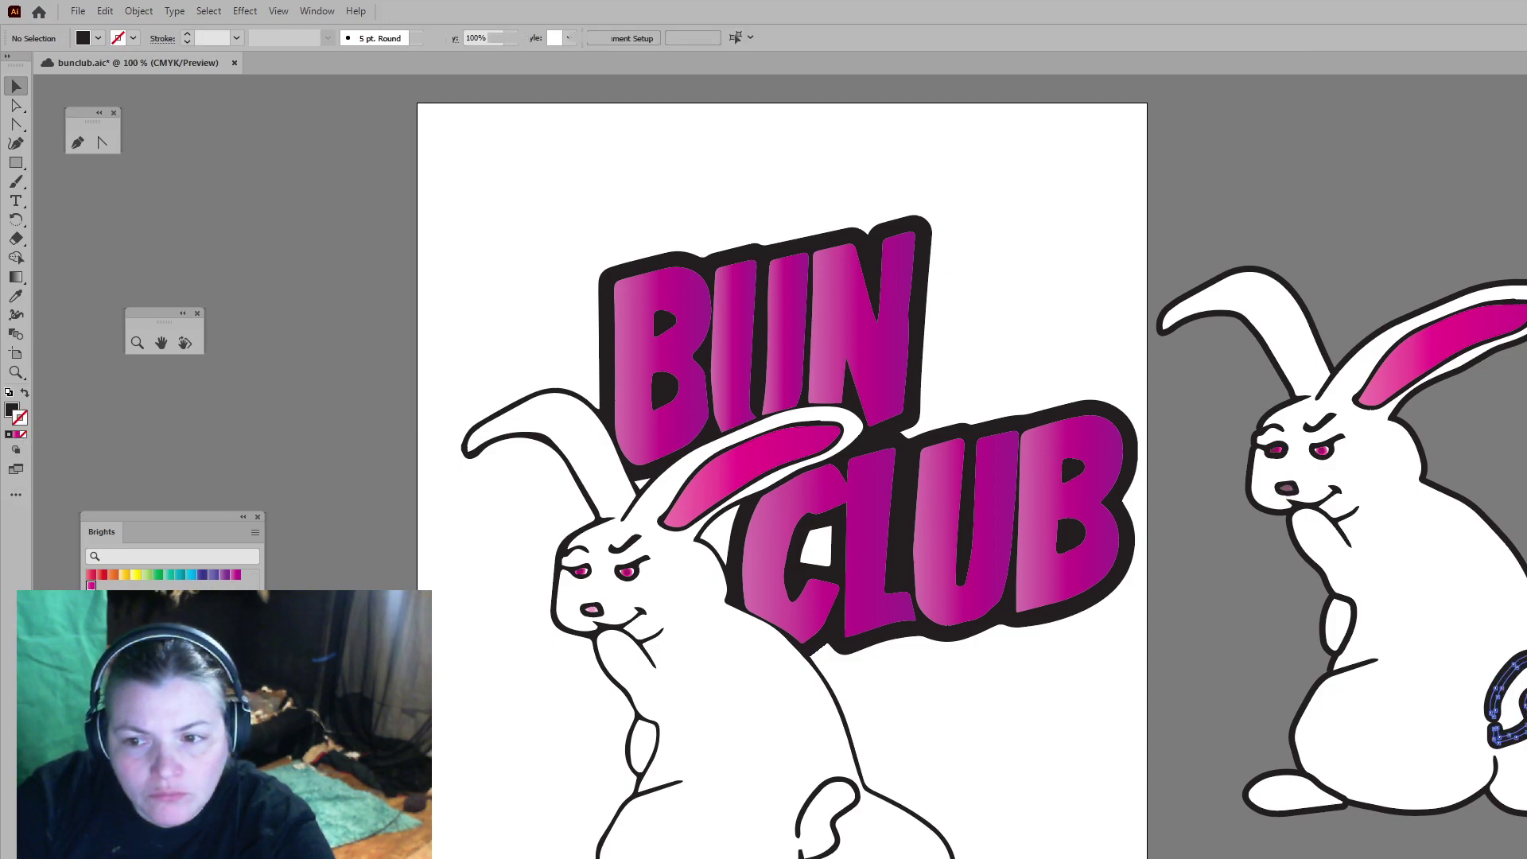
click(26, 435)
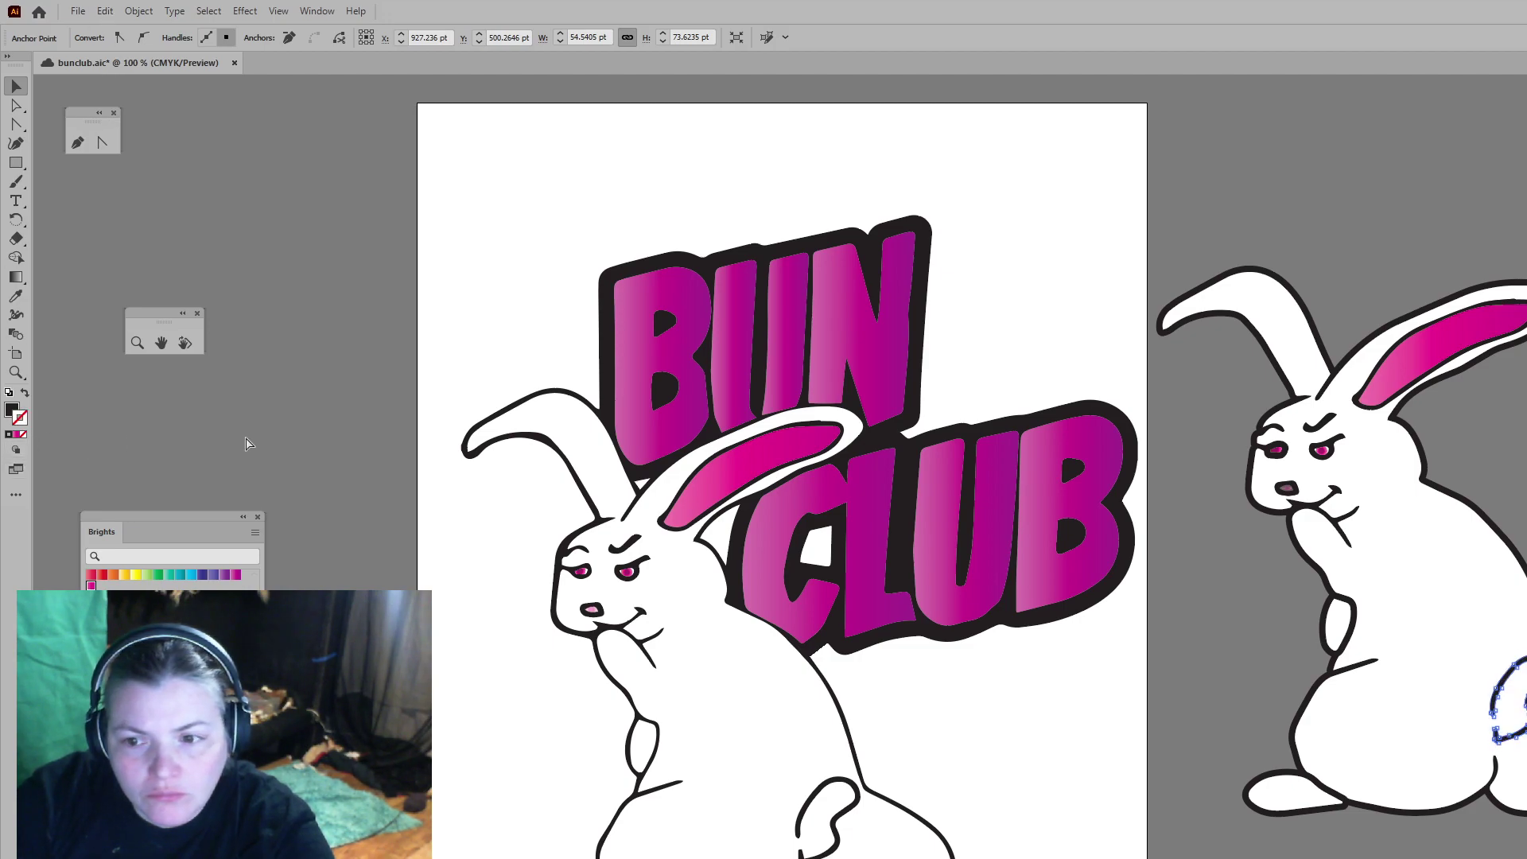
key(ctrl+shift+a)
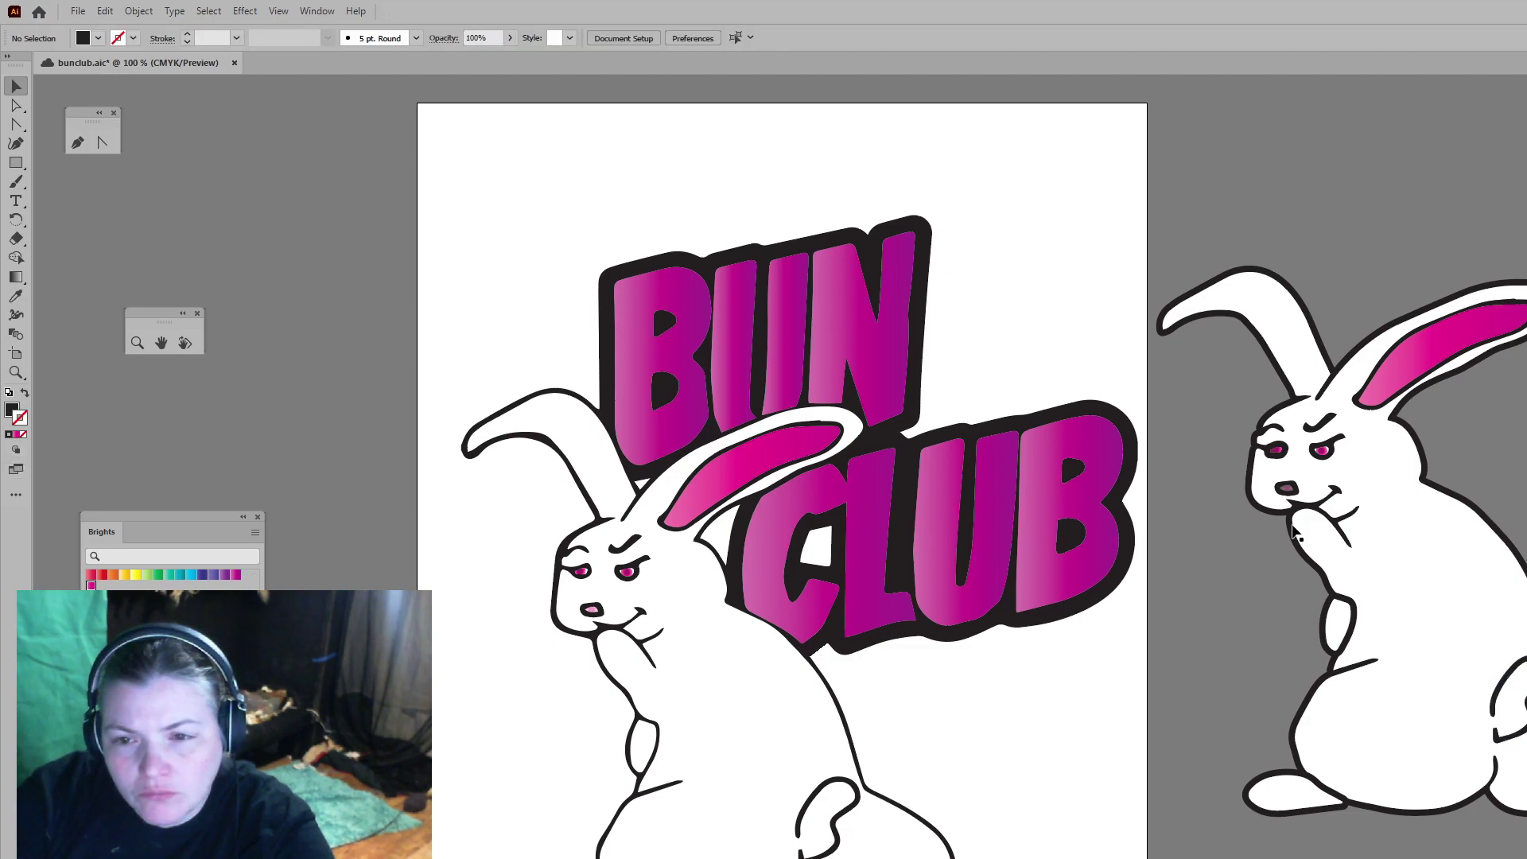
click(1275, 452)
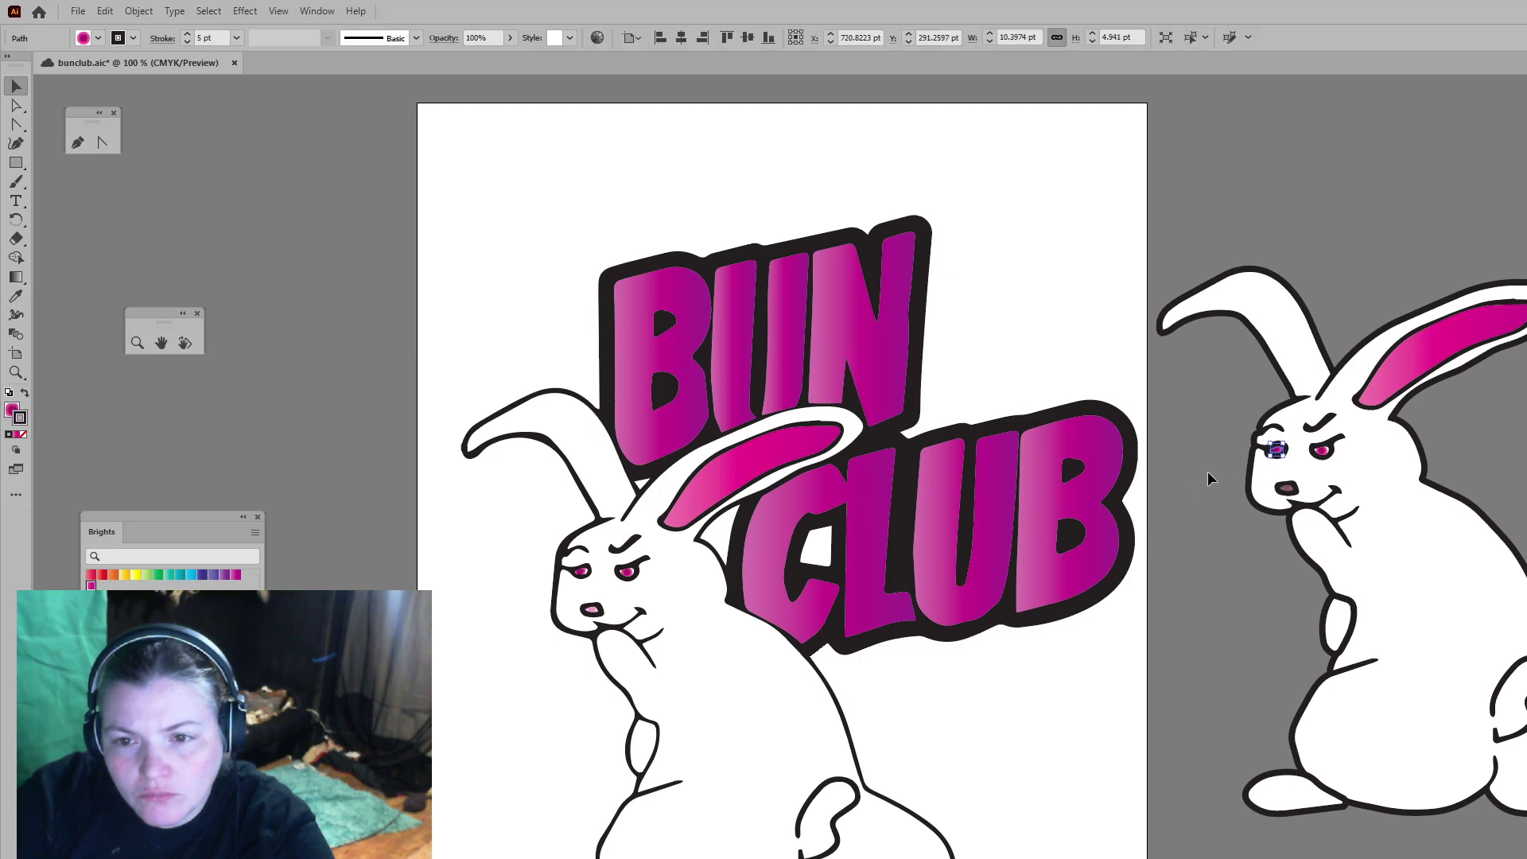
click(132, 39)
click(11, 65)
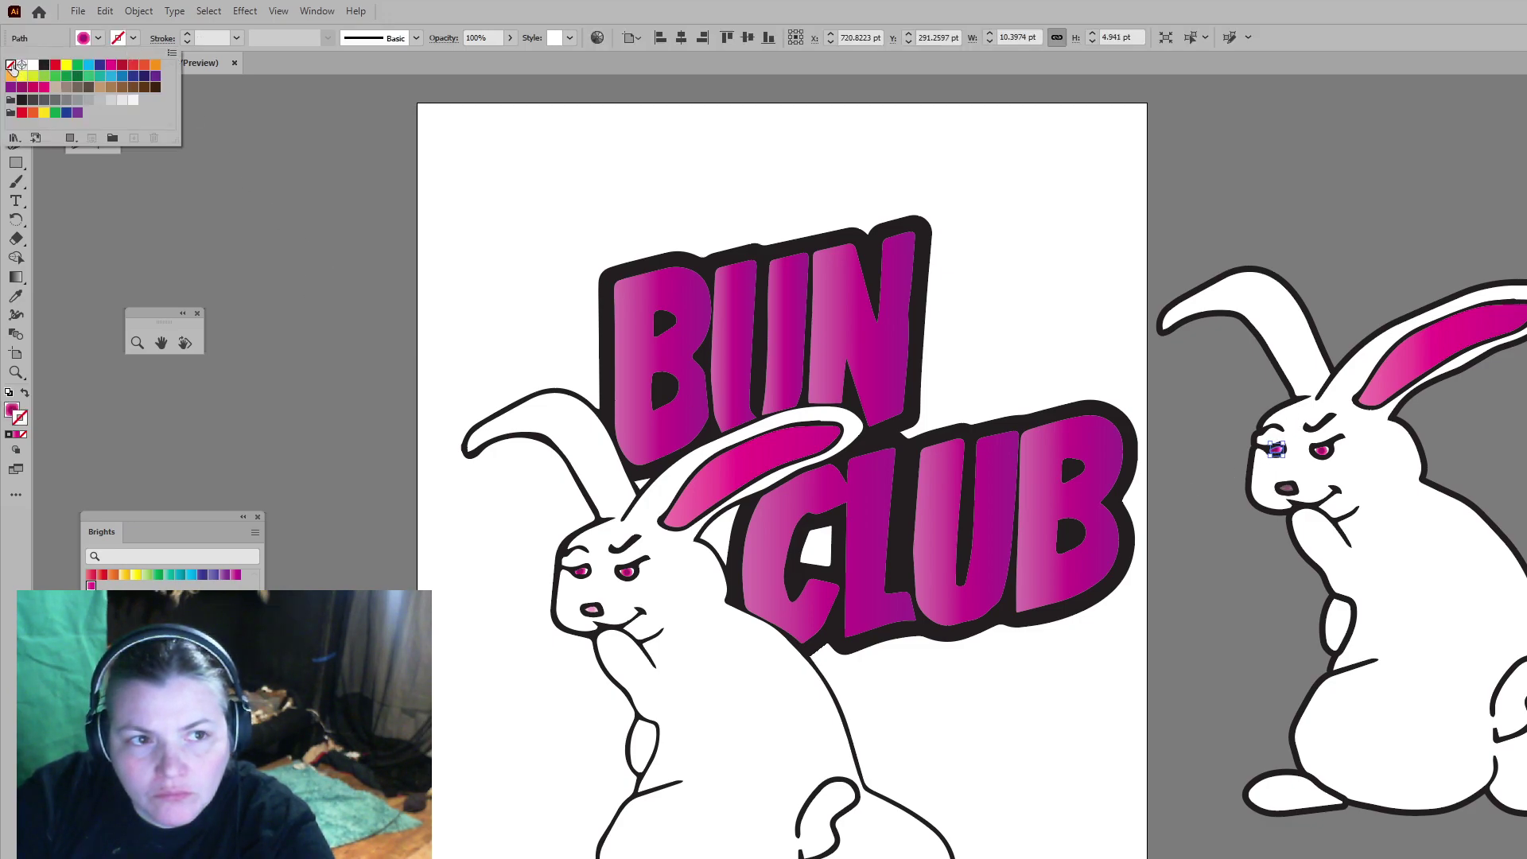
click(282, 212)
click(285, 211)
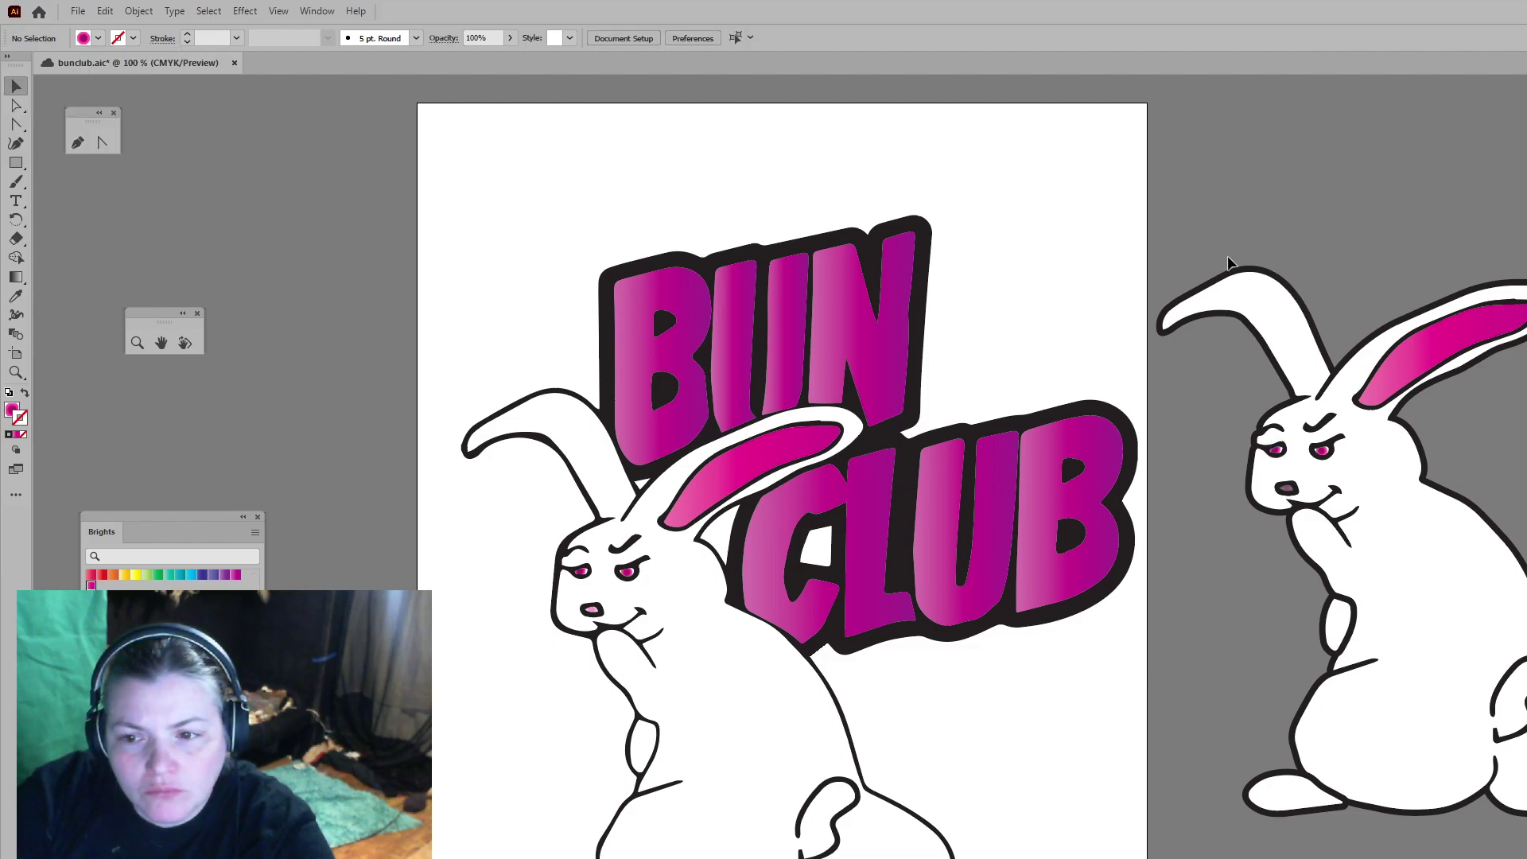
Step: Group all parts of the copied rabbit and move the group slightly up and away from the artboard
click(1201, 311)
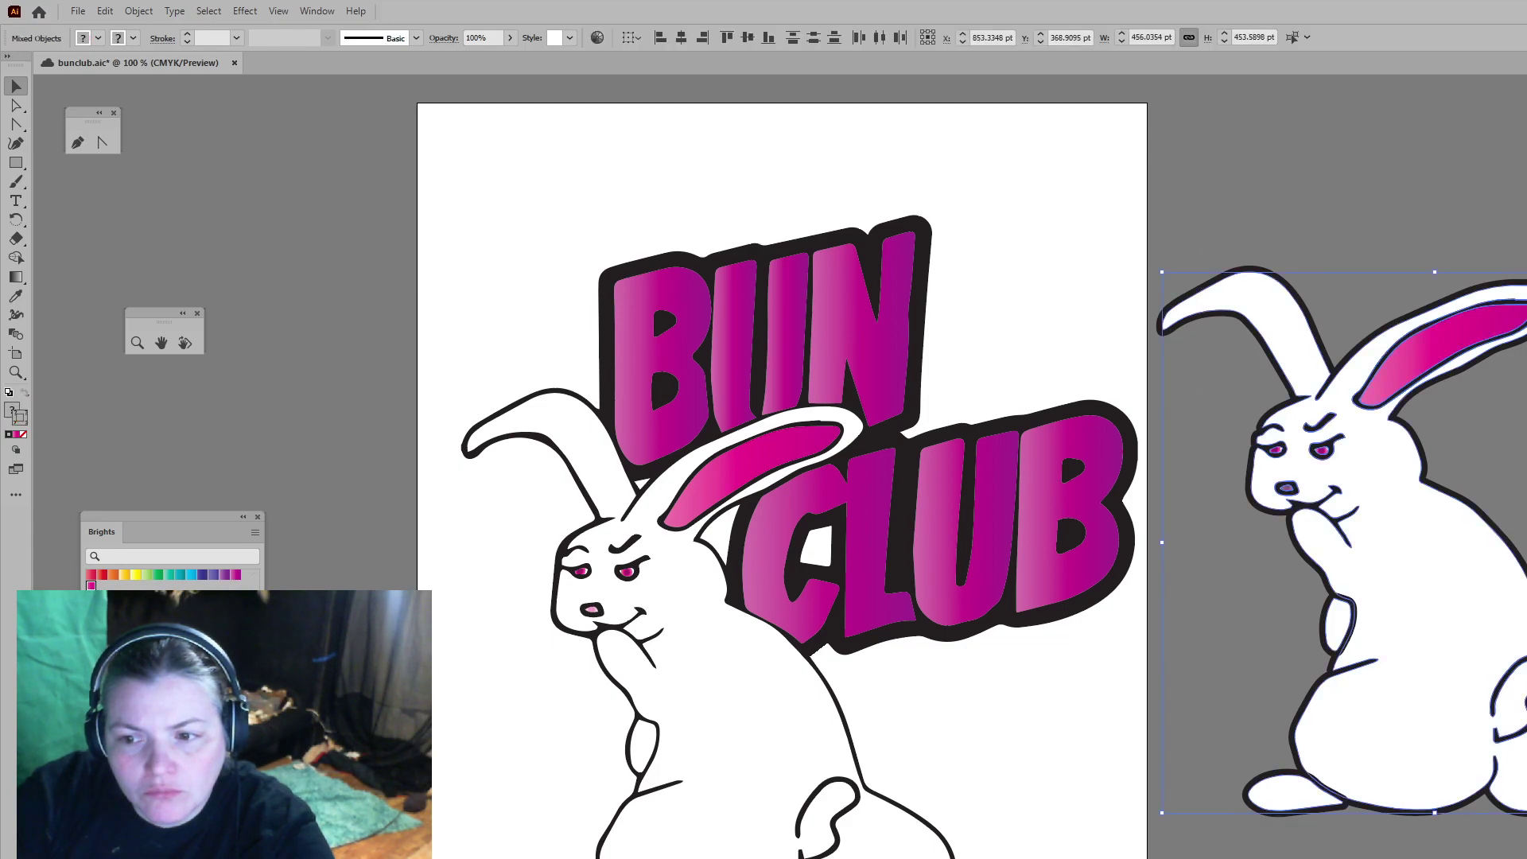
key(ctrl+g)
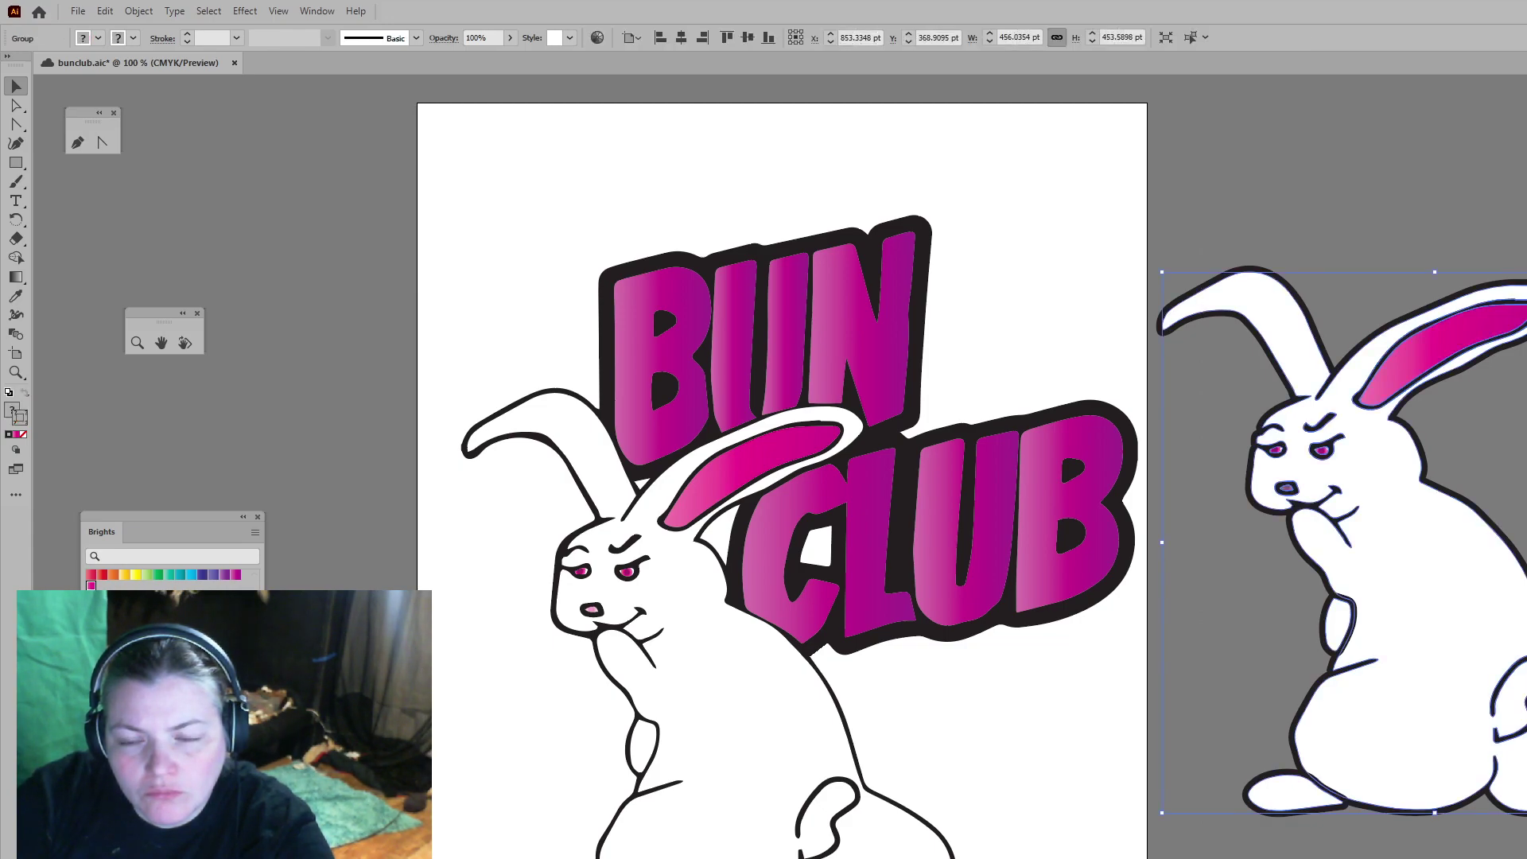
key(ctrl+shift+a)
drag(1368, 606, 1410, 559)
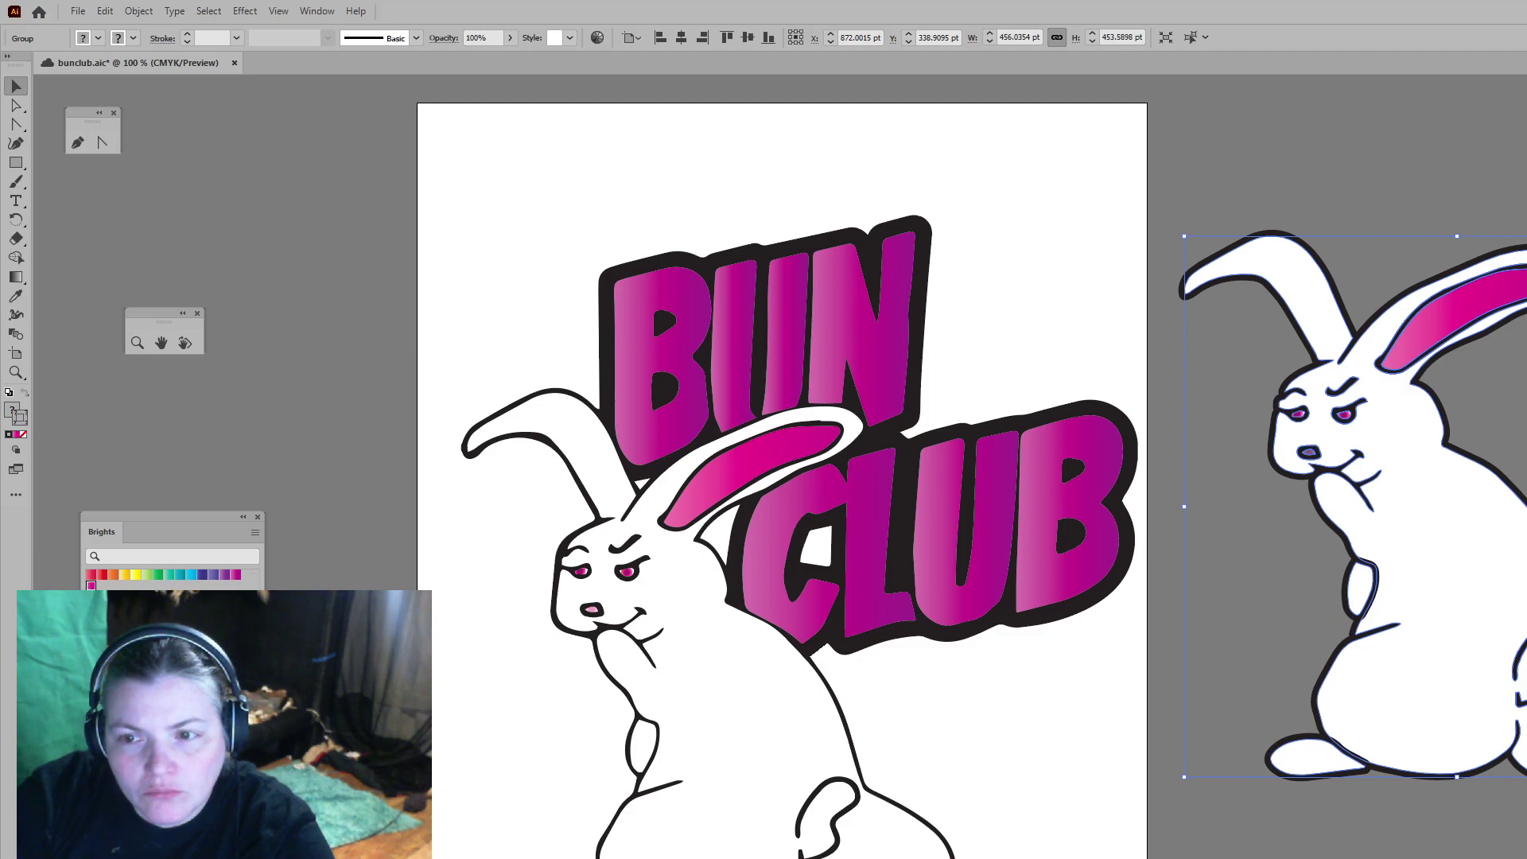
key(ctrl+shift+a)
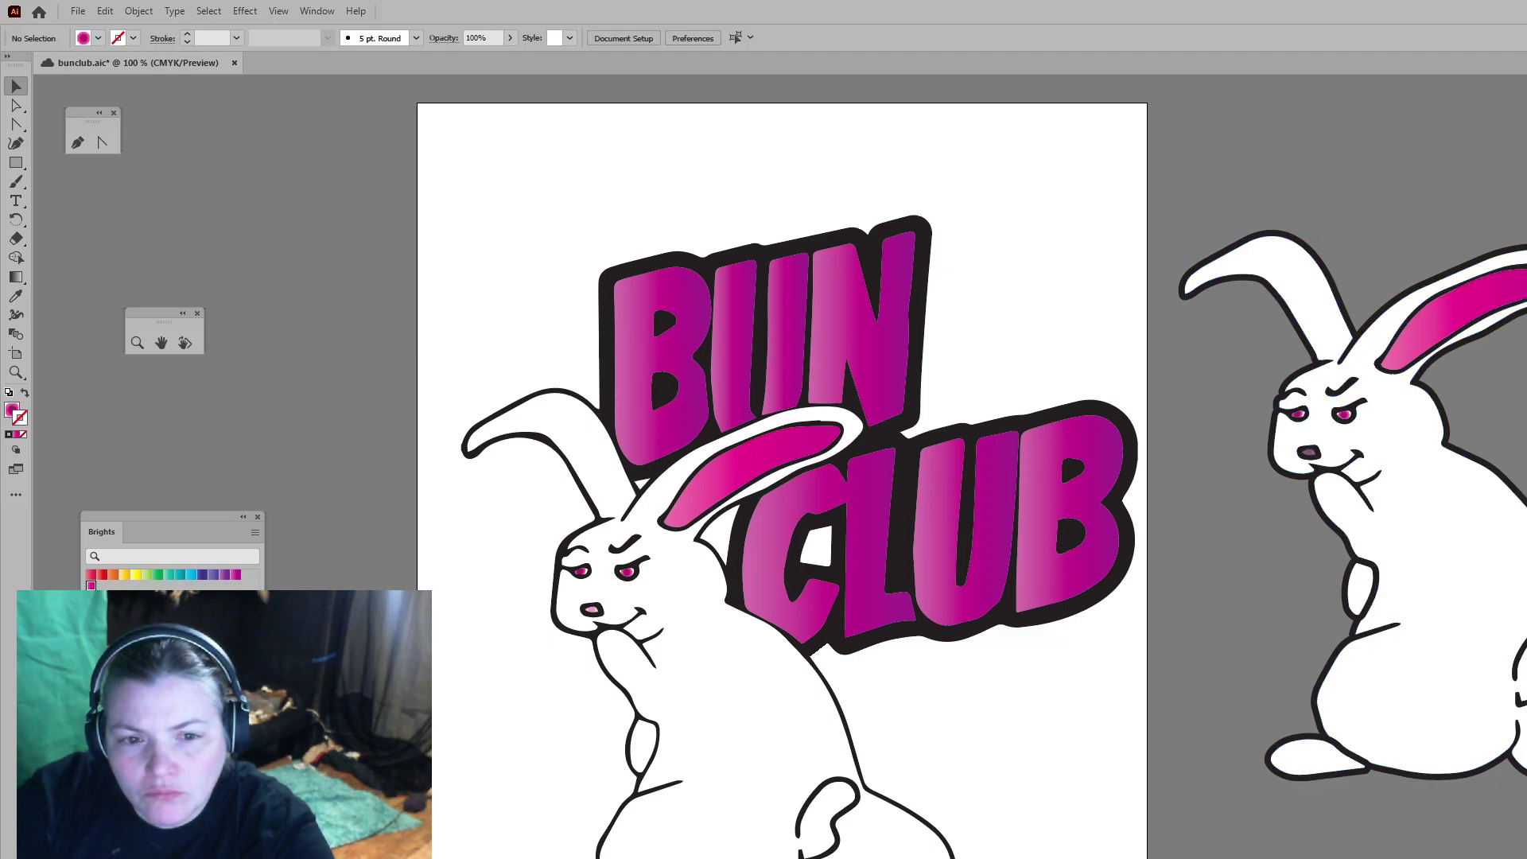
Step: Fill the original rabbit's body with dark navy and leave it without a stroke
click(738, 770)
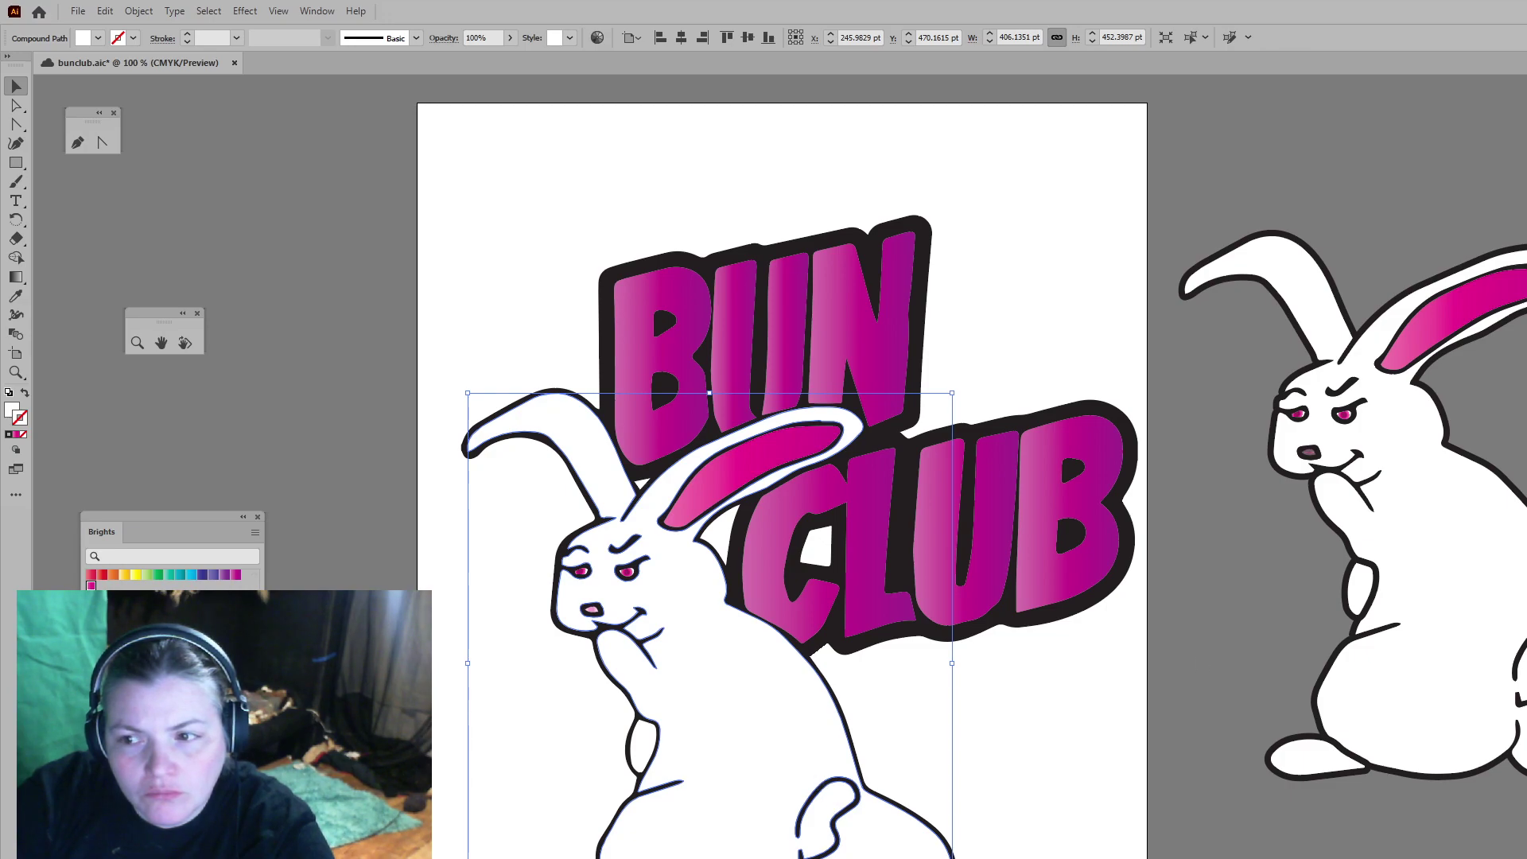
key(d)
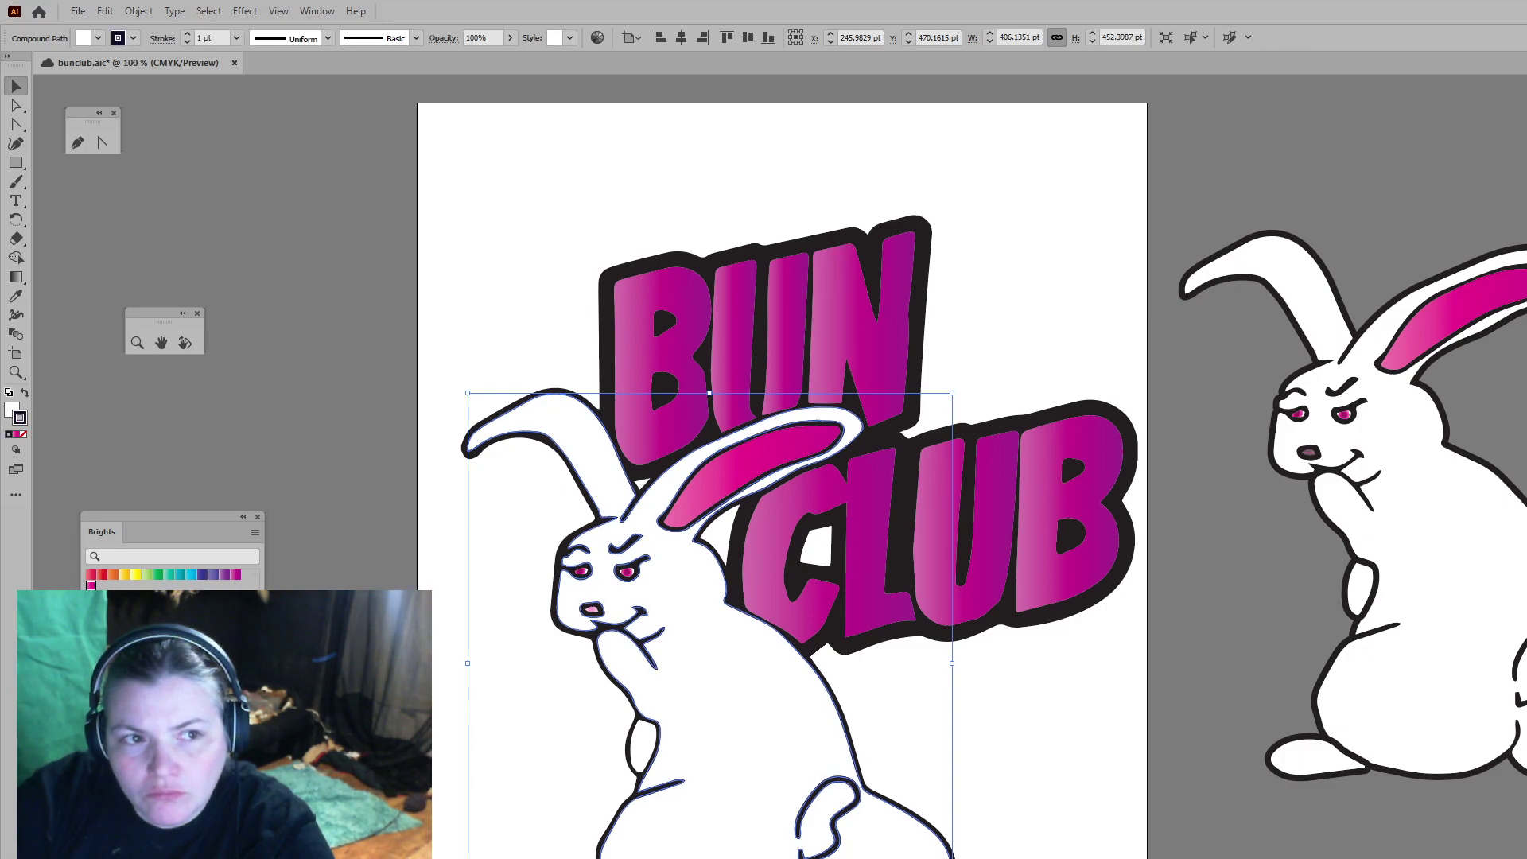
click(23, 394)
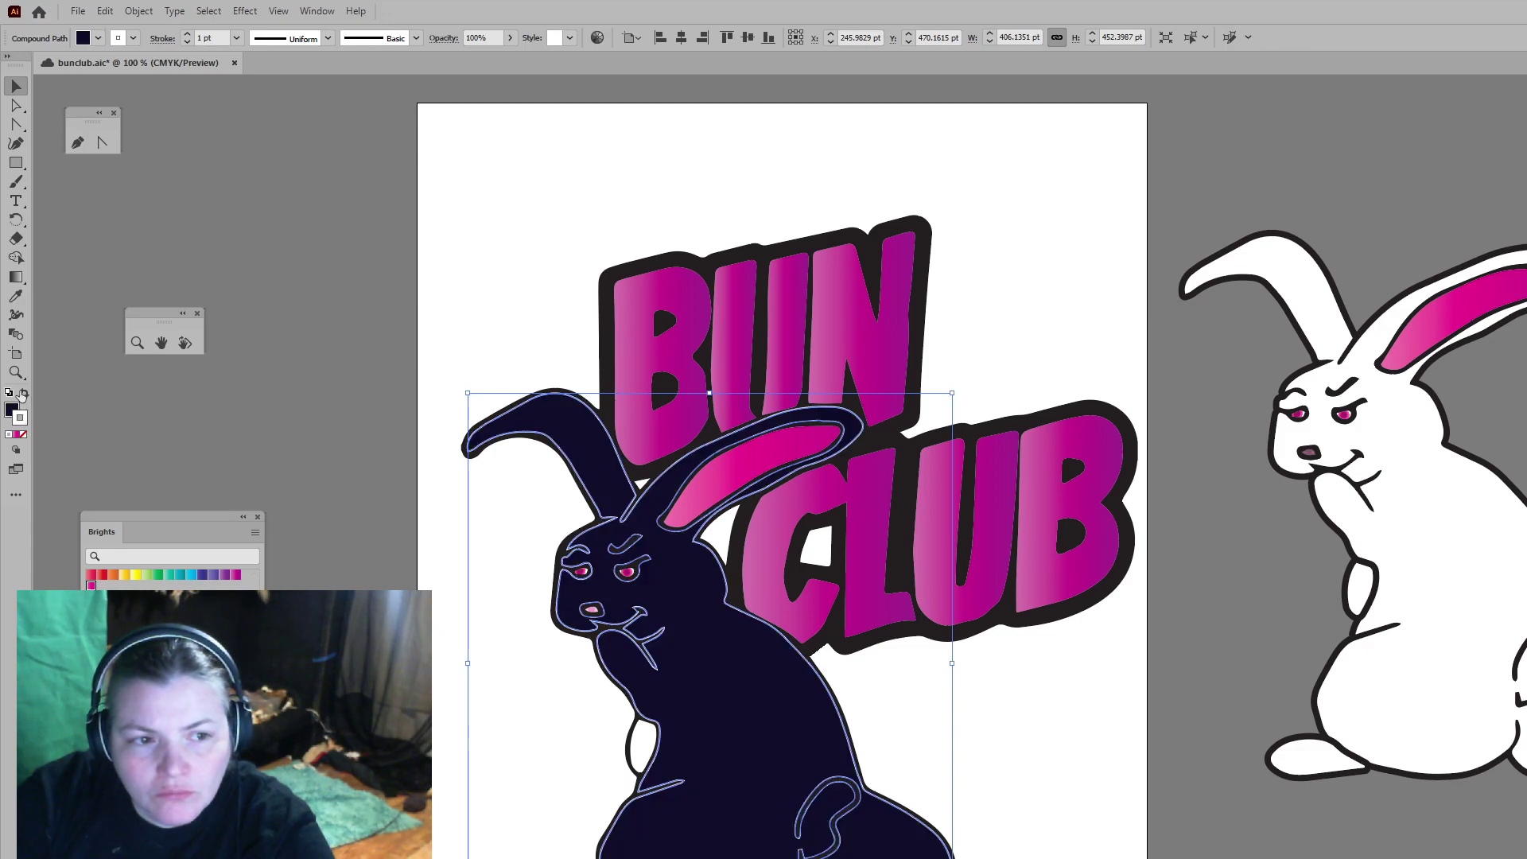
click(23, 435)
click(209, 457)
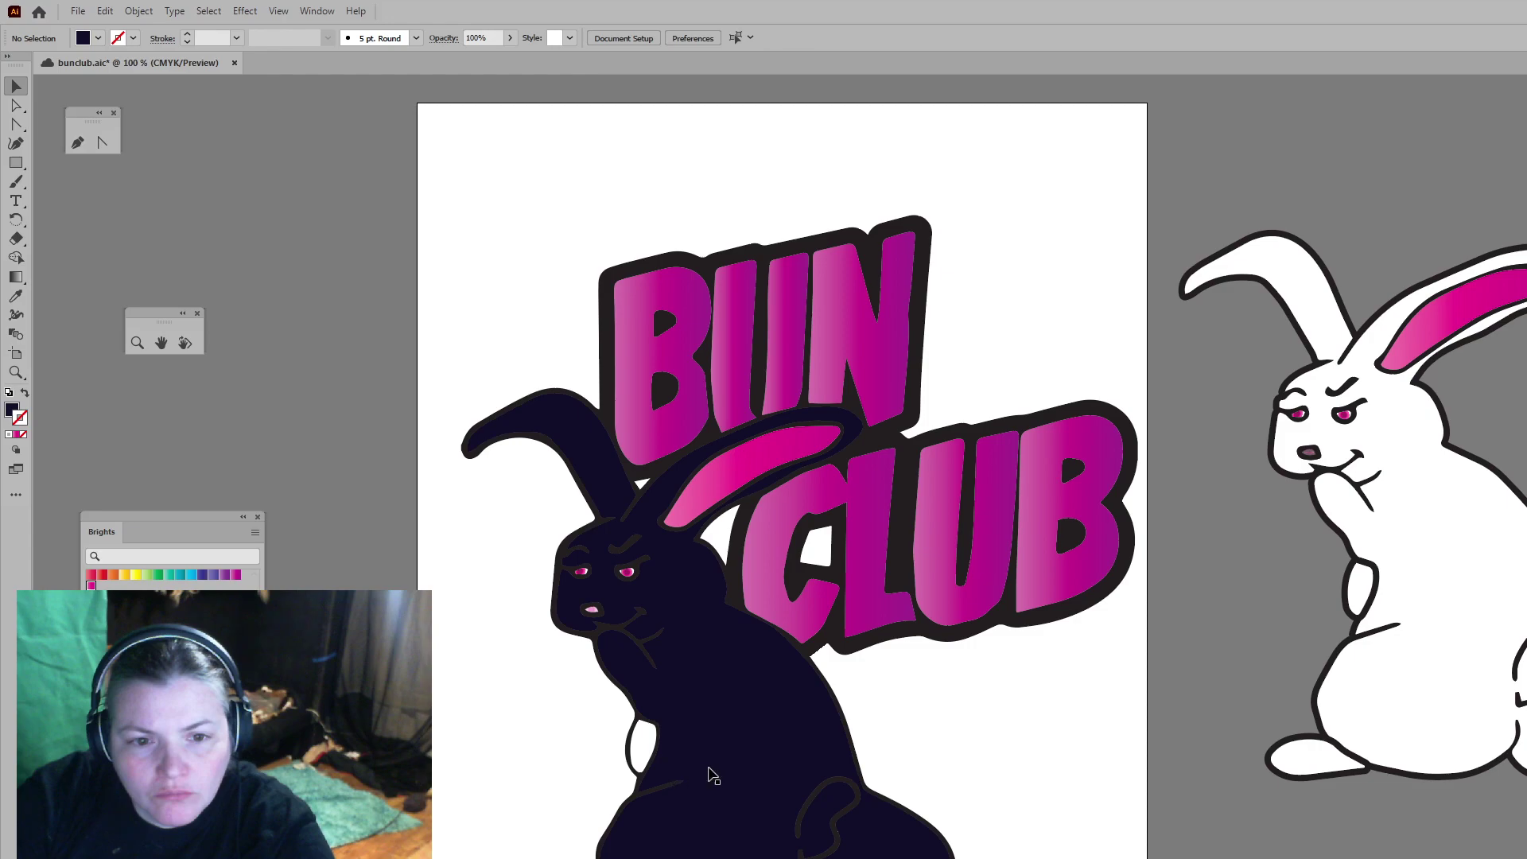
Step: Try mid grey, beige and orange gradient fills on the original rabbit's body, and set its fill to light grey
click(771, 735)
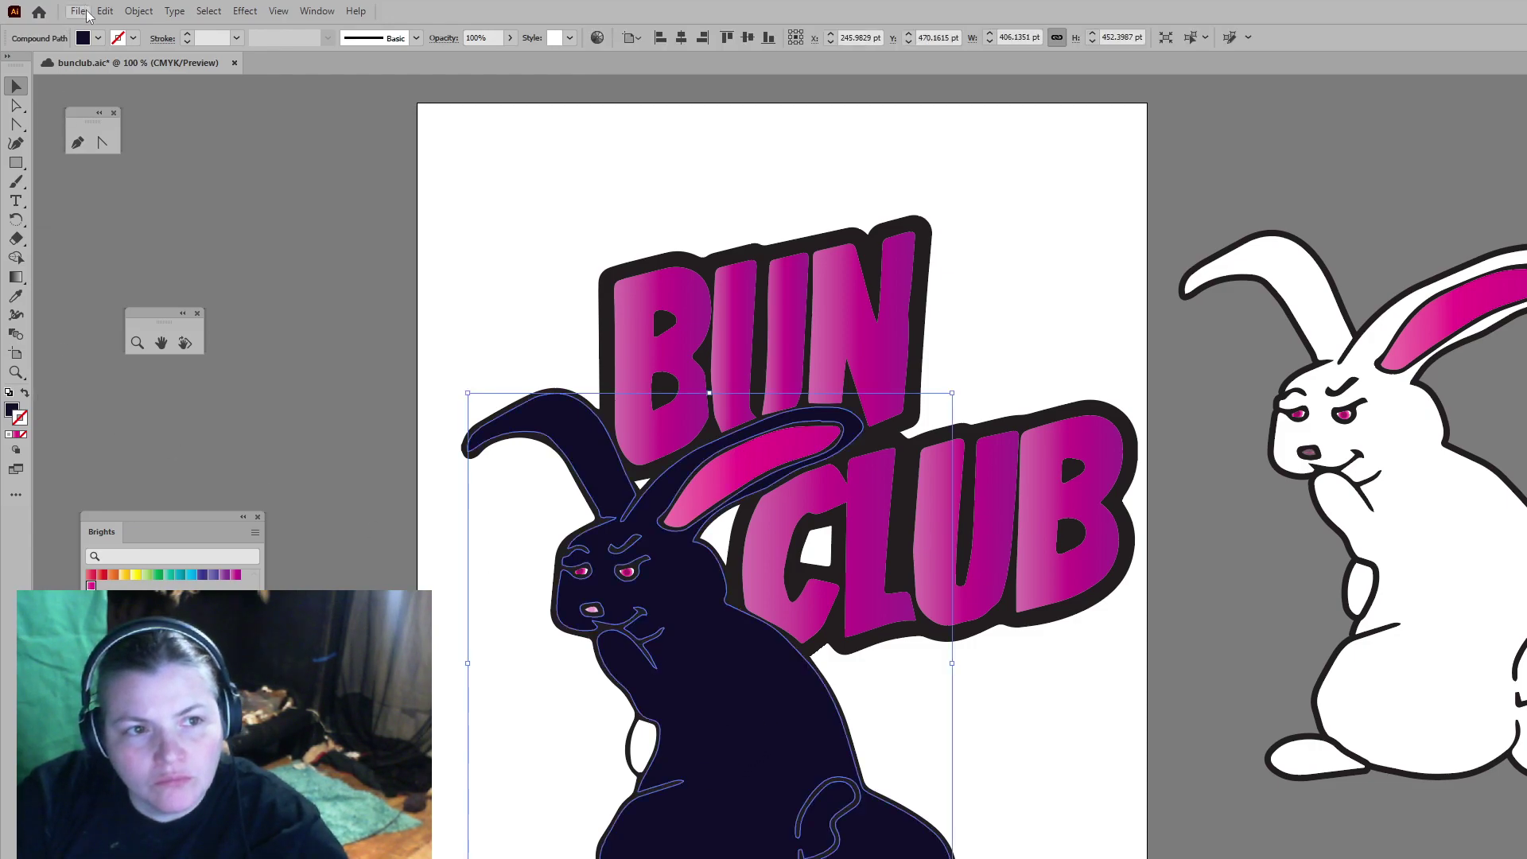
click(98, 38)
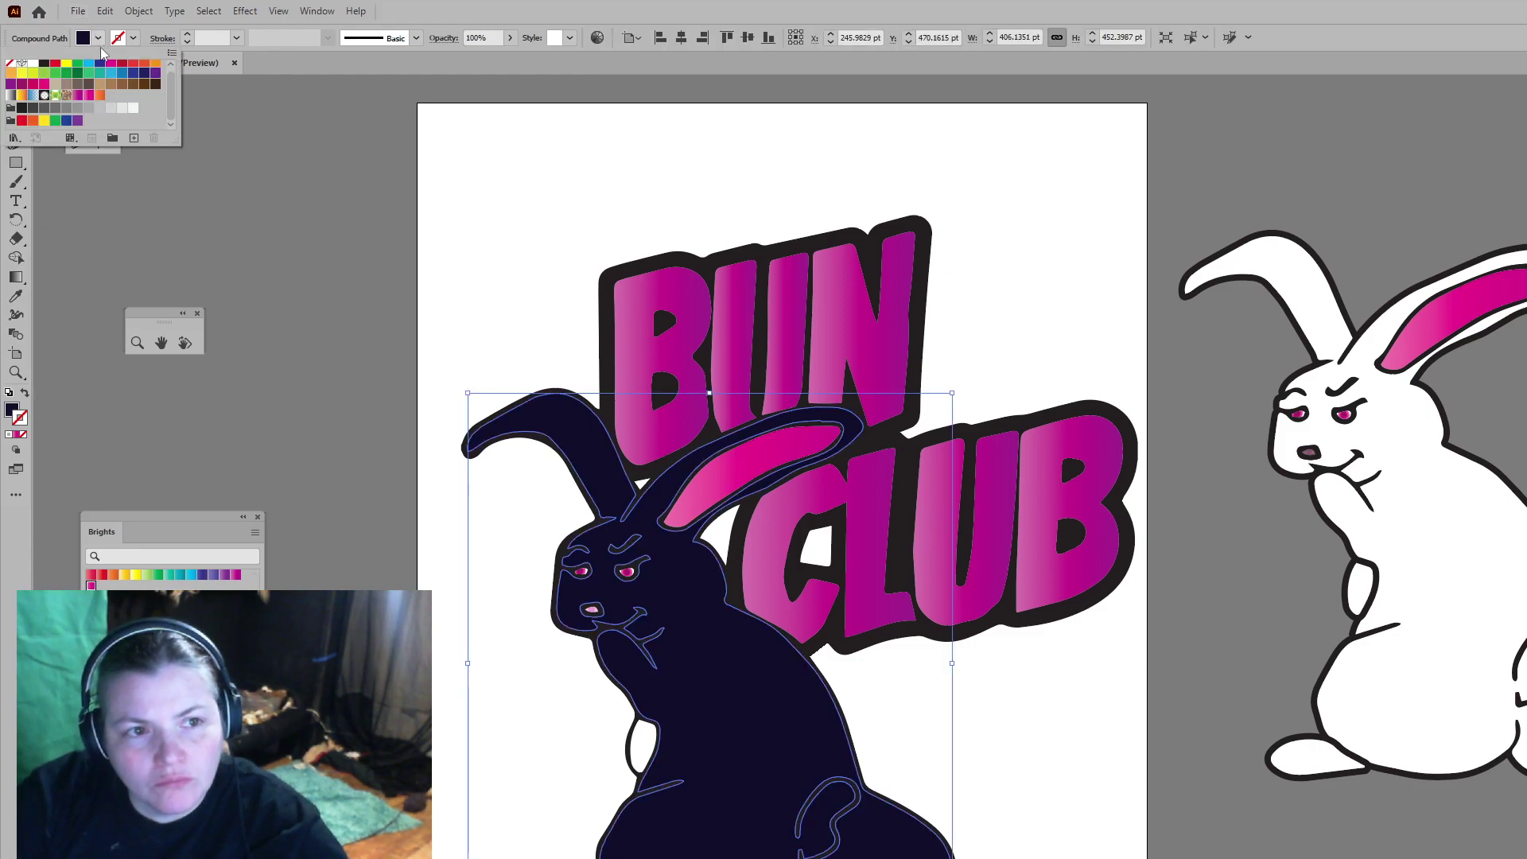
click(67, 109)
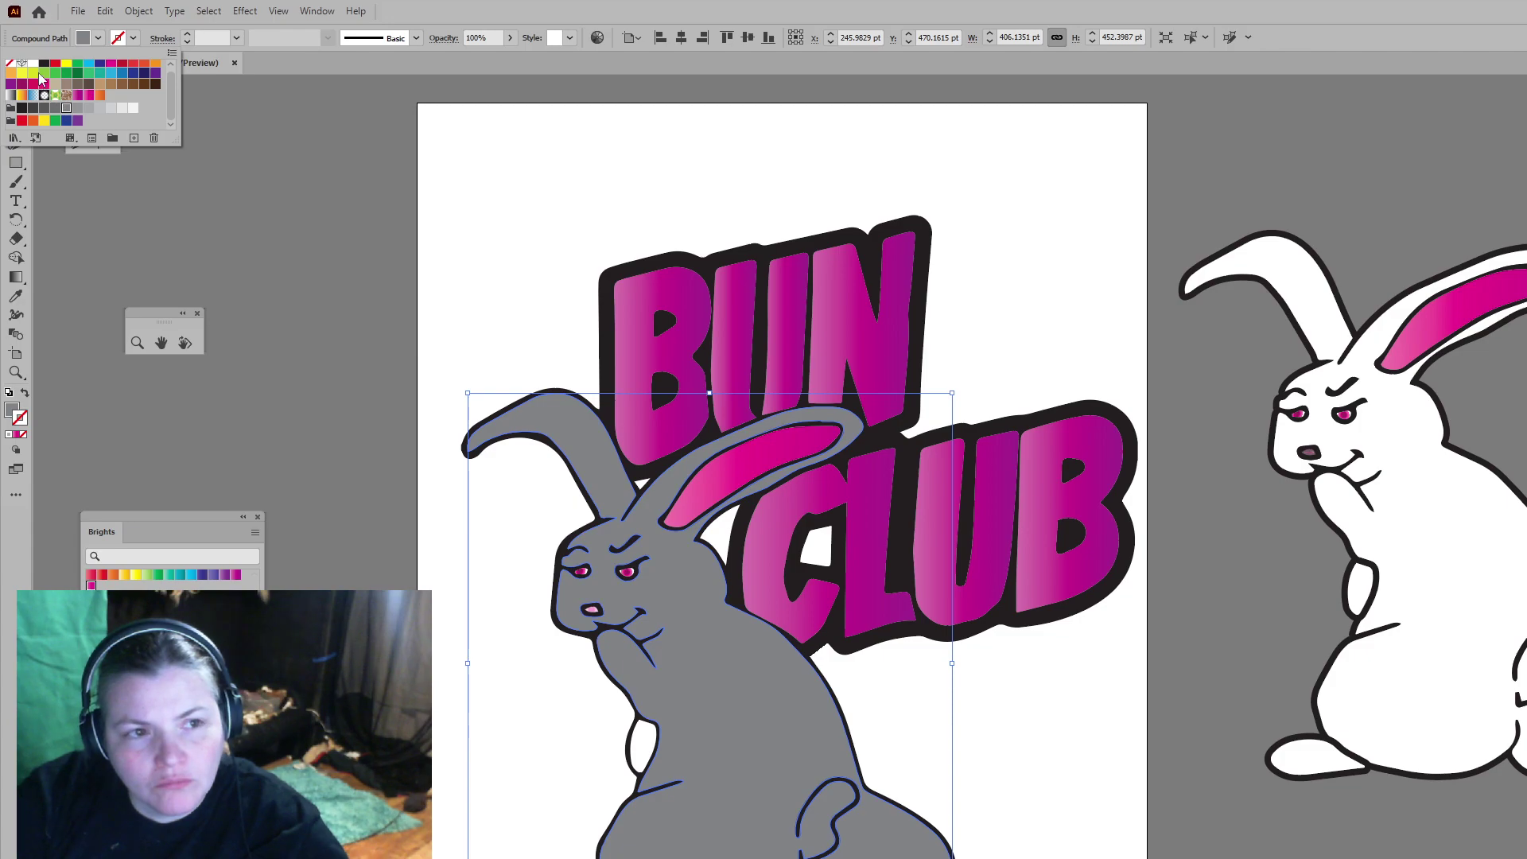
click(53, 85)
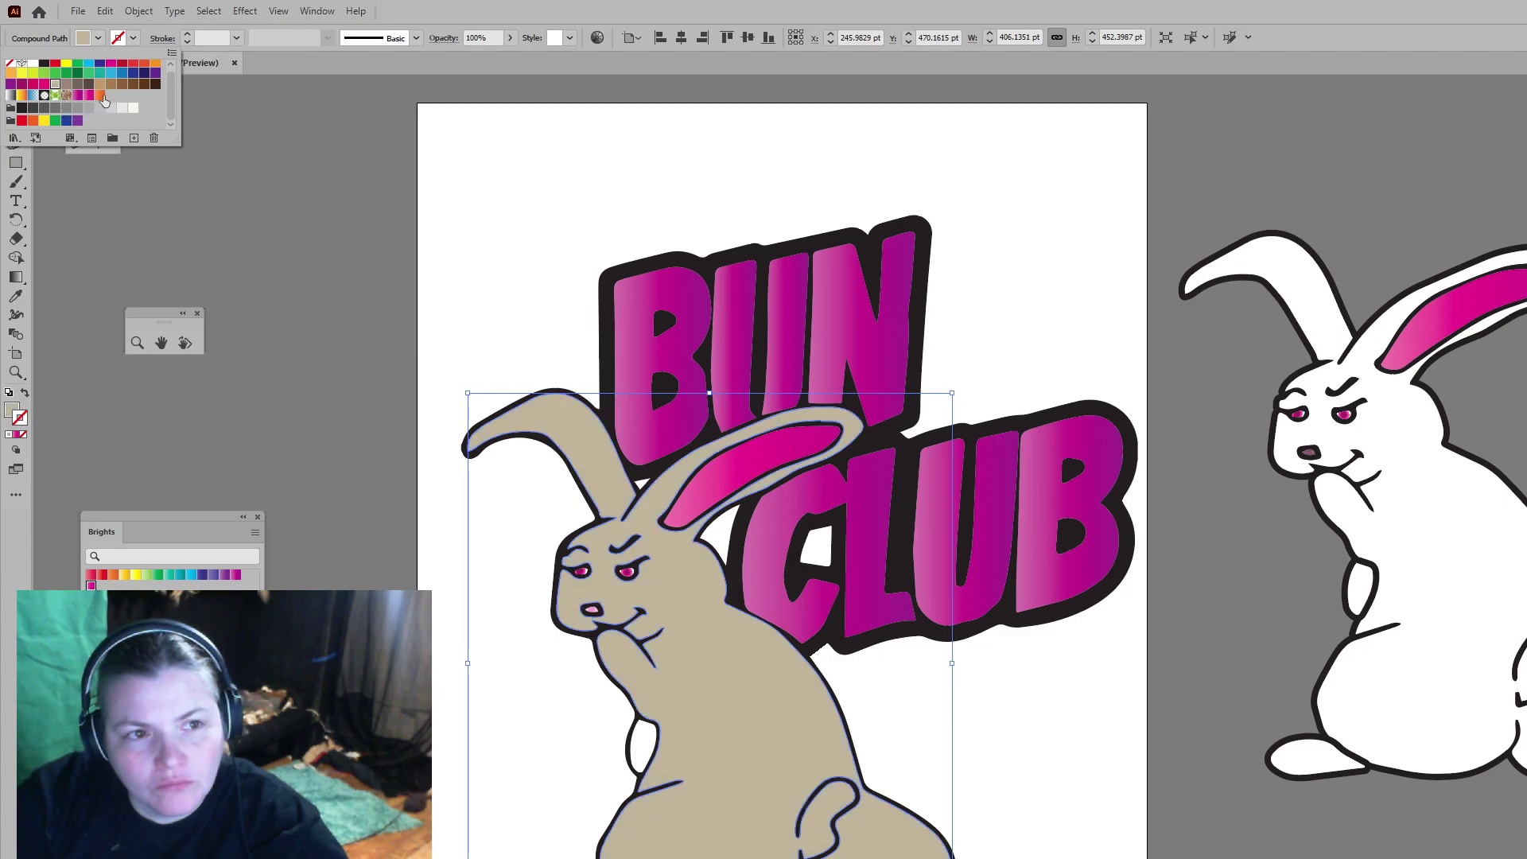
click(101, 96)
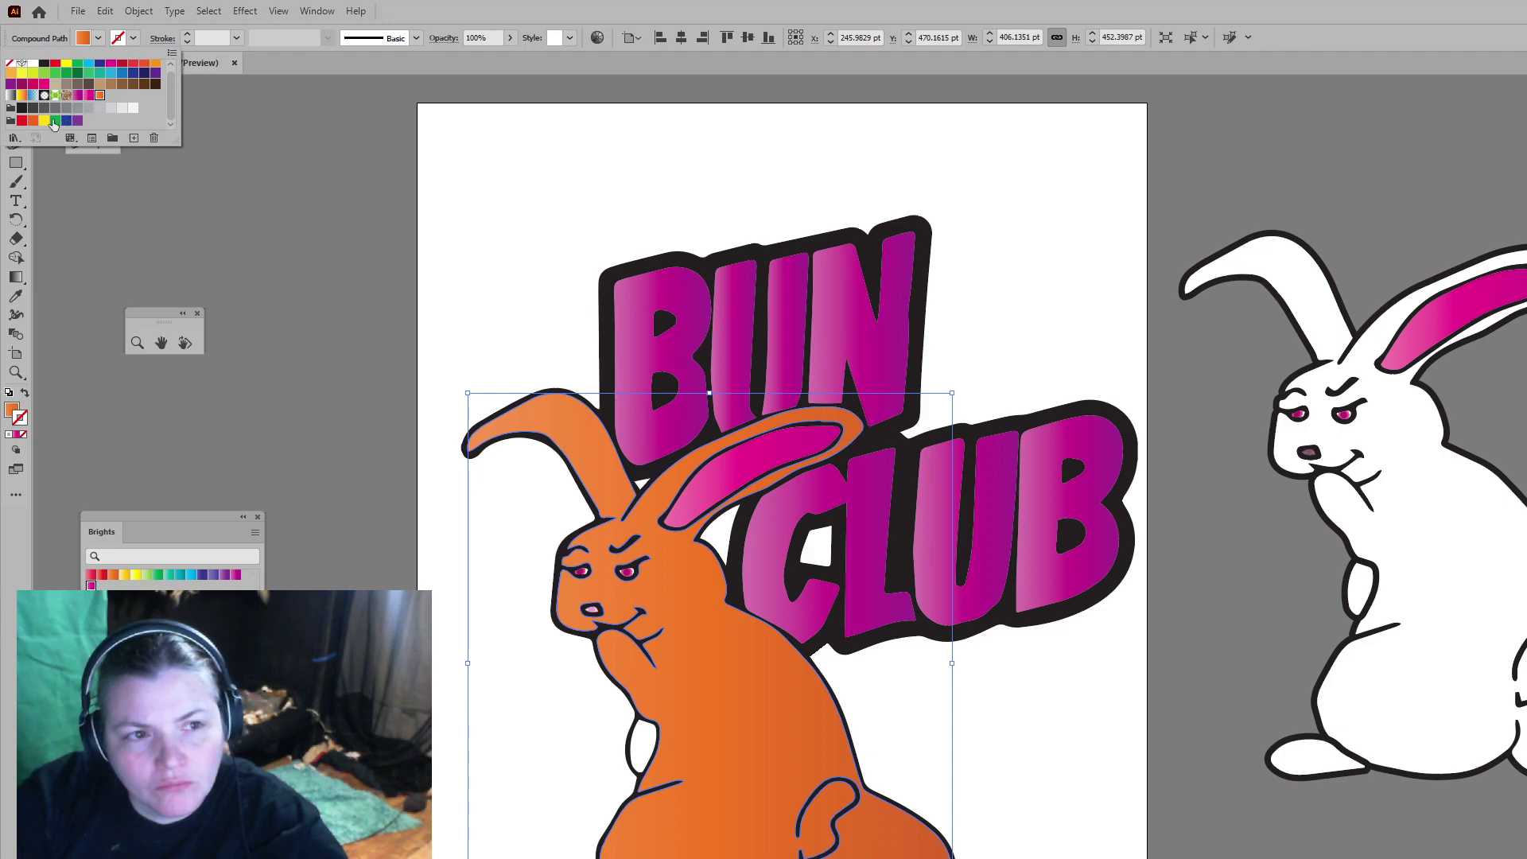
click(113, 109)
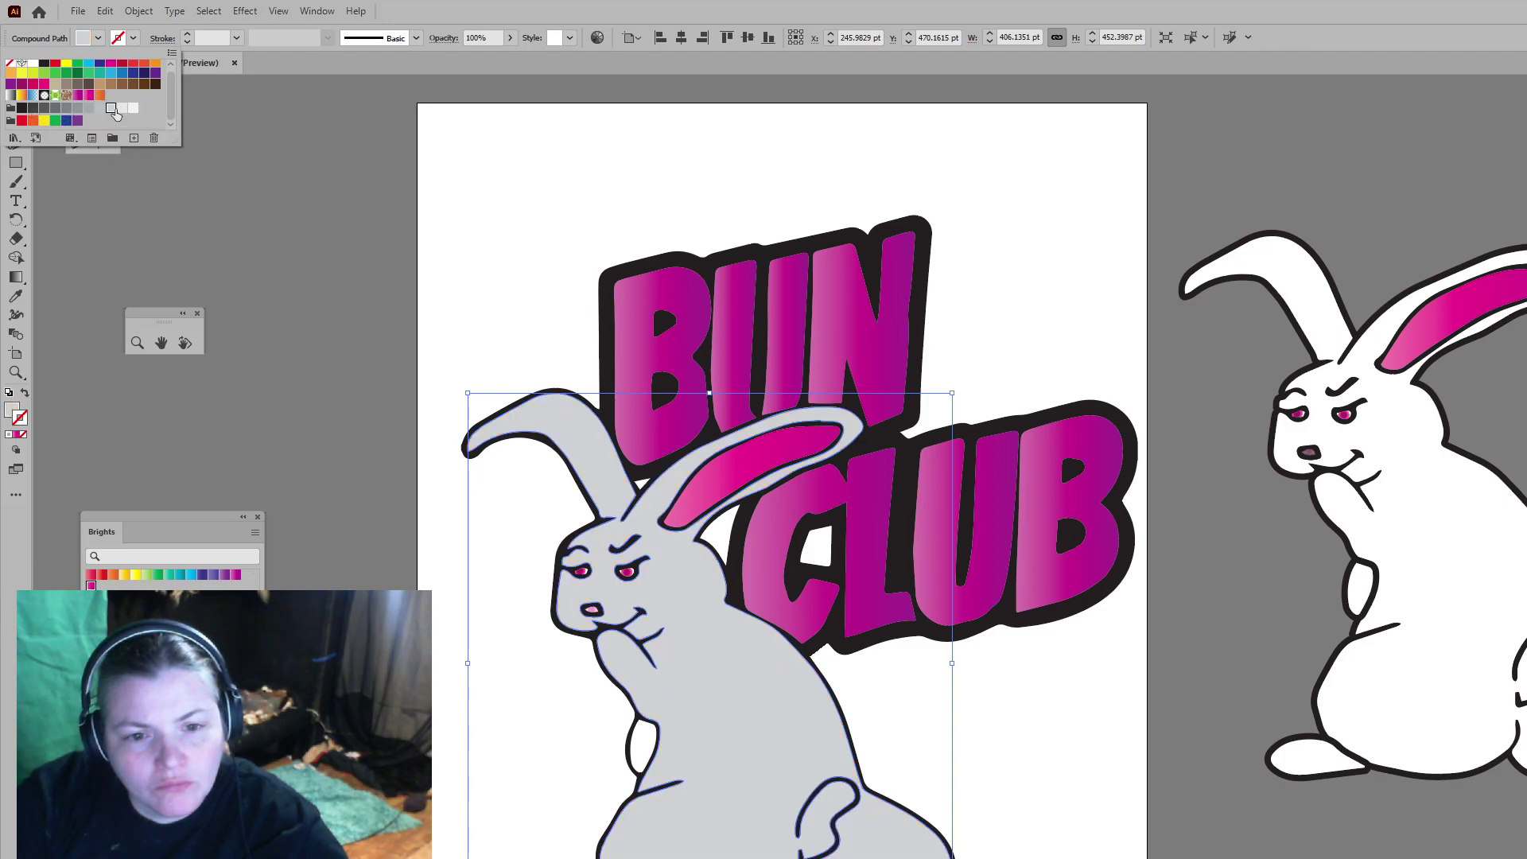
Step: Fill the original rabbit's body with the lightest grey swatch, almost white, and deselect it
click(133, 109)
click(293, 245)
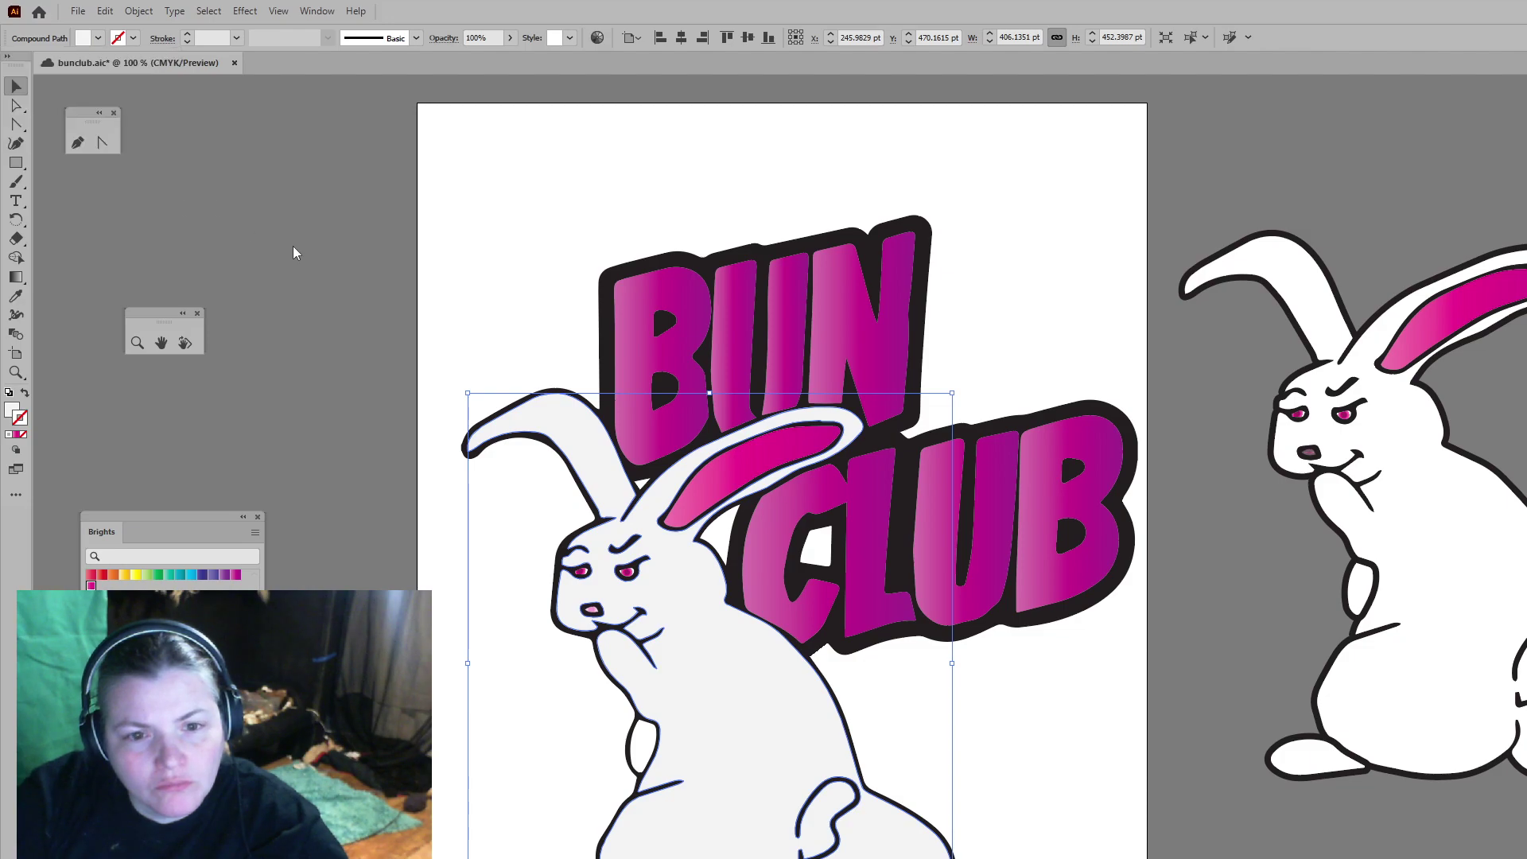
click(293, 245)
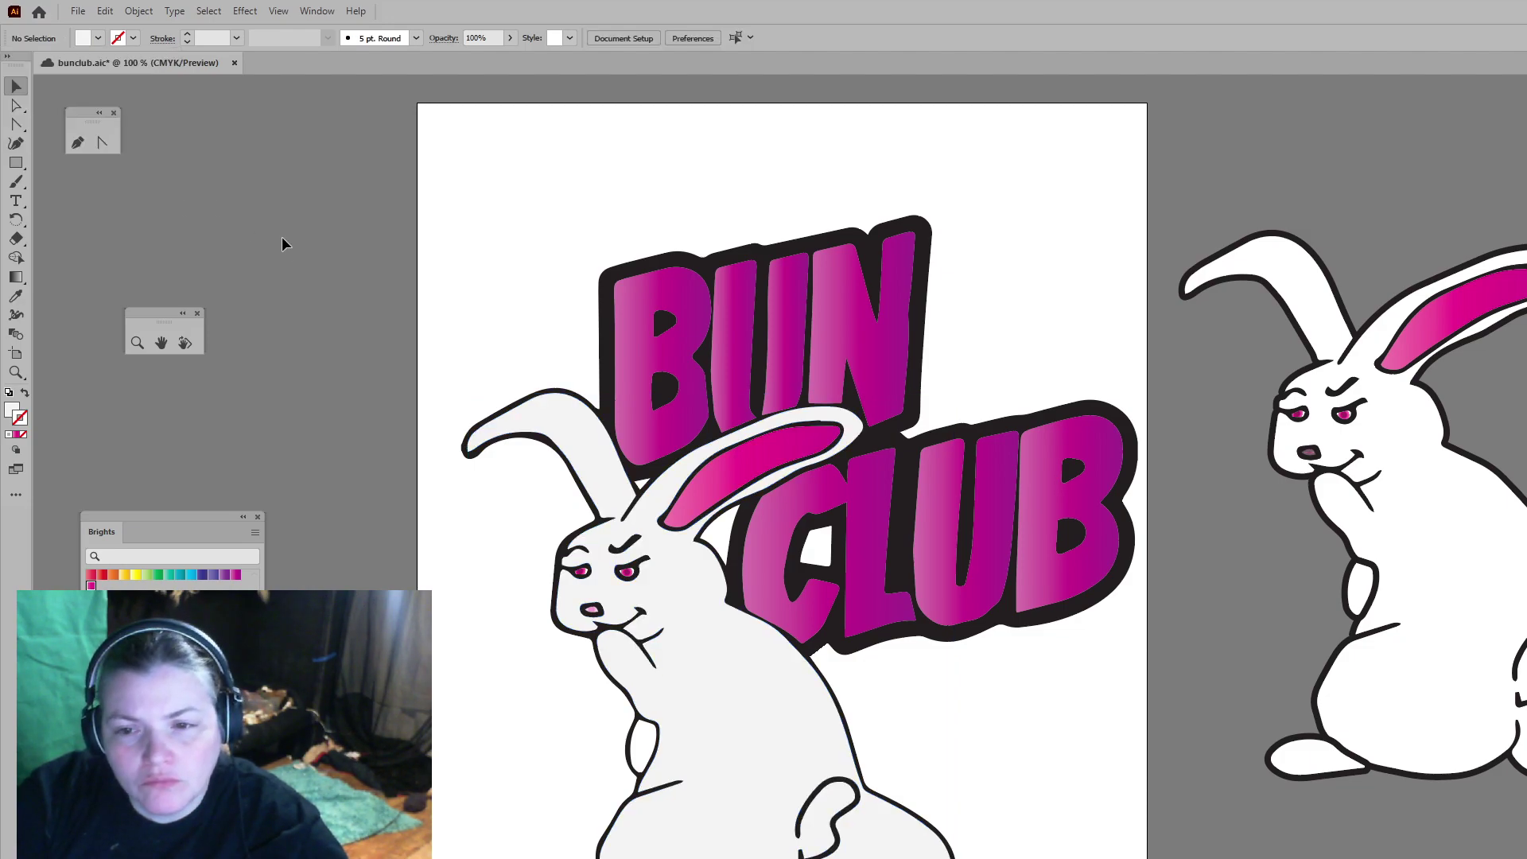
Step: Select the whole rabbit and lettering artwork on the artboard and set its export destination to the projects/bunclub folder on the 4TB_data (D:) drive
drag(482, 231, 1143, 858)
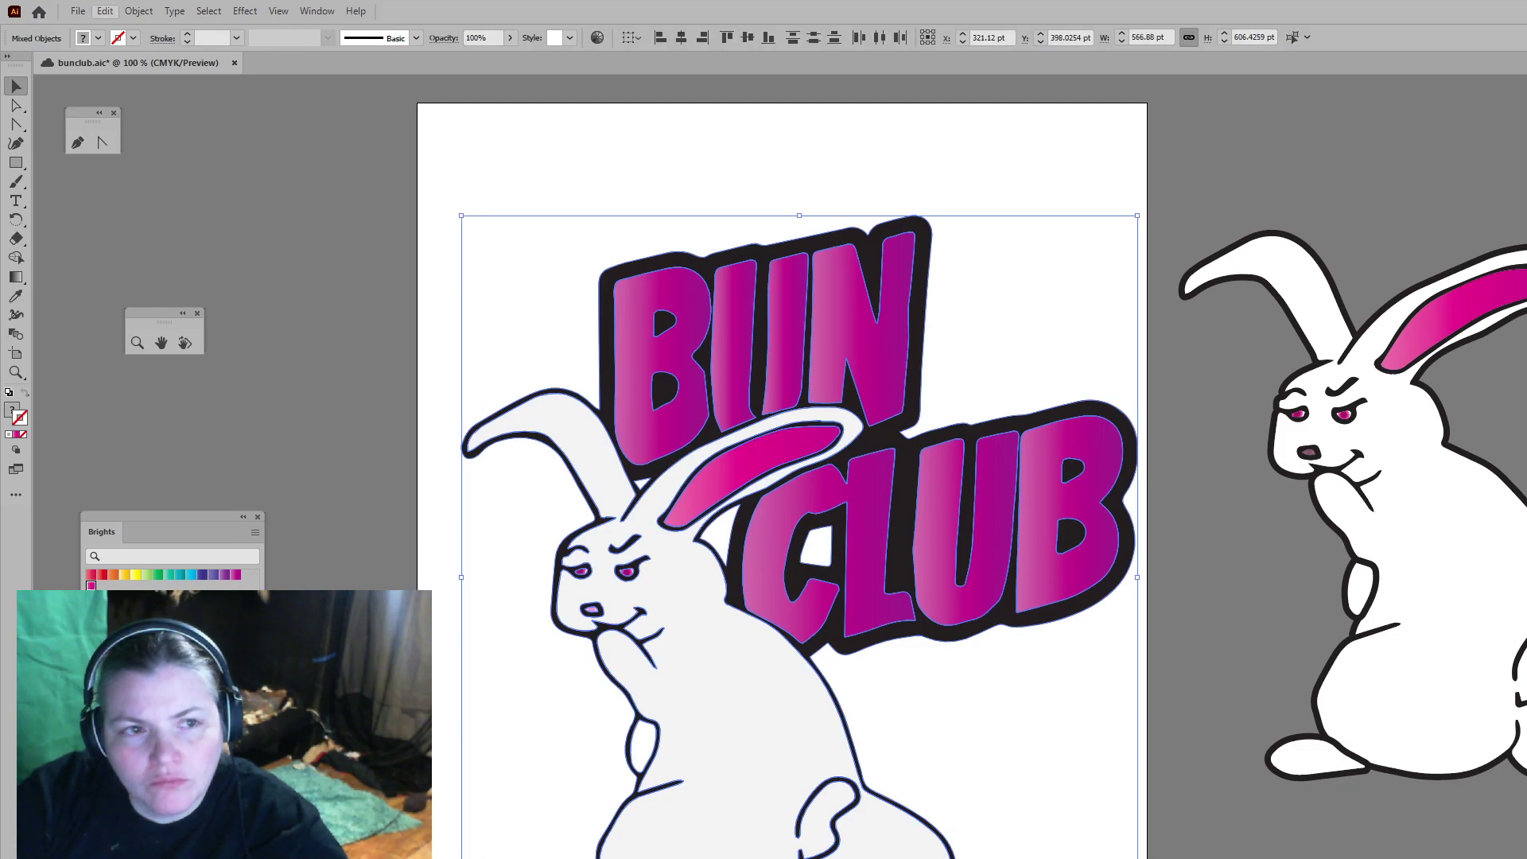
click(78, 11)
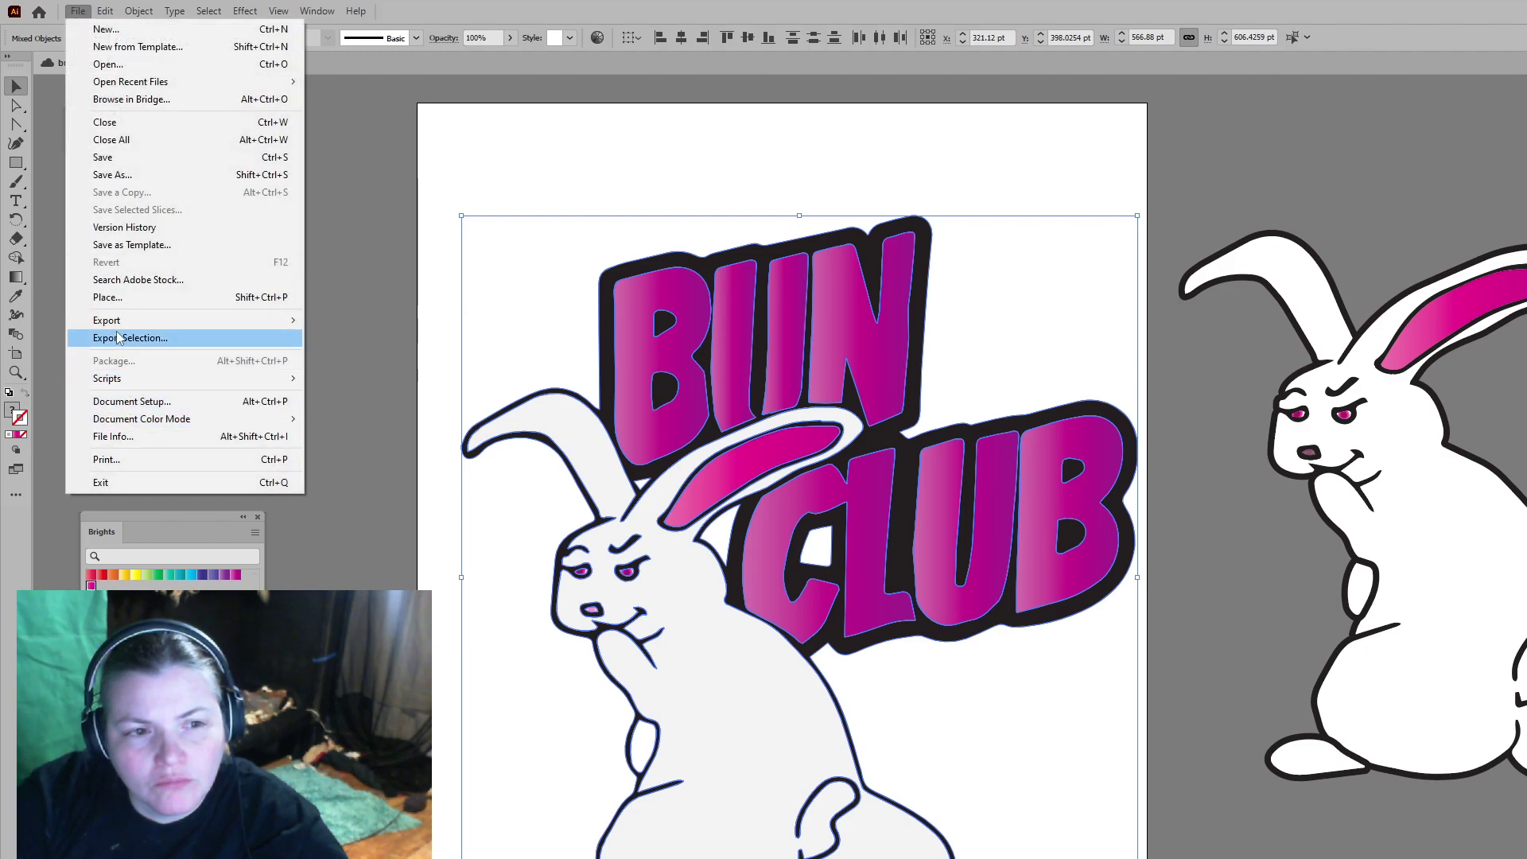
mouse_move(123, 321)
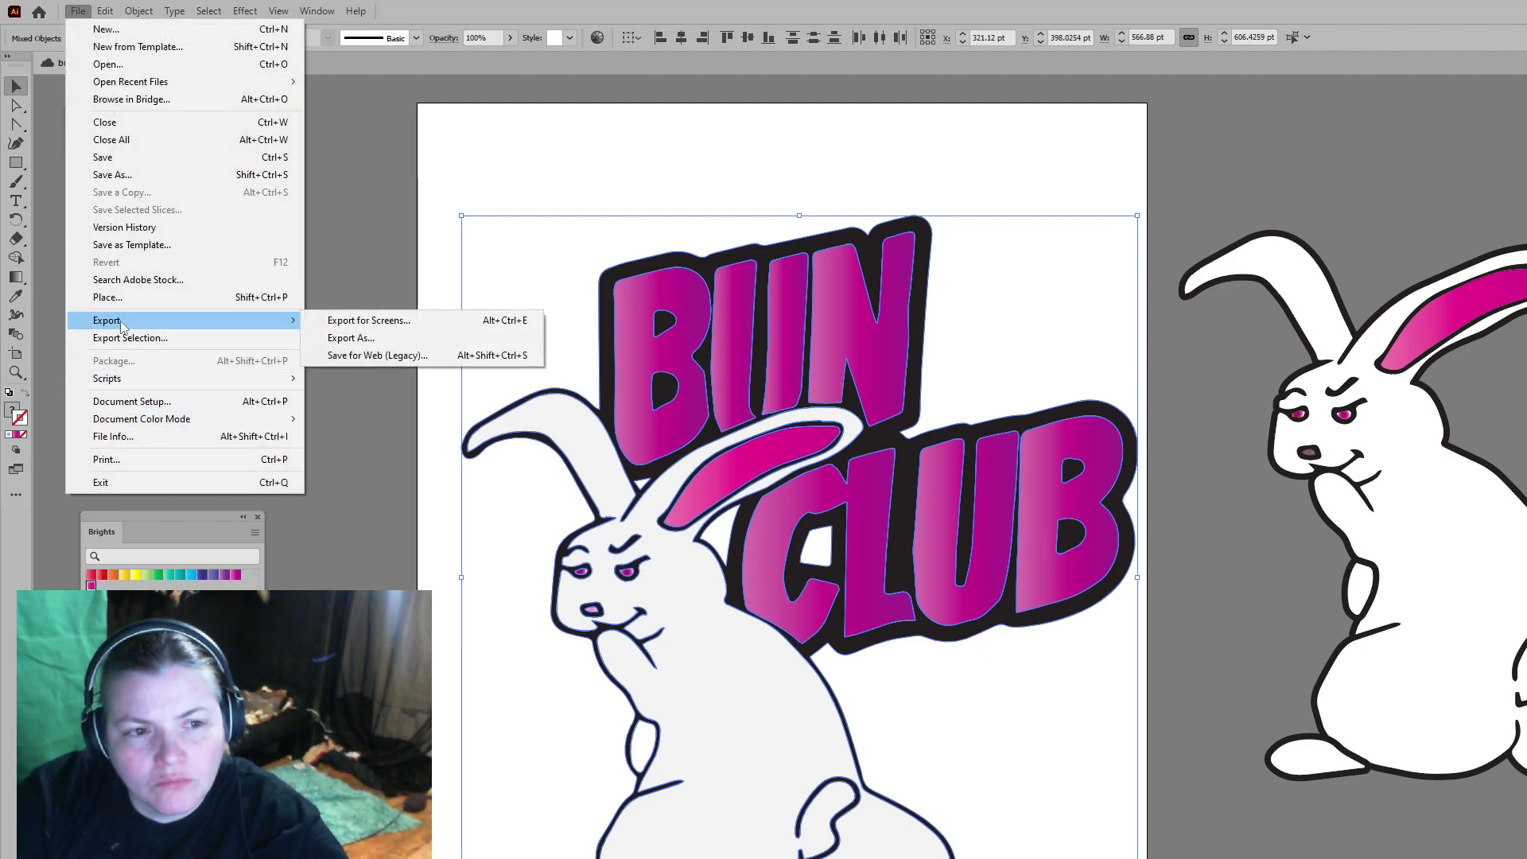
click(354, 337)
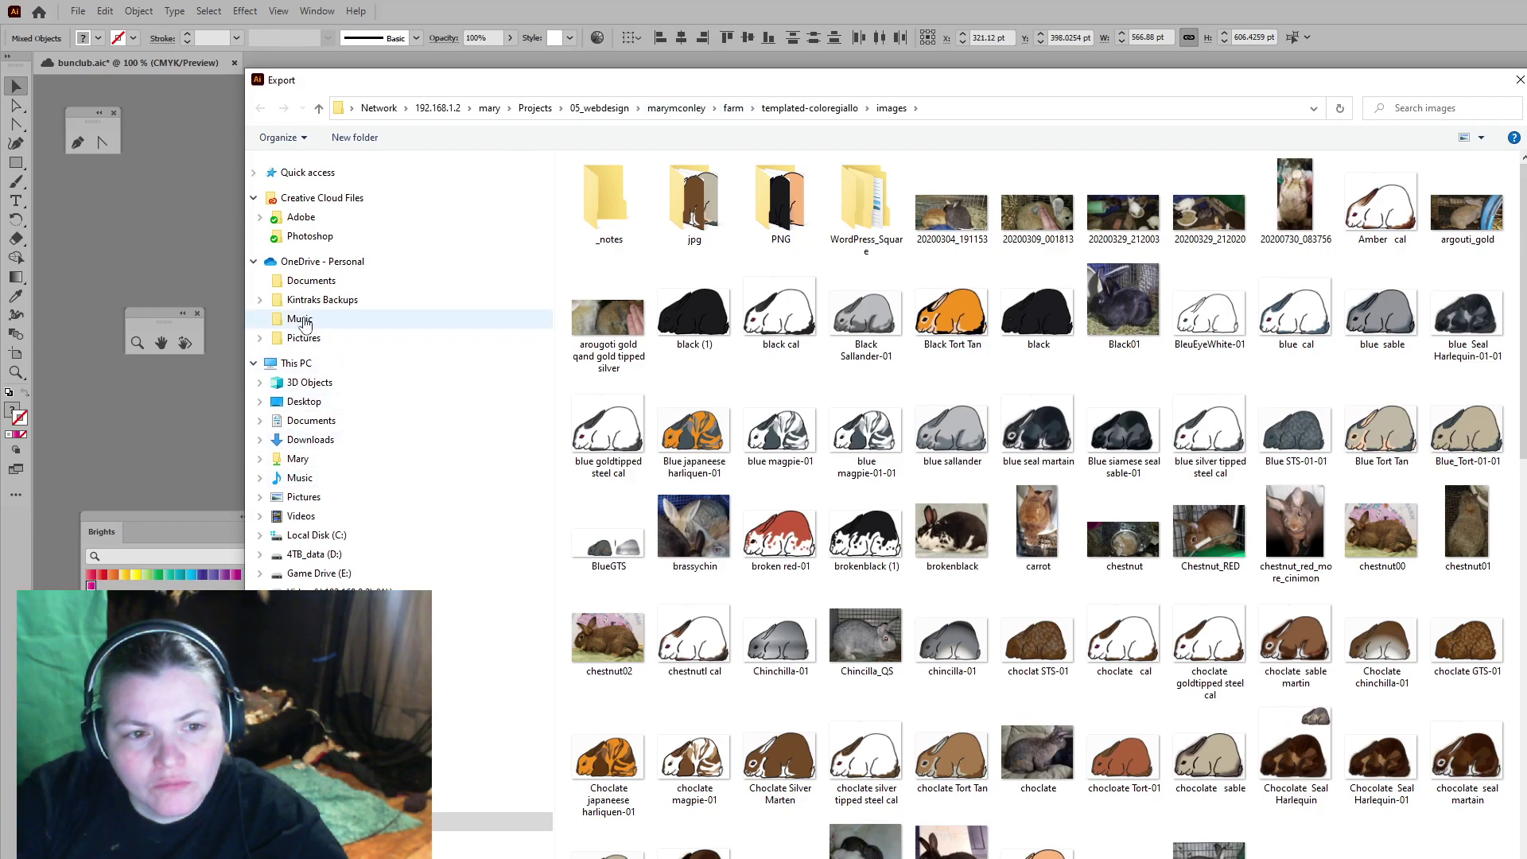
click(330, 574)
click(314, 555)
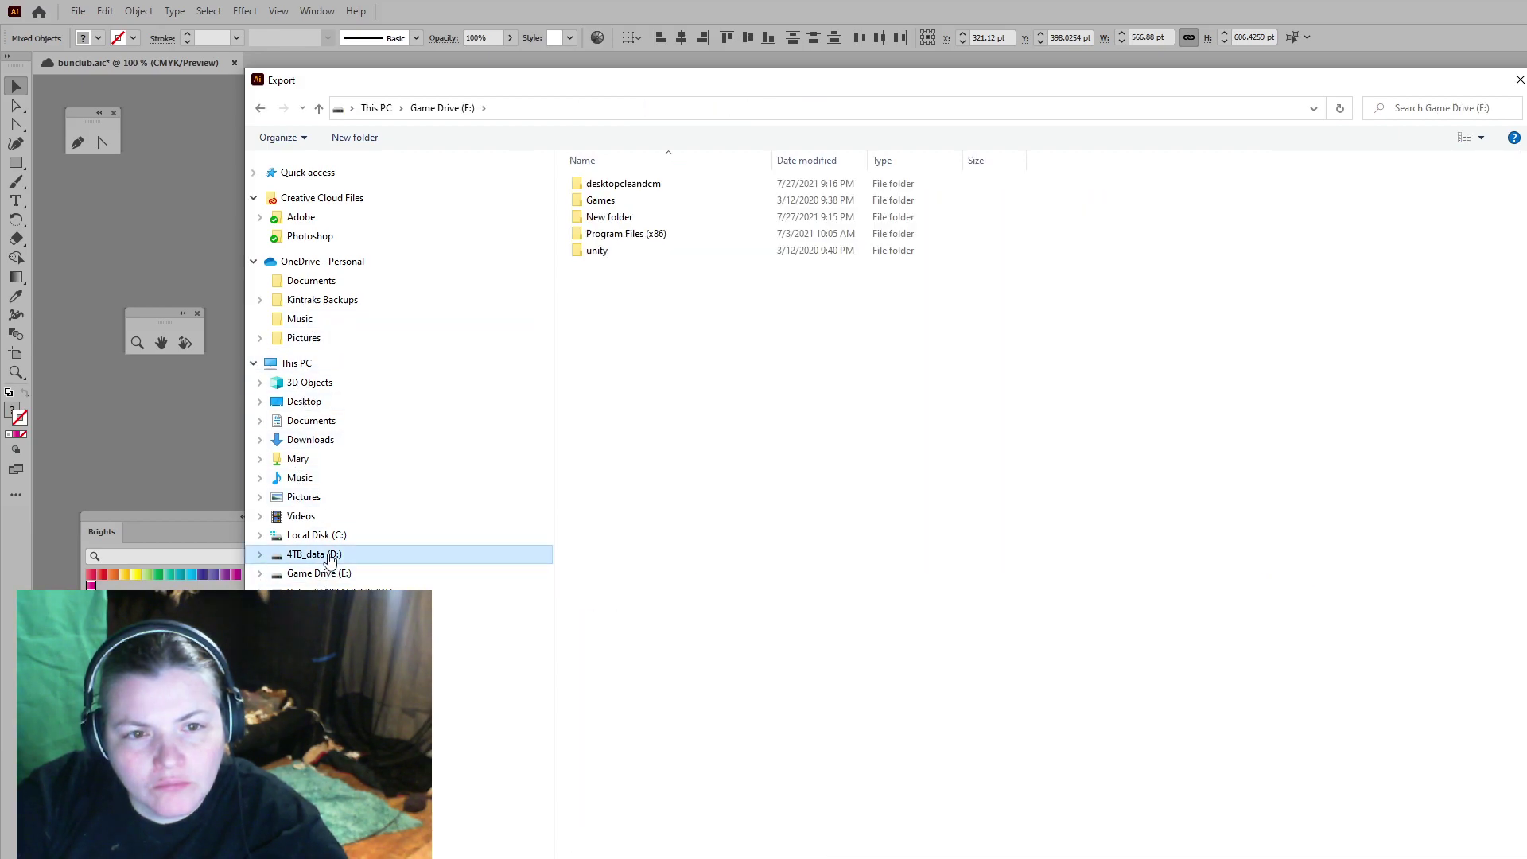
click(619, 287)
double_click(619, 287)
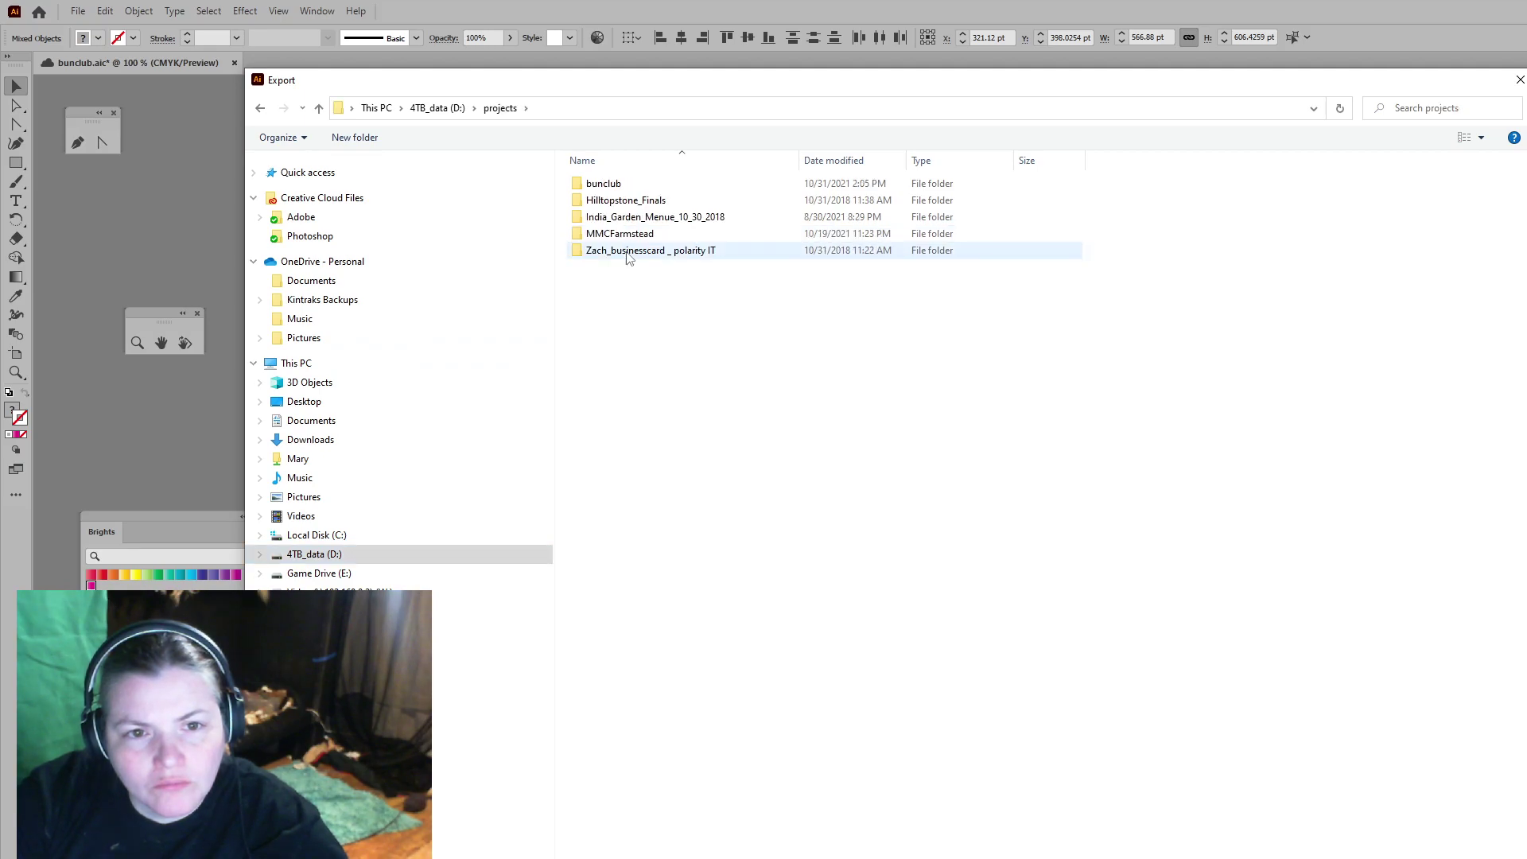
double_click(603, 184)
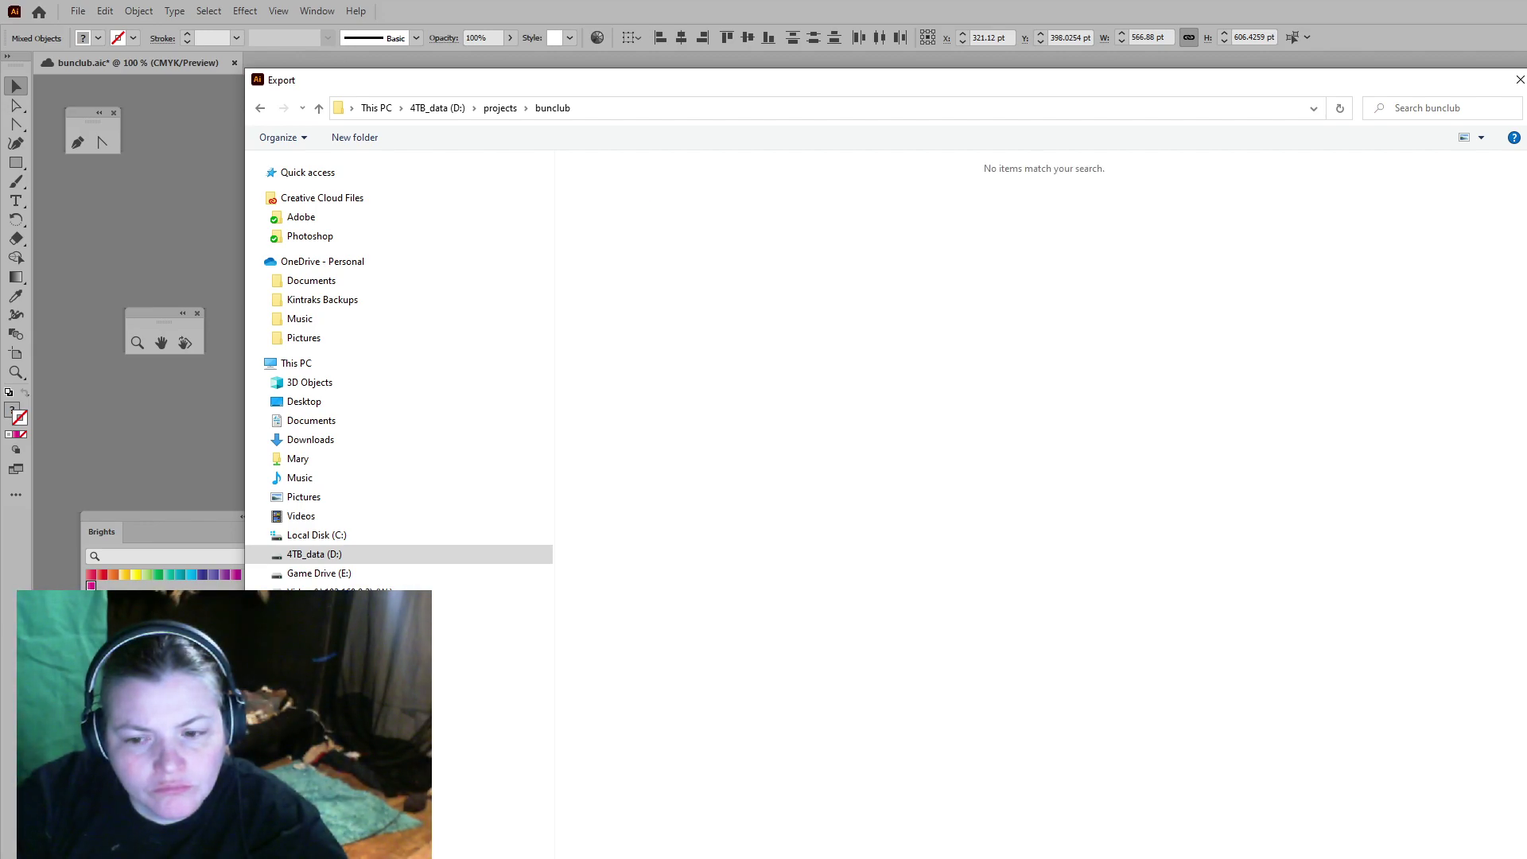
Step: Export the logo as bunclub.png at Medium (150 ppi) with a transparent background, and save the document
key(Return)
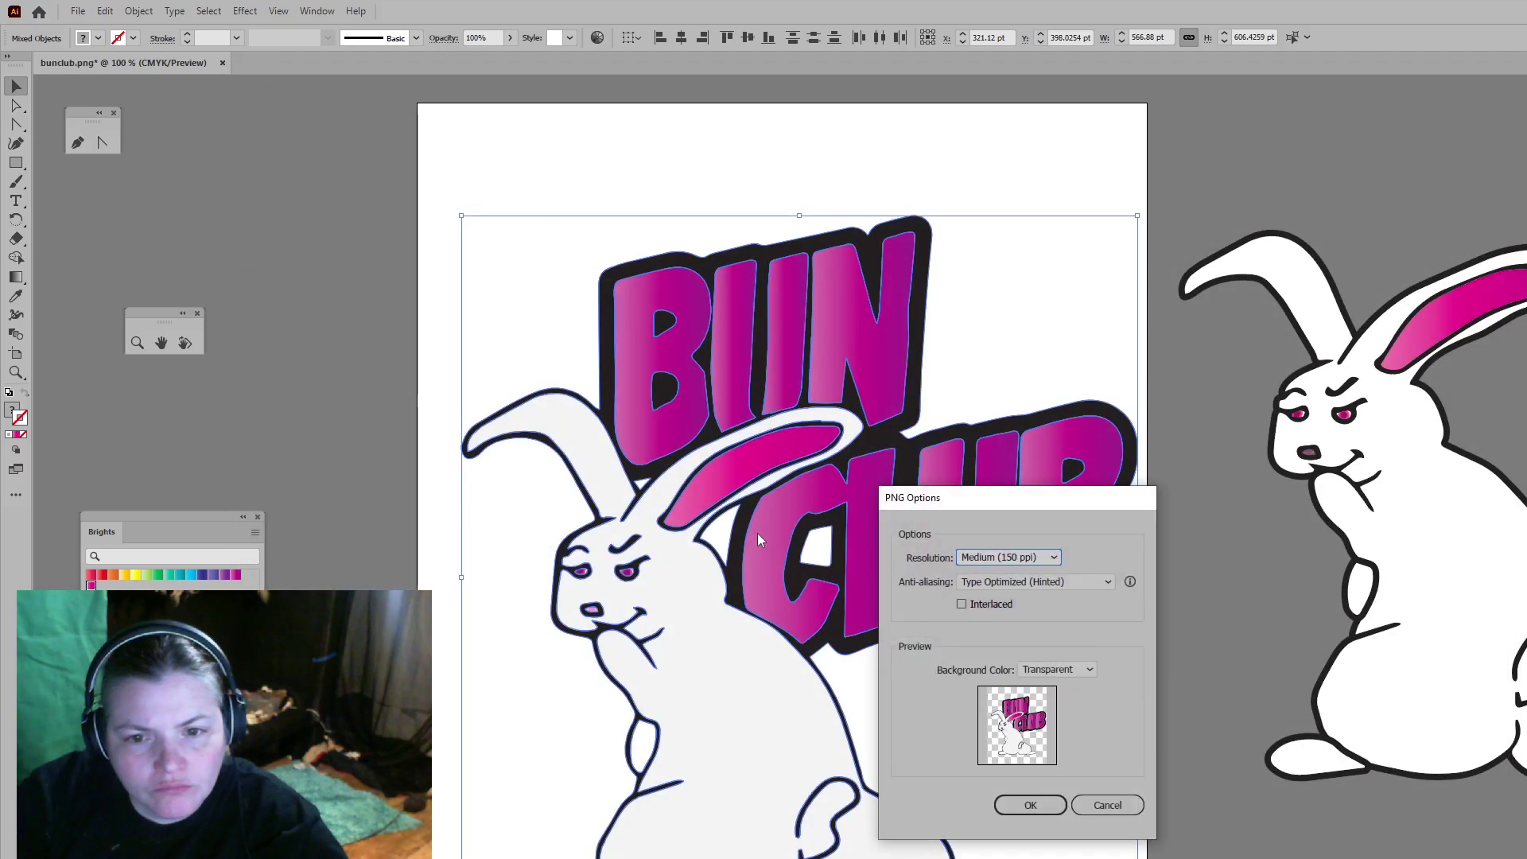
click(1031, 804)
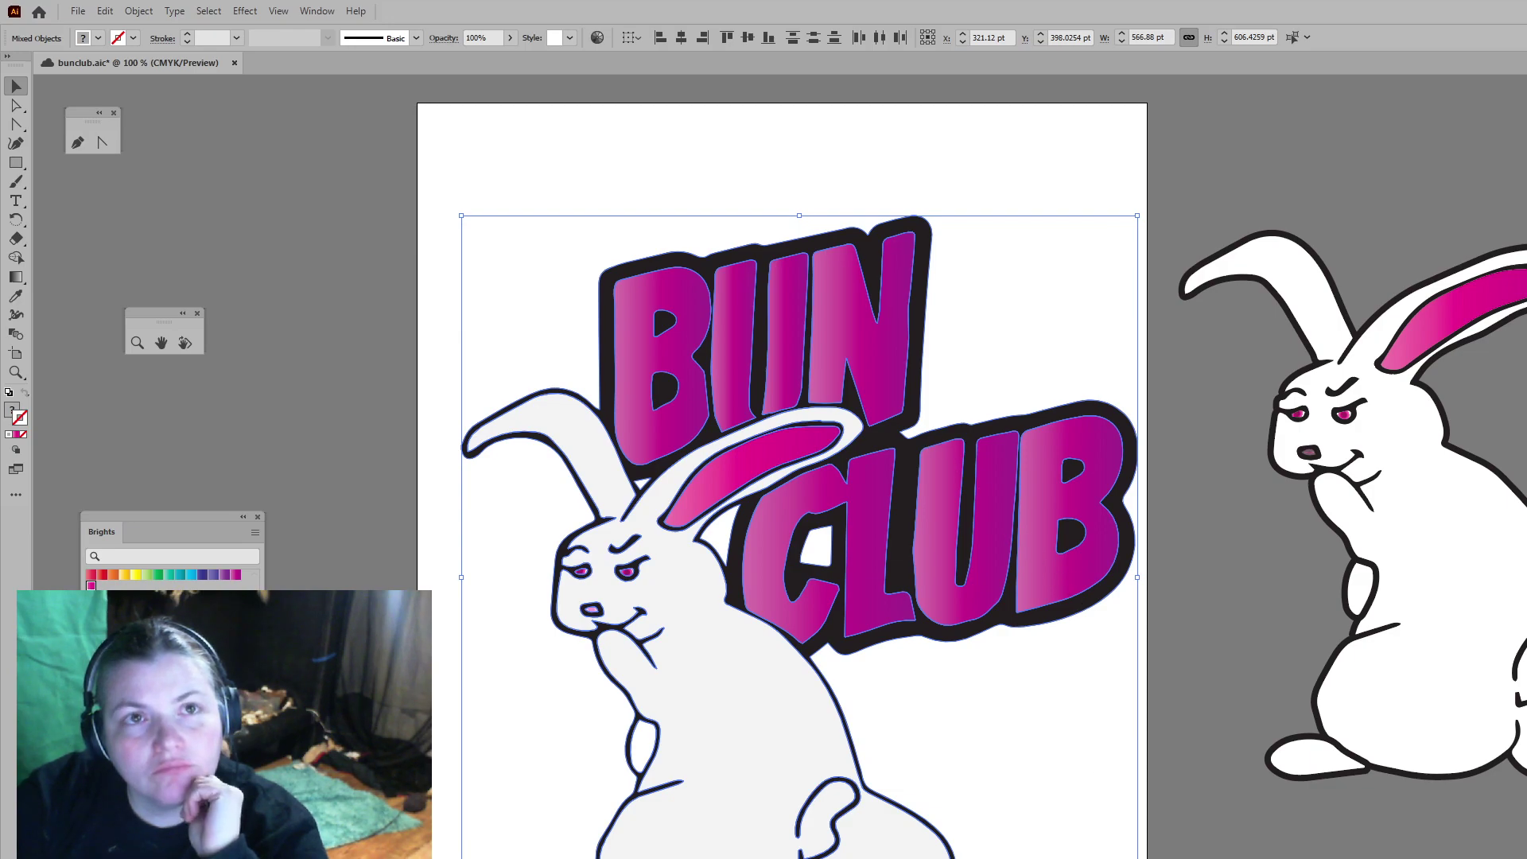
key(ctrl+s)
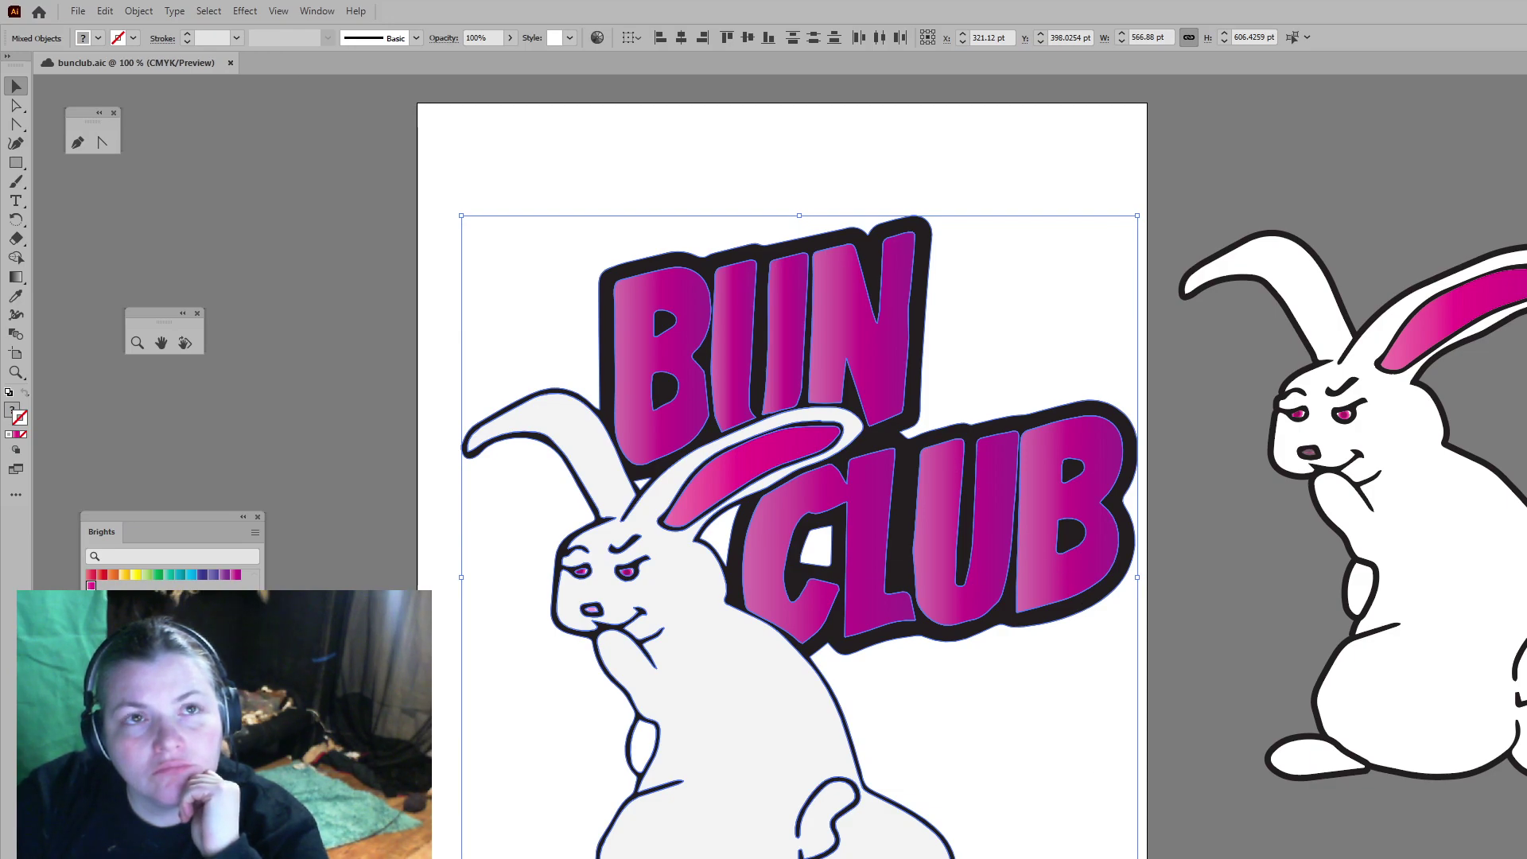
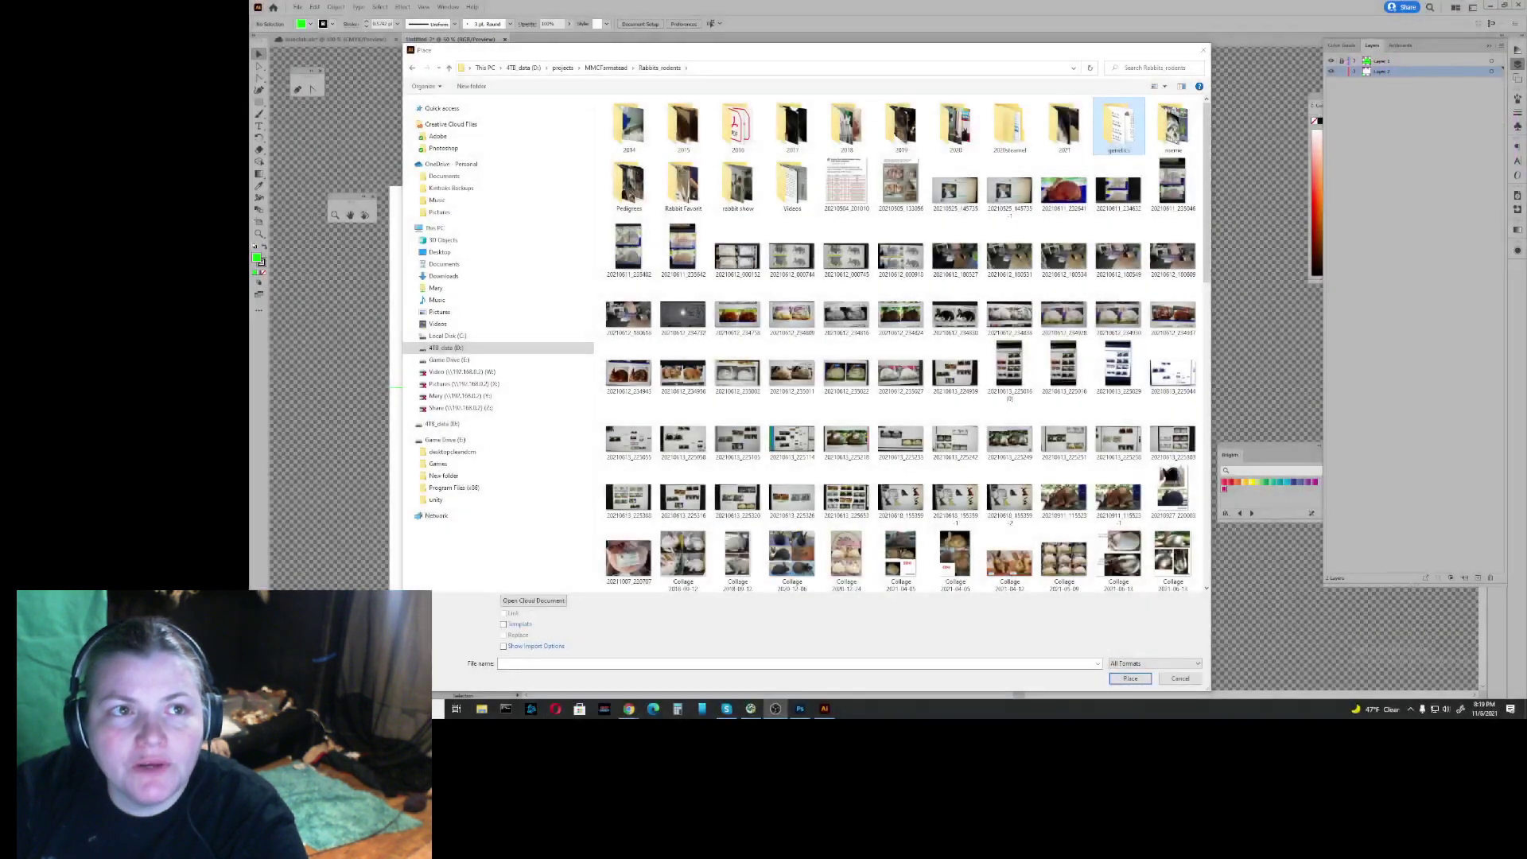
Step: Search the Rabbits_rodents, MMCFarmstead, projects and Pictures folders on the D: drive for a rabbit picture to place
click(1065, 195)
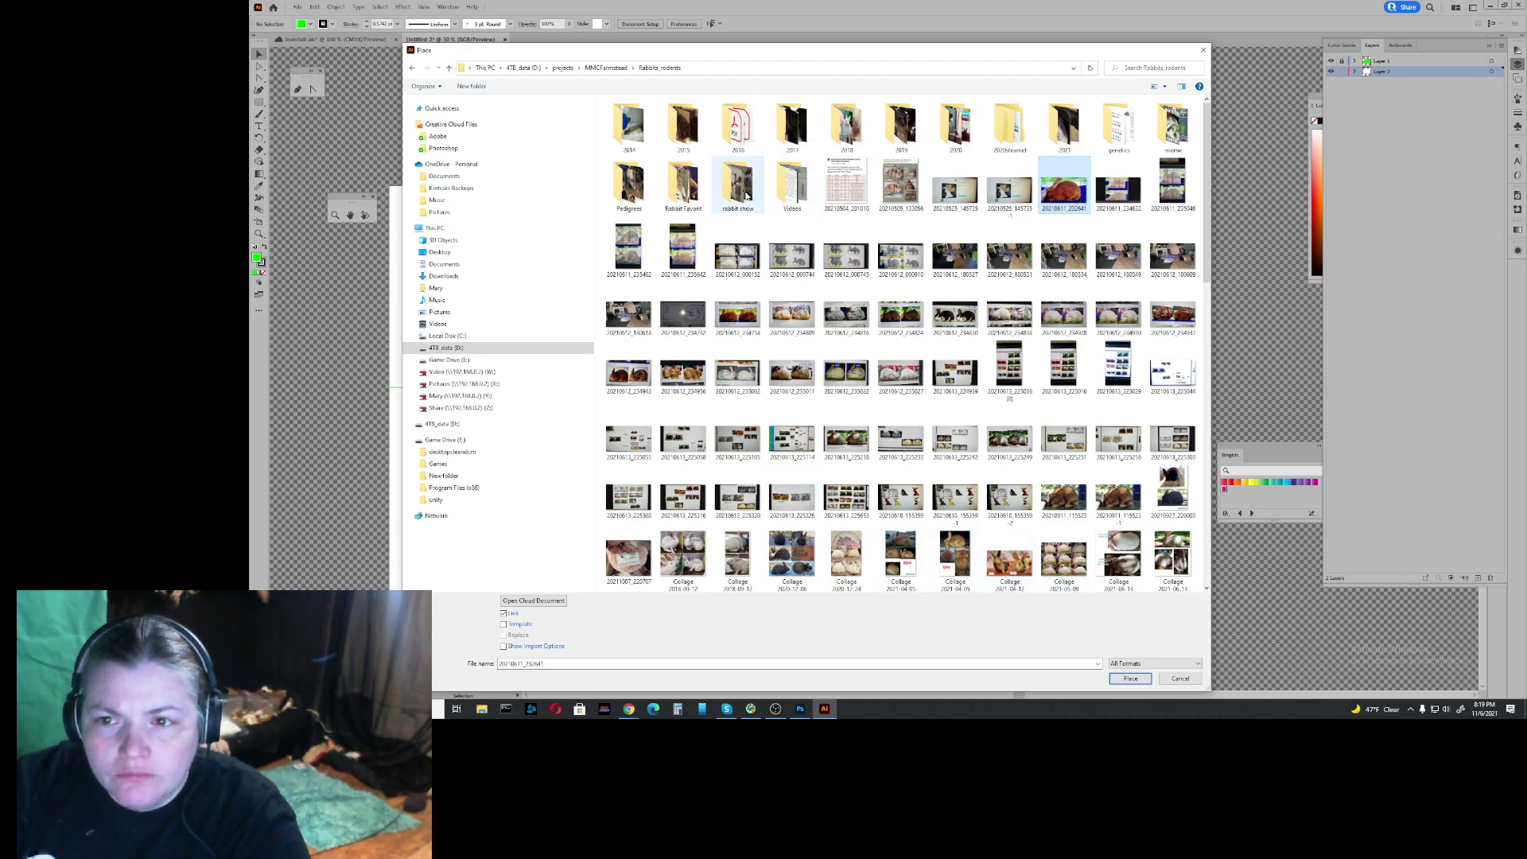
click(612, 71)
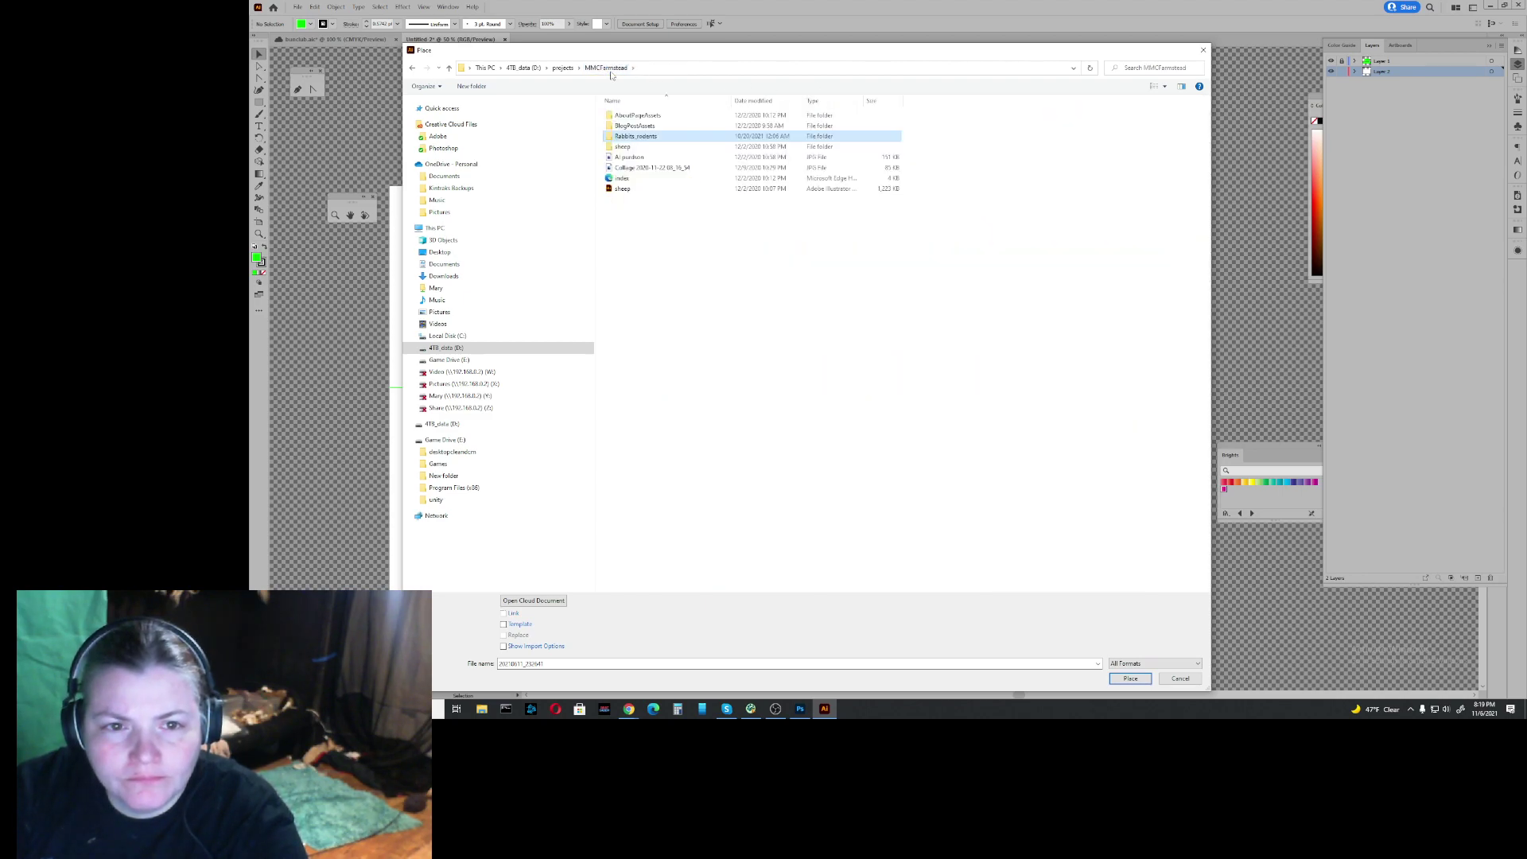
click(564, 69)
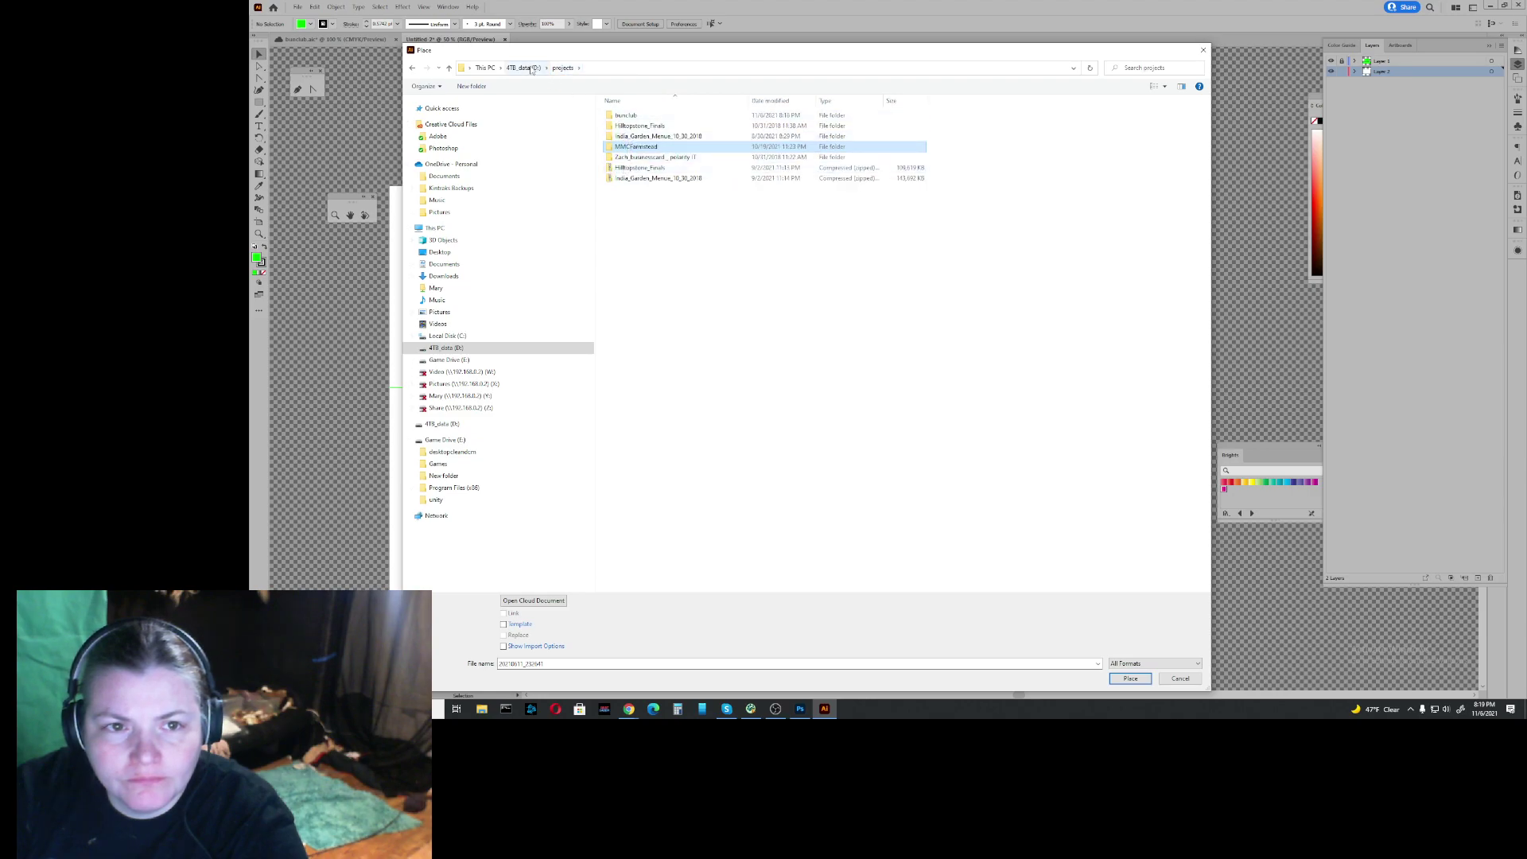
click(531, 68)
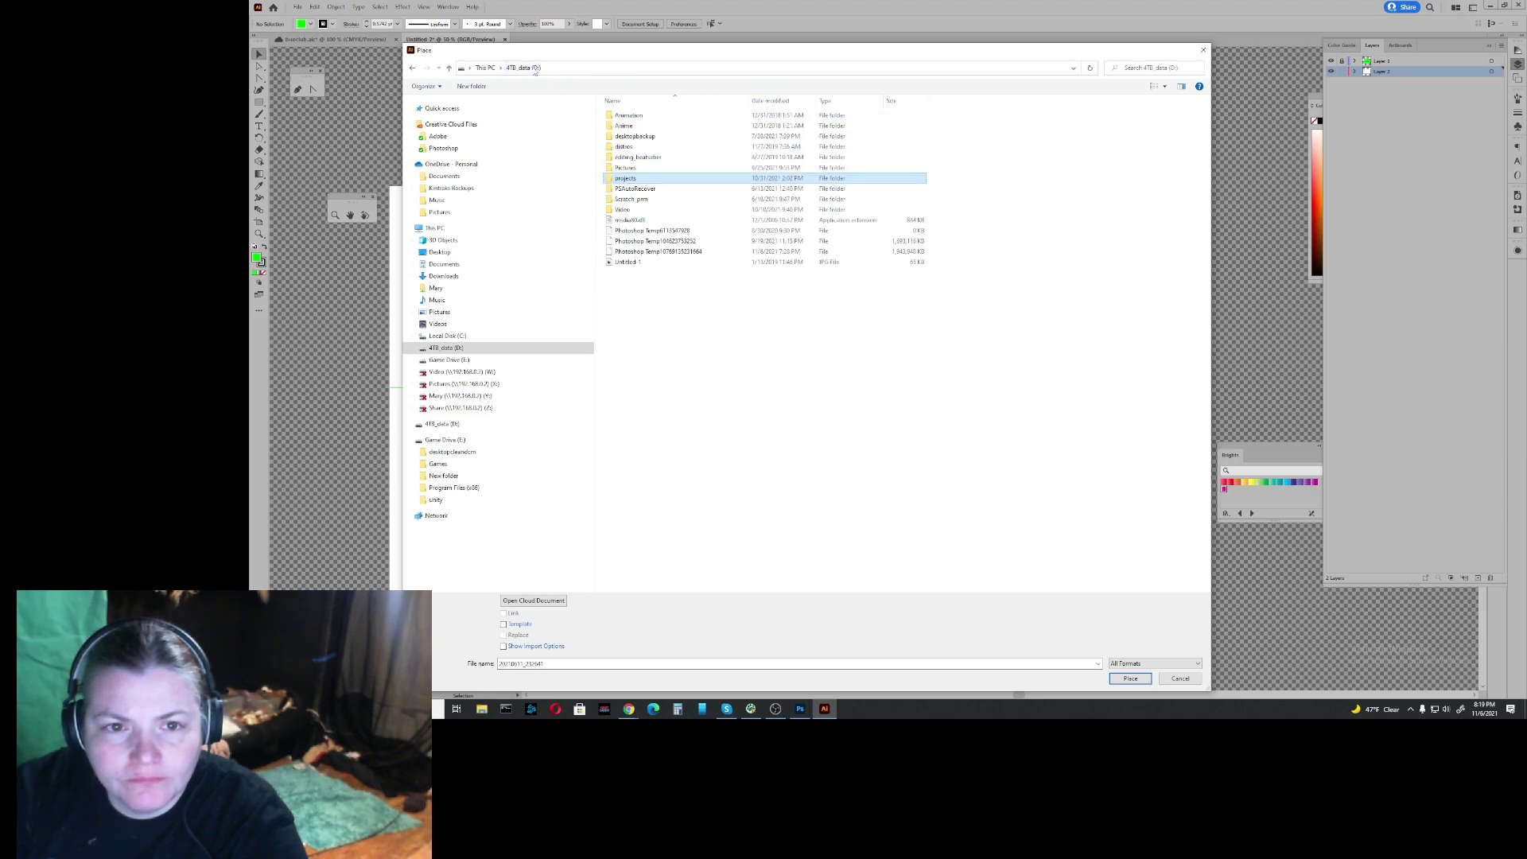
double_click(625, 169)
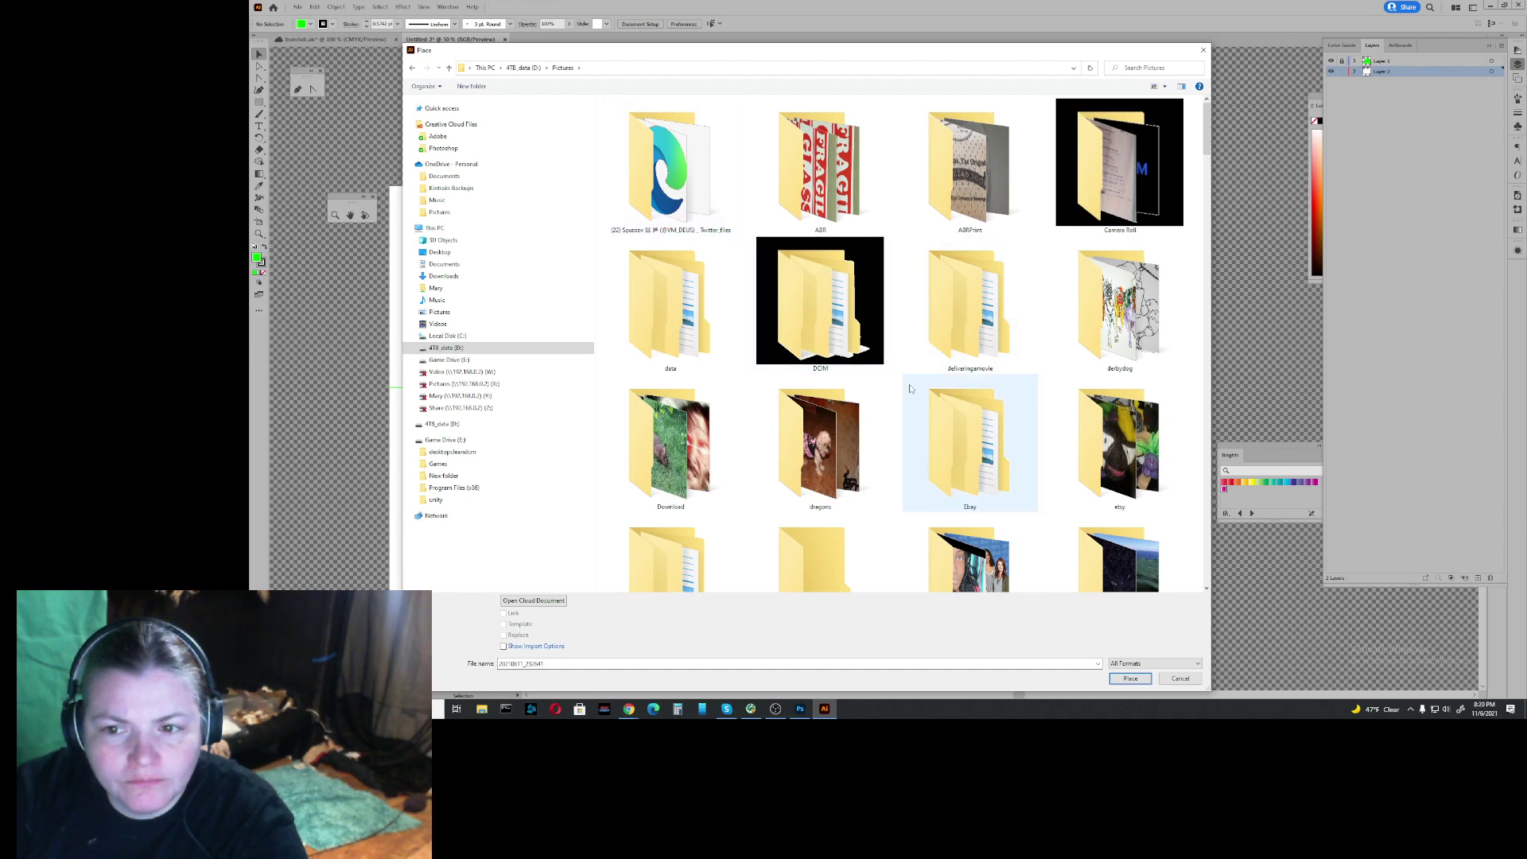
scroll(911, 395, down, 5)
scroll(911, 395, down, 3)
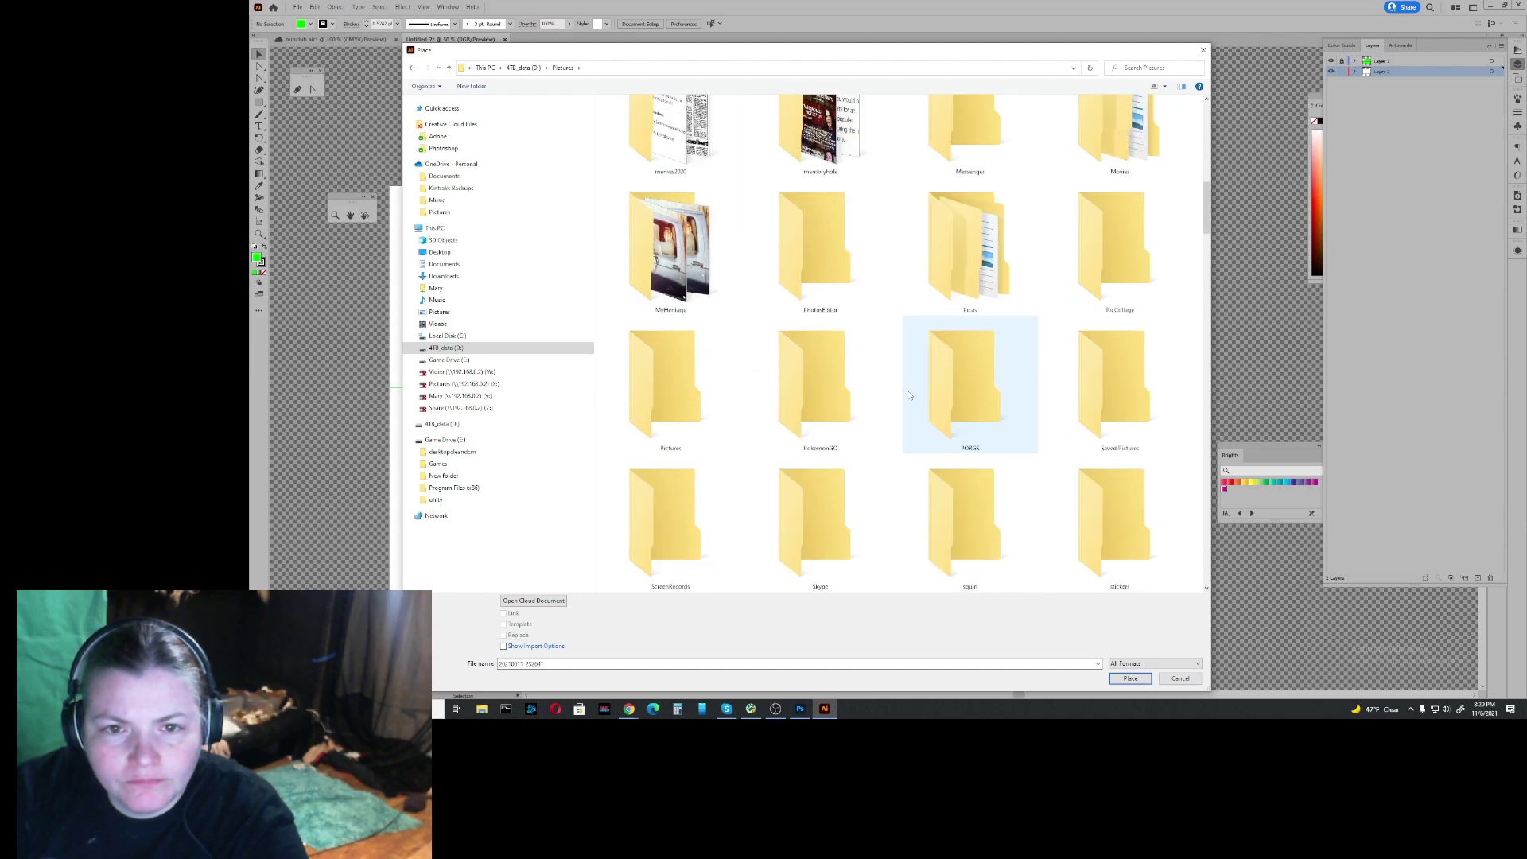
scroll(911, 395, down, 3)
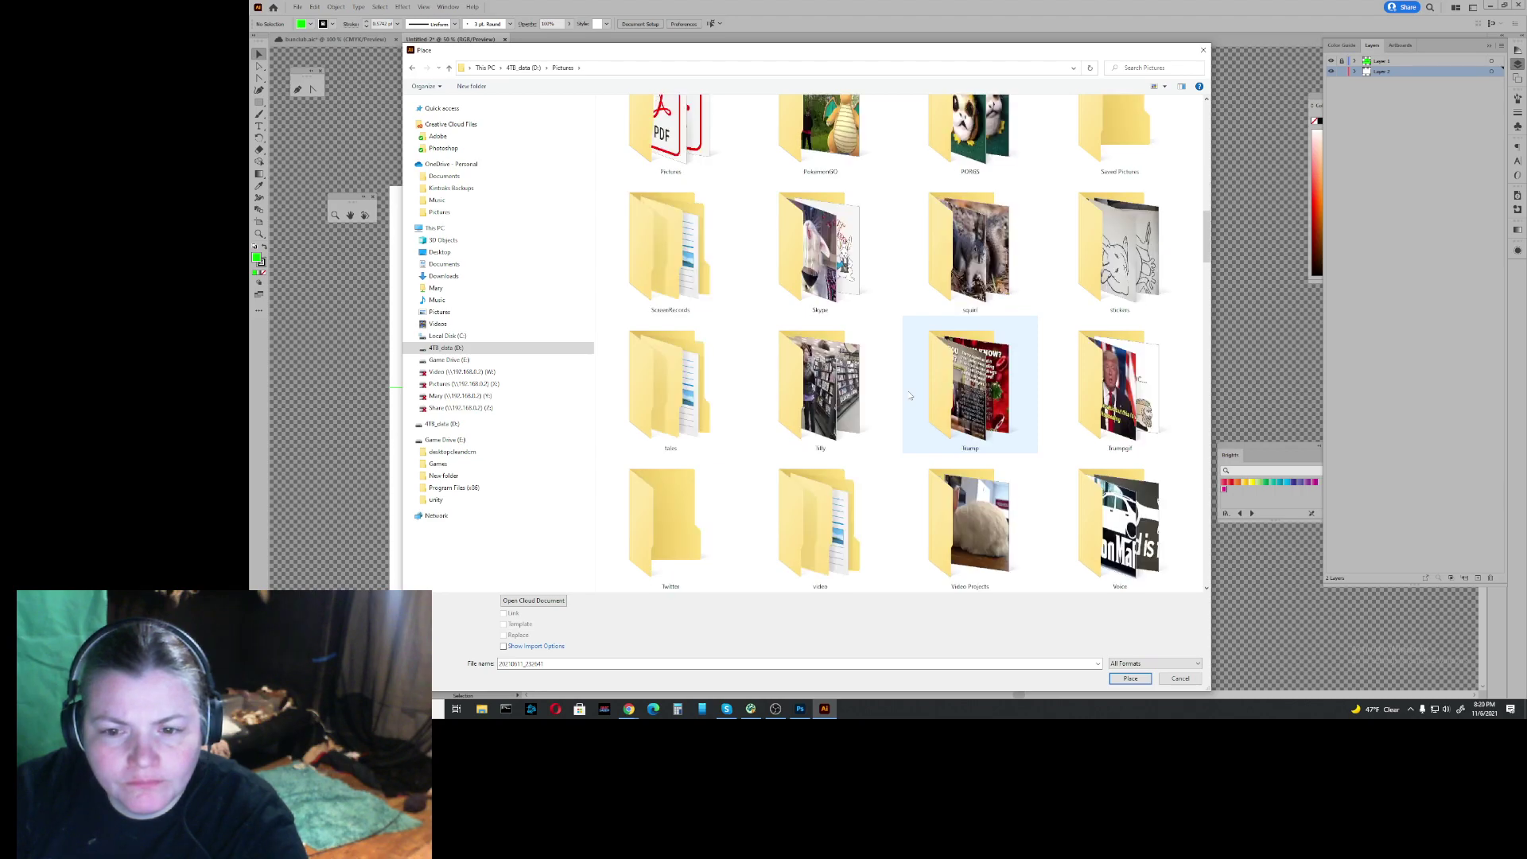
scroll(911, 395, down, 3)
scroll(911, 395, up, 14)
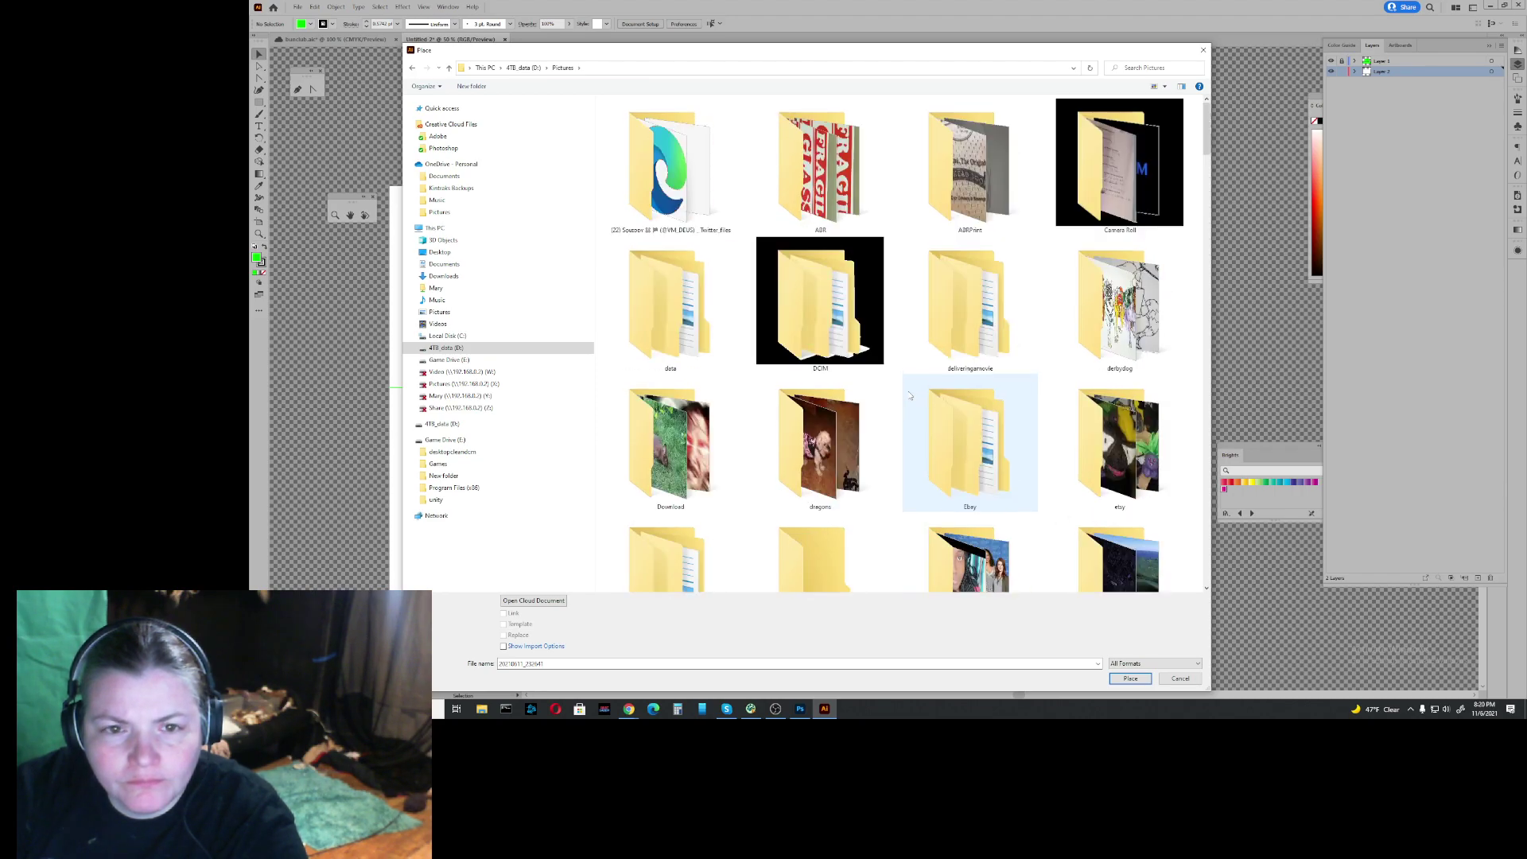
click(525, 67)
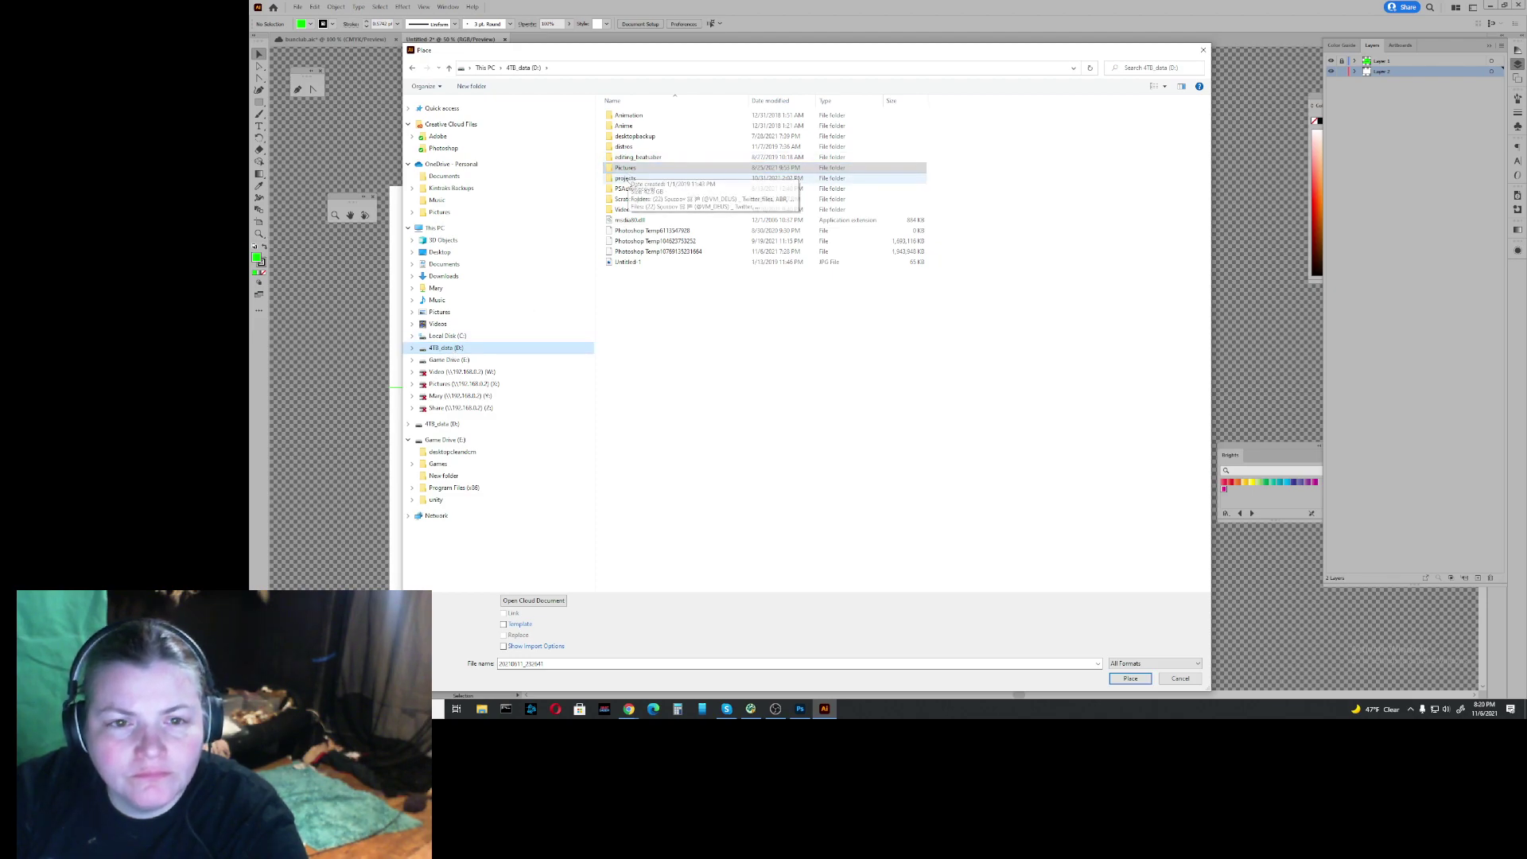
double_click(627, 179)
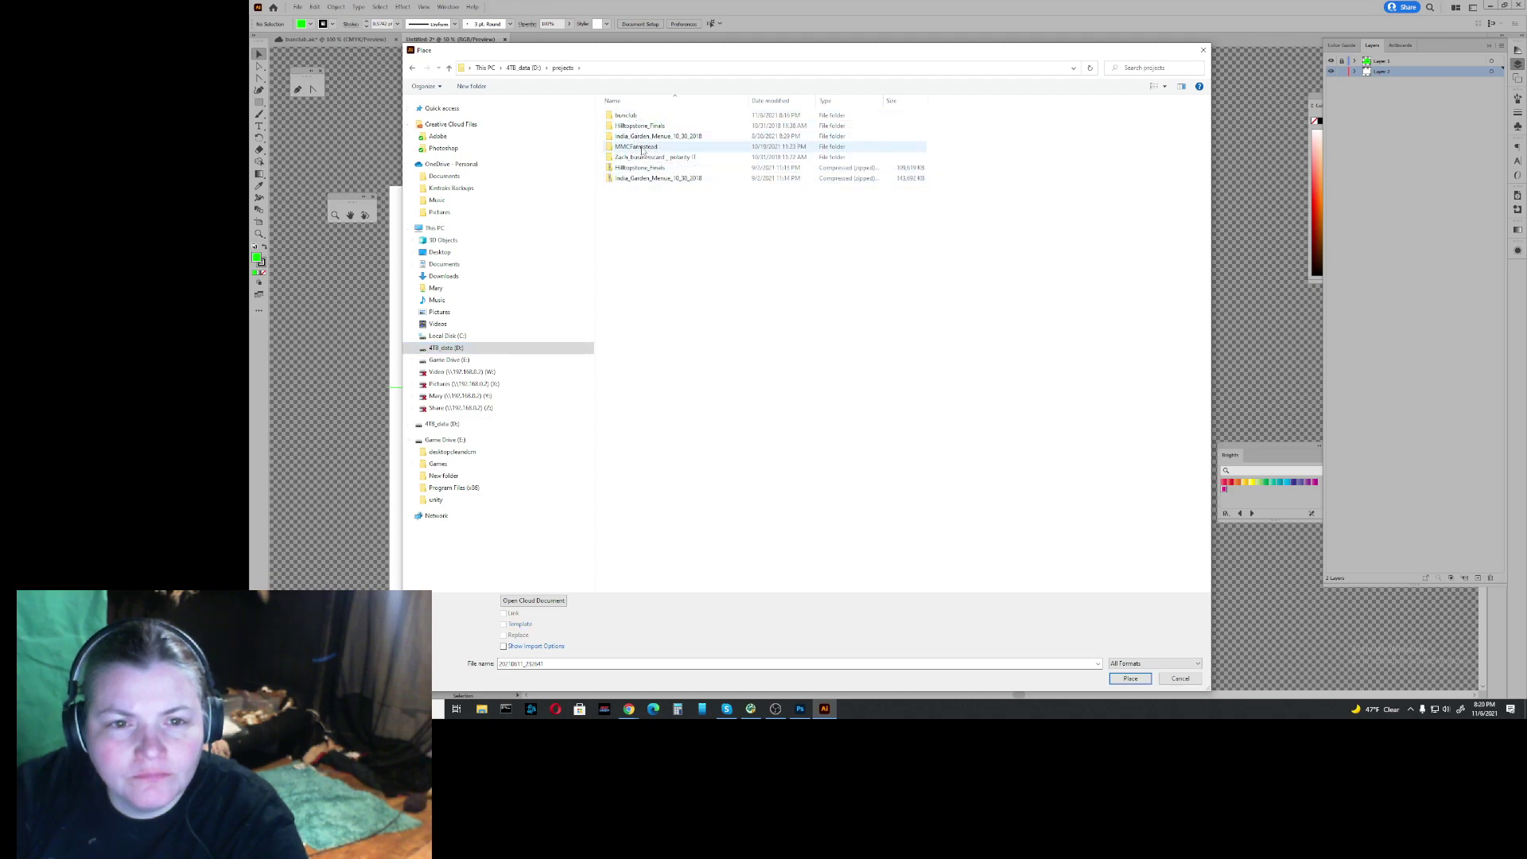
double_click(642, 148)
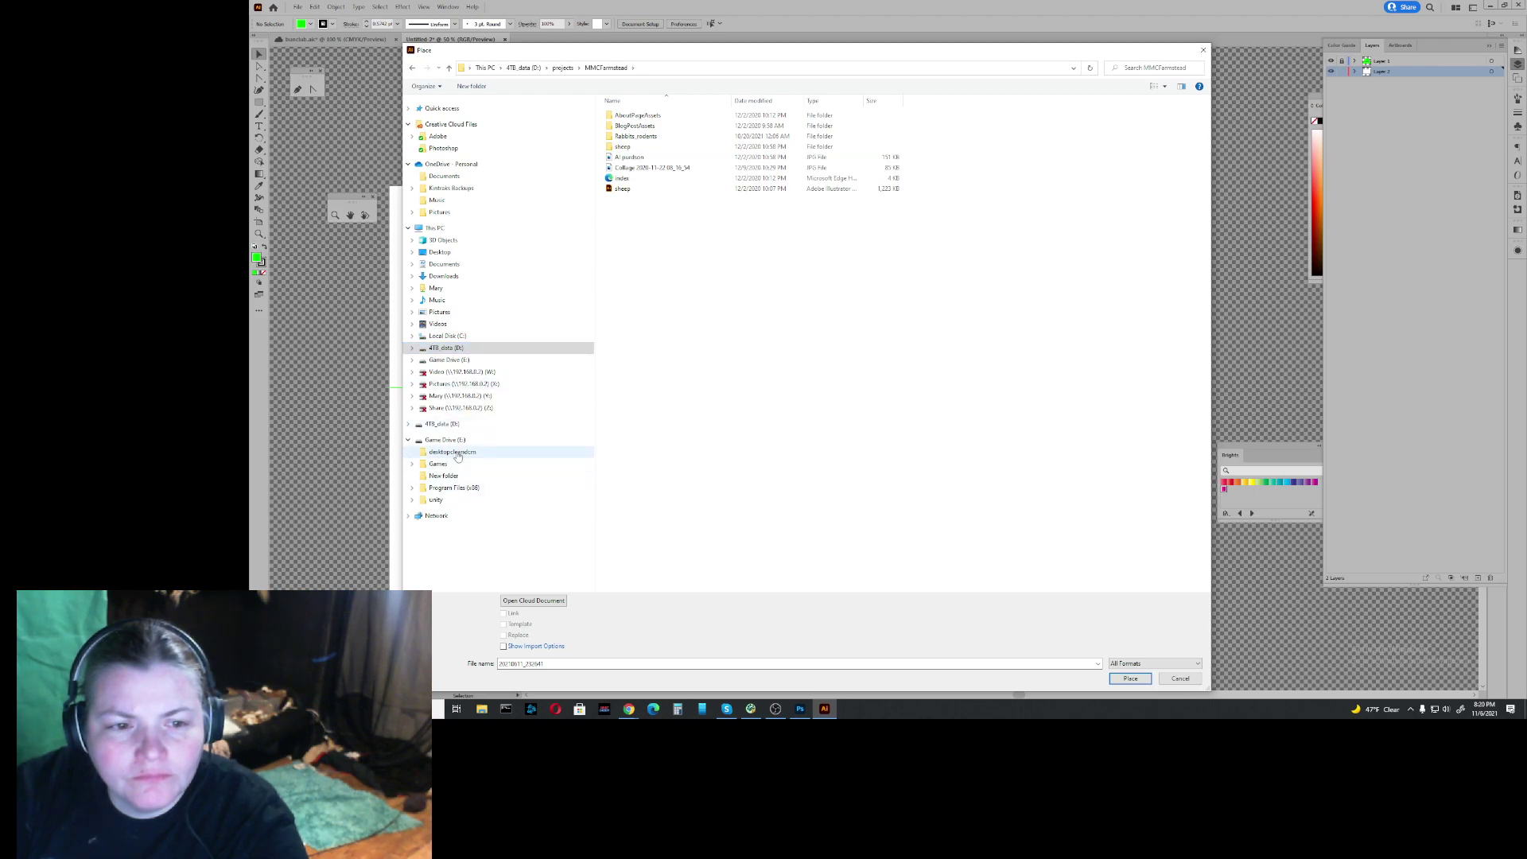
Step: Open the PNG subfolder of the Pedigrees colors folder, reached through the frequently used jpg folder
click(443, 108)
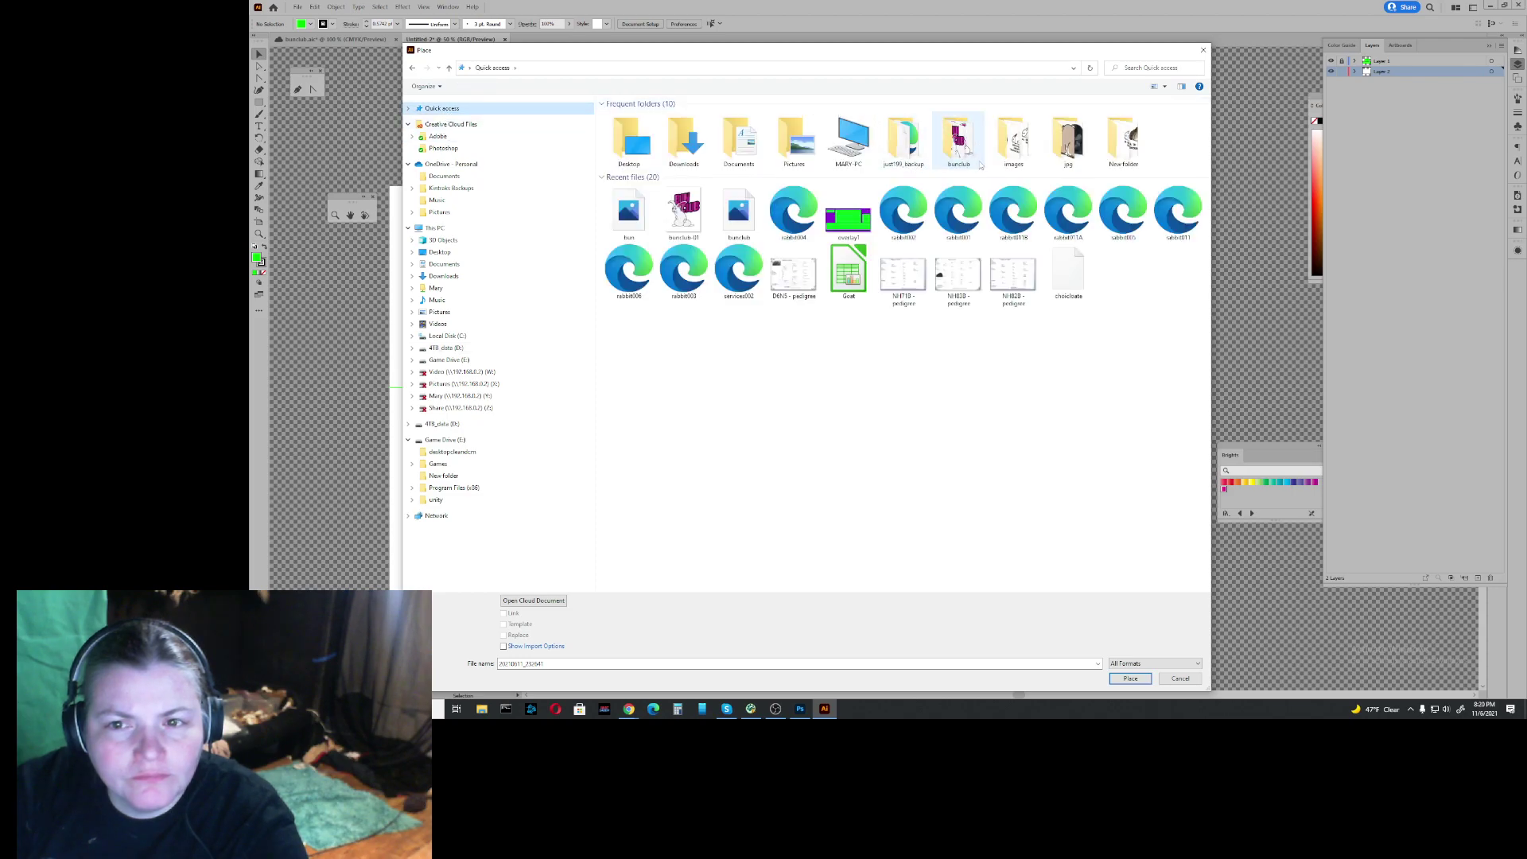
double_click(1069, 142)
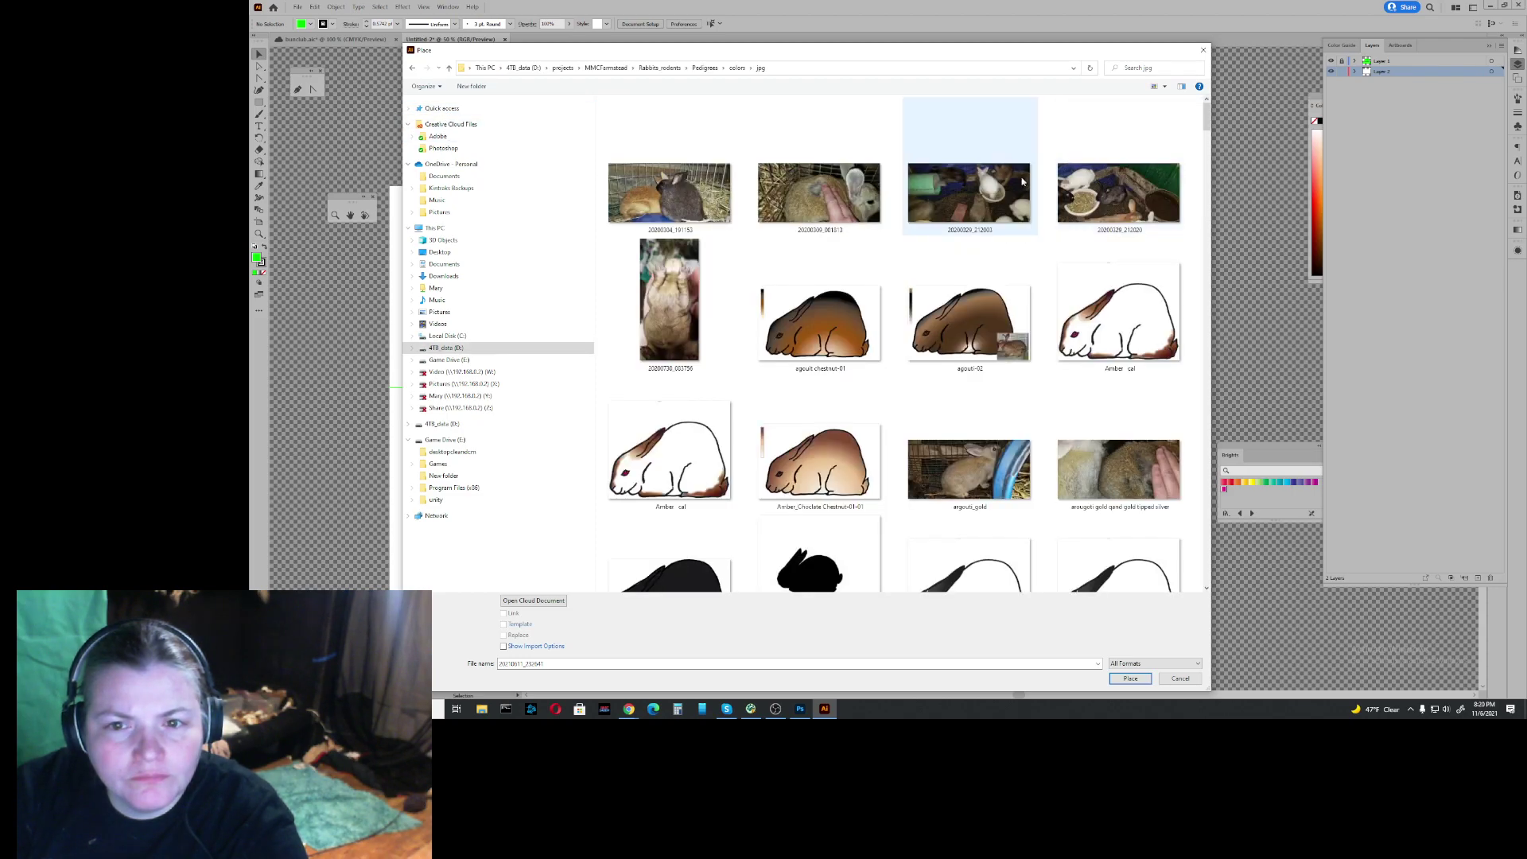
click(738, 68)
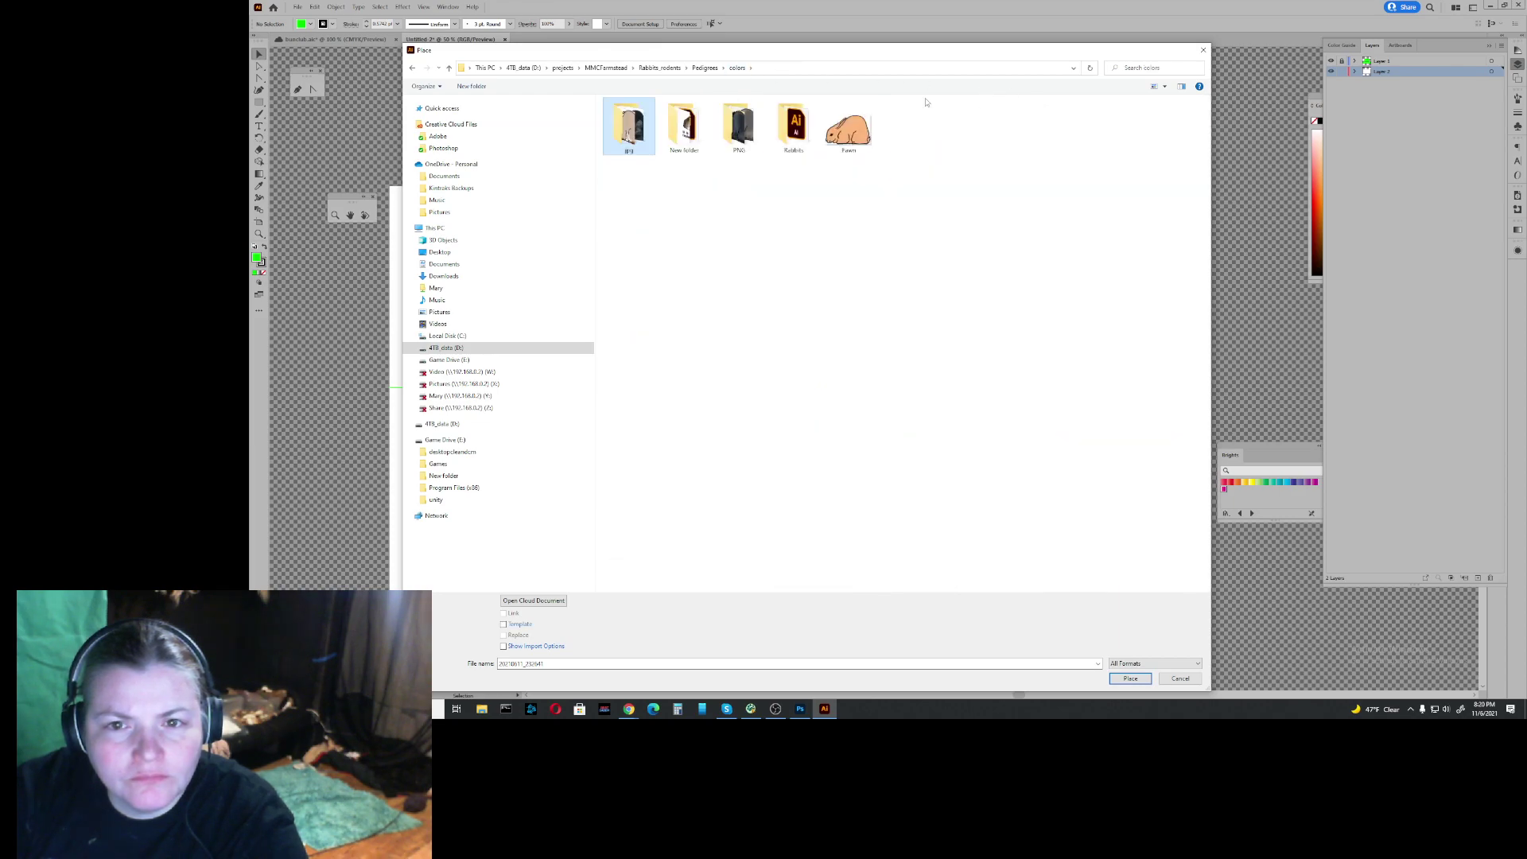
double_click(752, 140)
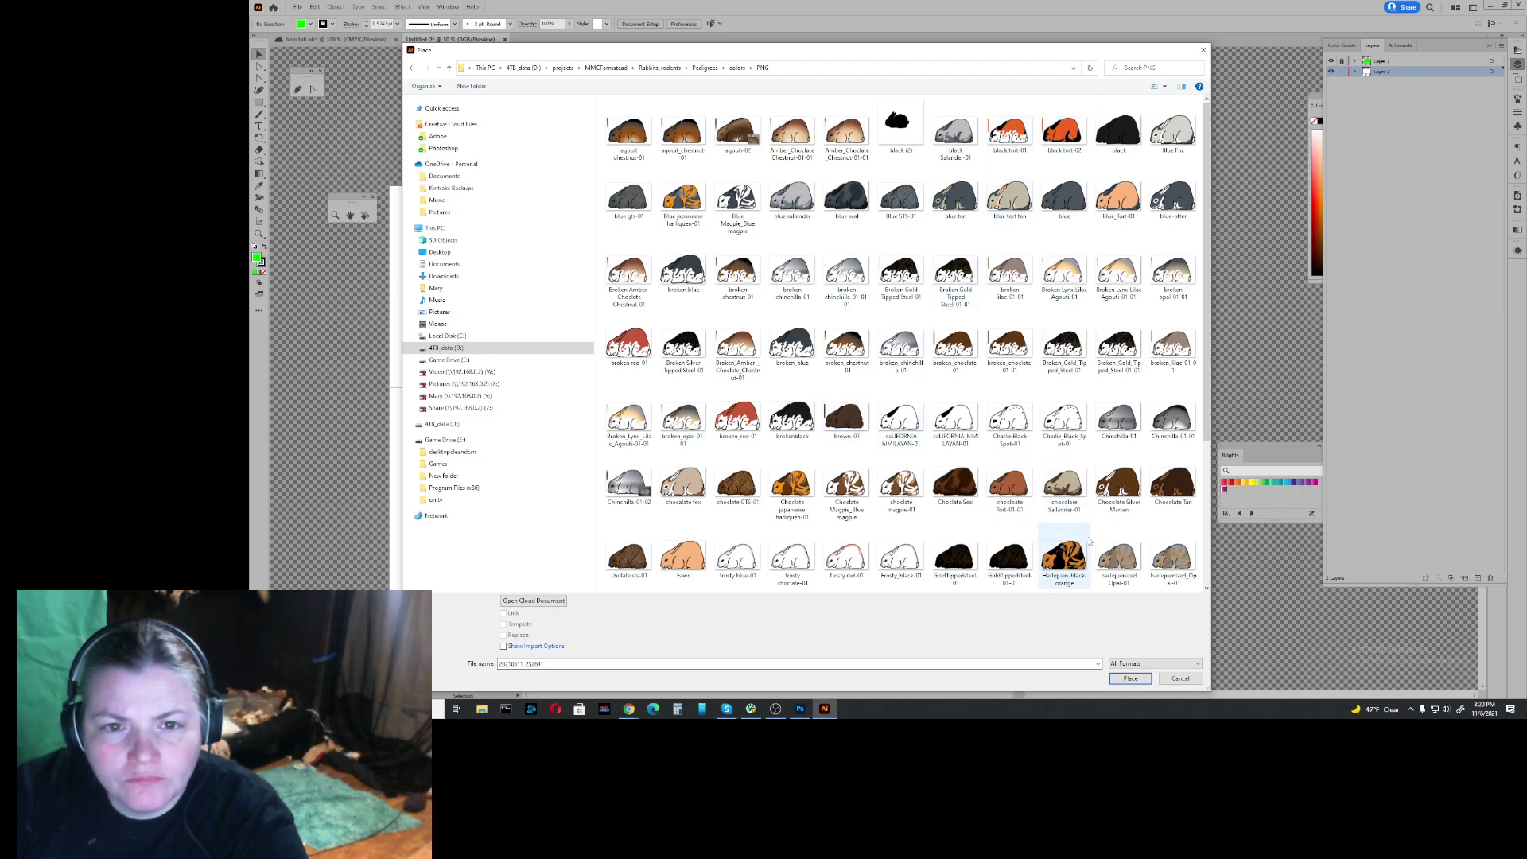
Step: Place the broken Japanese rabbit image with orange and black patches on the white area beside the upper green rectangle
scroll(1066, 483, down, 3)
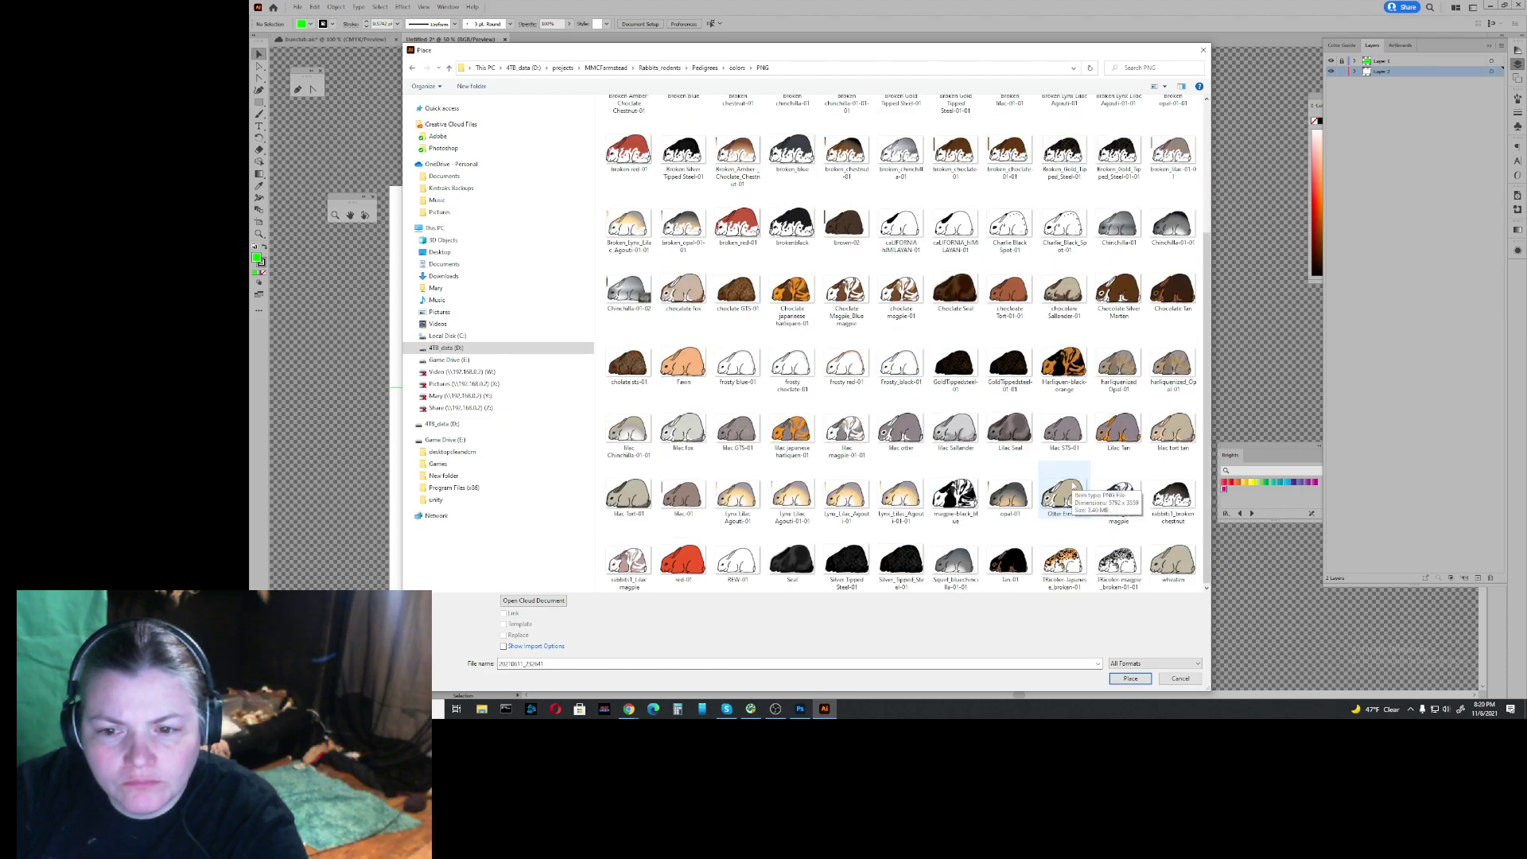
click(1064, 561)
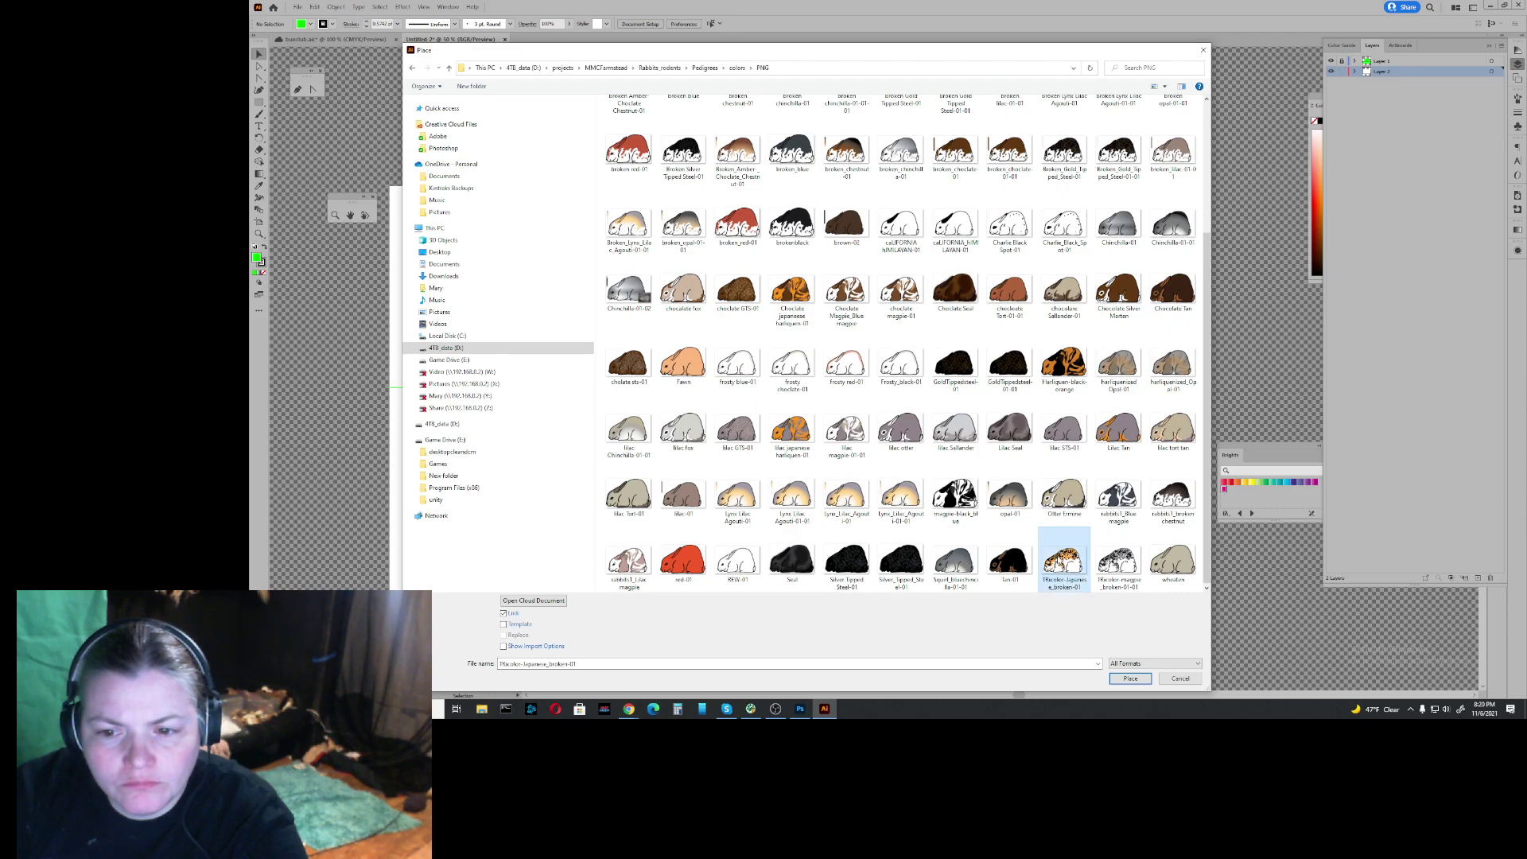
click(1132, 680)
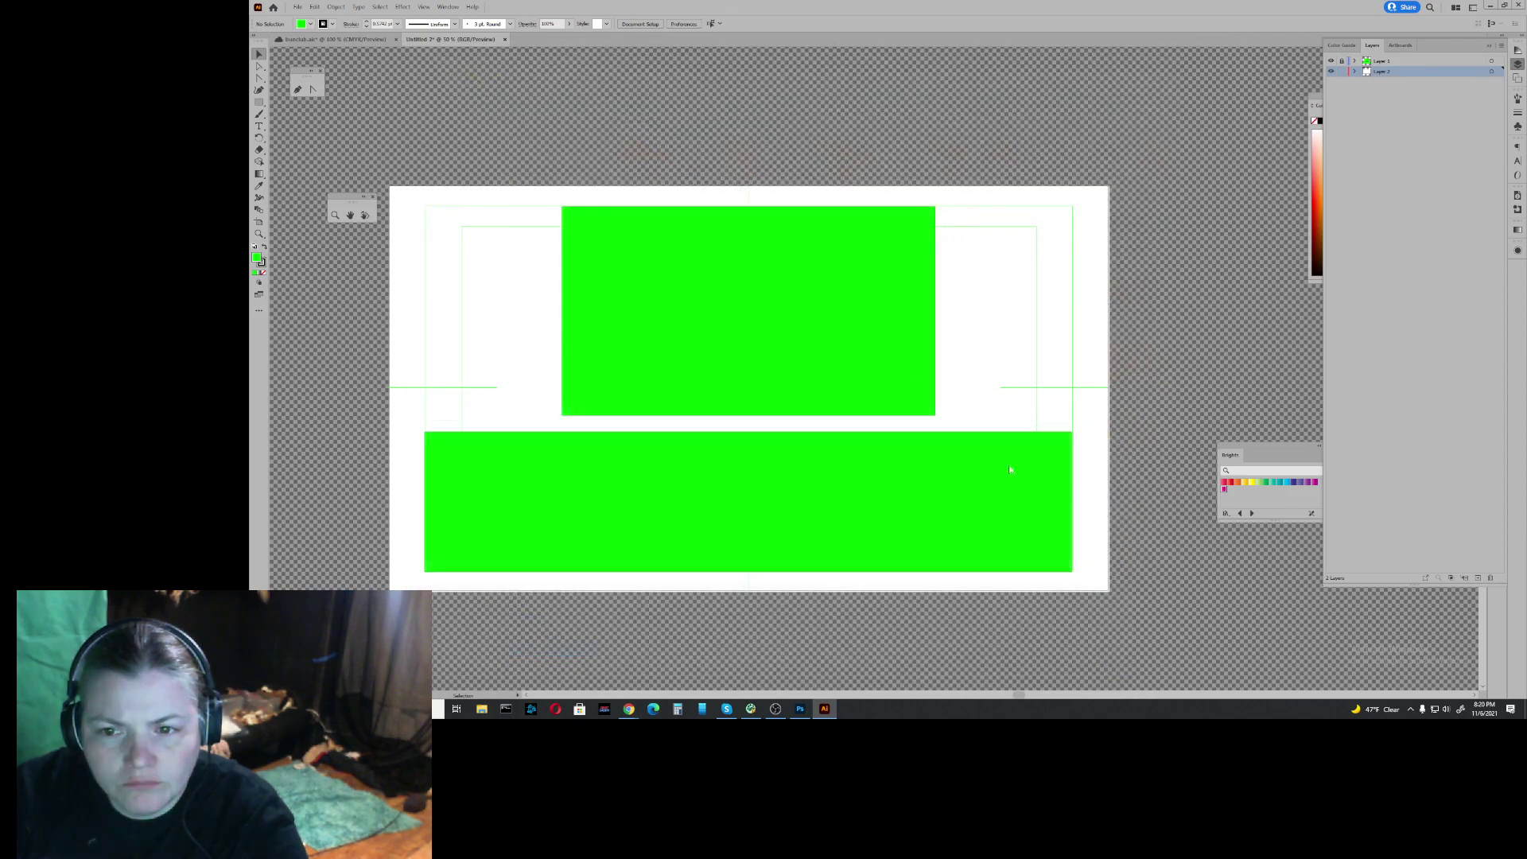
drag(957, 344, 1046, 419)
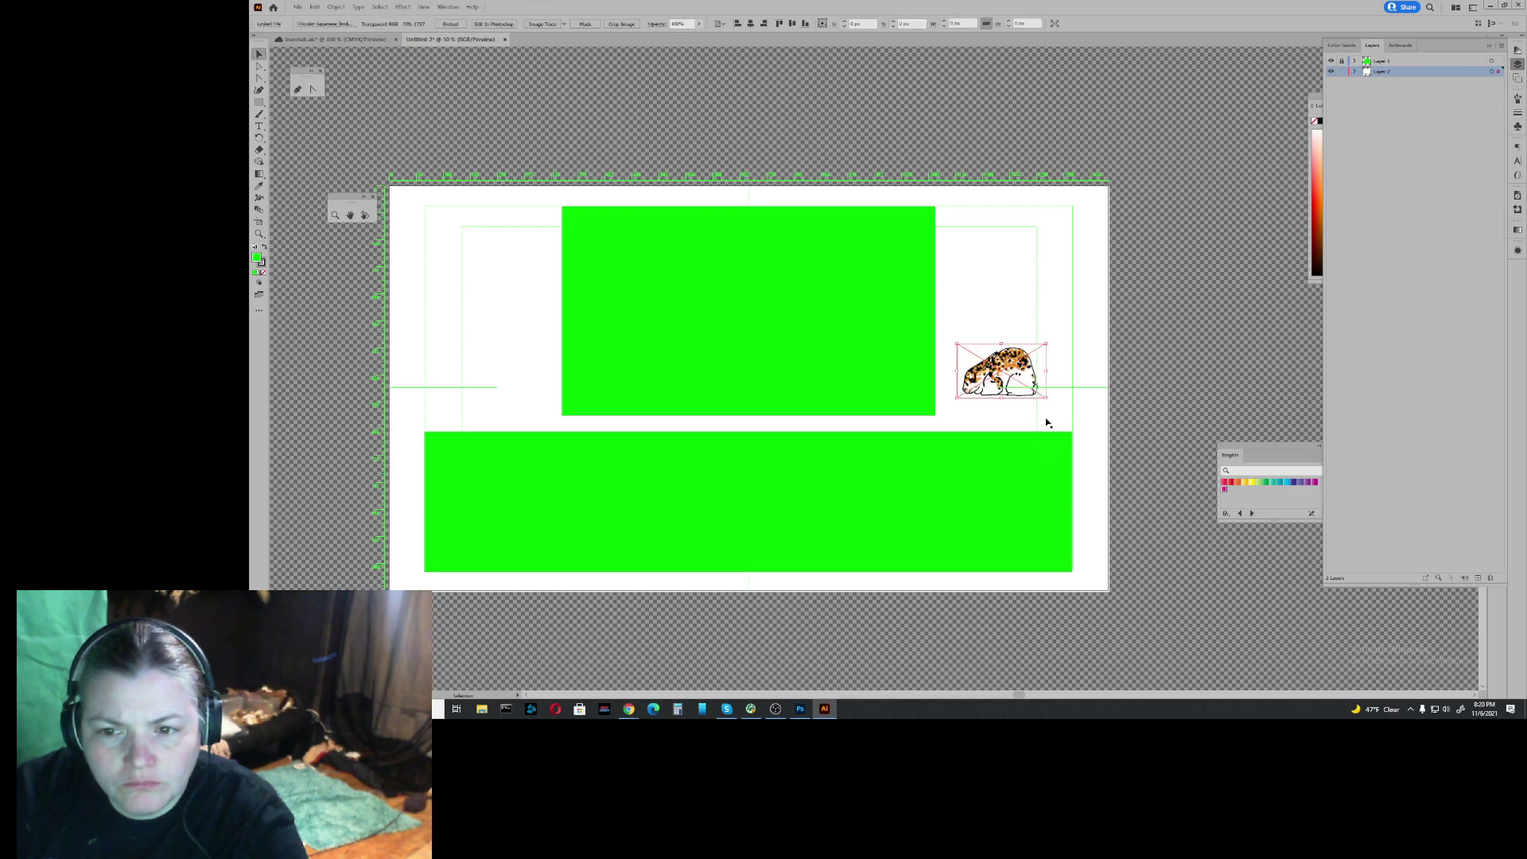
Step: Place the Harliquen black-orange rabbit image from the PNG folder above the broken Japanese rabbit, beside the upper green rectangle
click(297, 8)
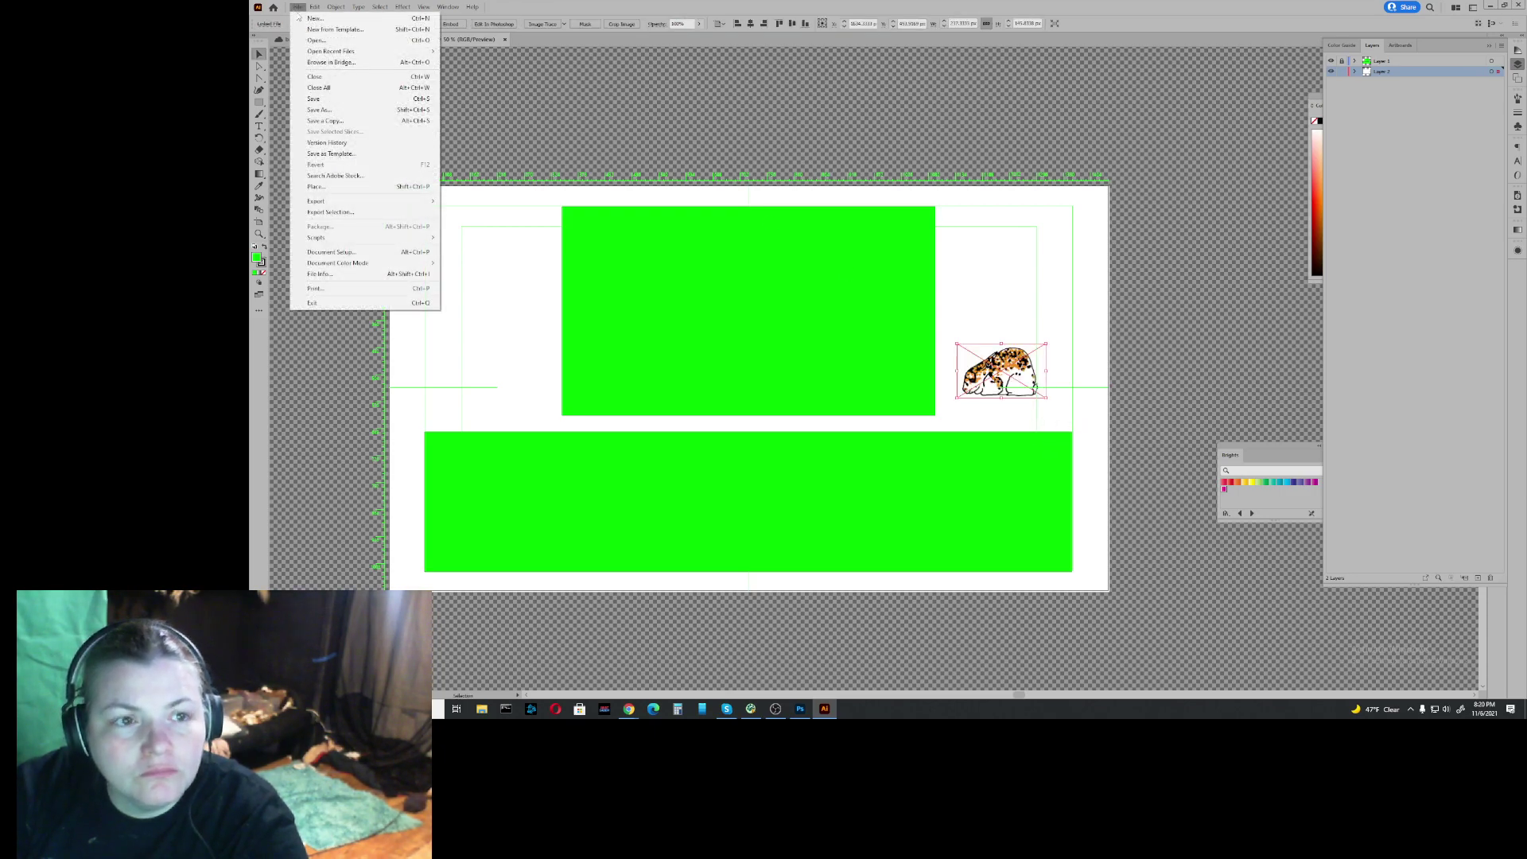
click(334, 187)
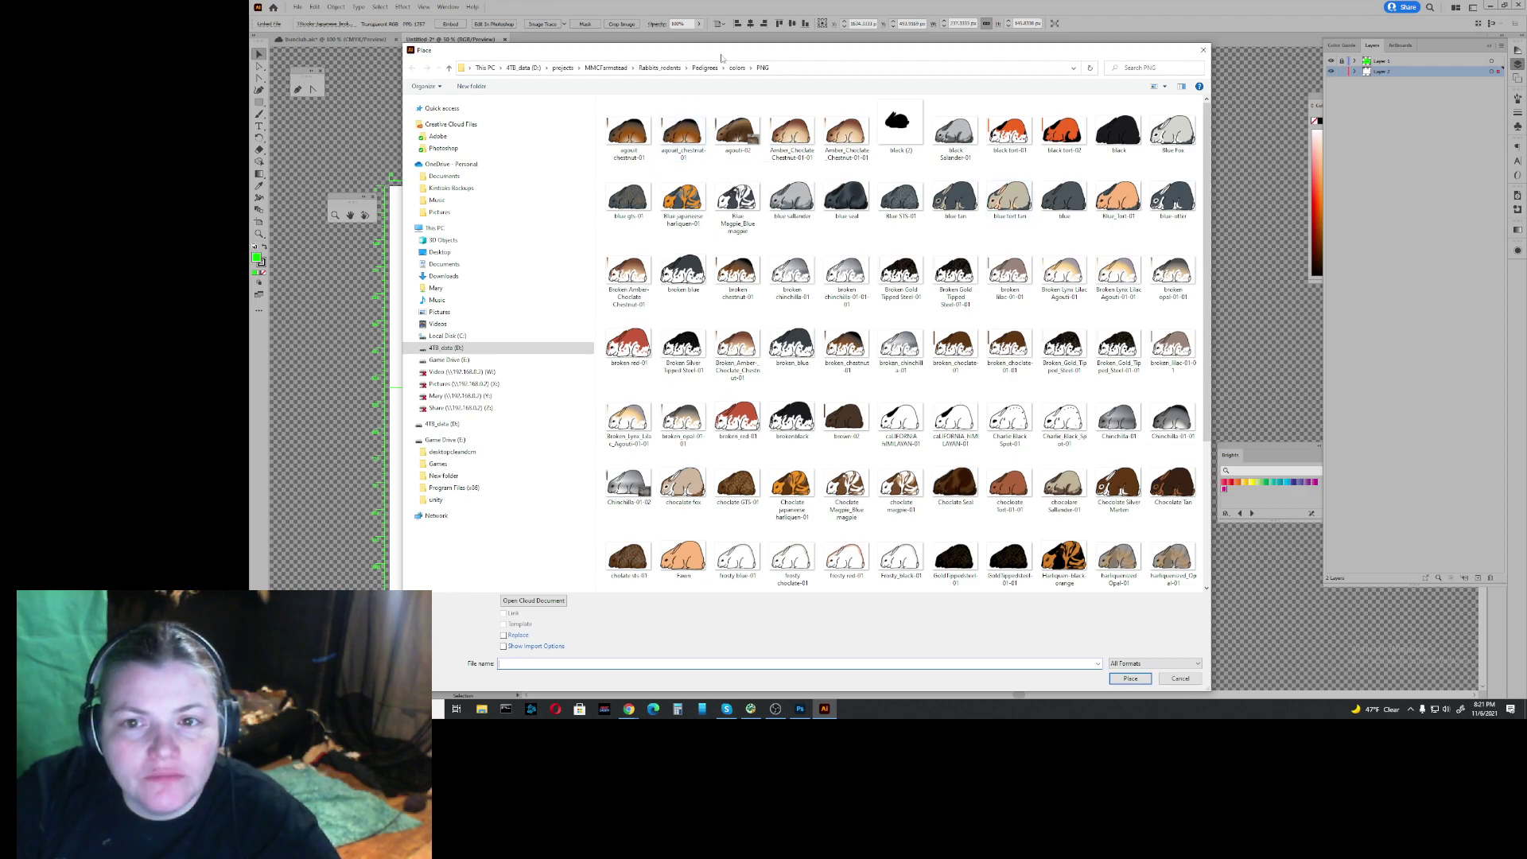
drag(1207, 391, 1207, 449)
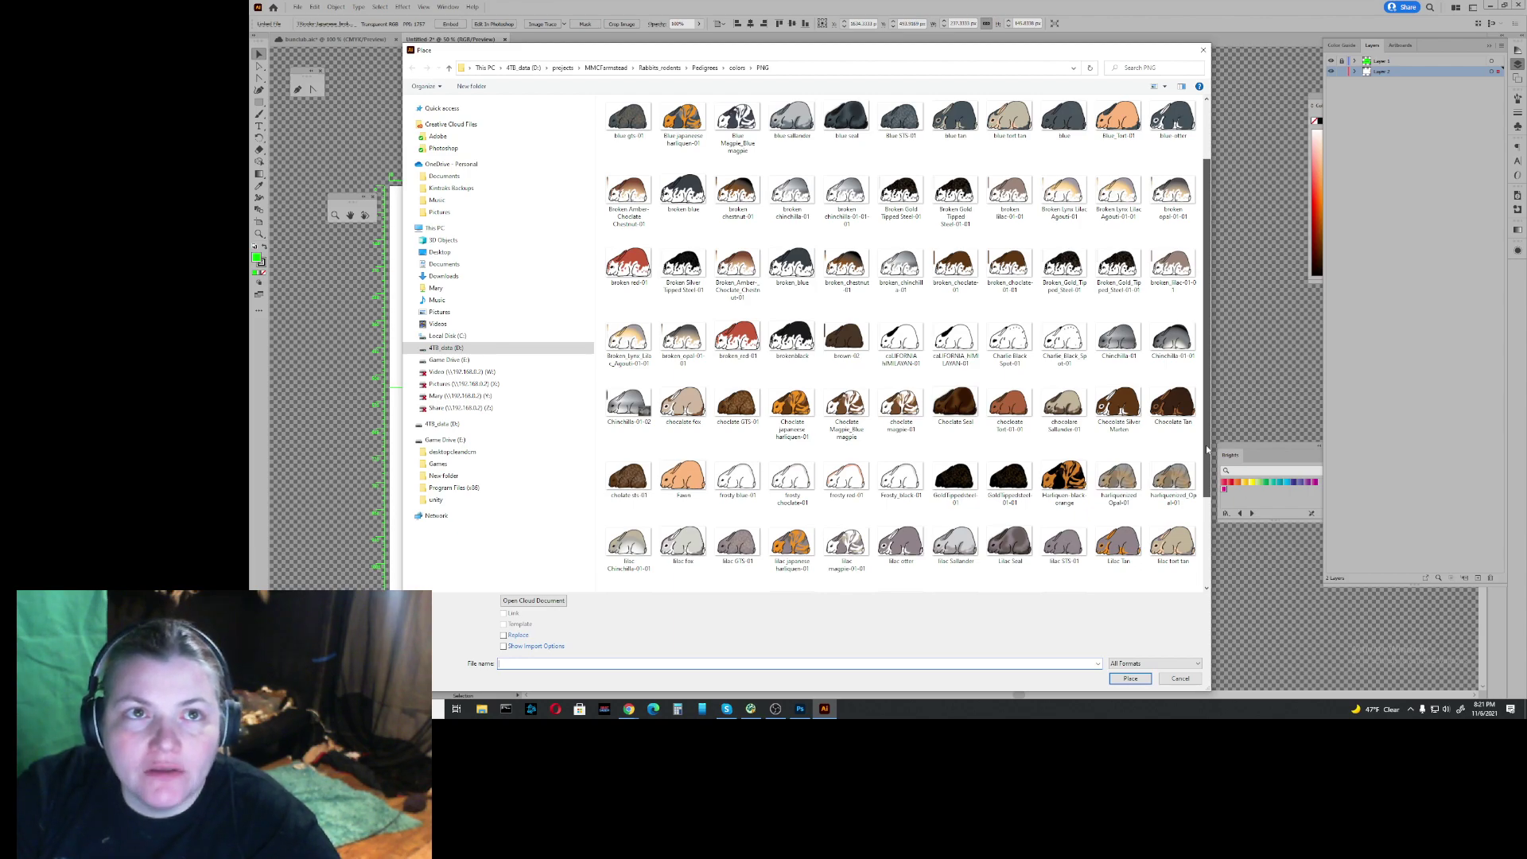
scroll(1206, 451, down, 3)
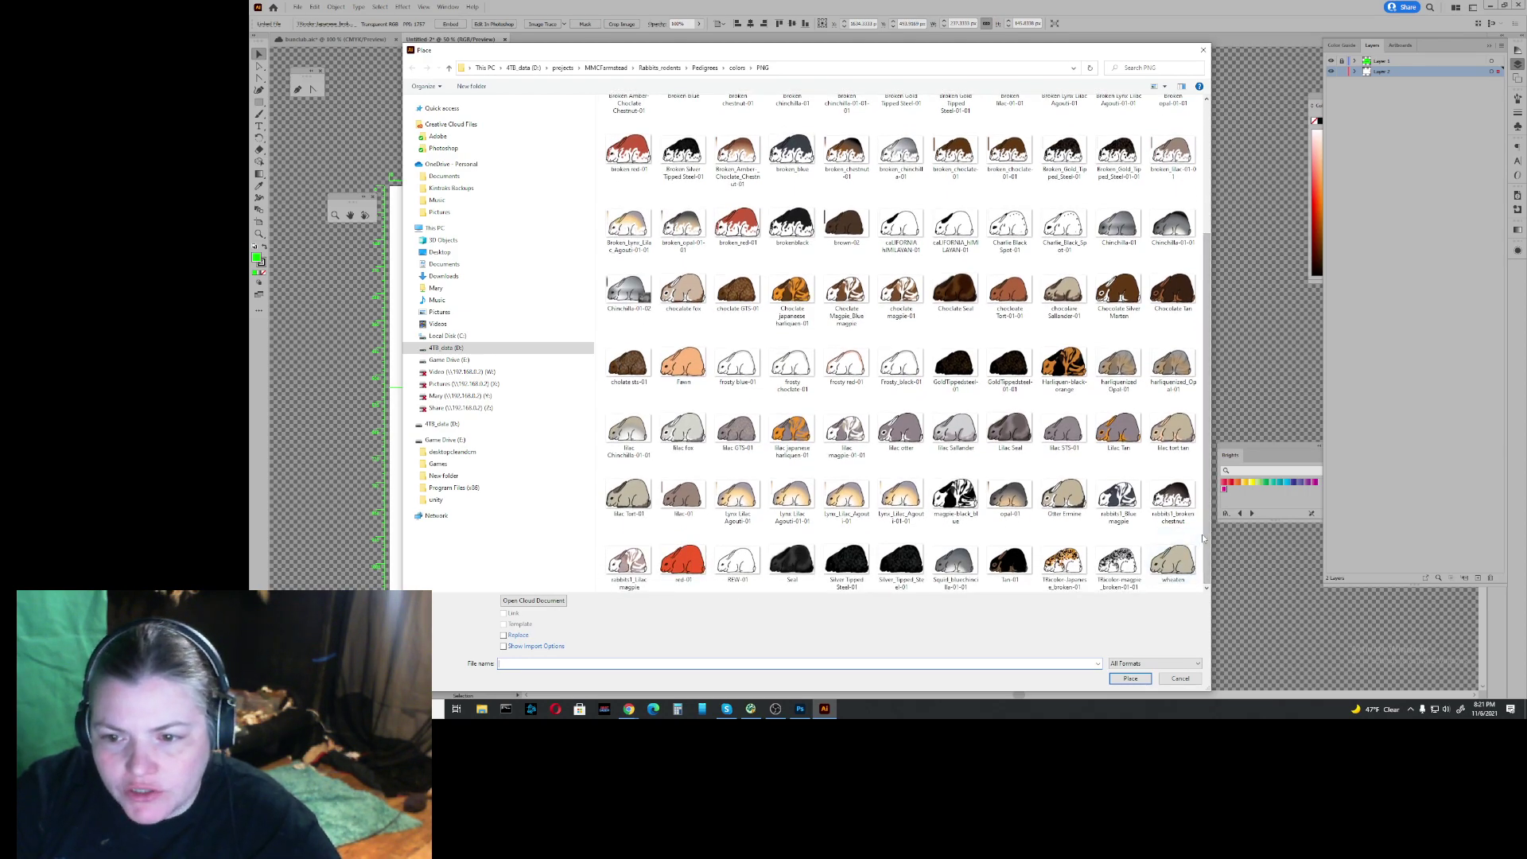
scroll(1206, 540, up, 2)
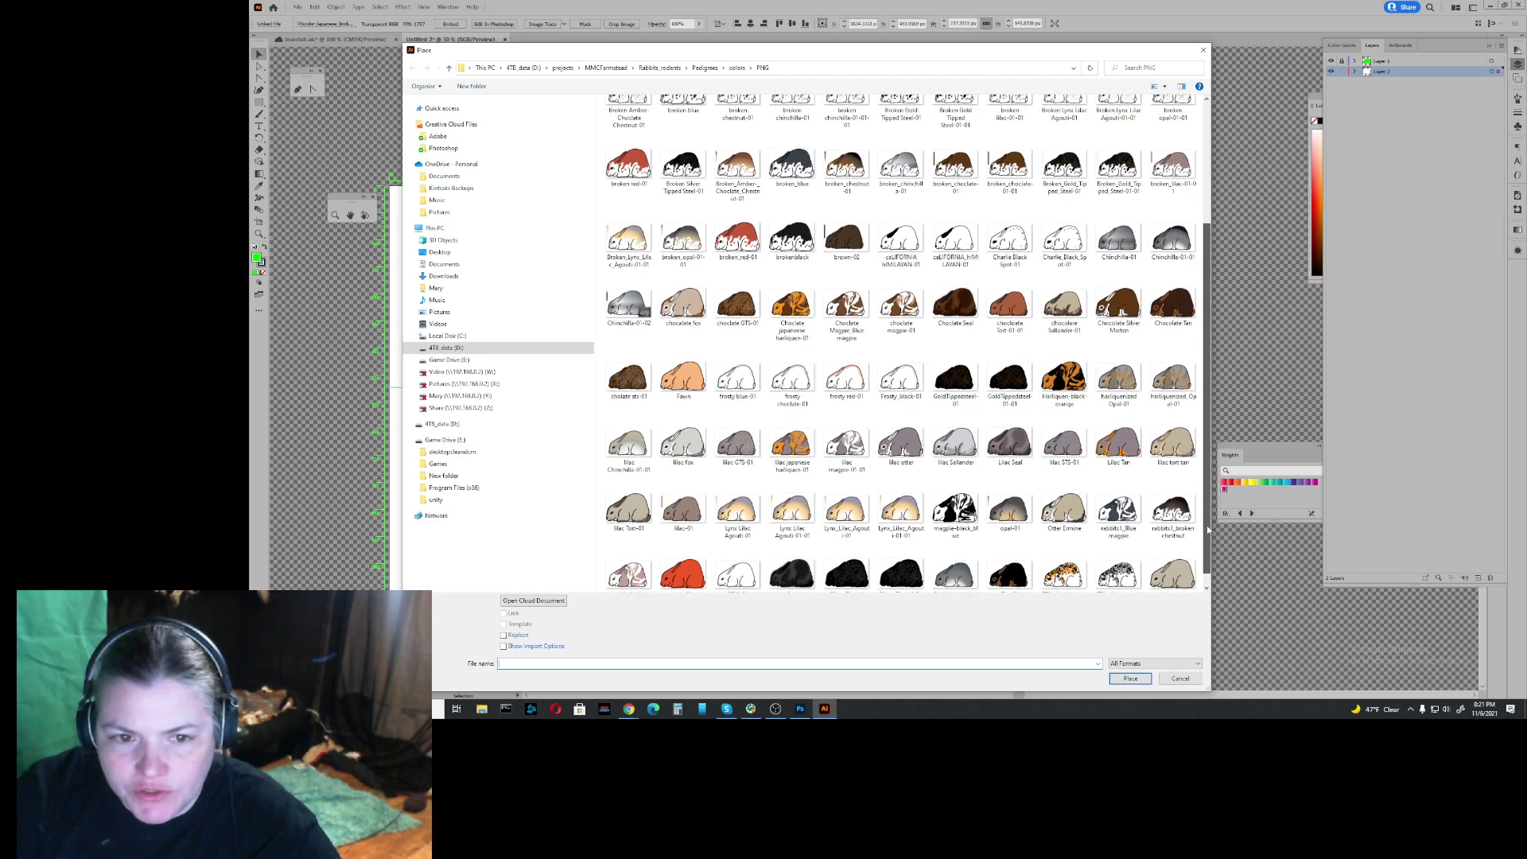
scroll(1208, 475, up, 2)
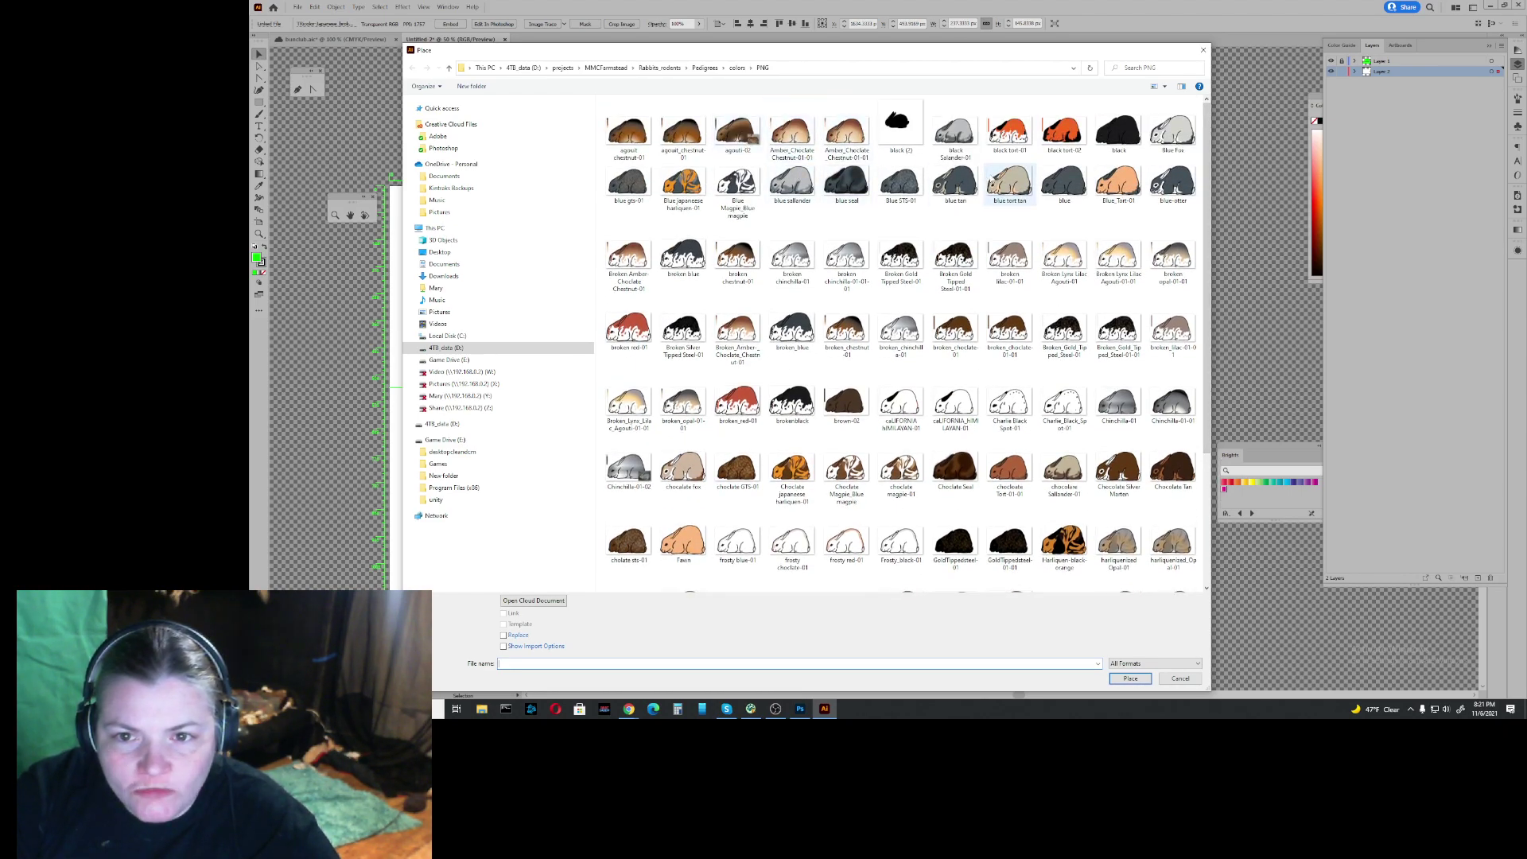
click(1070, 187)
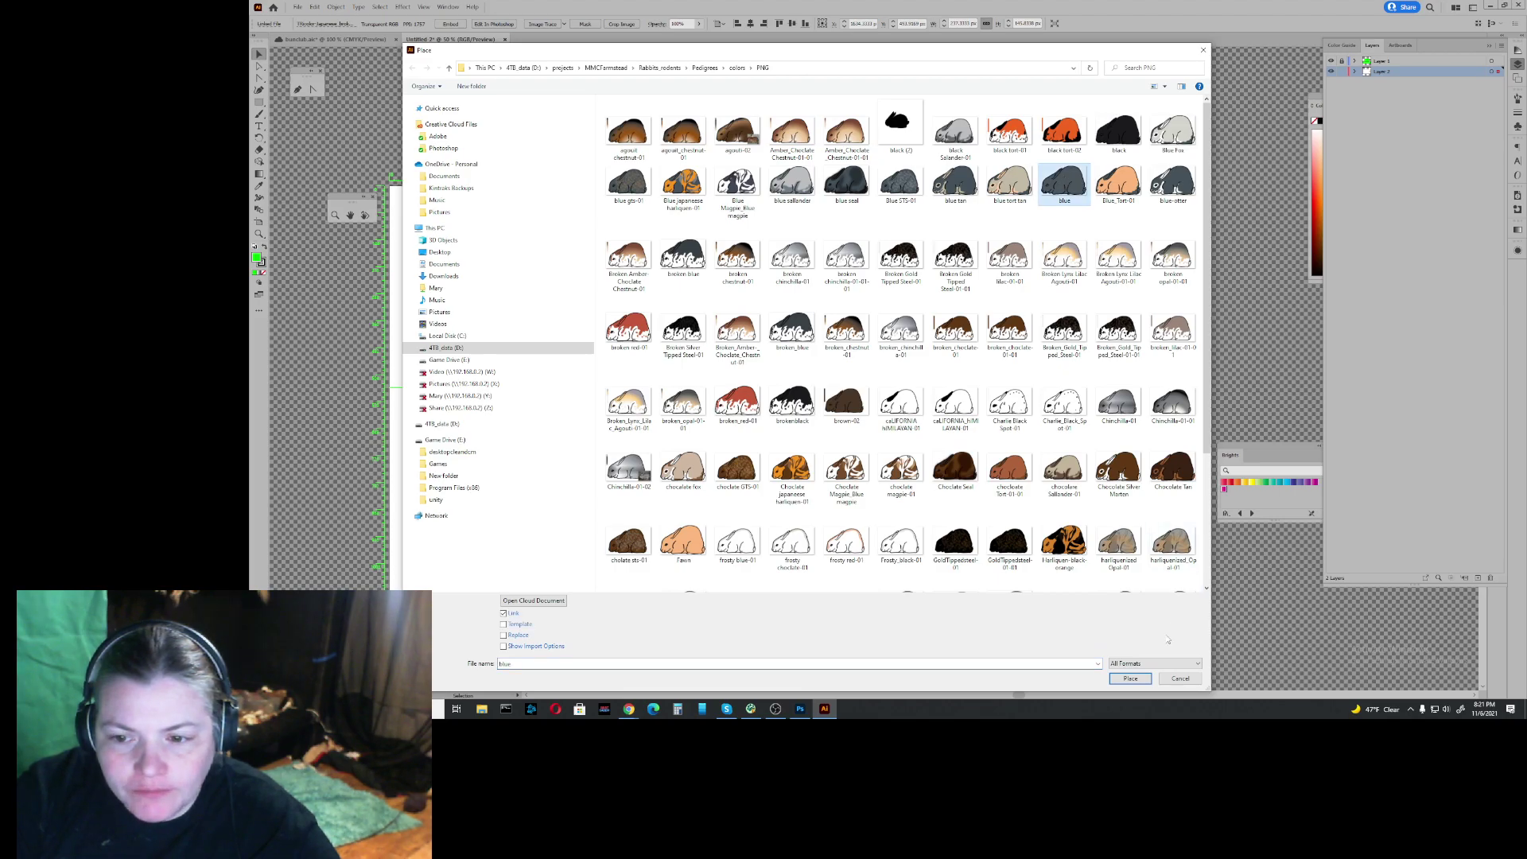
click(1064, 542)
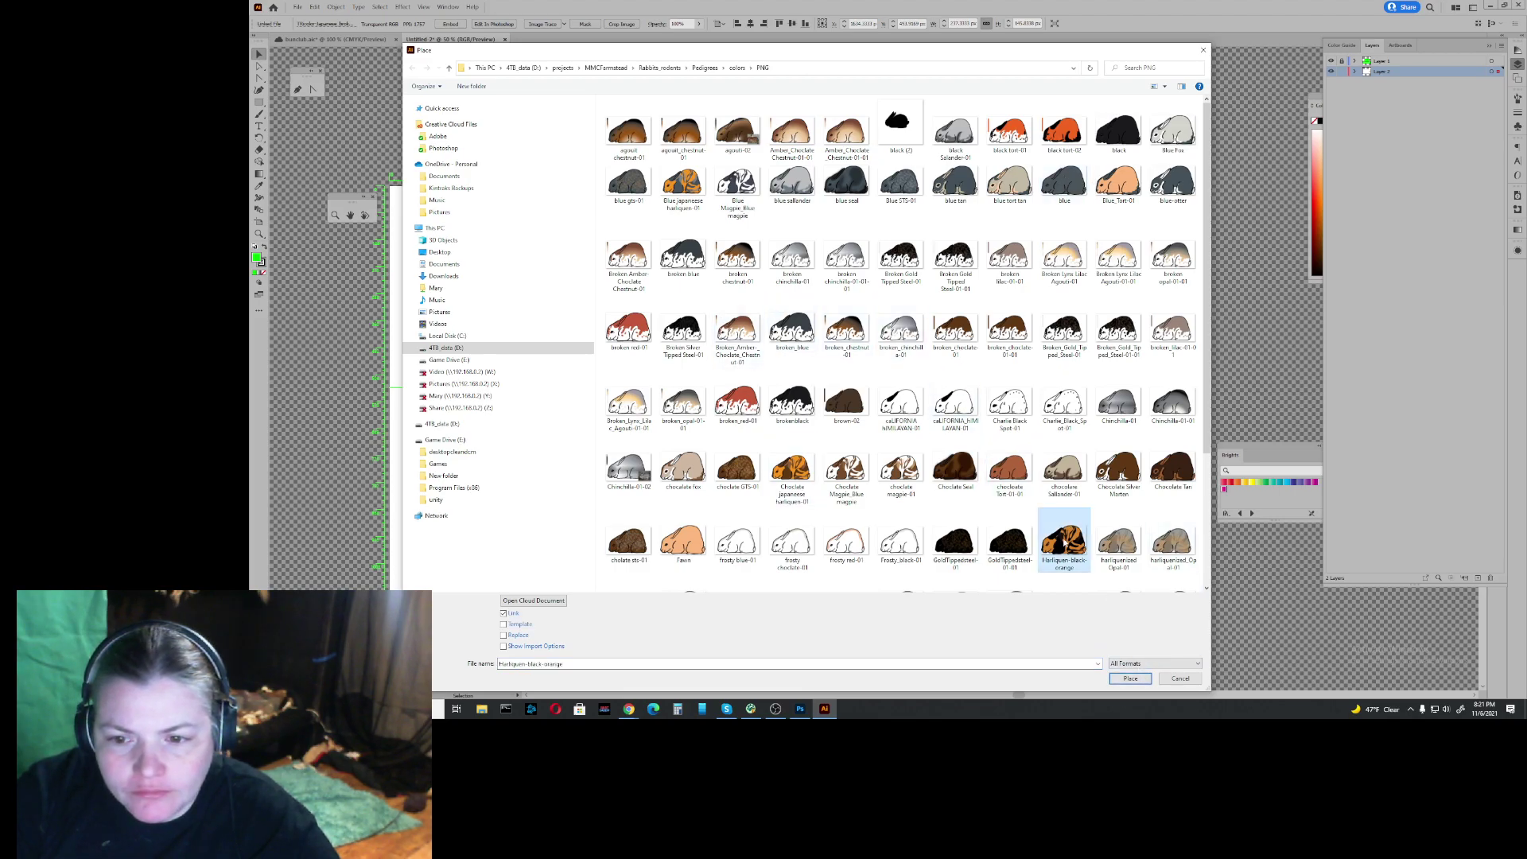
click(1131, 677)
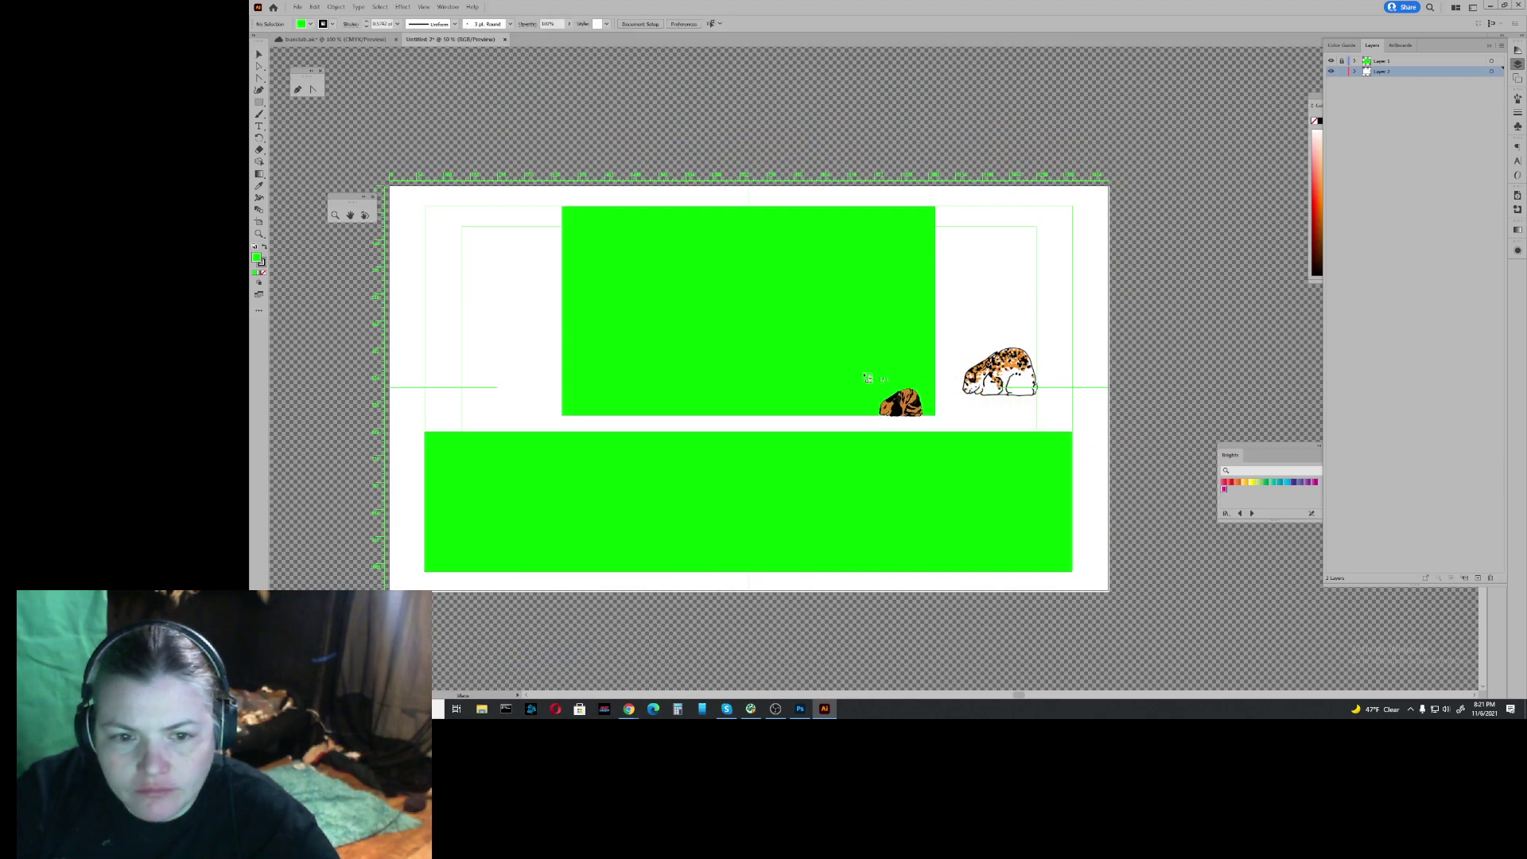
click(1066, 359)
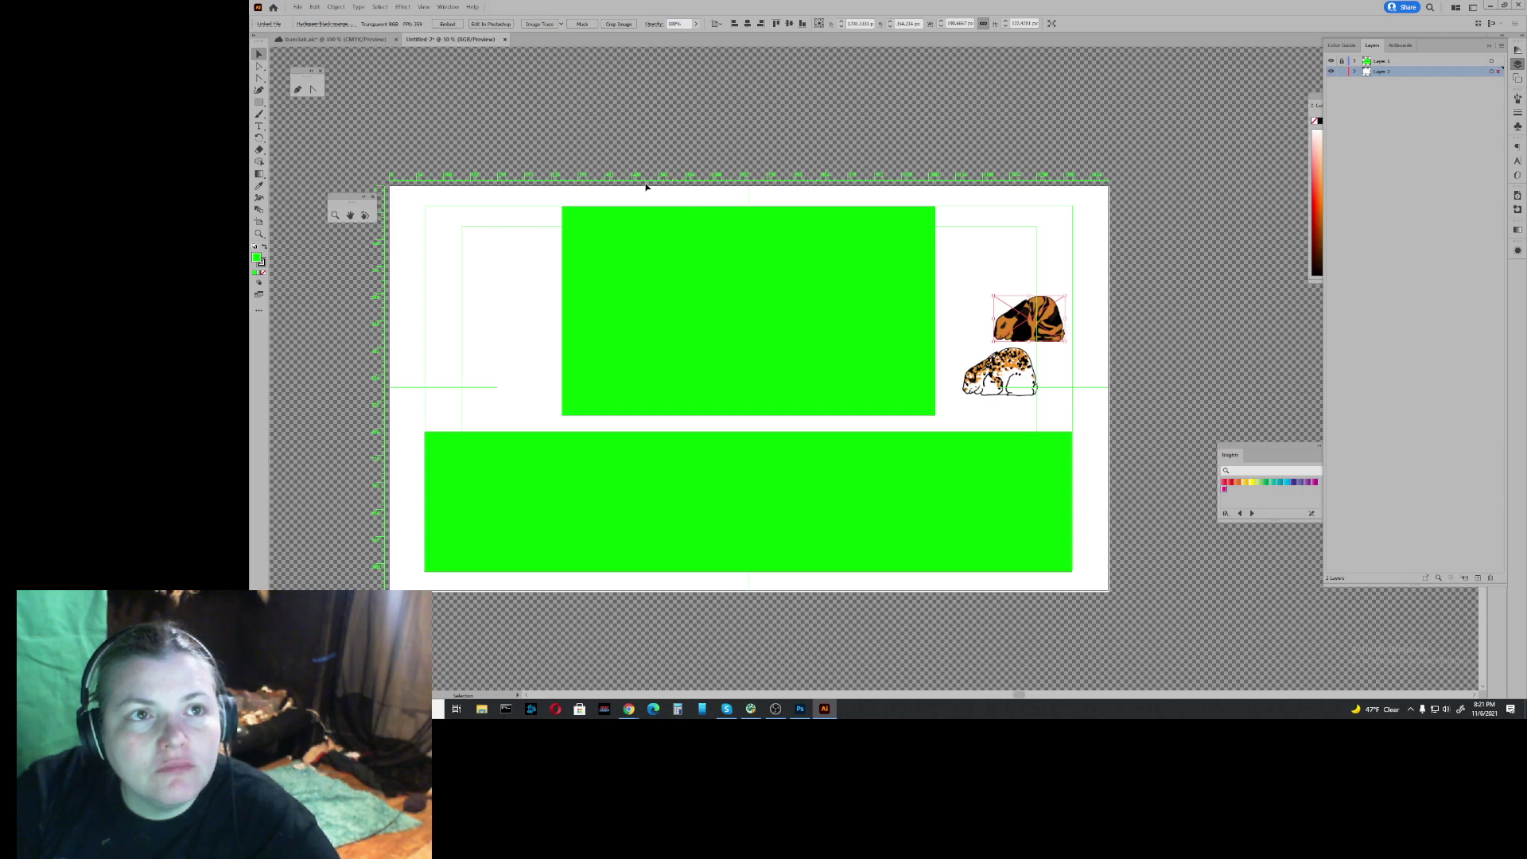
Step: Place the red-01 rabbit image on the empty white area on the opposite side of the upper green rectangle
click(298, 7)
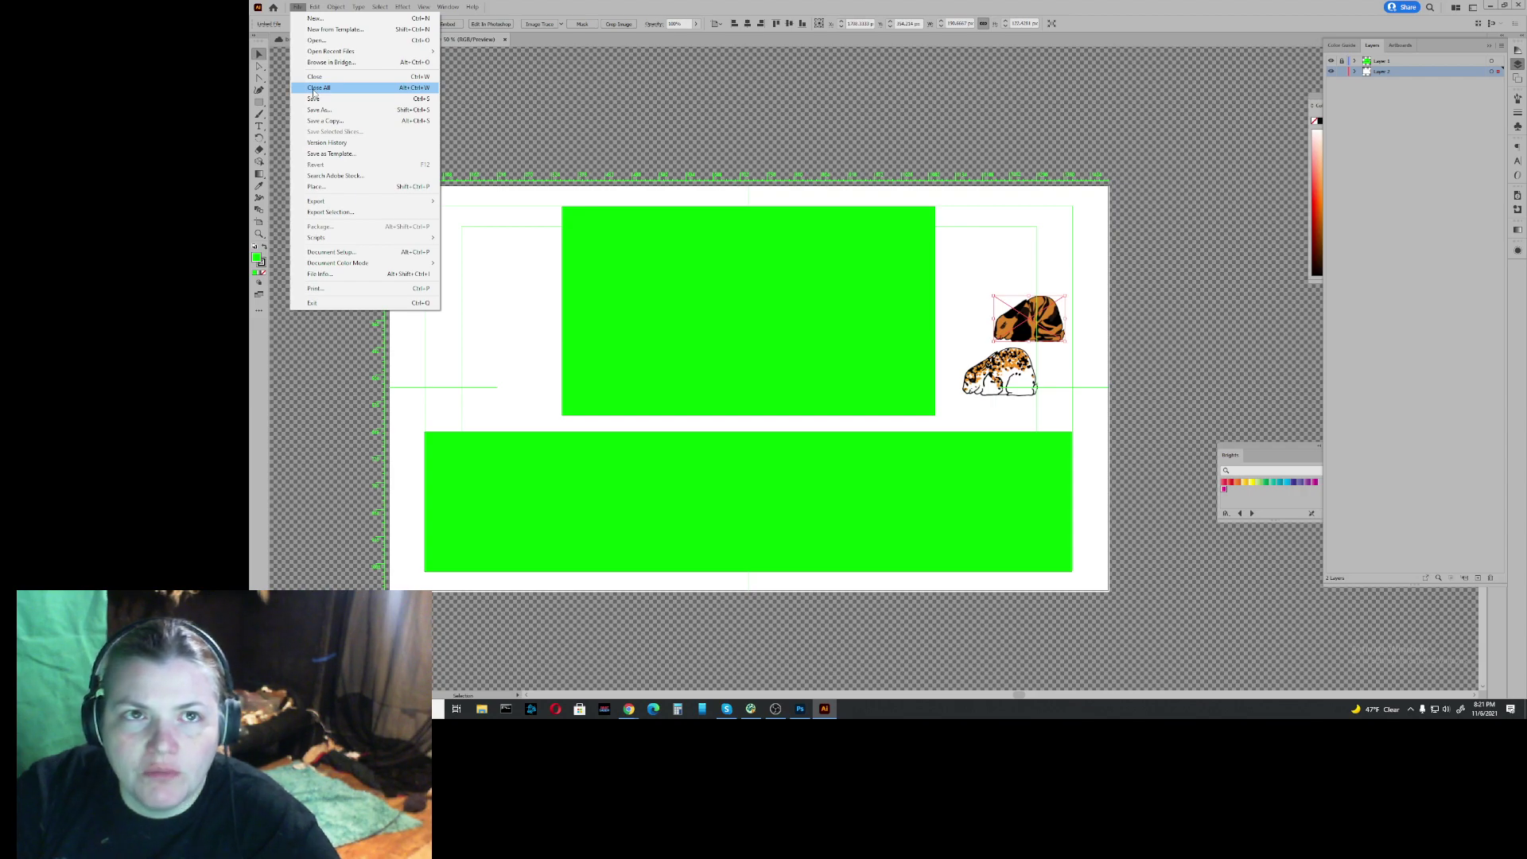
click(300, 8)
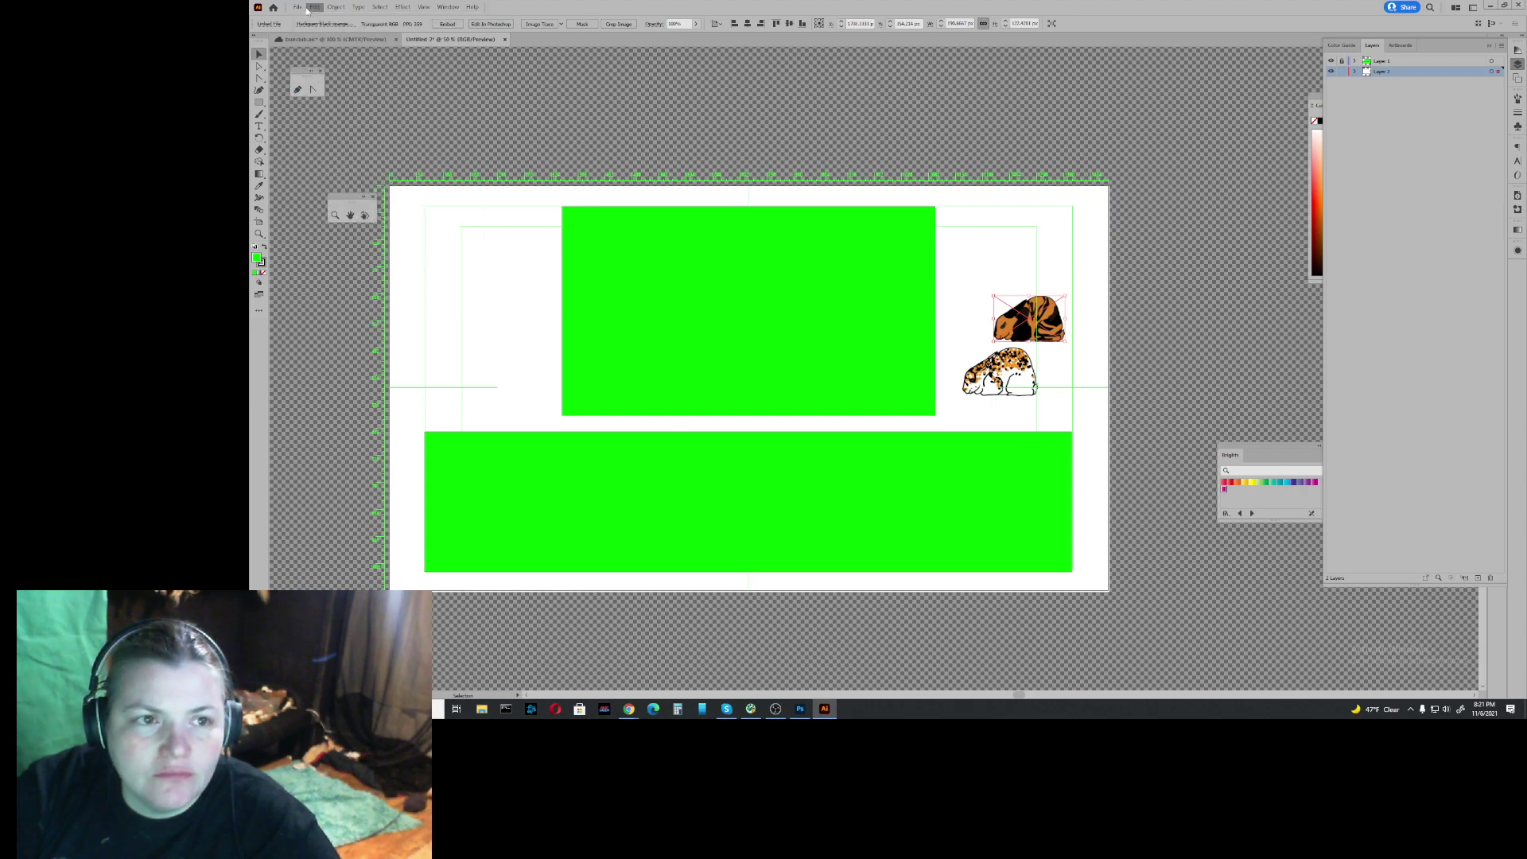
click(302, 10)
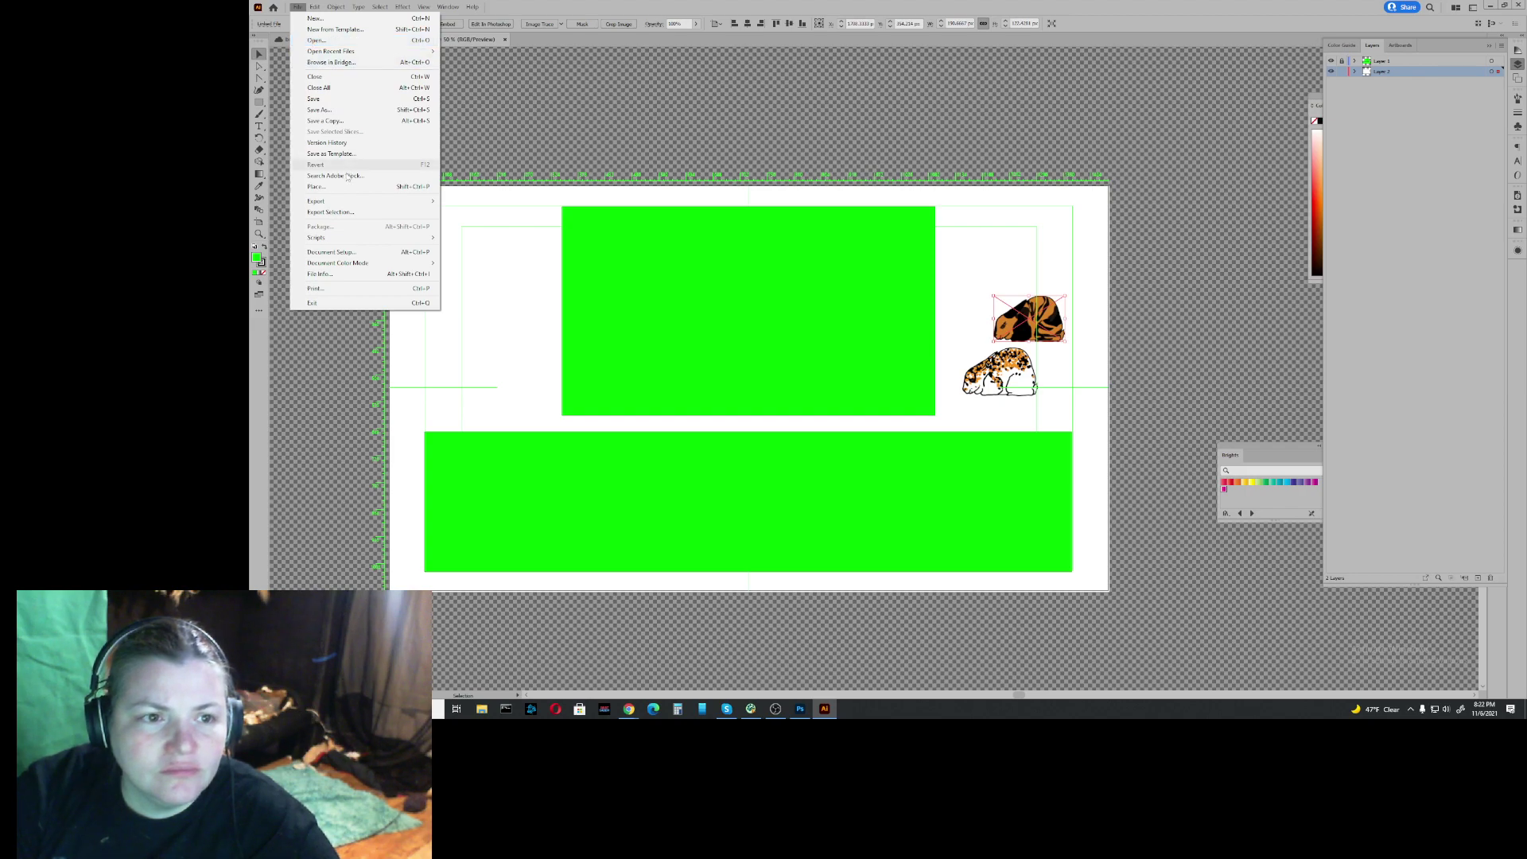
click(316, 186)
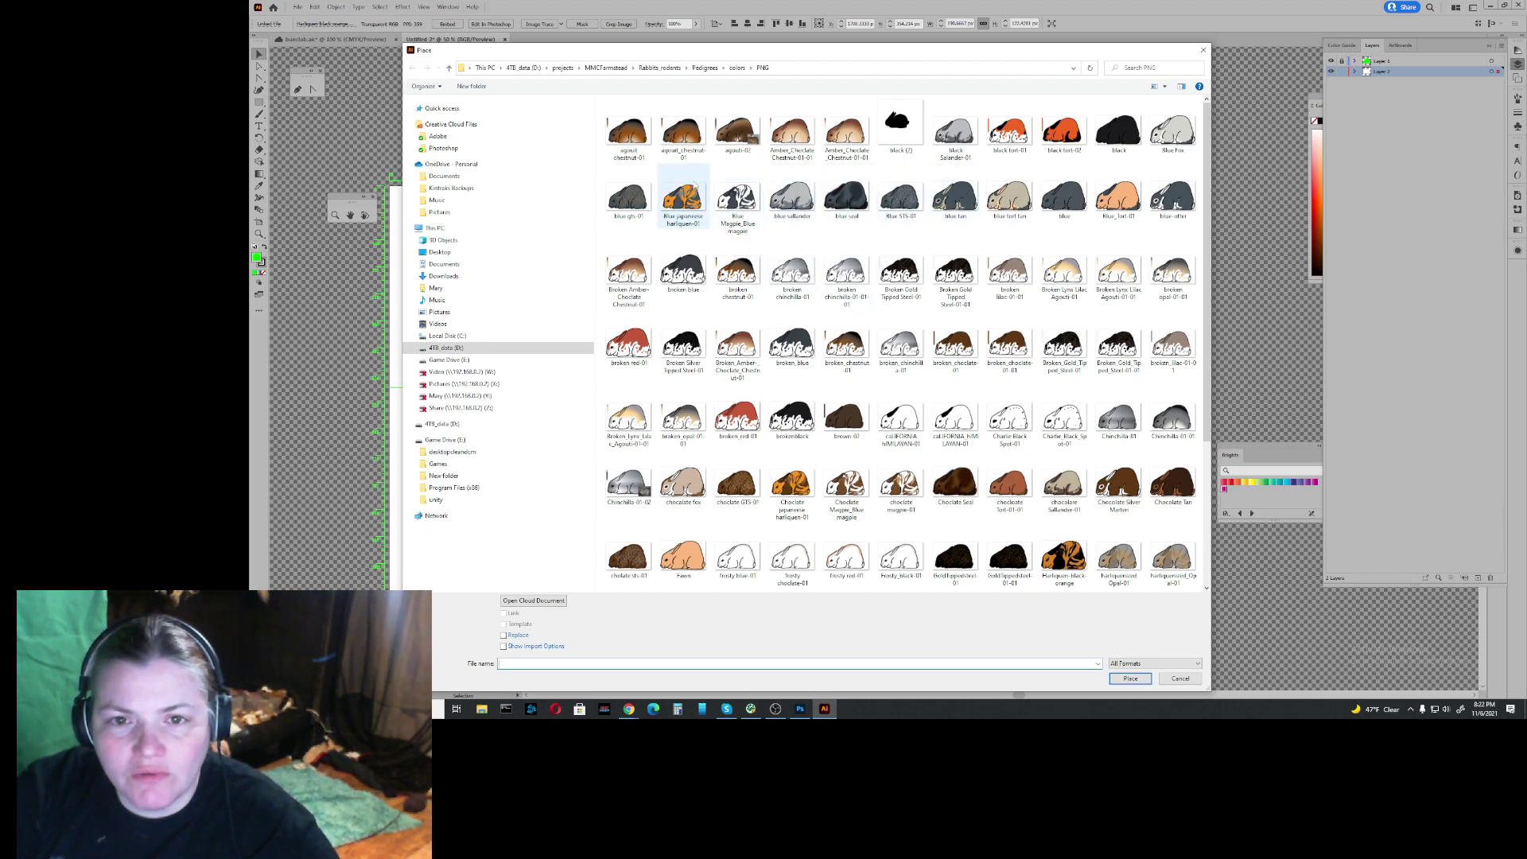
click(682, 343)
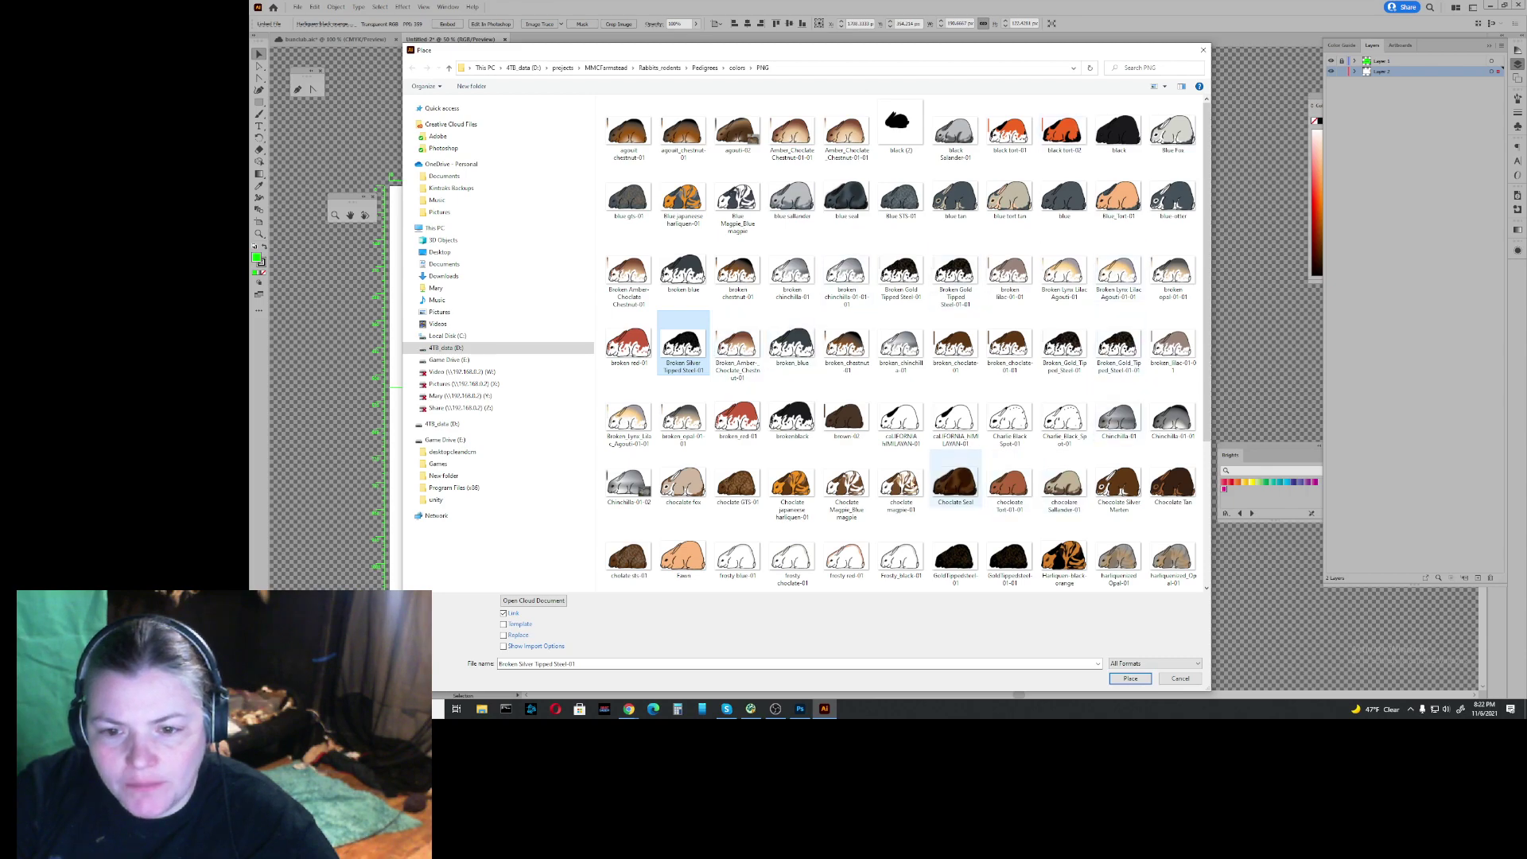
scroll(925, 495, down, 3)
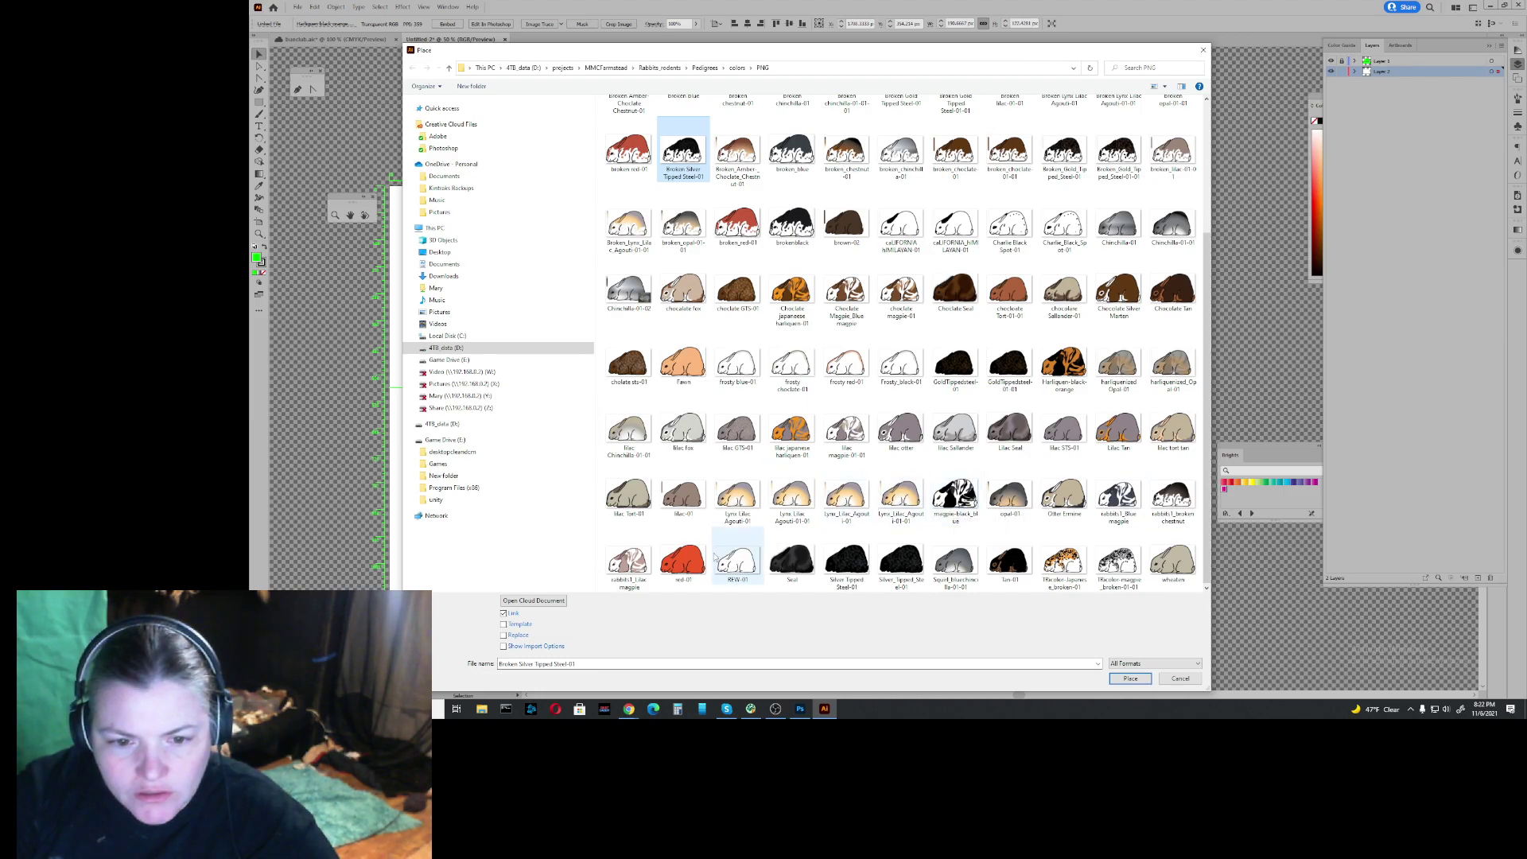
click(684, 560)
click(1132, 679)
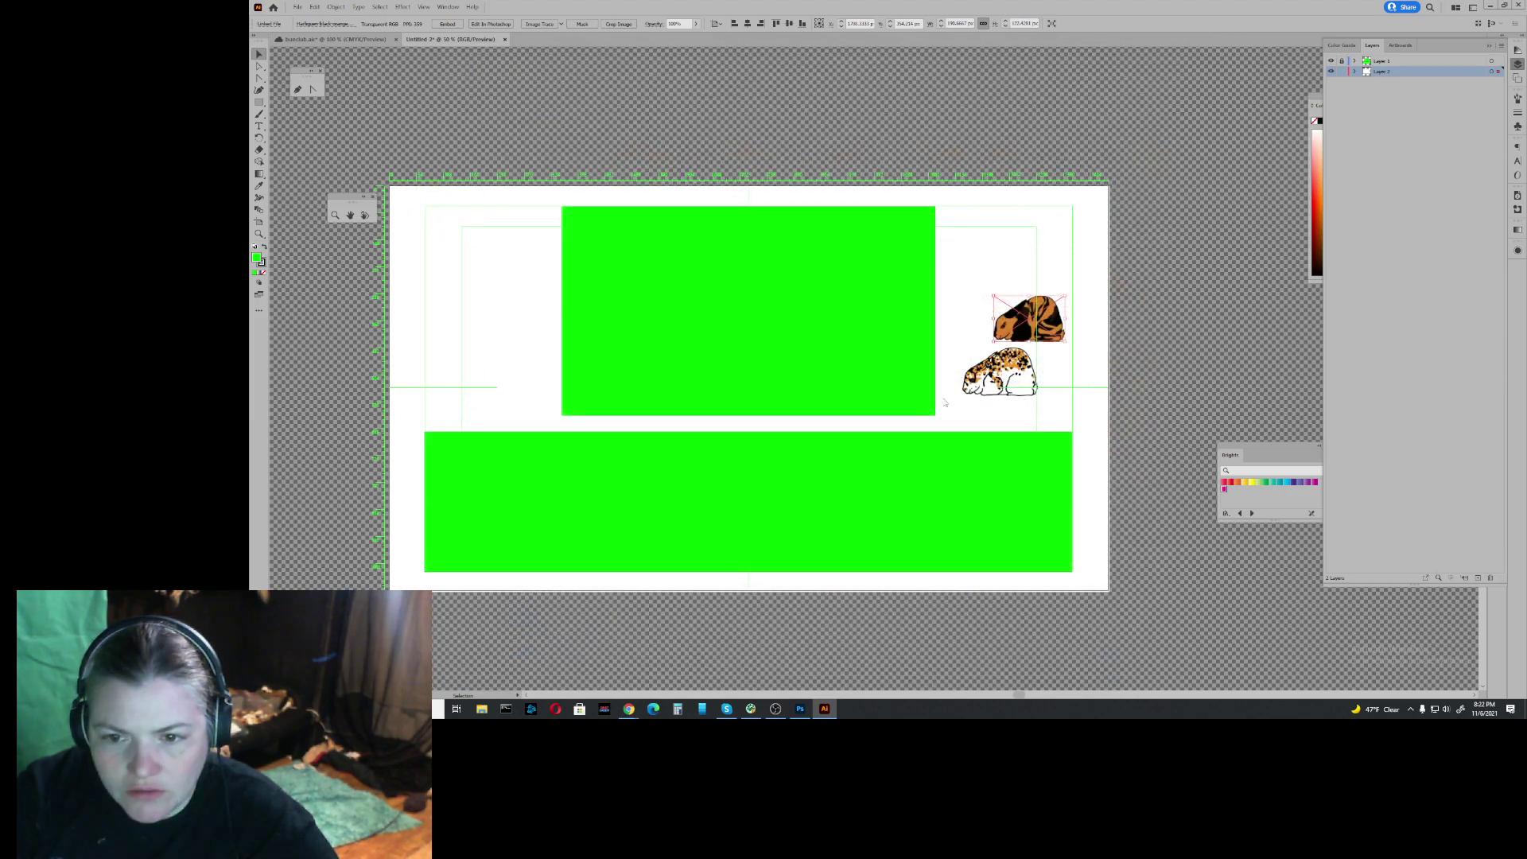
drag(470, 344, 538, 412)
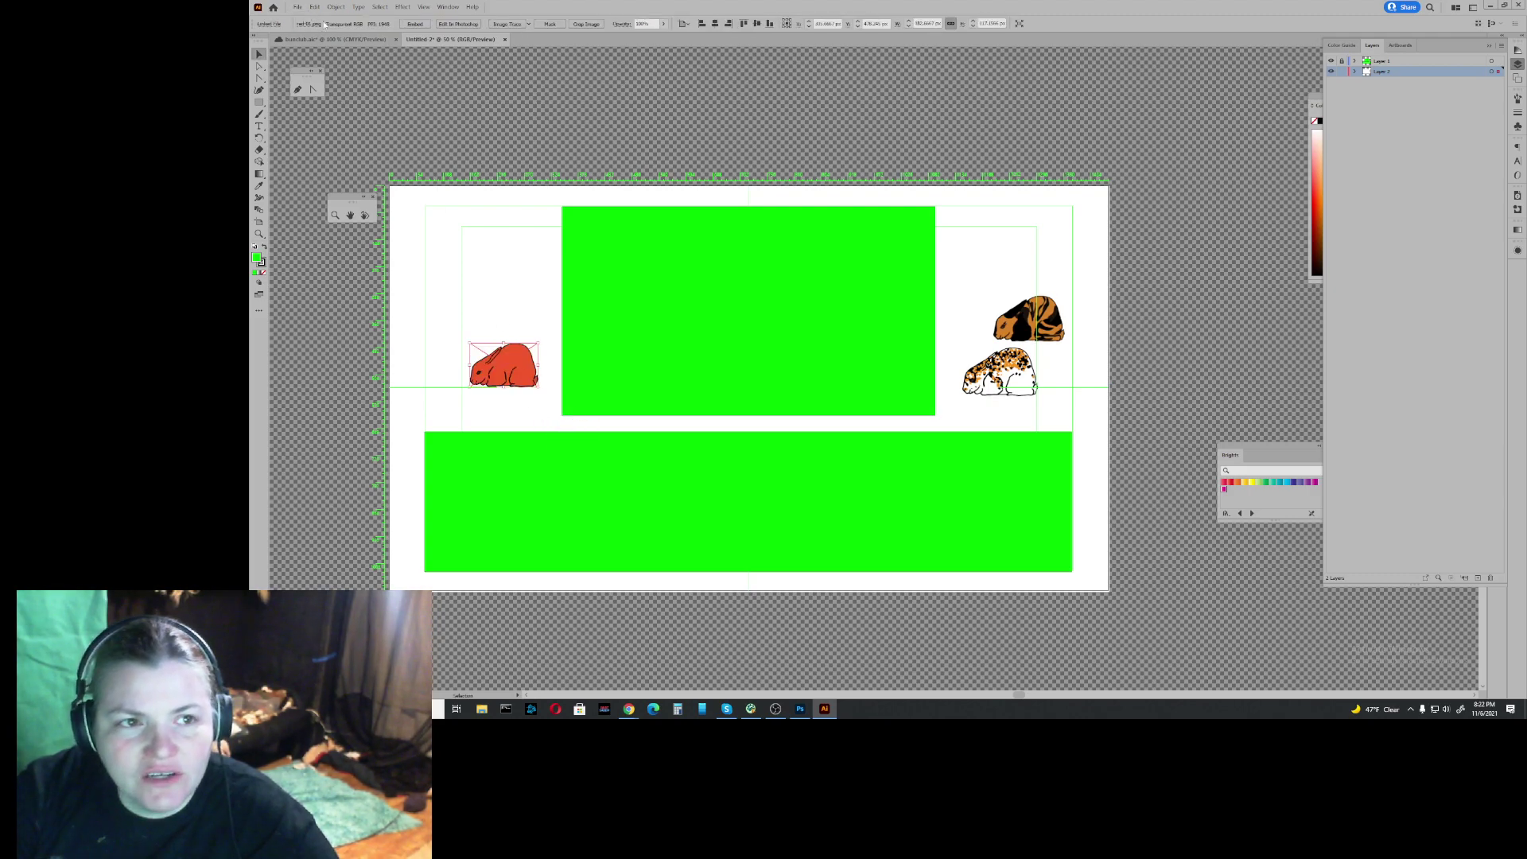
Step: Place the solid black rabbit image so it sits on the right end of the lower green rectangle's top edge
click(297, 7)
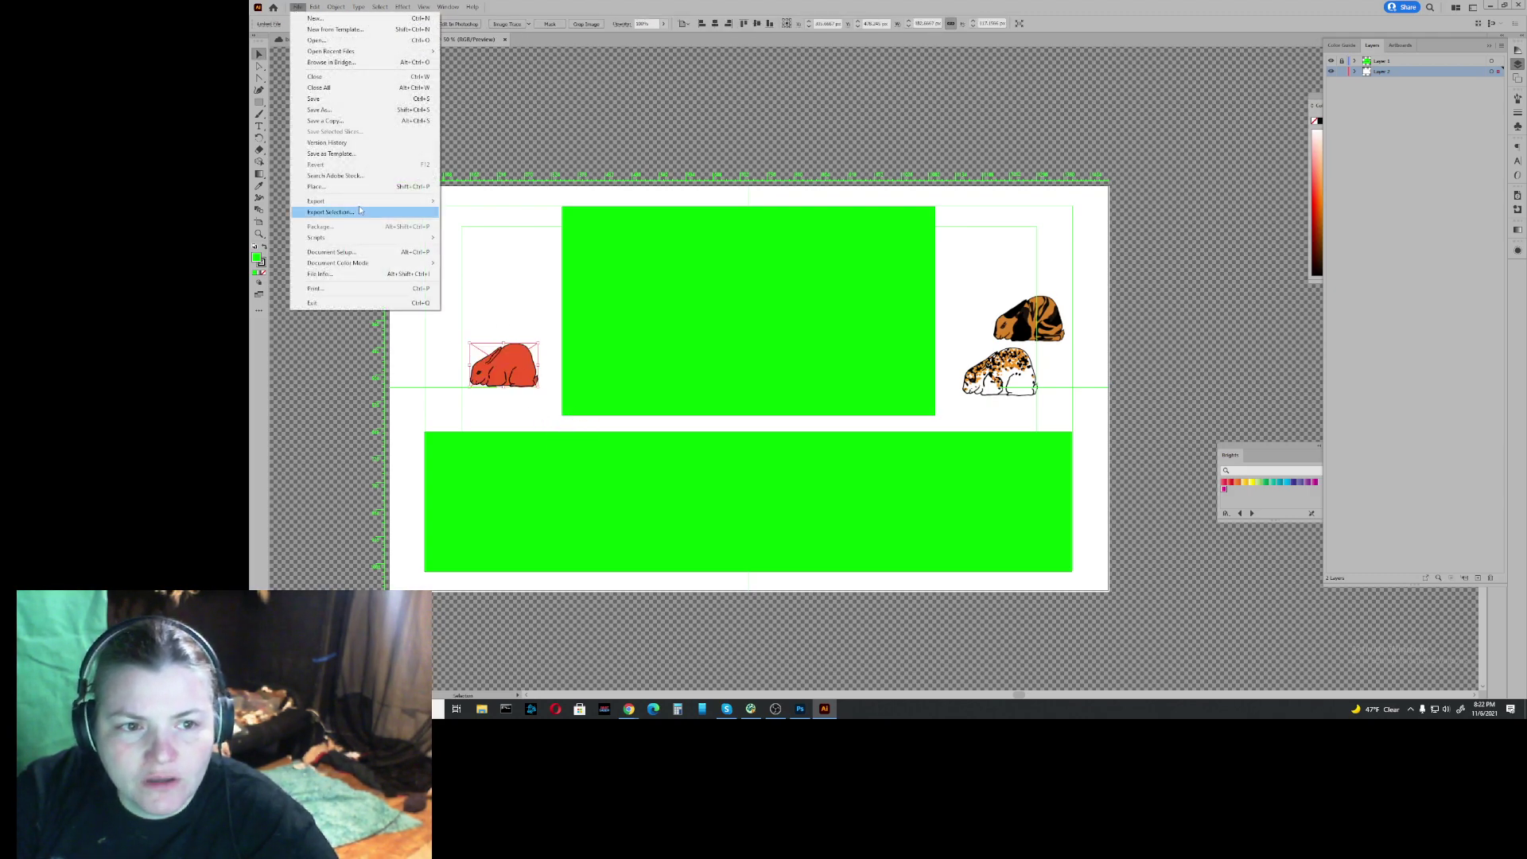
mouse_move(362, 203)
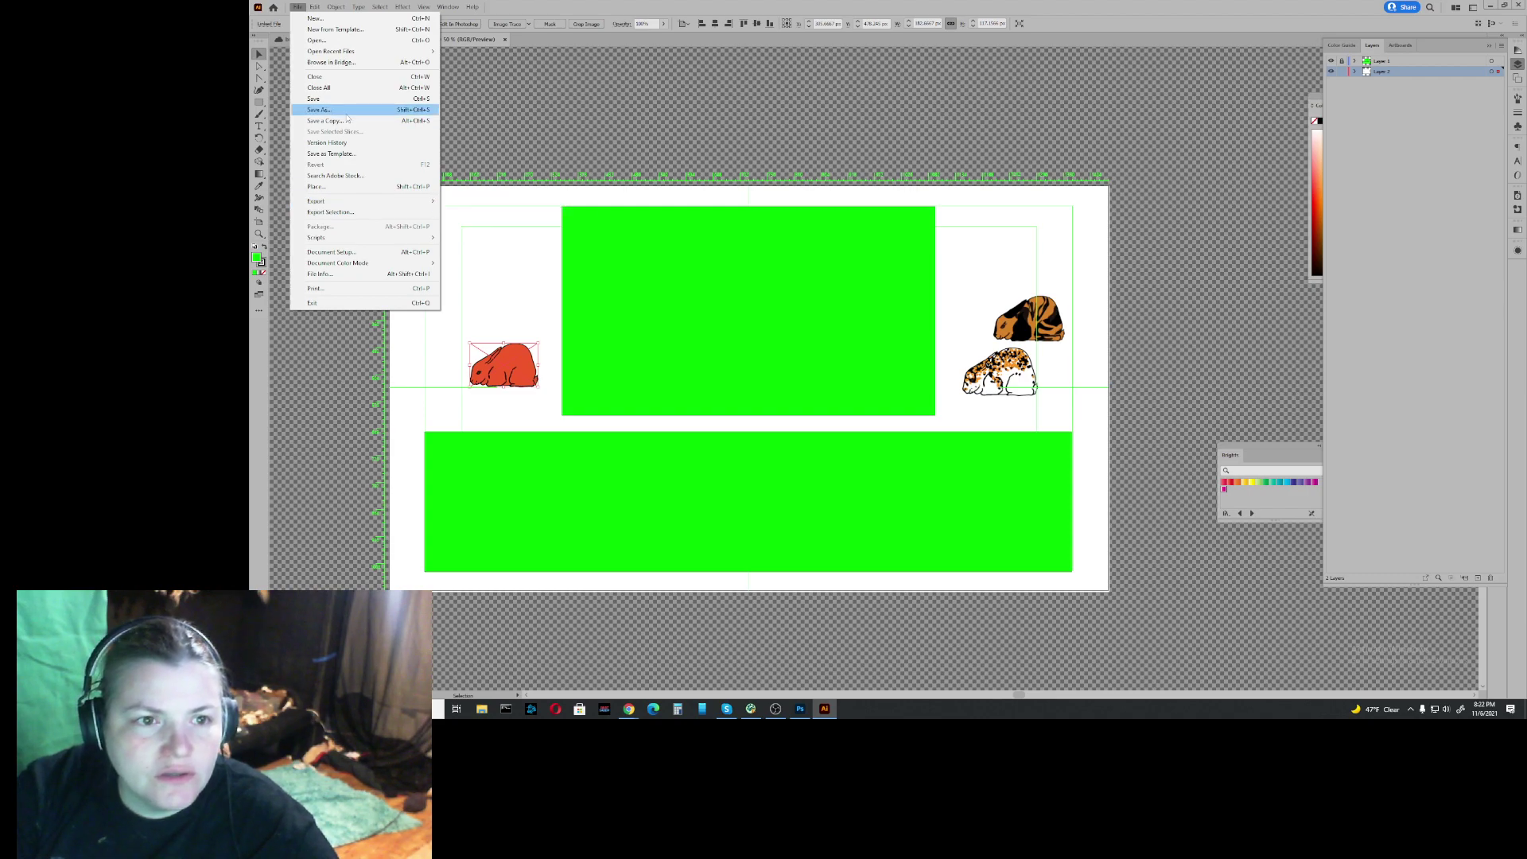
click(350, 186)
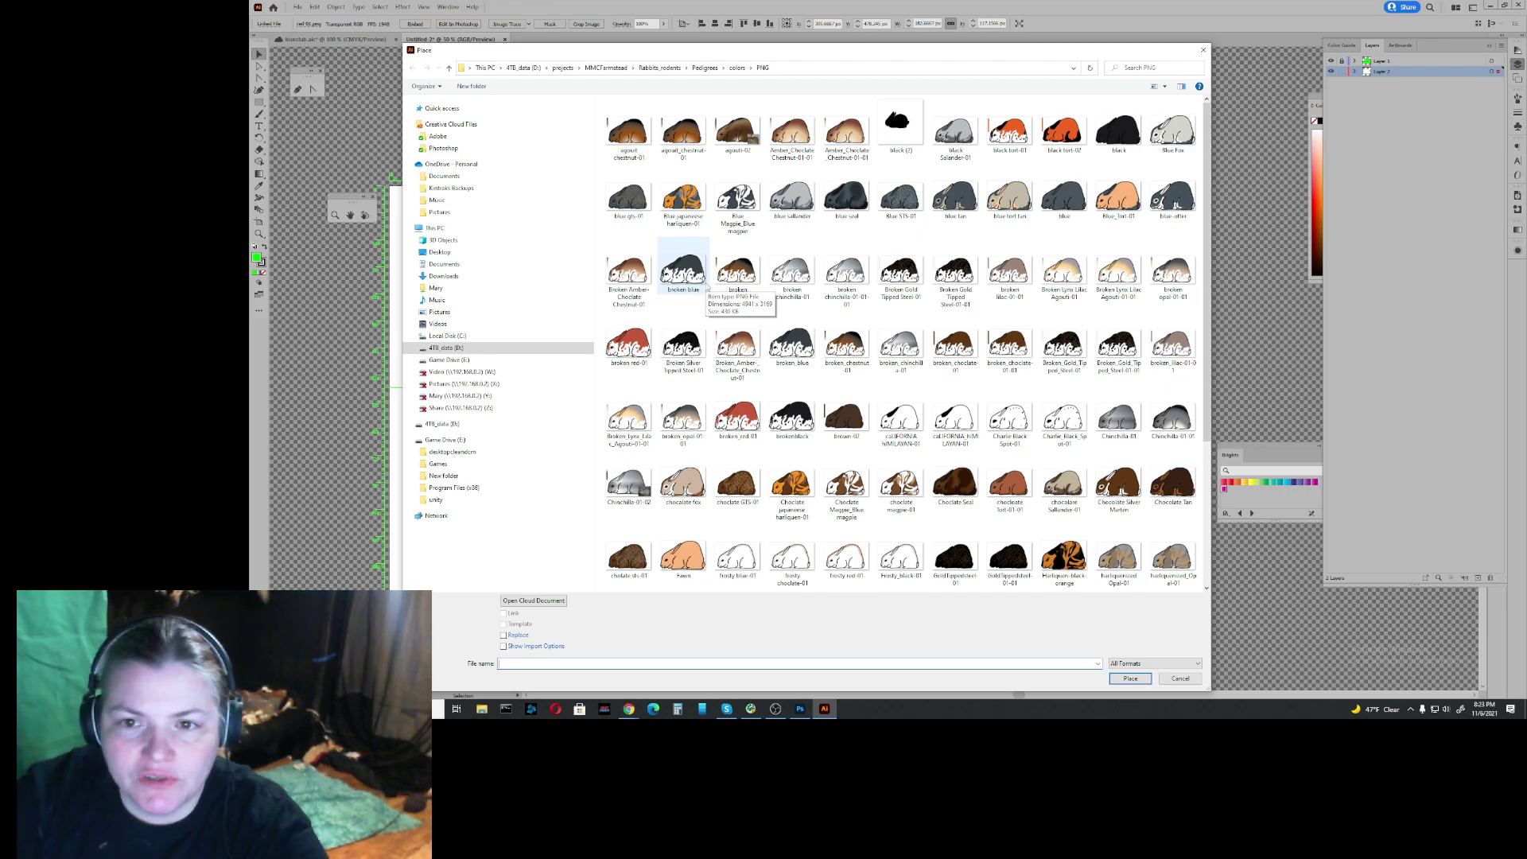
click(1119, 151)
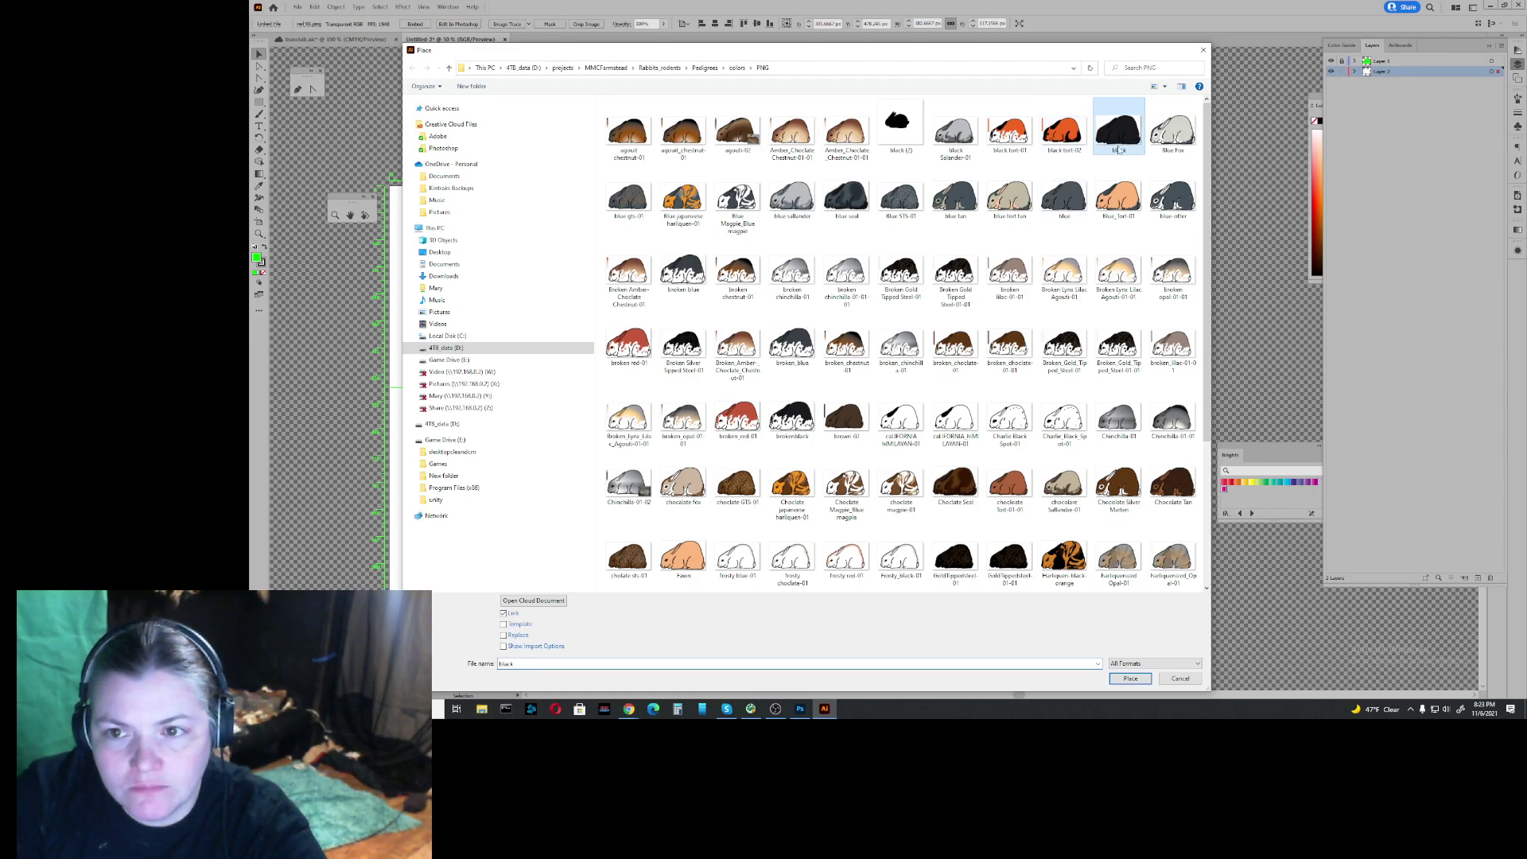
click(1136, 680)
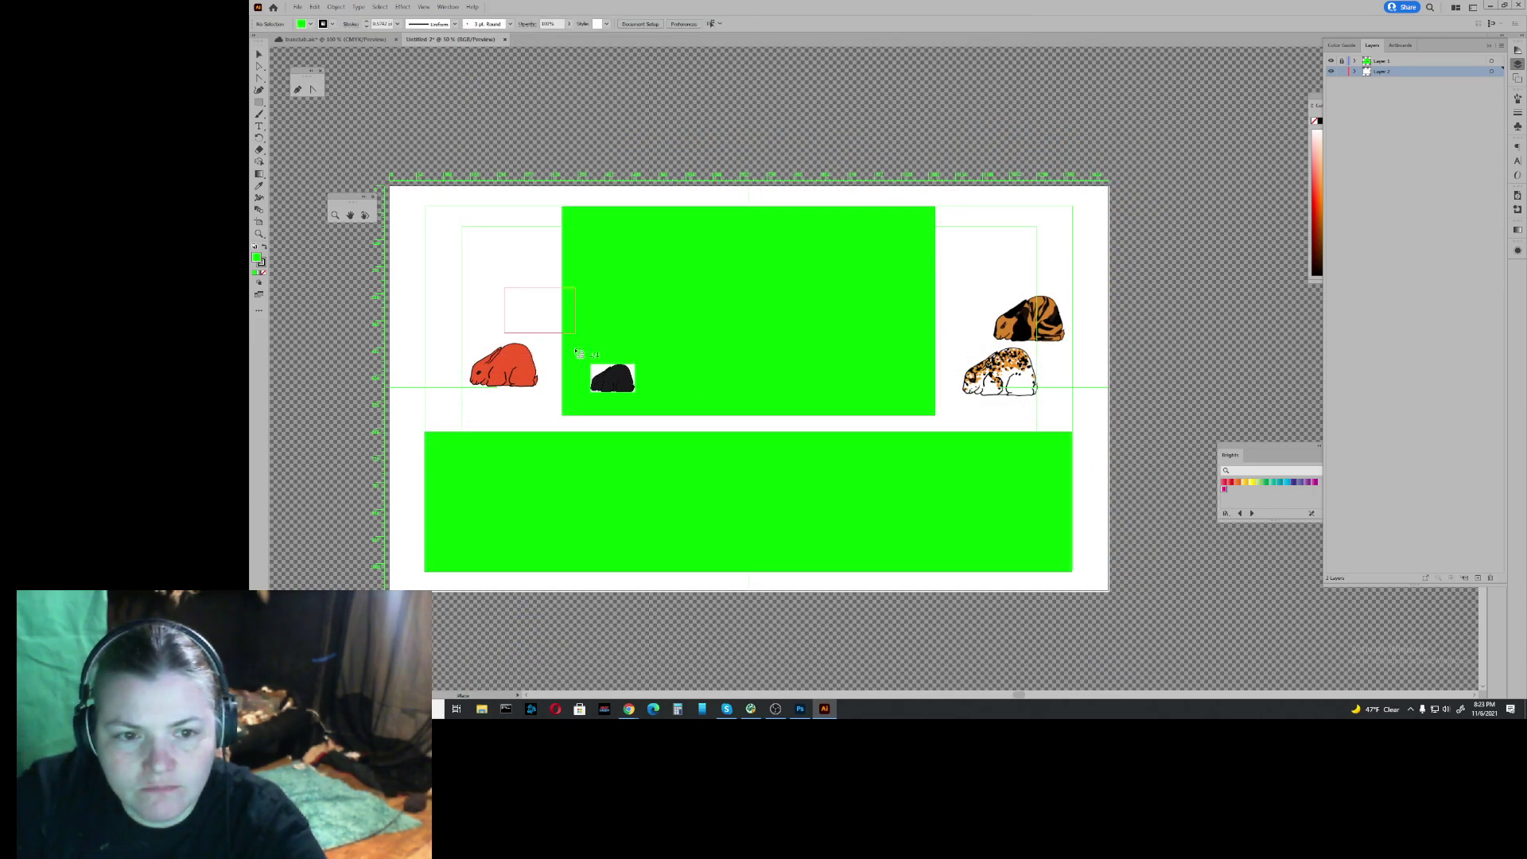
drag(576, 351, 1046, 420)
Step: Line up the broken Japanese, harlequin and red rabbits leftward from the black rabbit along the lower green rectangle's top edge
drag(1001, 370, 968, 405)
click(1020, 336)
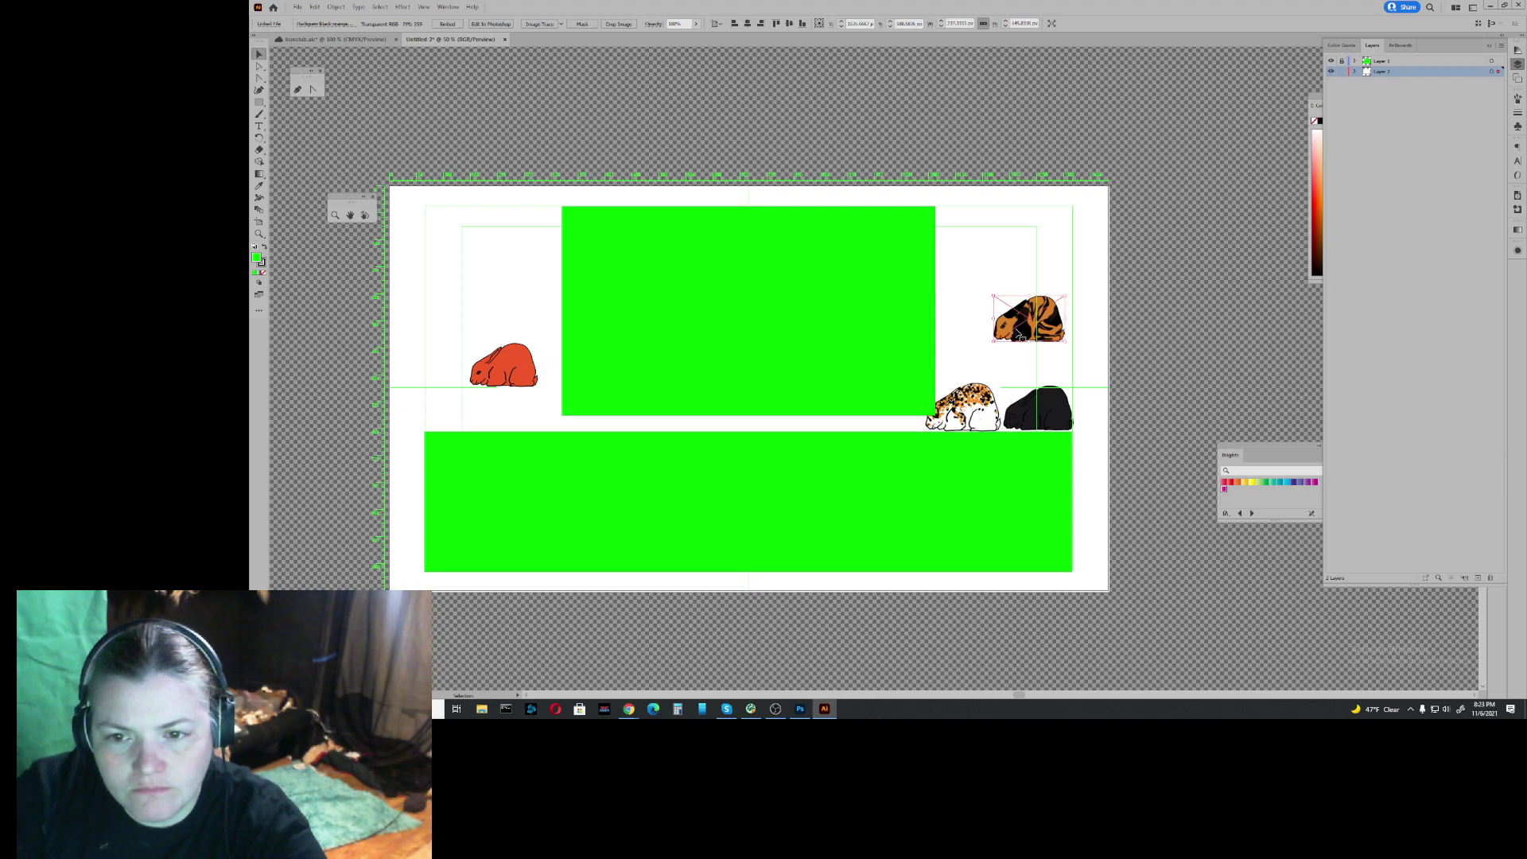
drag(1021, 335, 874, 421)
click(497, 374)
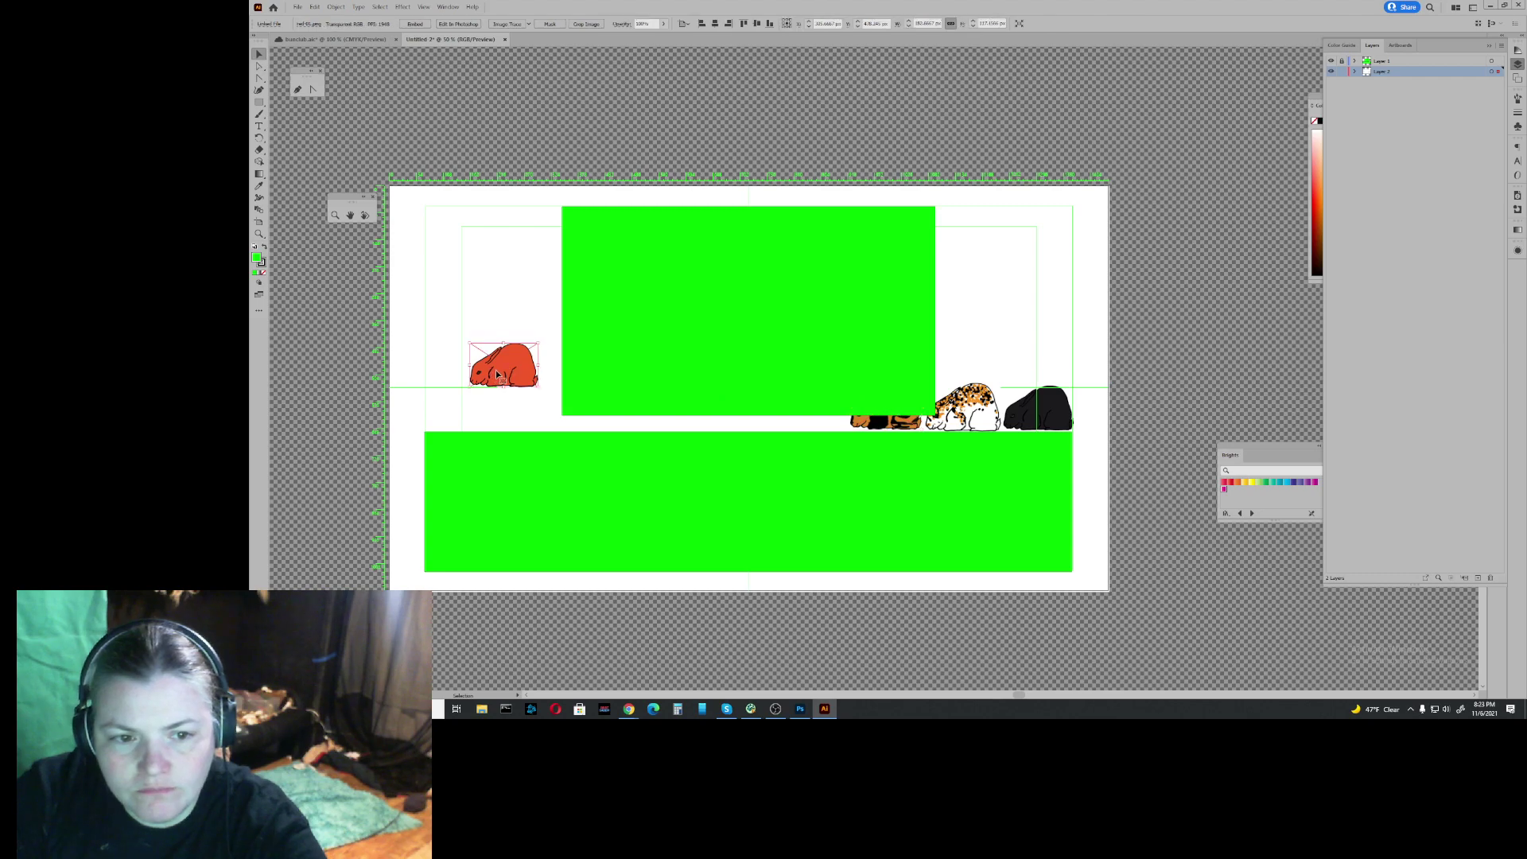
drag(497, 374, 803, 416)
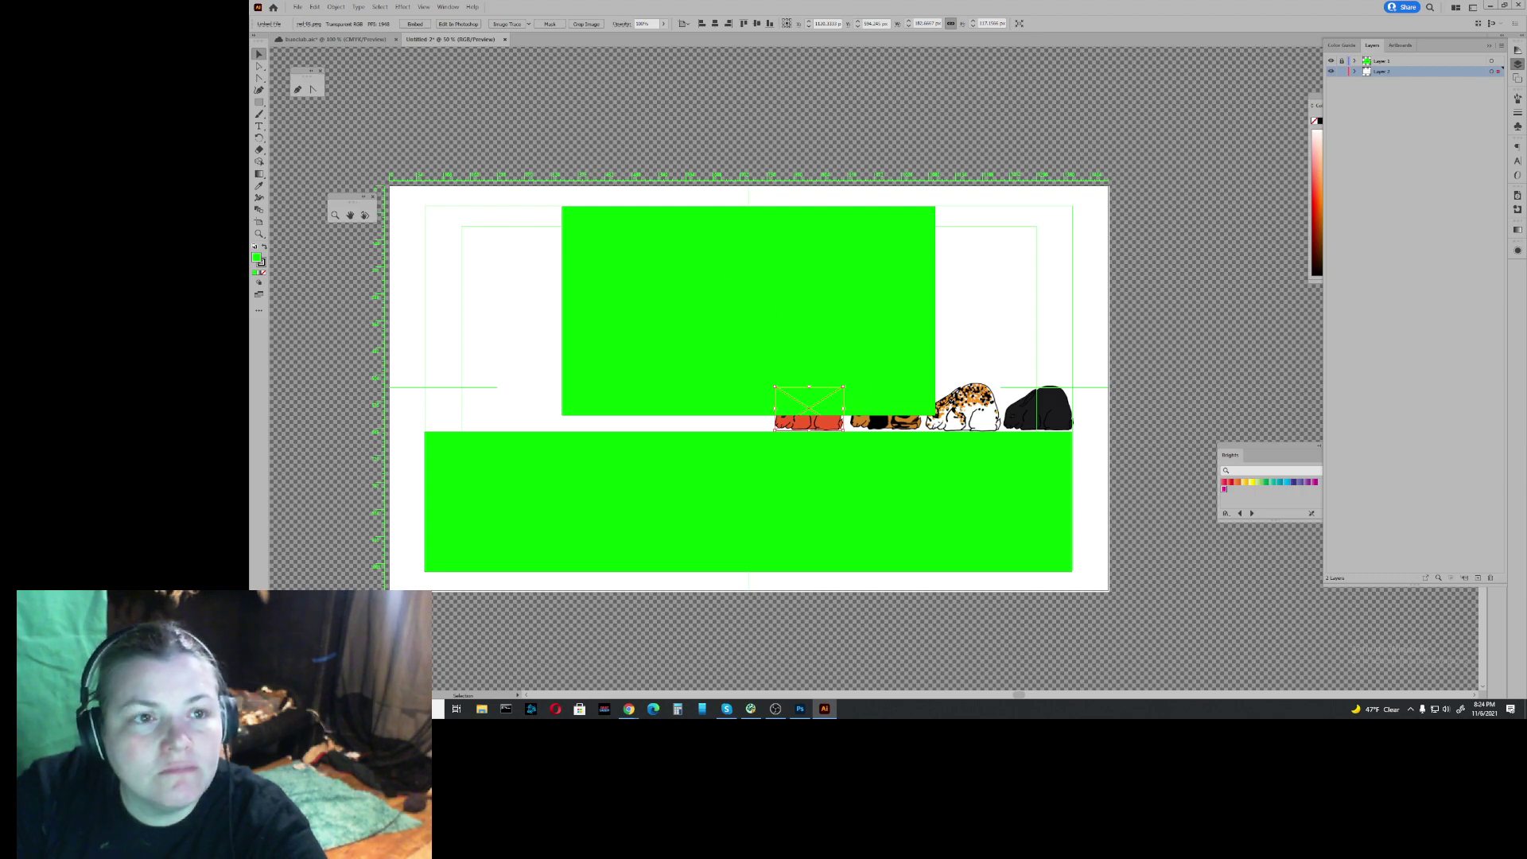
Step: Start placing images from the PNG folder and select the REW-01, blue, broken_red-01 and brokenblack rabbit files together
click(298, 7)
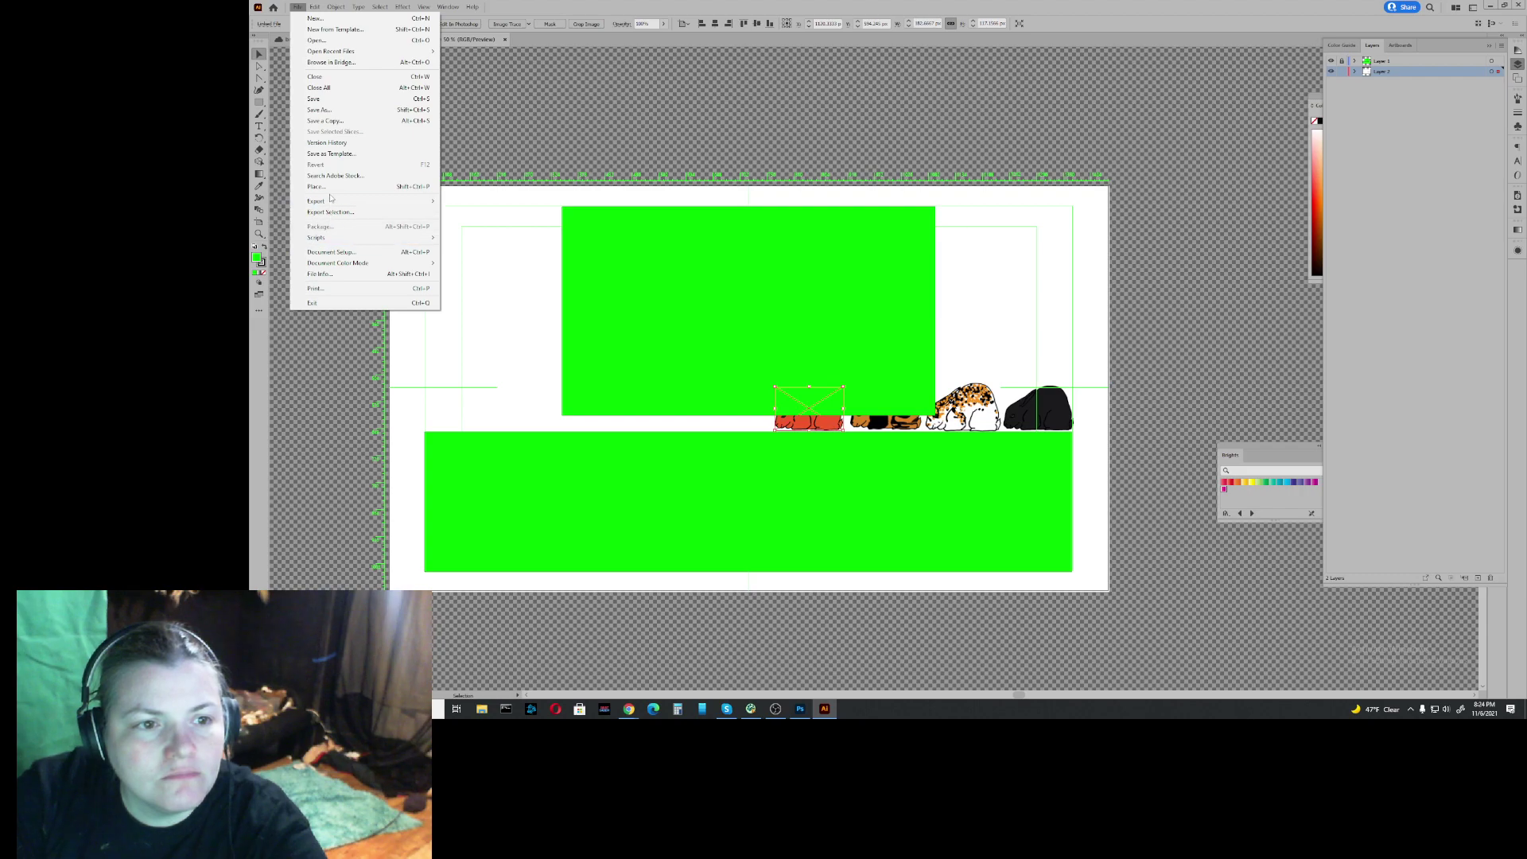
click(319, 187)
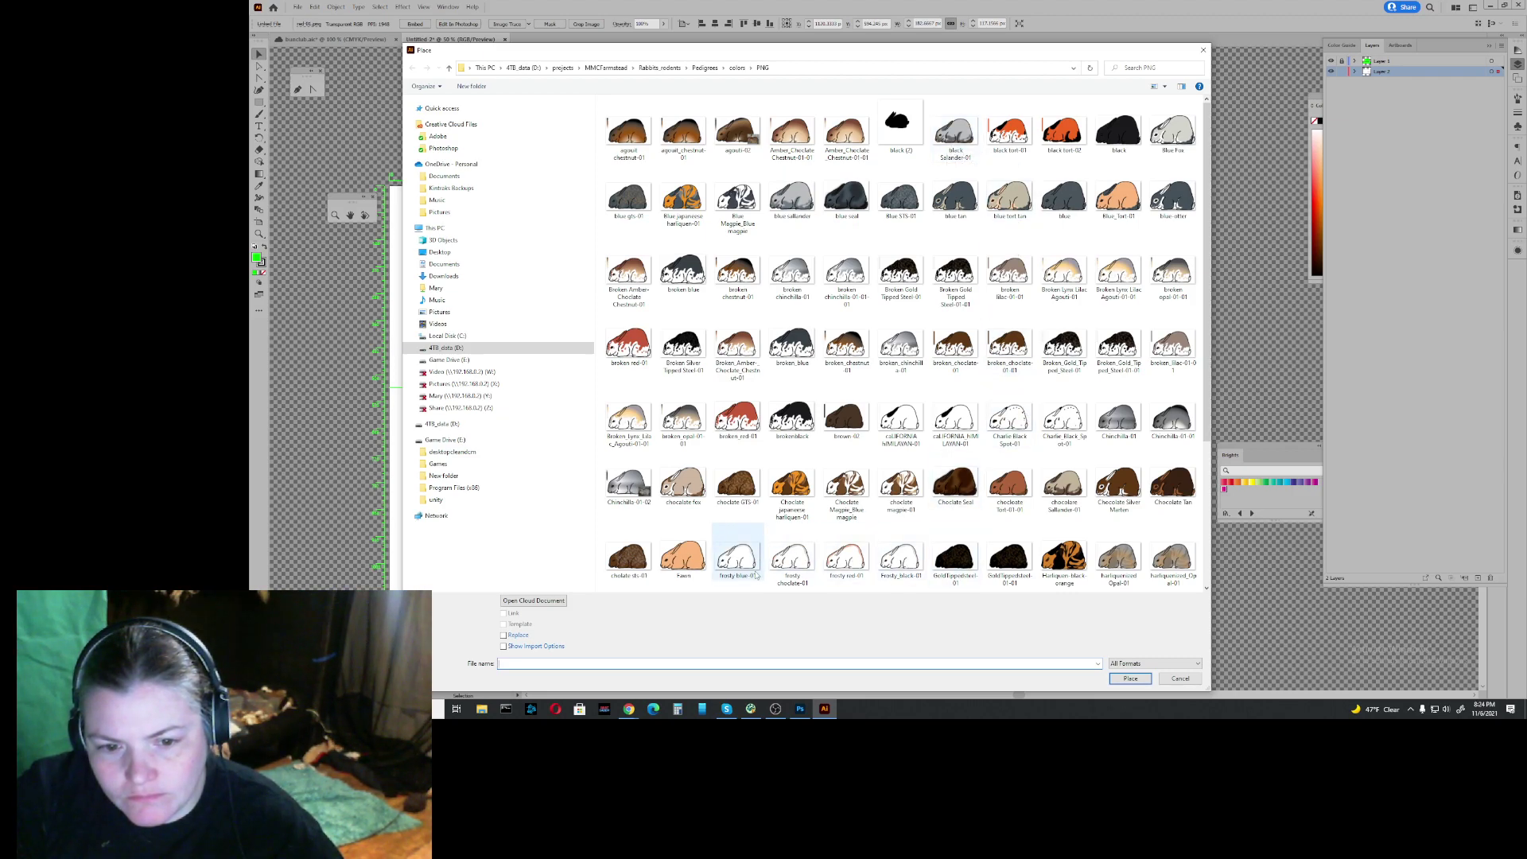
scroll(754, 579, down, 5)
scroll(751, 584, up, 2)
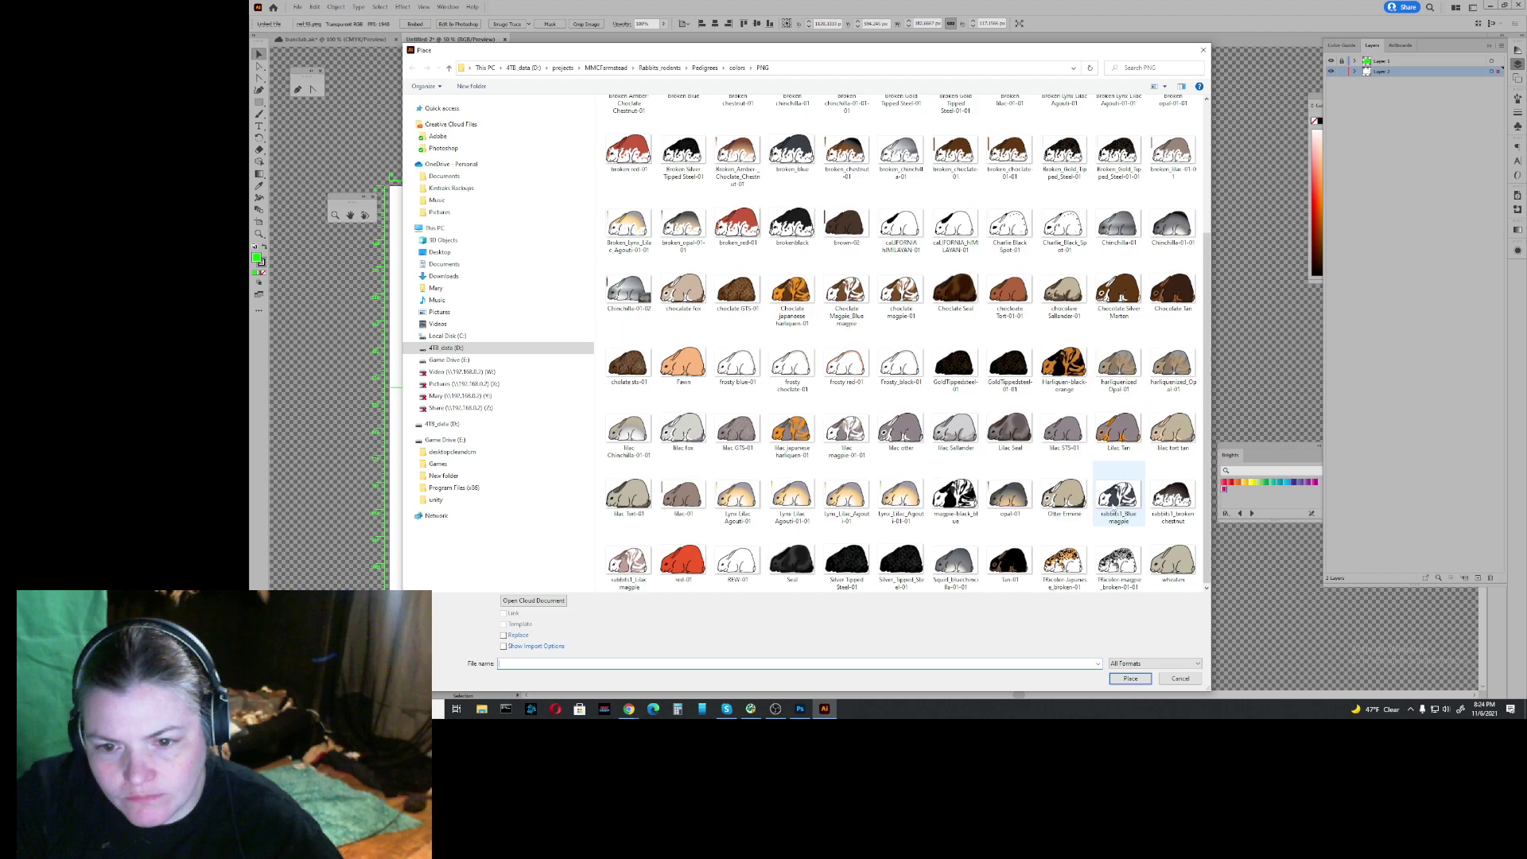
click(741, 567)
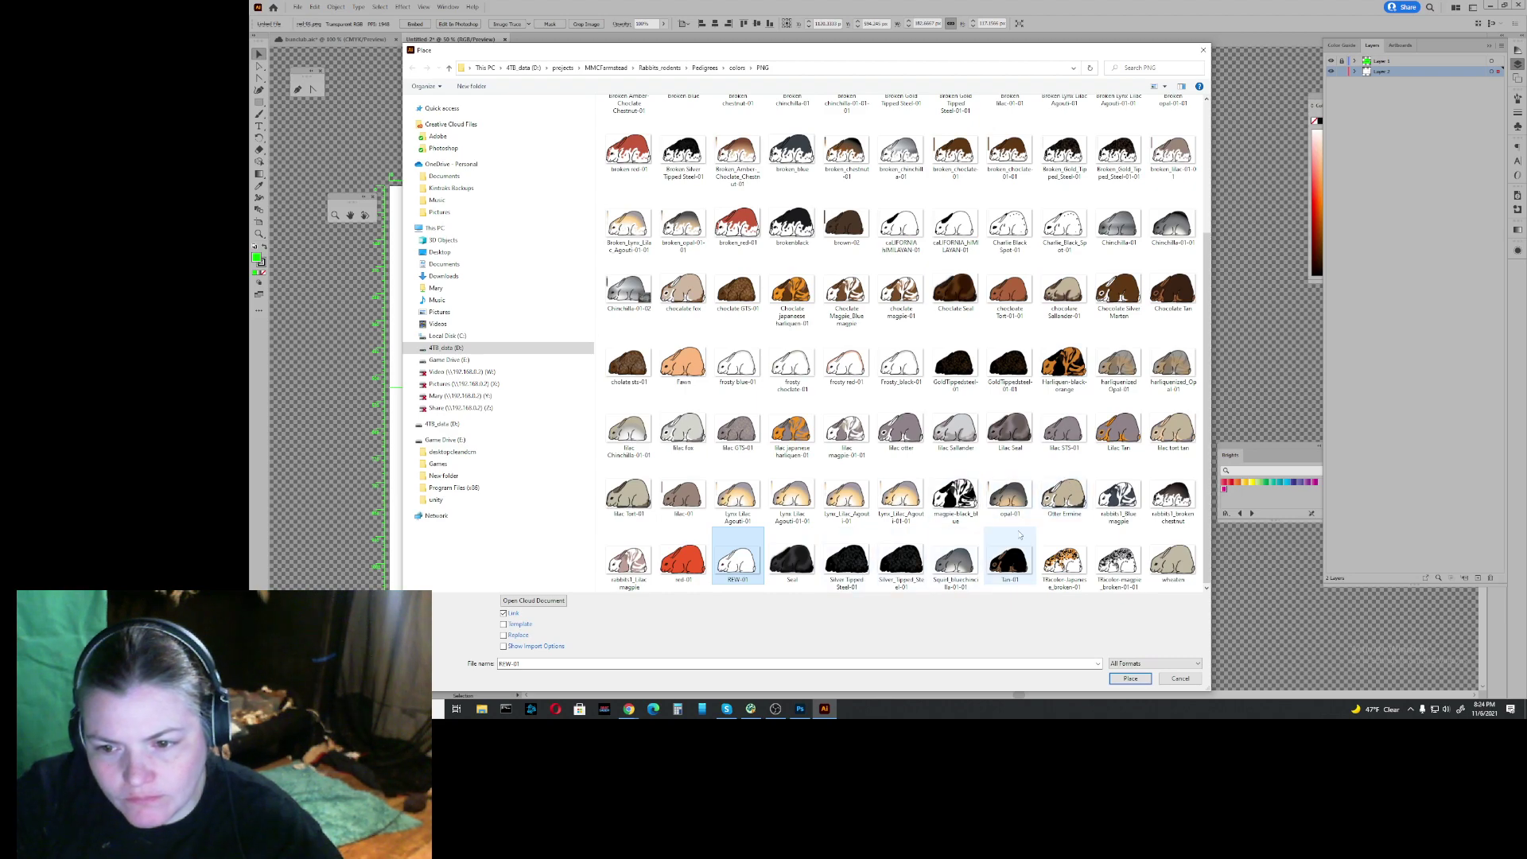
scroll(1018, 535, up, 2)
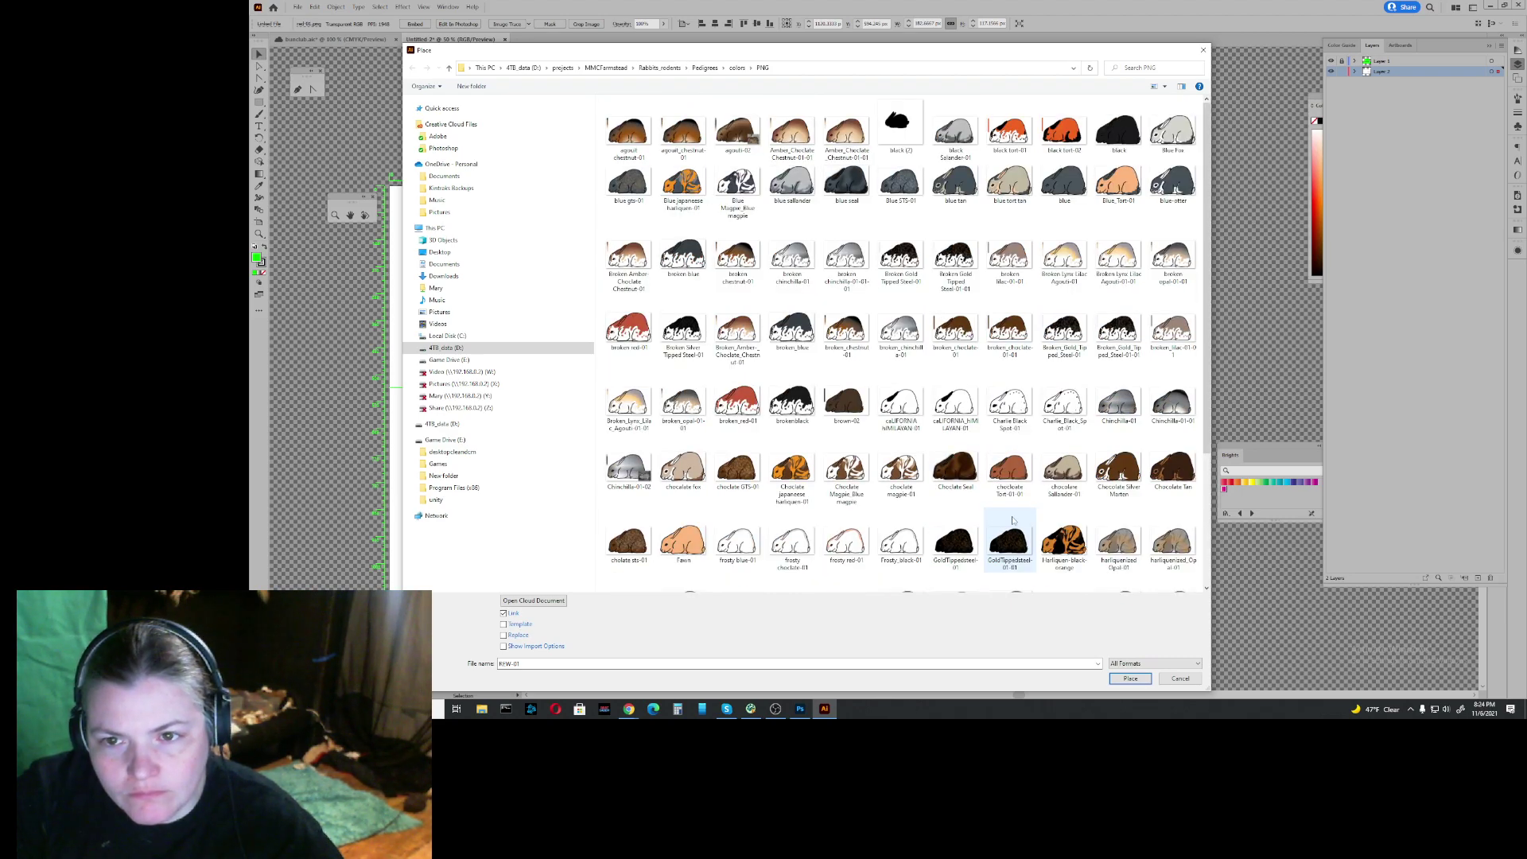
ctrl+click(1065, 185)
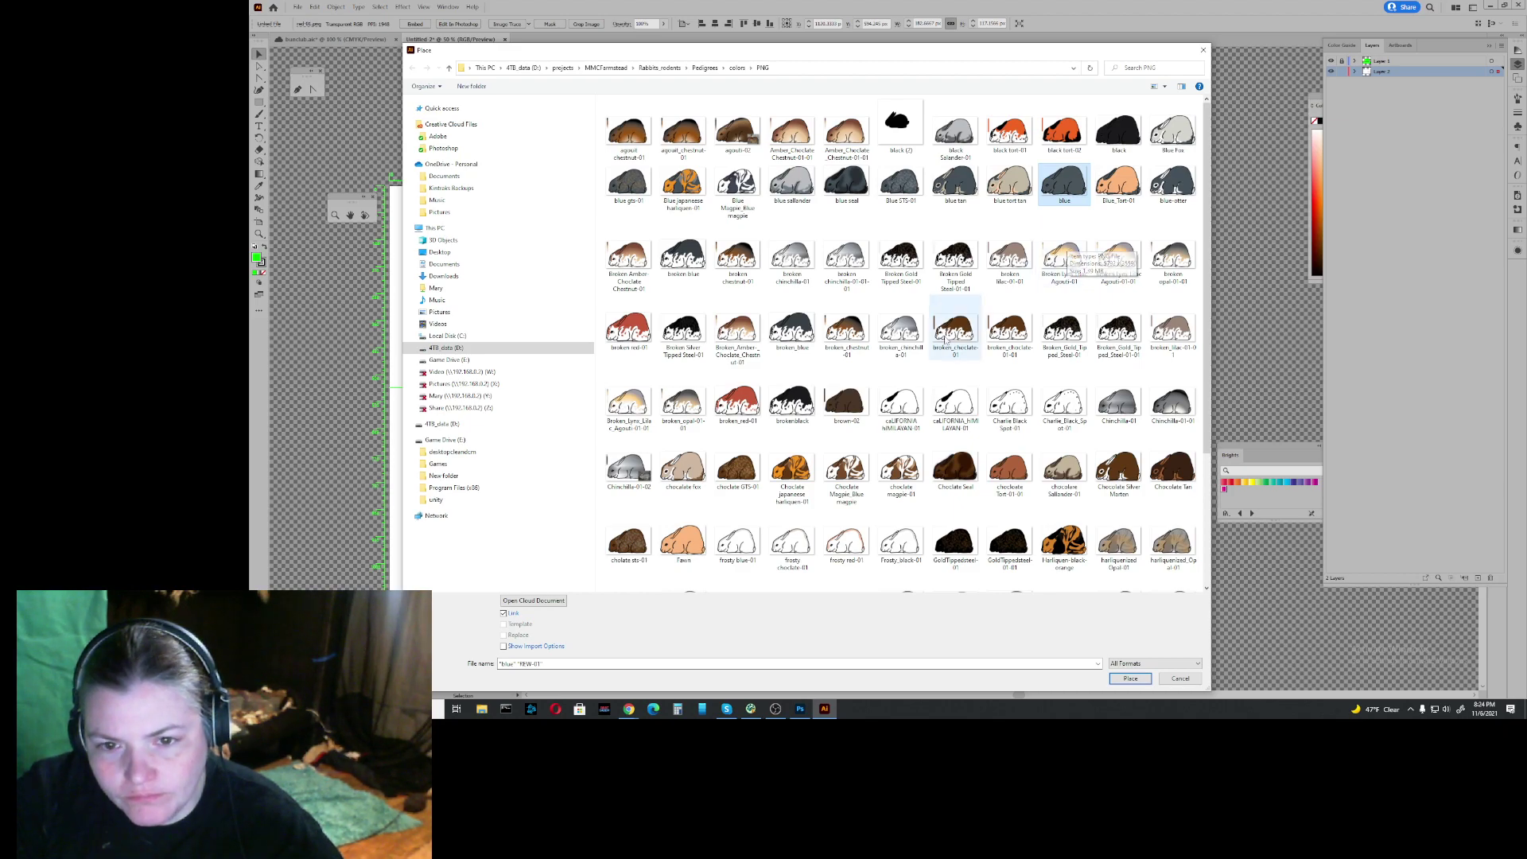
ctrl+click(738, 402)
ctrl+click(792, 402)
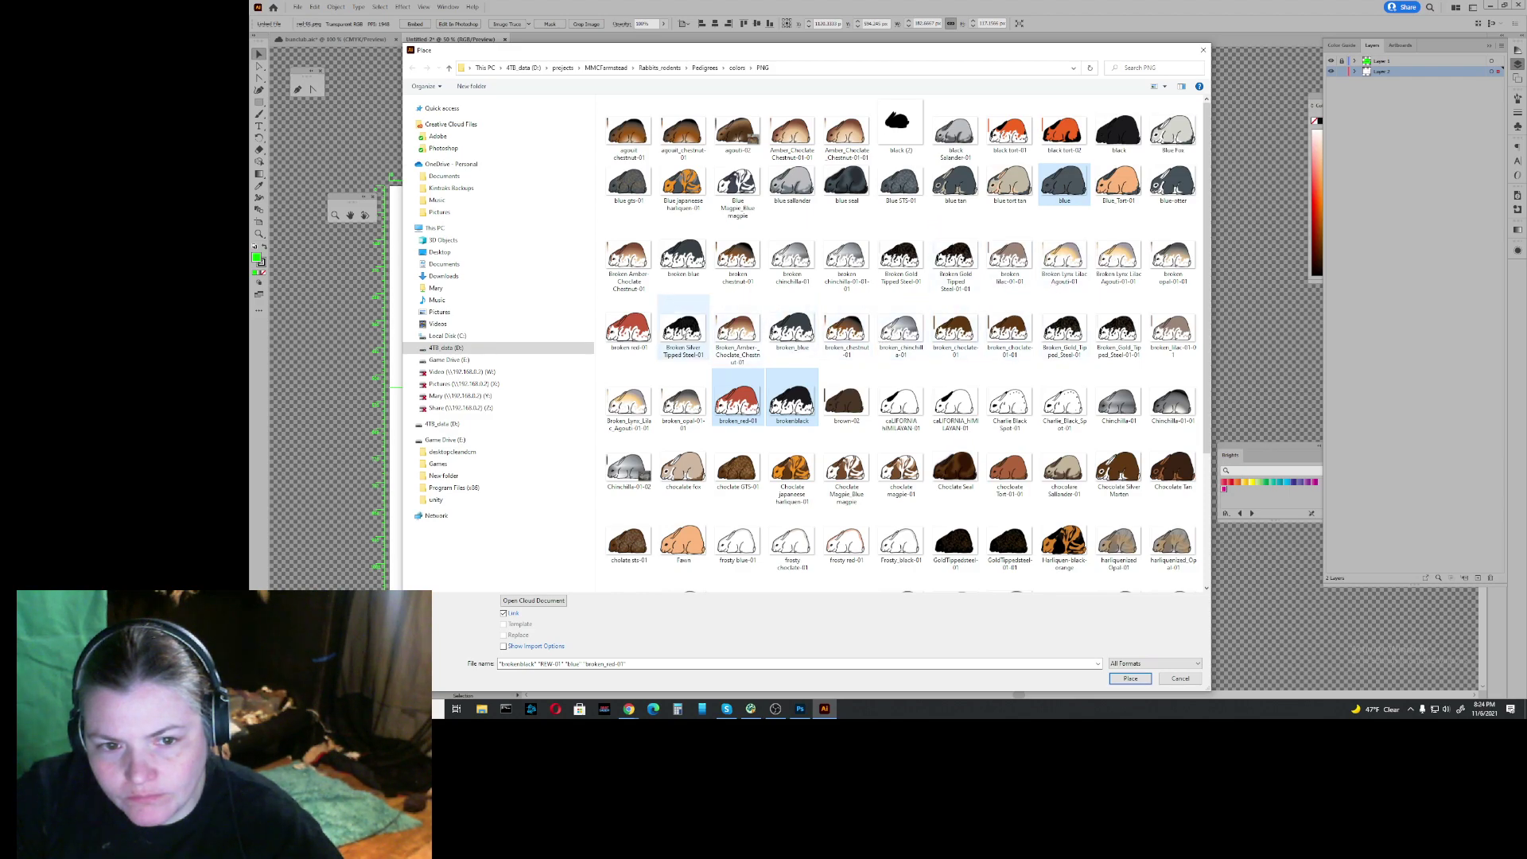
Step: Add the broken blue, Chocolate Magpie_Blue magpie and rabbits1_Blue magpie files to the selection and load all the chosen images for placing
ctrl+click(683, 255)
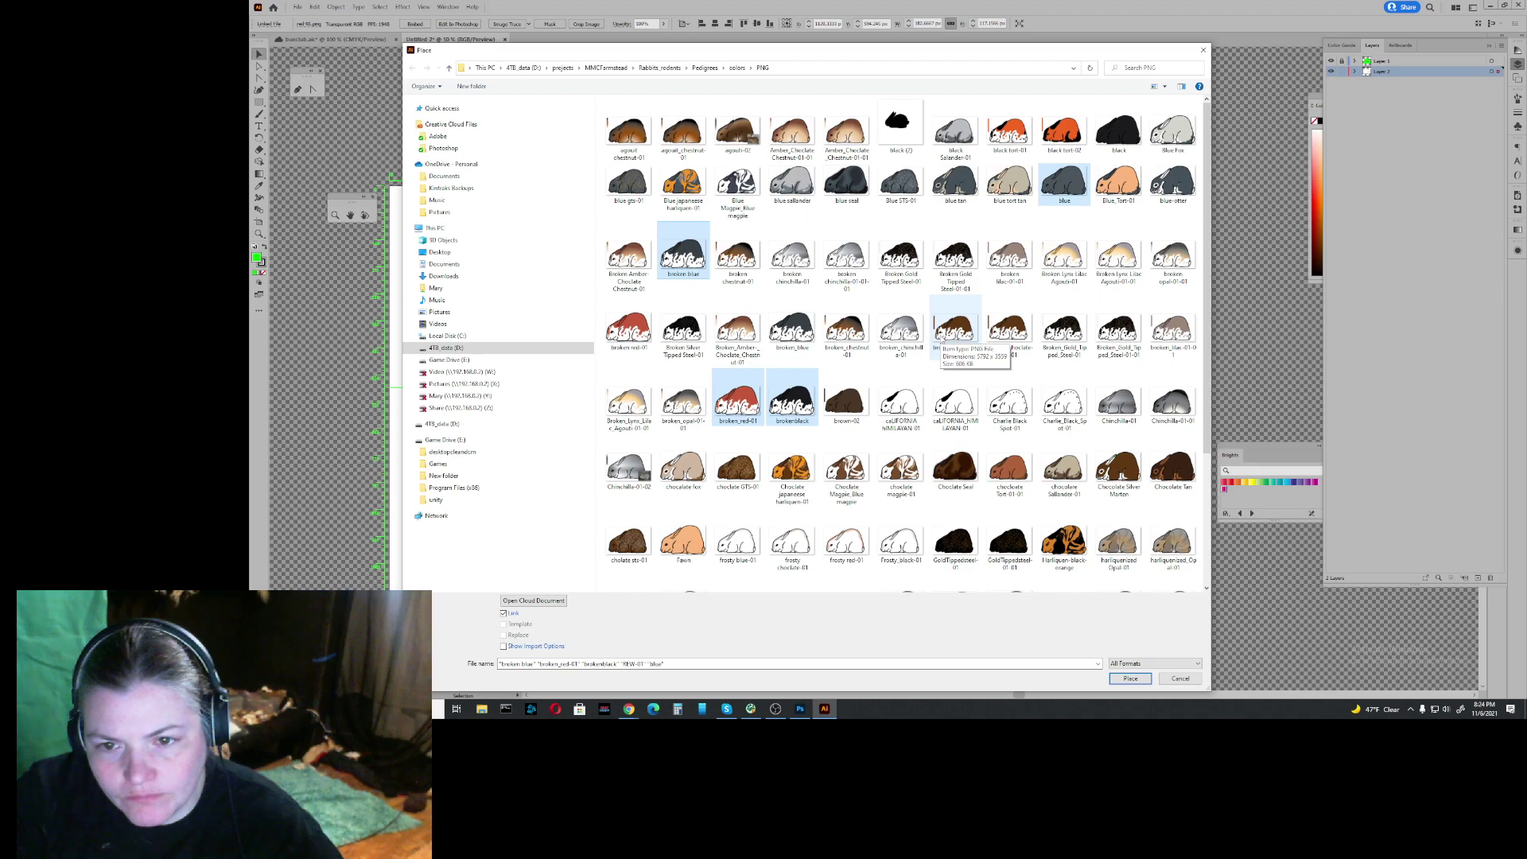
ctrl+click(848, 475)
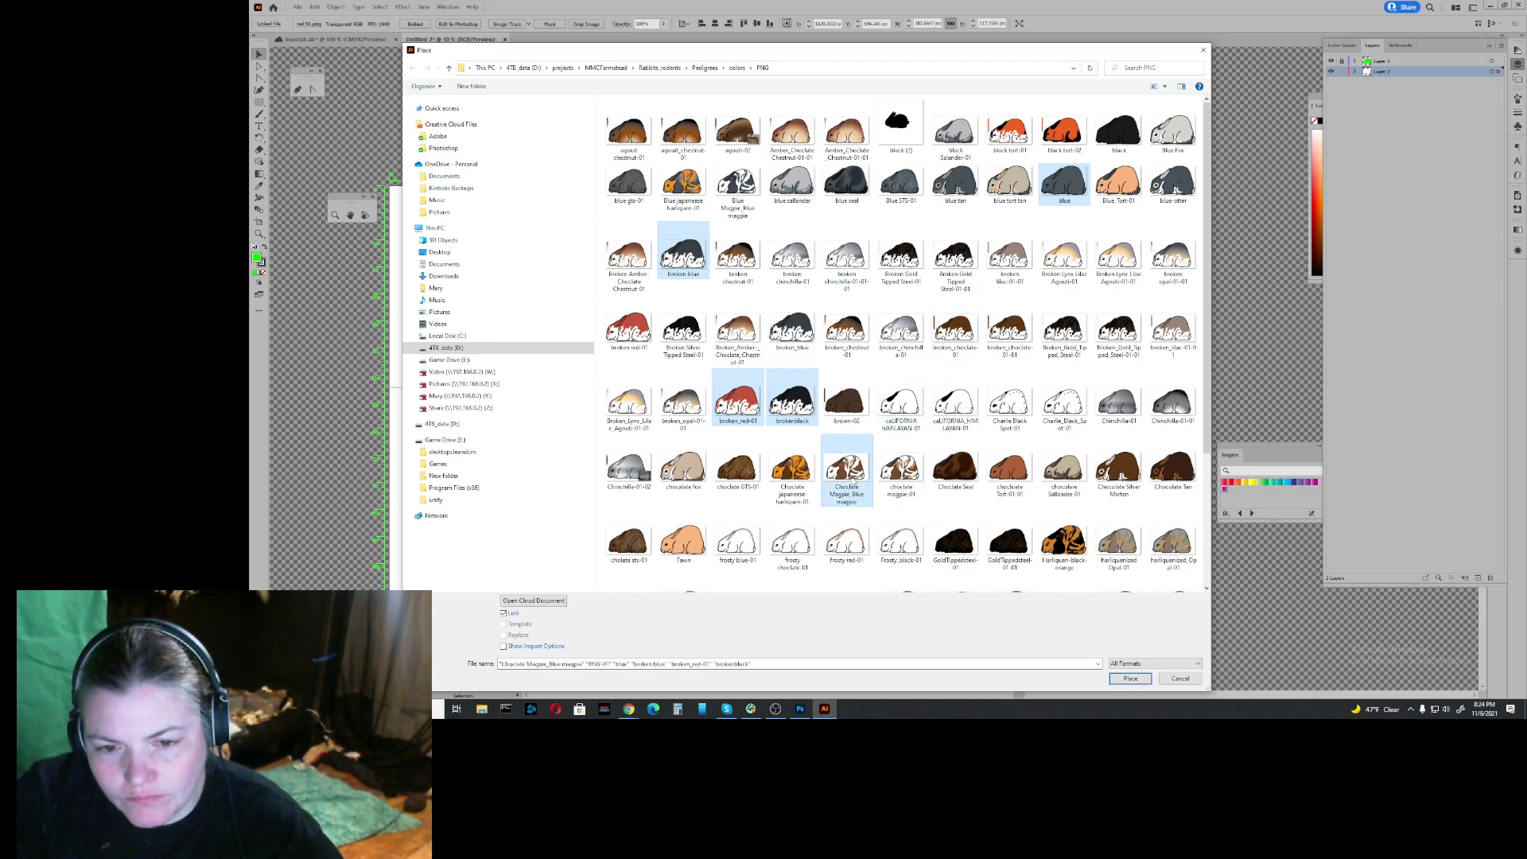
ctrl+scroll(912, 509, down, 1)
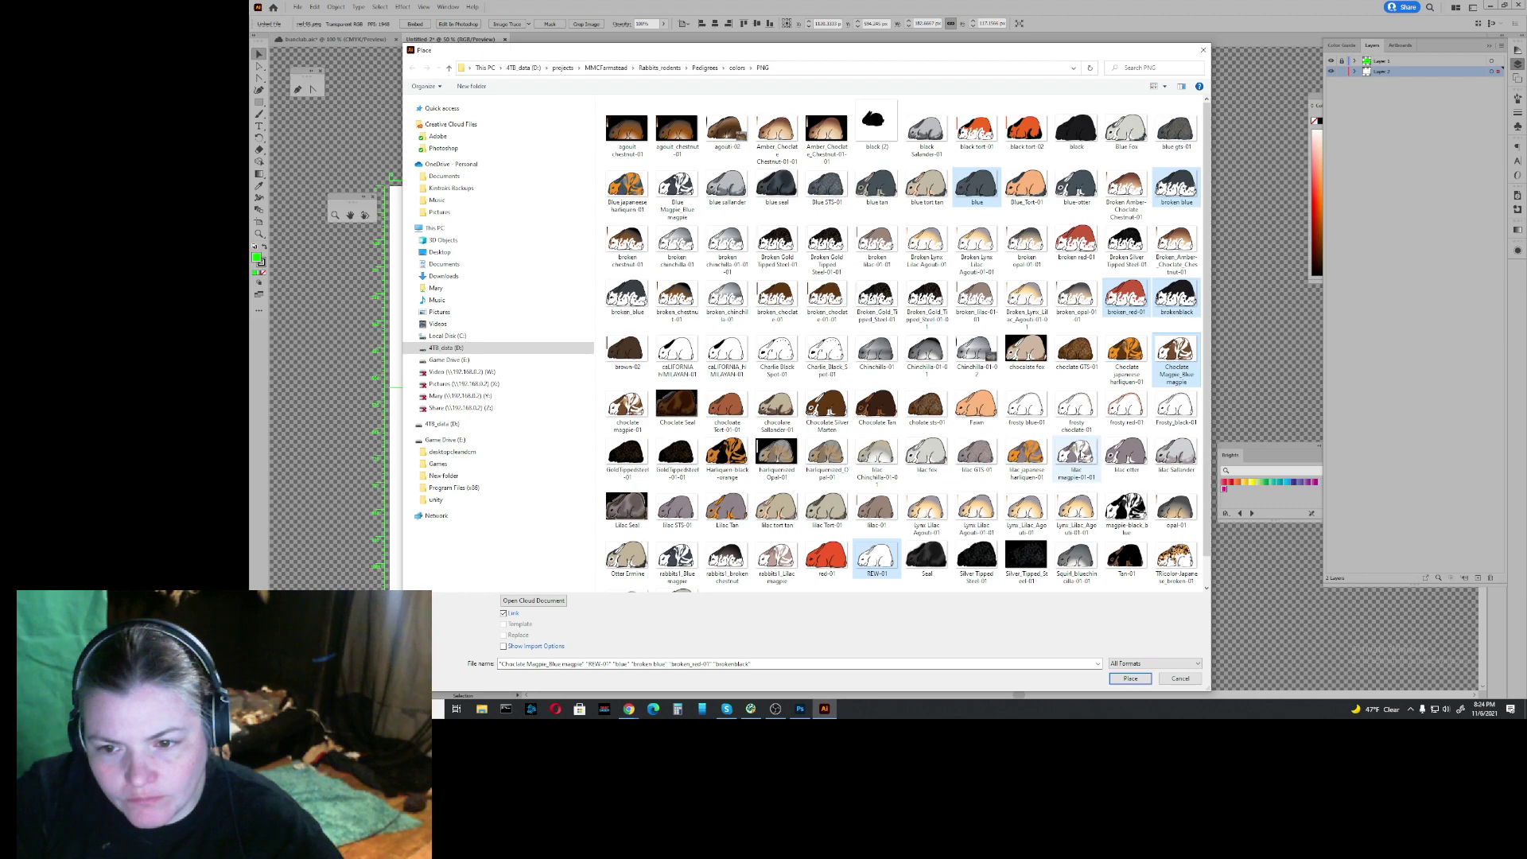
scroll(990, 491, down, 1)
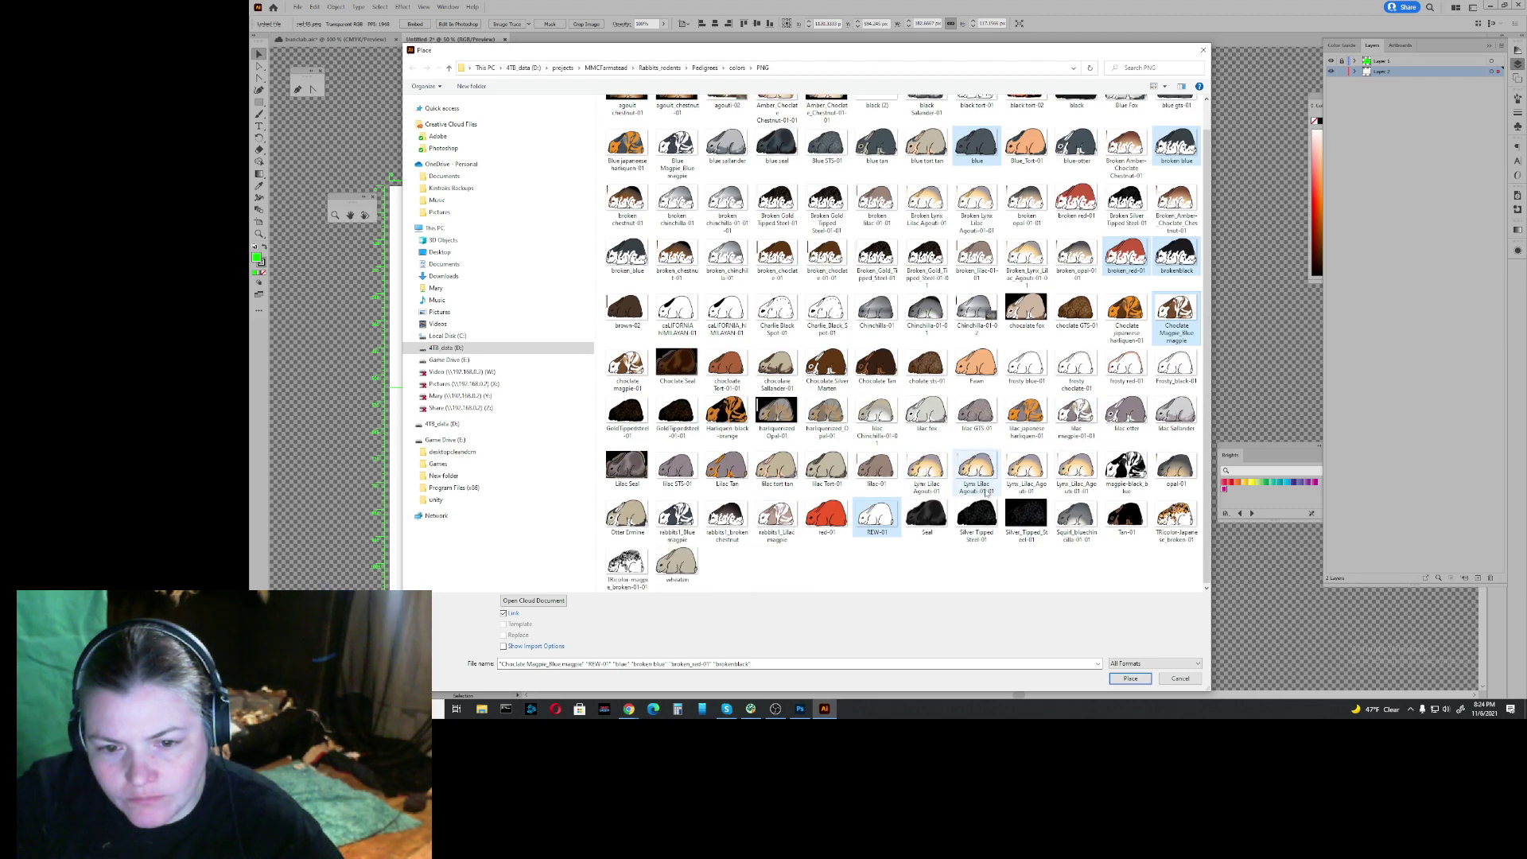
ctrl+click(677, 521)
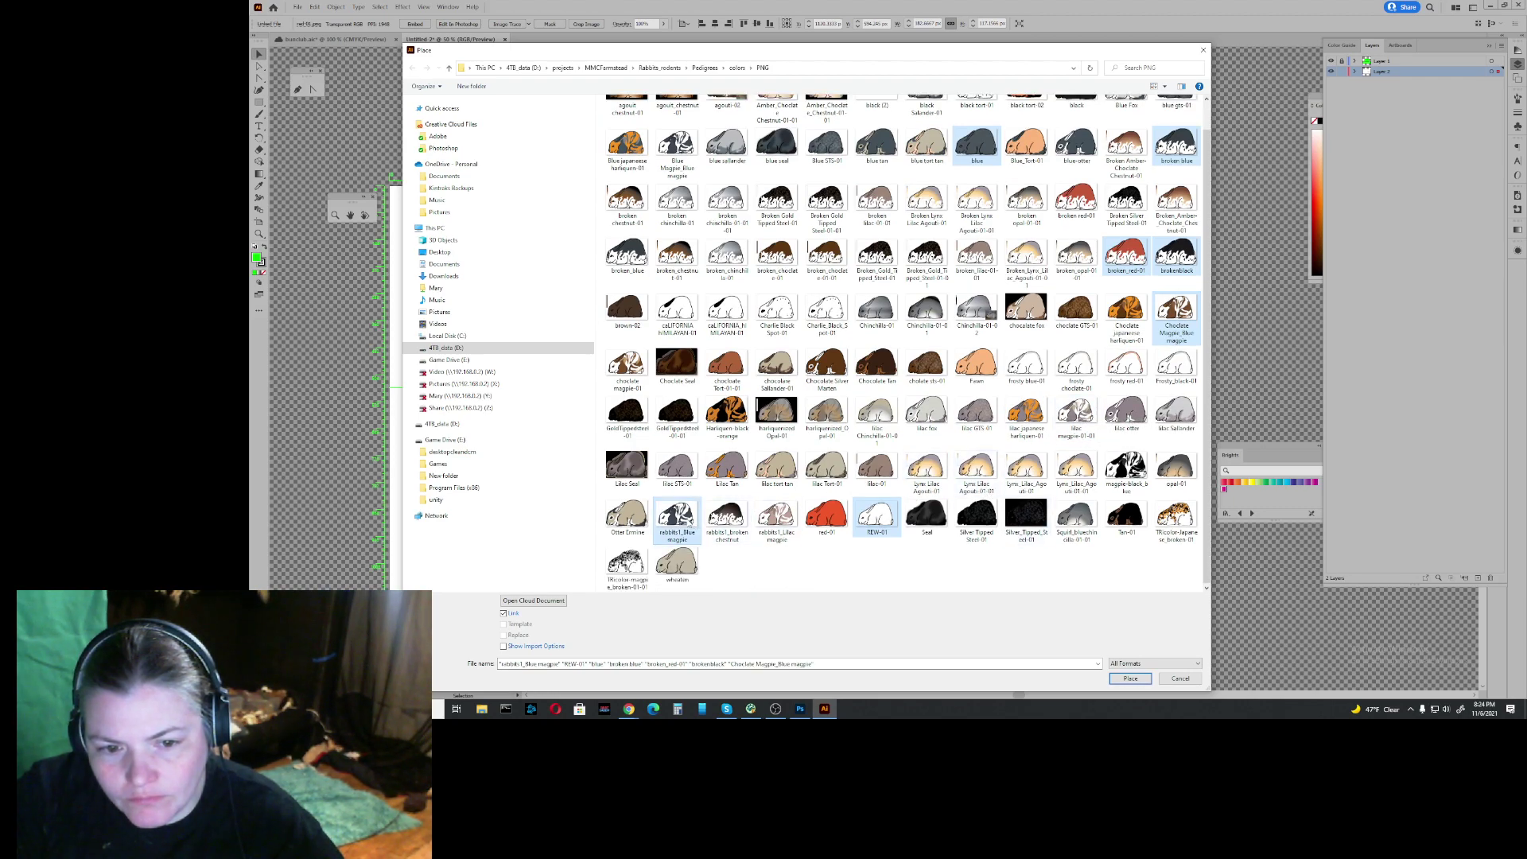
click(1131, 679)
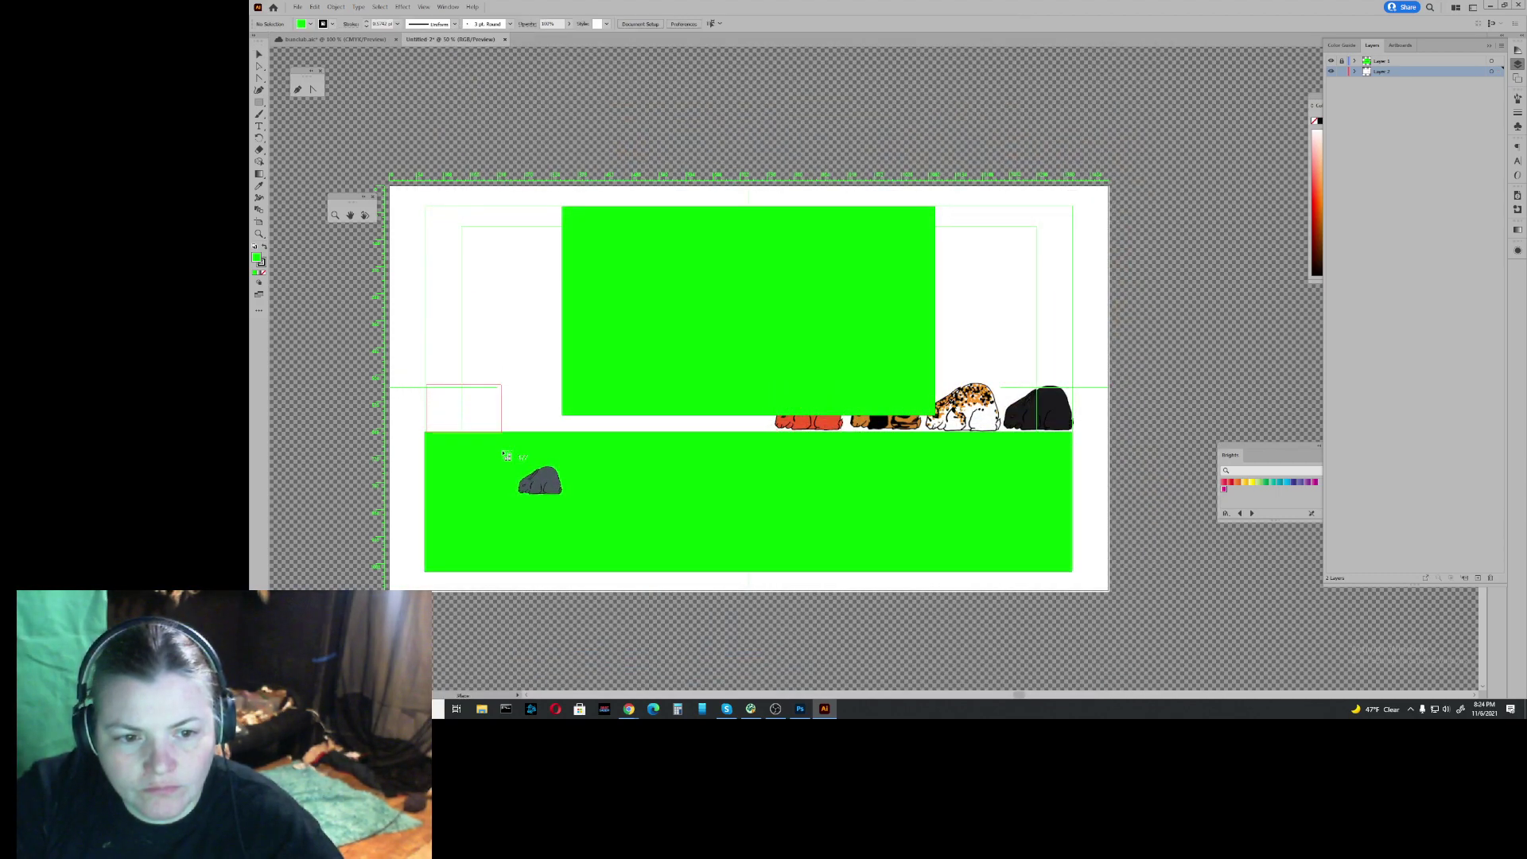
Step: Place the blue, broken blue, broken red, broken black, chocolate magpie and blue magpie rabbits rightward from the left end of the lower rectangle's top edge
click(427, 386)
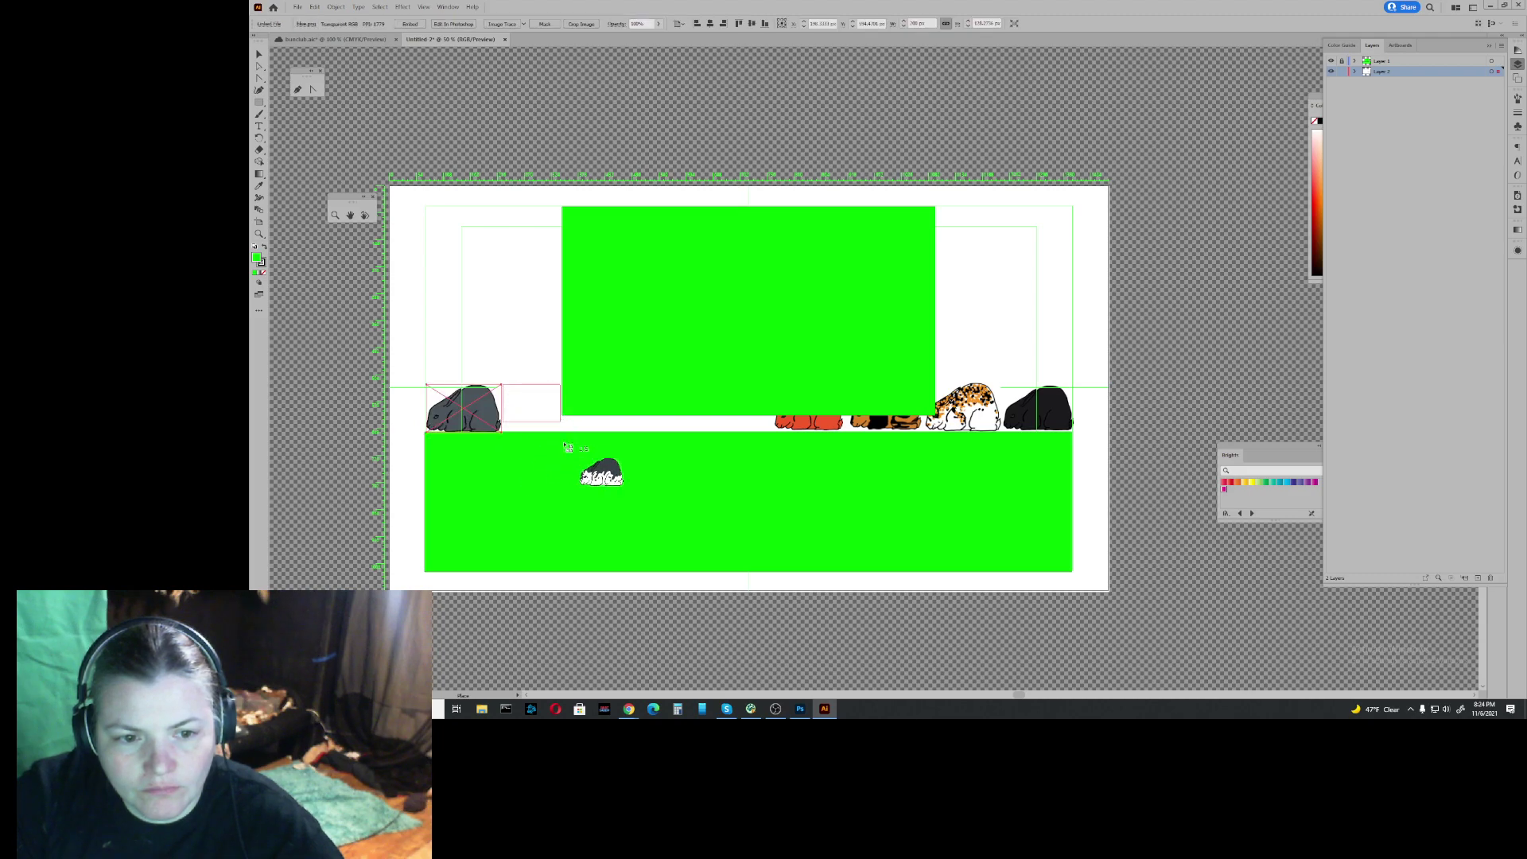
drag(578, 432, 748, 442)
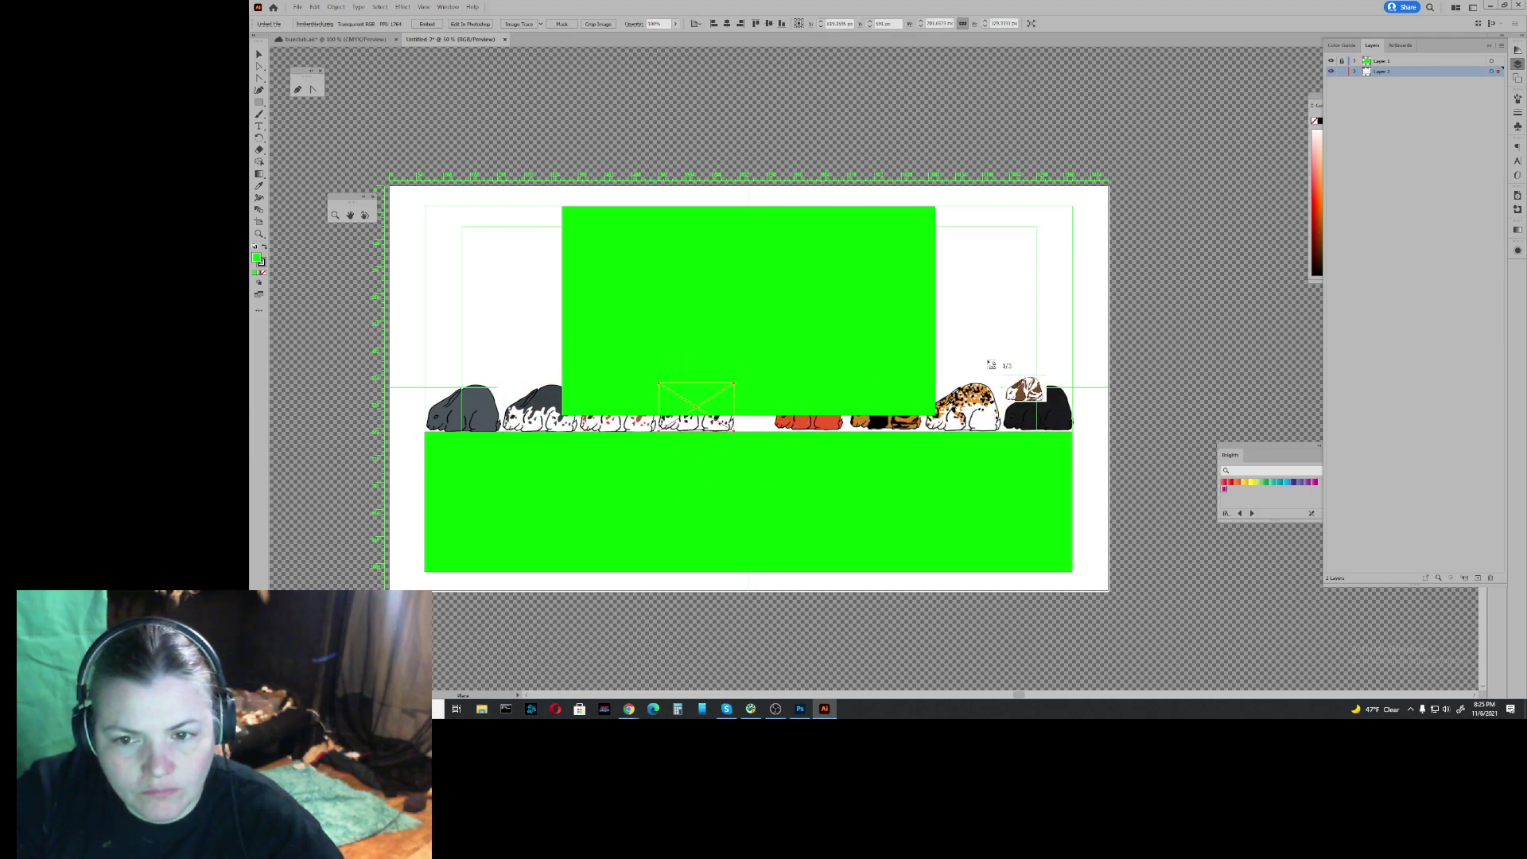
drag(737, 387, 816, 441)
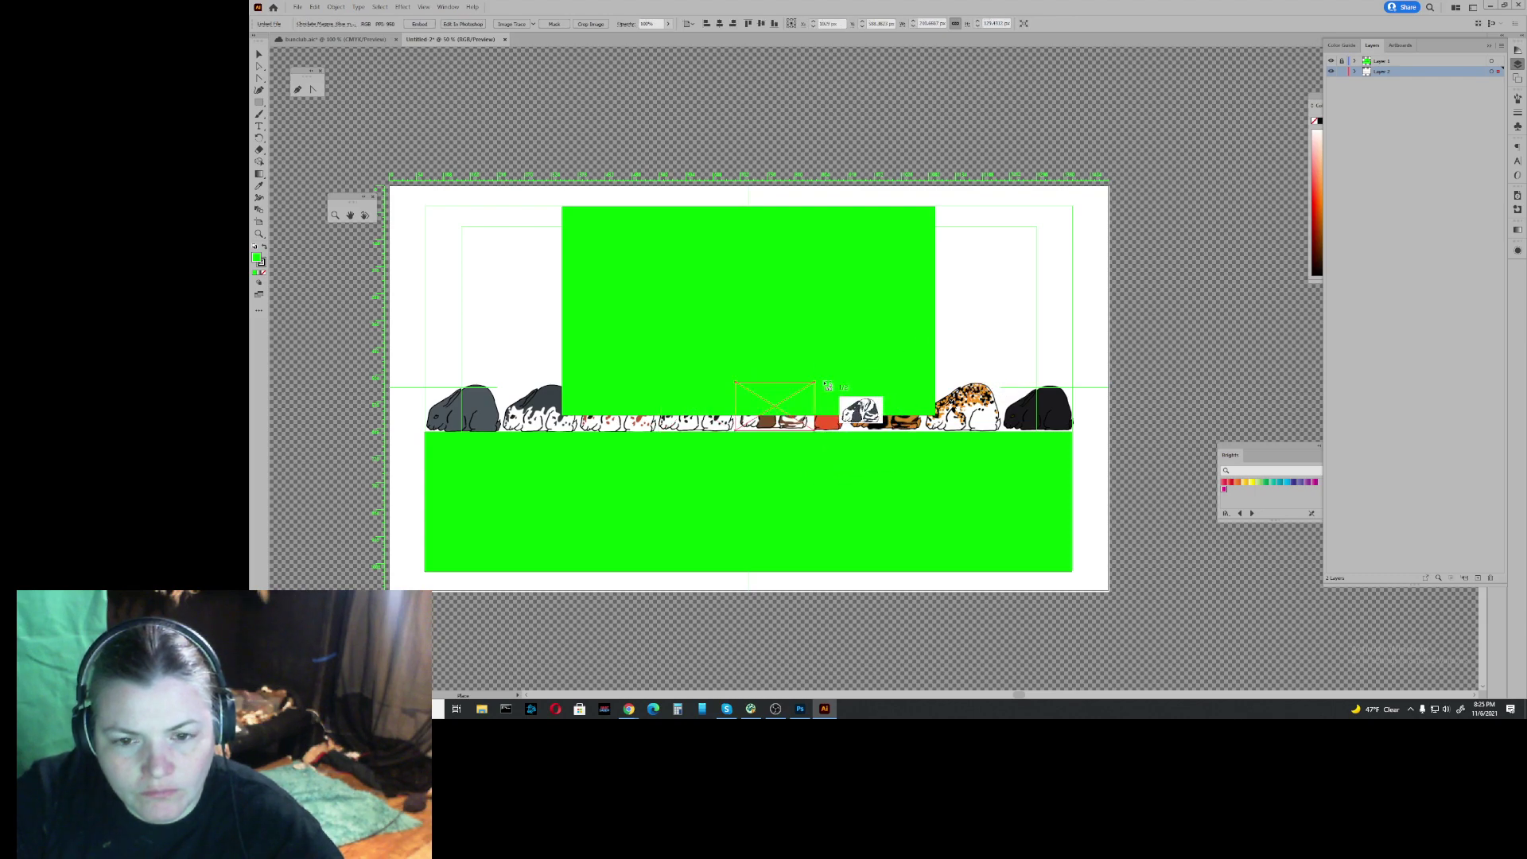
drag(820, 384, 891, 447)
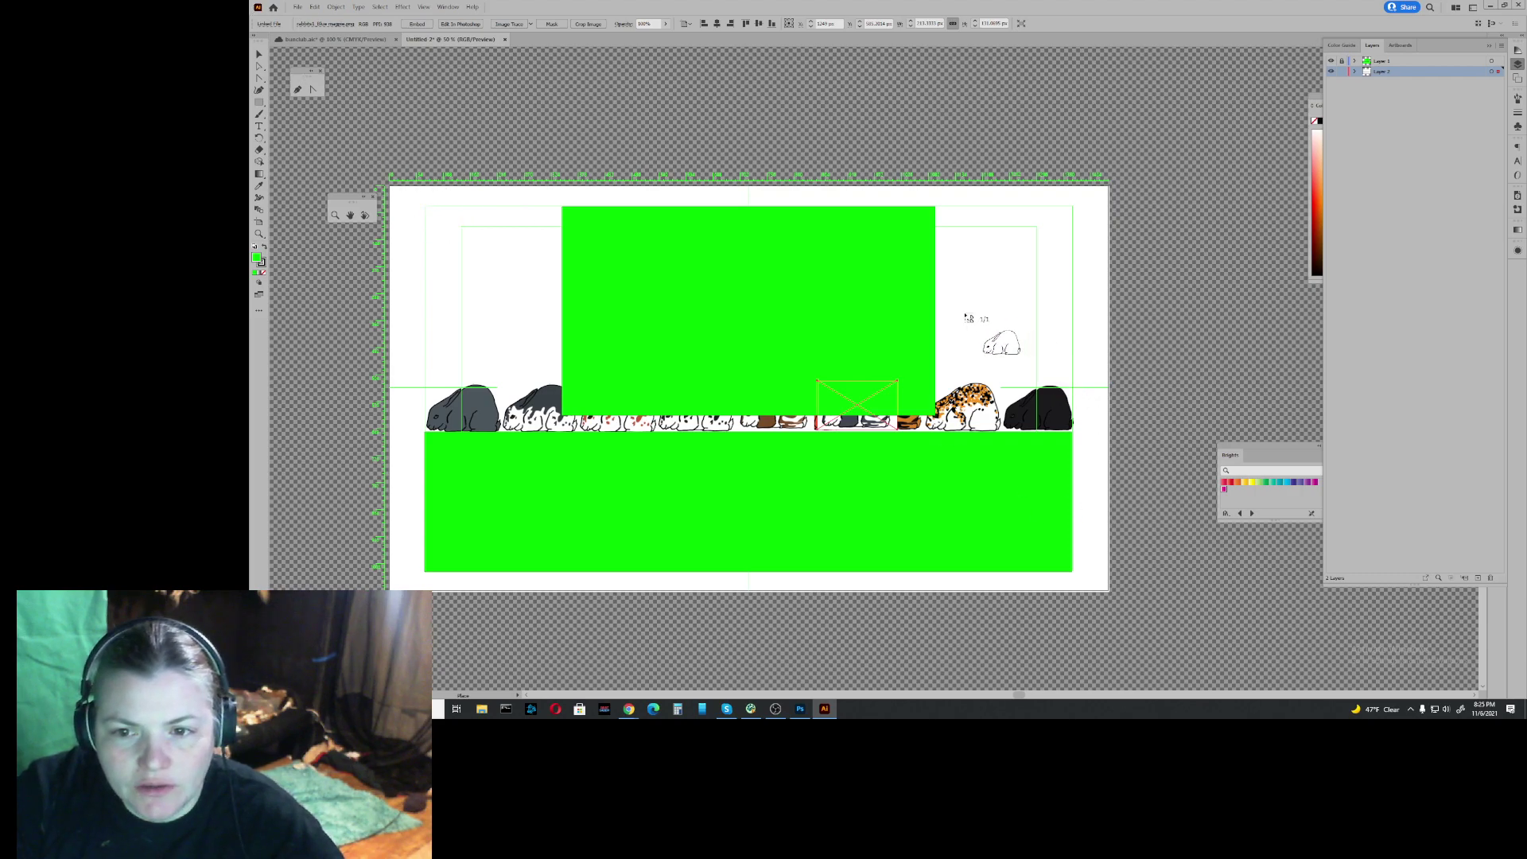
Step: Place the white REW-01 rabbit in the empty area right of the upper rectangle and move the broken blue rabbit above it
drag(964, 312, 1037, 355)
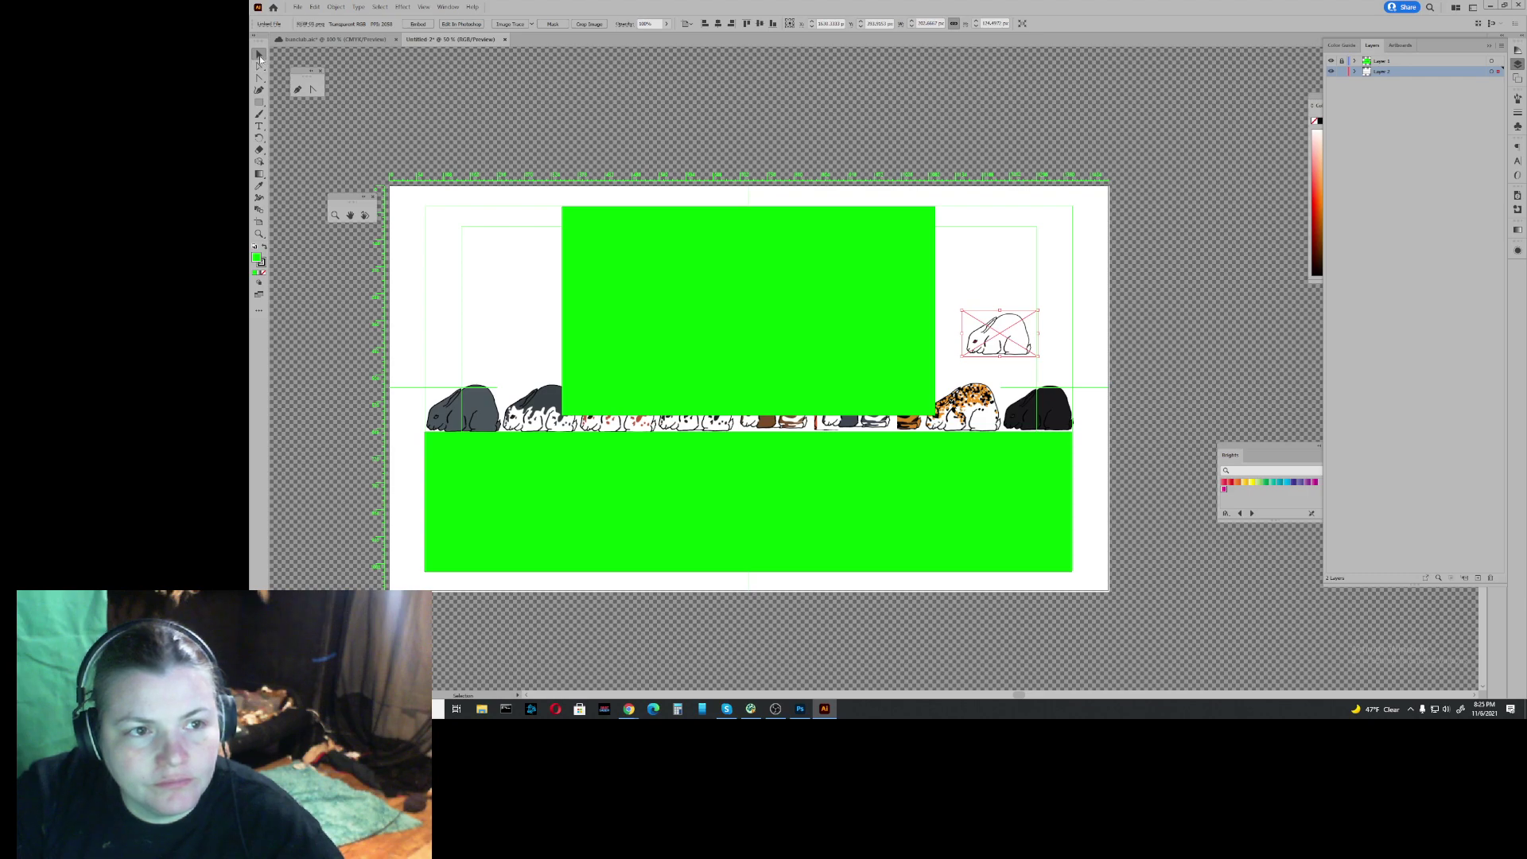
click(471, 412)
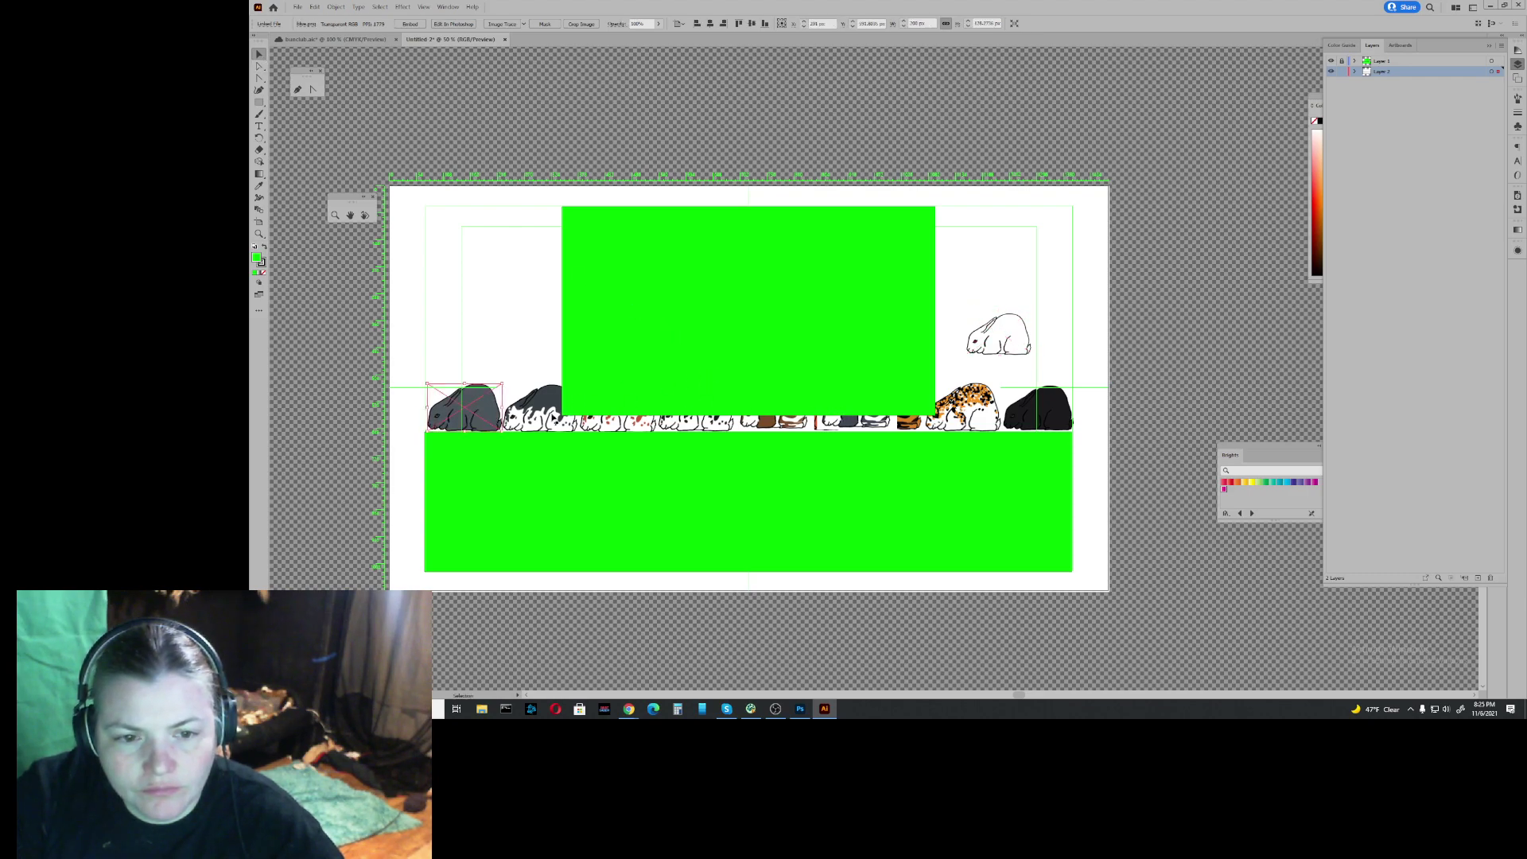
drag(529, 410, 1036, 280)
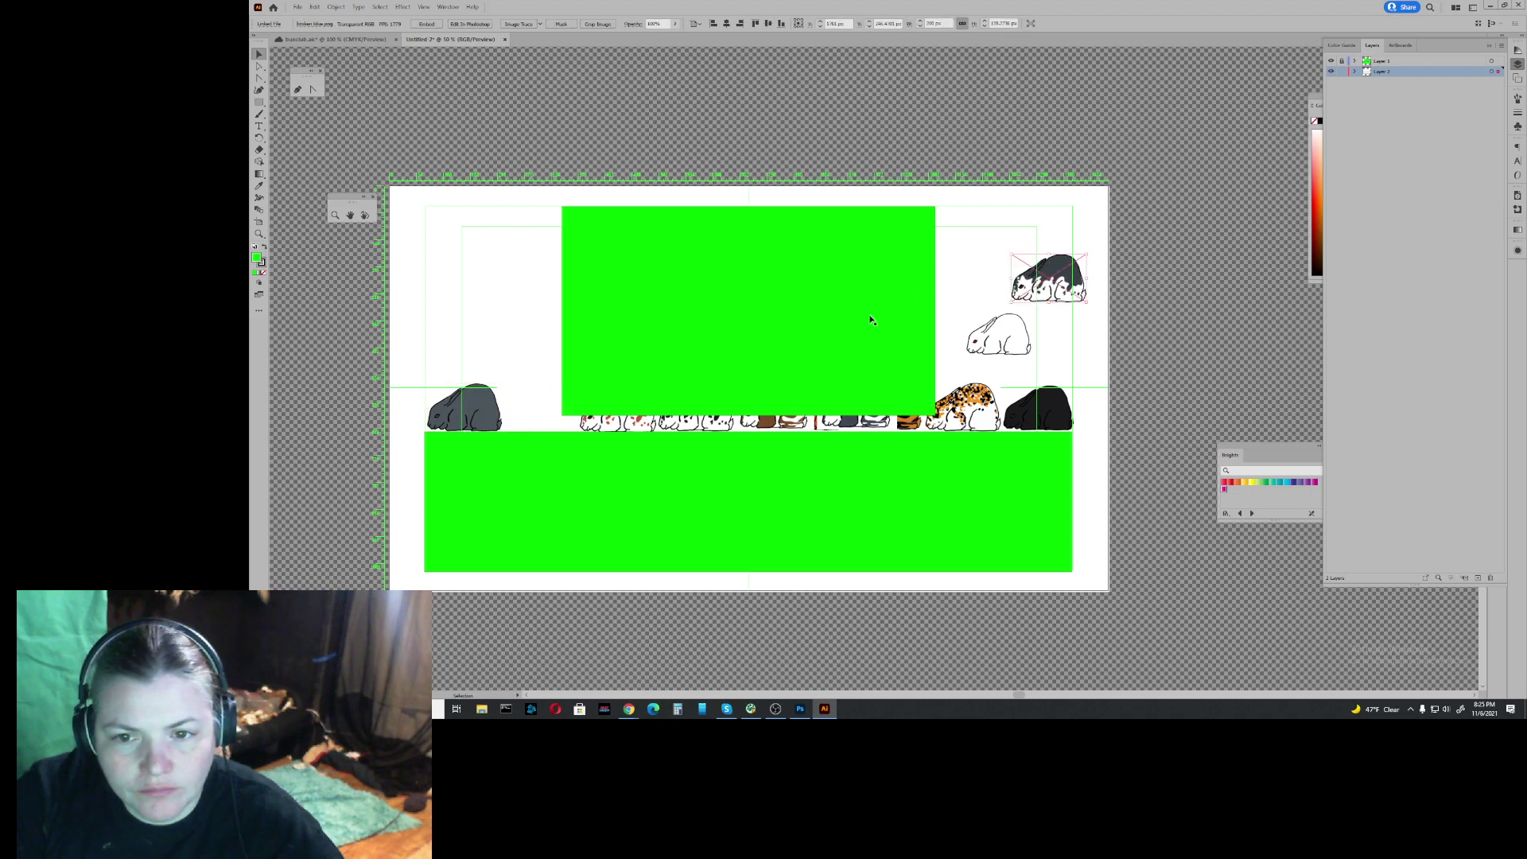
Step: Move all linked rabbit images into a new layer above the green rectangles and lock the white background rectangle's layer
click(966, 239)
click(1381, 62)
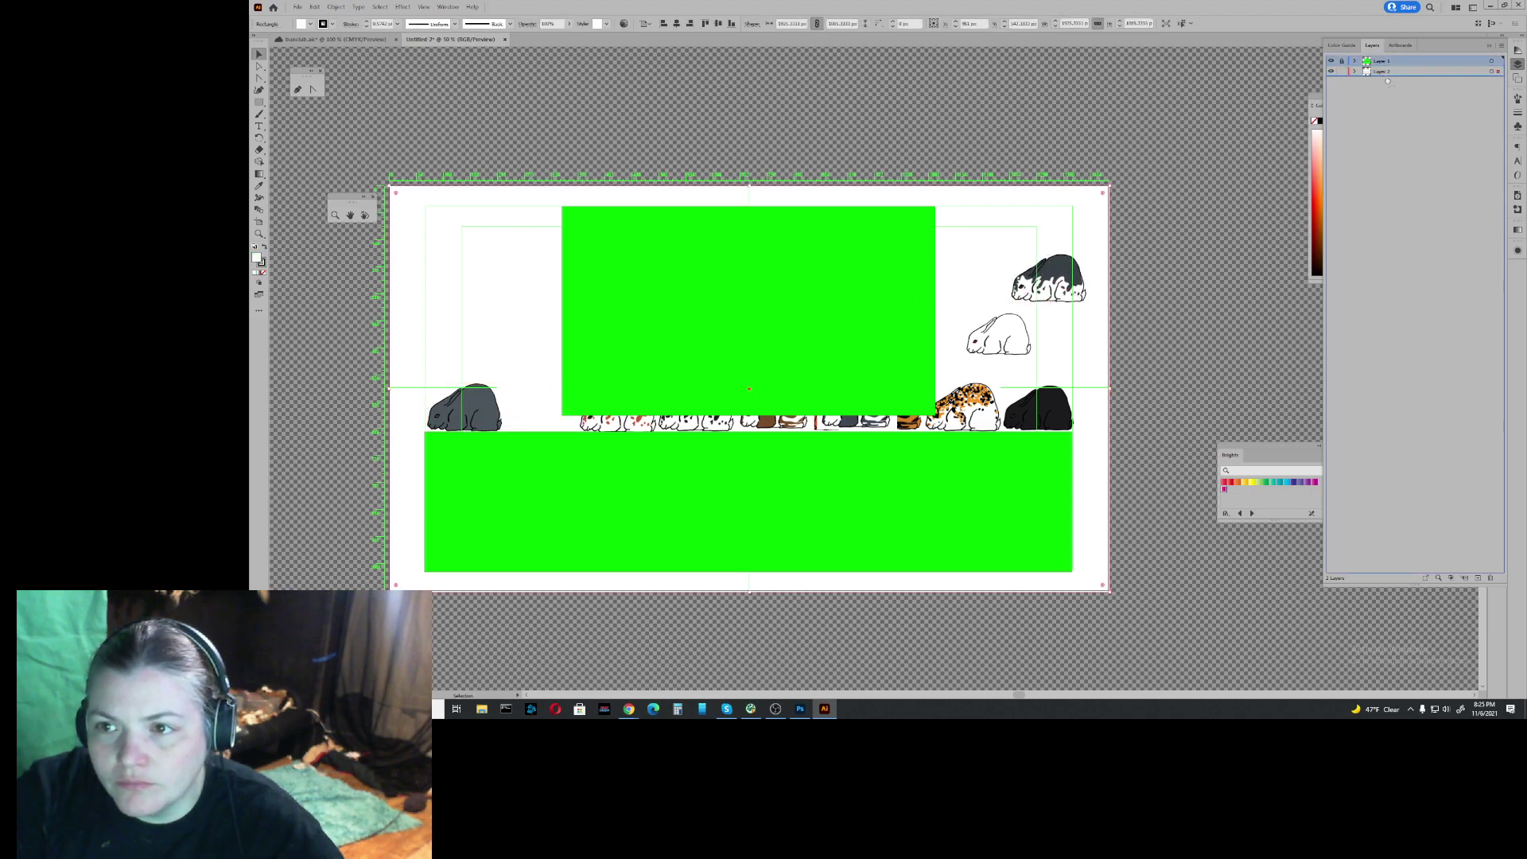
click(1355, 71)
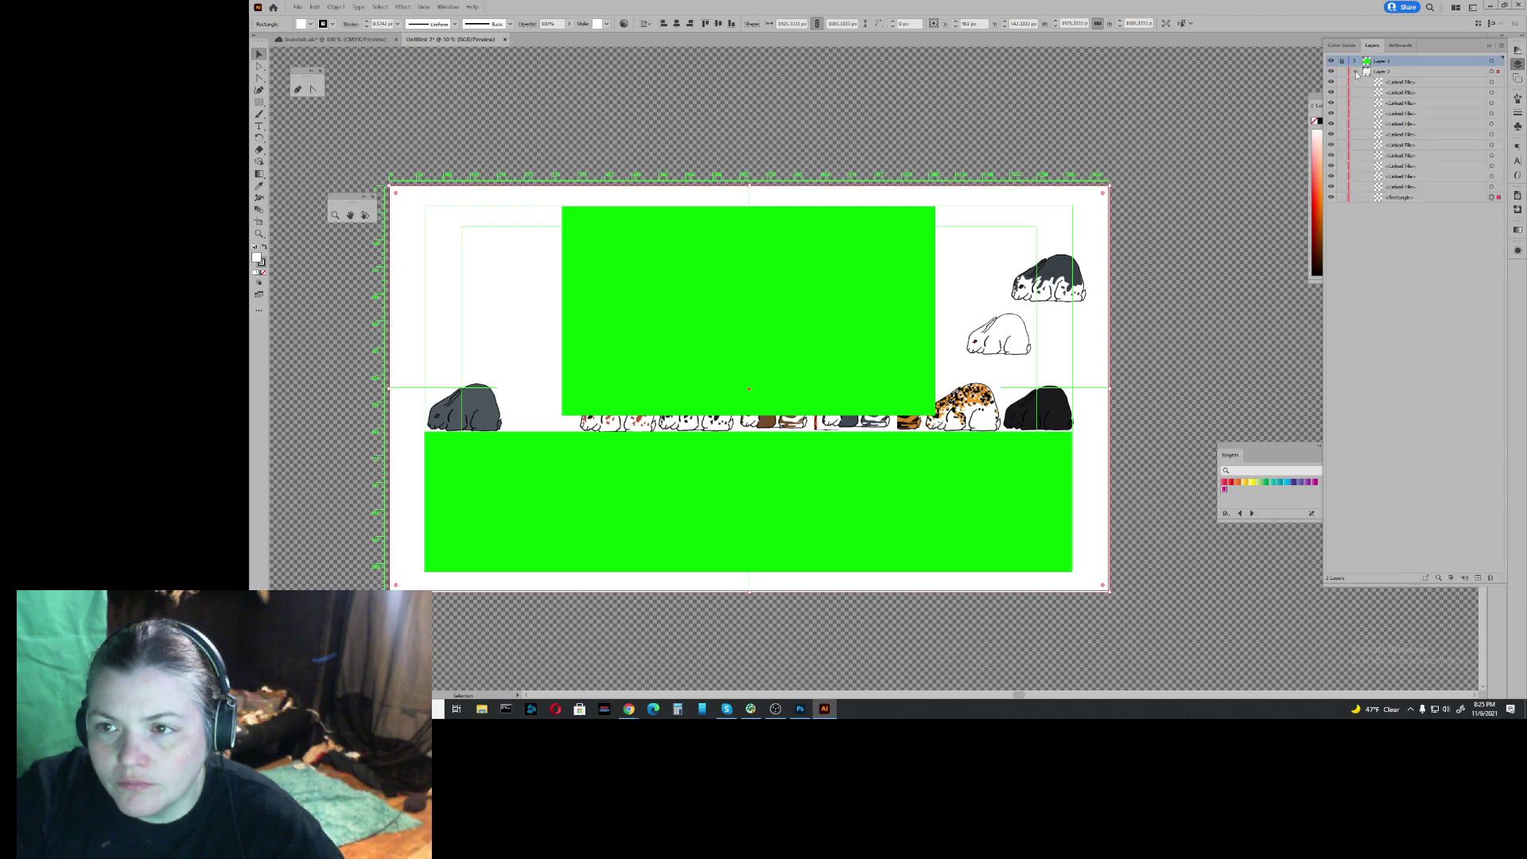
click(1384, 71)
click(1415, 65)
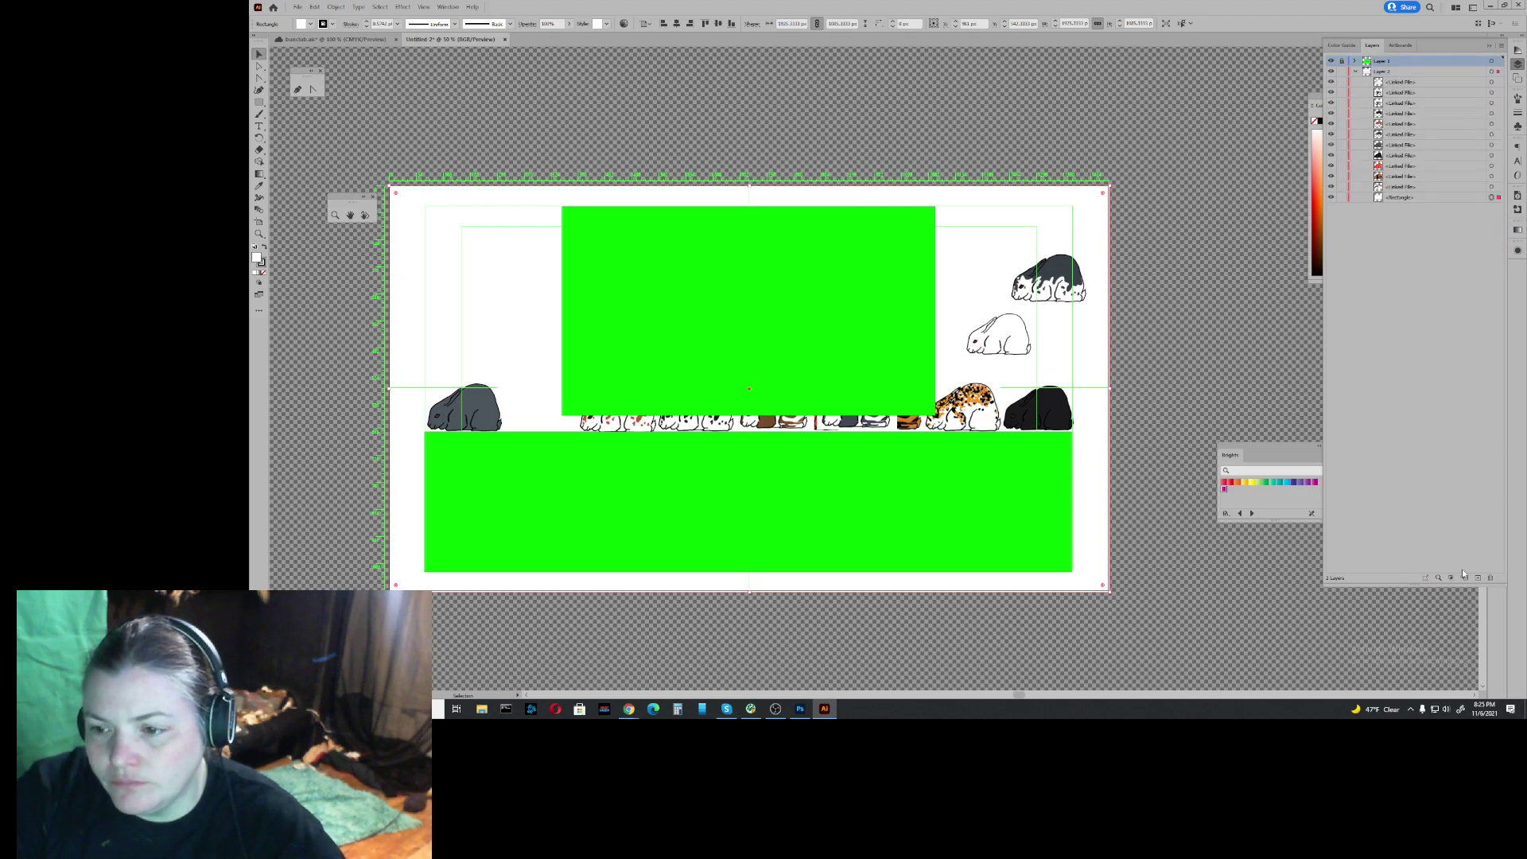
click(1477, 578)
click(1403, 94)
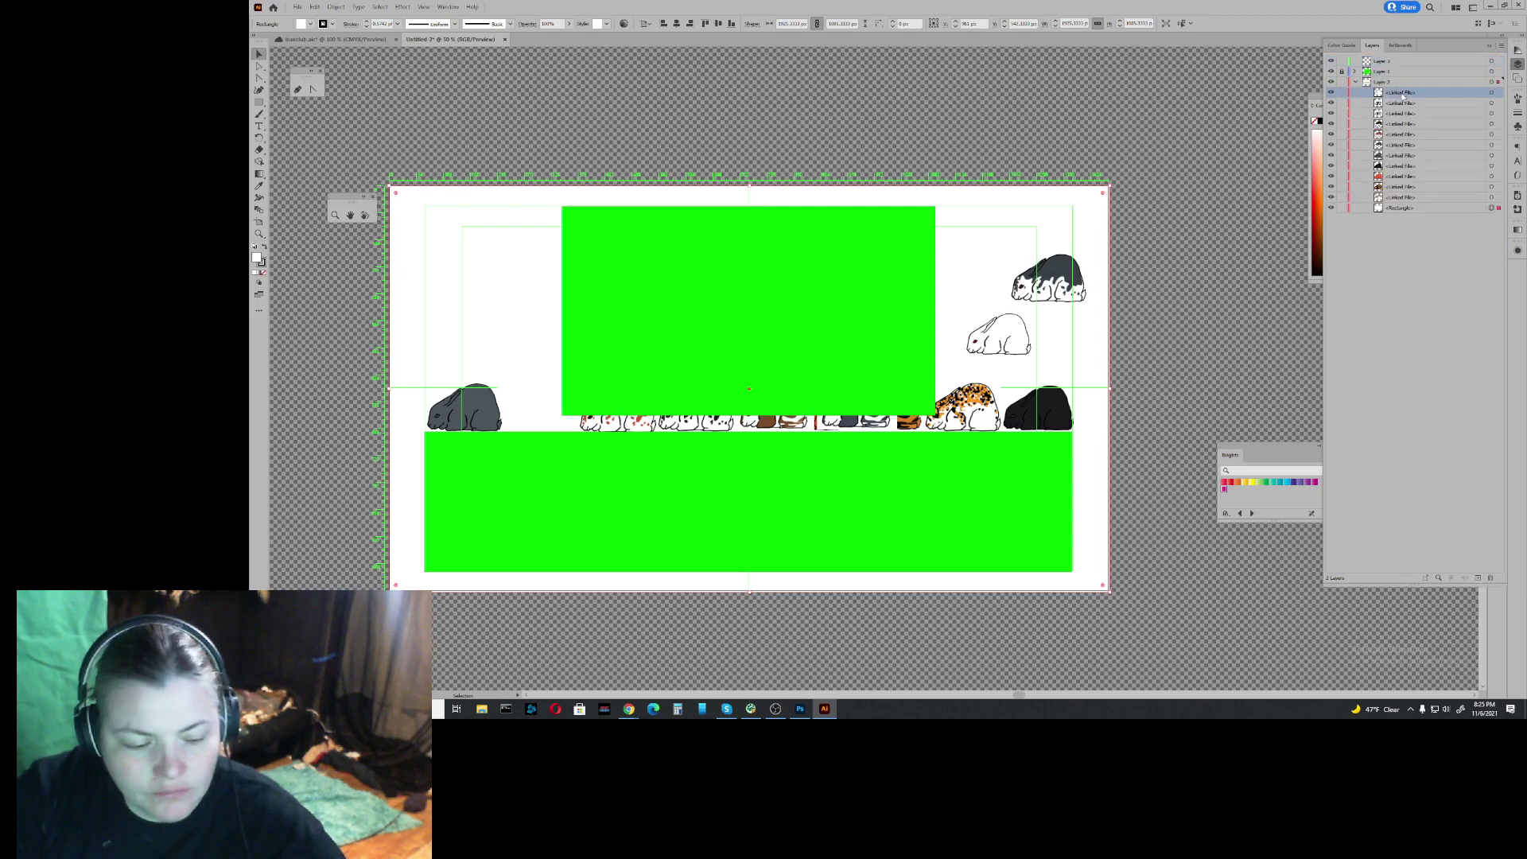
shift+click(1404, 198)
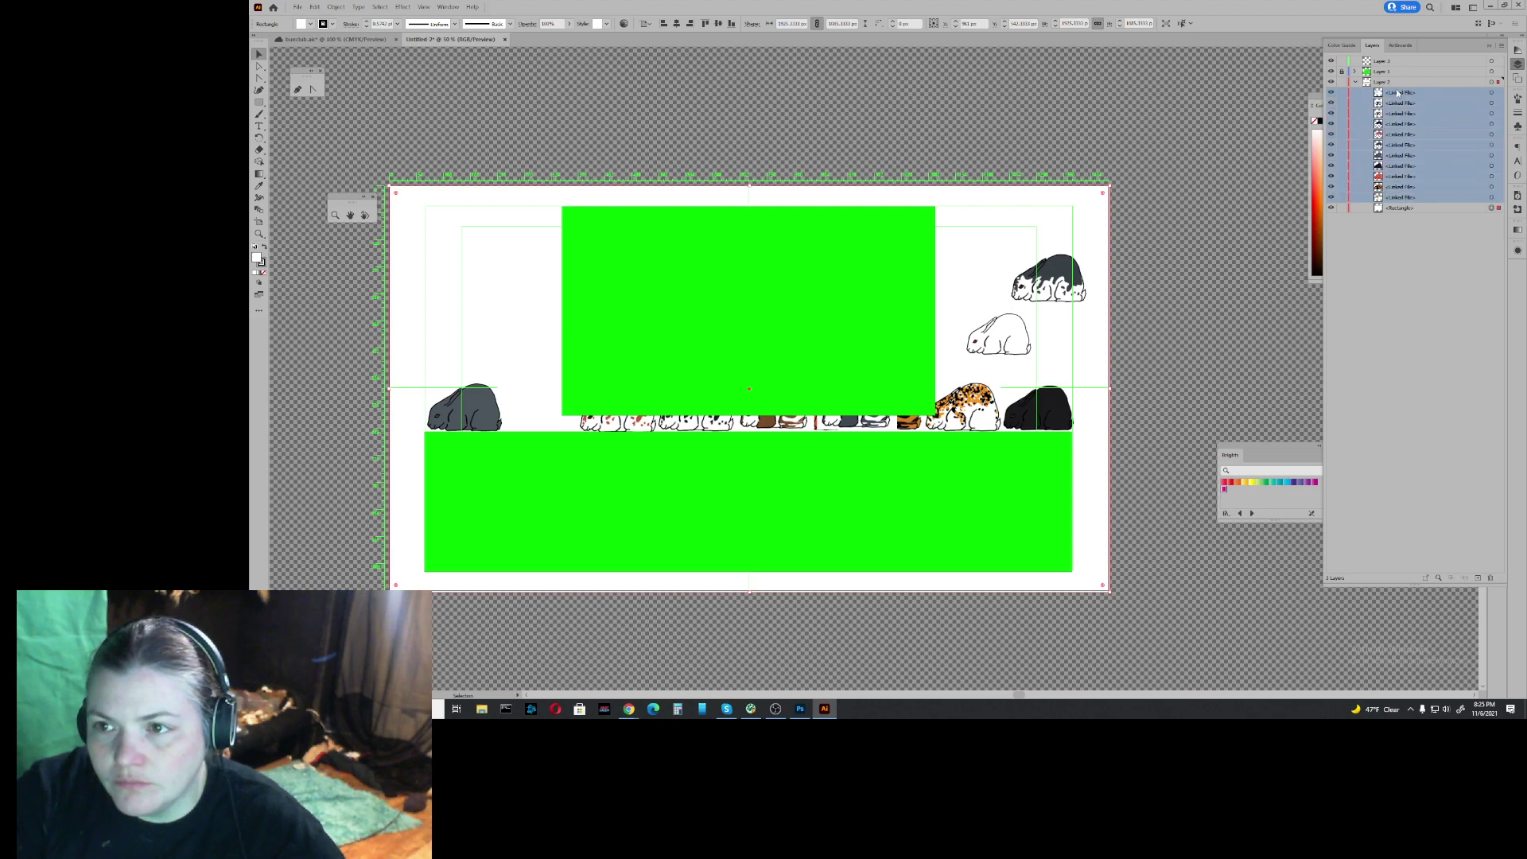
drag(1398, 94, 1384, 63)
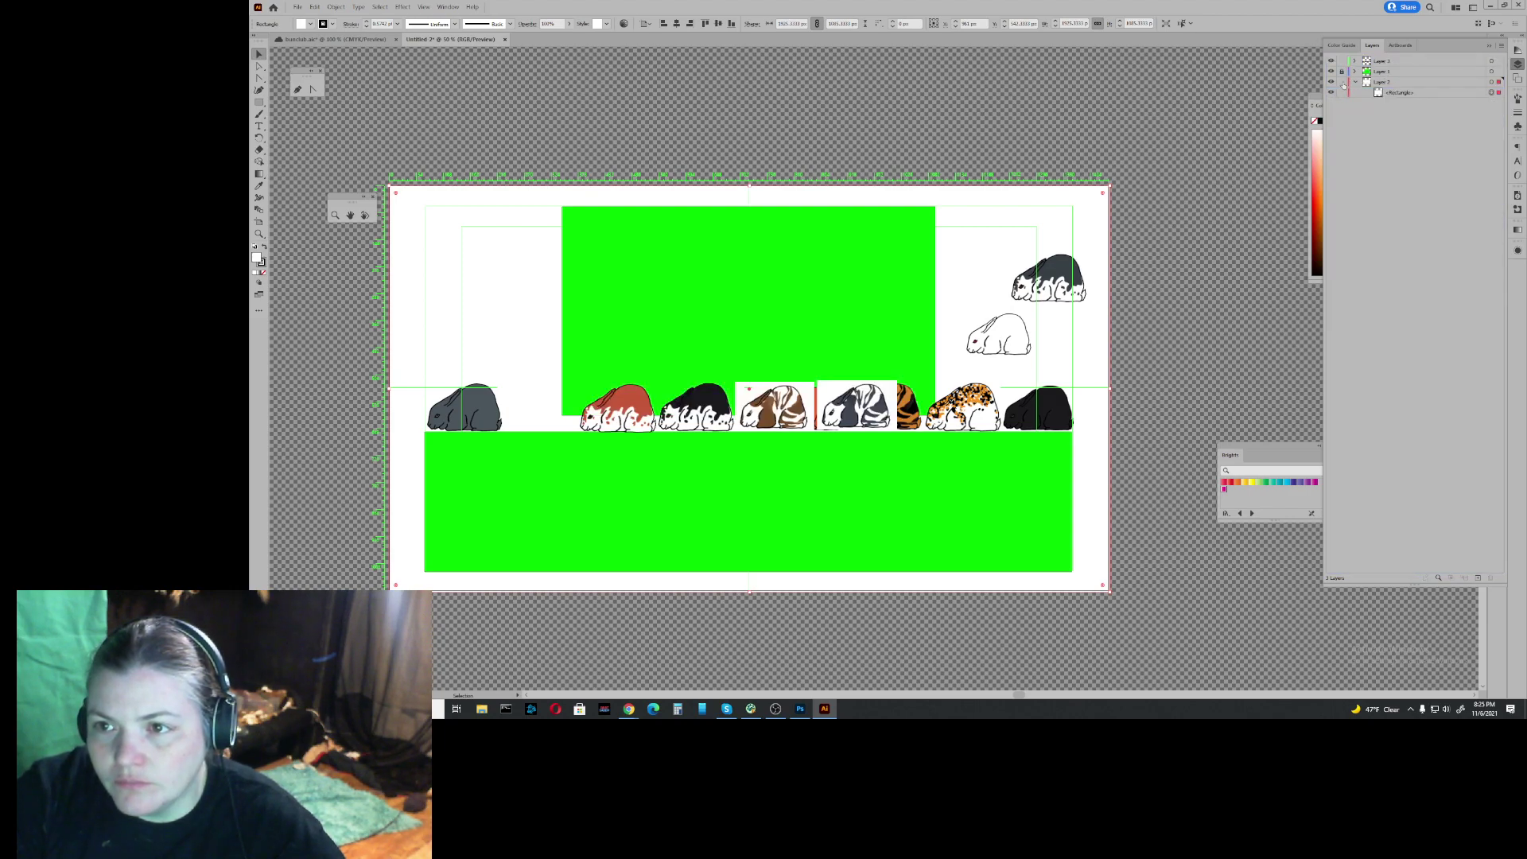
key(ctrl+shift+a)
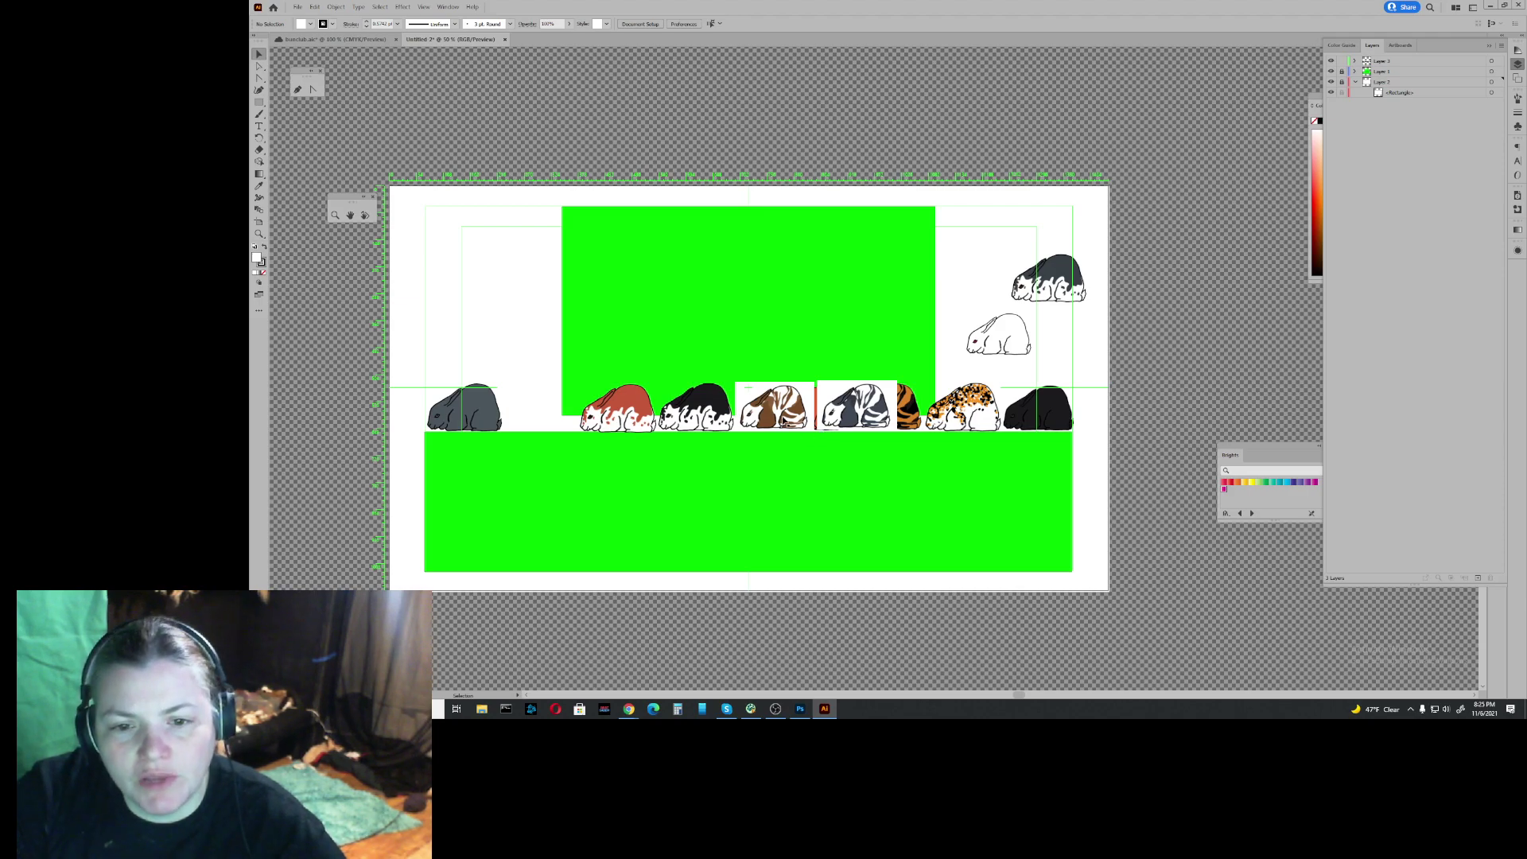
Step: Move the chocolate magpie and blue magpie rabbits out of the row to the upper green rectangle's right side
click(787, 421)
drag(793, 412, 1016, 239)
drag(855, 410, 923, 277)
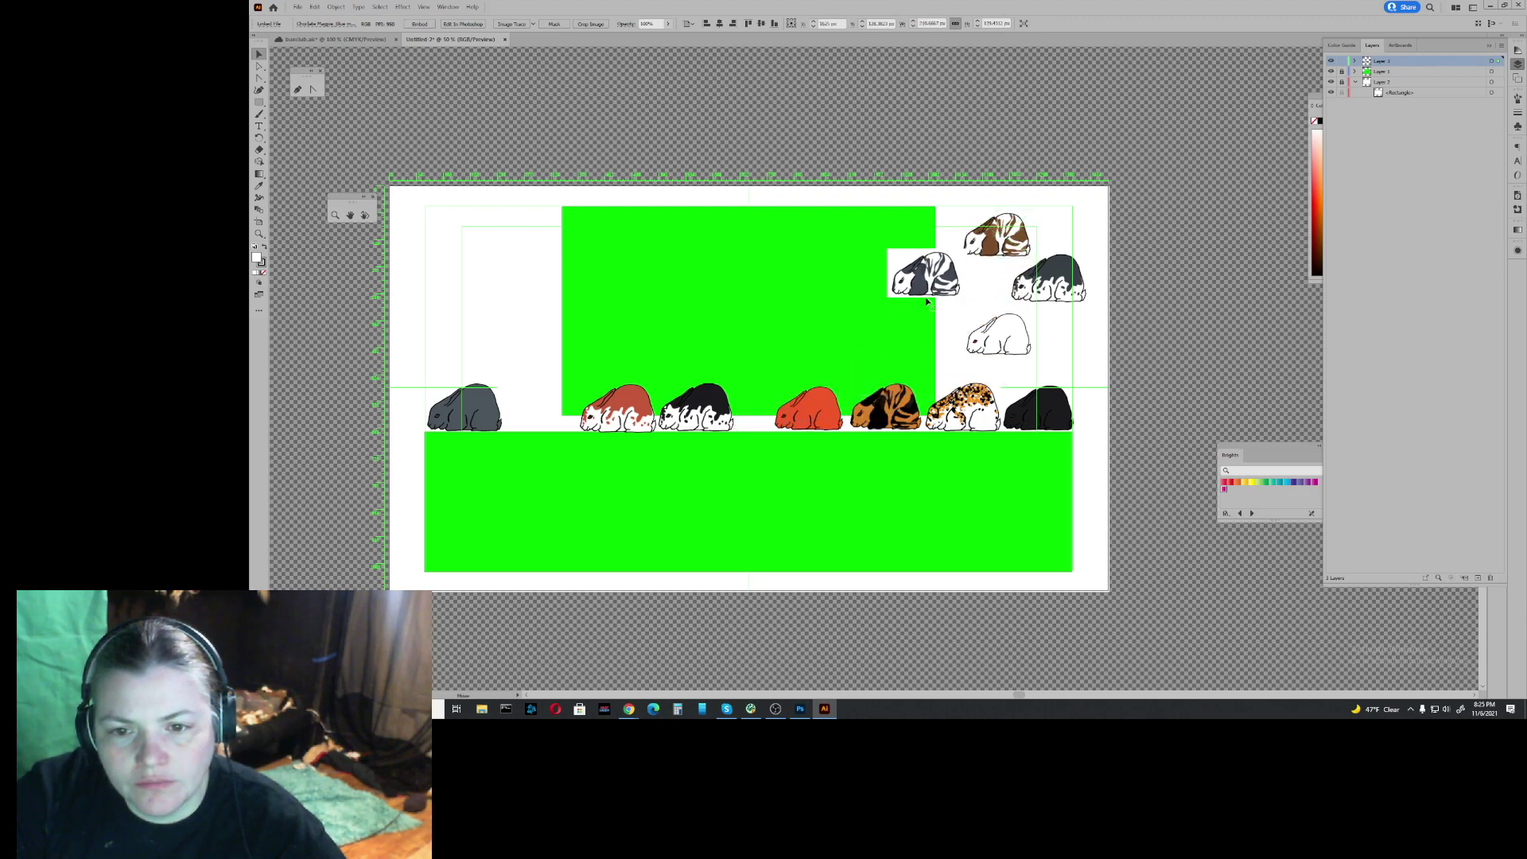
Step: Loosen the row by shifting the solid, broken, harlequin and white rabbits up and inward around the upper green rectangle's lower part
drag(618, 424, 569, 424)
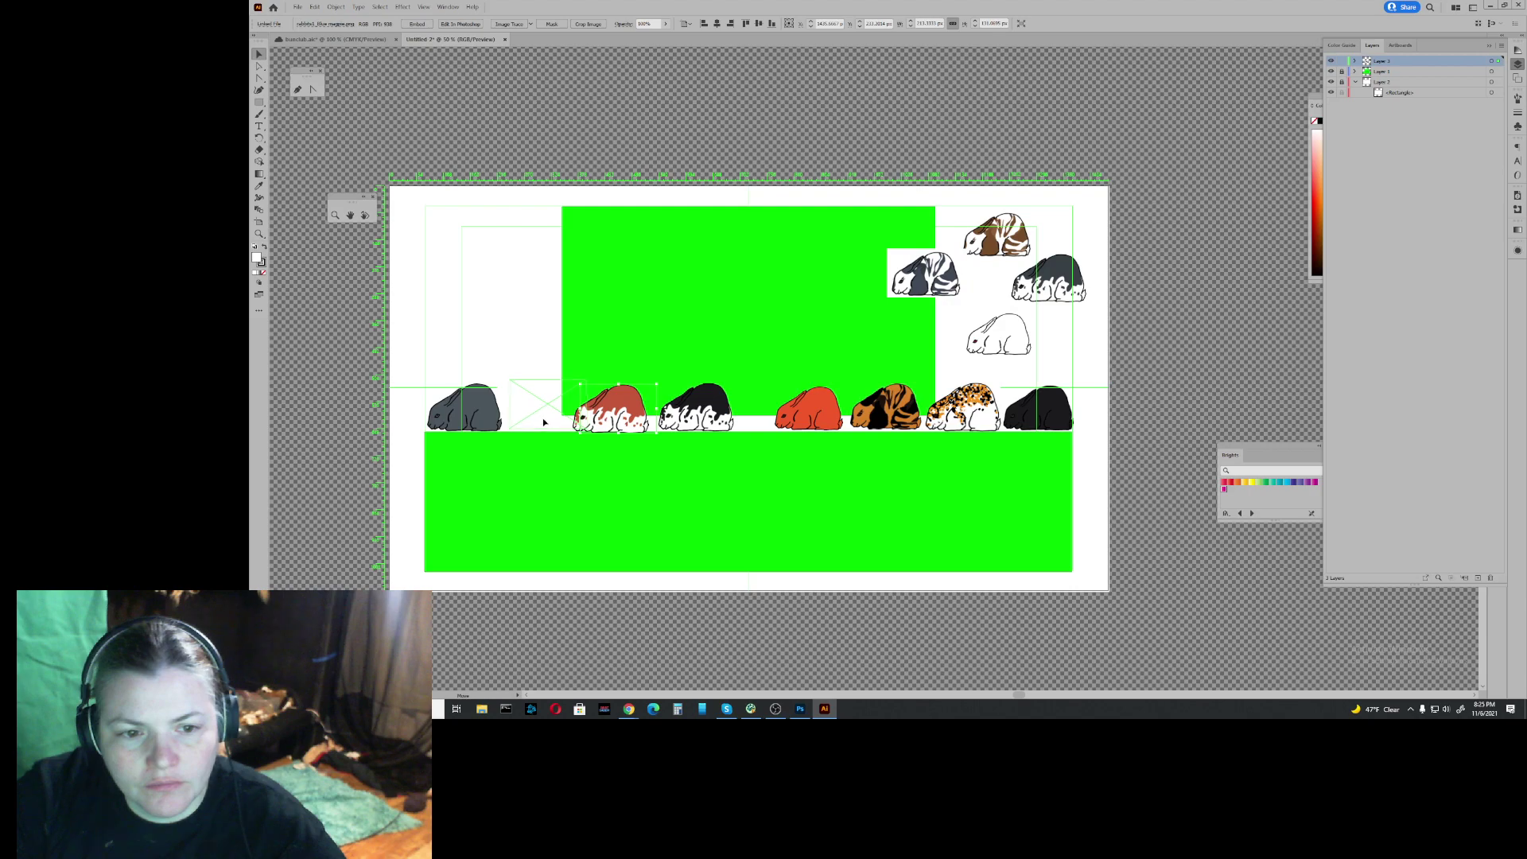
drag(478, 414, 682, 380)
drag(805, 410, 783, 374)
drag(883, 409, 859, 378)
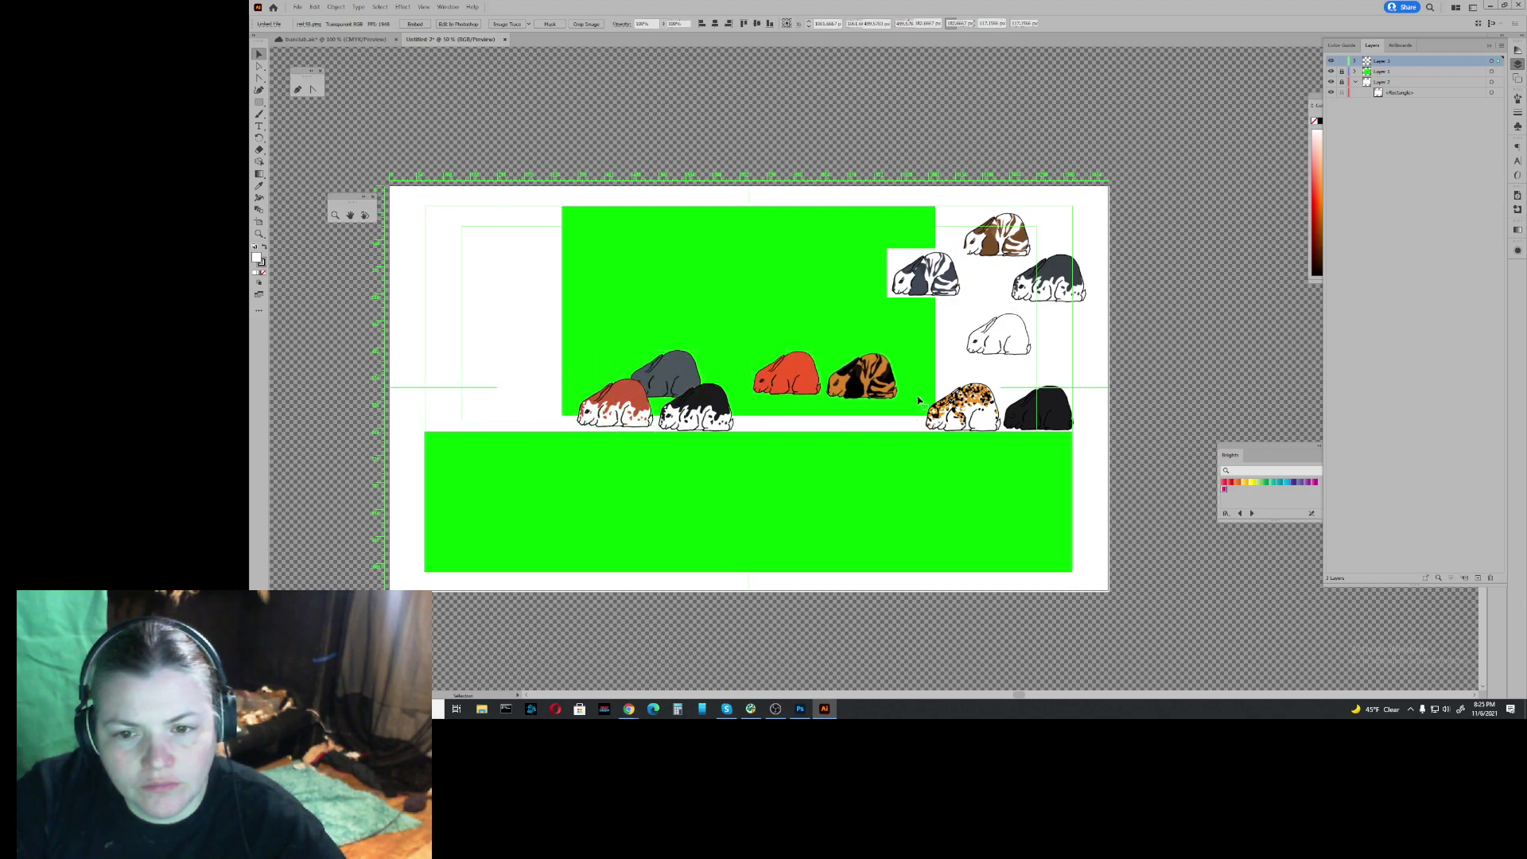
drag(959, 410, 921, 392)
drag(1028, 419, 997, 402)
drag(1009, 338, 762, 407)
drag(1048, 279, 896, 342)
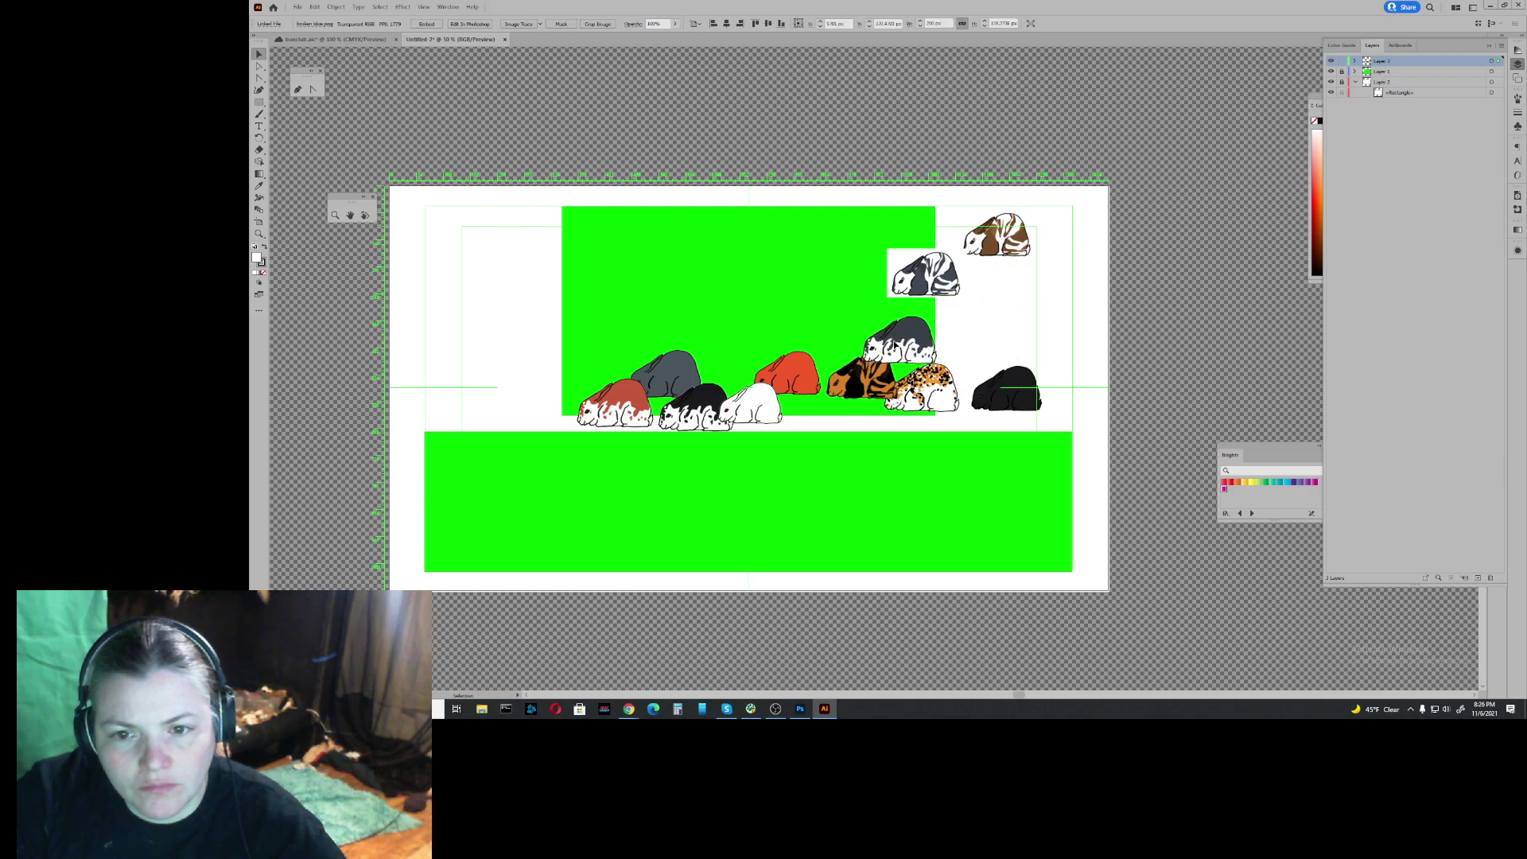
Step: Set the black rabbit and chocolate magpie at the left and right ends of the lower rectangle's top edge, with the blue magpie beside the black one
drag(985, 253, 435, 410)
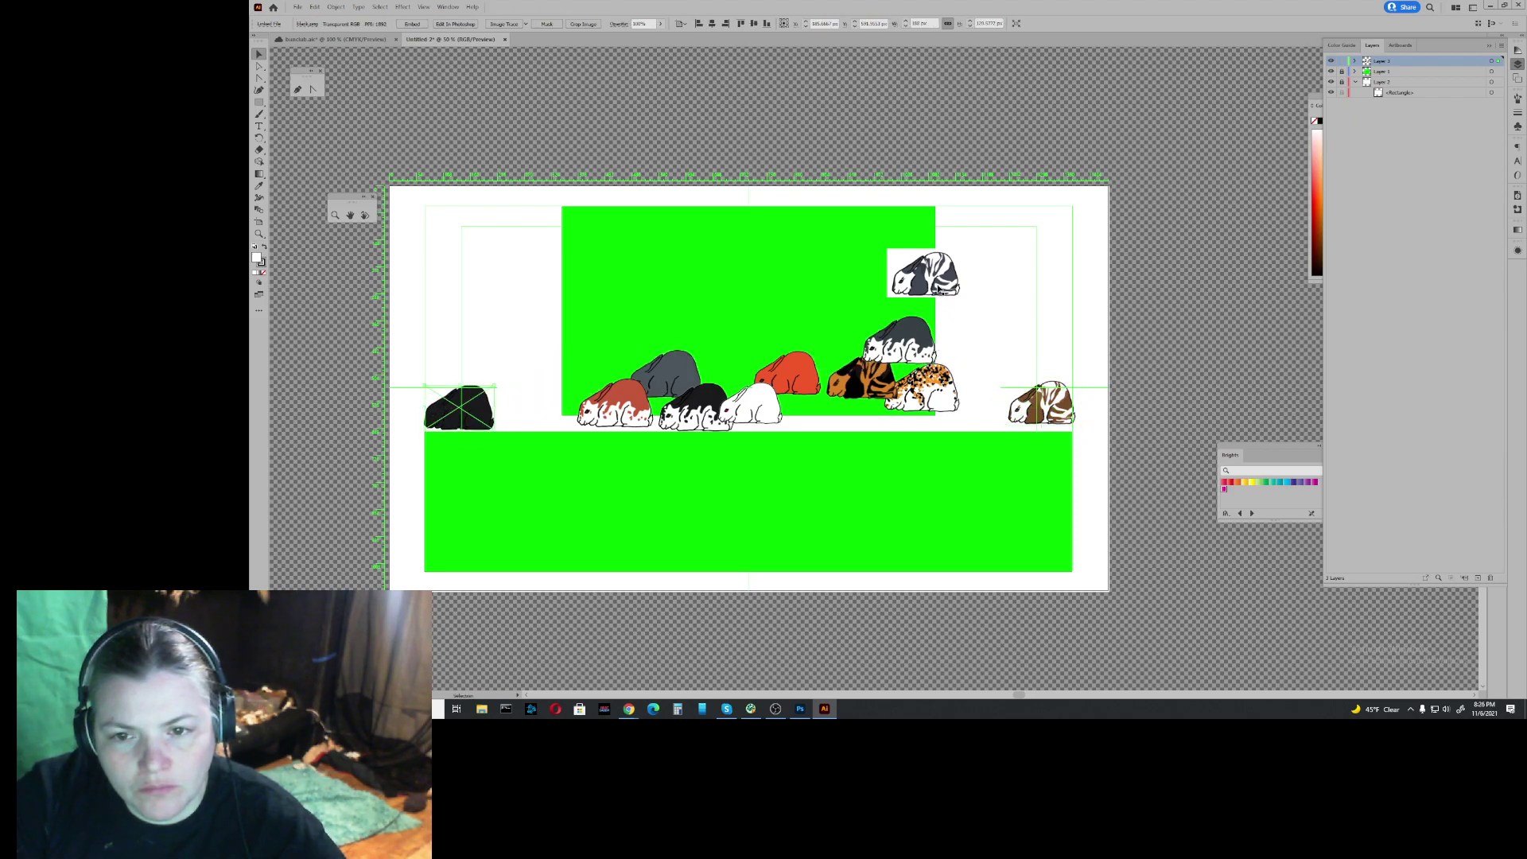
drag(940, 290, 968, 360)
mouse_move(1050, 406)
mouse_down()
mouse_move(1071, 409)
mouse_move(1058, 415)
mouse_up()
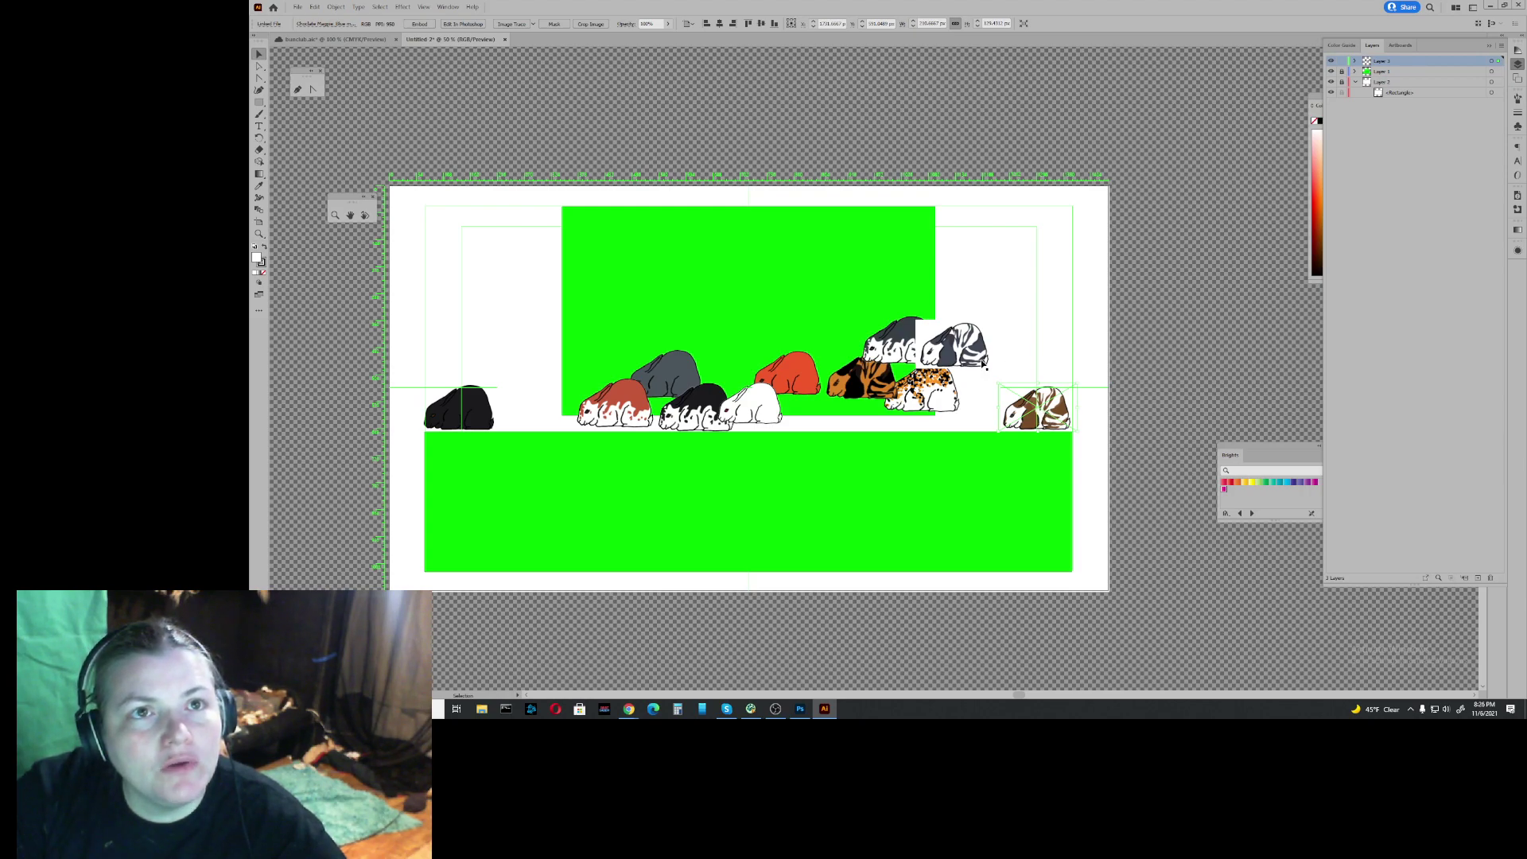
drag(984, 360, 990, 424)
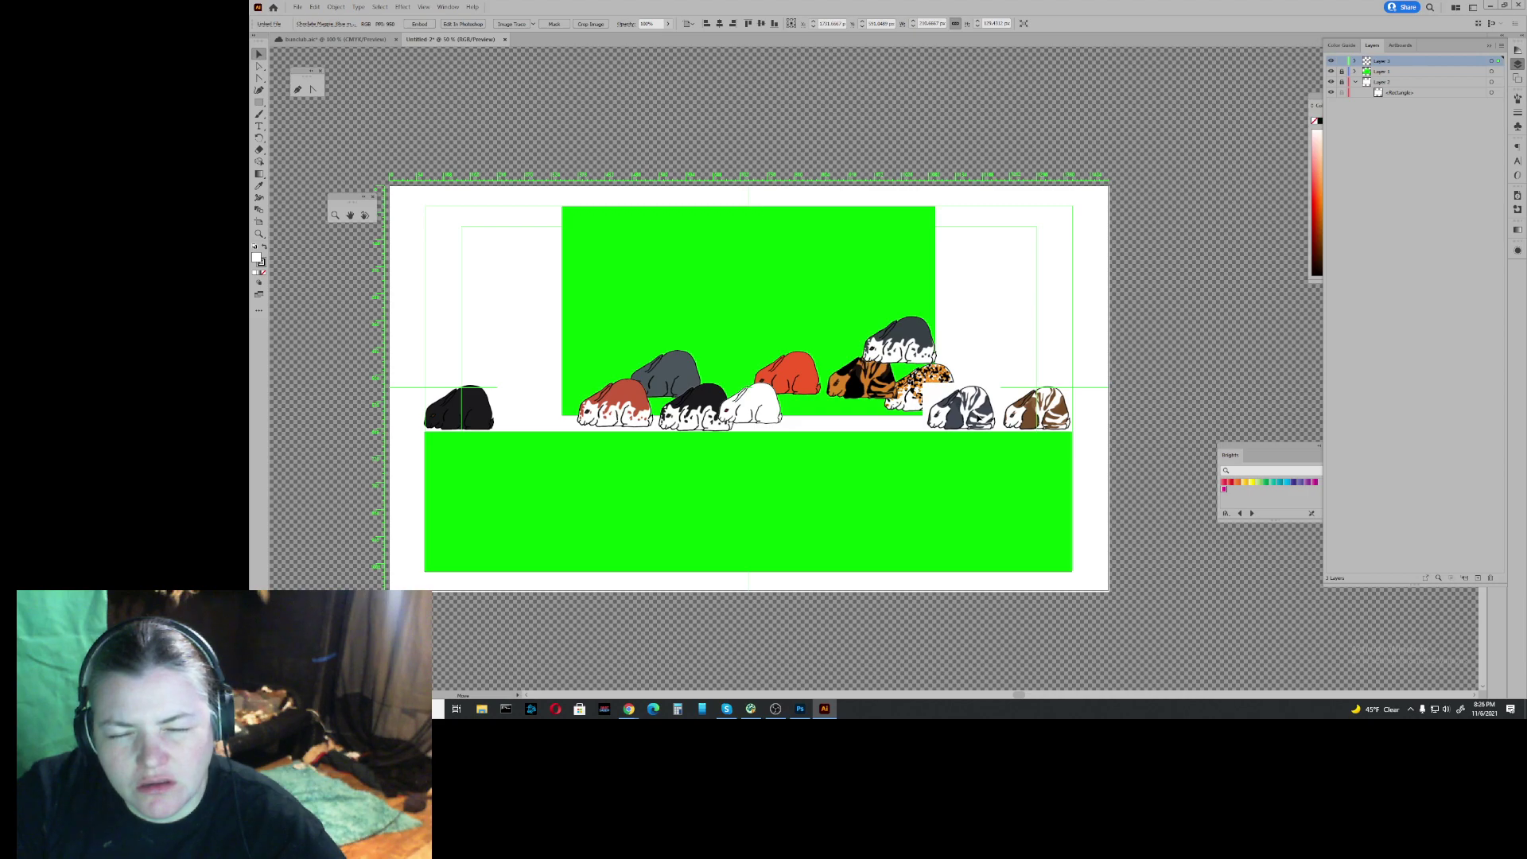
drag(987, 417, 555, 418)
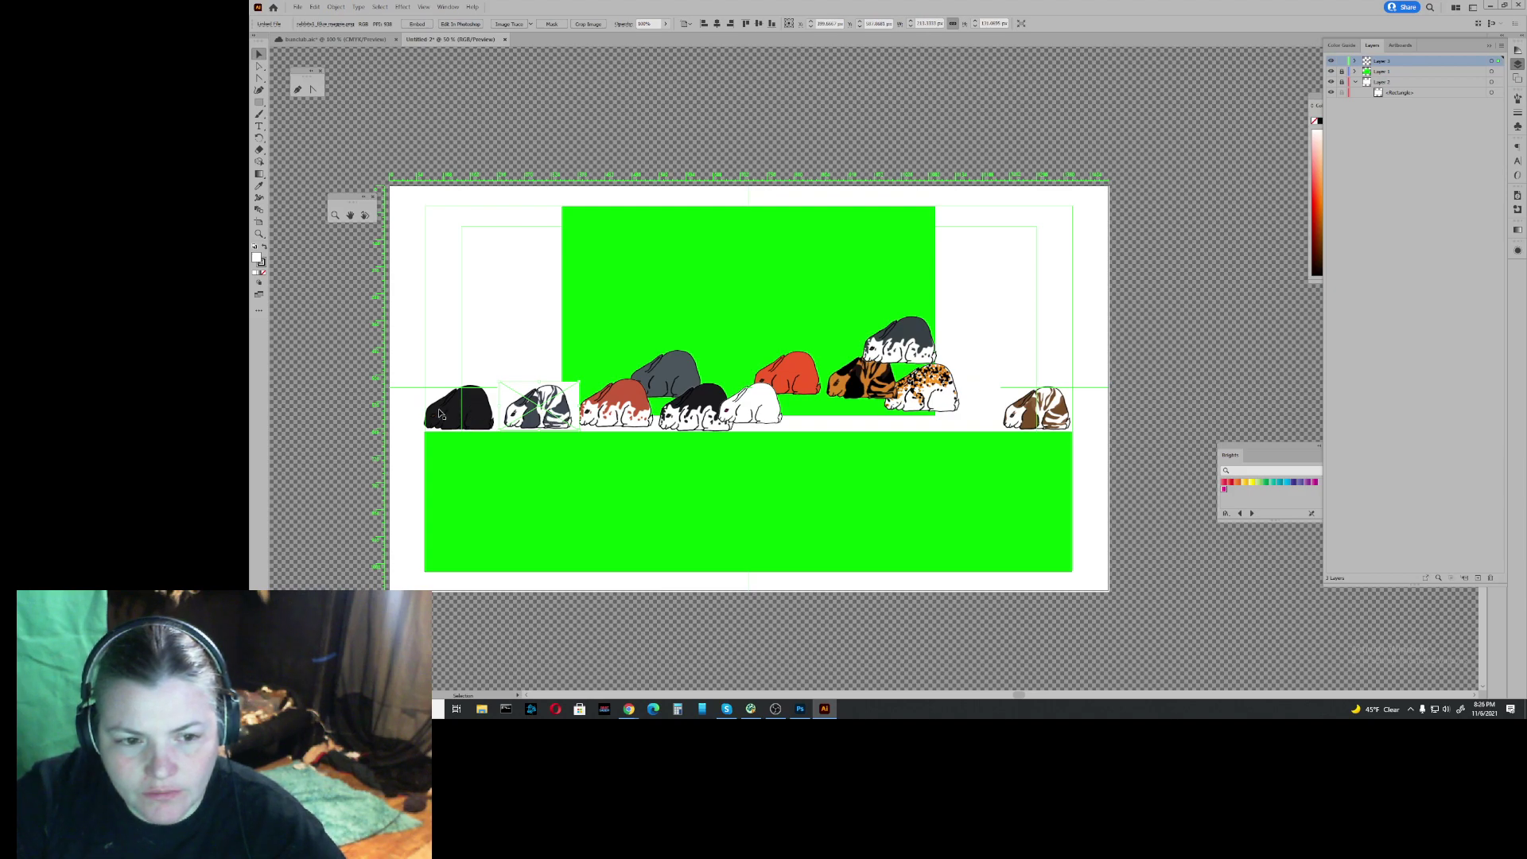
Step: Spread the black rabbit and both magpies further outward and place the broken blue rabbit beside the chocolate magpie
drag(440, 413, 414, 413)
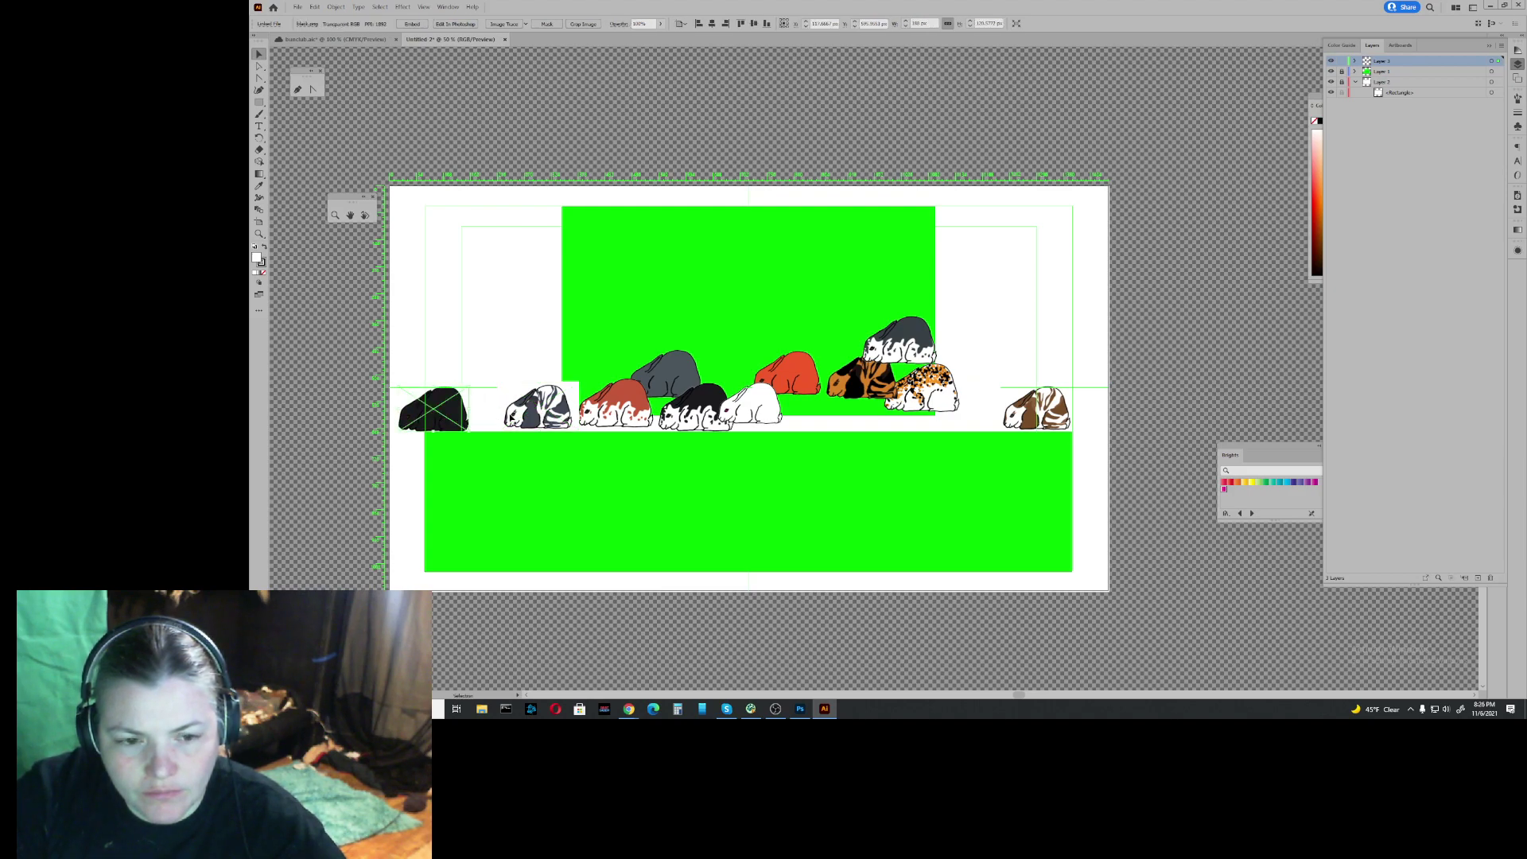
drag(513, 417, 487, 414)
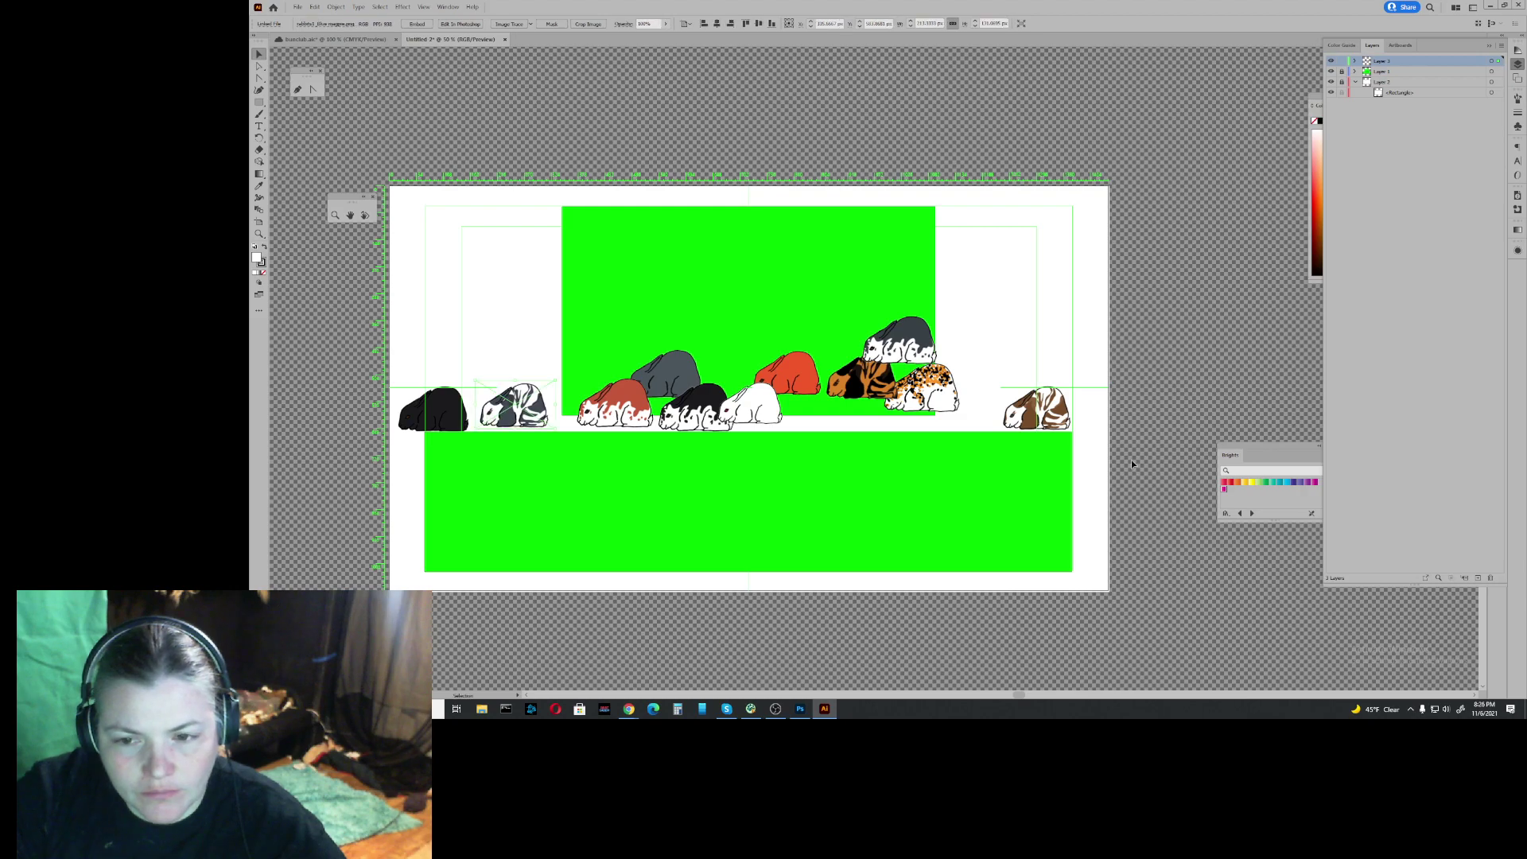
drag(1055, 414, 1085, 418)
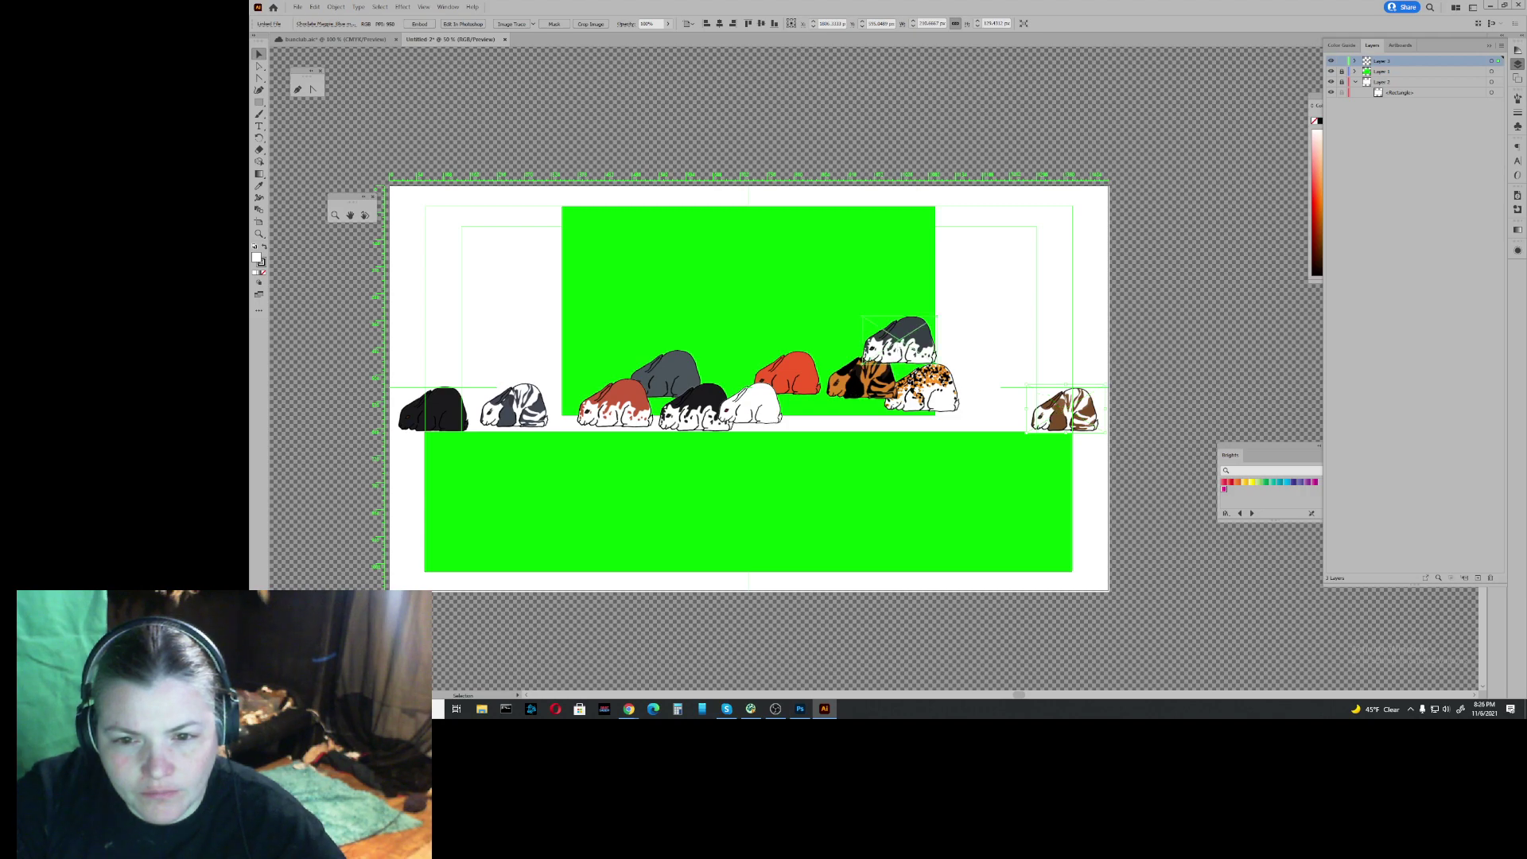
drag(898, 351, 982, 417)
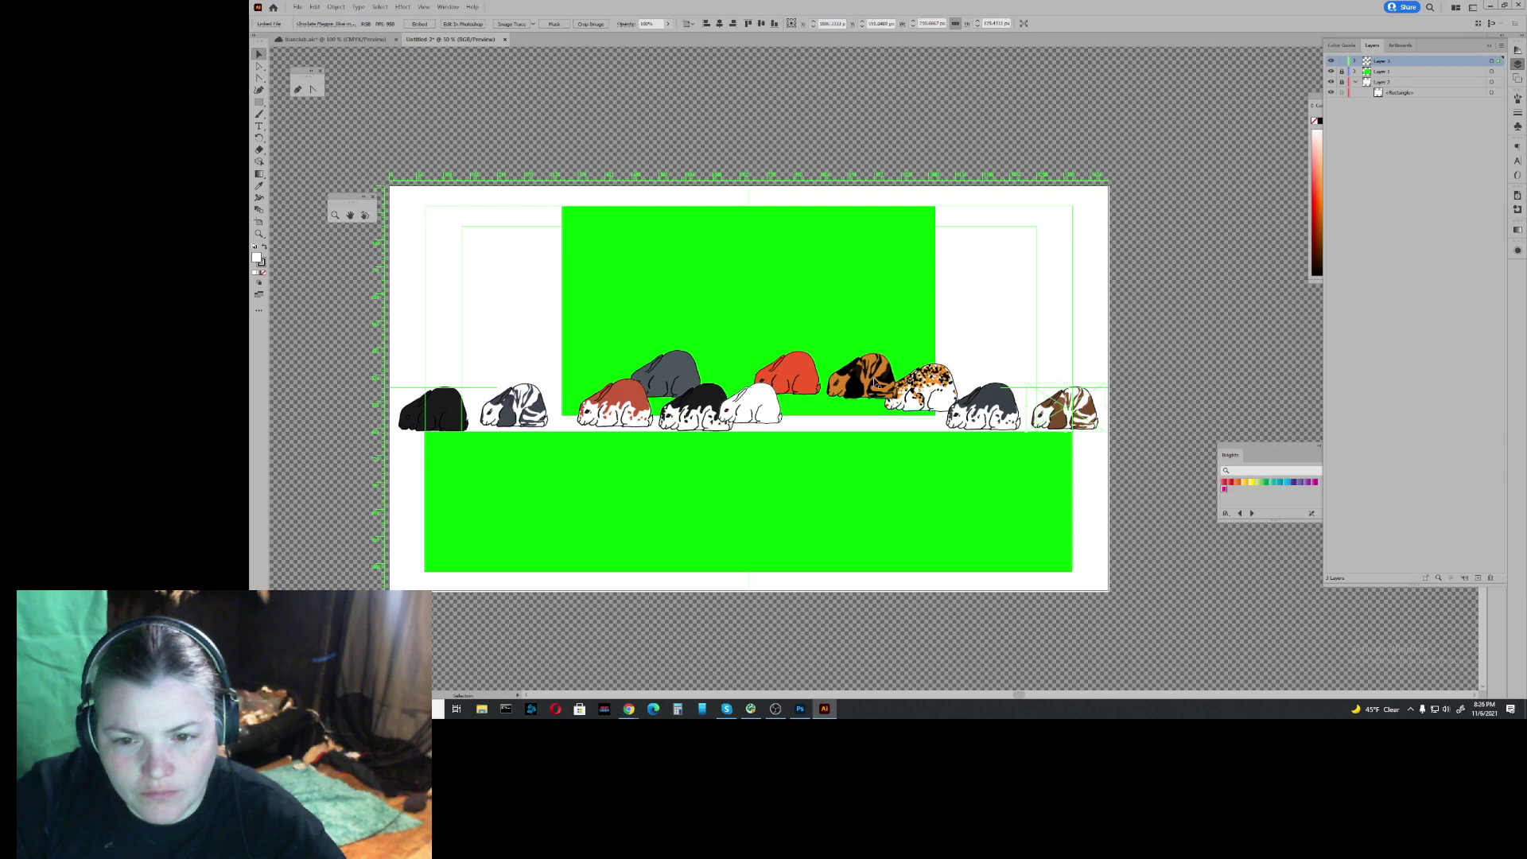
Step: Line up the tricolour, broken black, white, harlequin and red rabbits along the row, parking the solid blue and broken red rabbits above it
drag(915, 396, 914, 330)
drag(788, 374, 917, 418)
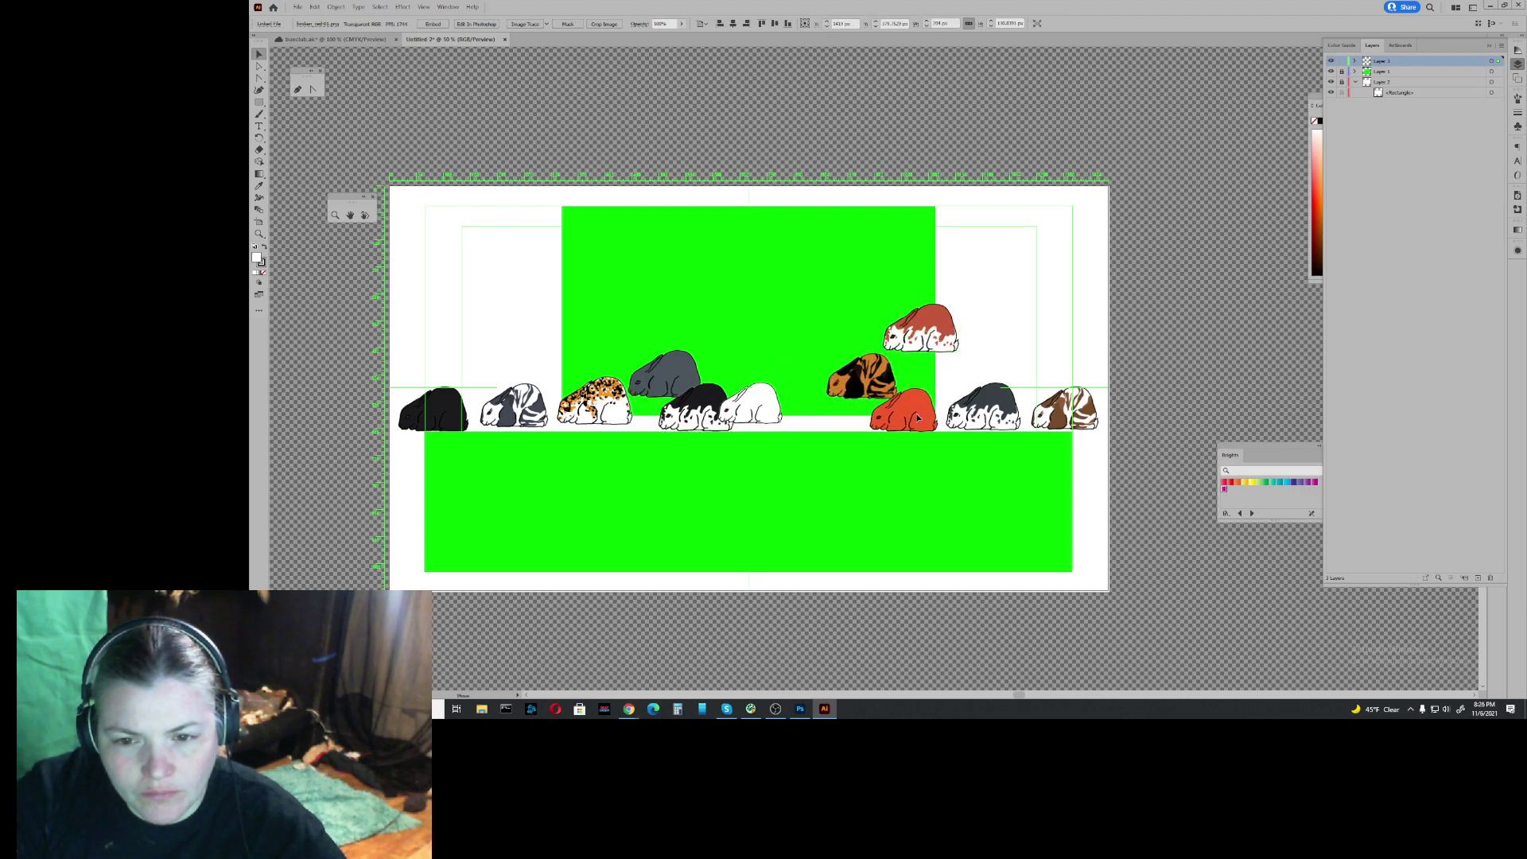
click(921, 415)
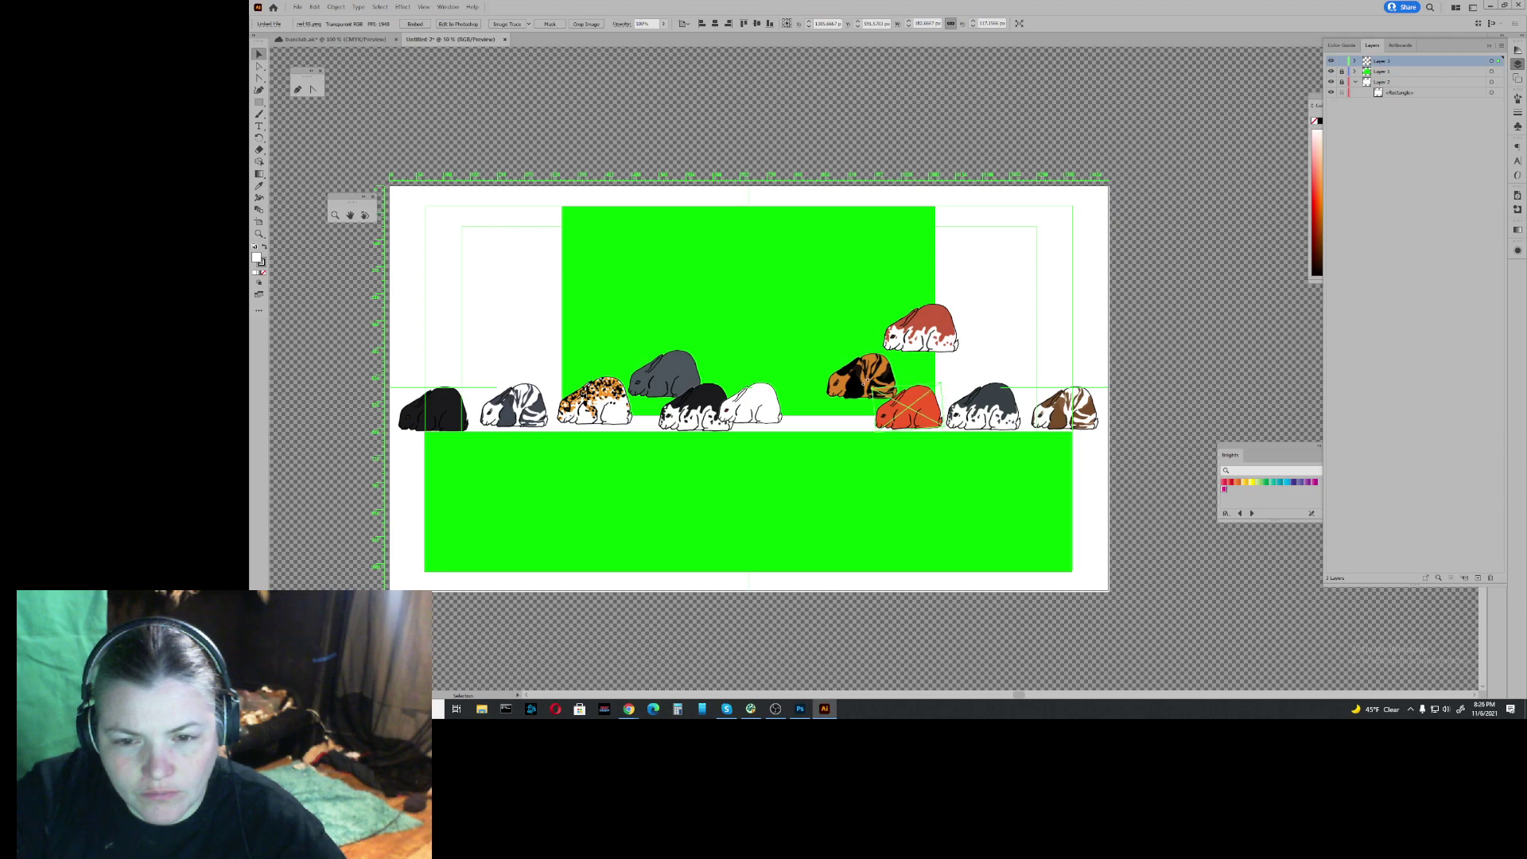
drag(869, 382, 758, 337)
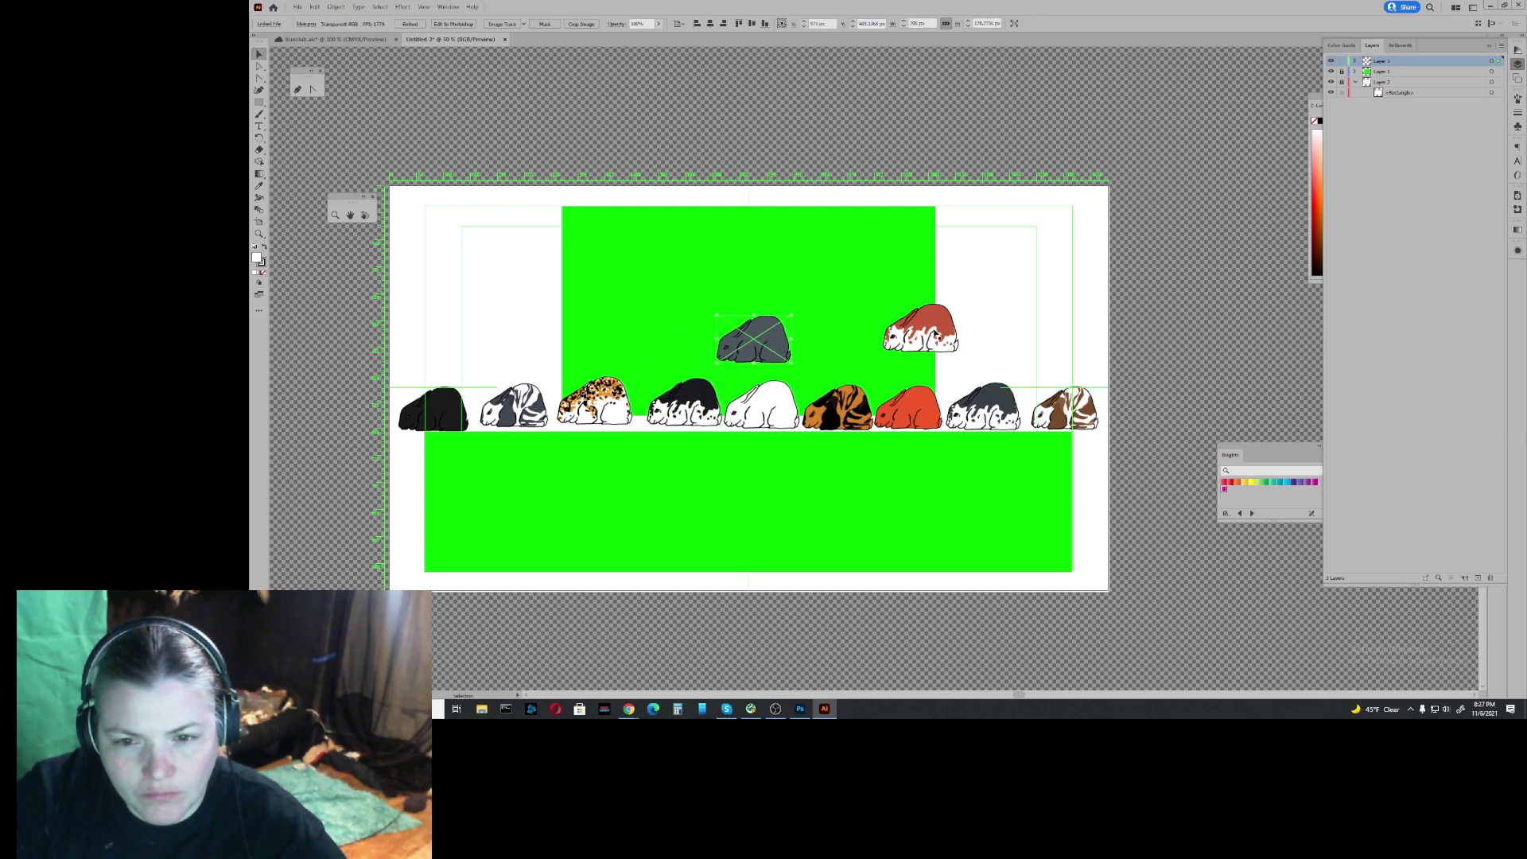
drag(937, 334, 903, 340)
click(988, 411)
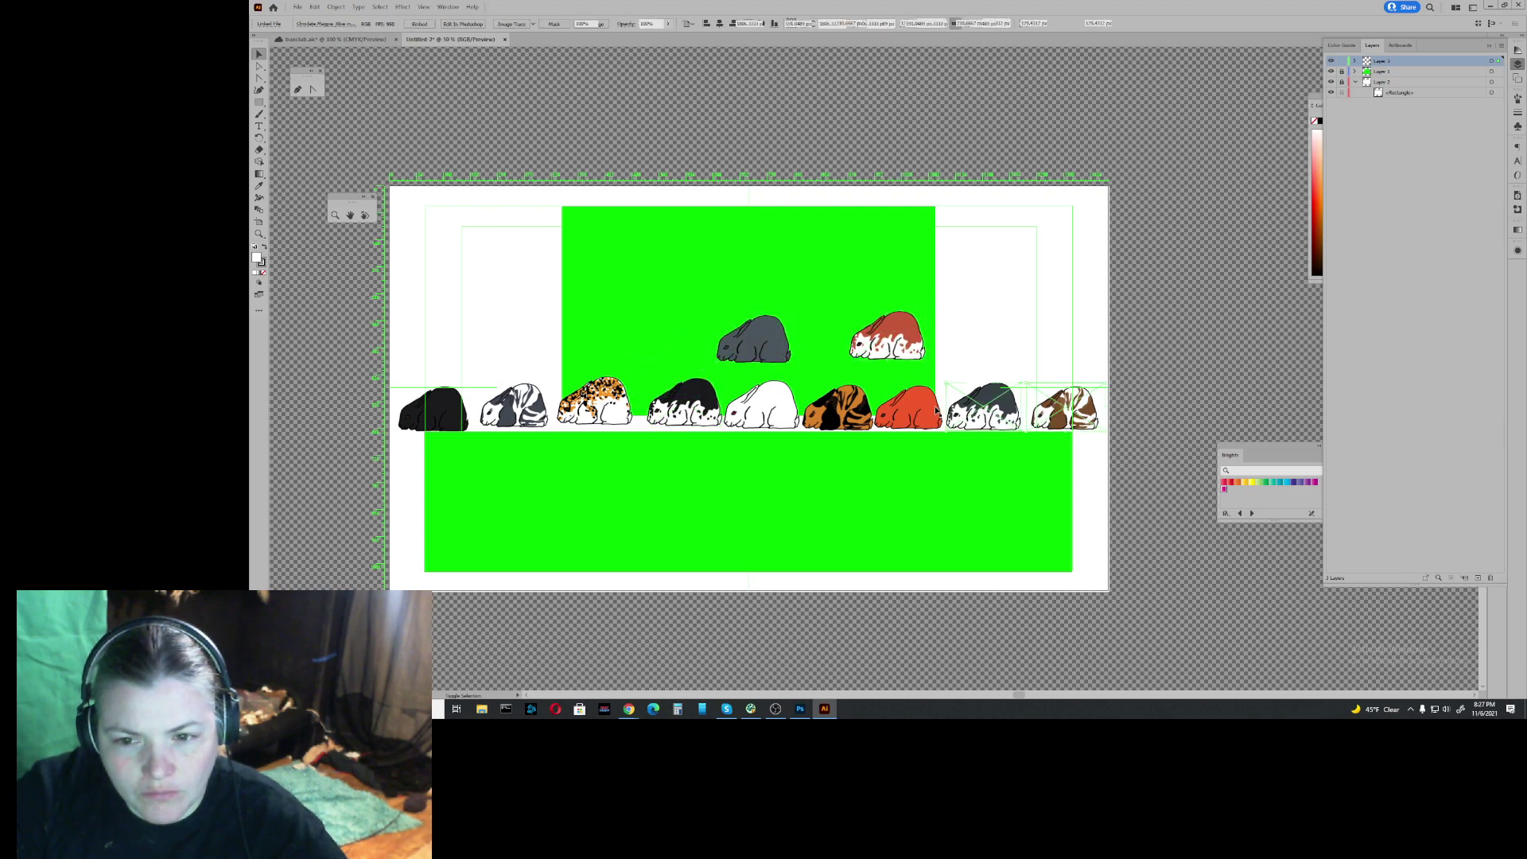
shift+click(937, 410)
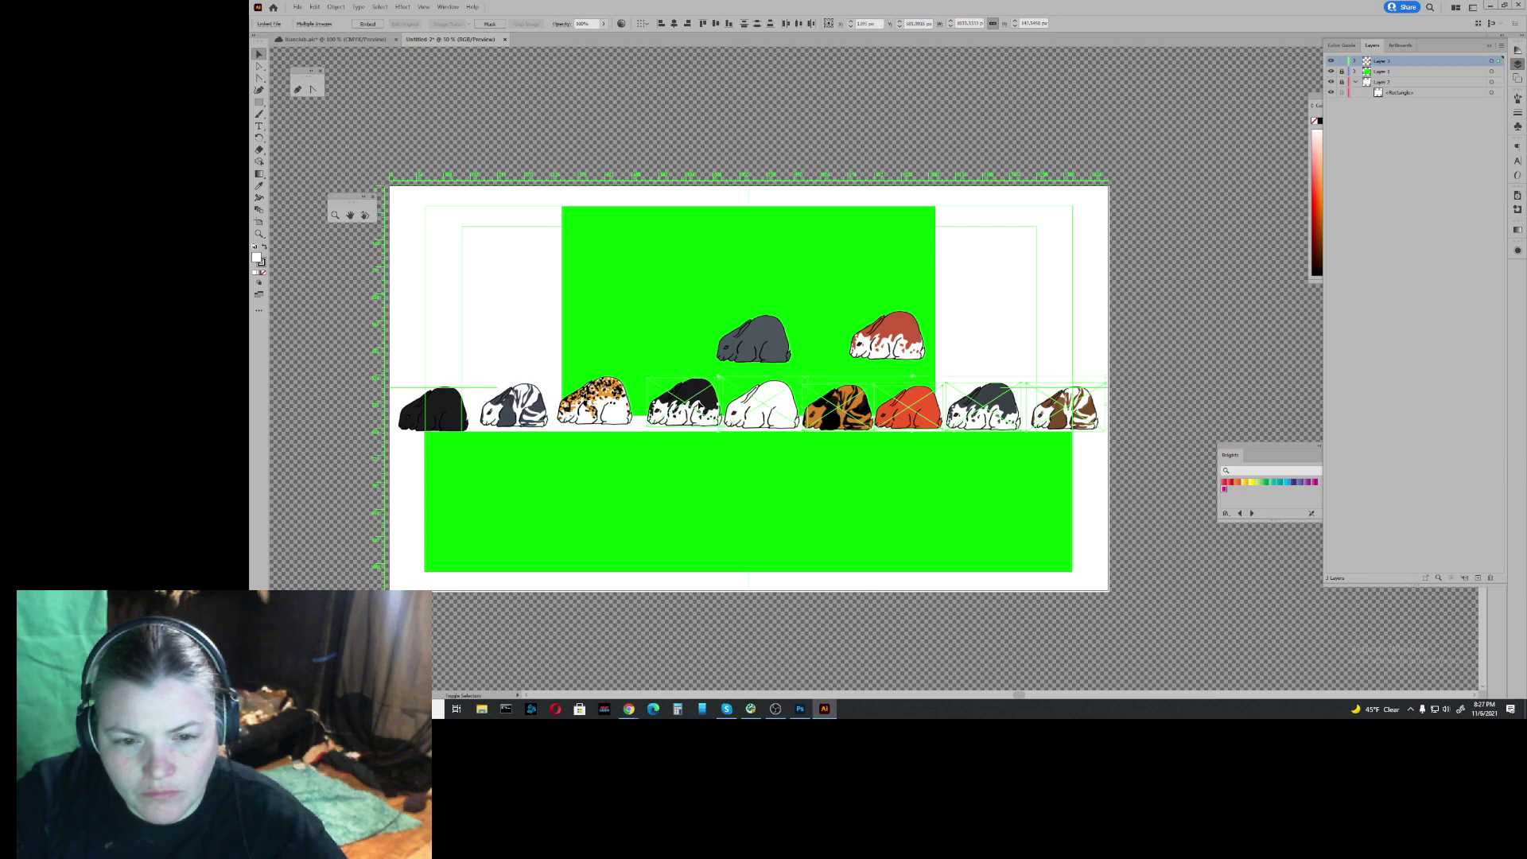
click(1084, 362)
Step: Nudge the broken black rabbit down slightly to level it with the white rabbit in the row
click(759, 415)
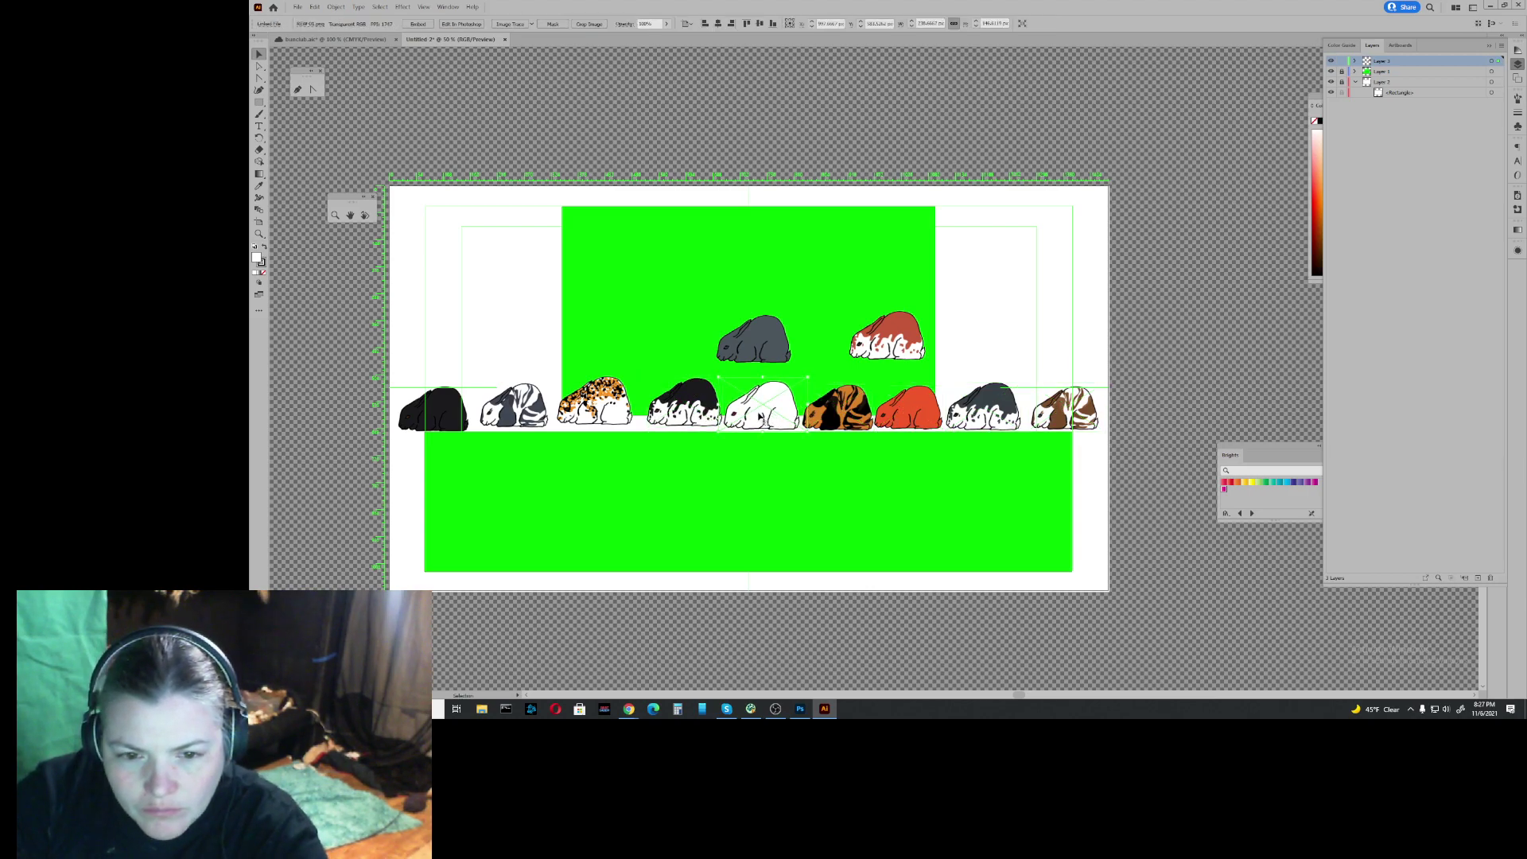
click(714, 413)
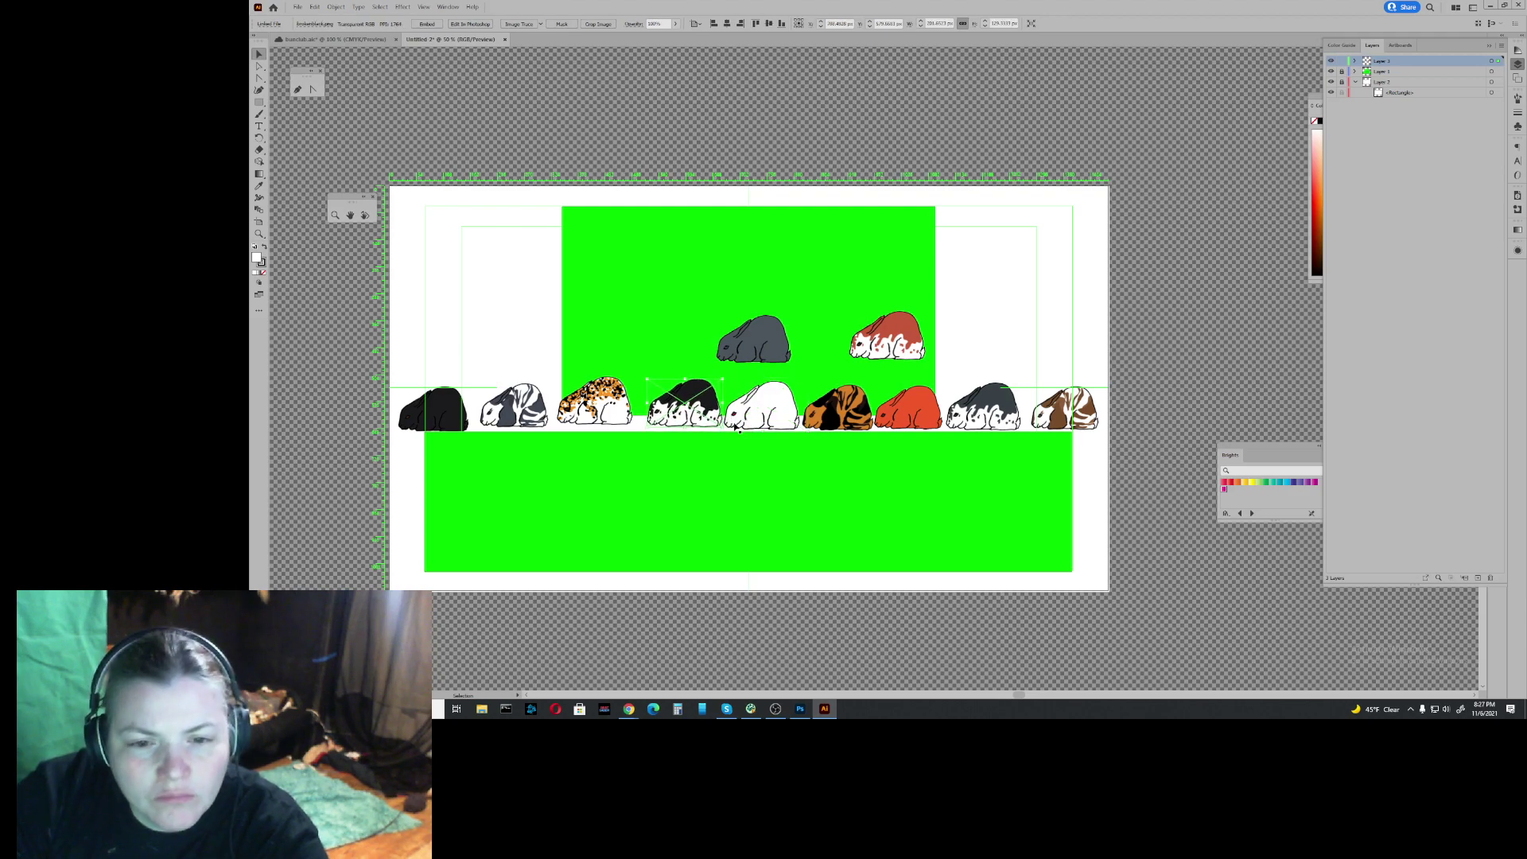
key(Down)
key(Down)
key(Down)
key(Down)
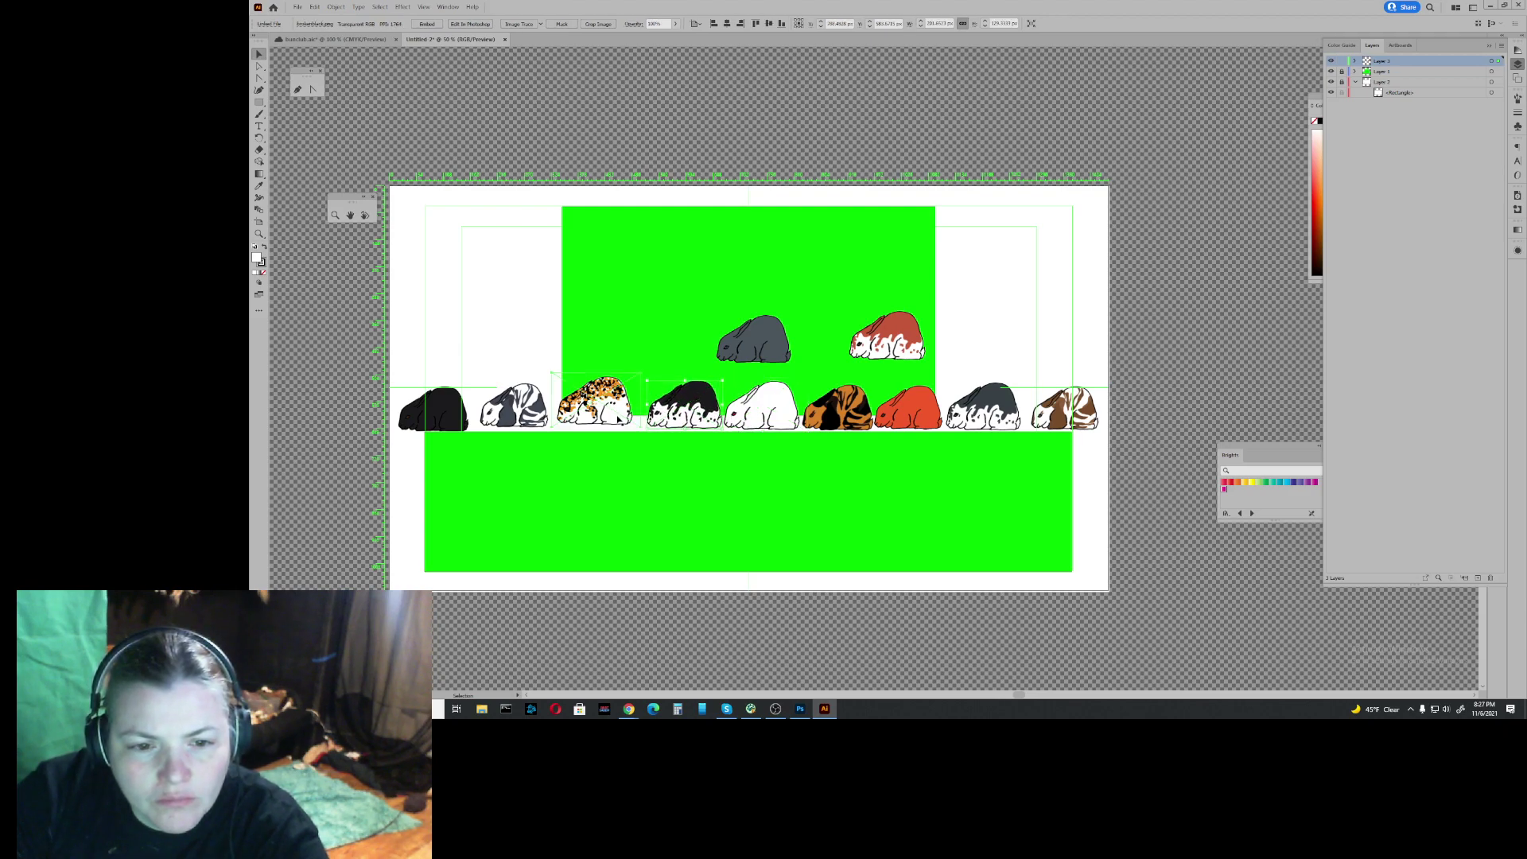
Step: Move the tricolour rabbit closer to the broken black one and shift the black and blue magpie rabbits left, leaving a gap between them
click(620, 417)
drag(620, 419, 417, 412)
click(529, 412)
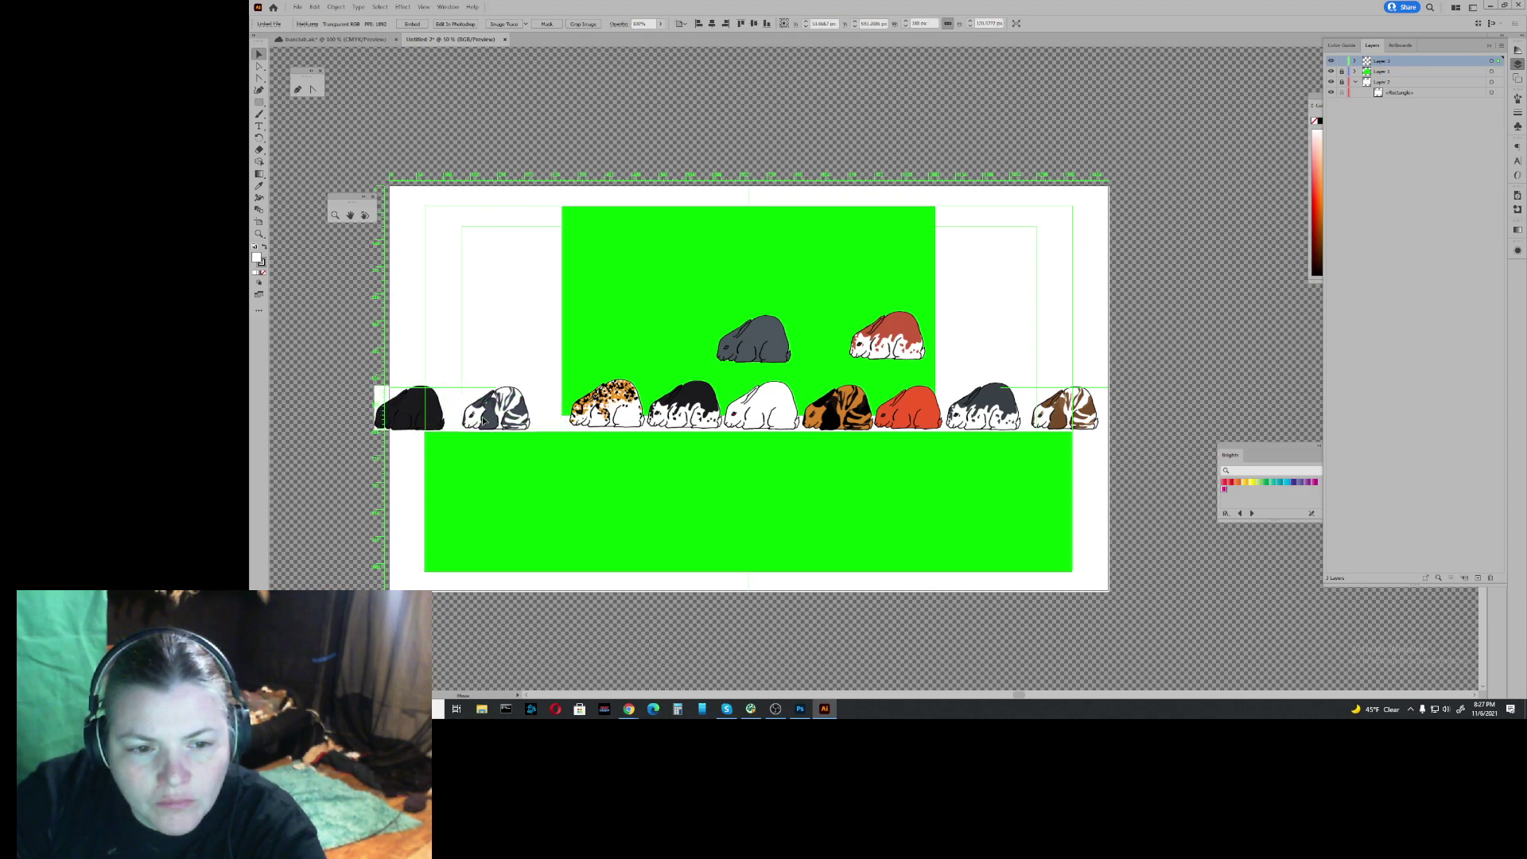
click(484, 414)
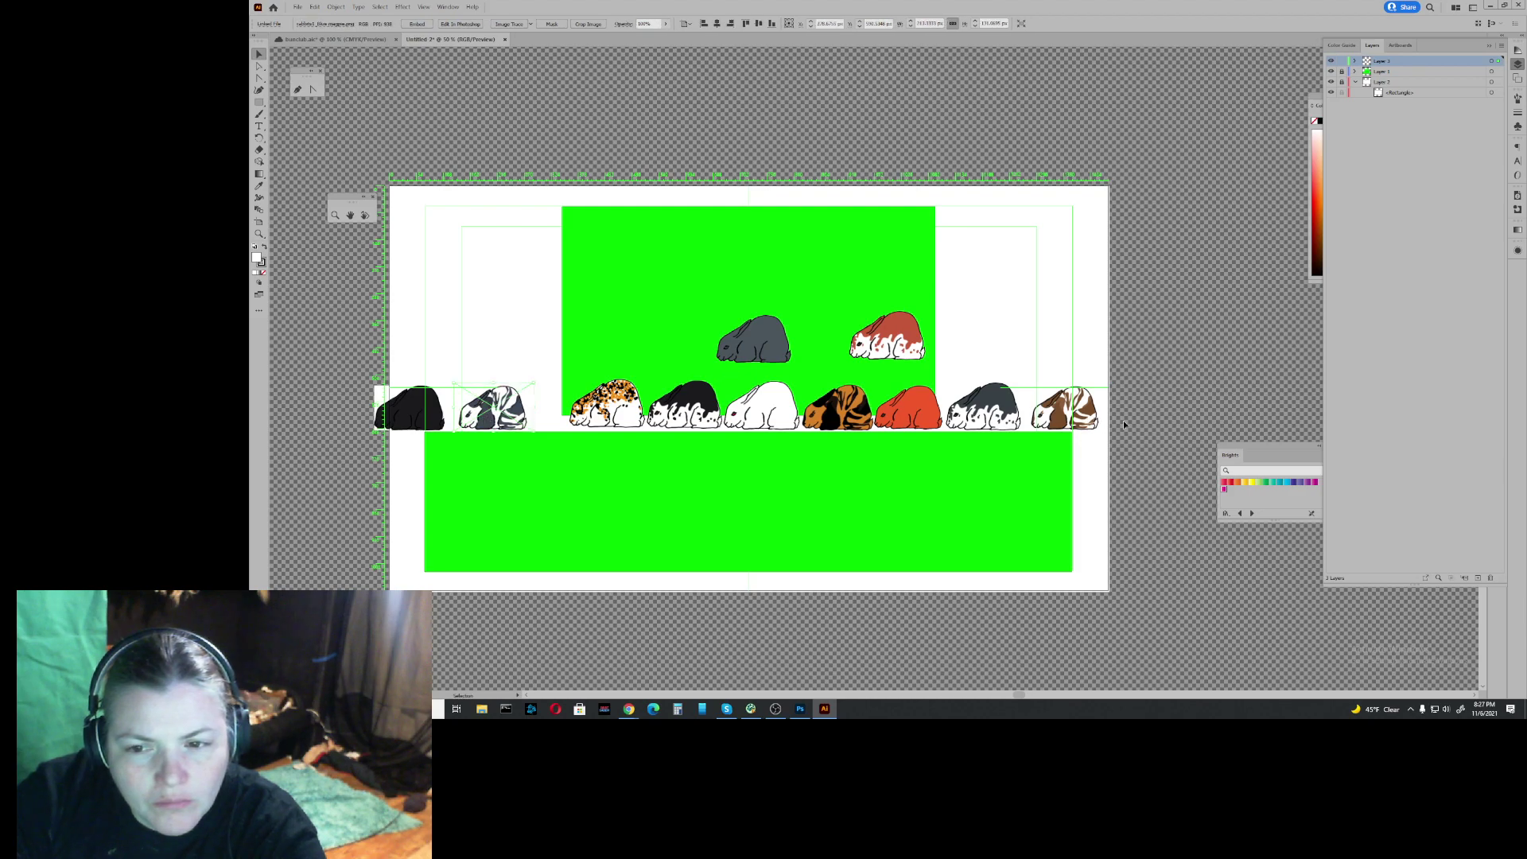
Step: Nudge the broken blue, red and harlequin rabbits slightly right and reduce the harlequin rabbit's height a little
drag(987, 422, 922, 424)
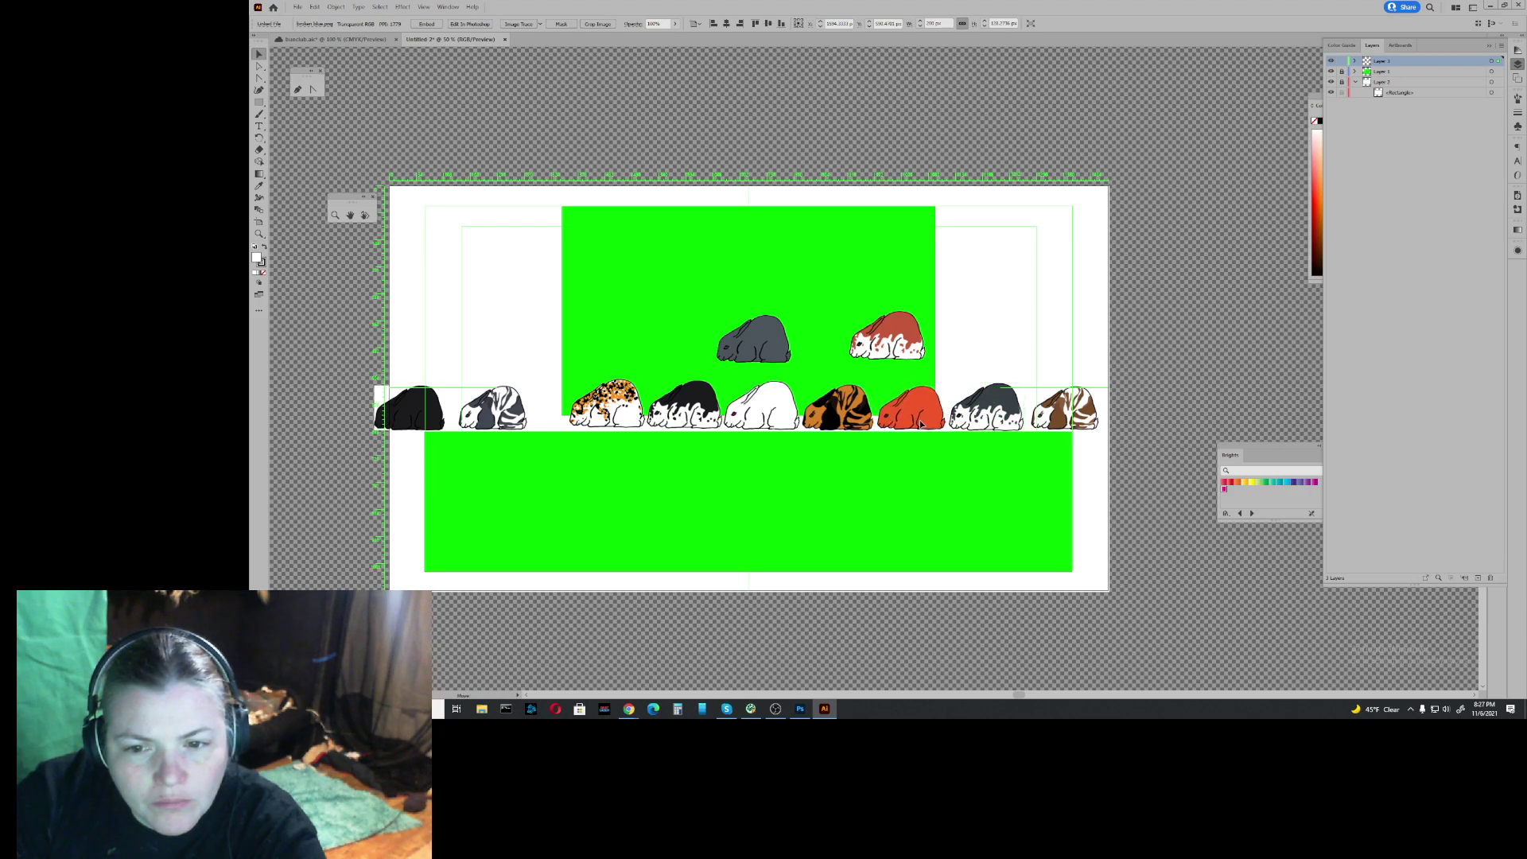
click(871, 419)
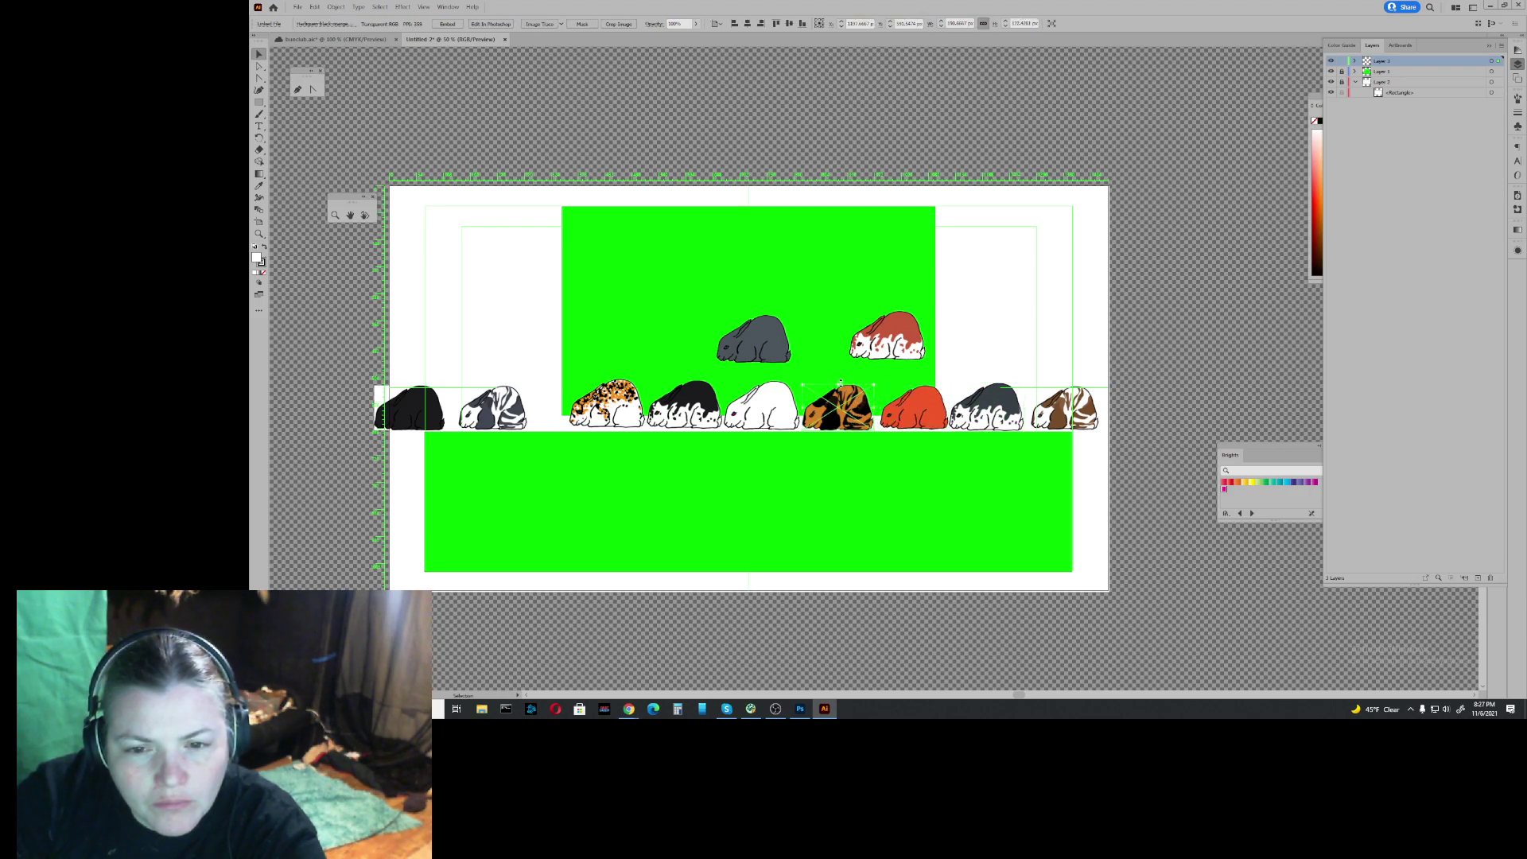
drag(839, 385, 854, 417)
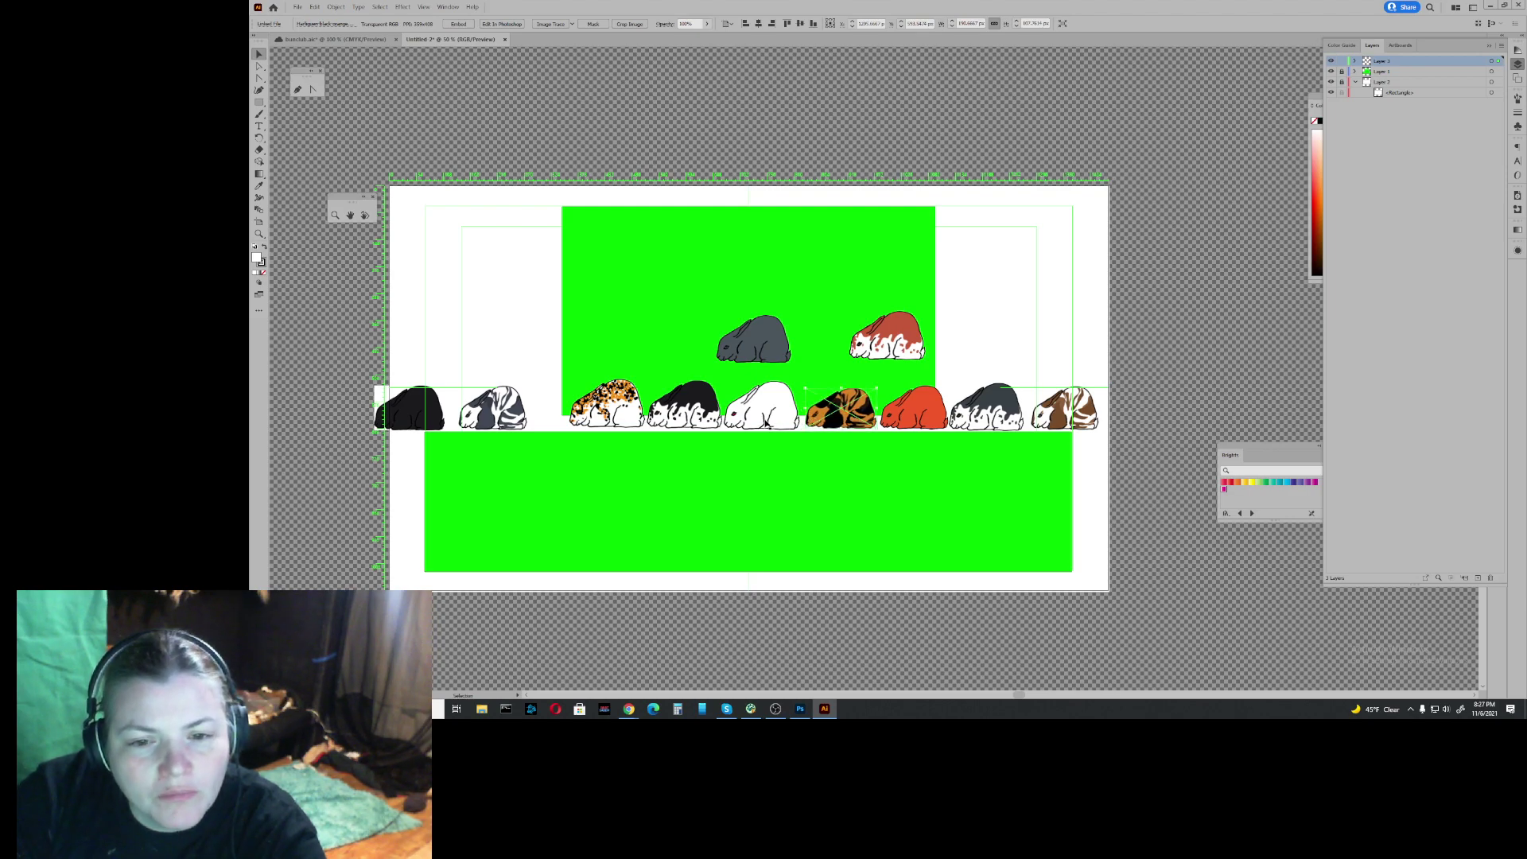
Step: Shift the white, broken black and tricolour rabbits slightly right to even the spacing, and reduce the tricolour rabbit's height
click(762, 406)
drag(778, 423, 784, 423)
drag(705, 427, 630, 427)
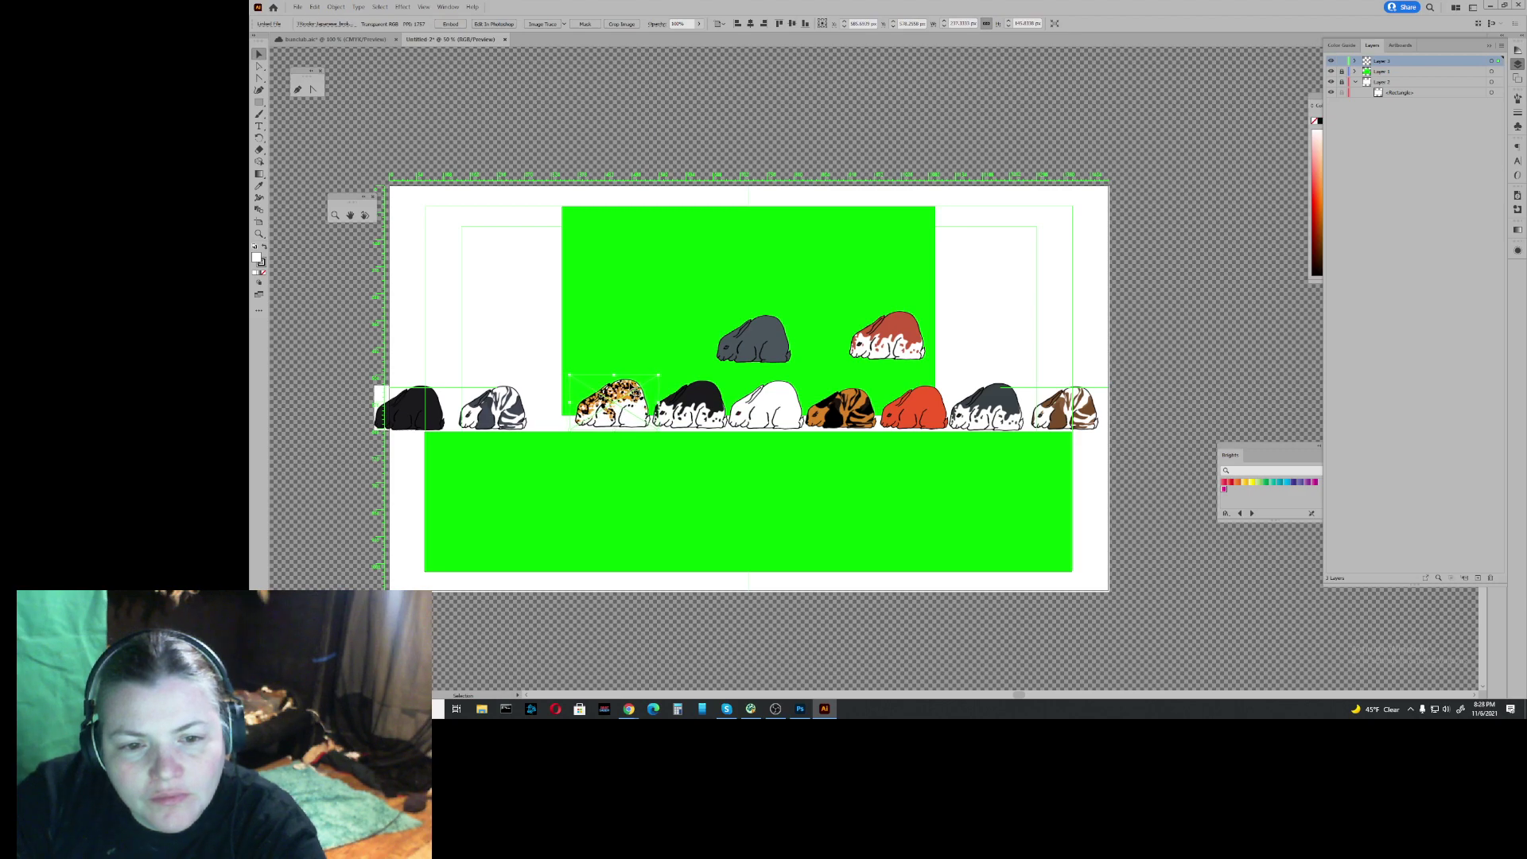
drag(617, 374, 617, 384)
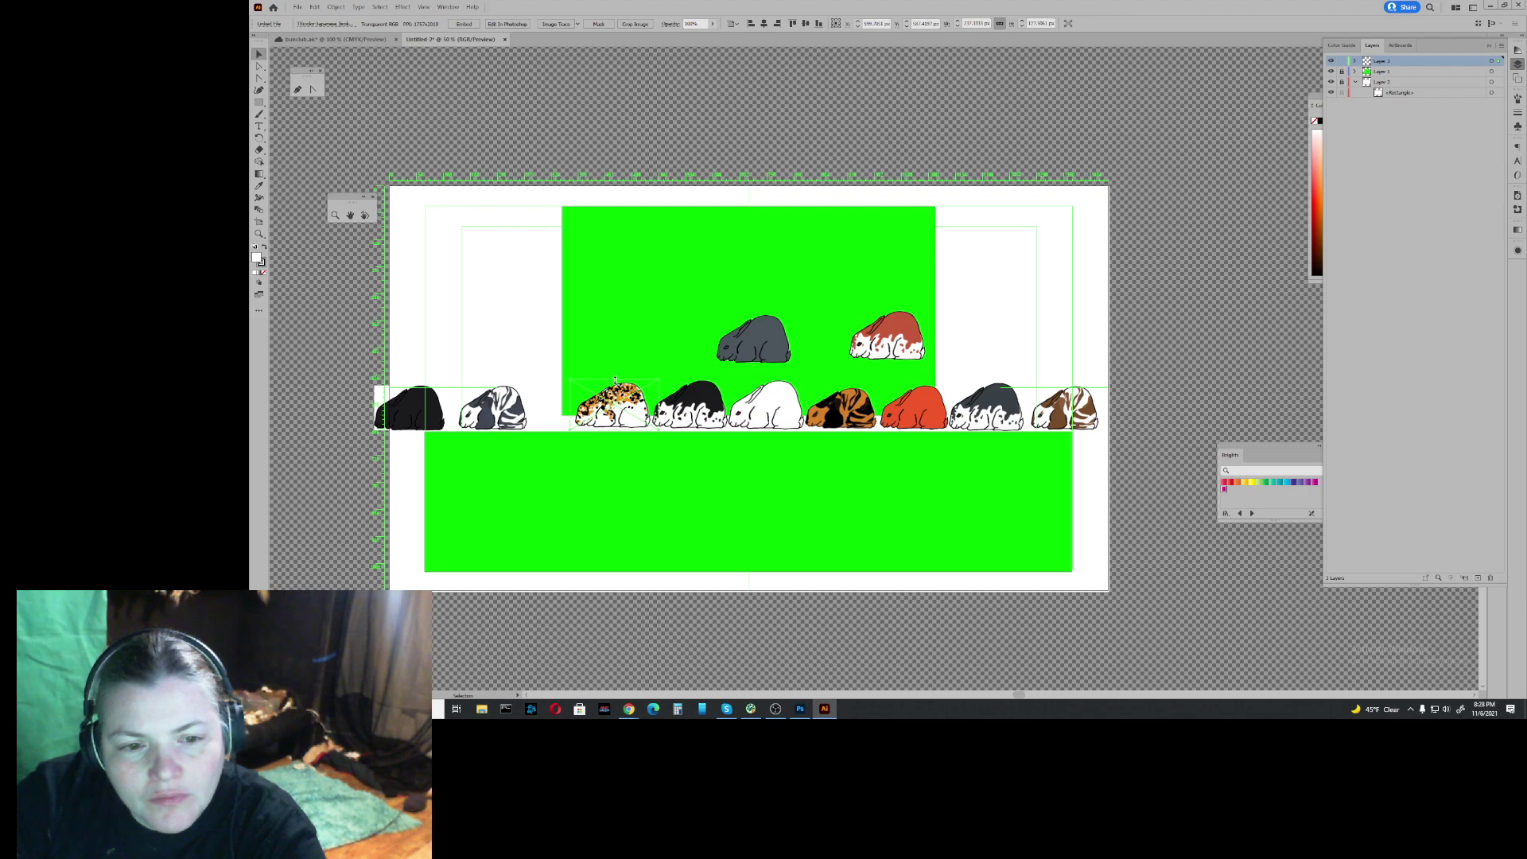
Step: Move the black and blue magpie rabbits left past the artboard's edge and fit the solid blue rabbit between the blue magpie and tricolour ones
click(493, 414)
drag(493, 414, 491, 420)
click(377, 382)
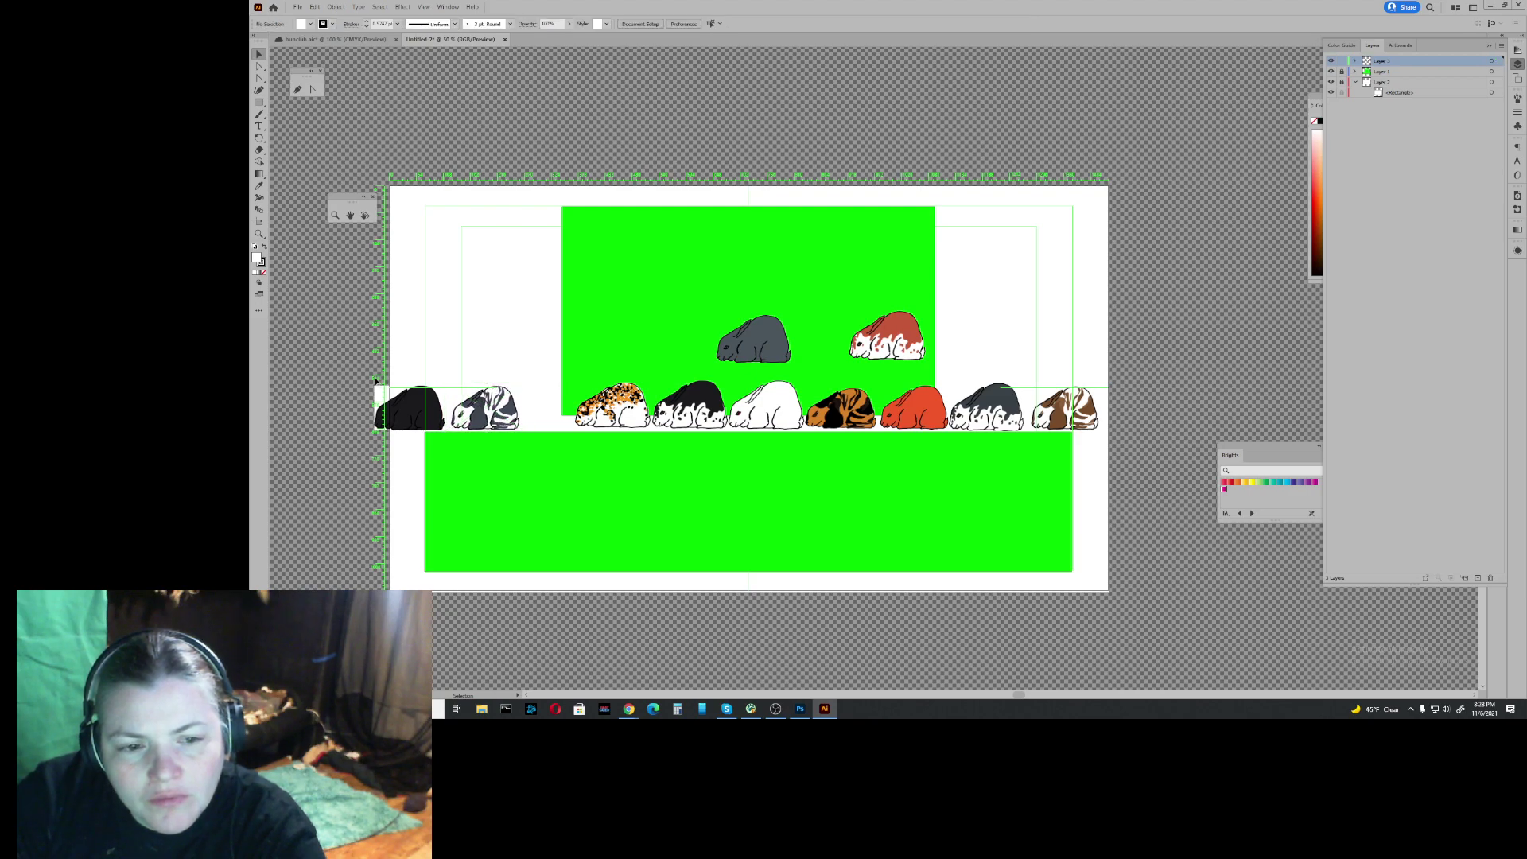
mouse_move(377, 383)
mouse_down()
mouse_move(521, 434)
mouse_move(369, 405)
mouse_up()
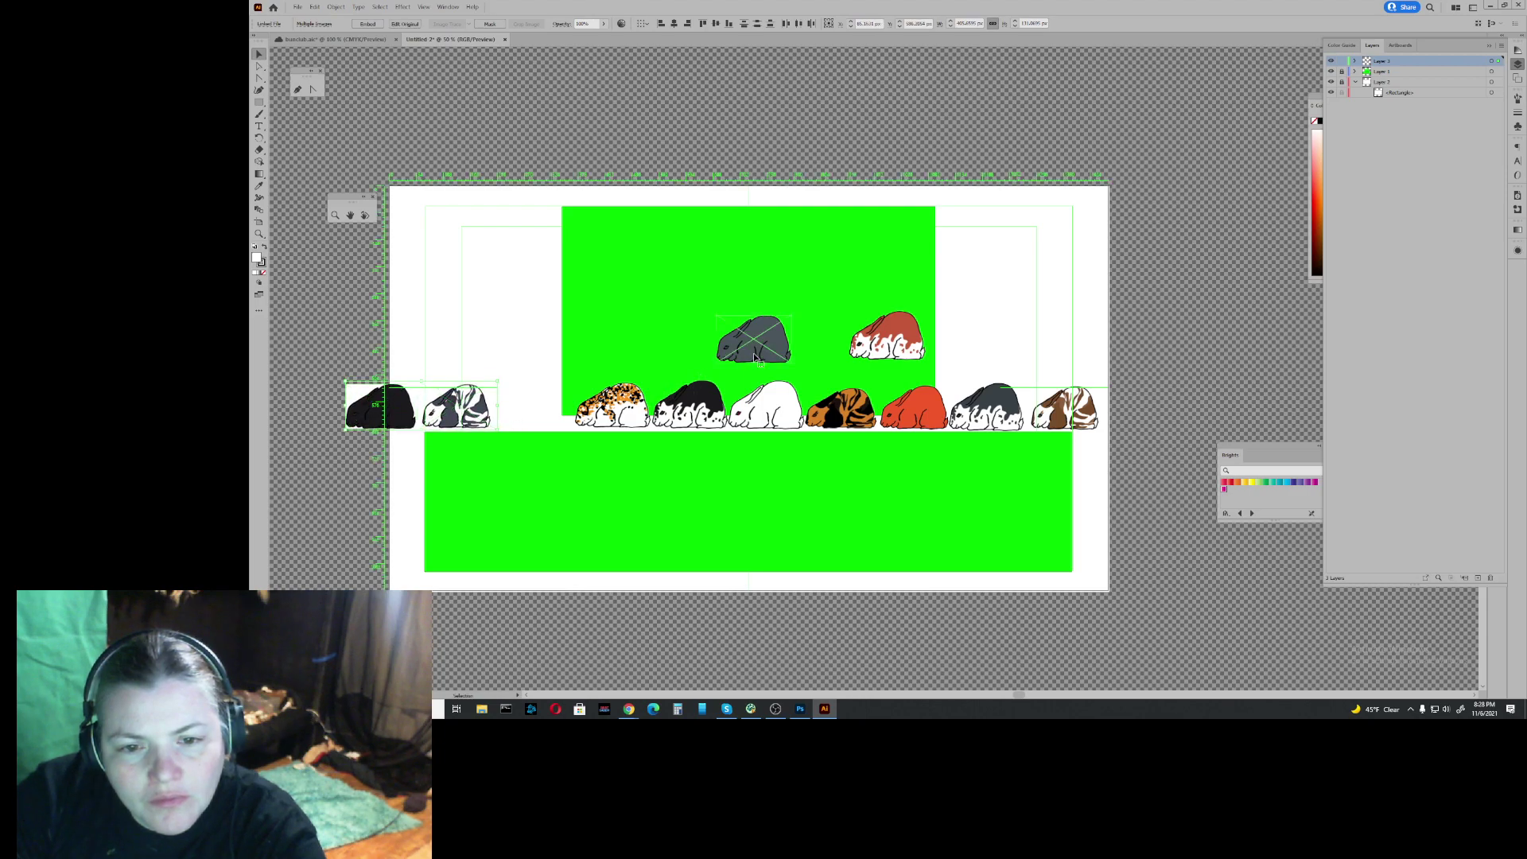
drag(754, 357, 550, 413)
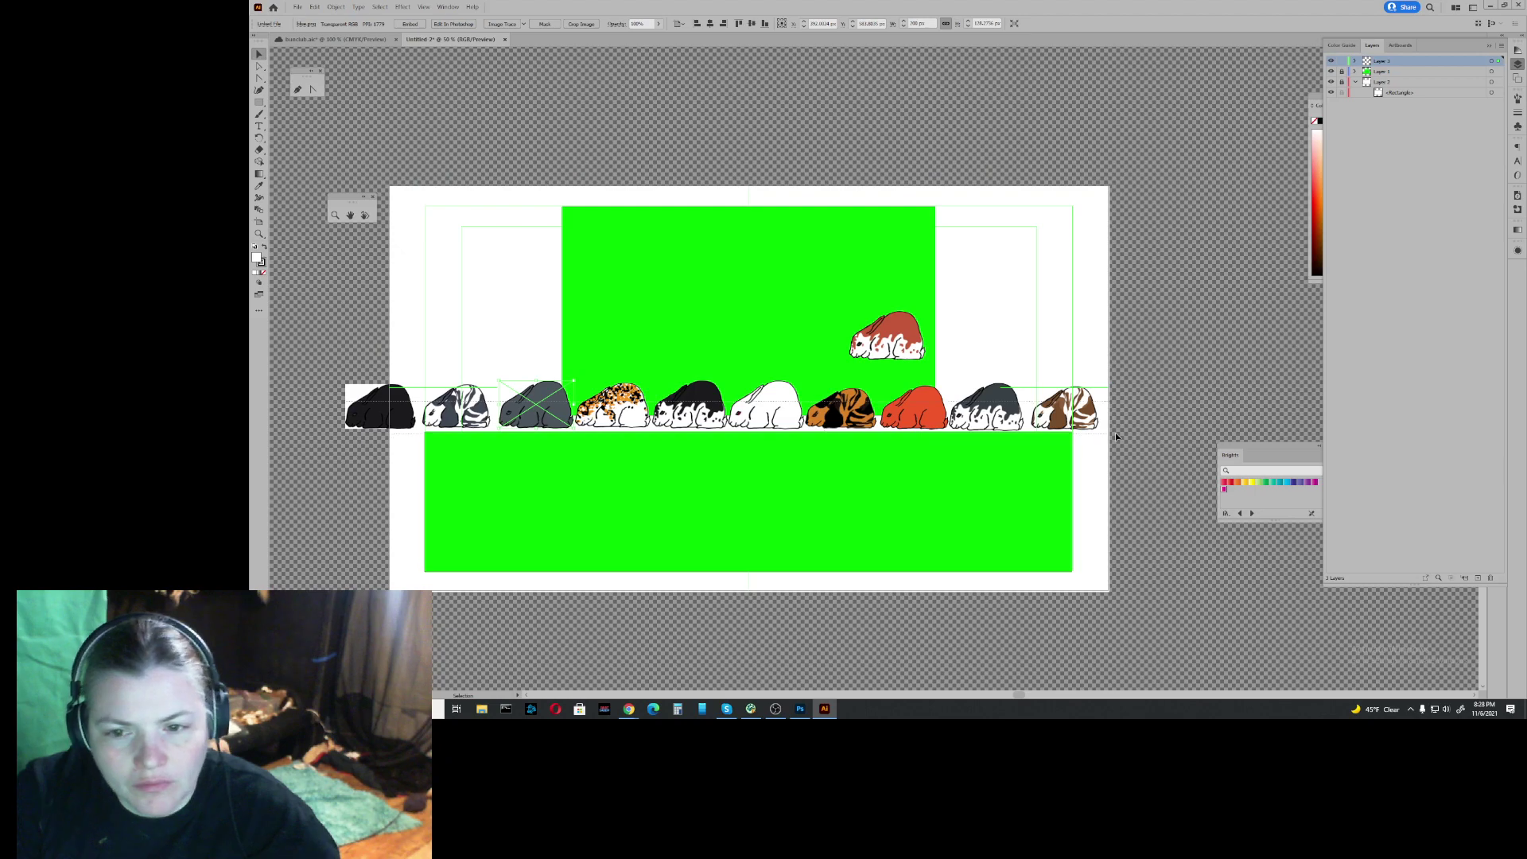
Step: Scale the ten rabbits in the row together to a height of 125 px and move them down onto the lower rectangle's edge
key(ctrl+a)
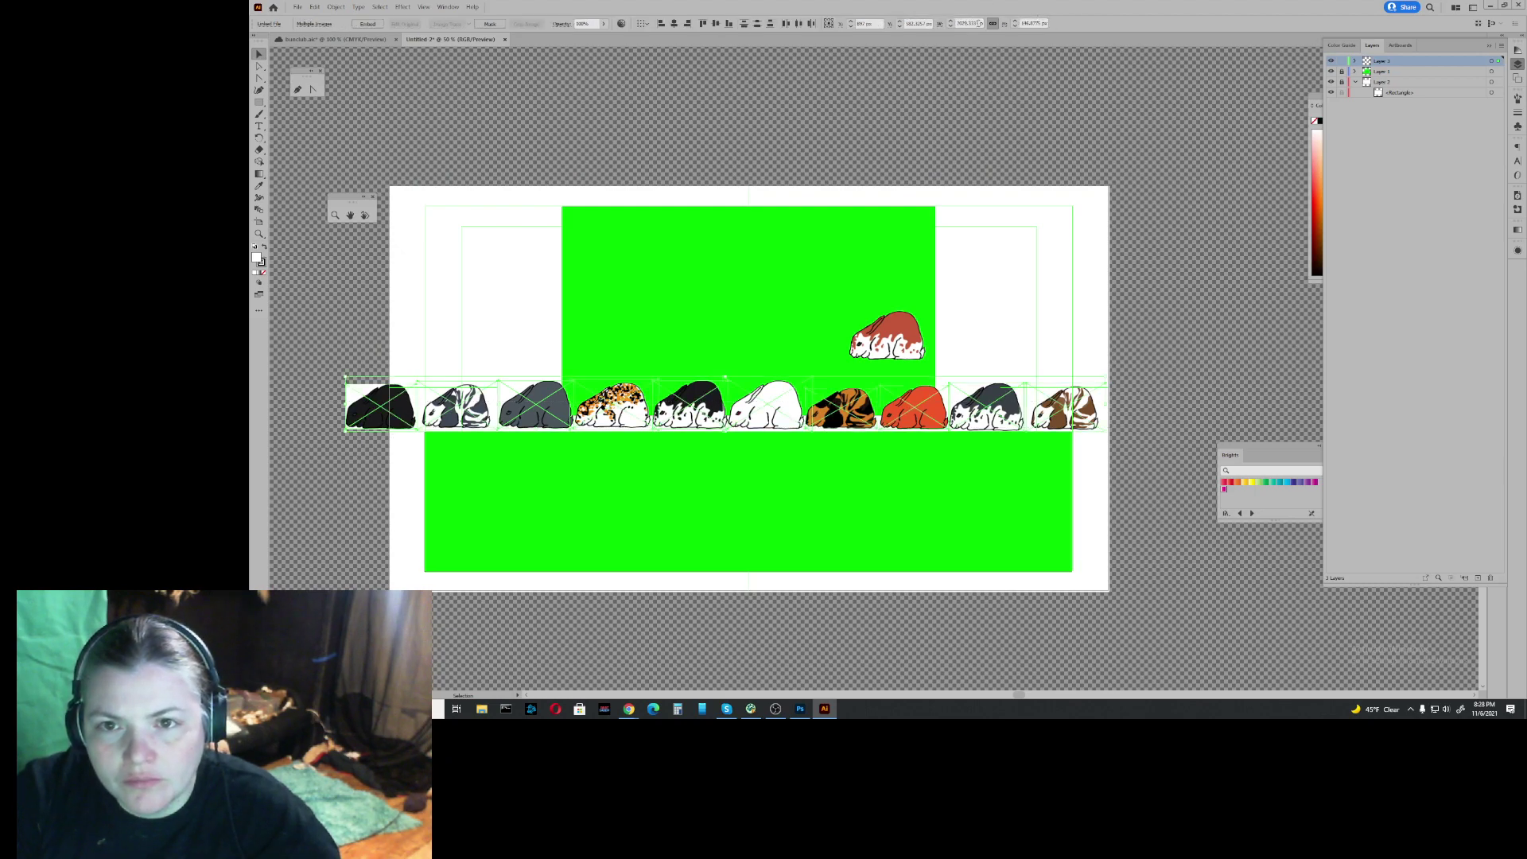
click(1034, 23)
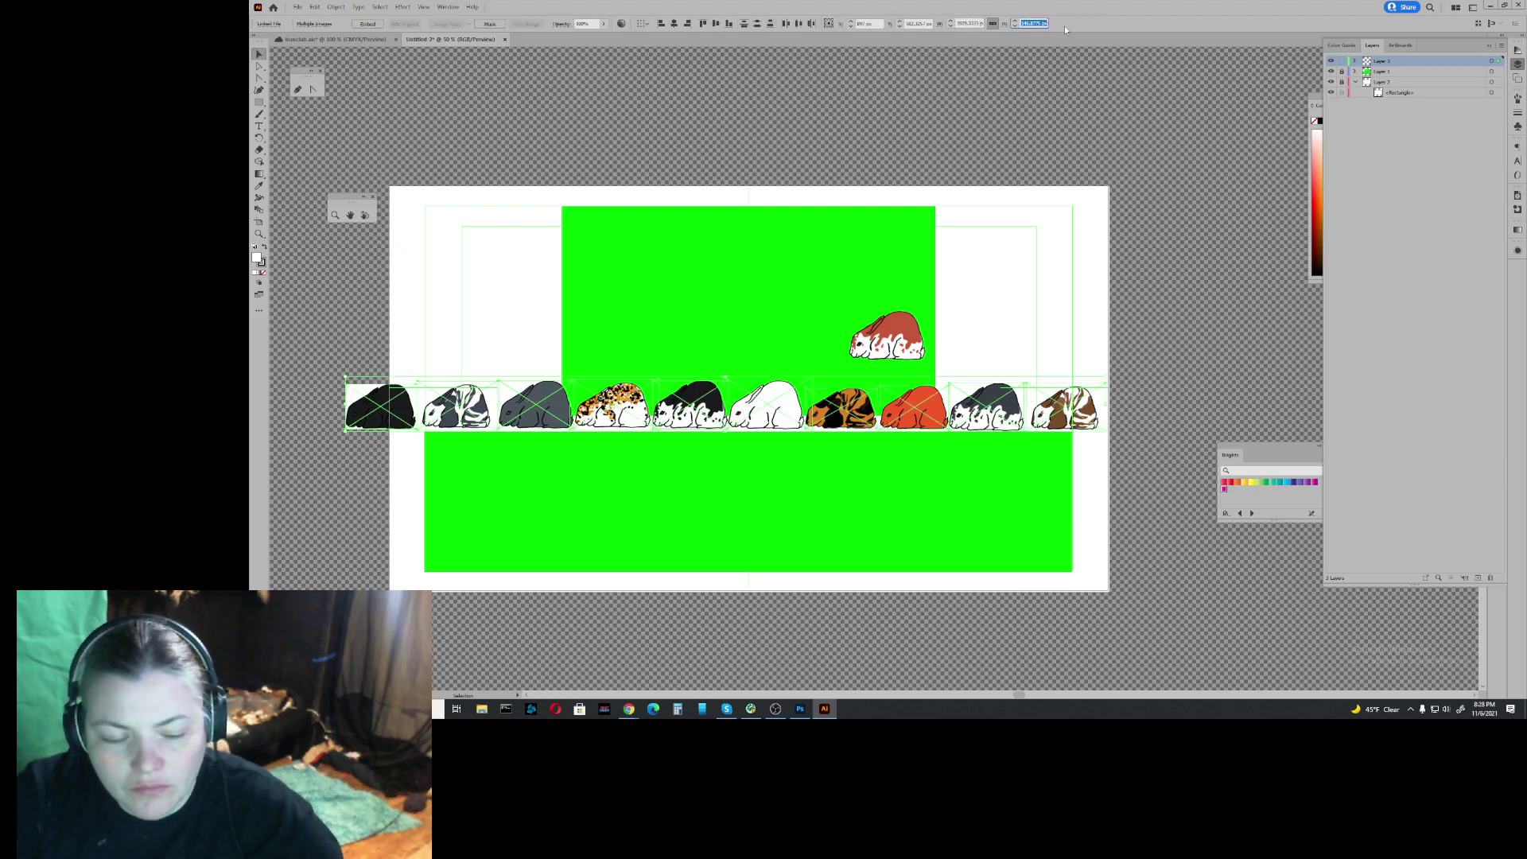
text(125)
key(Return)
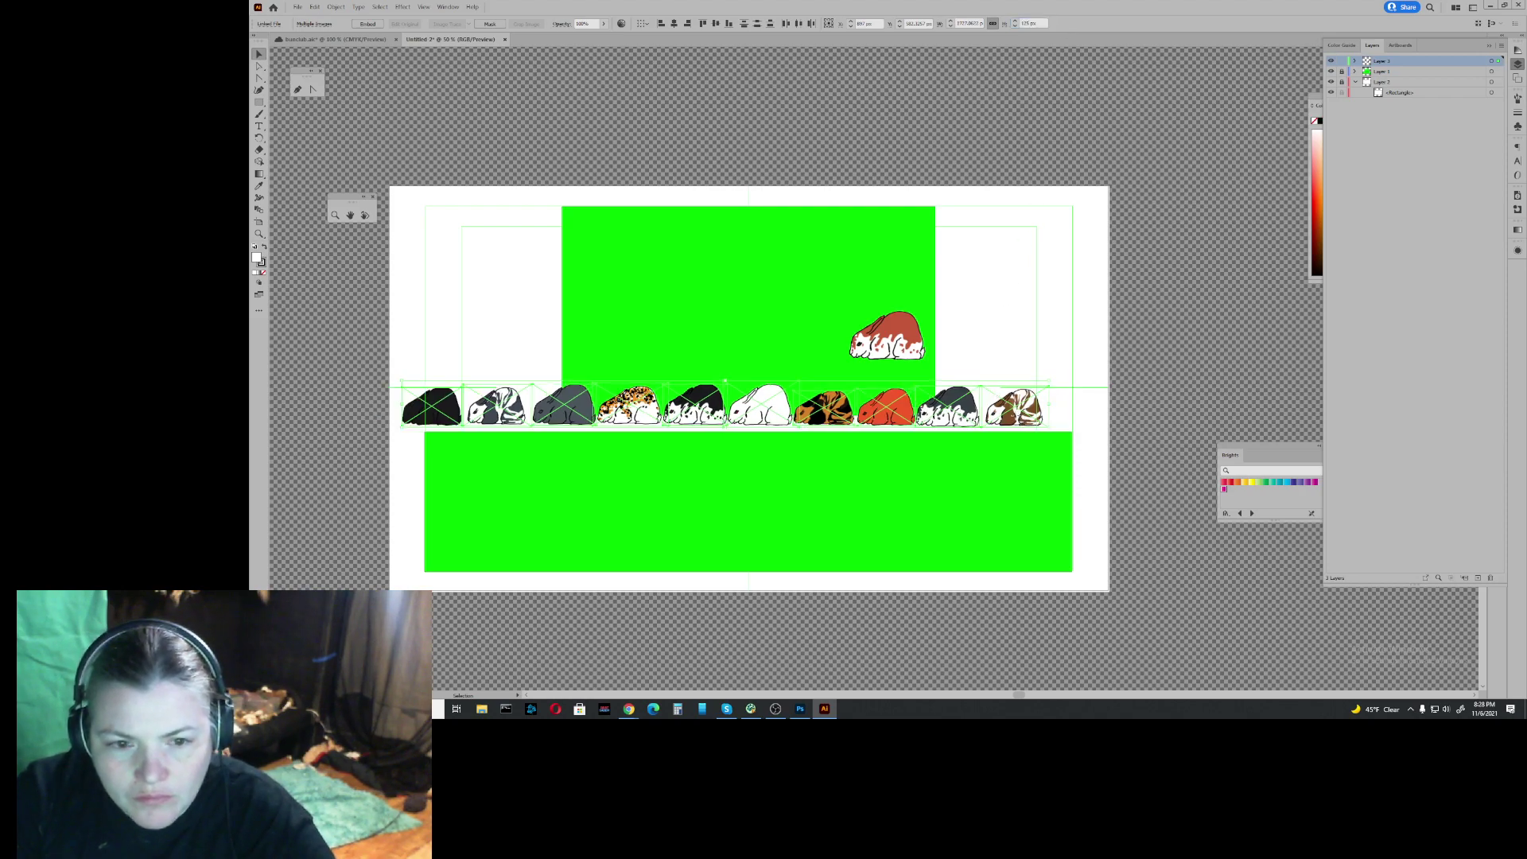
drag(715, 406, 708, 410)
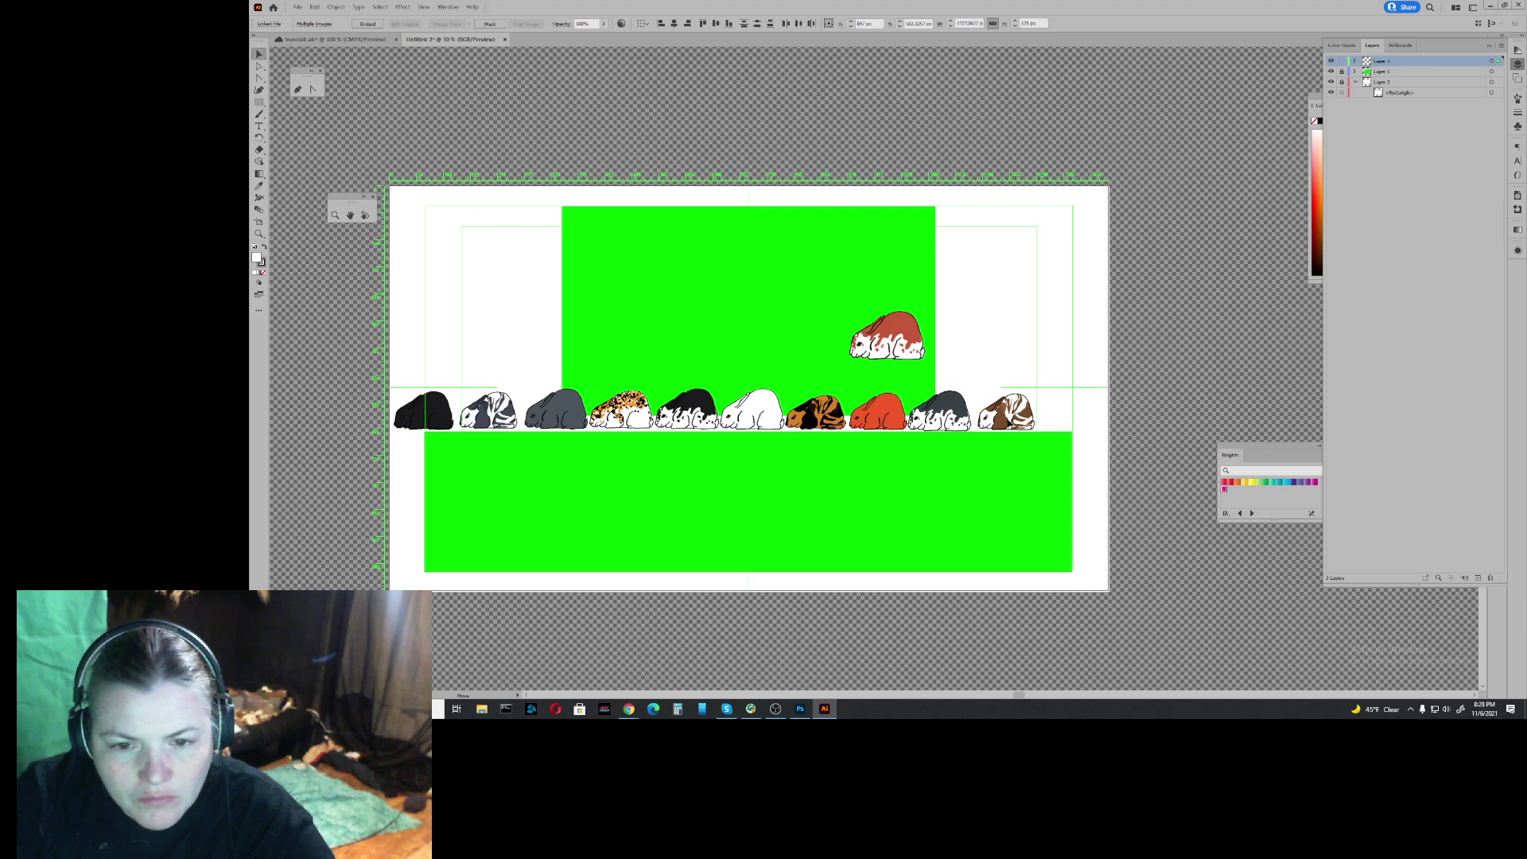
Step: Place the broken red rabbit at the row's right end beside the chocolate magpie and set its height to 125 px
click(906, 346)
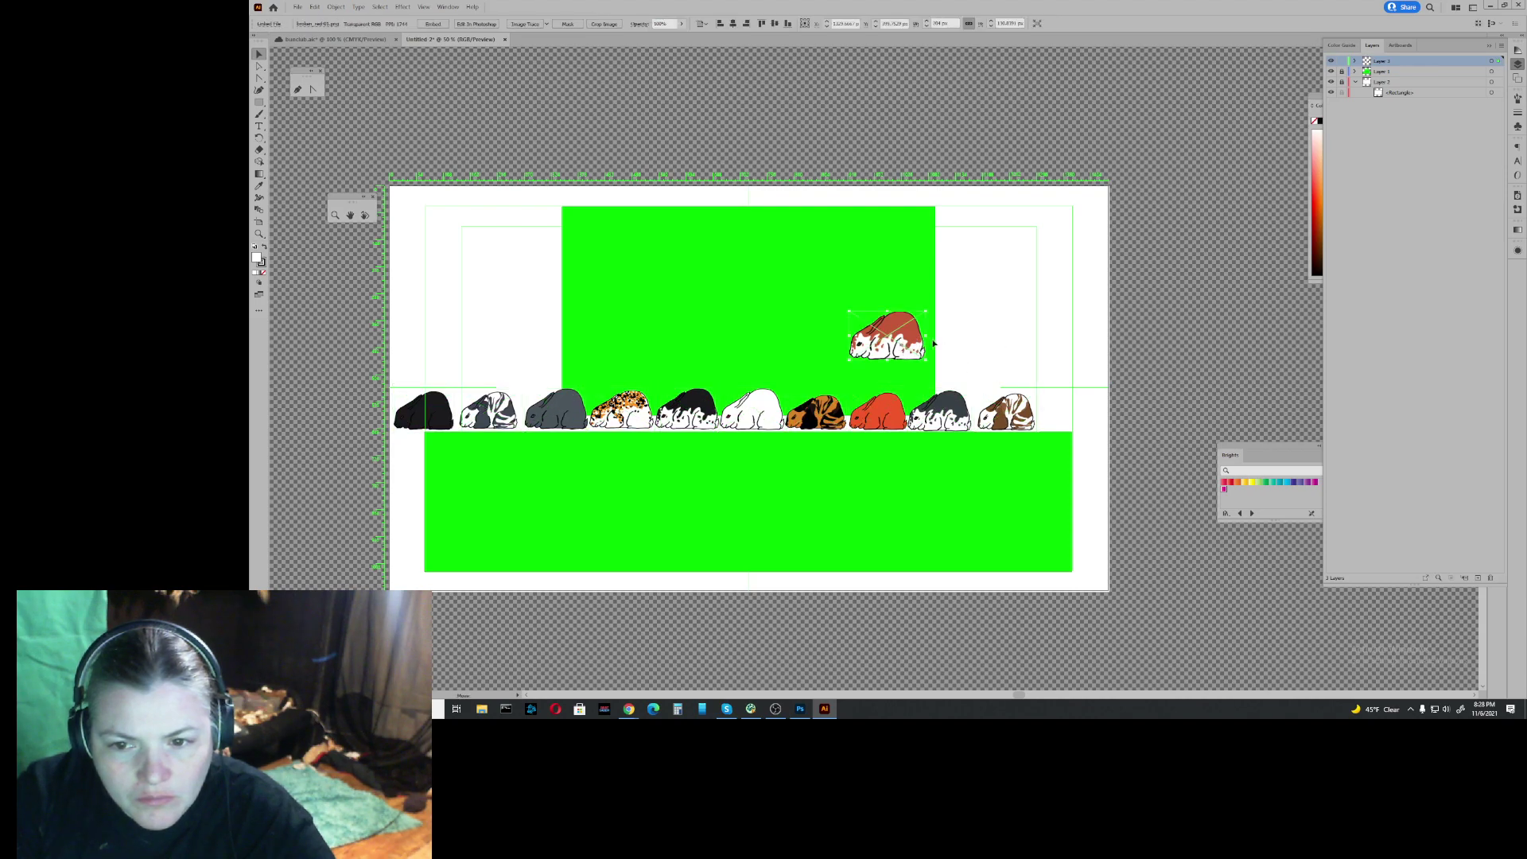
drag(934, 343, 1101, 409)
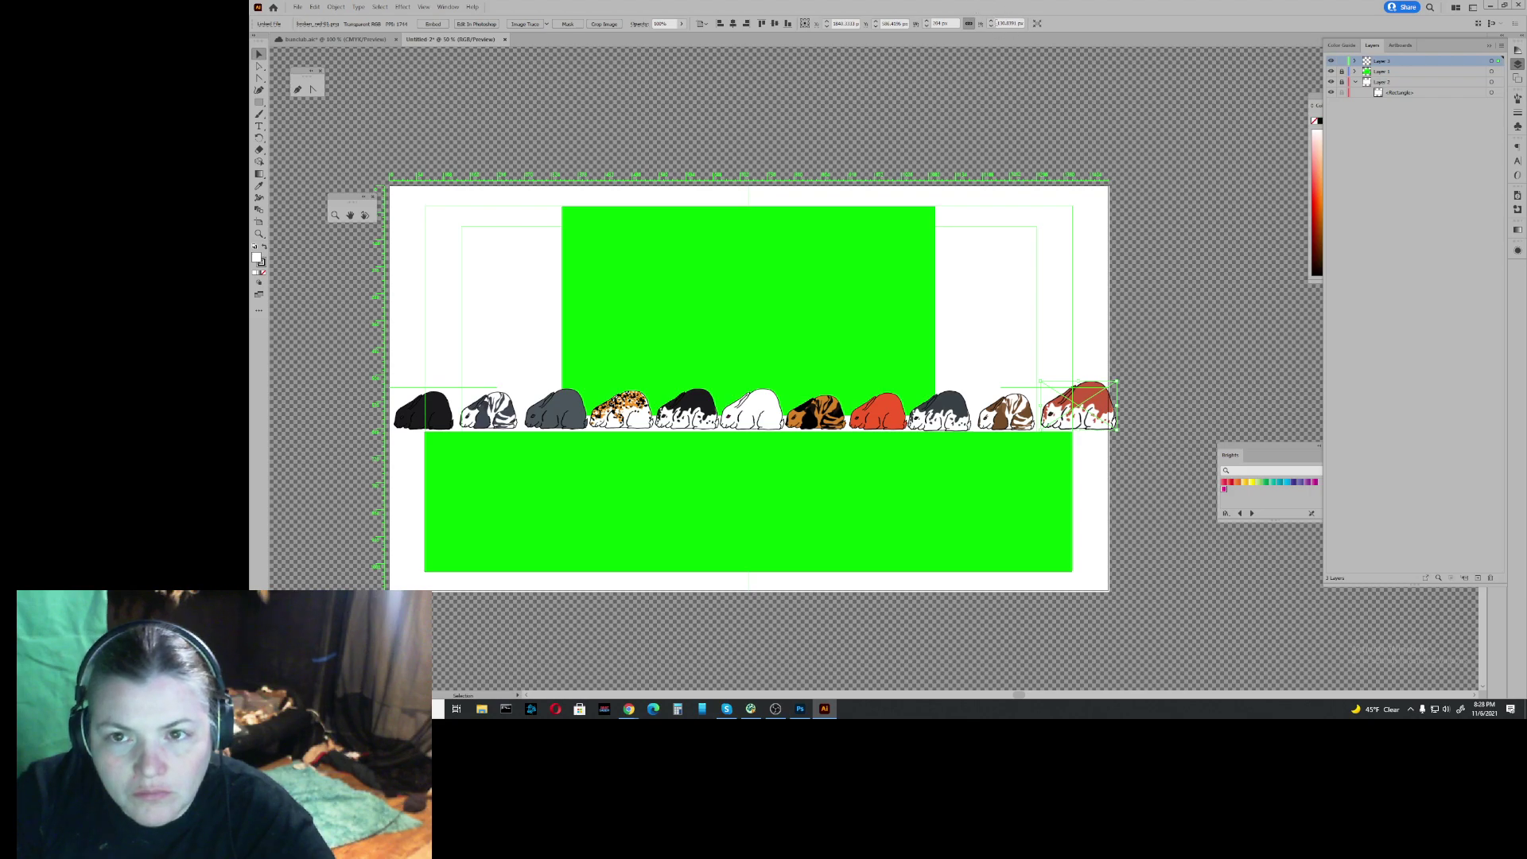
click(1008, 23)
text(175)
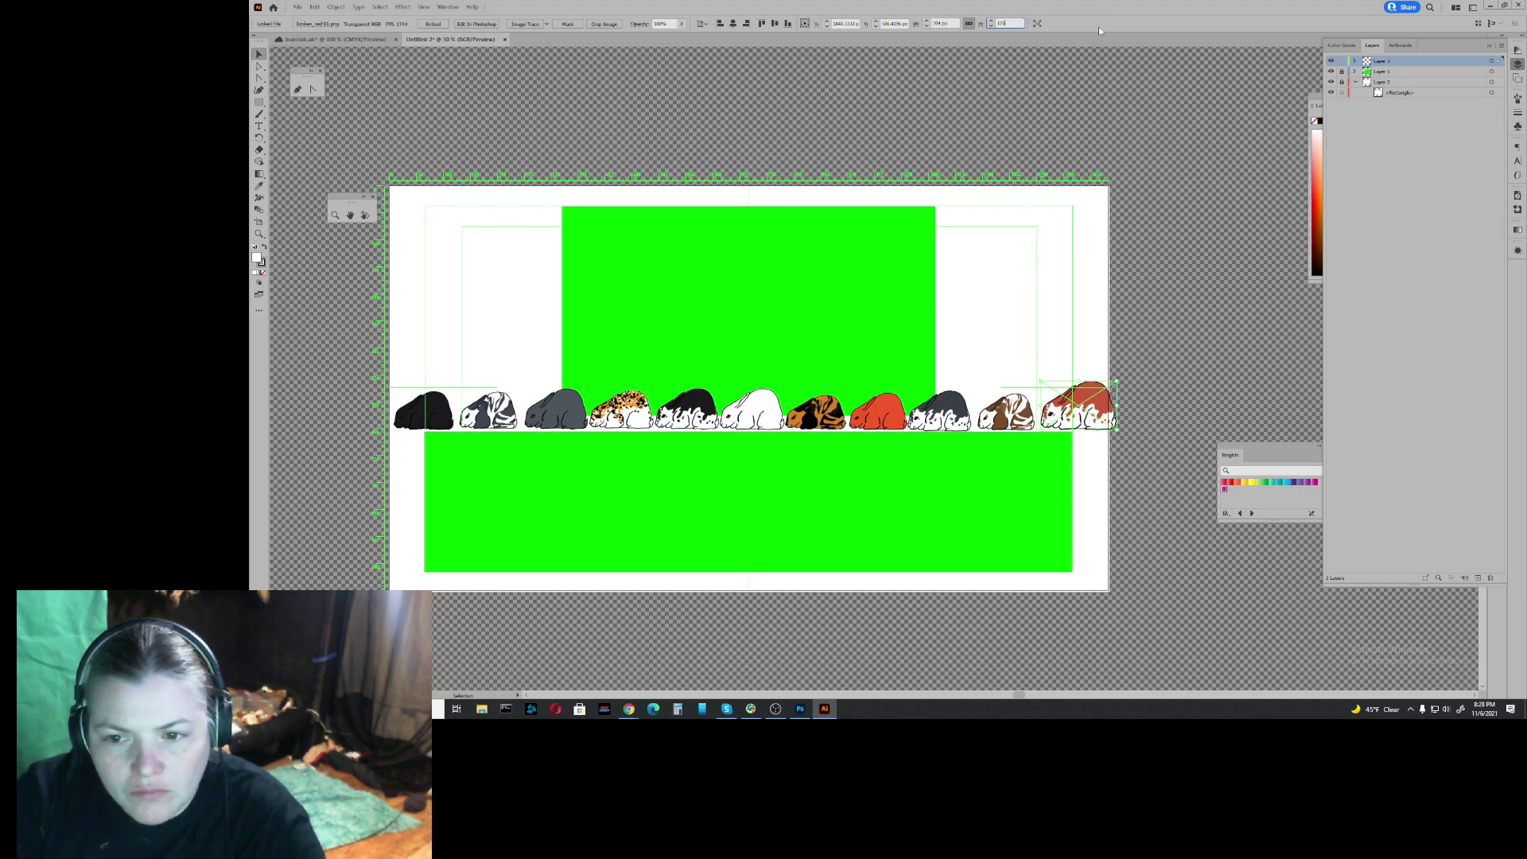
key(Return)
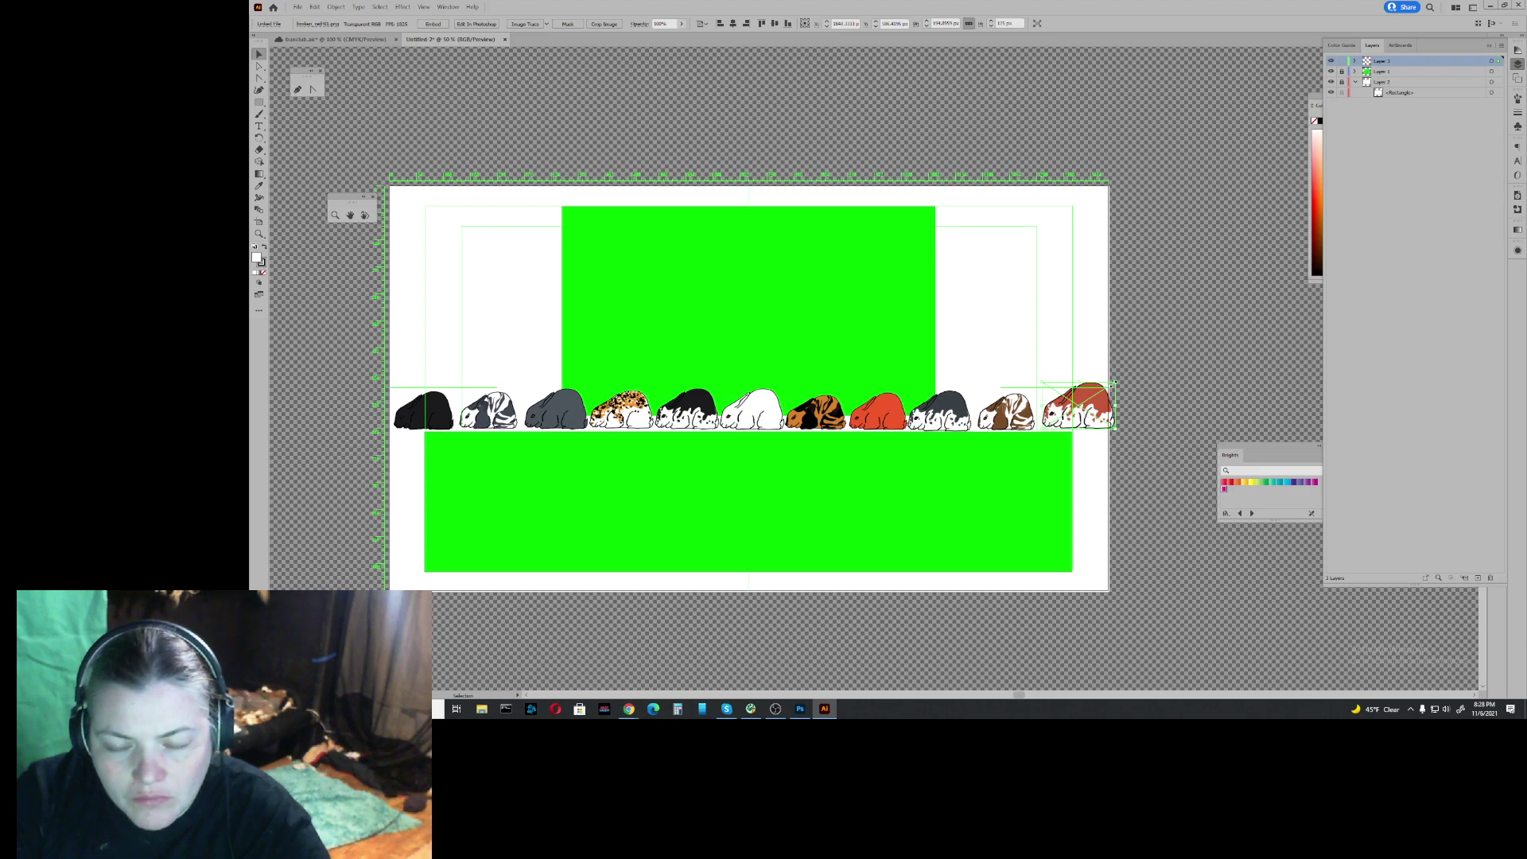
Step: Shrink the broken red rabbit further to match the other rabbits and fit it inside the artboard's right edge
drag(1114, 383, 1105, 391)
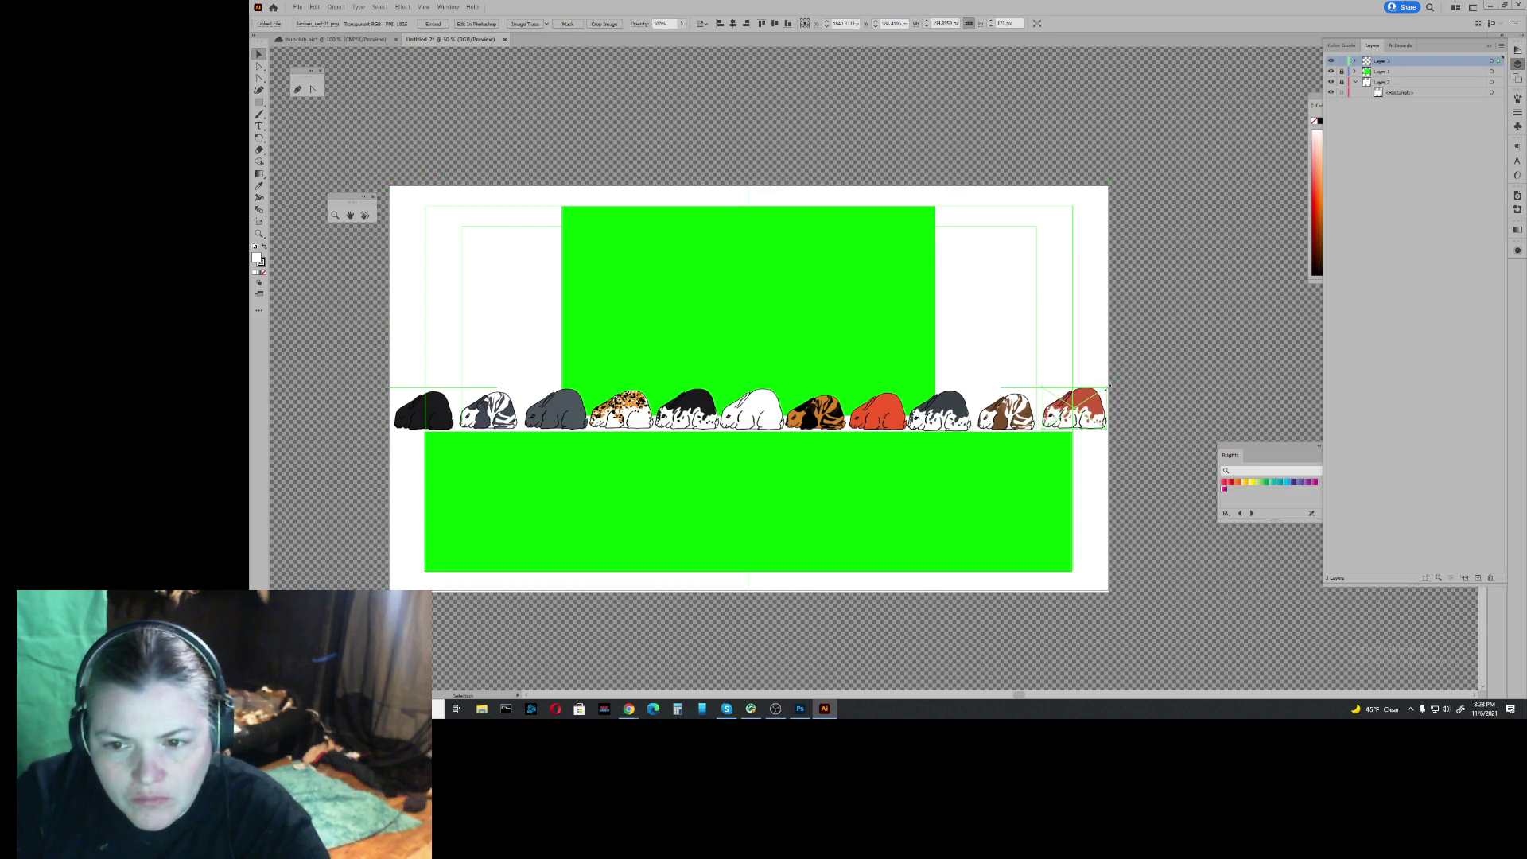
click(1144, 388)
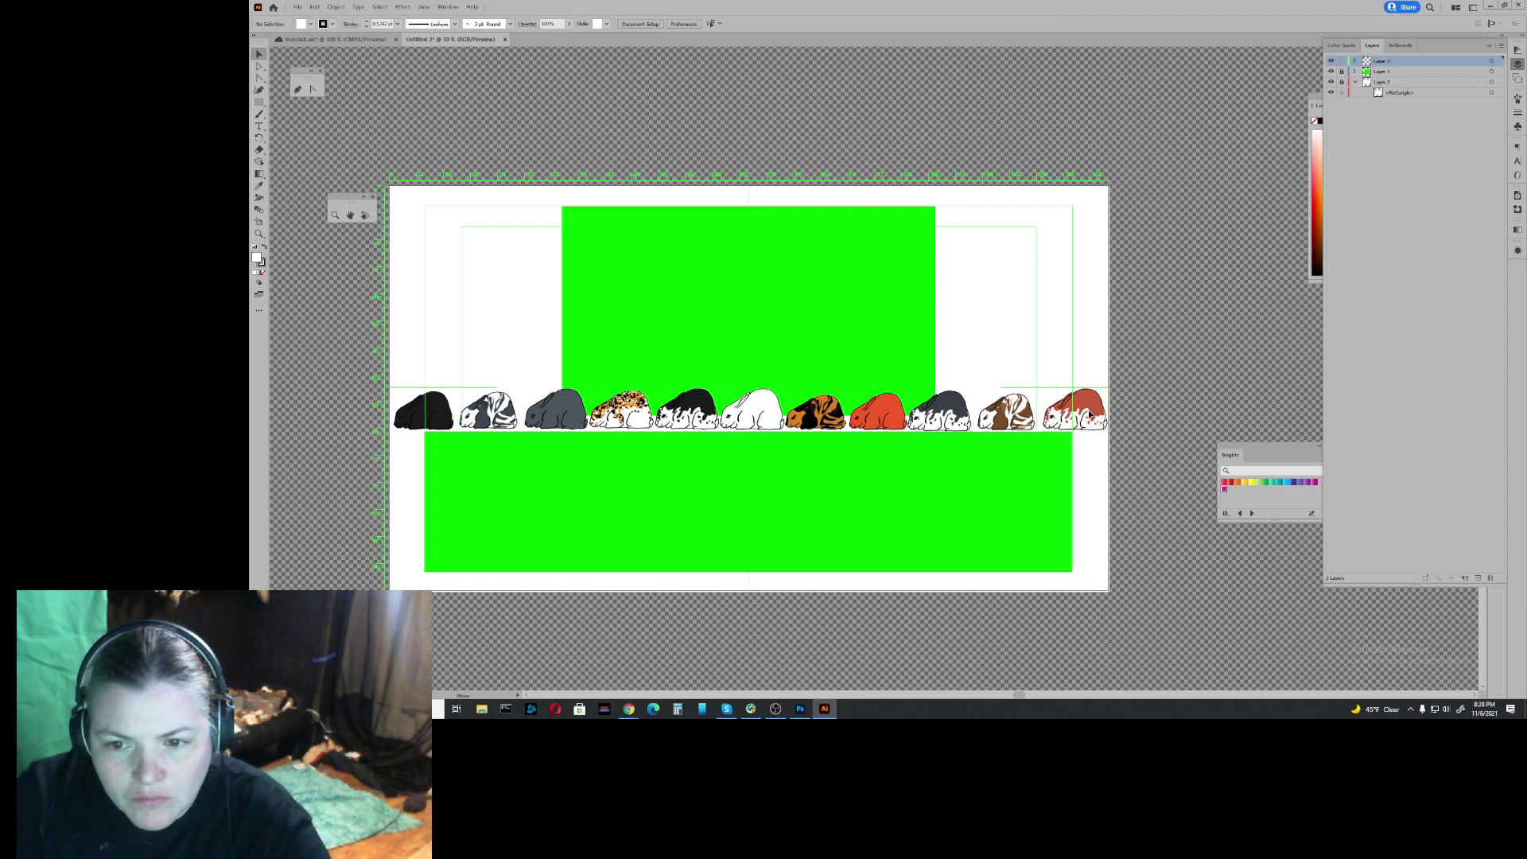
key(ctrl+z)
click(1140, 397)
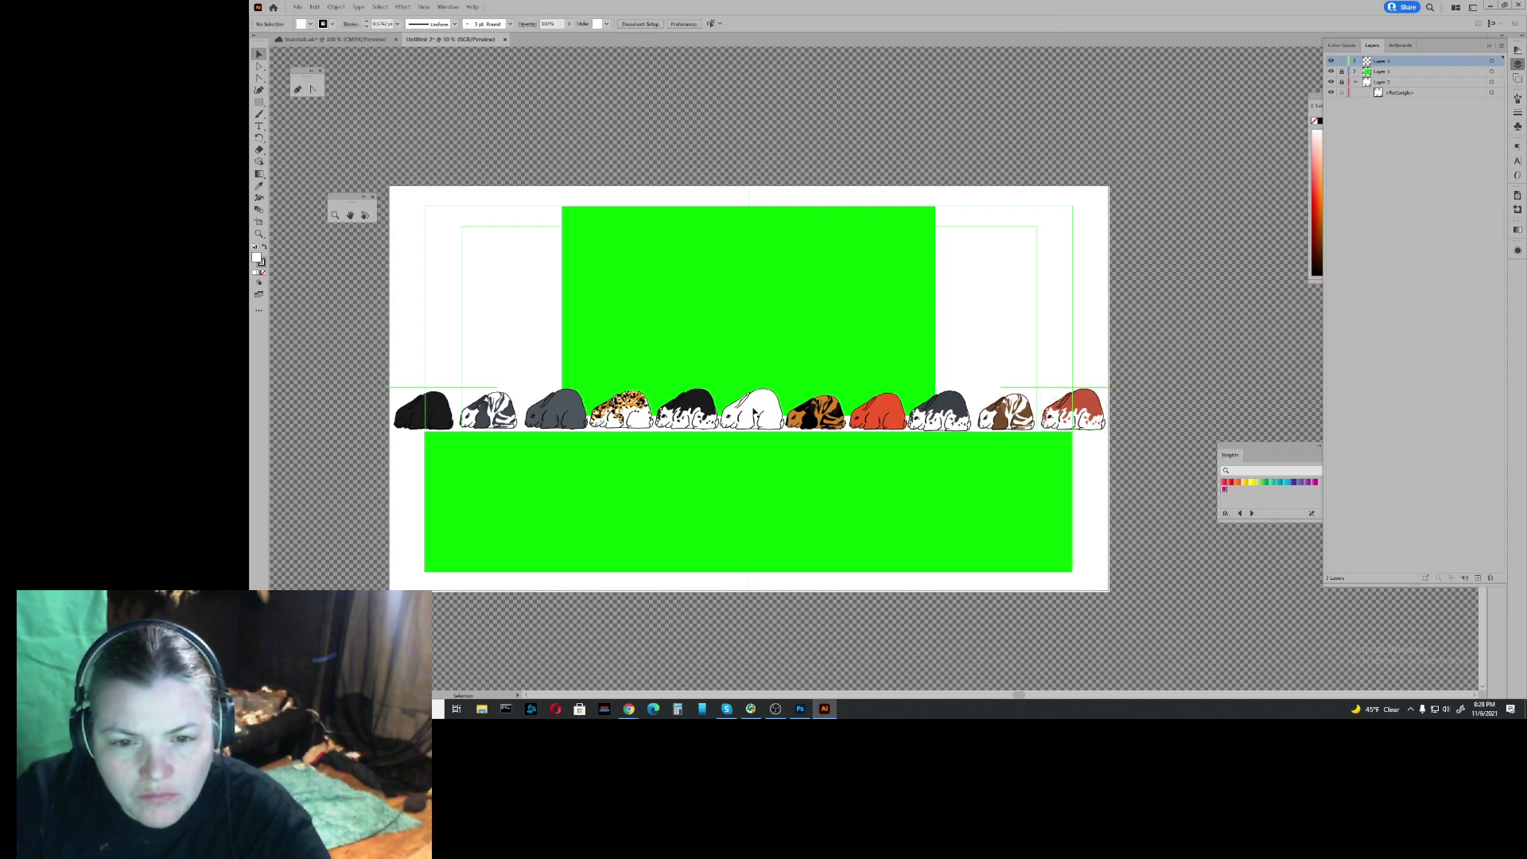
Step: Lower the white rabbit's height slightly to match its neighbours and select the solid blue rabbit for the same adjustment
click(755, 409)
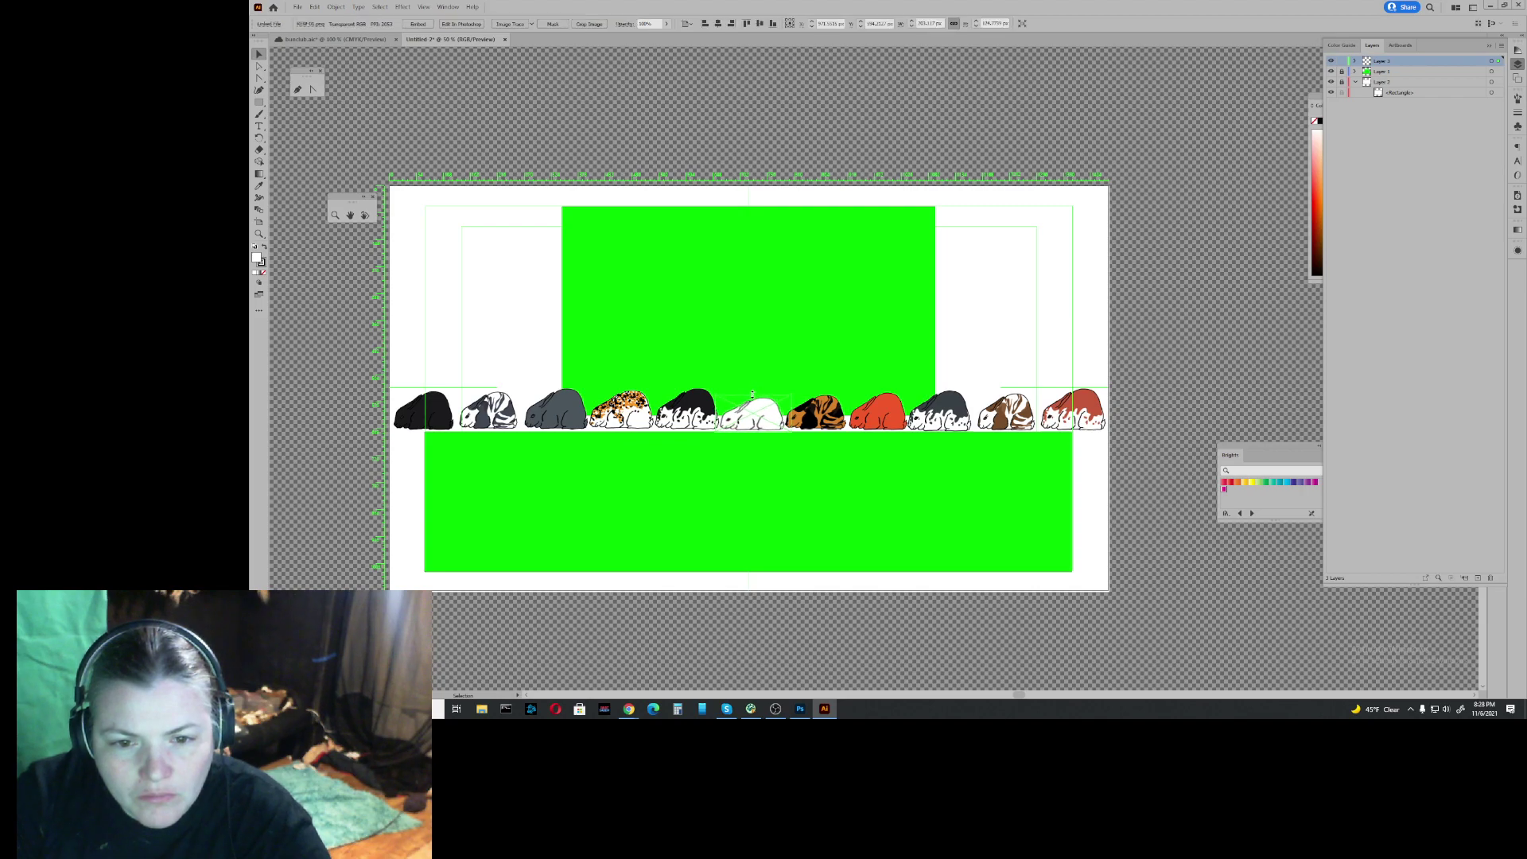
click(559, 418)
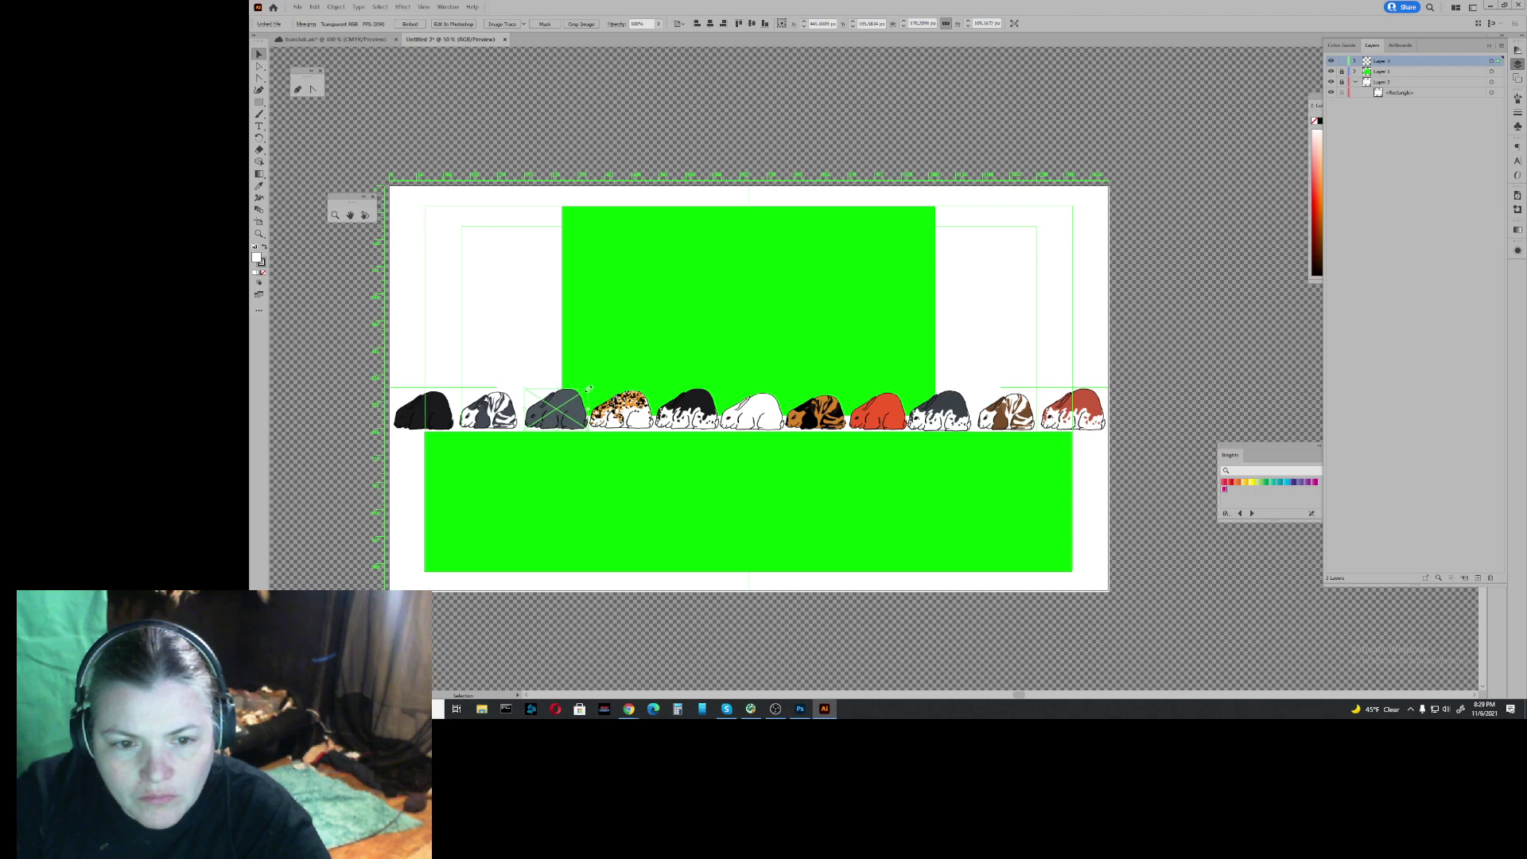
drag(591, 390, 637, 425)
click(638, 426)
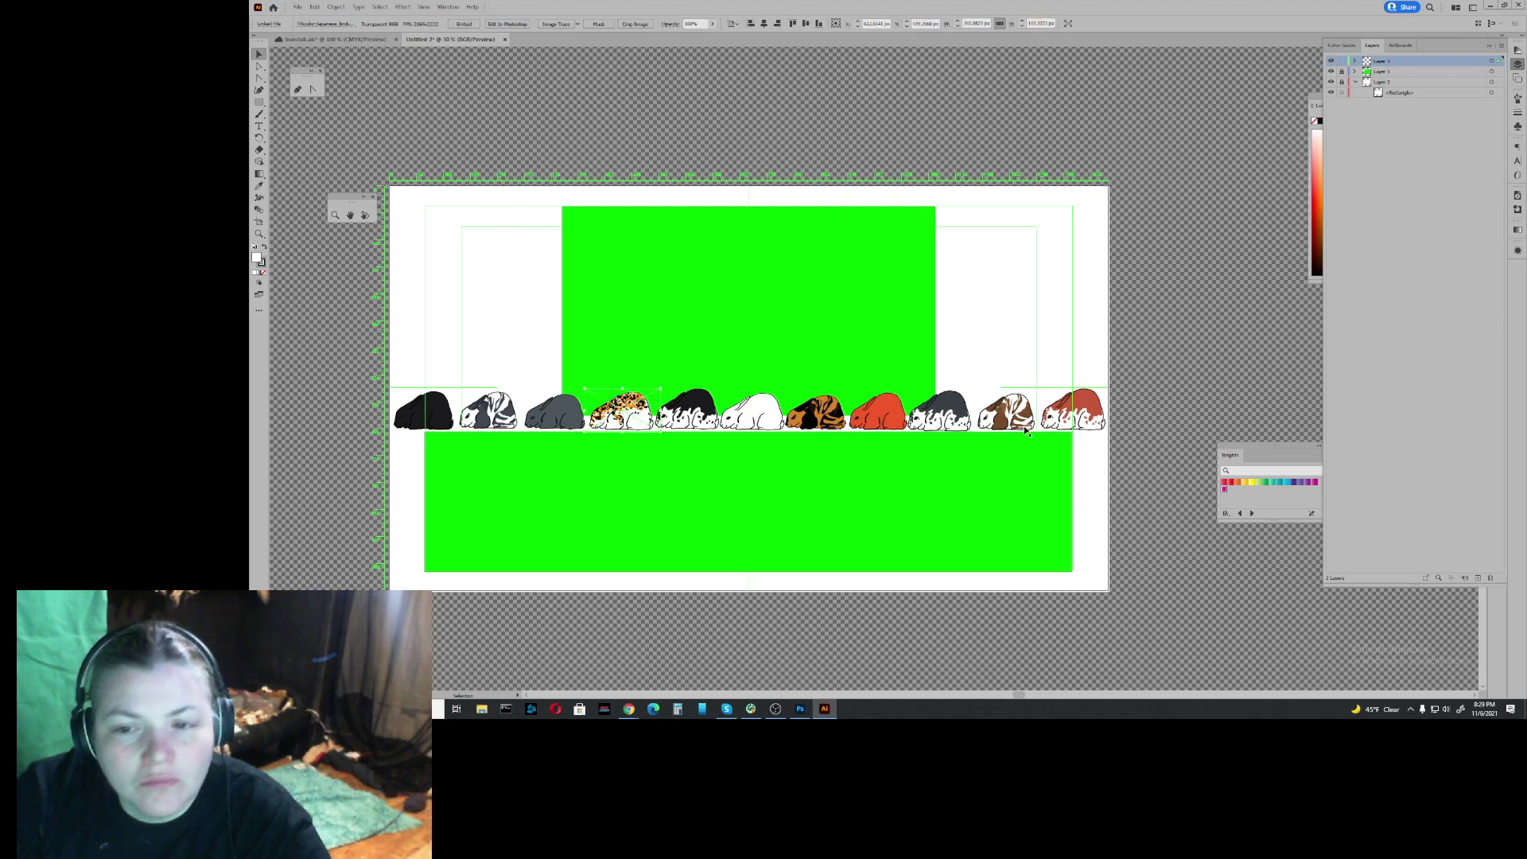
click(1161, 406)
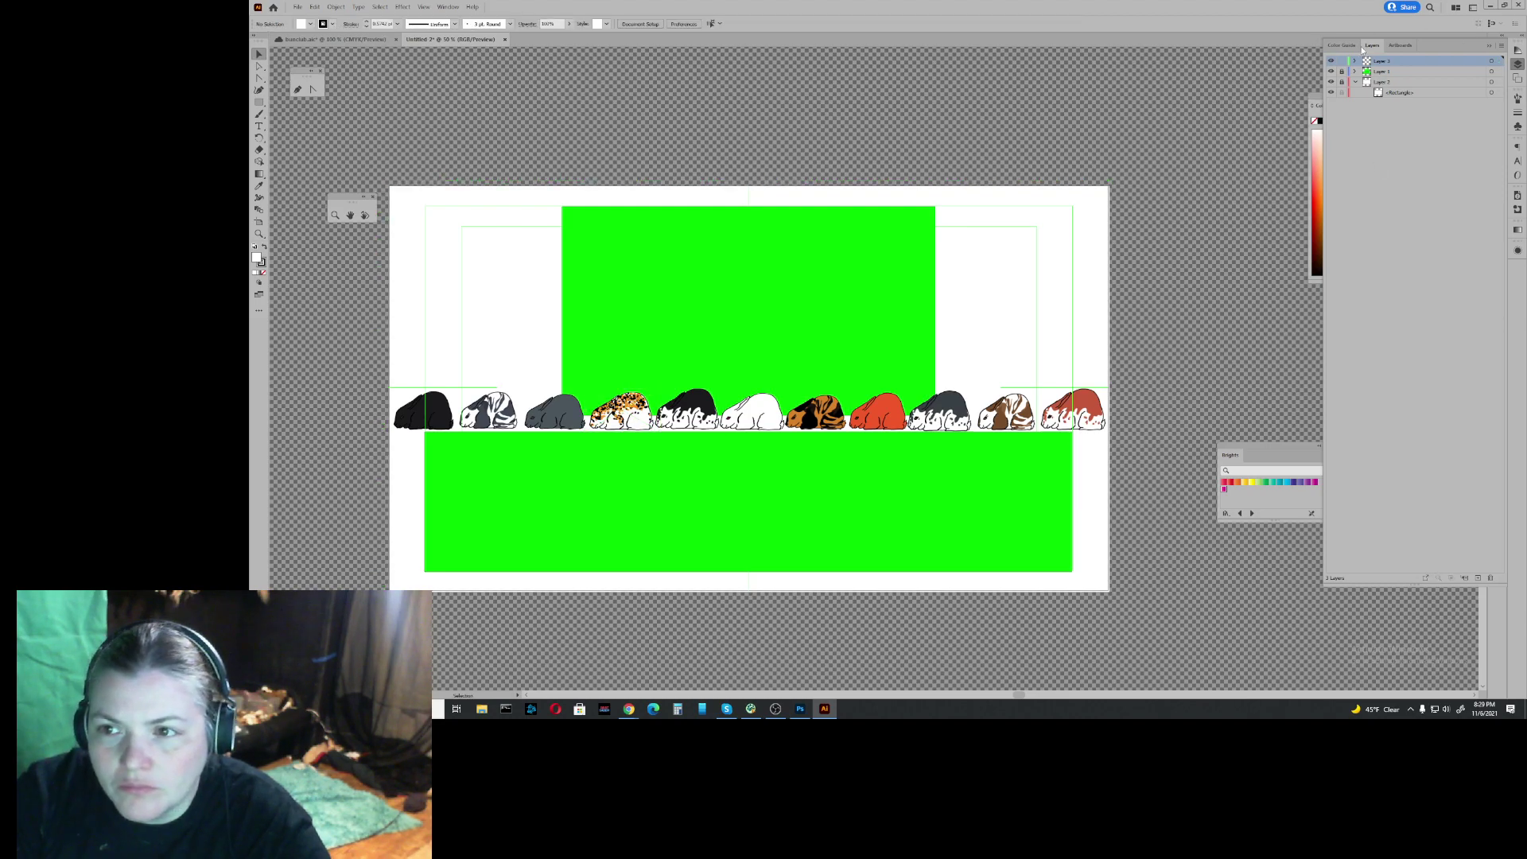
Step: Fill the white background rectangle on the bottom layer with a white-to-black radial gradient
click(1398, 94)
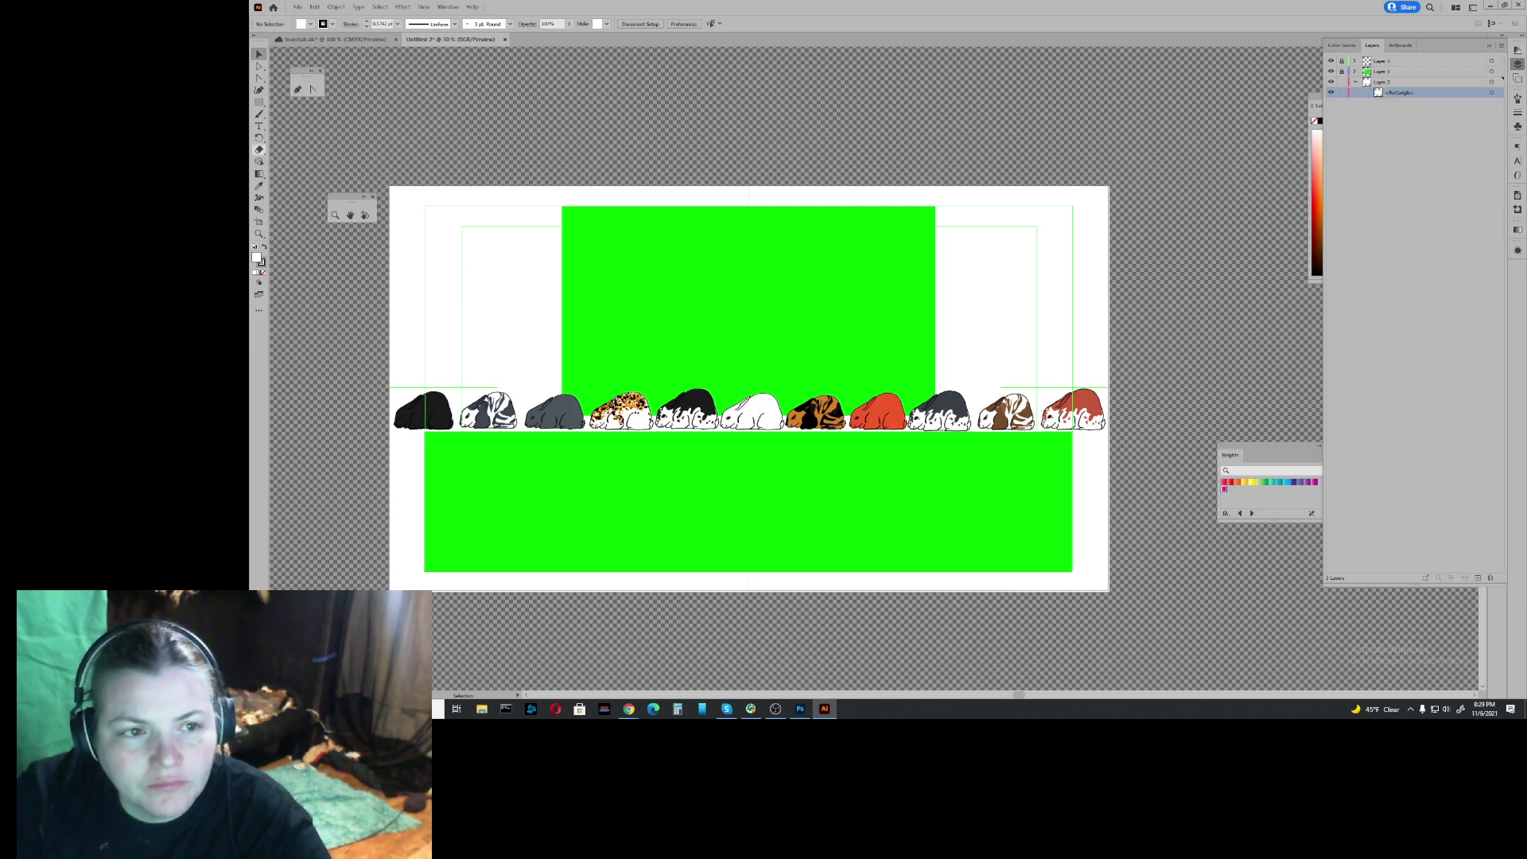
click(416, 236)
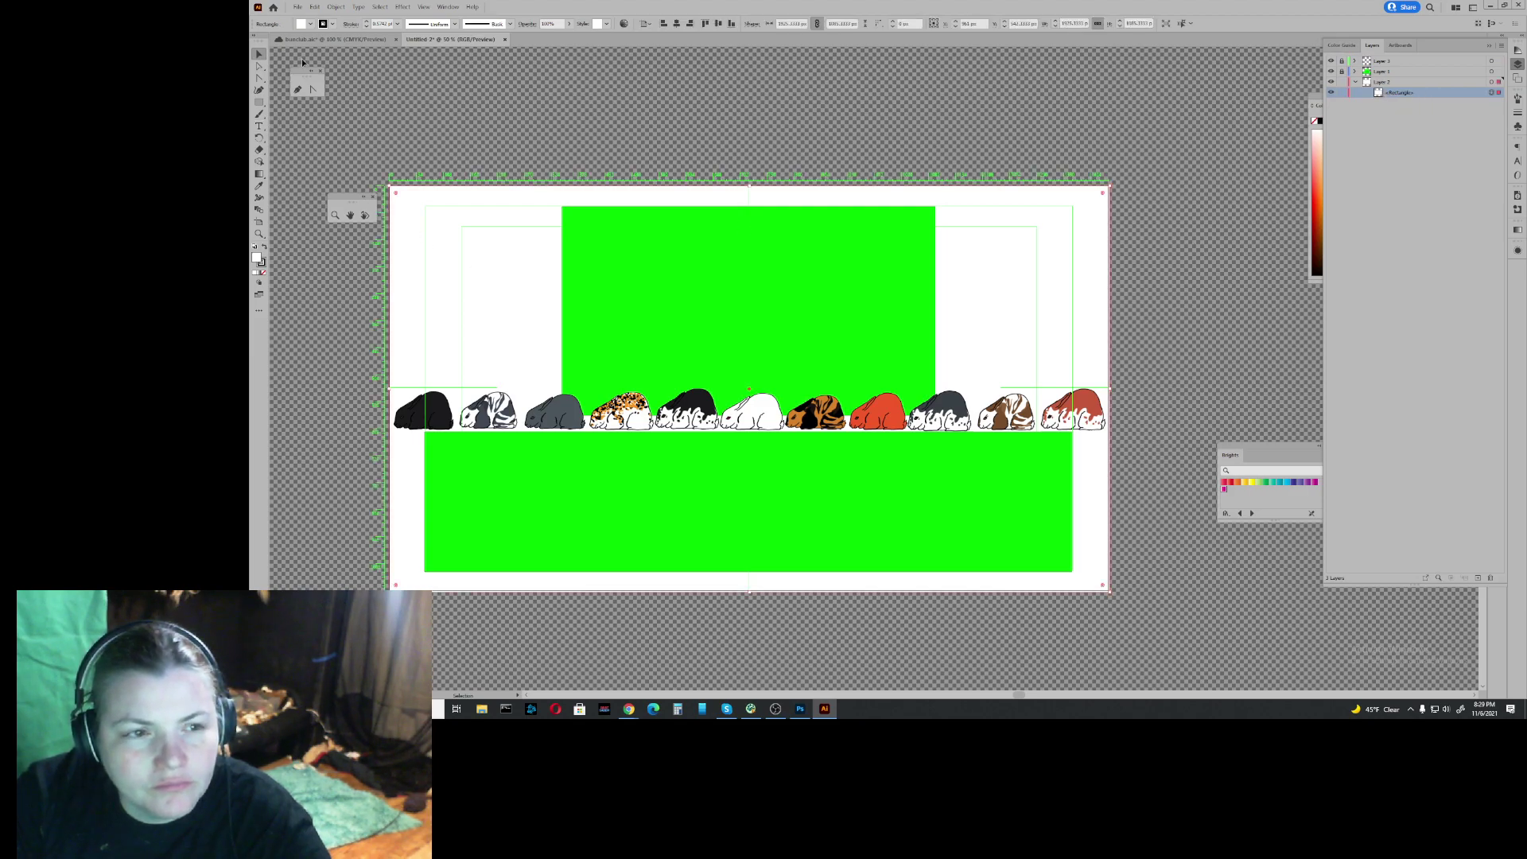
click(259, 174)
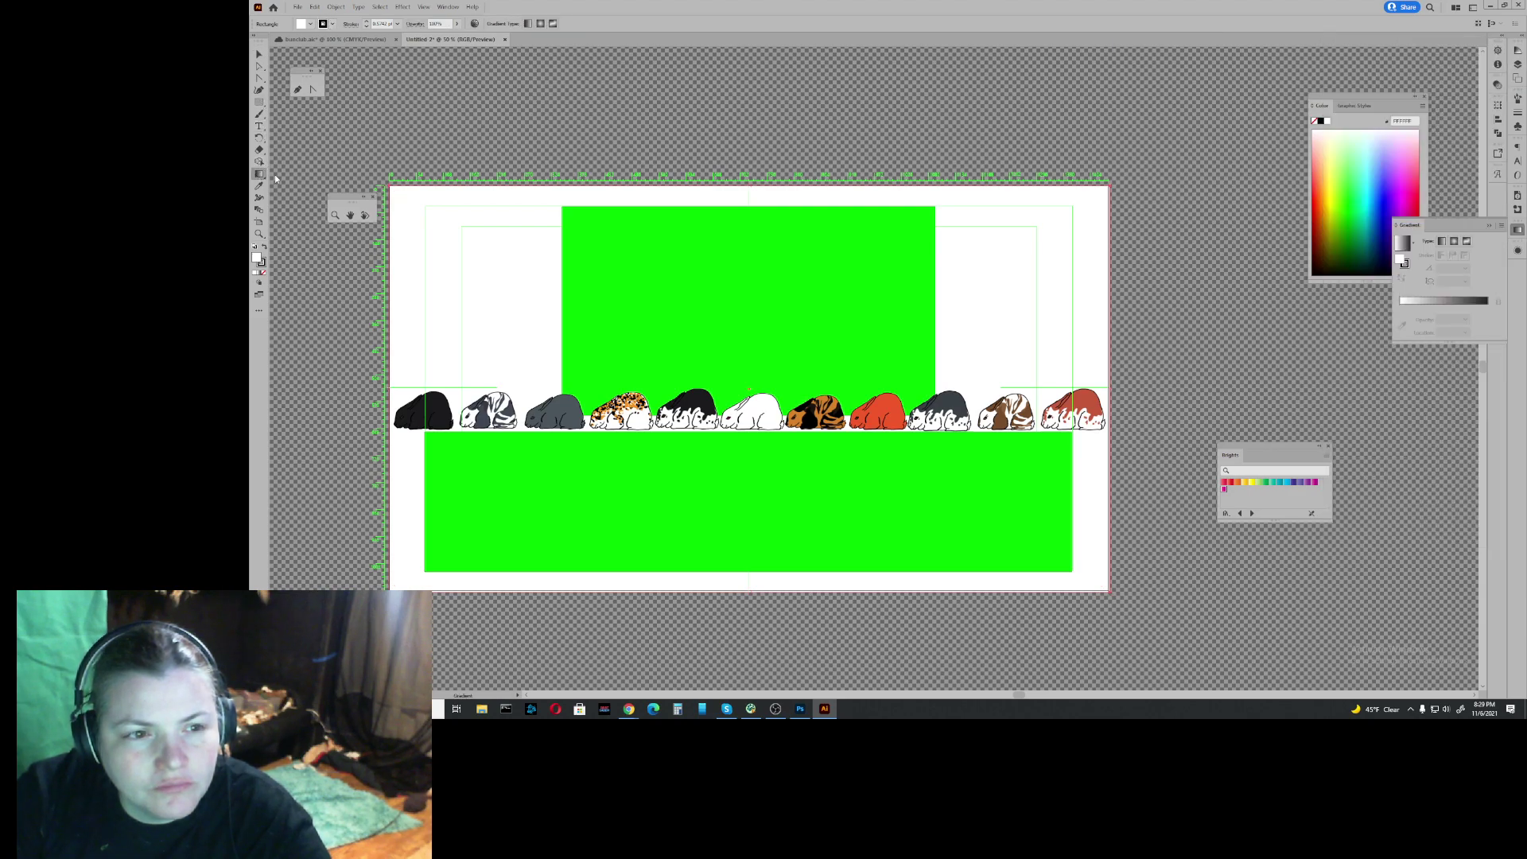
click(1454, 241)
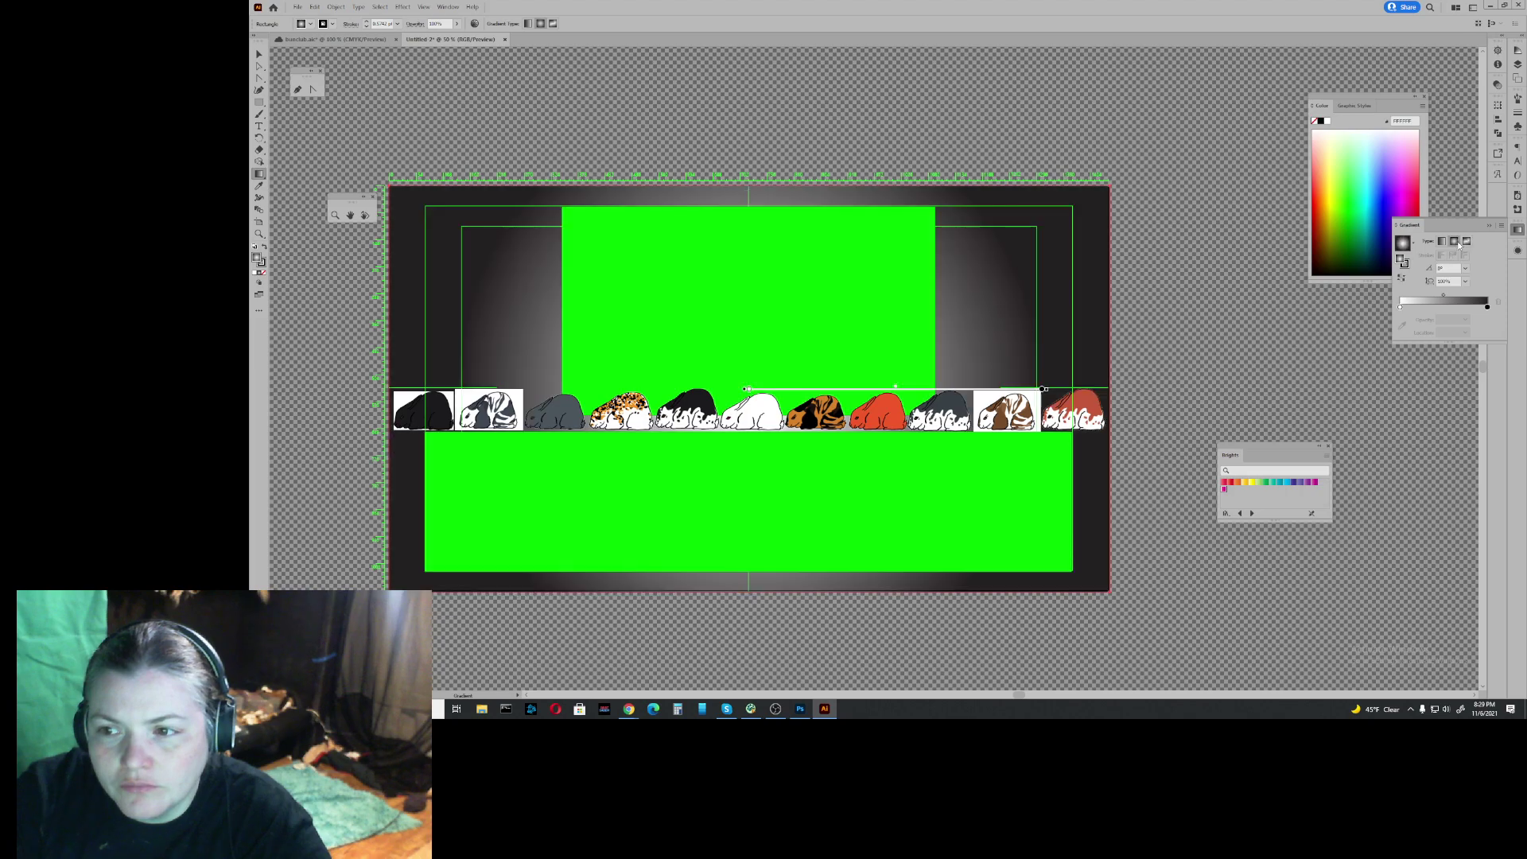
Step: Try the green, purple and red gradient preset on the background, followed by the dark brown preset as a radial gradient
click(1413, 249)
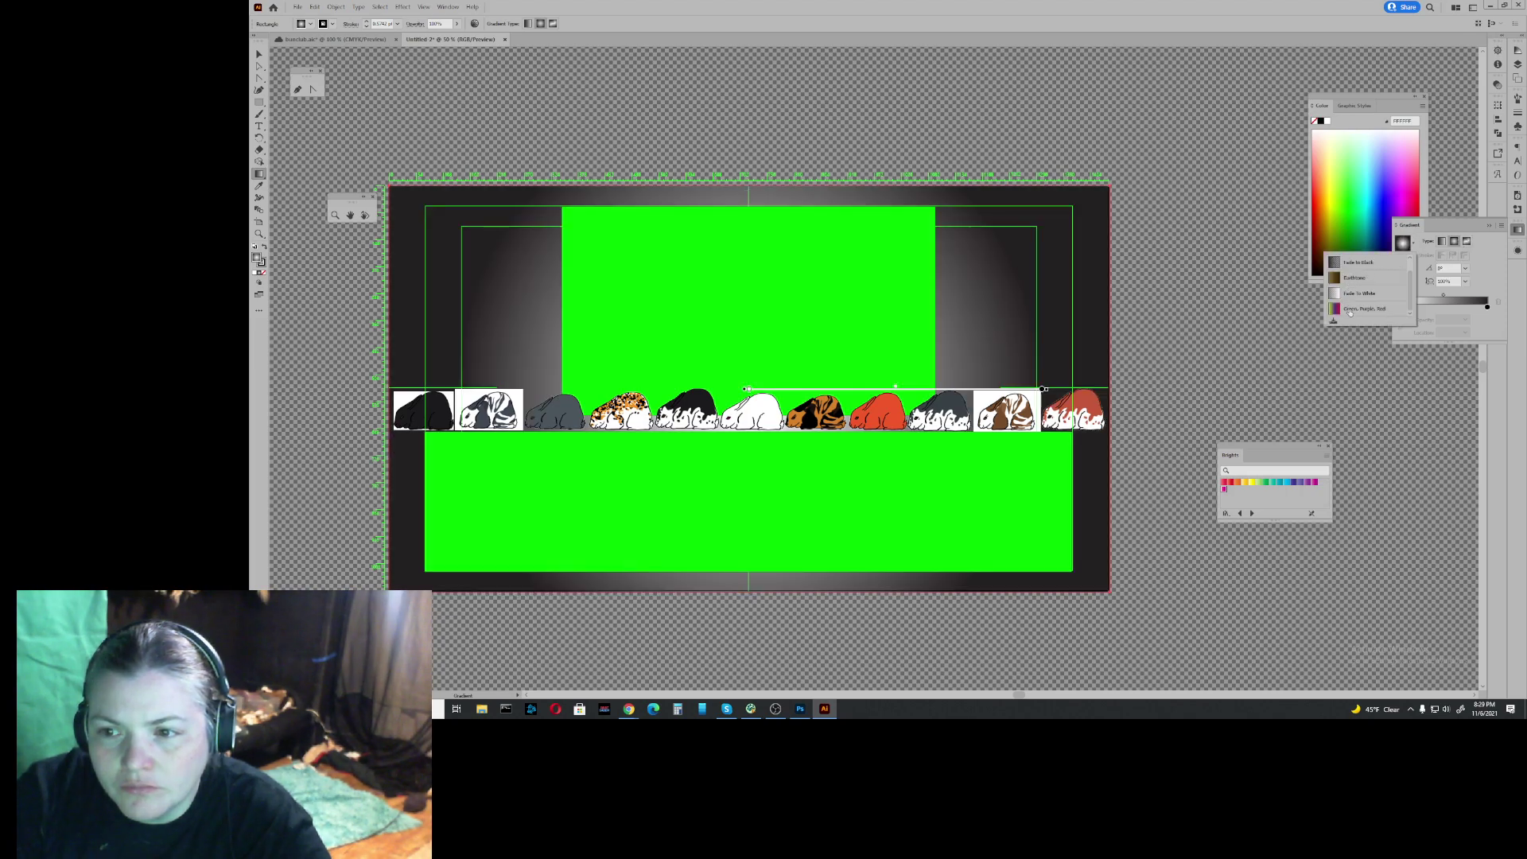
click(1373, 305)
click(1412, 250)
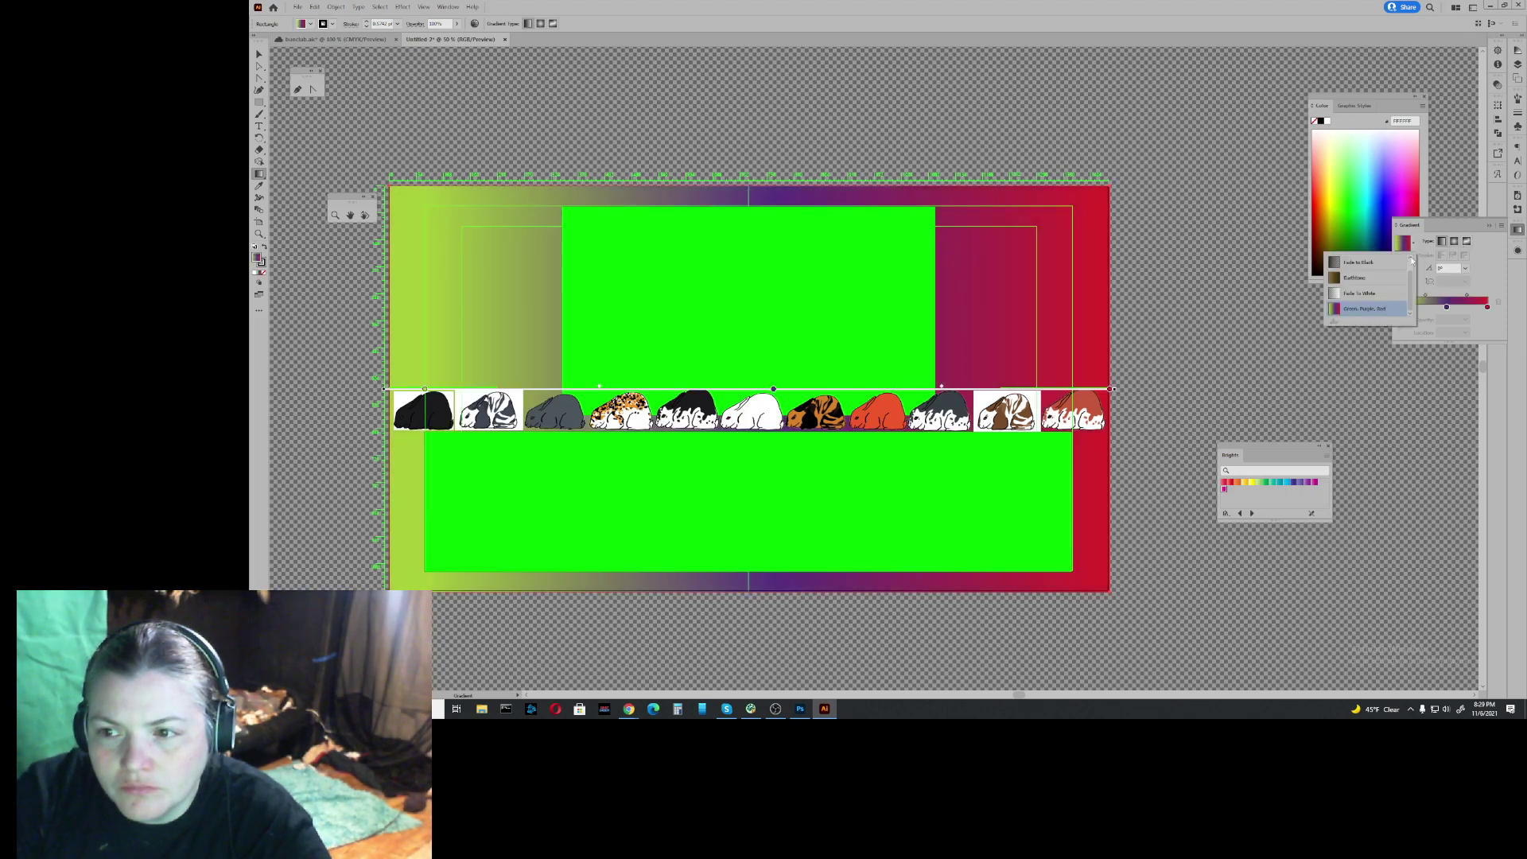
drag(1412, 287, 1412, 266)
click(1382, 293)
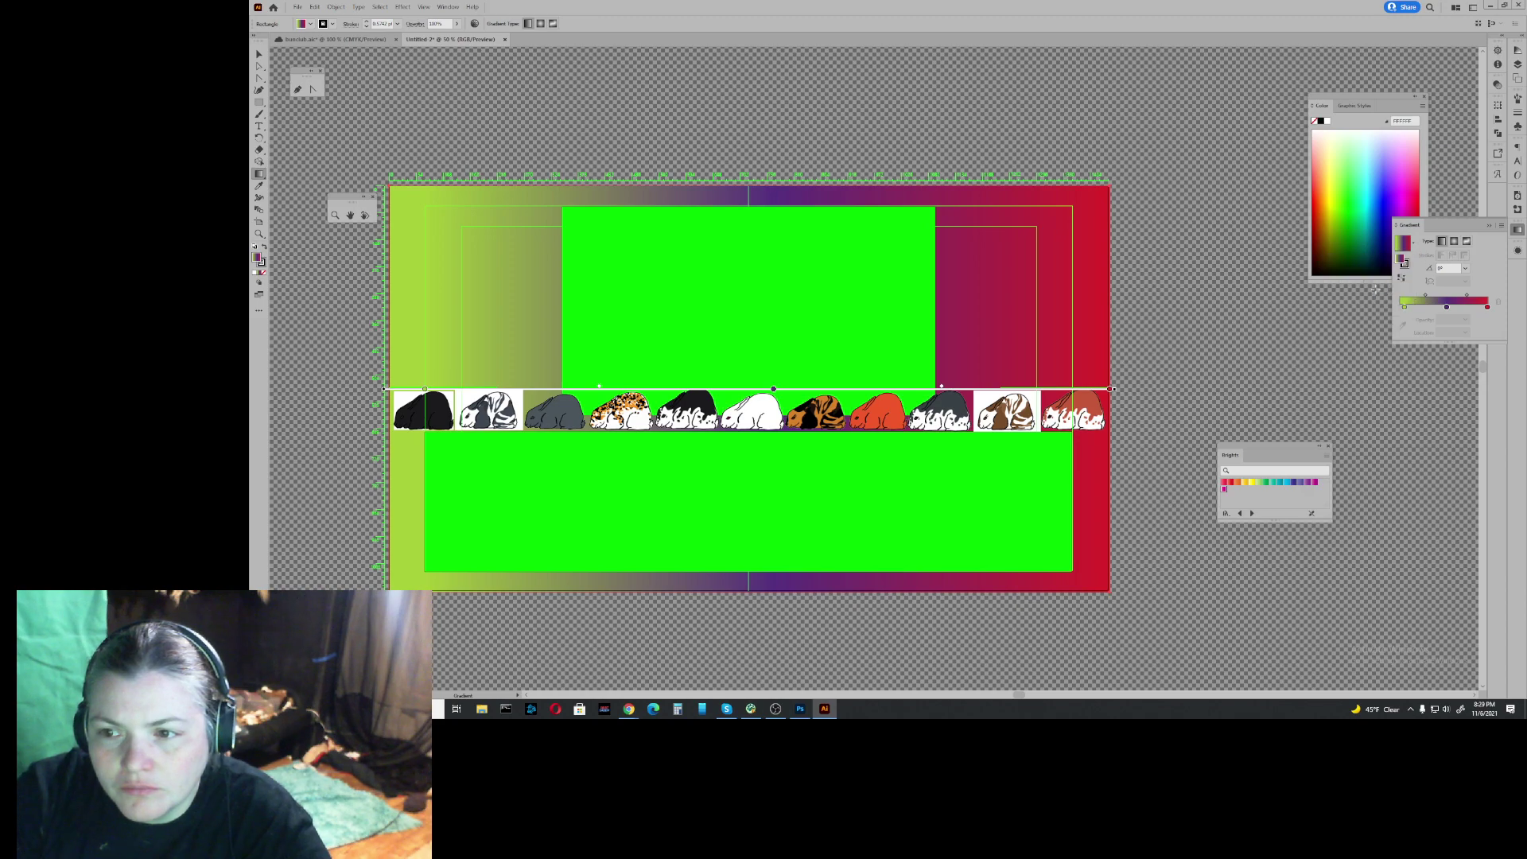
click(1455, 242)
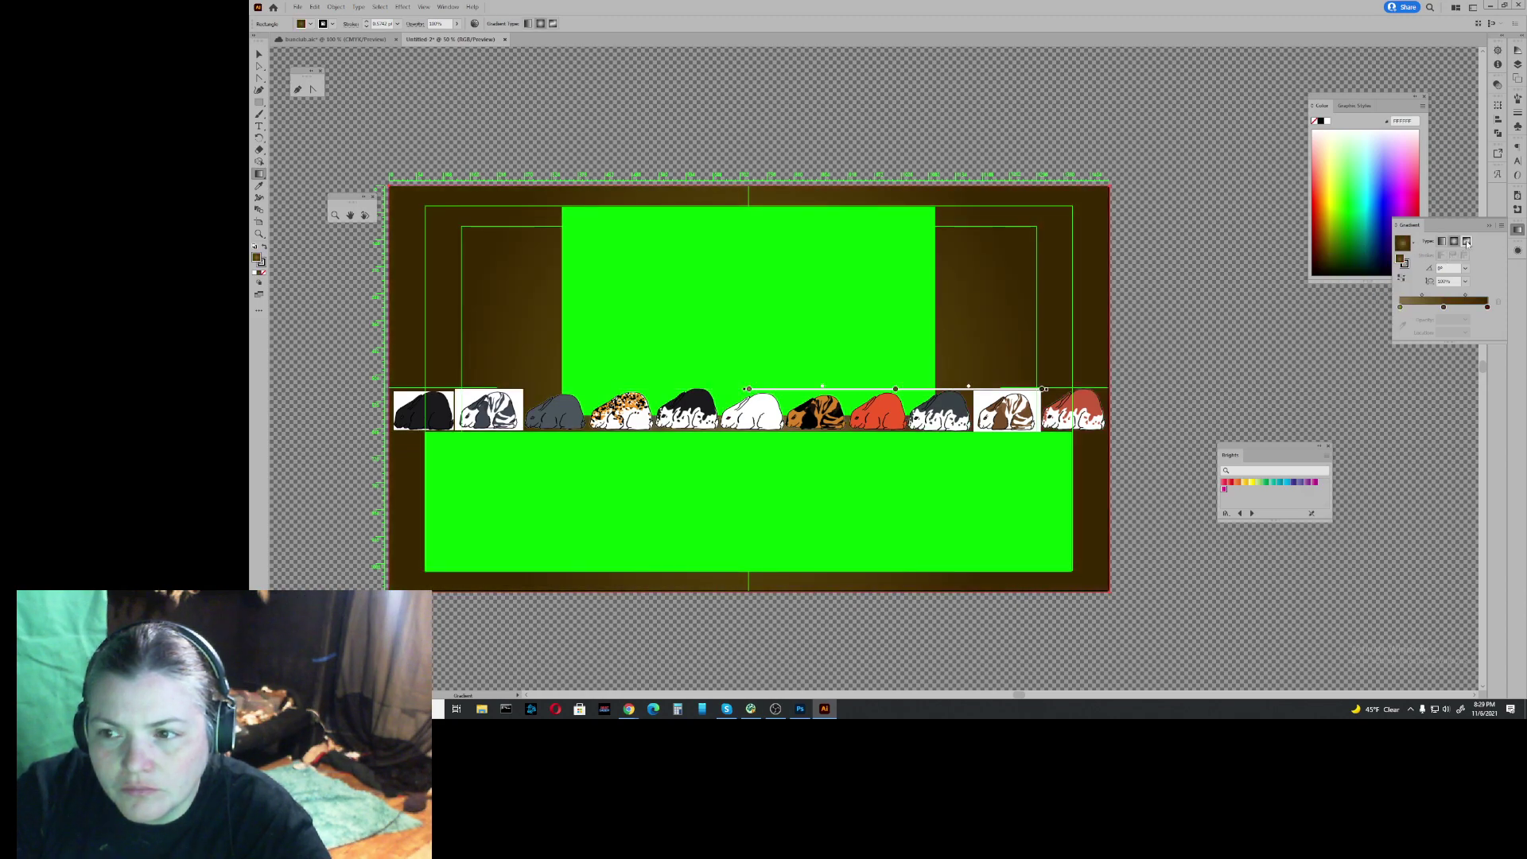
Step: Try a freeform gradient on the background, compare it with a linear one, and return to freeform drawn with lines
click(1468, 241)
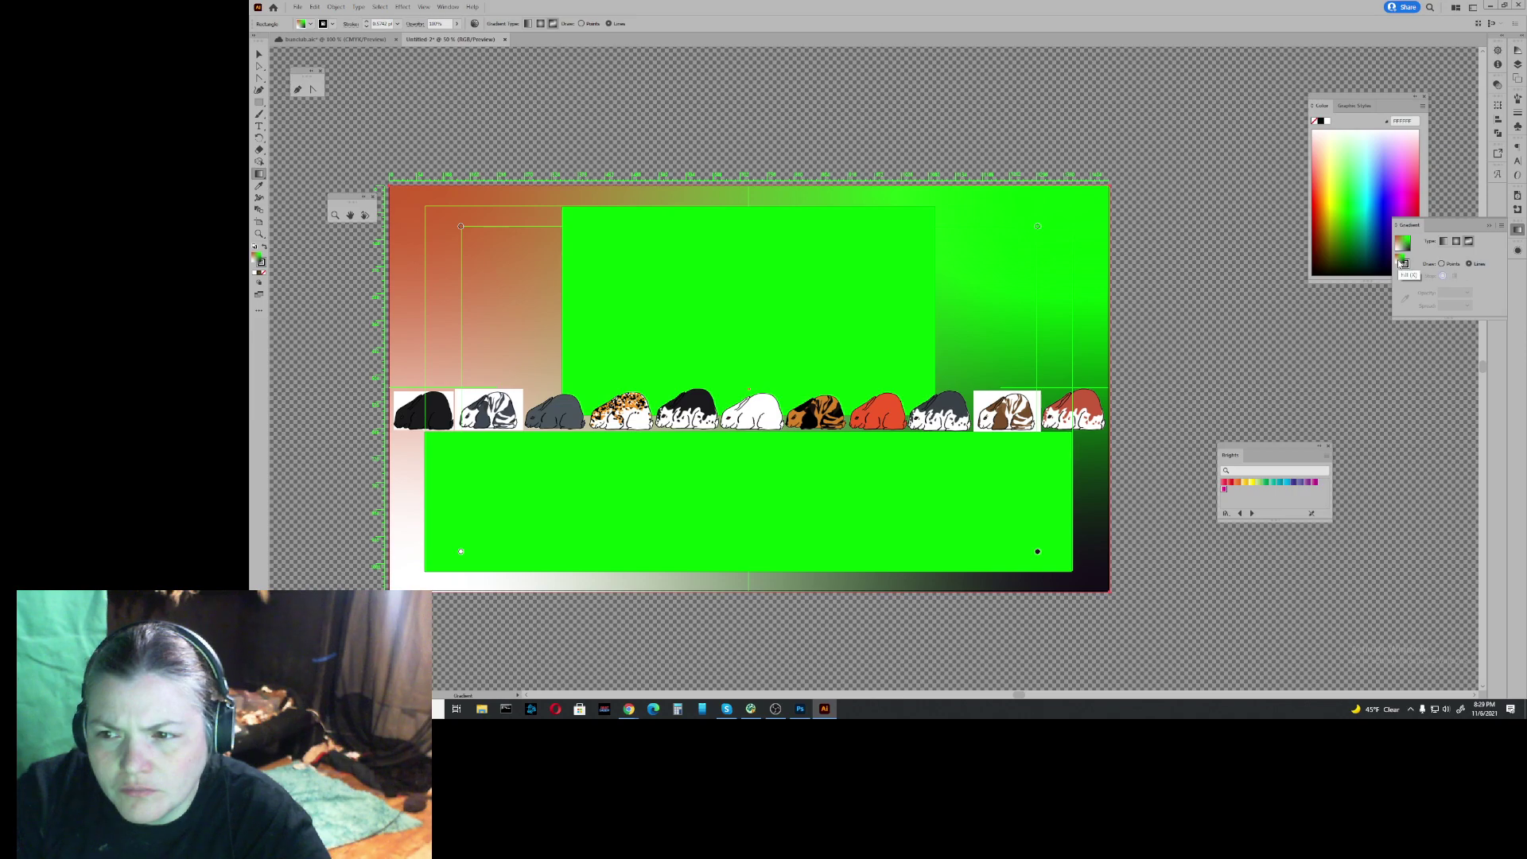
click(1443, 241)
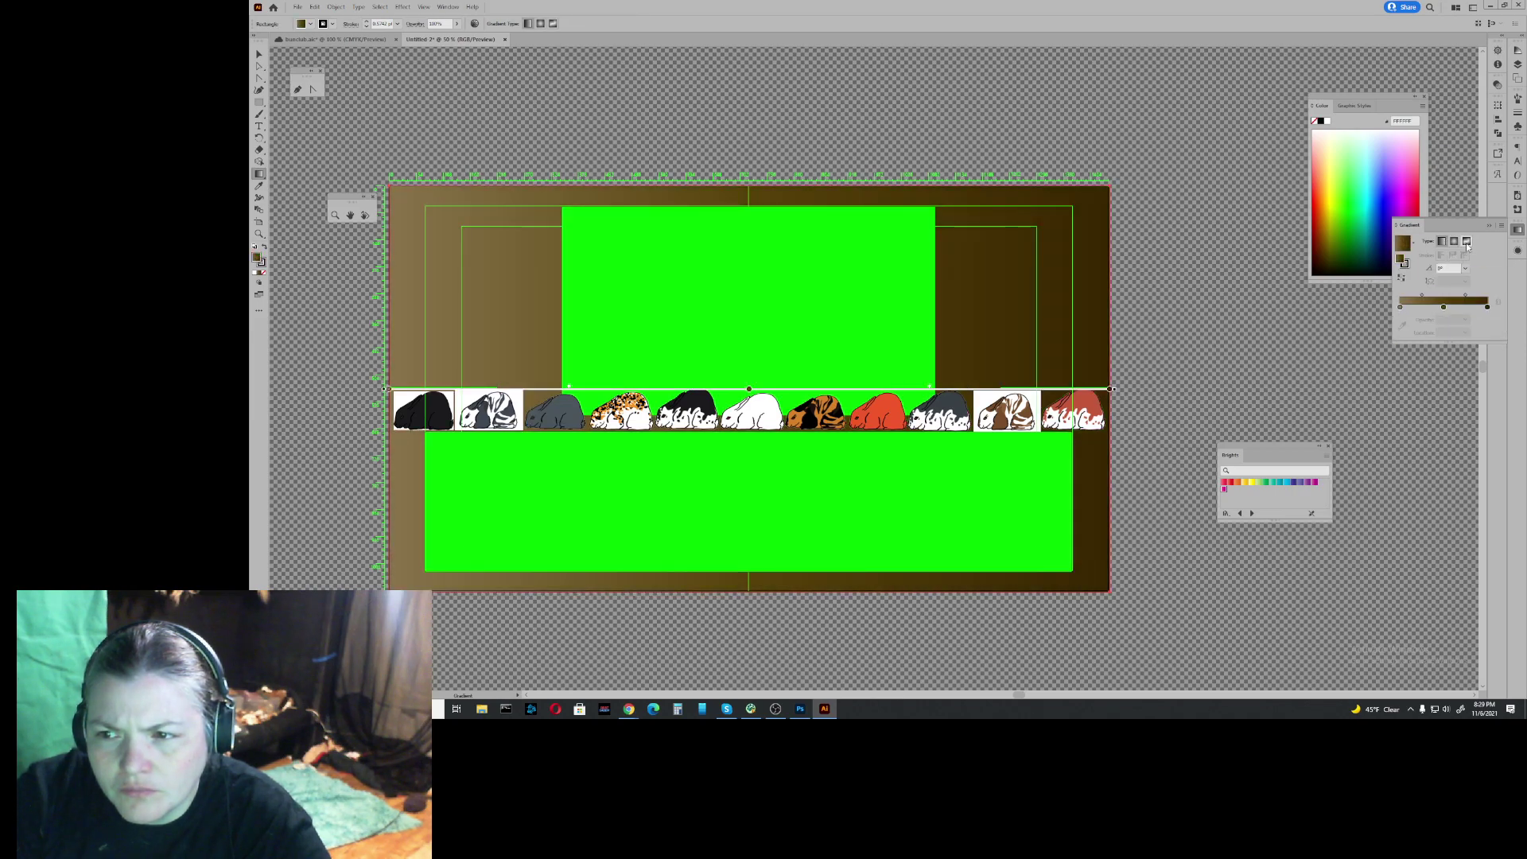
click(1467, 241)
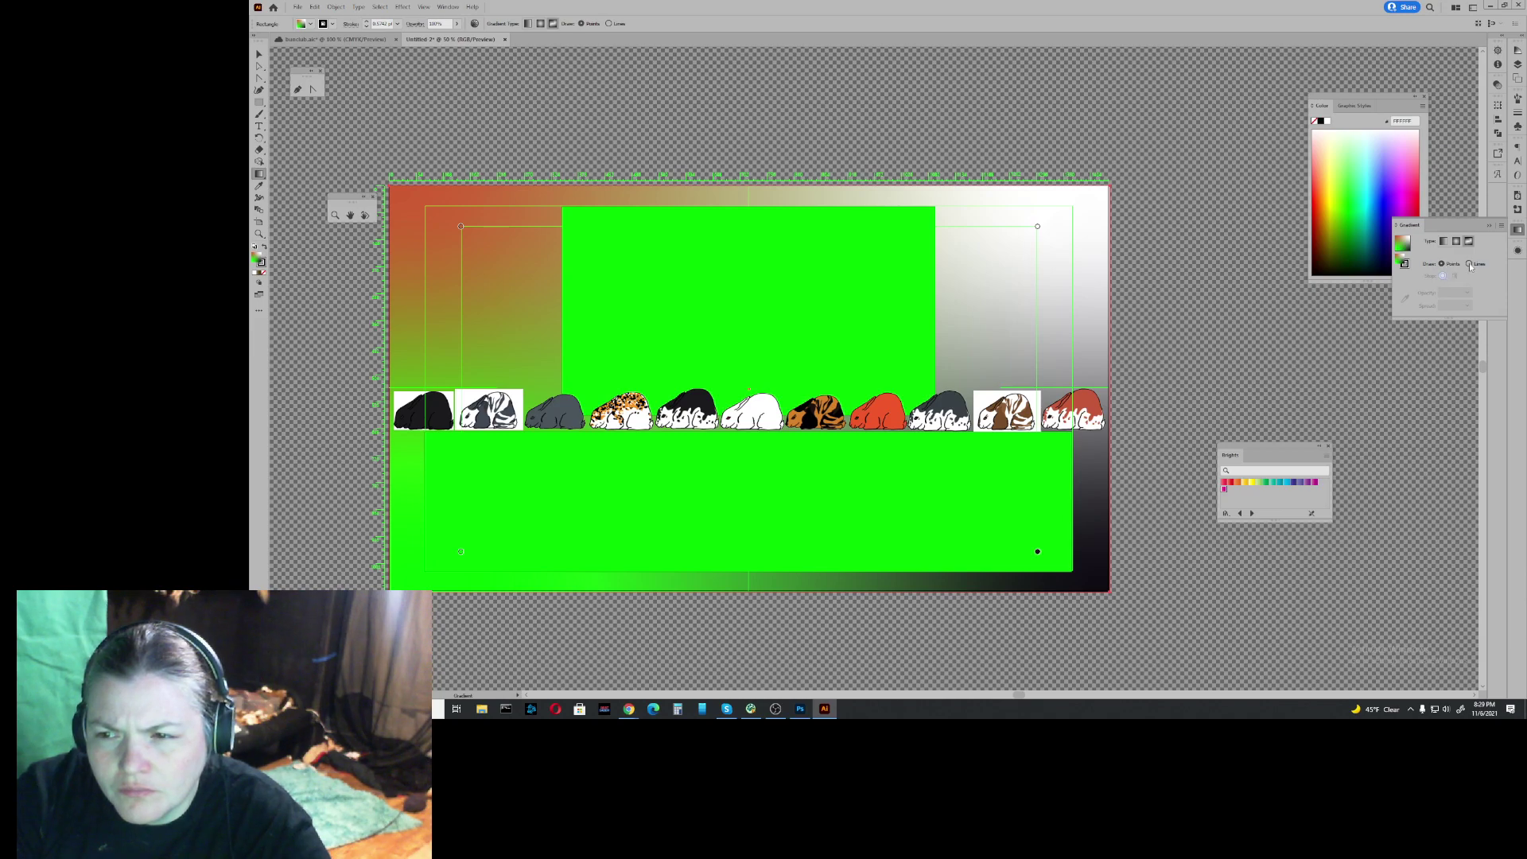
click(1470, 264)
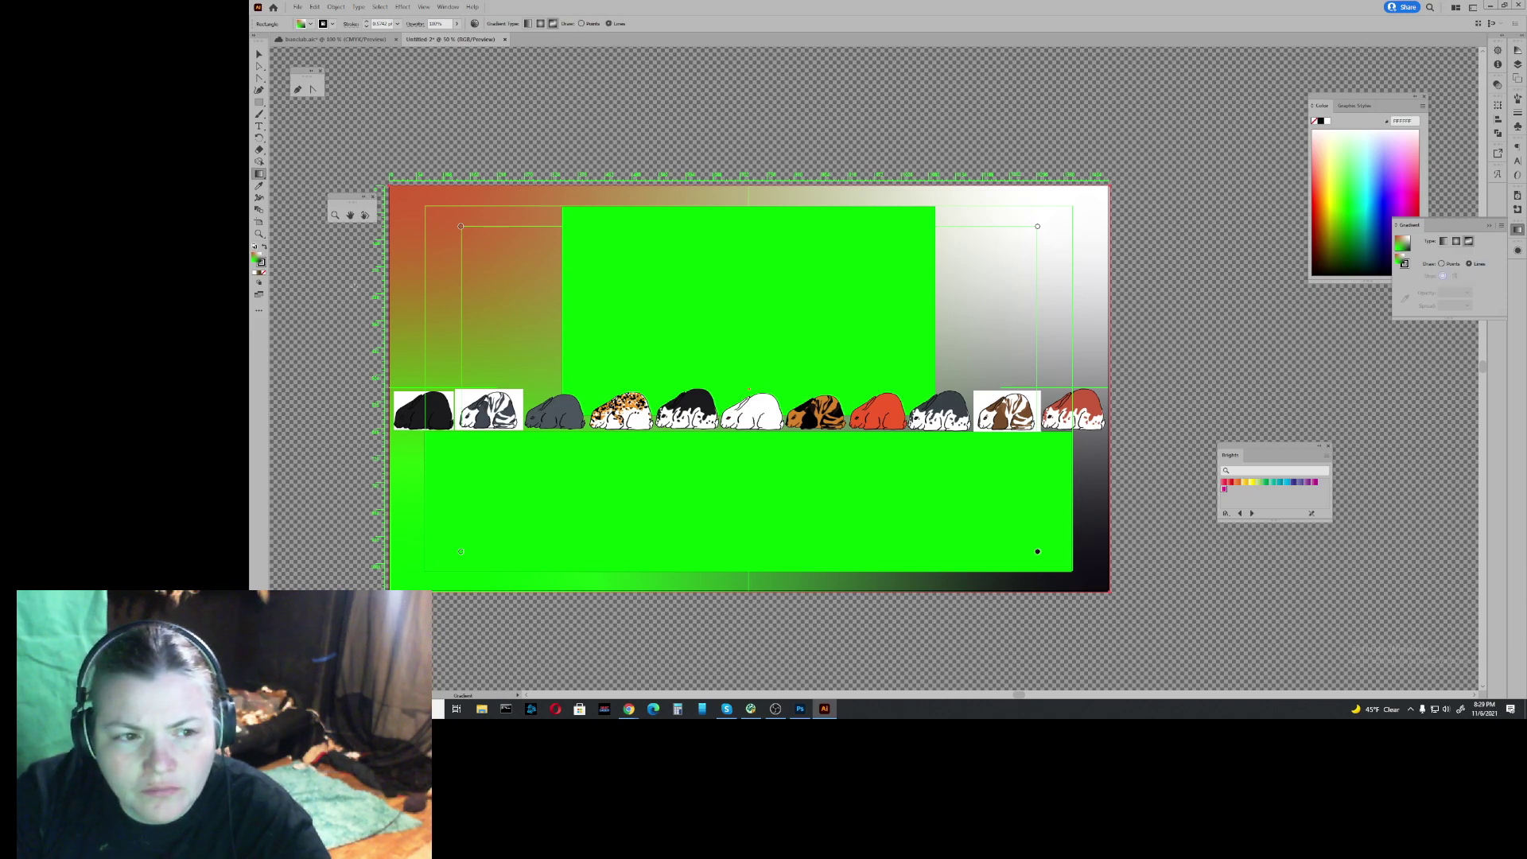
Step: Draw a curved three-stop gradient line across the background, coloring its second stop blue and its end stop lime yellow
click(495, 275)
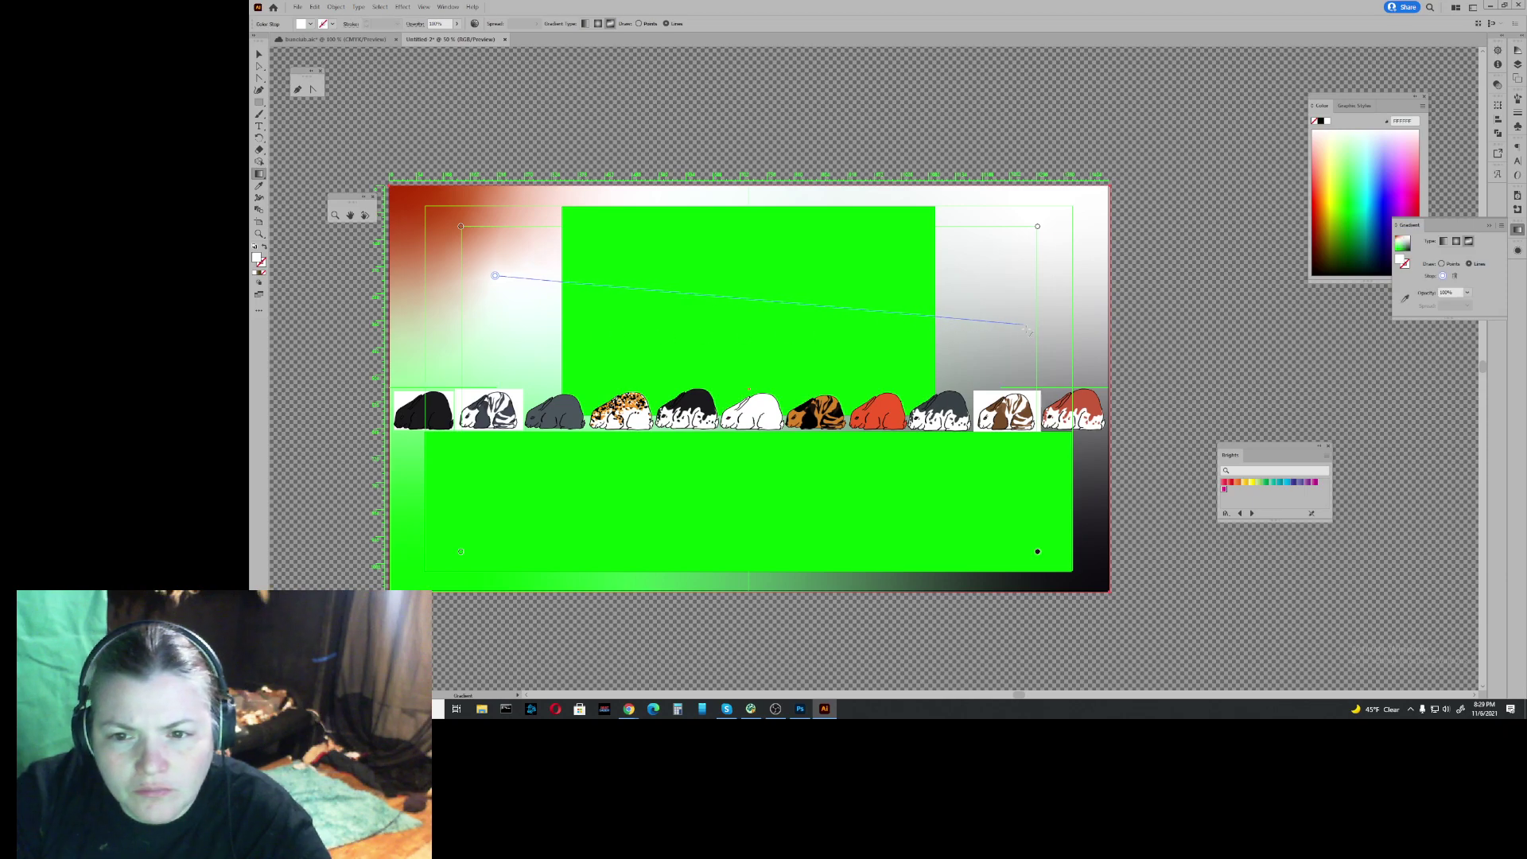
click(1022, 326)
click(1388, 206)
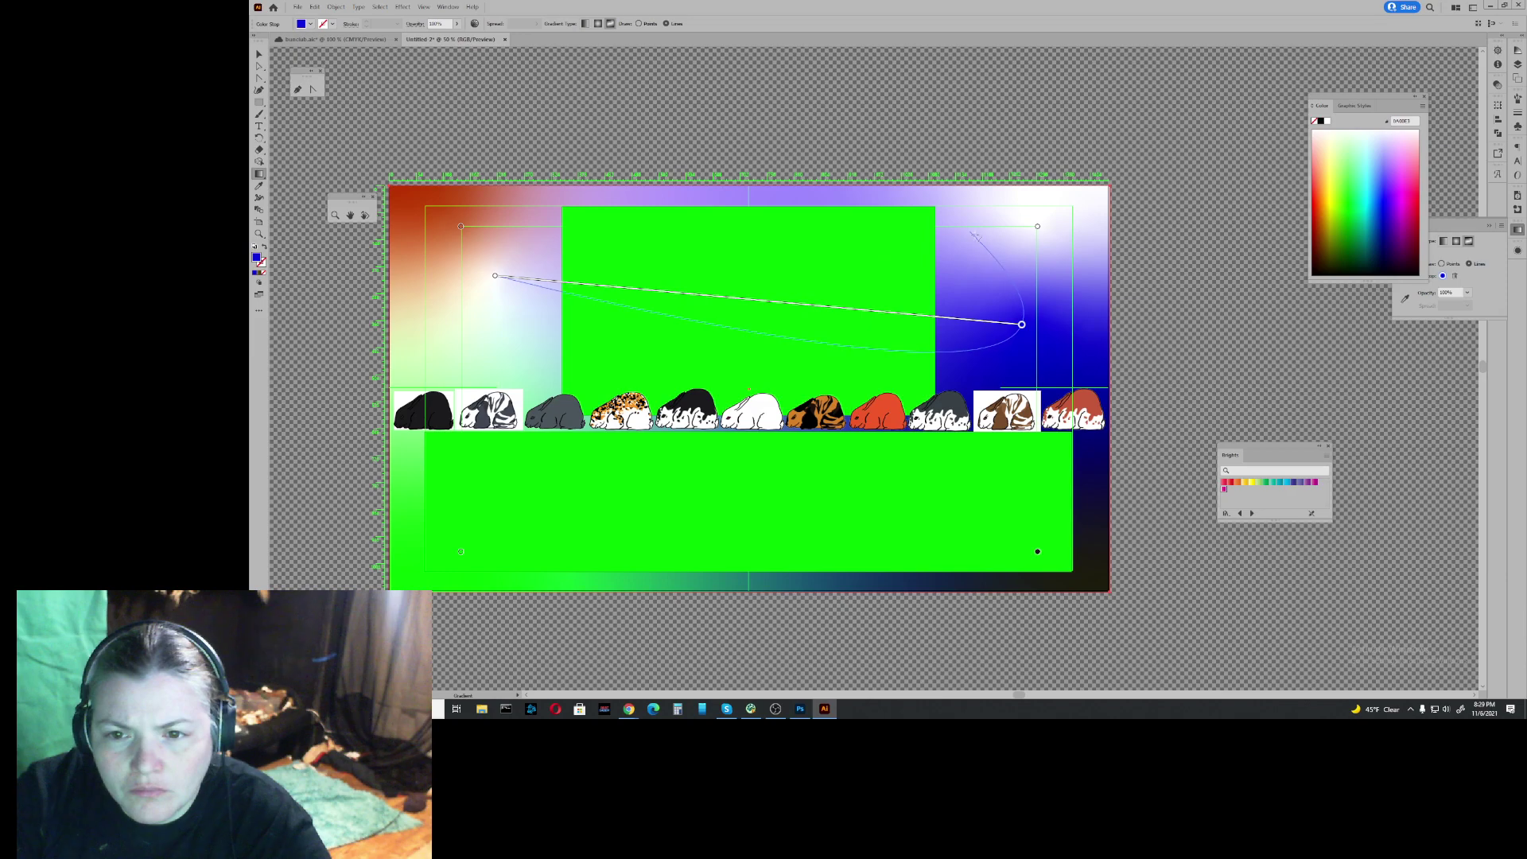
click(971, 229)
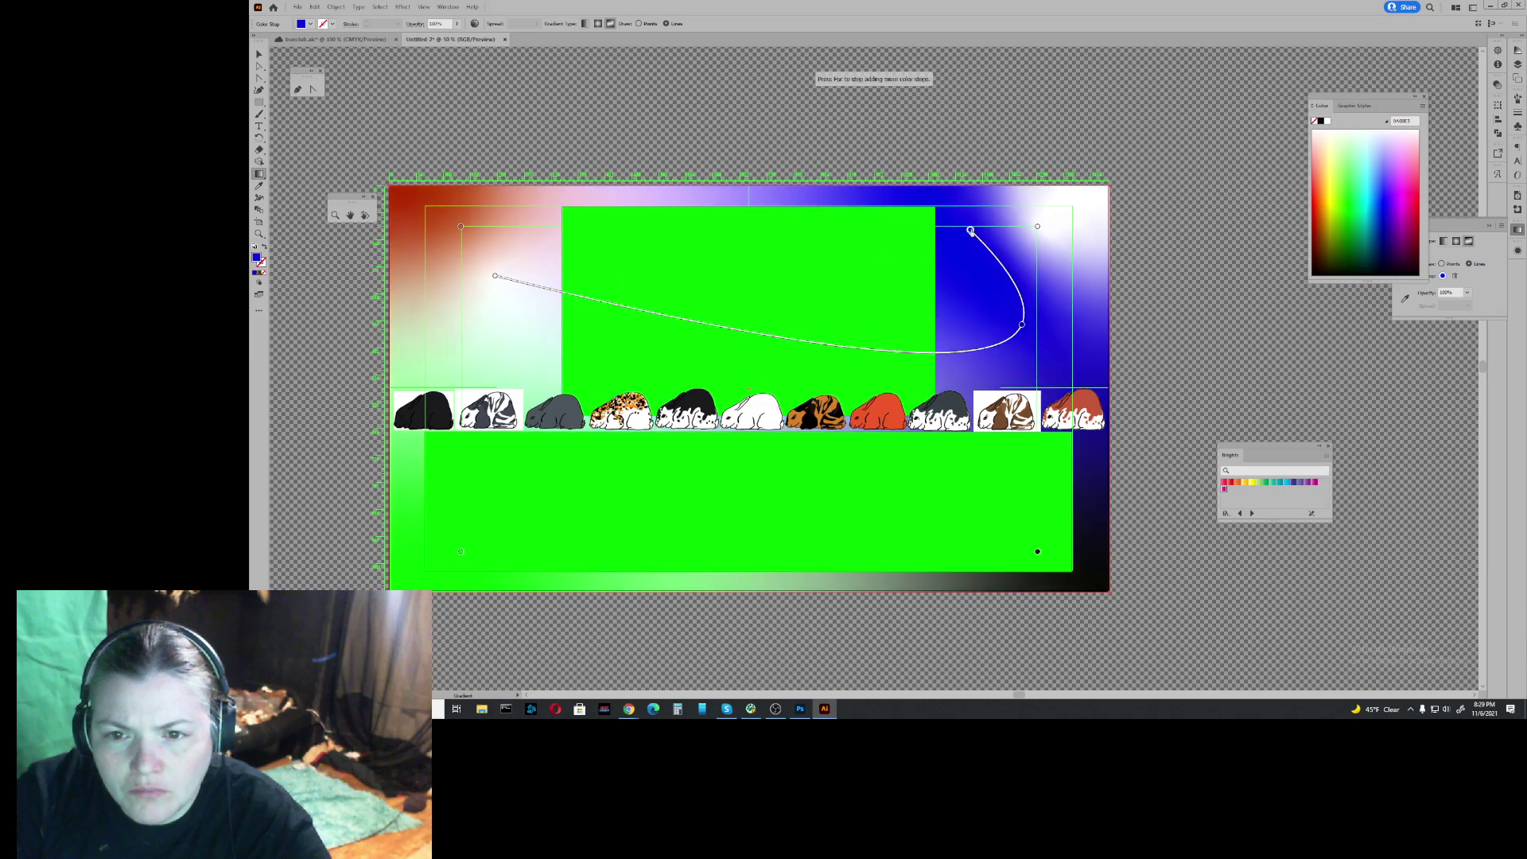
click(1337, 186)
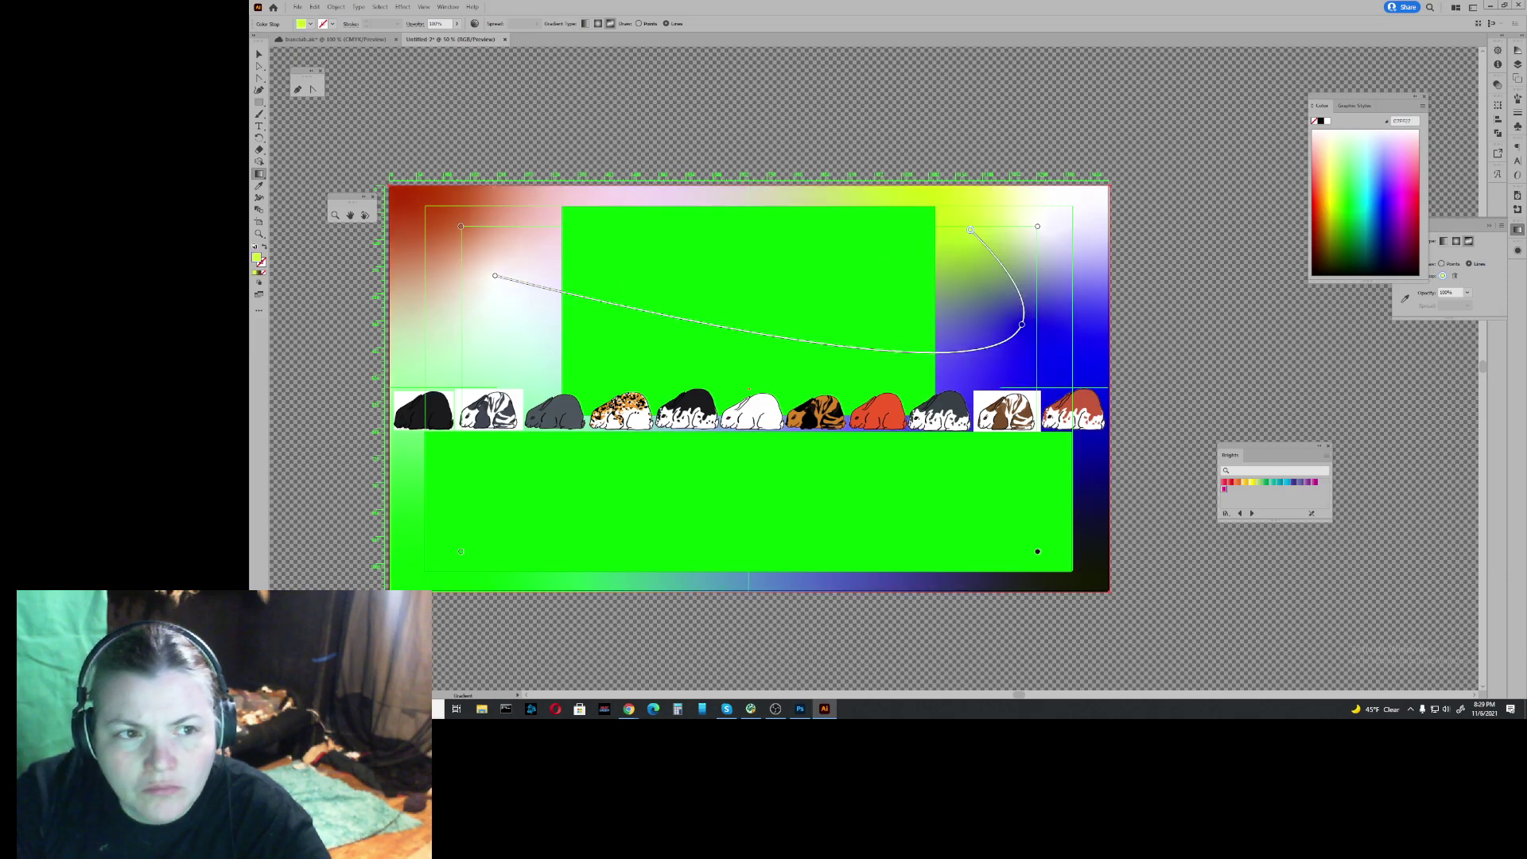
Step: Reset the background rectangle's fill to radial and reapply a freeform gradient drawn with lines
right_click(495, 264)
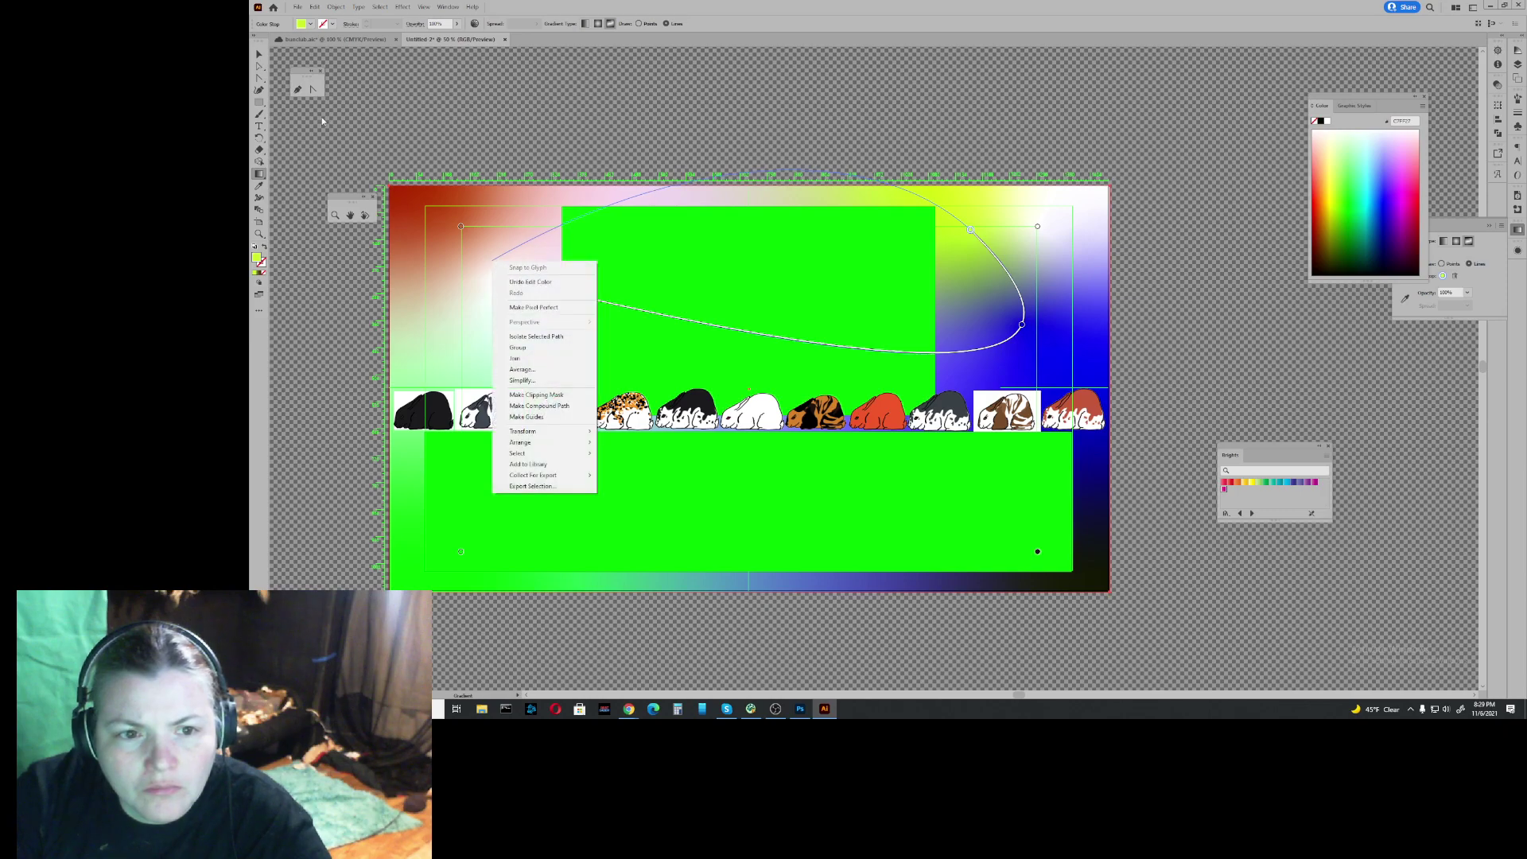
click(260, 54)
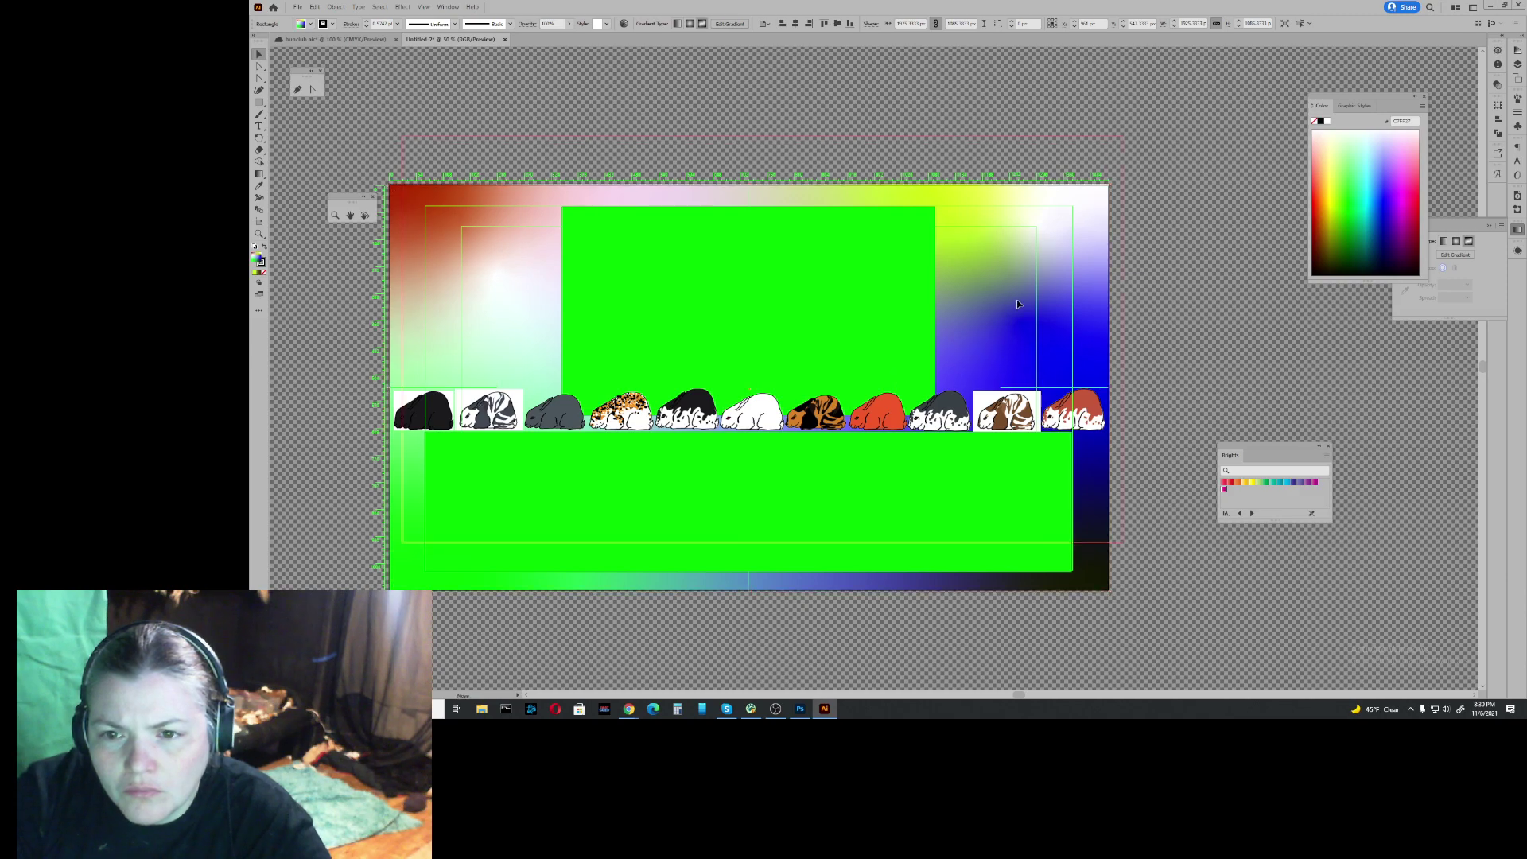
click(1004, 353)
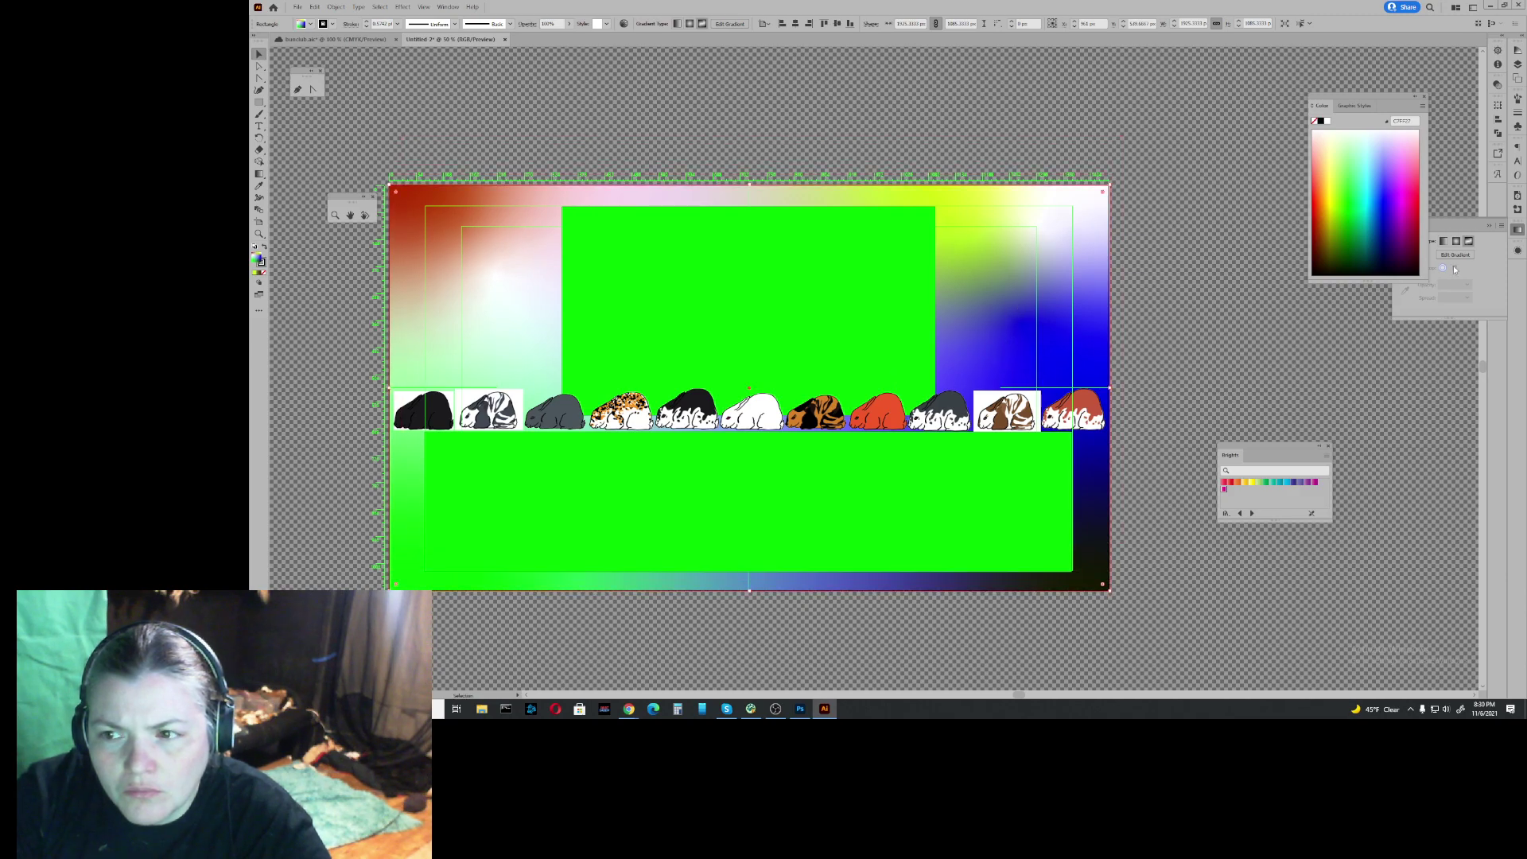
click(1456, 244)
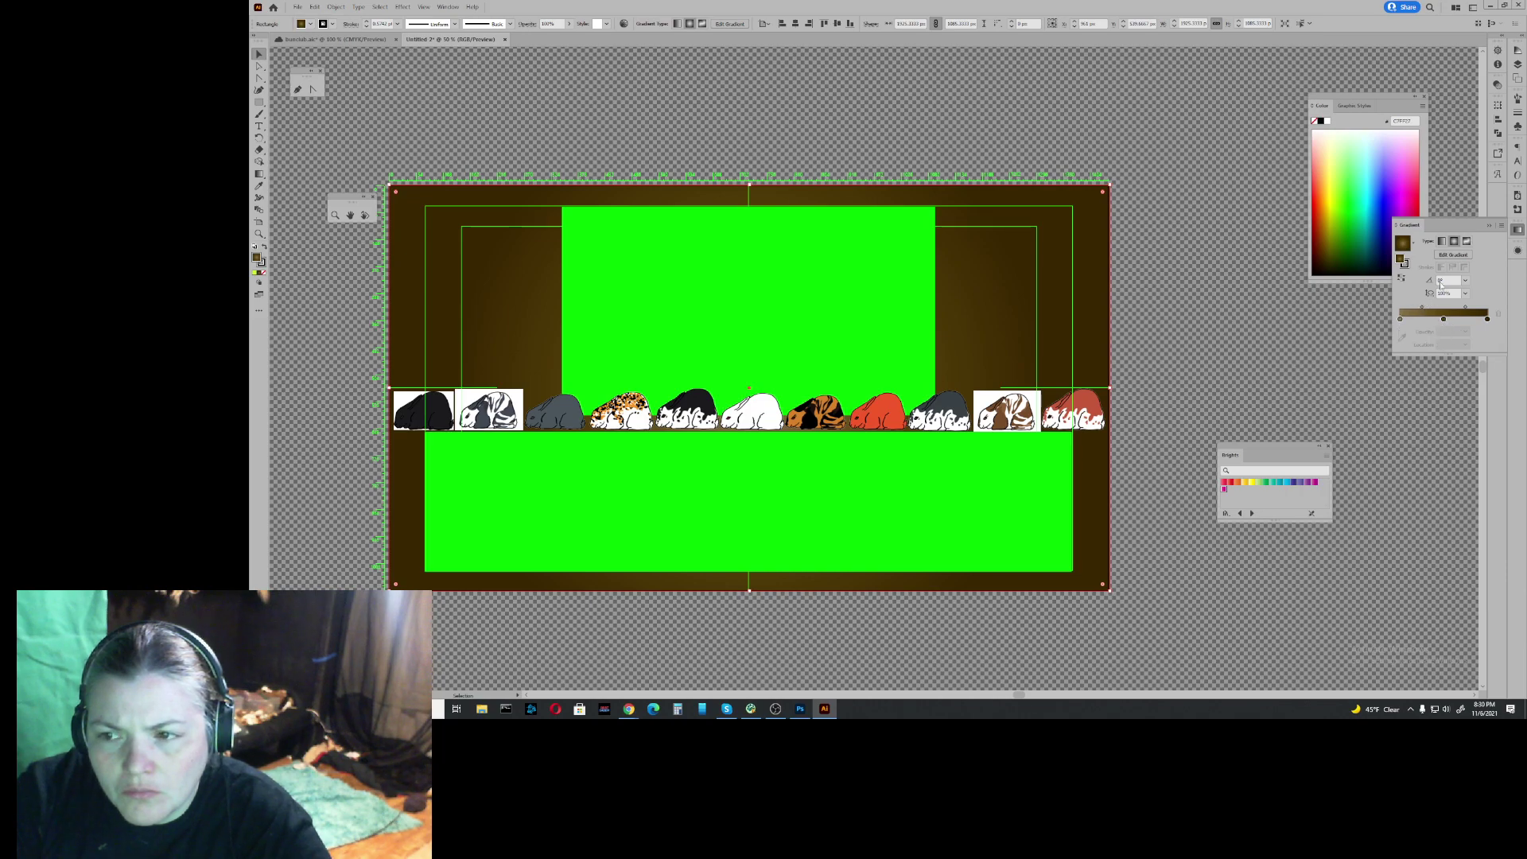
click(1469, 242)
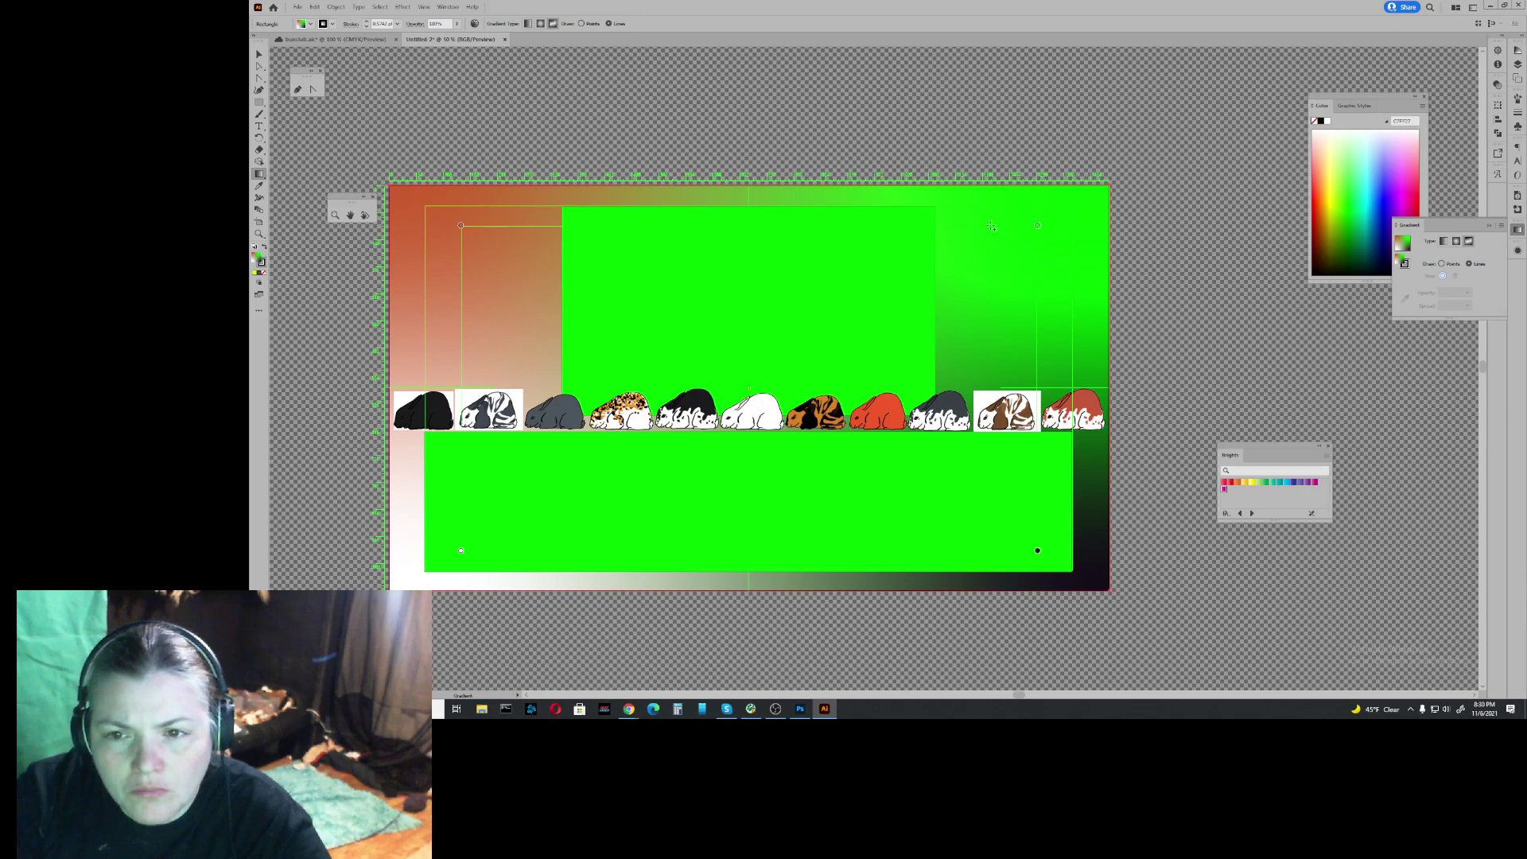
Step: Recolor the freeform gradient's upper-right stop near-white and move it down to the right part of the animal row
click(1038, 226)
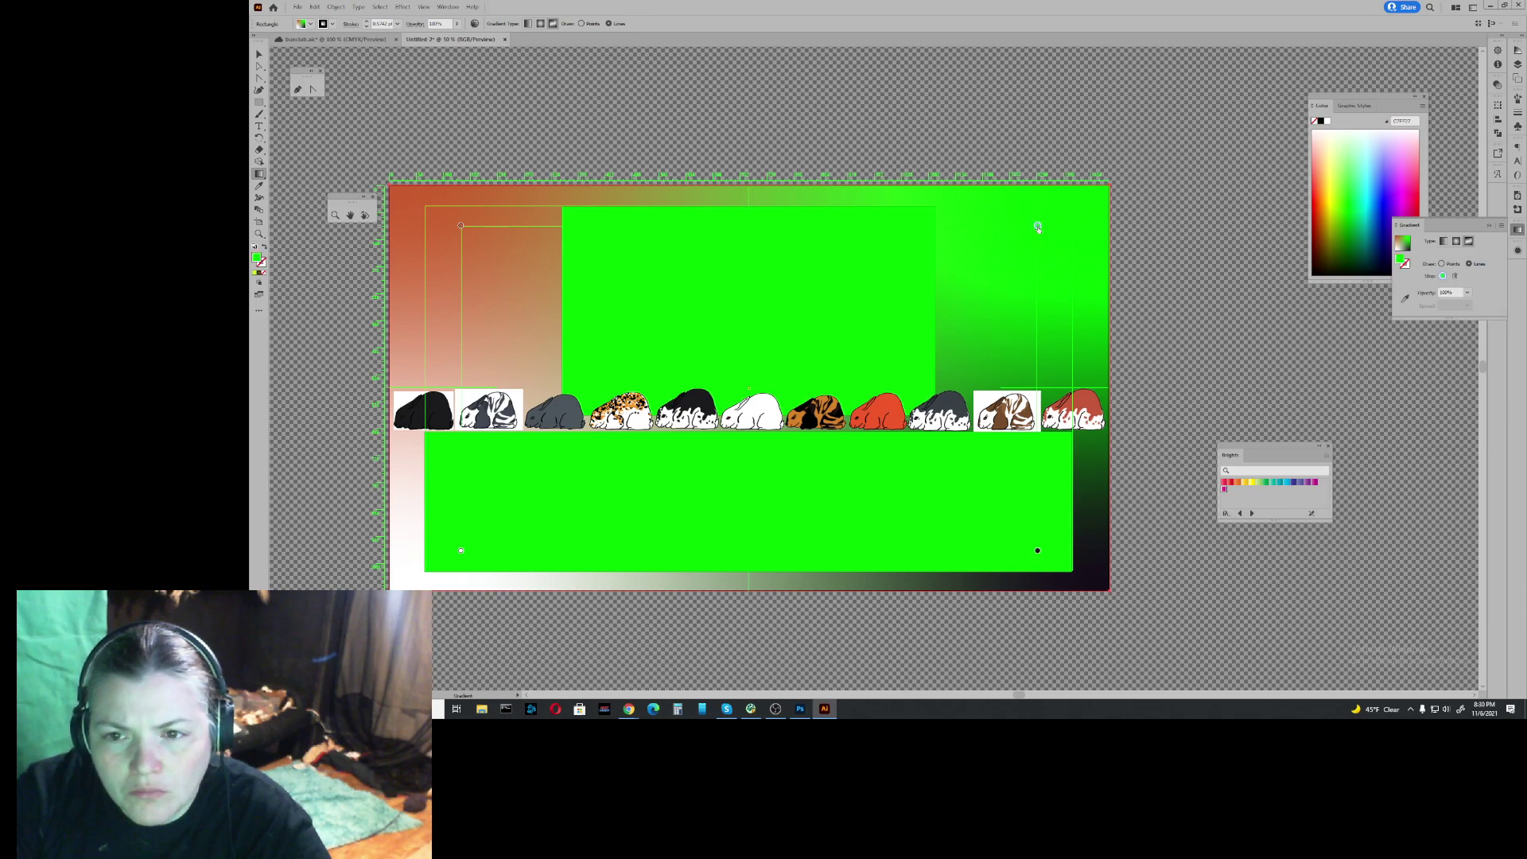
click(1360, 130)
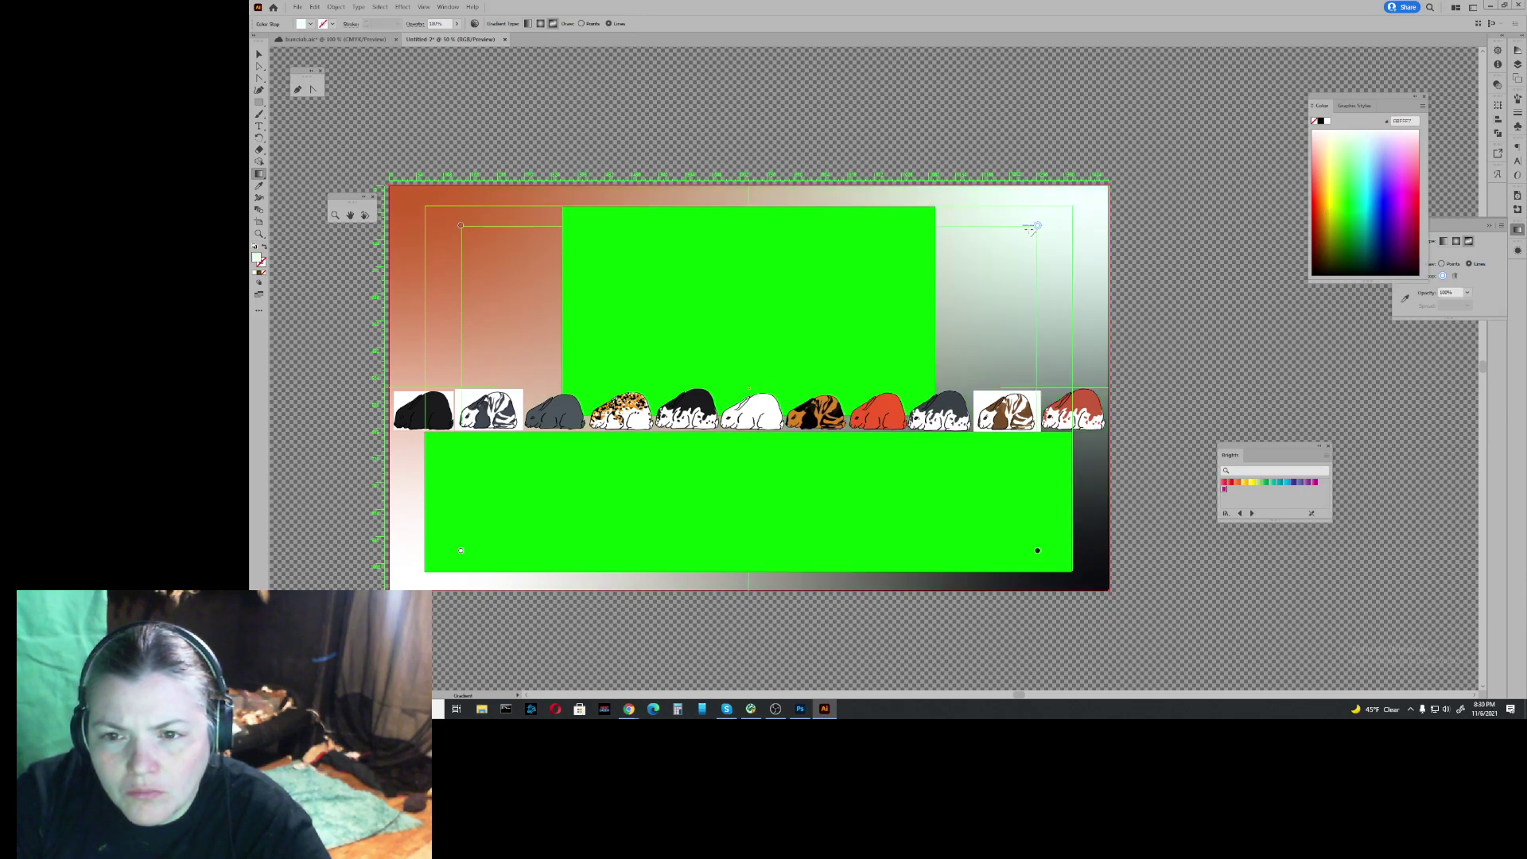
drag(1040, 236, 1041, 339)
click(1007, 415)
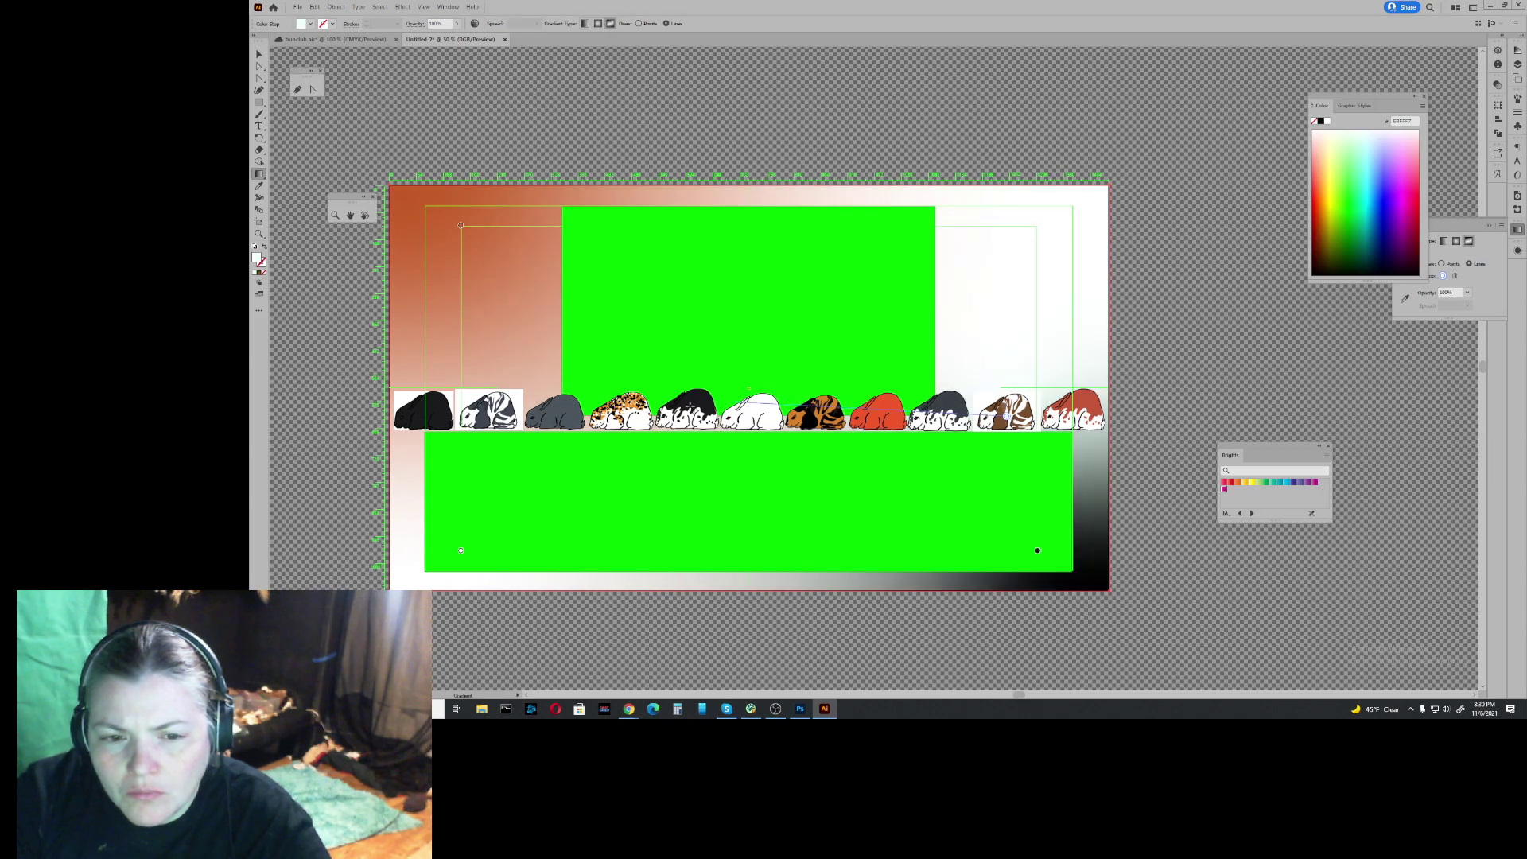
Step: Extend the gradient line along the animal row to its first animal and up to the upper-right corner, coloring the corner stop dark purple
click(478, 414)
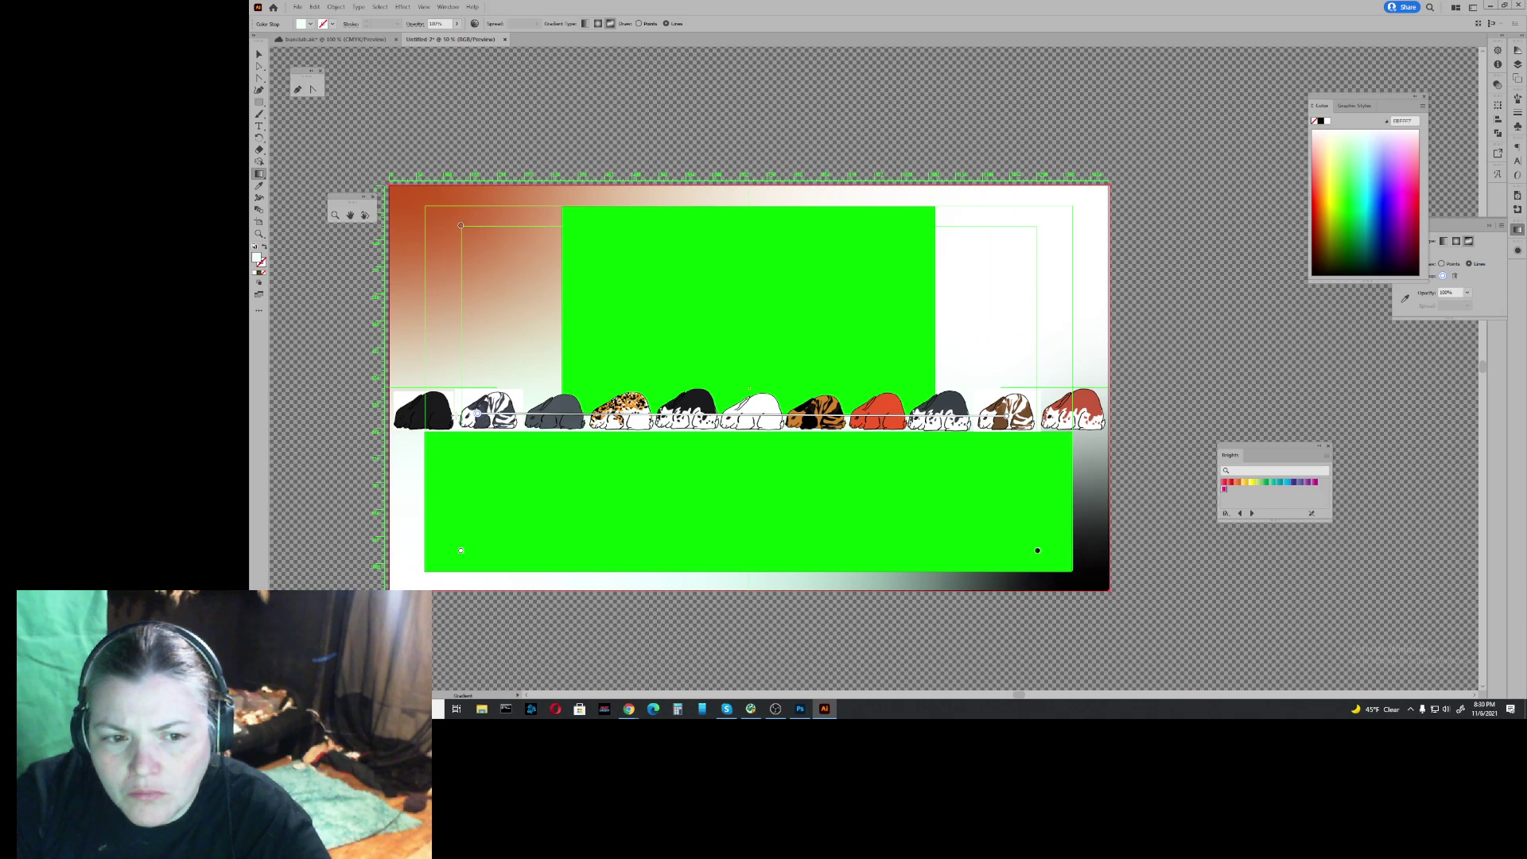
click(431, 401)
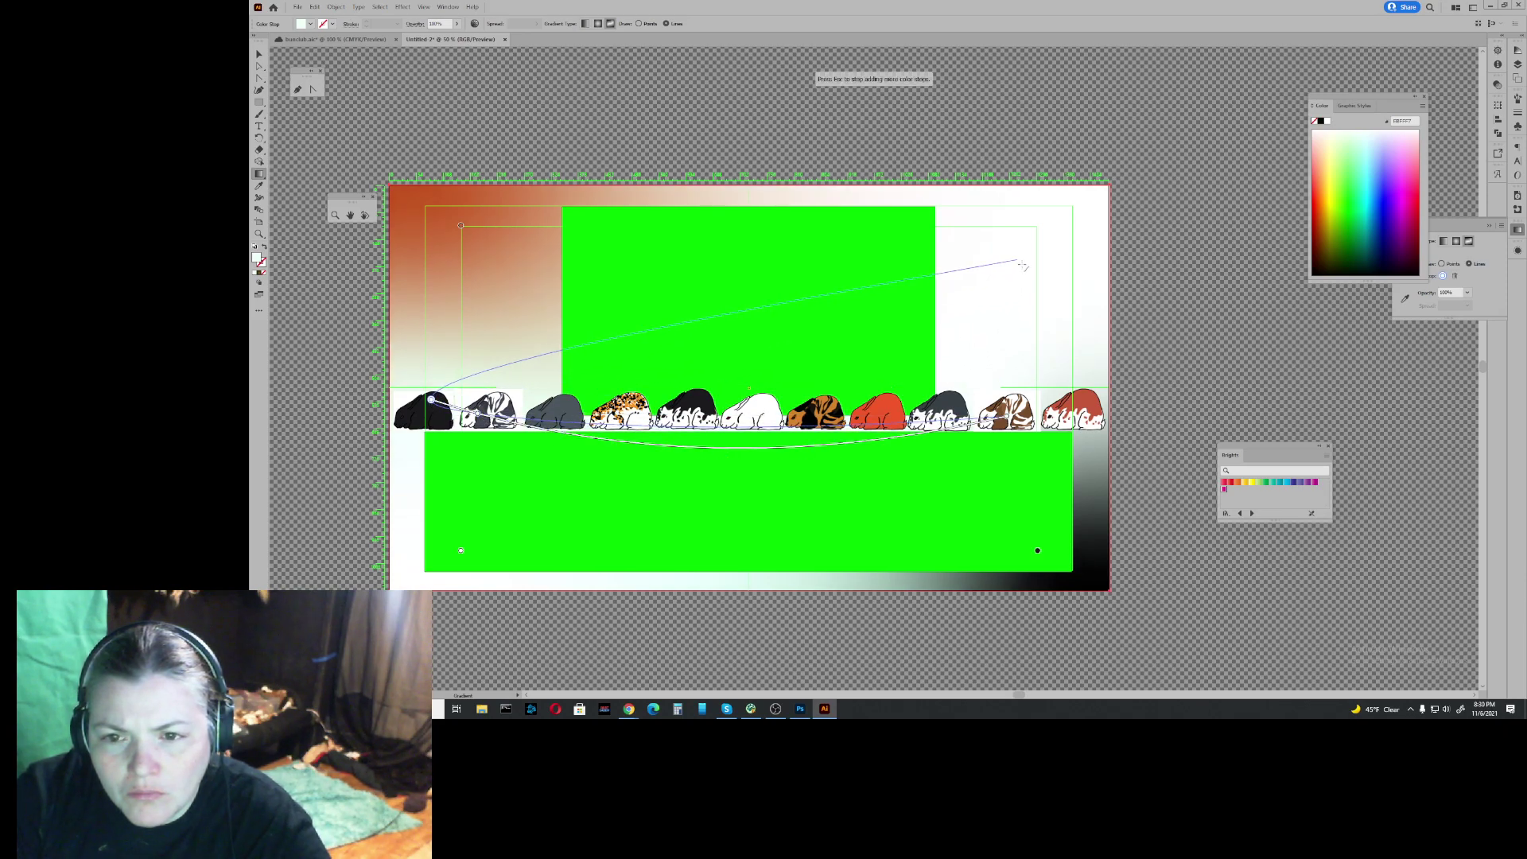
click(1083, 197)
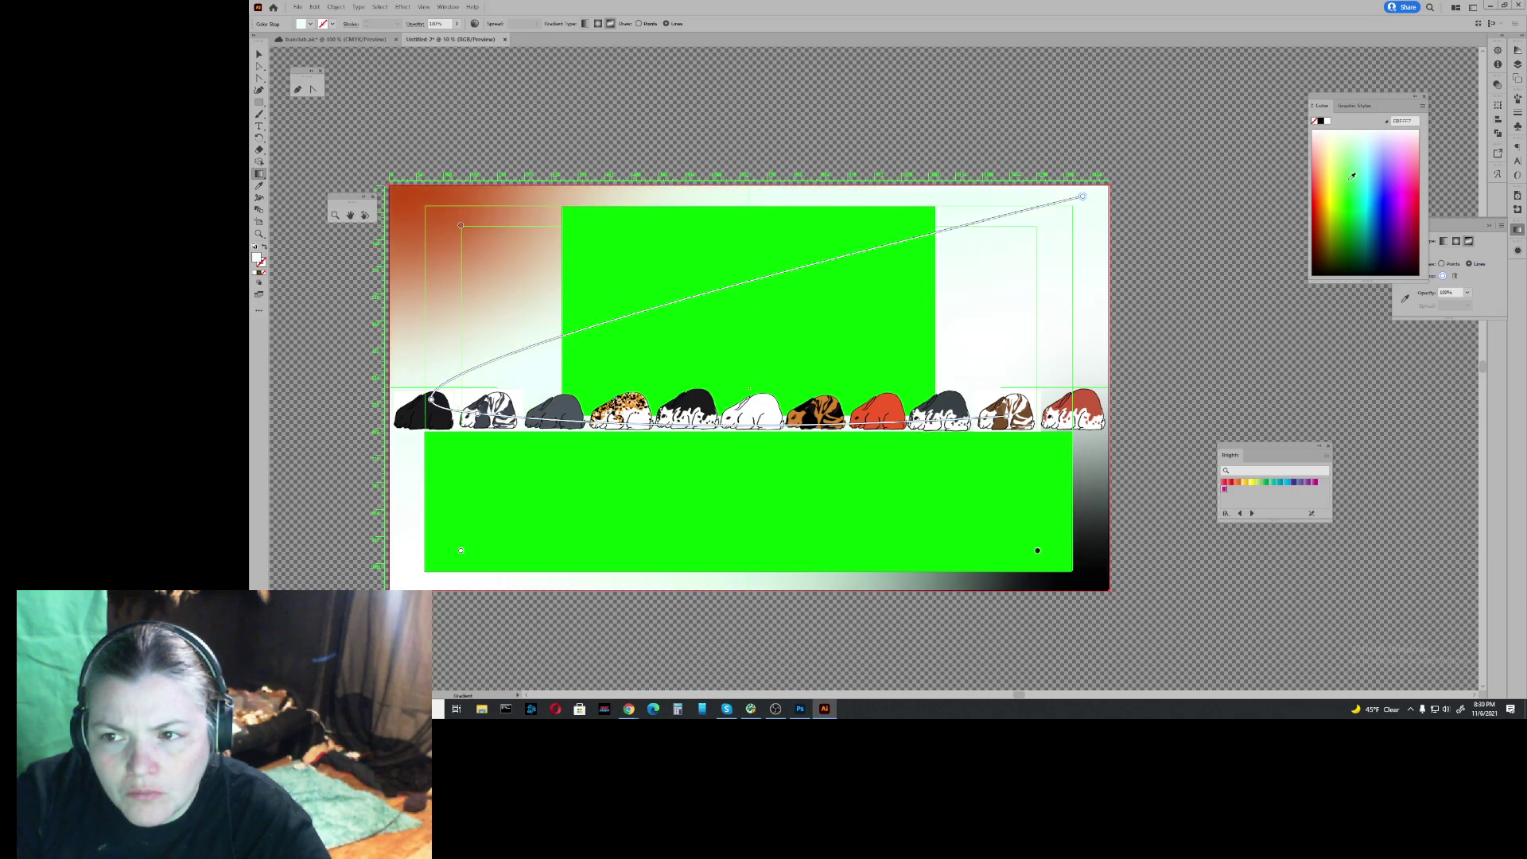
click(1398, 218)
click(1396, 237)
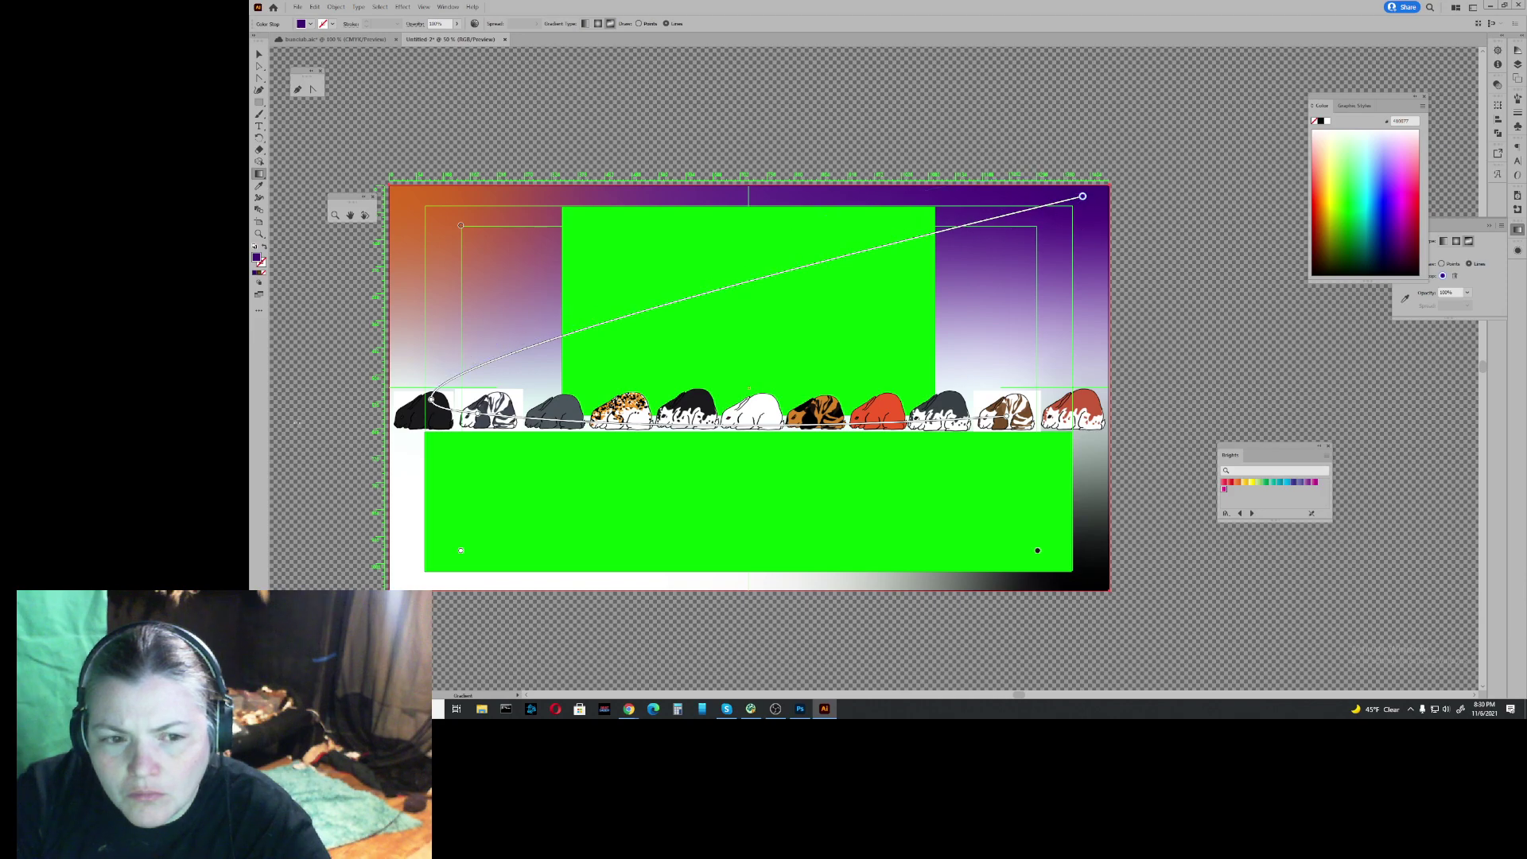
Step: Move the gradient stop above the first animal inward to the top of the second animal, and deselect the background
right_click(994, 303)
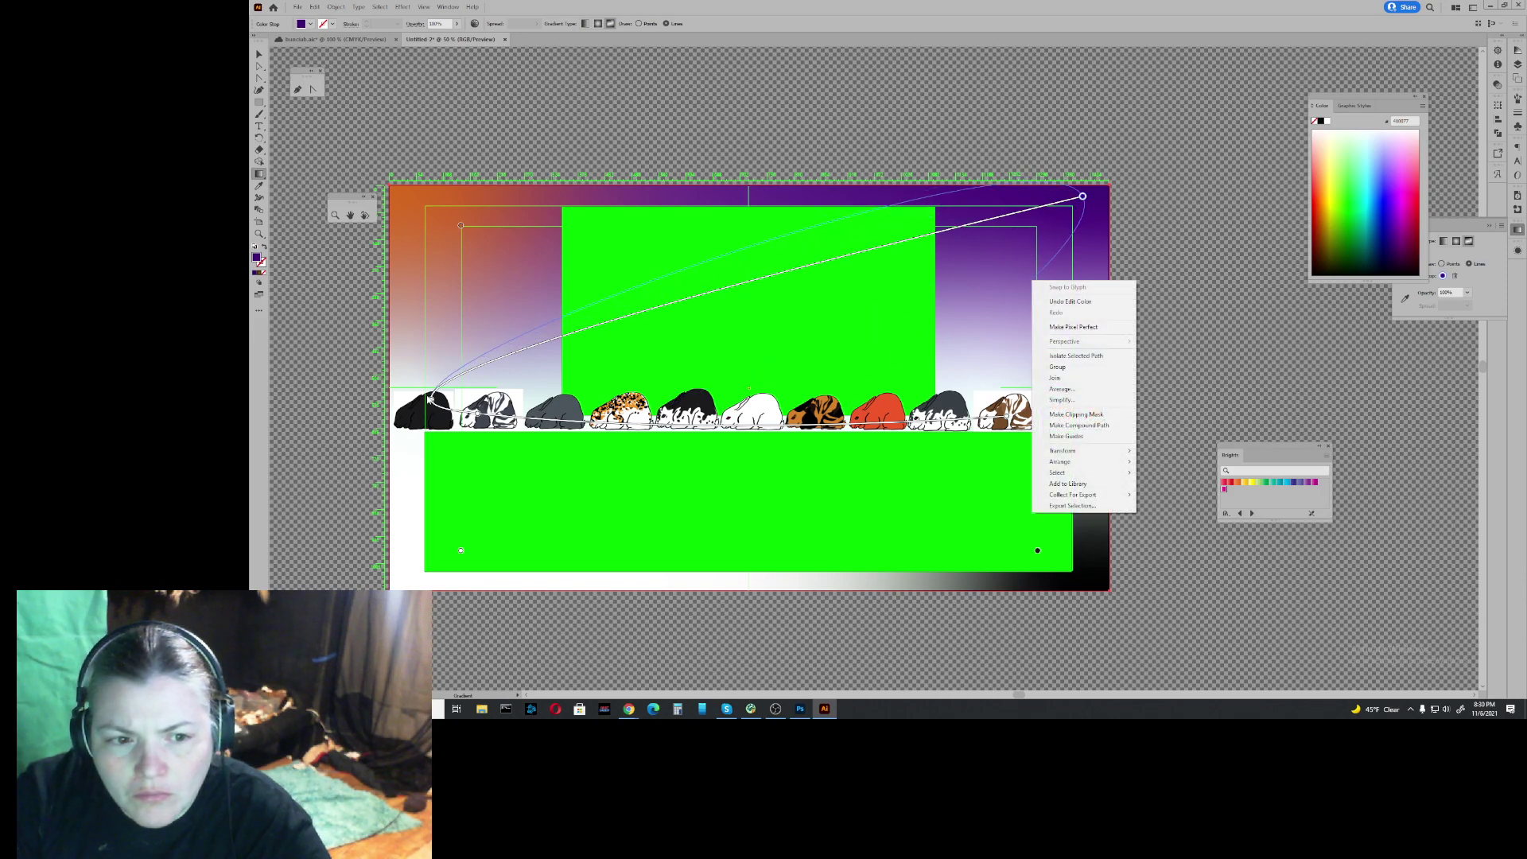
click(430, 402)
drag(431, 402, 510, 392)
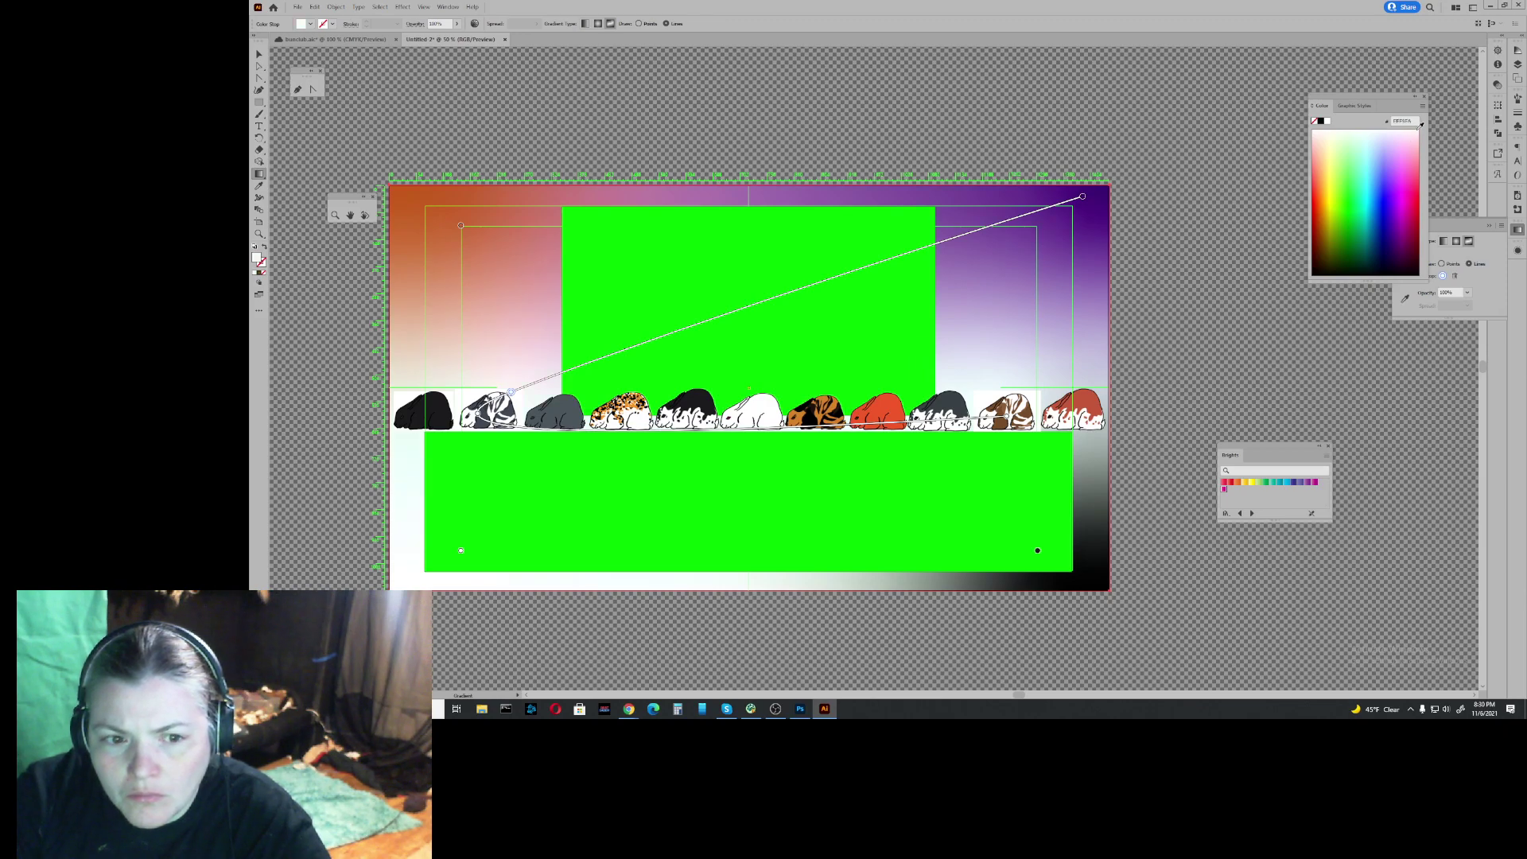
key(v)
click(508, 122)
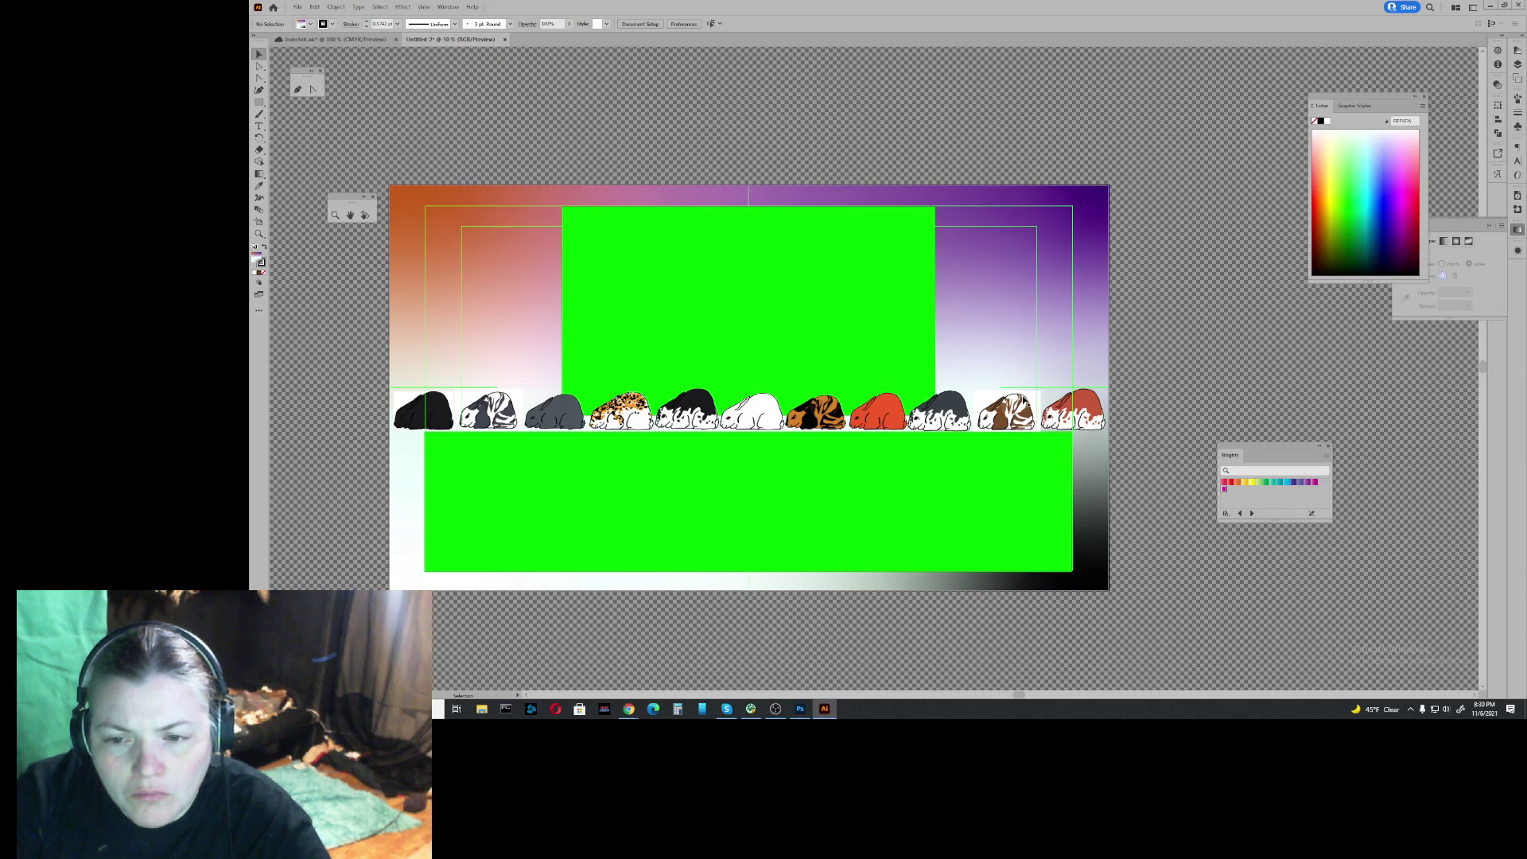
click(1066, 361)
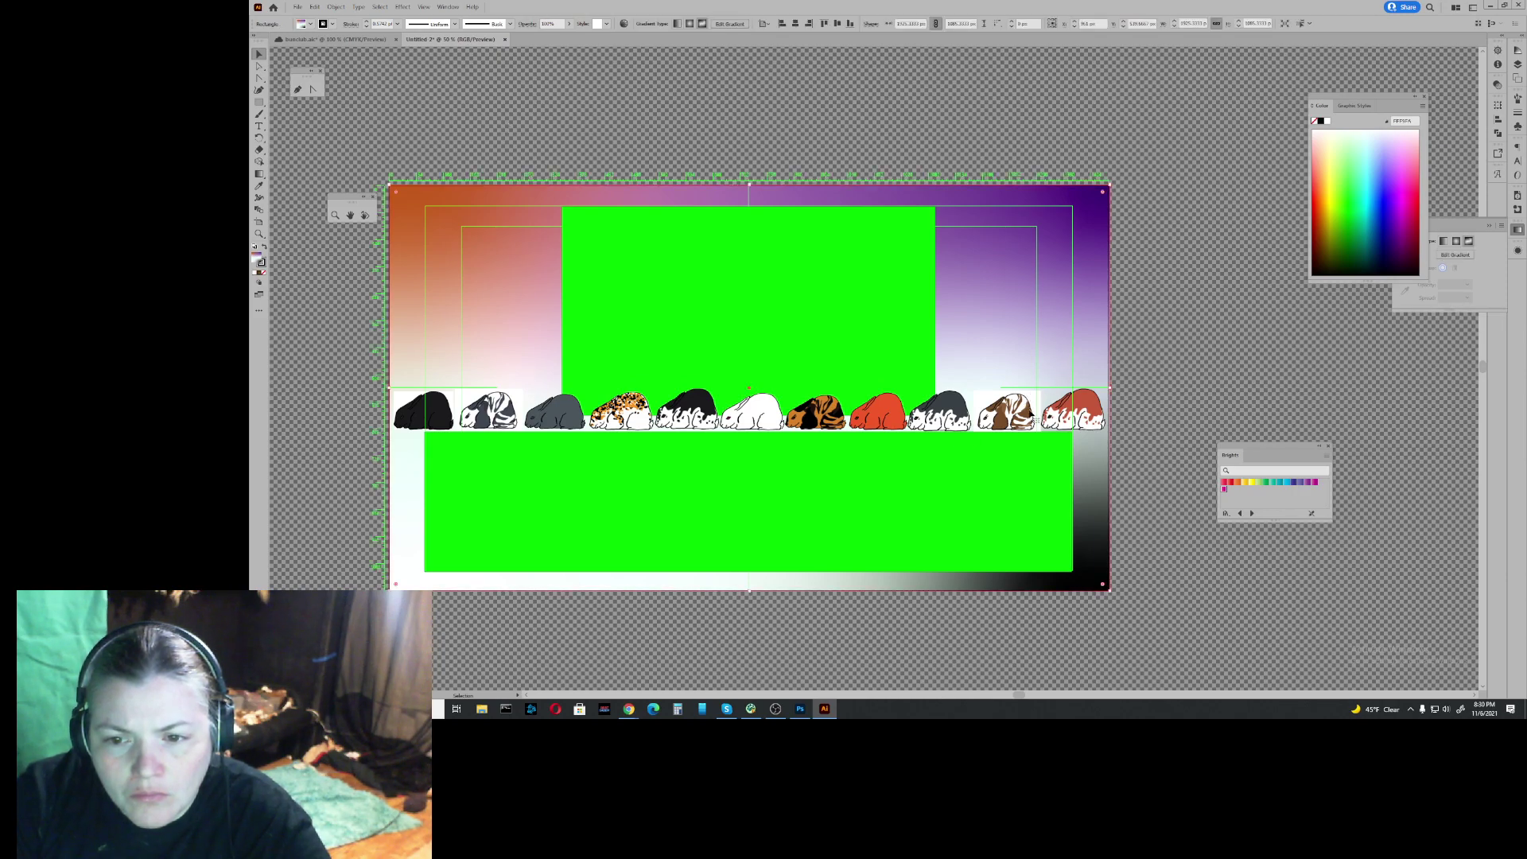
click(1190, 421)
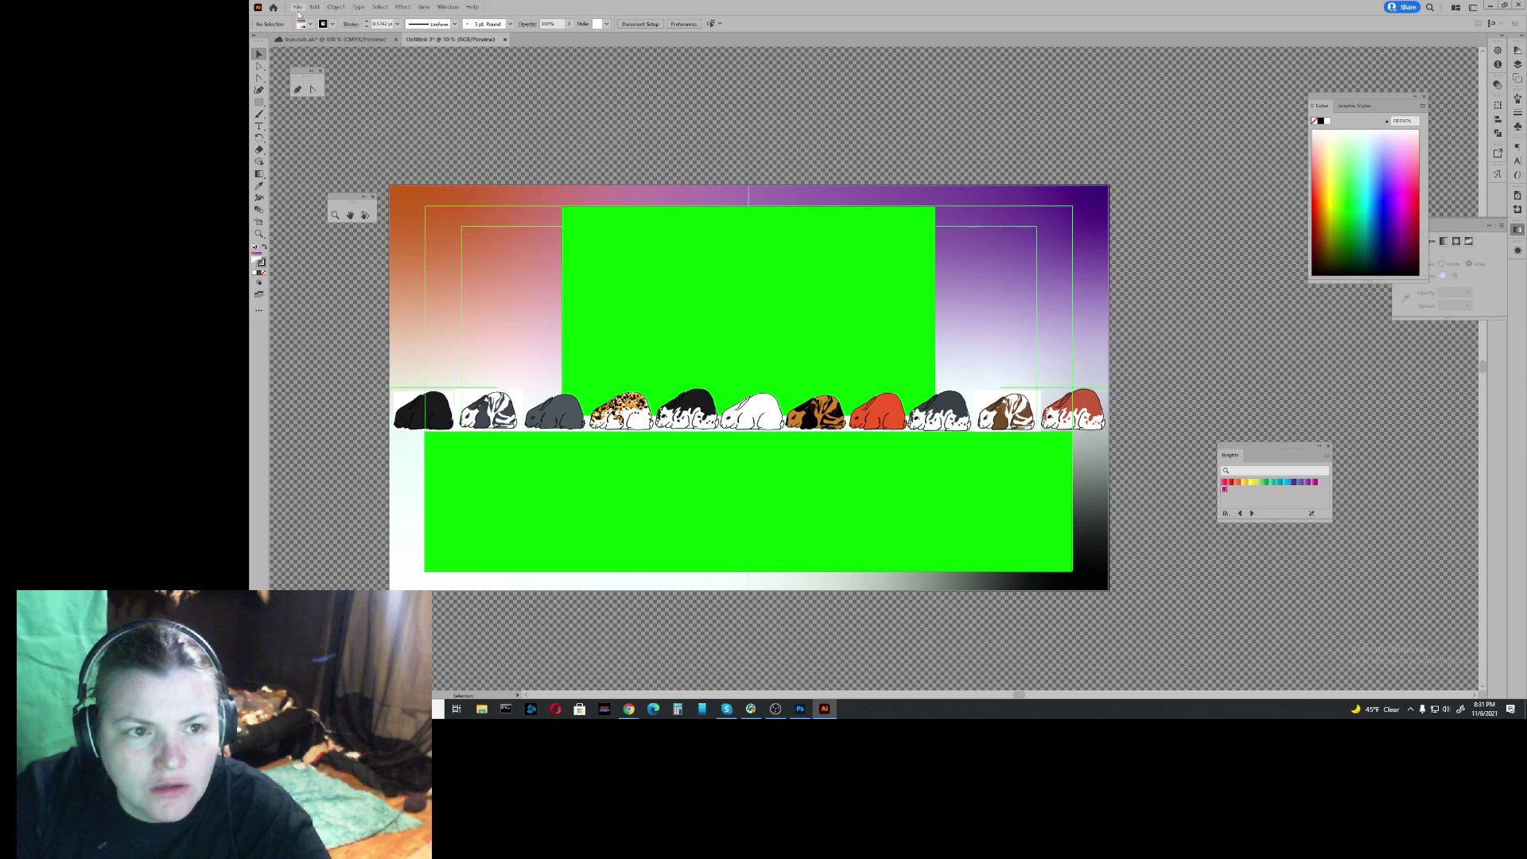
Step: Reposition the floating Color and Gradient panels beside the artboard, with Gradient beneath Color
click(258, 102)
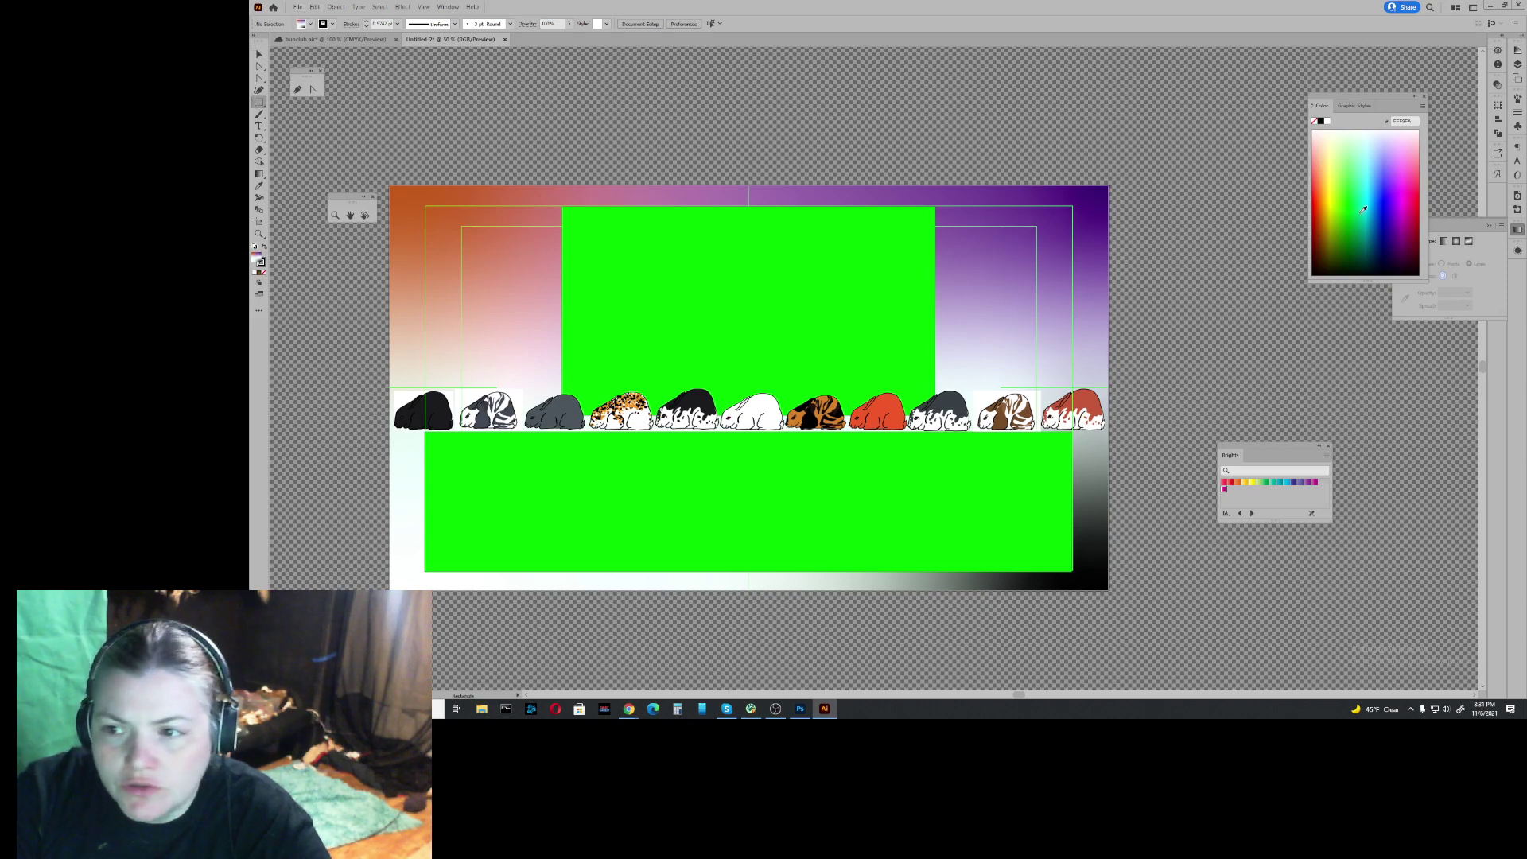
drag(1371, 97, 1323, 69)
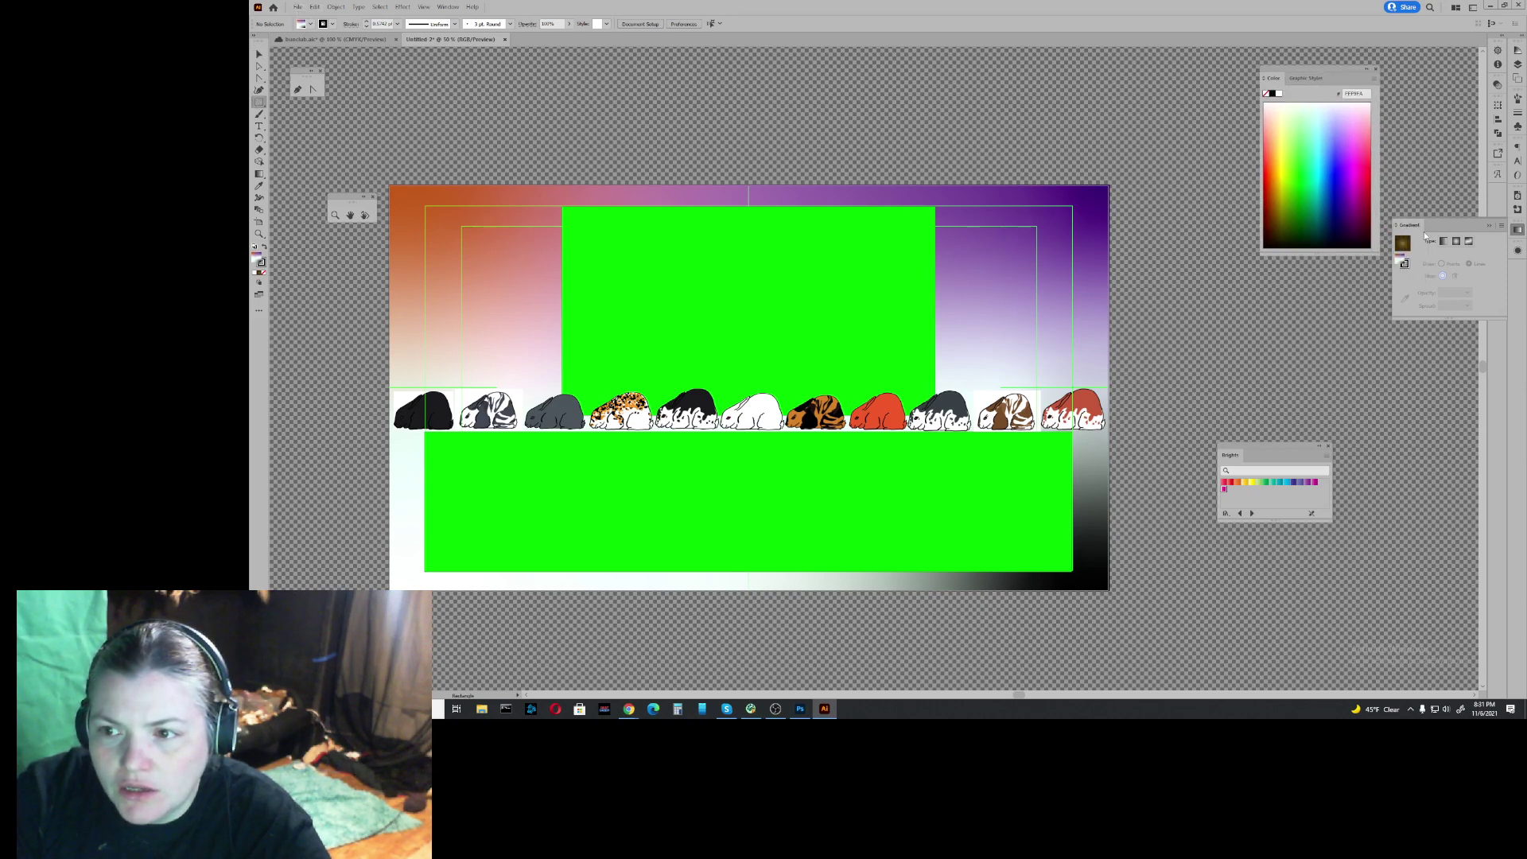
drag(1468, 223, 1352, 288)
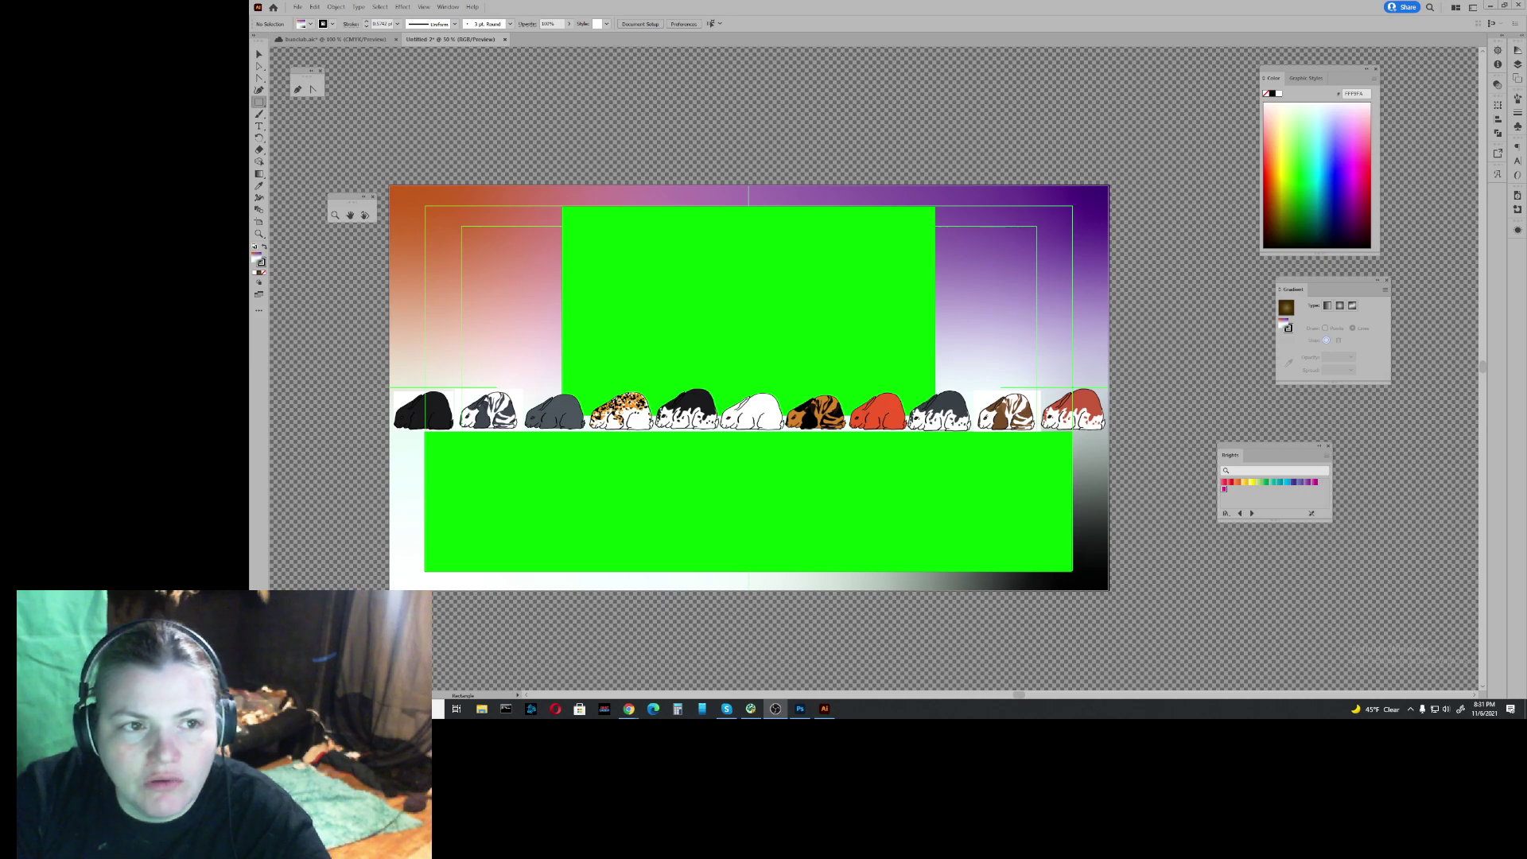
Step: Nudge the gradient background rectangle slightly, lock its layer, and unlock the two green rectangles
key(v)
click(770, 280)
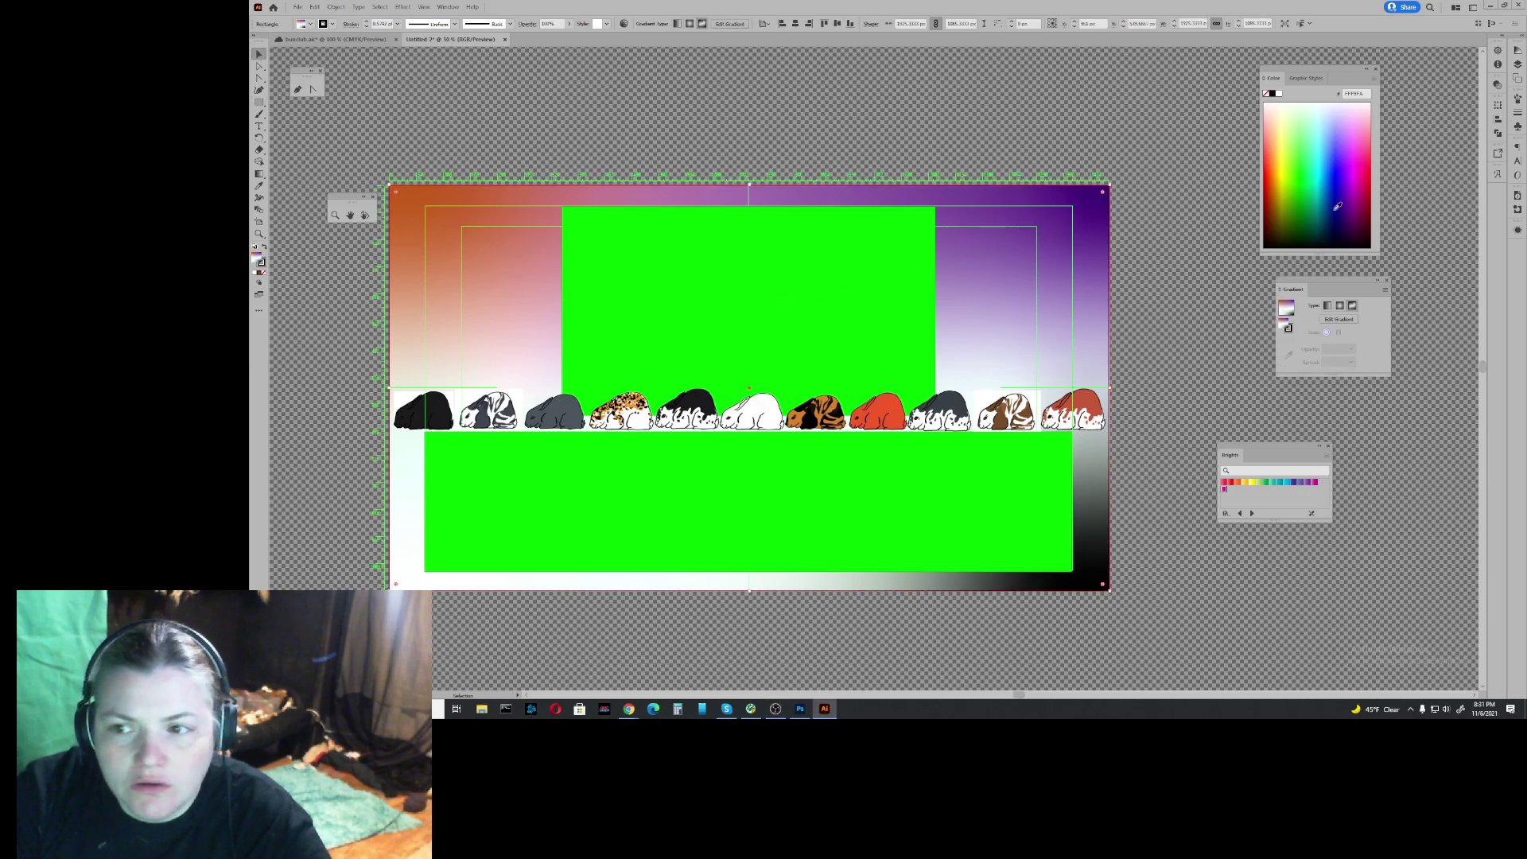
click(1518, 64)
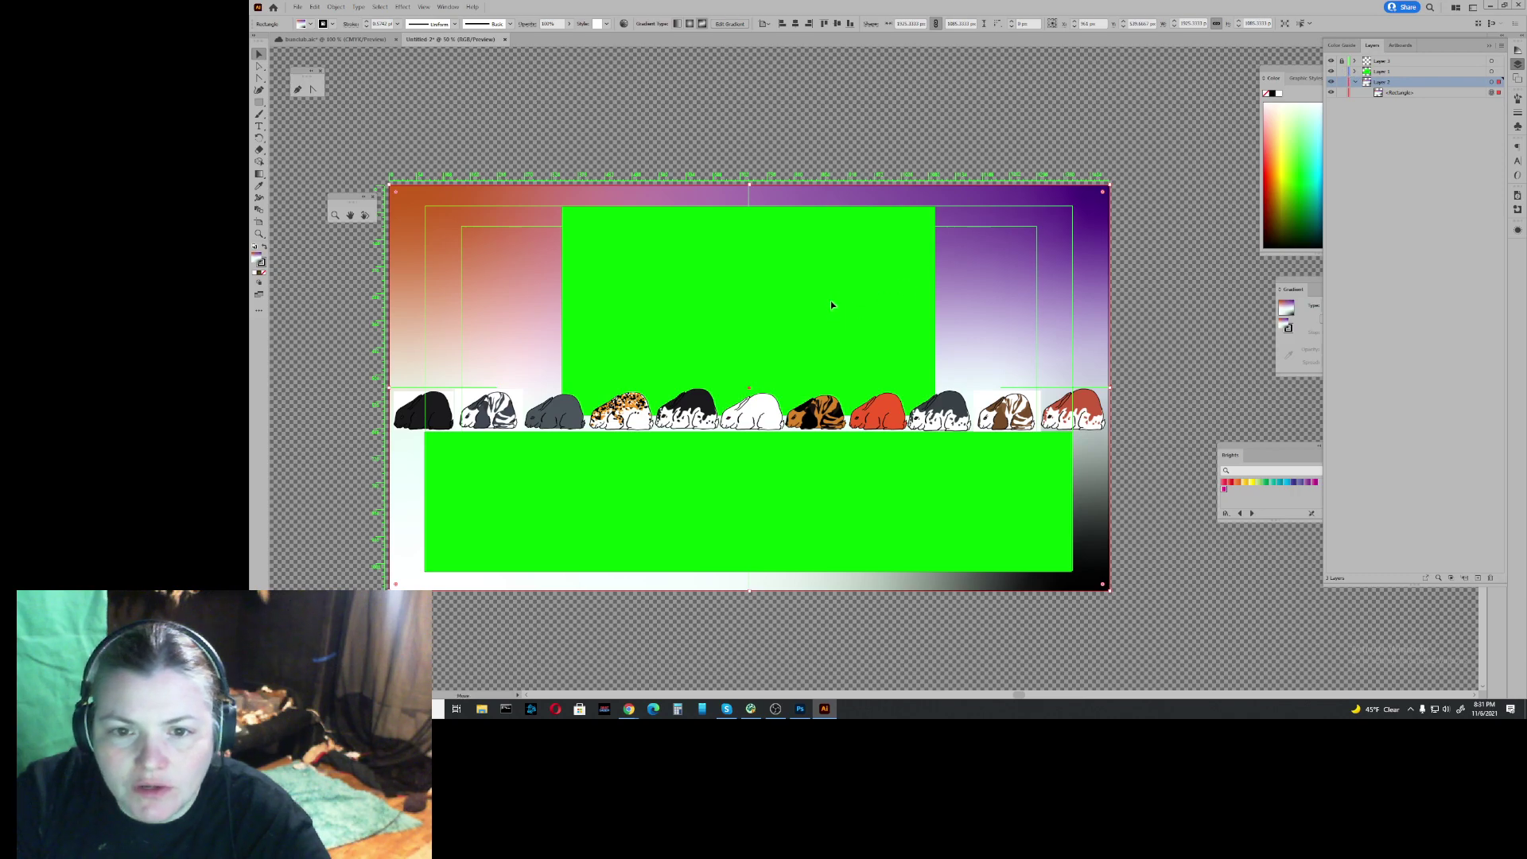
drag(831, 301, 828, 311)
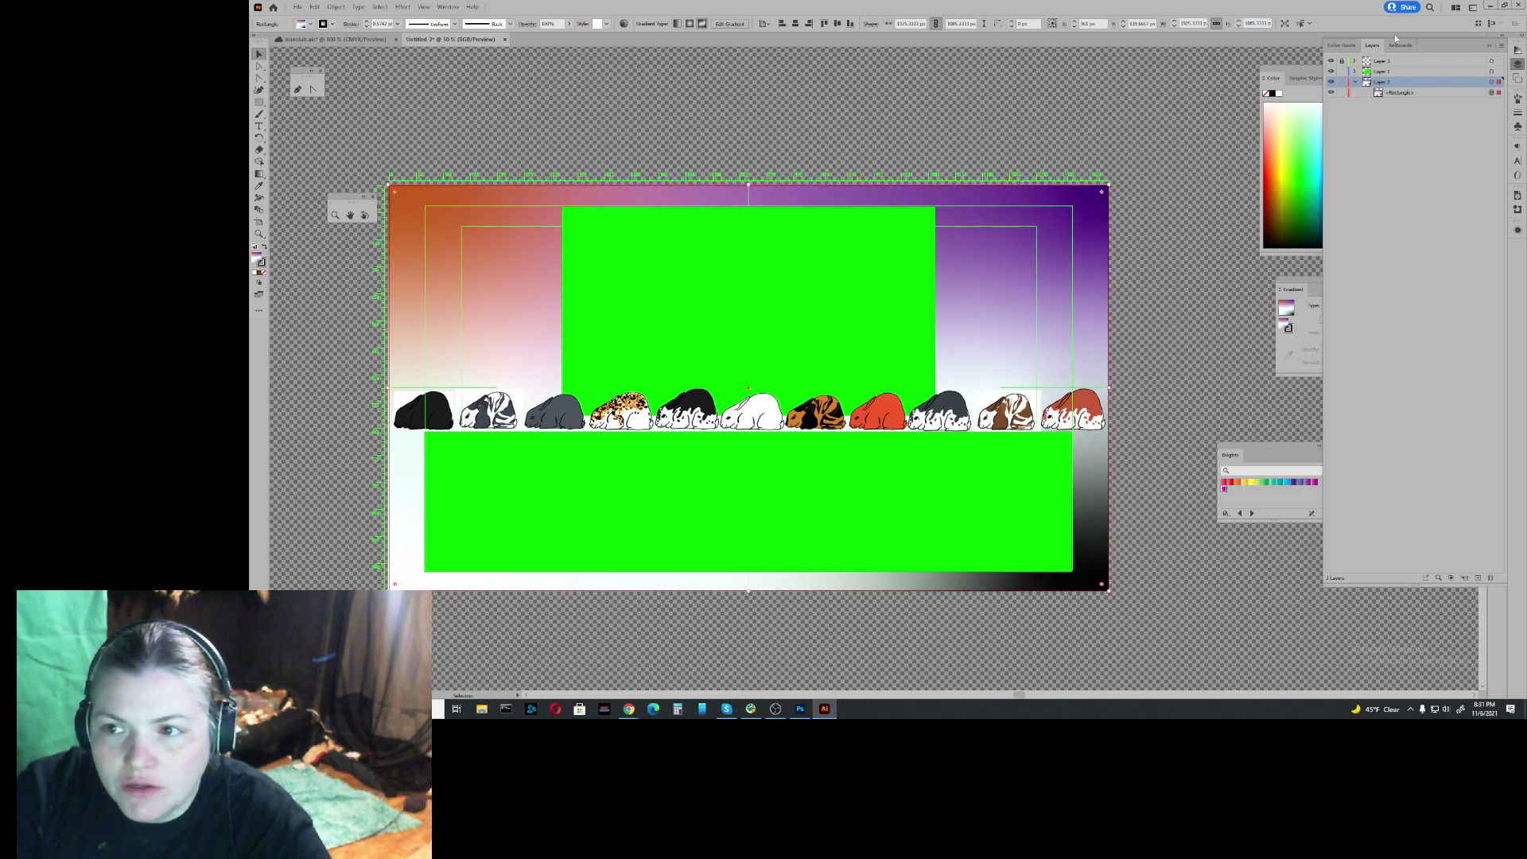
click(1342, 82)
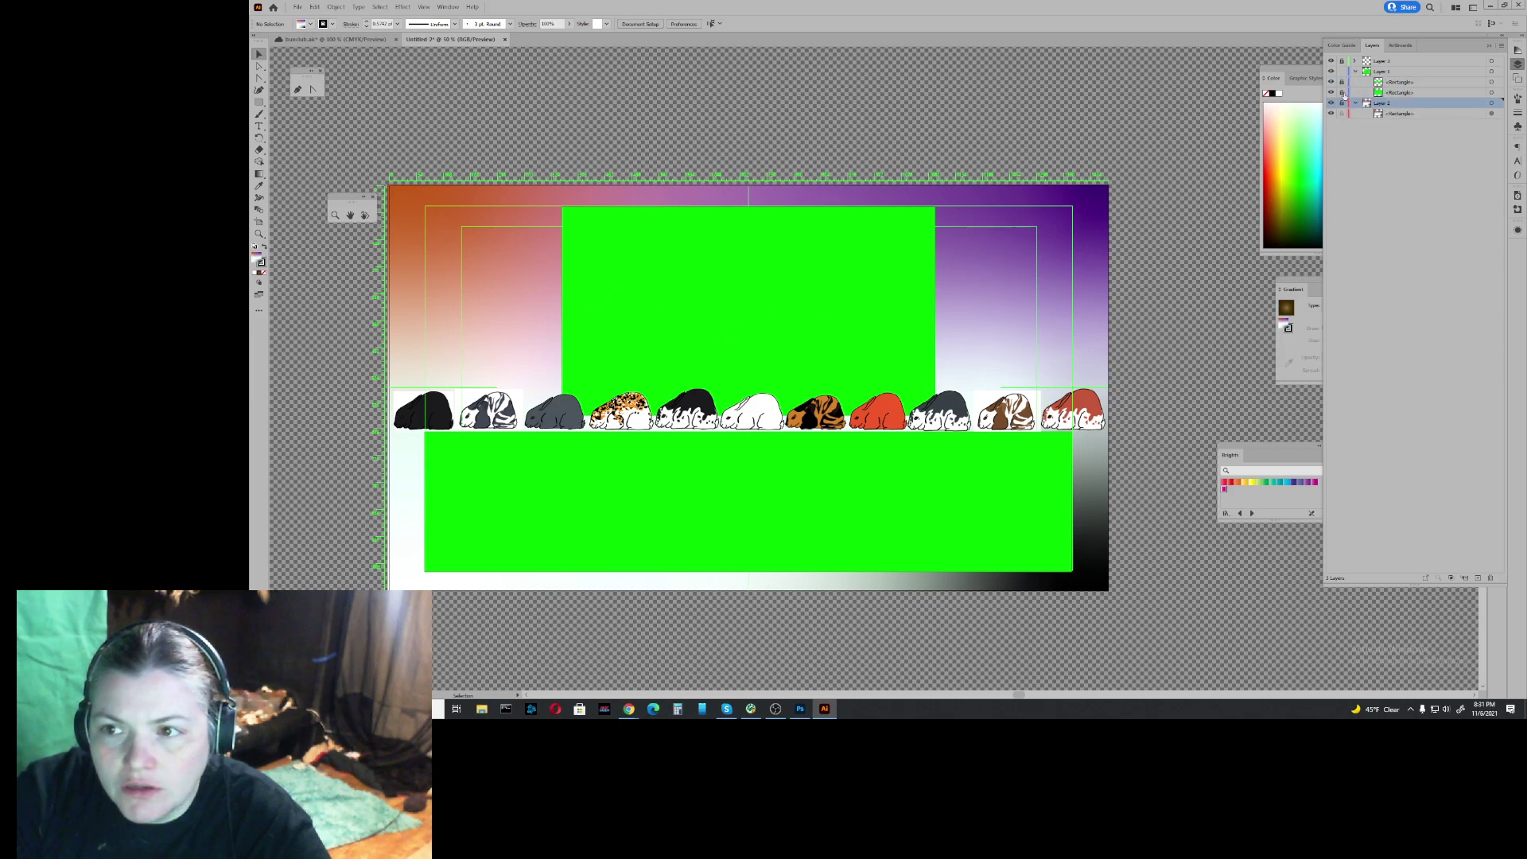
Step: Raise the upper green rectangle and enlarge it so it nearly reaches the artboard's upper edge and tucks behind the animal row
click(831, 284)
mouse_move(830, 284)
mouse_down()
mouse_move(829, 268)
mouse_move(829, 280)
mouse_up()
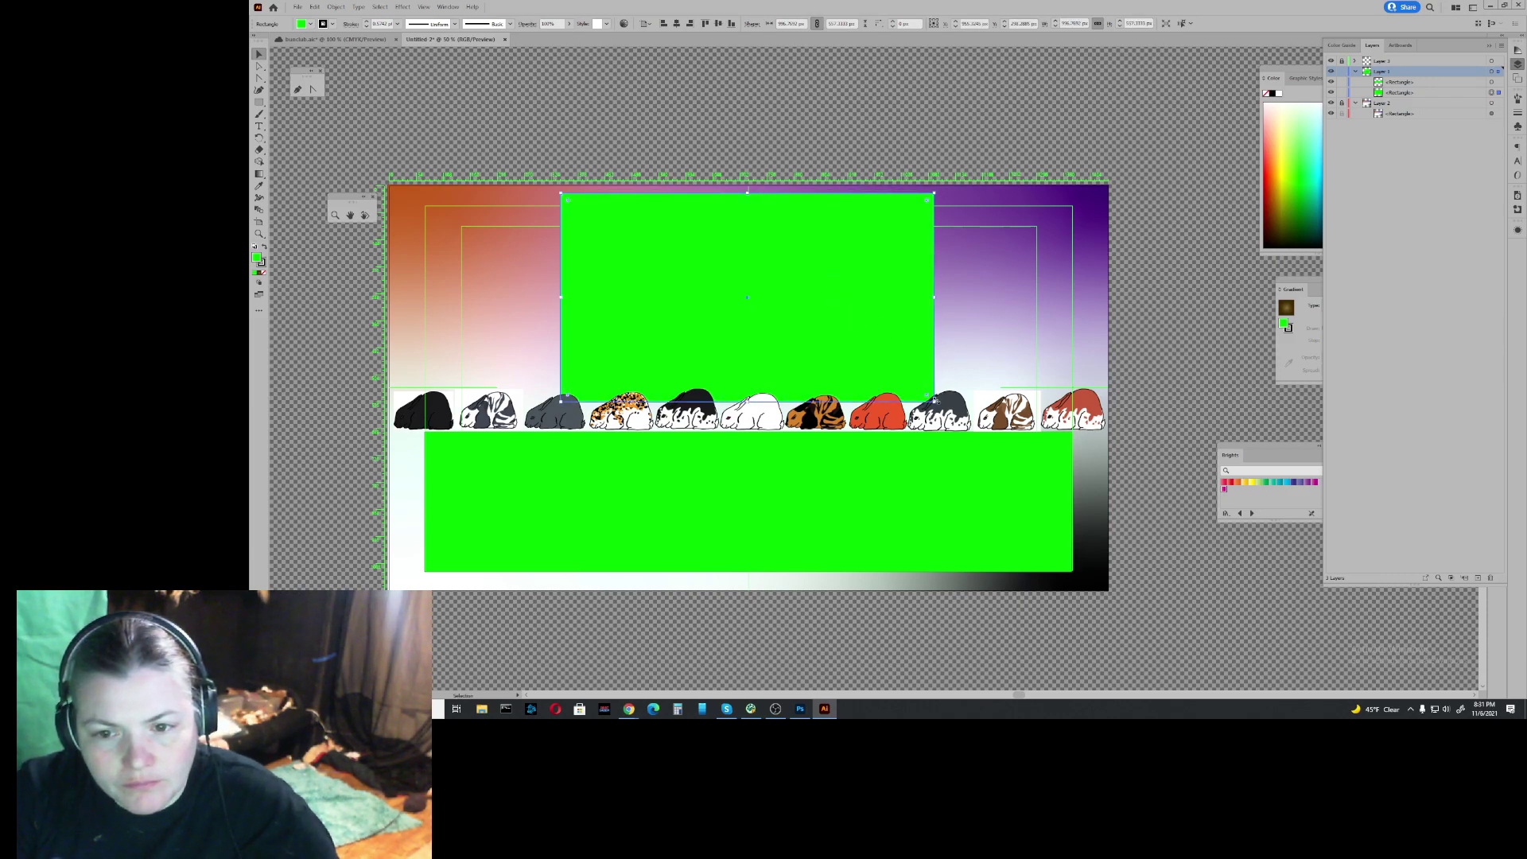
drag(933, 395, 961, 414)
drag(845, 264, 846, 269)
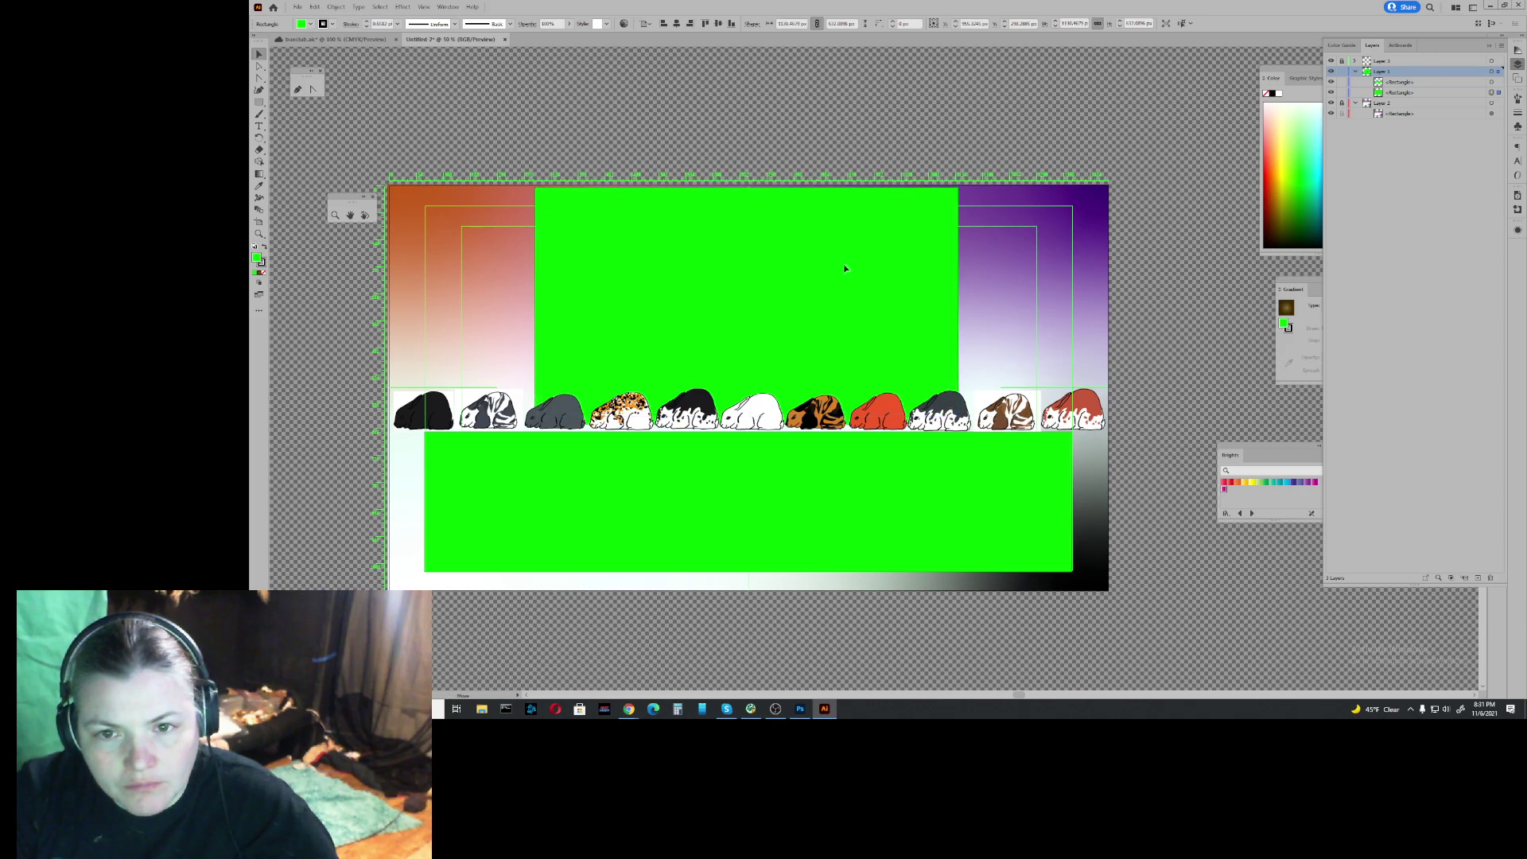
click(852, 103)
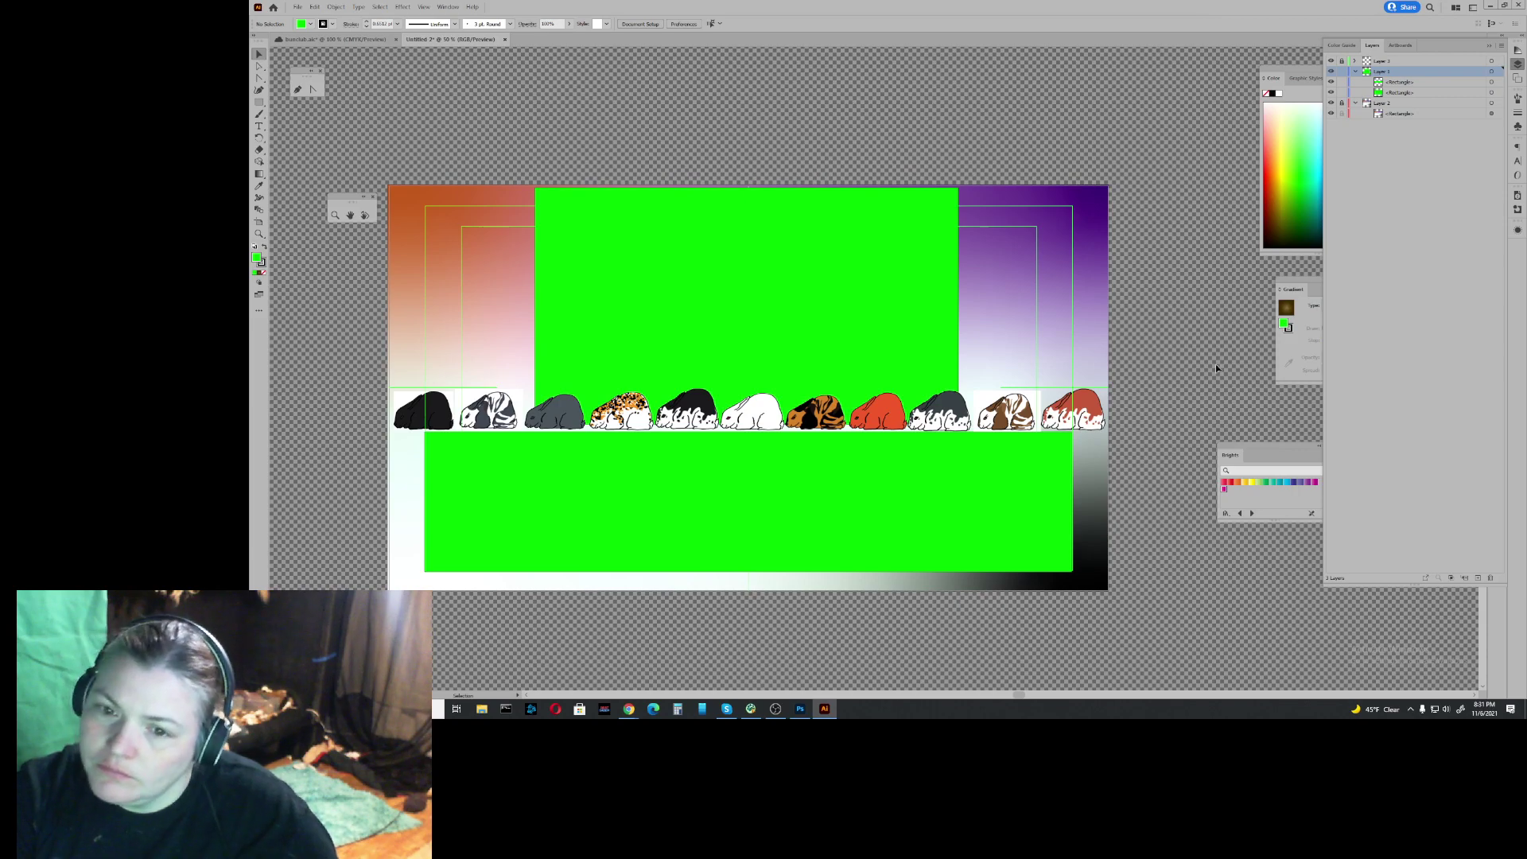
Step: Select both green rectangles and give their outlines a bulging variable width profile, replaced by a rough, broken-line brush
click(593, 224)
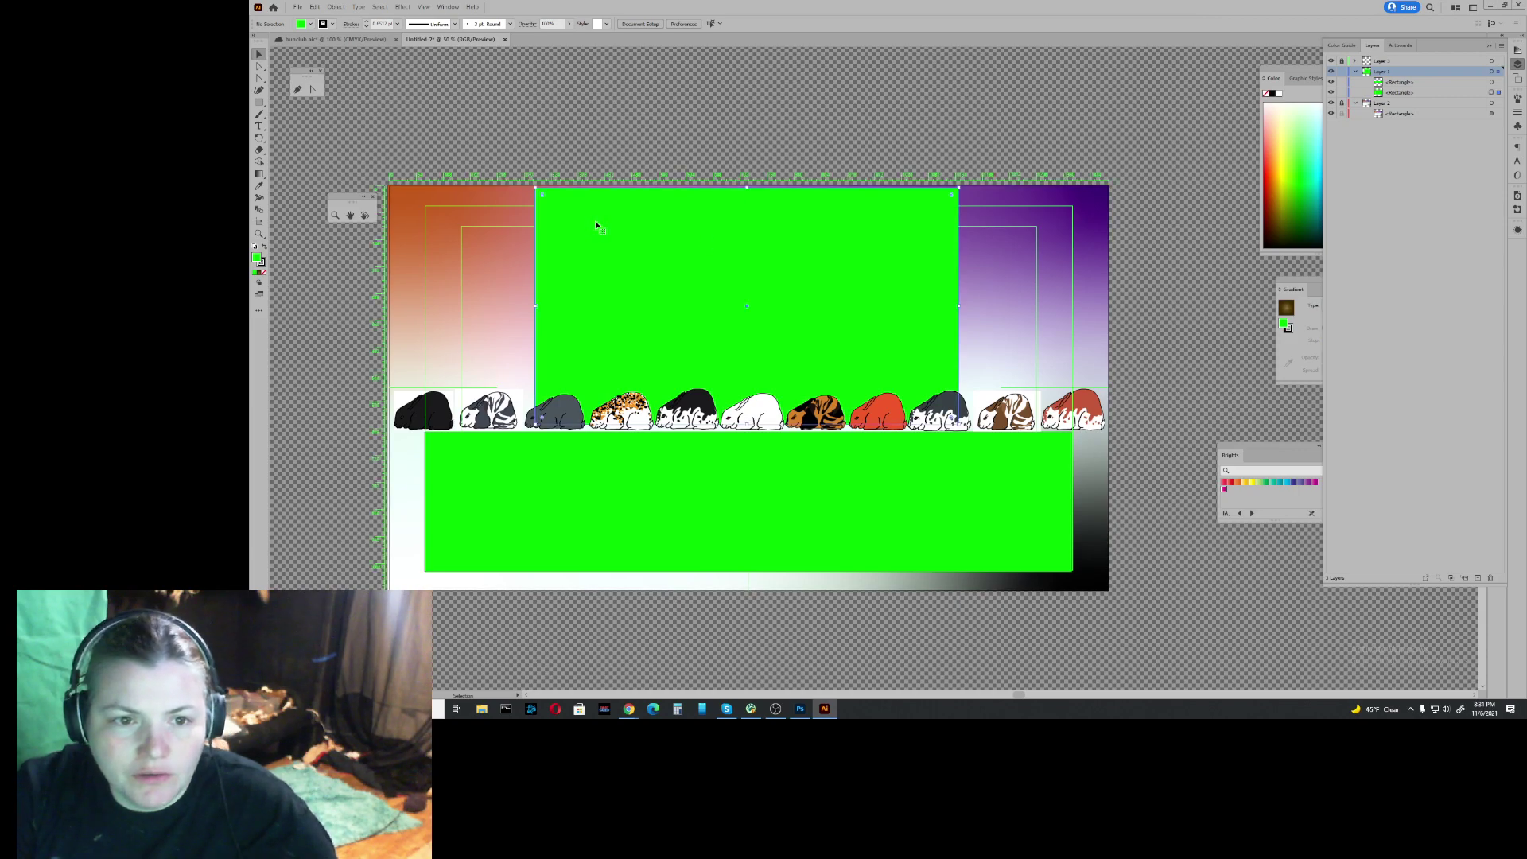
shift+click(593, 486)
click(454, 24)
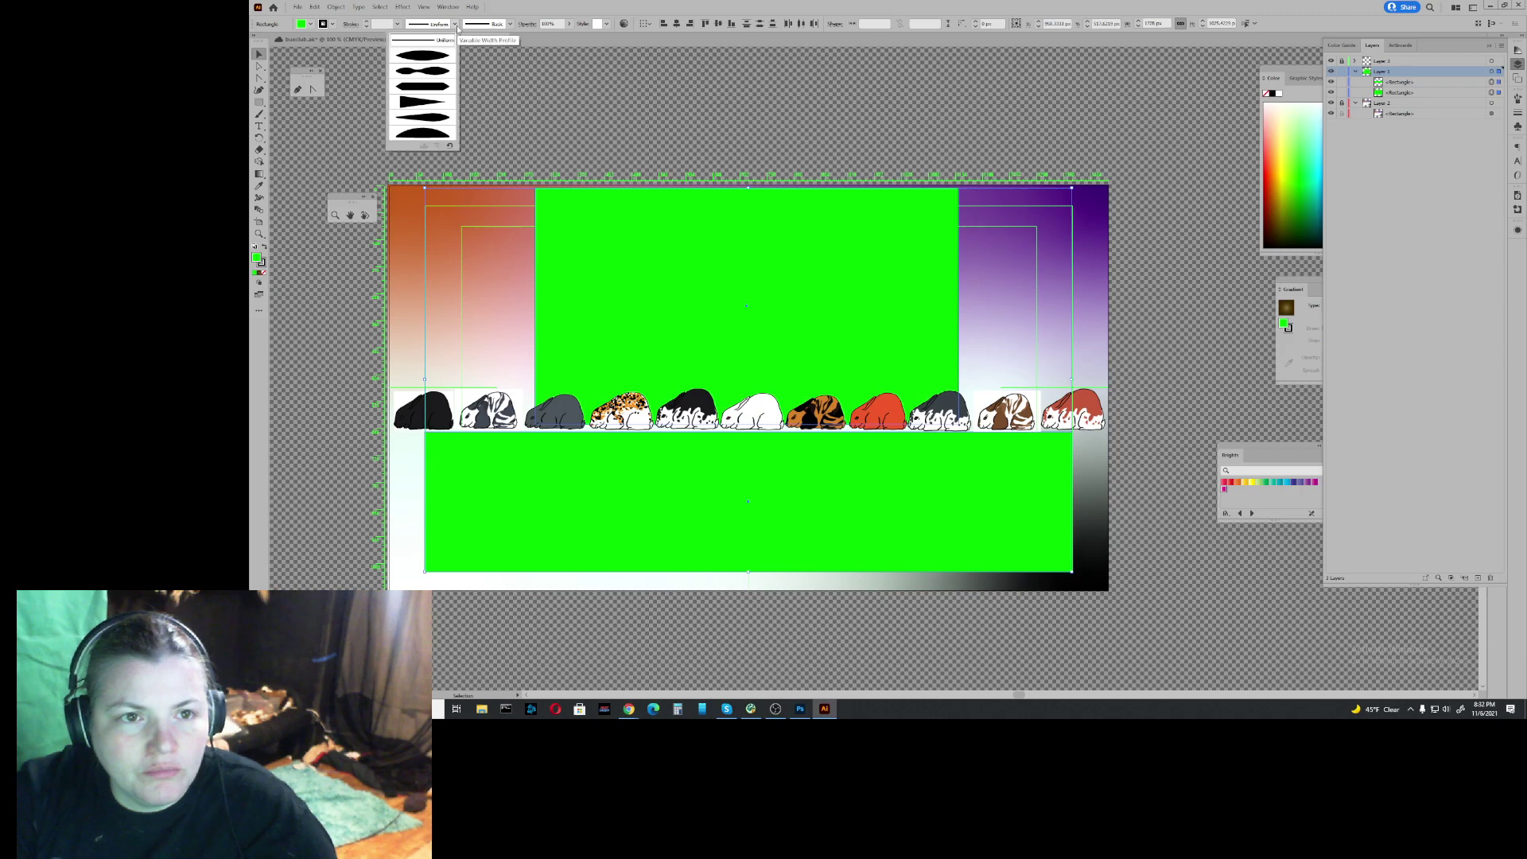
click(438, 80)
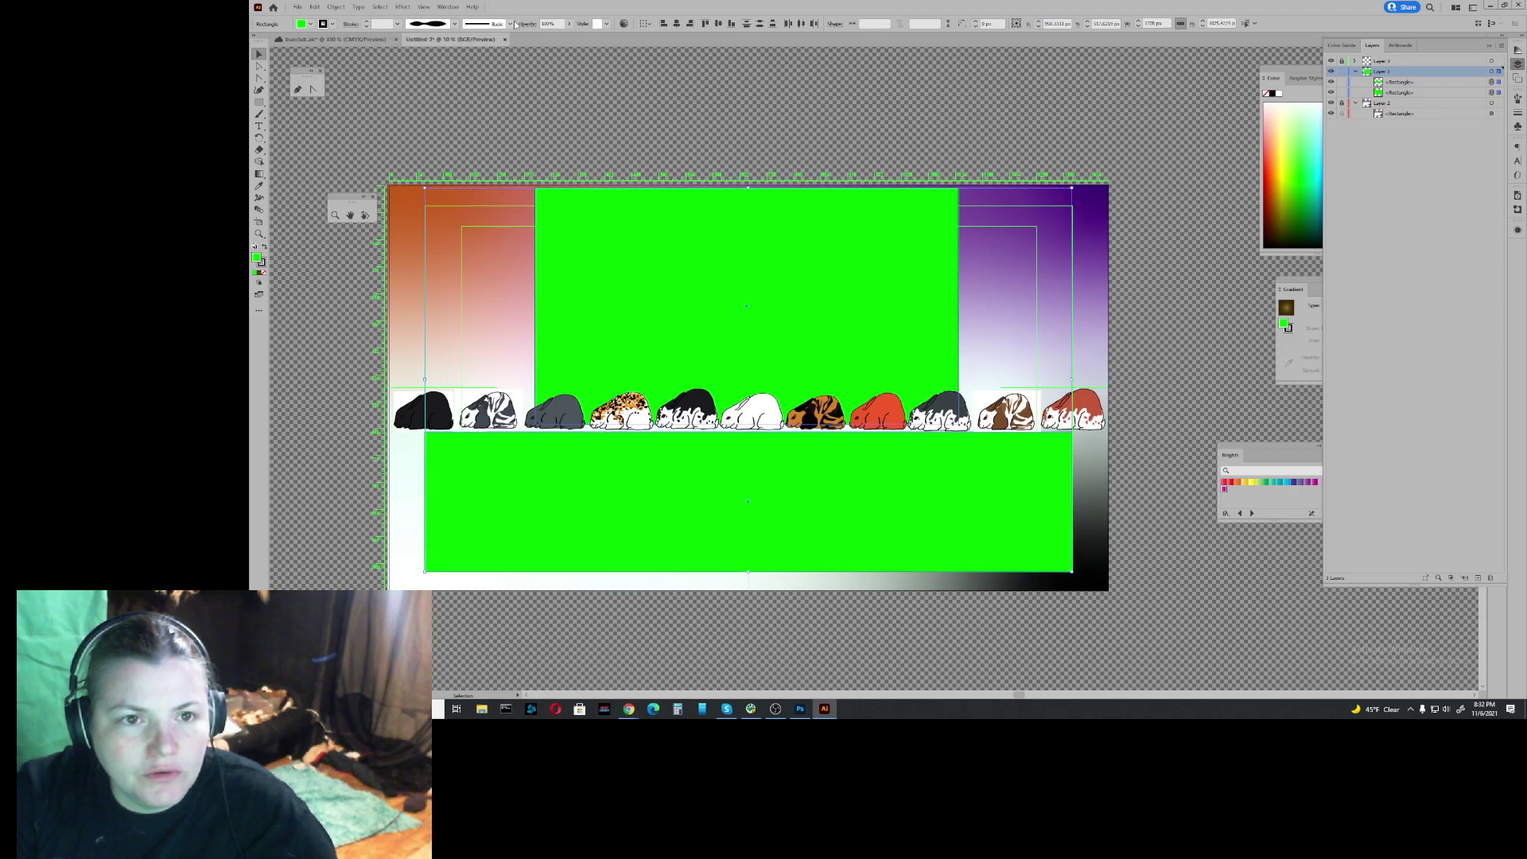
click(511, 24)
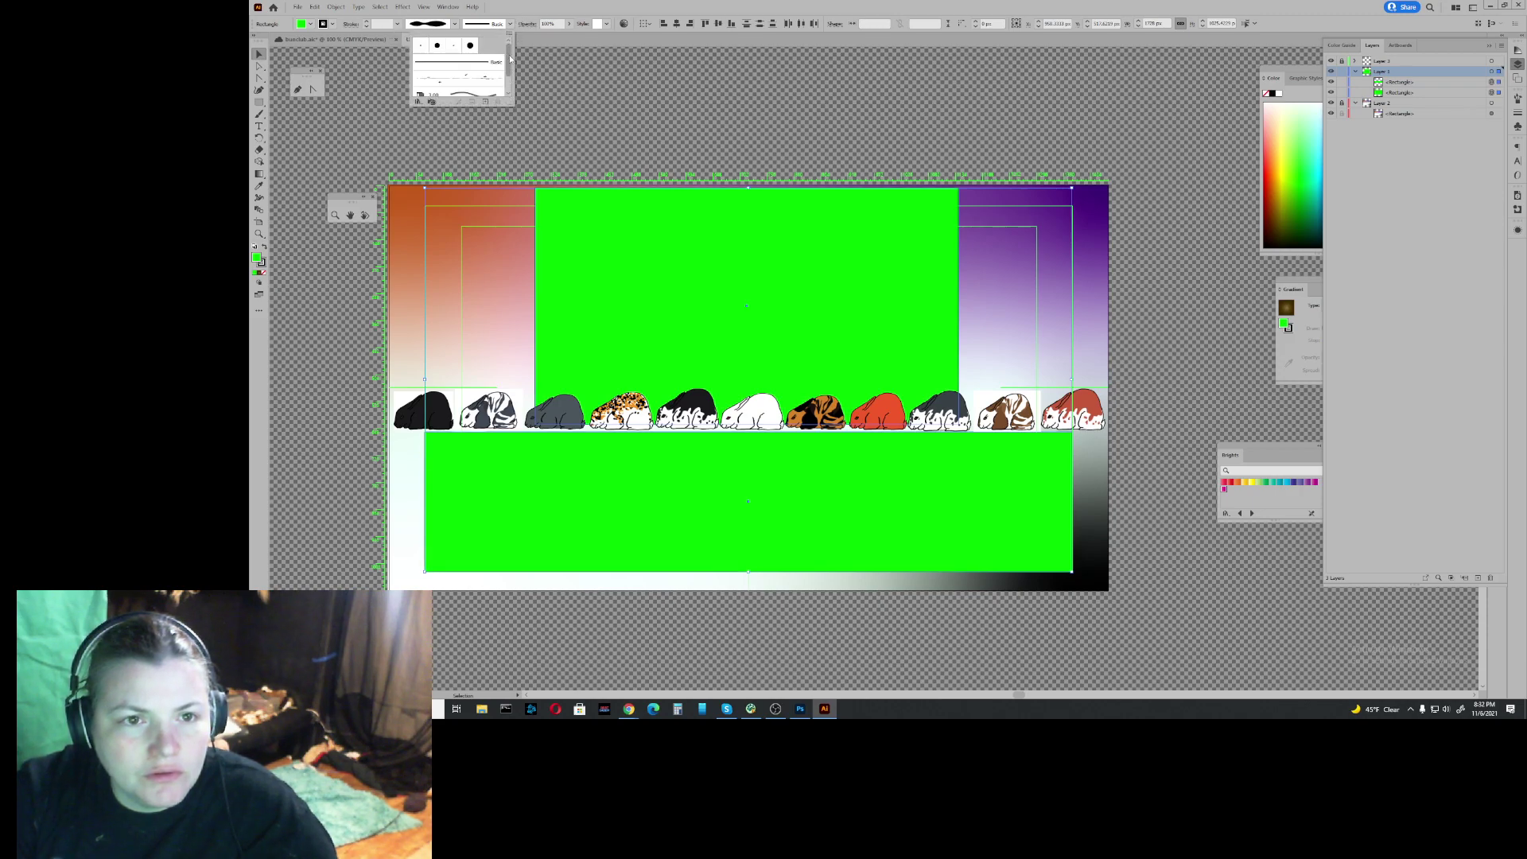
scroll(476, 60, down, 2)
click(476, 57)
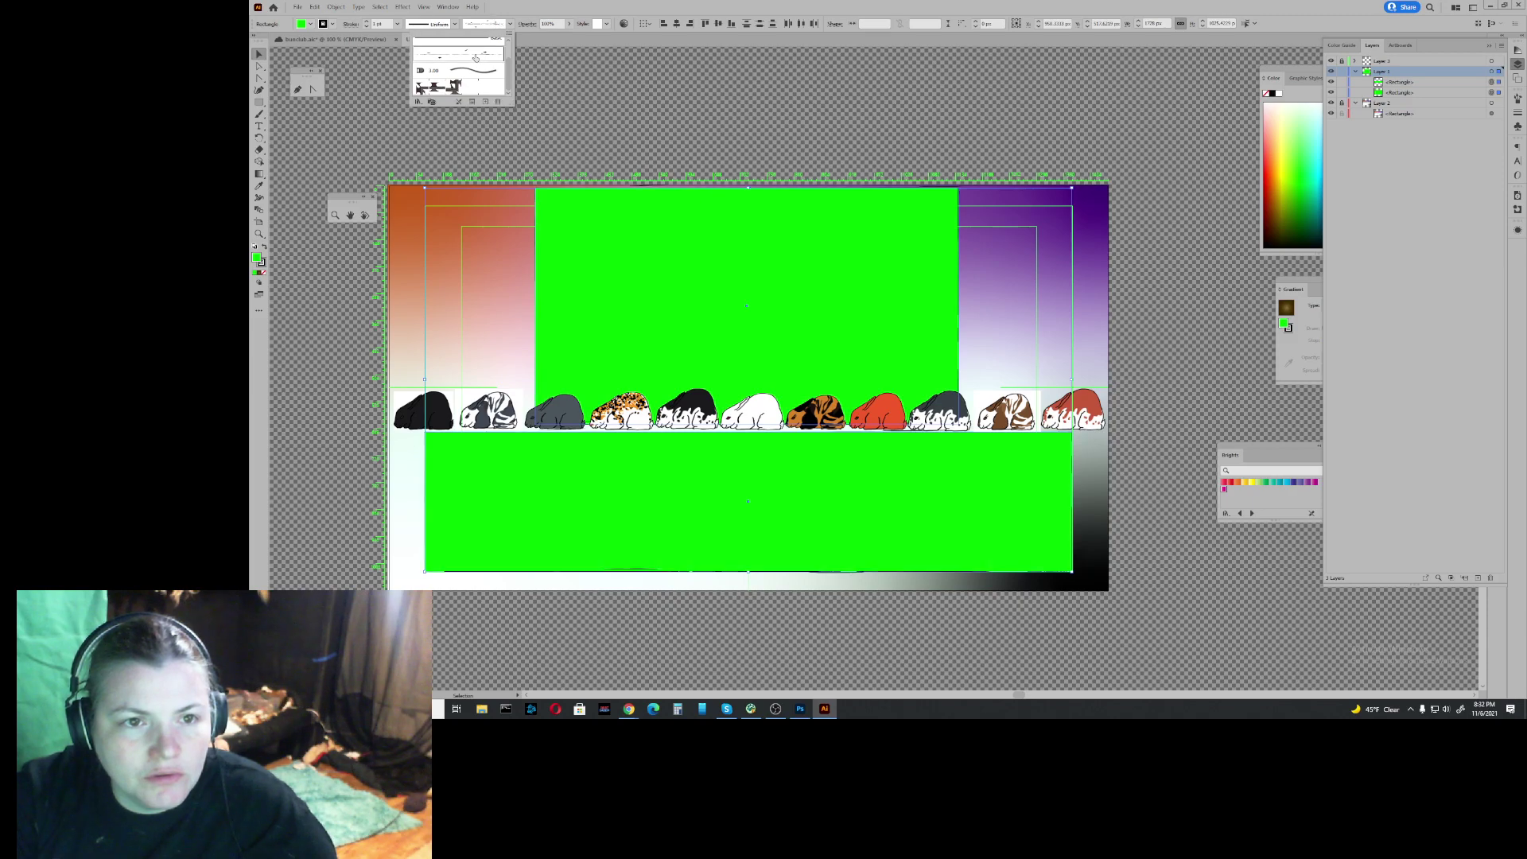
Step: Try heavier stroke weights on the brushed outlines of both green rectangles and return the weight to 1 pt
click(365, 21)
click(366, 22)
click(365, 21)
click(365, 21)
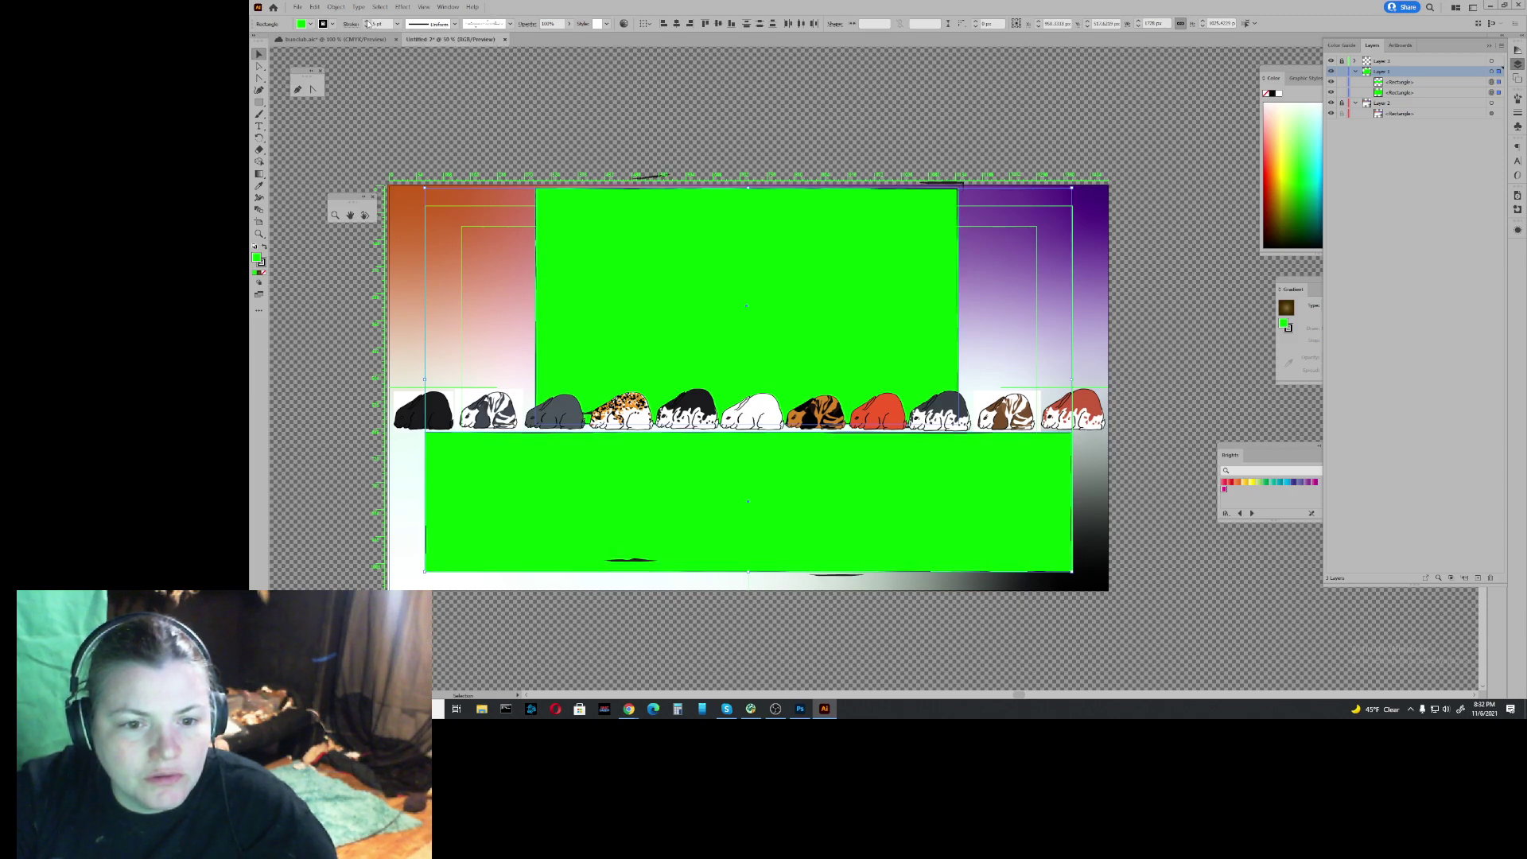
click(365, 21)
click(366, 27)
click(366, 27)
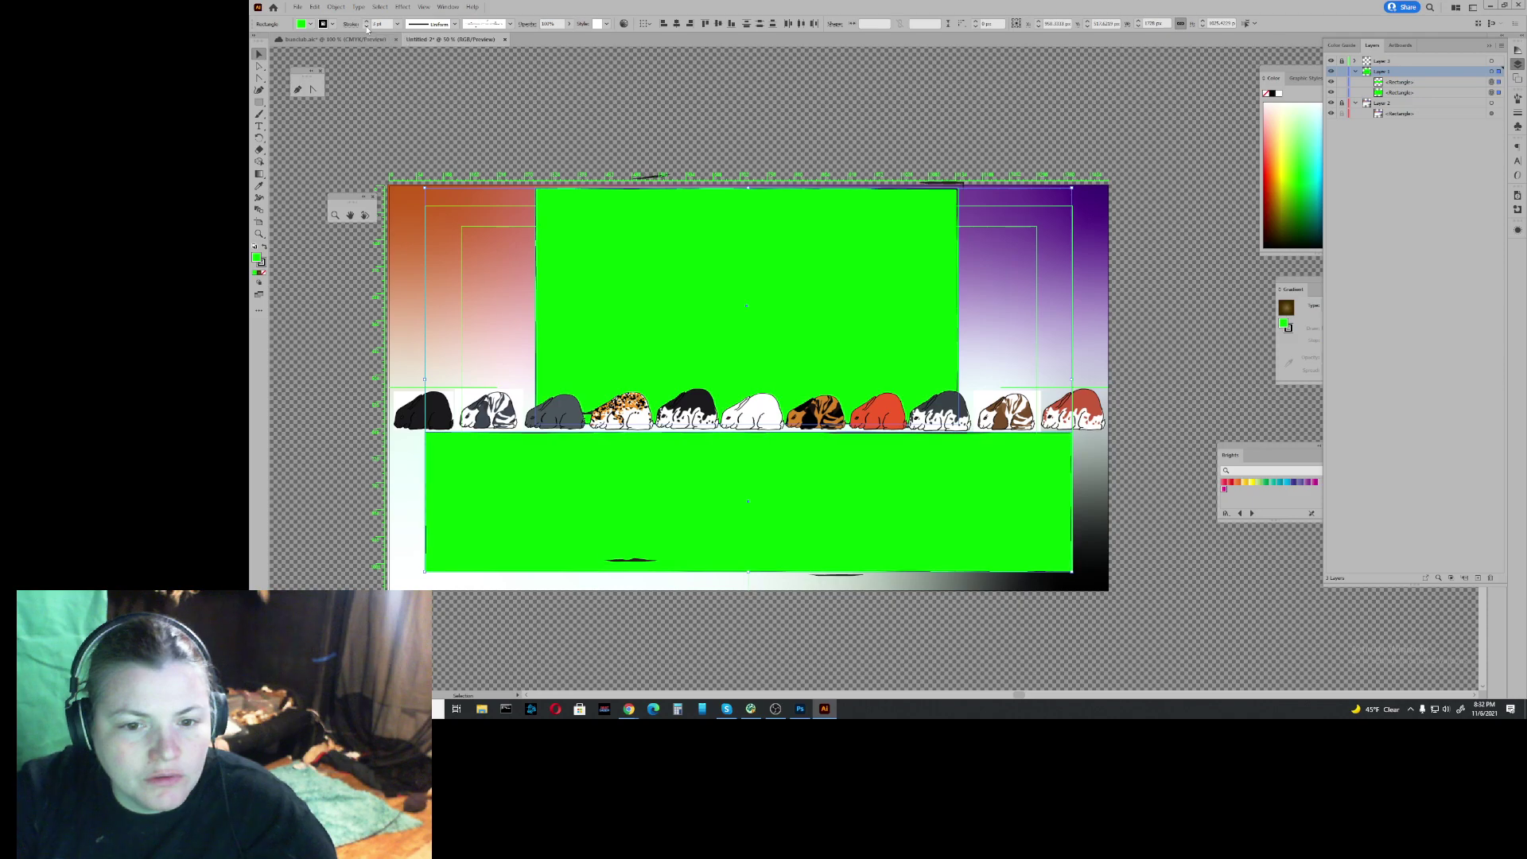
click(366, 26)
click(366, 27)
Step: Browse the Artistic_Calligraphic brush library for an outline brush and close the library
click(511, 23)
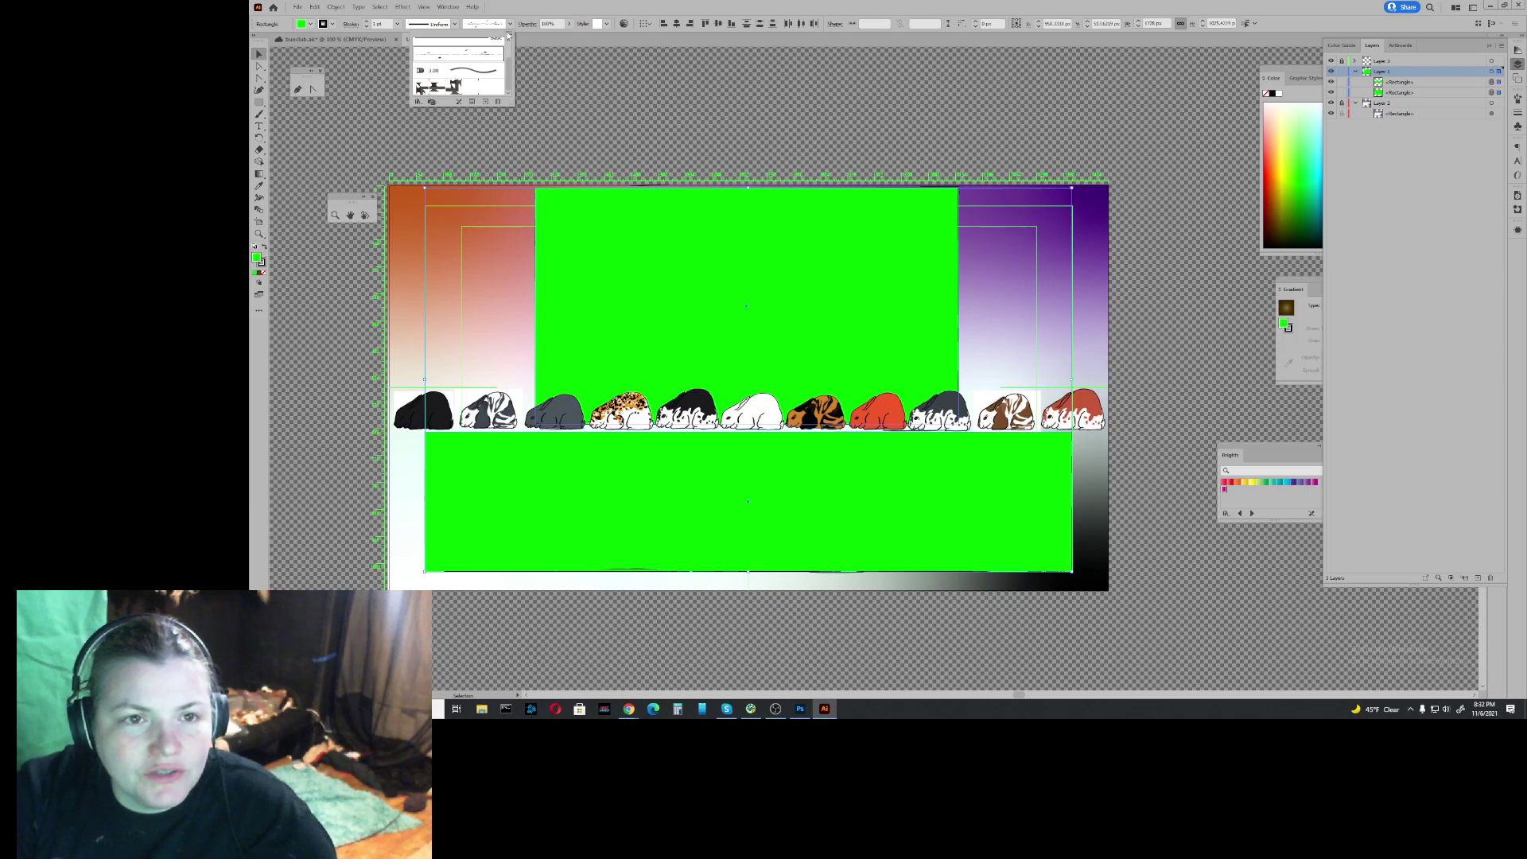
click(509, 35)
mouse_move(585, 213)
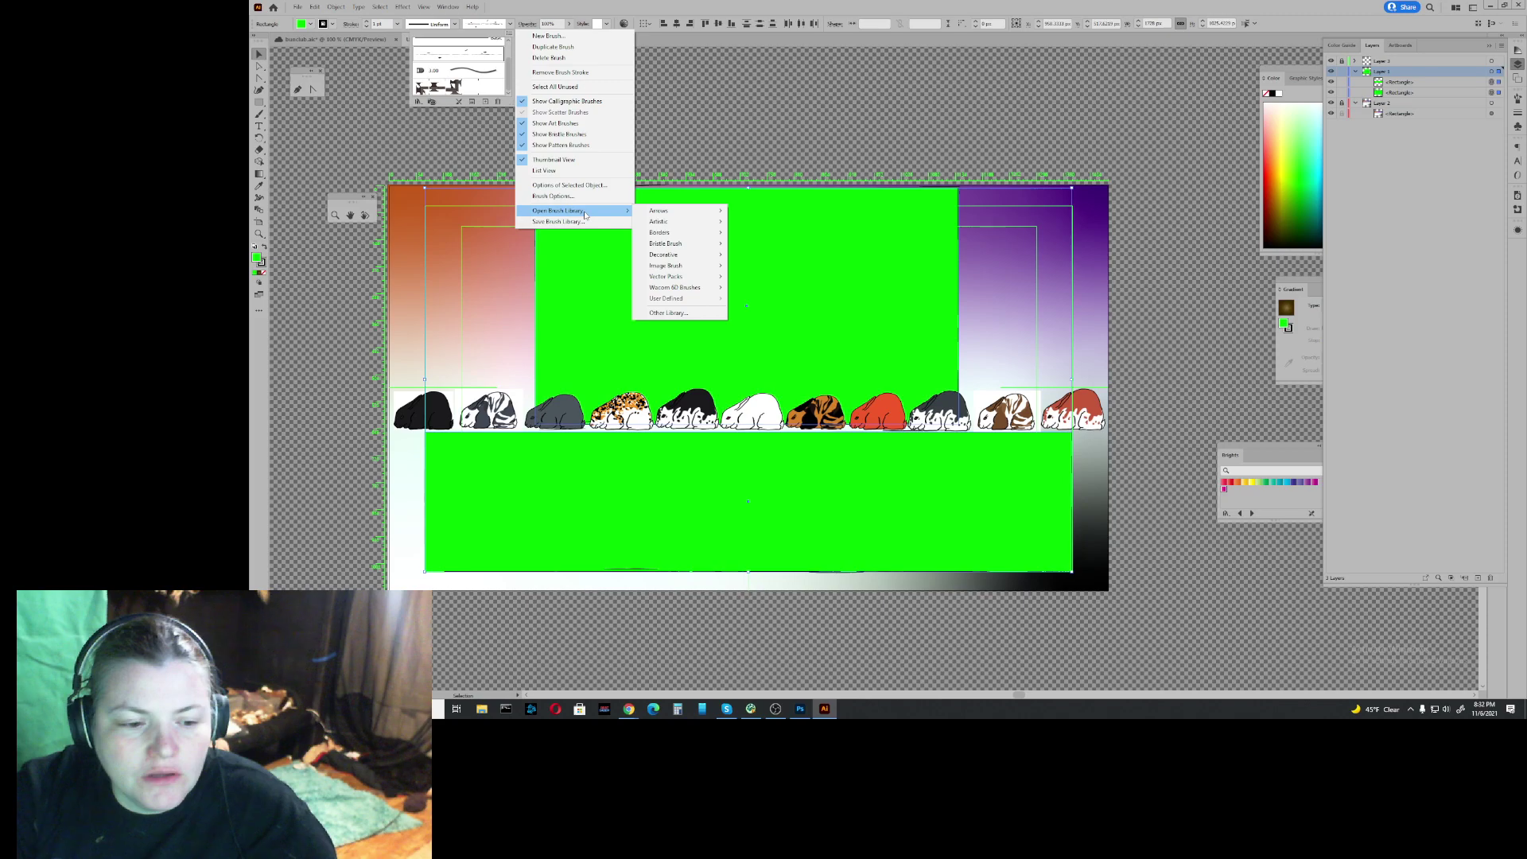
mouse_move(700, 223)
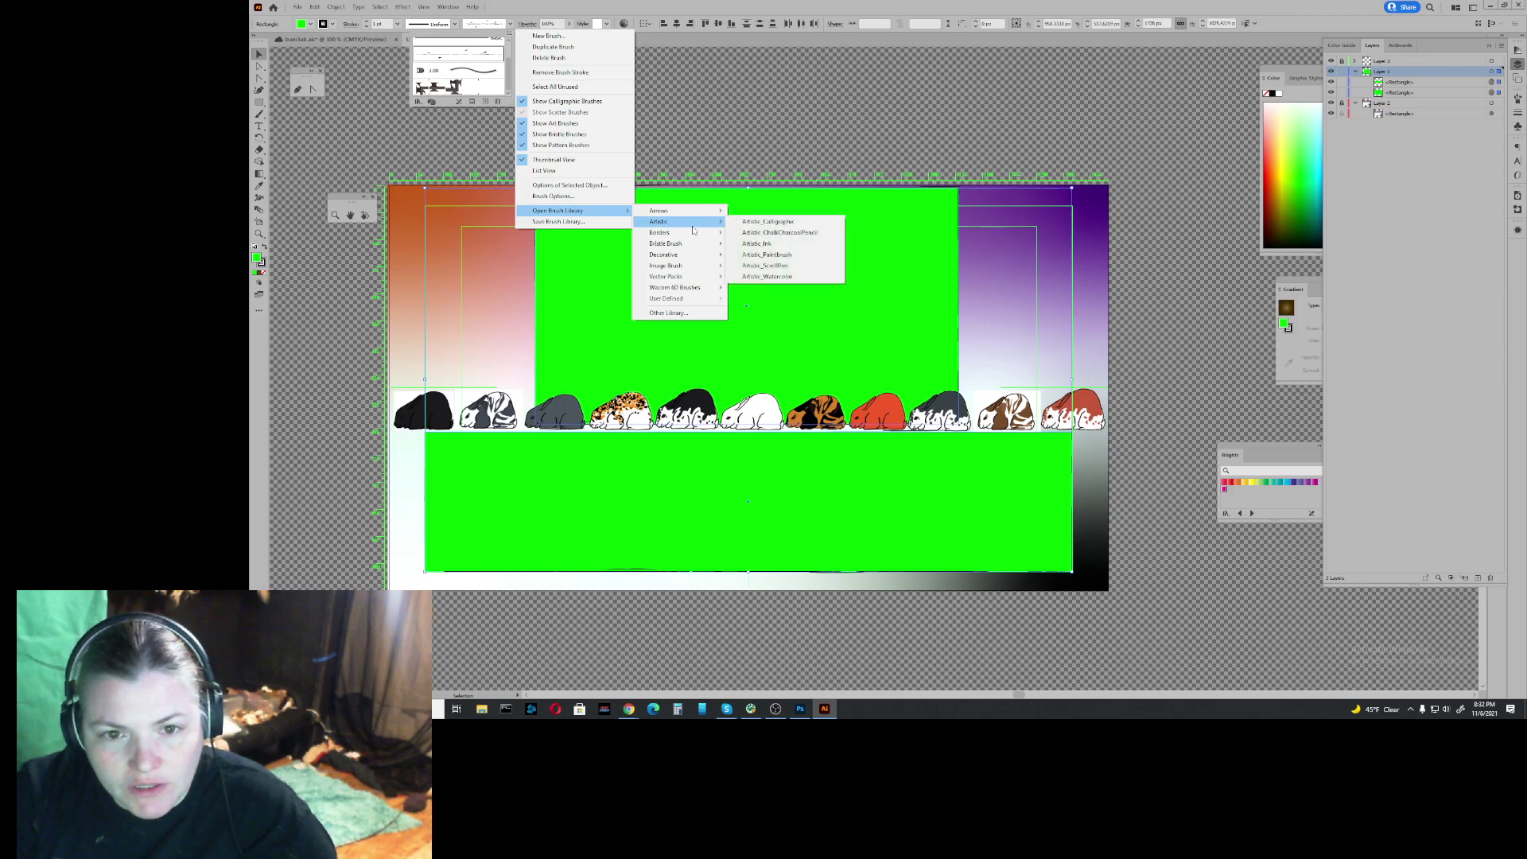
click(768, 222)
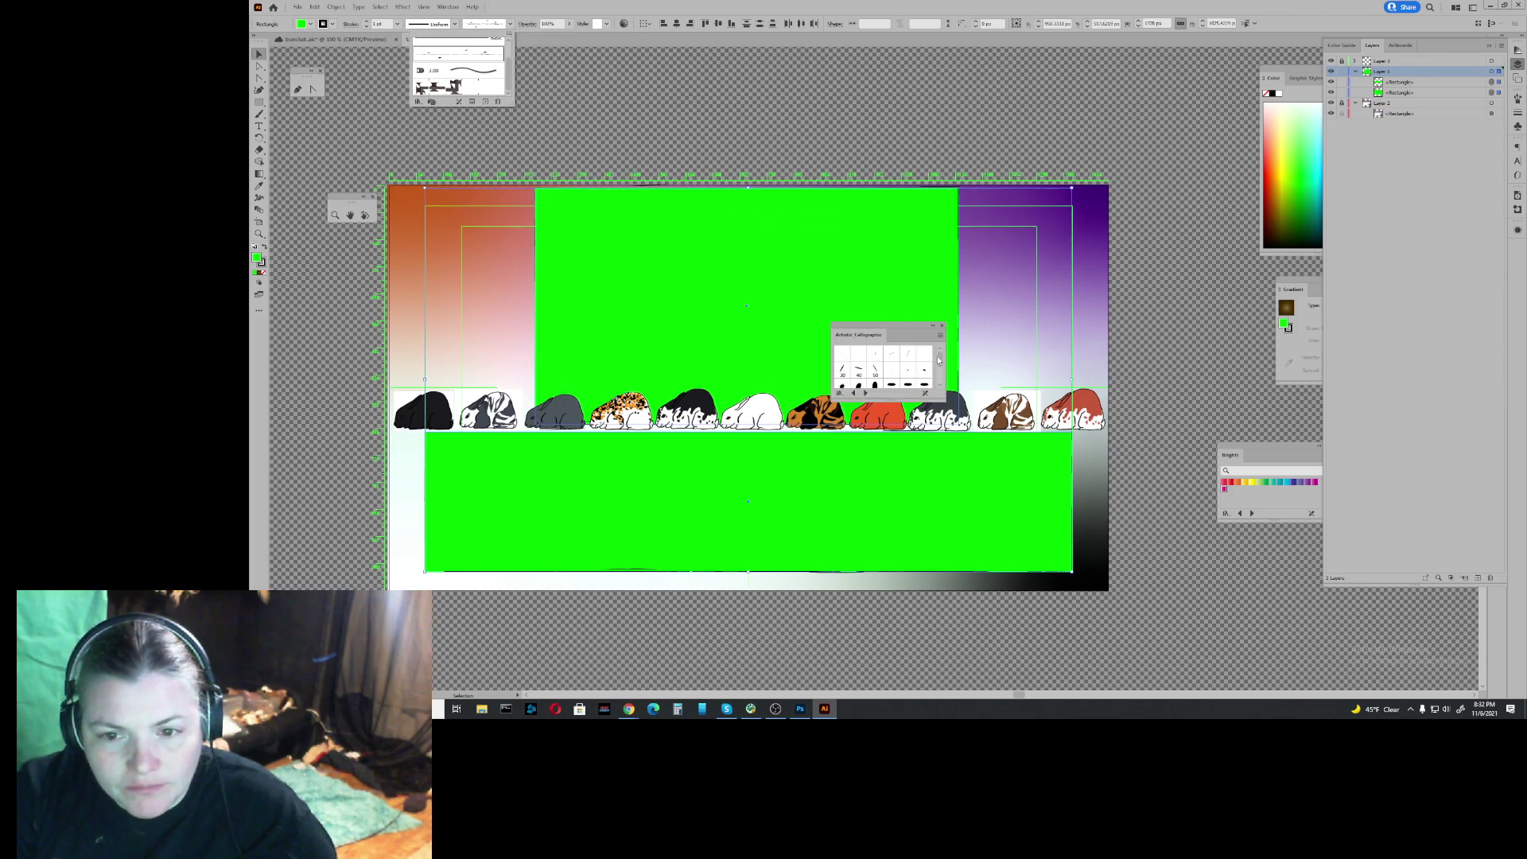
click(941, 359)
scroll(939, 376, down, 2)
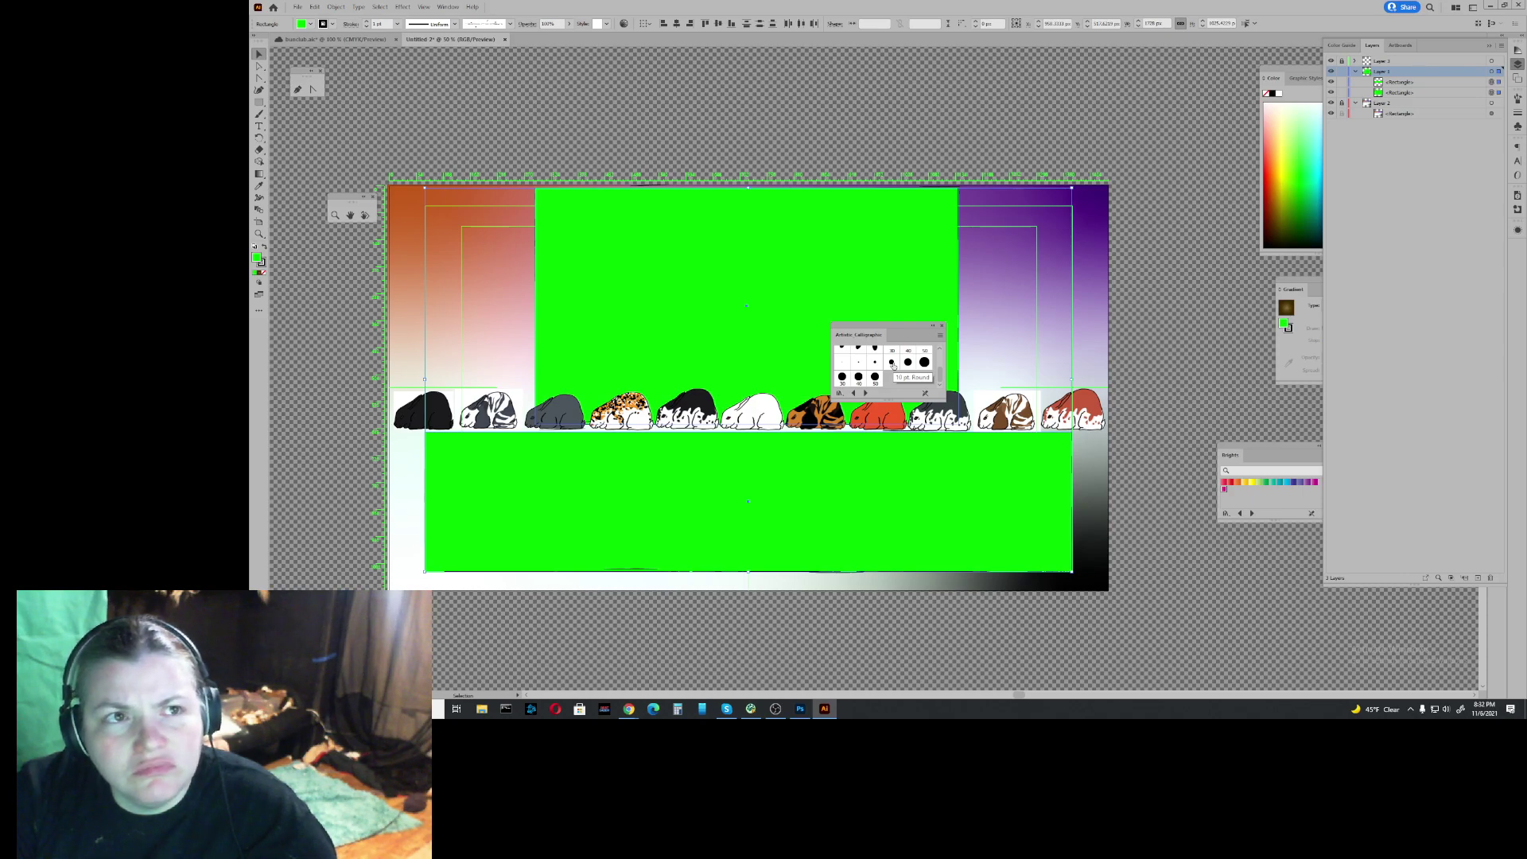
click(943, 327)
Step: Load the Artistic_Ink brush library and apply the Ink Splash brush to the outlines of both green rectangles
click(510, 24)
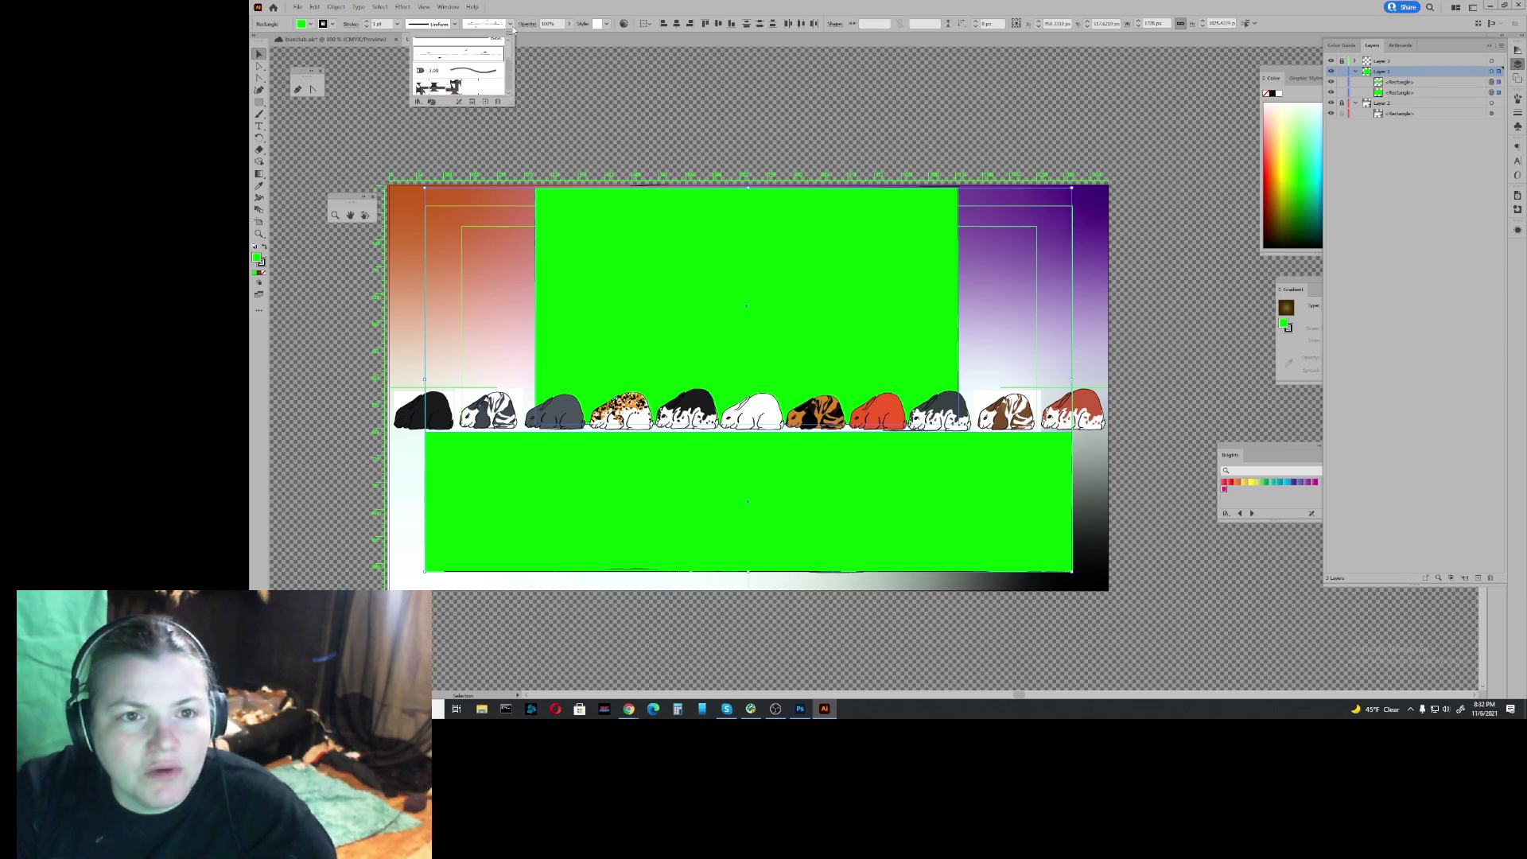
click(509, 34)
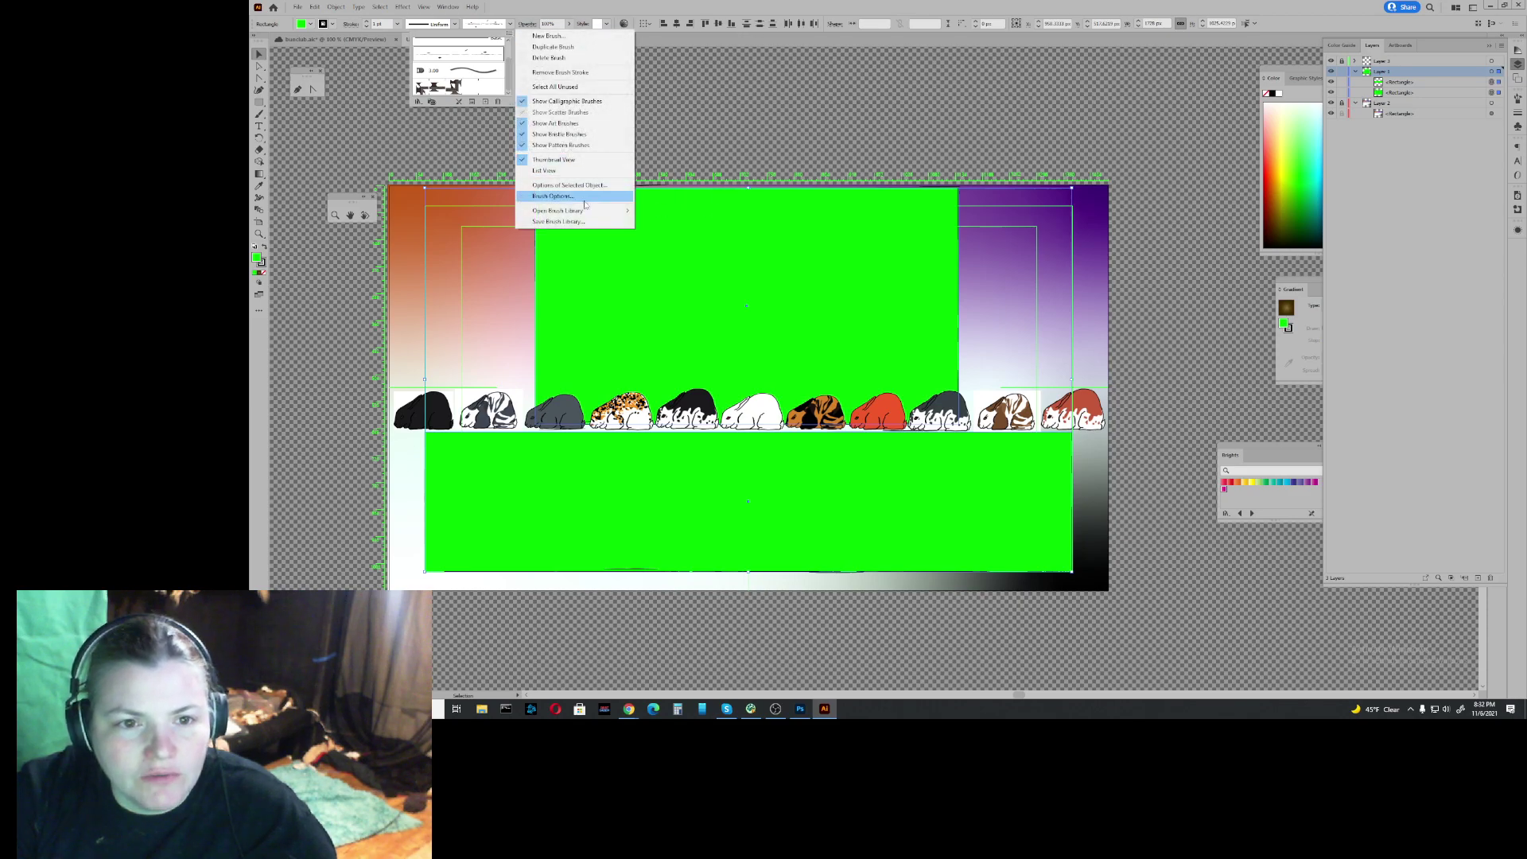
mouse_move(672, 213)
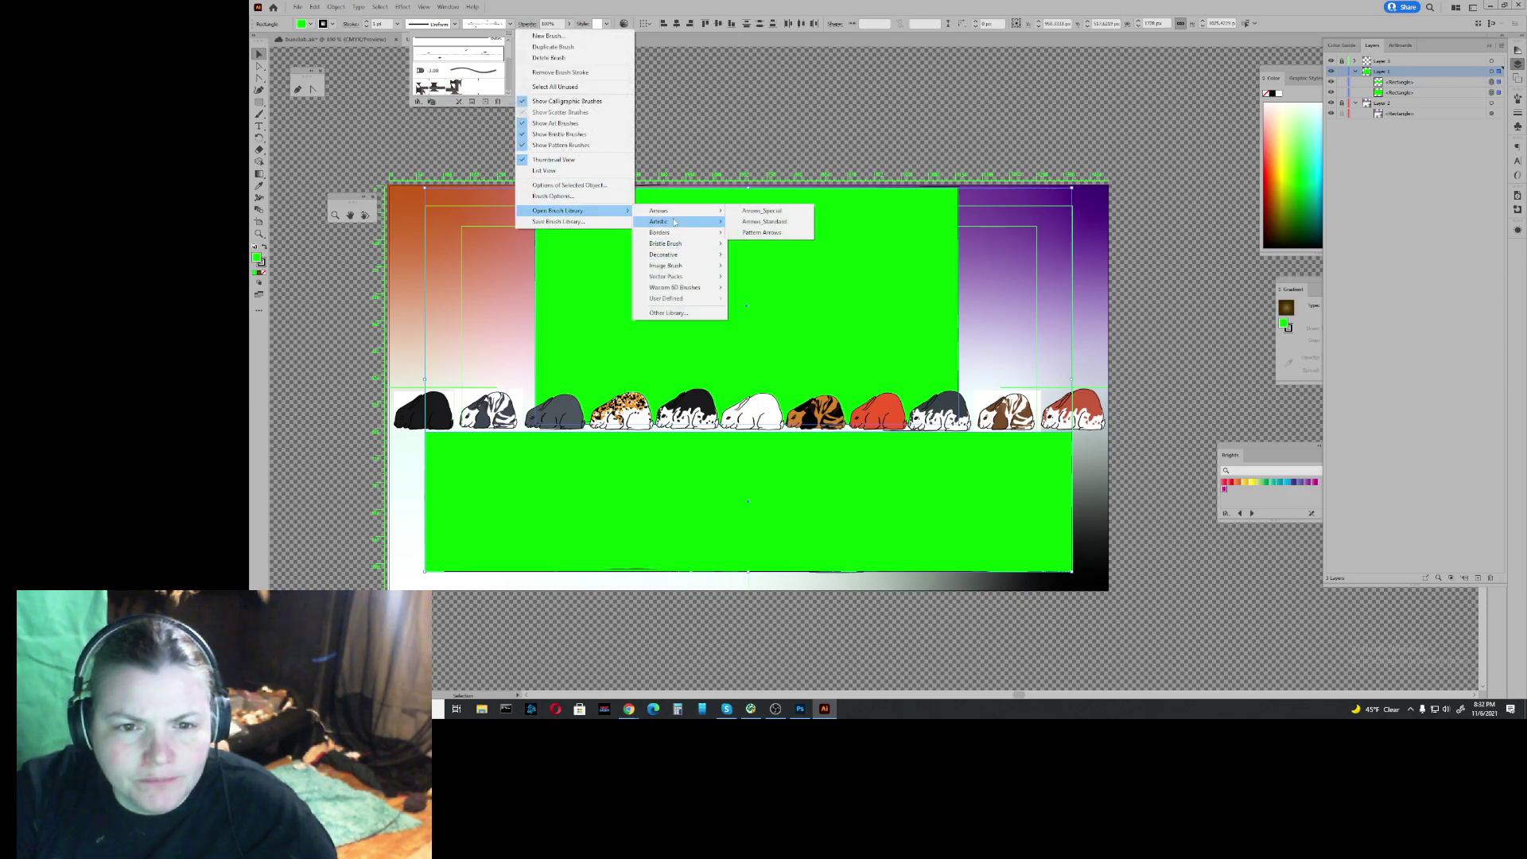
click(765, 243)
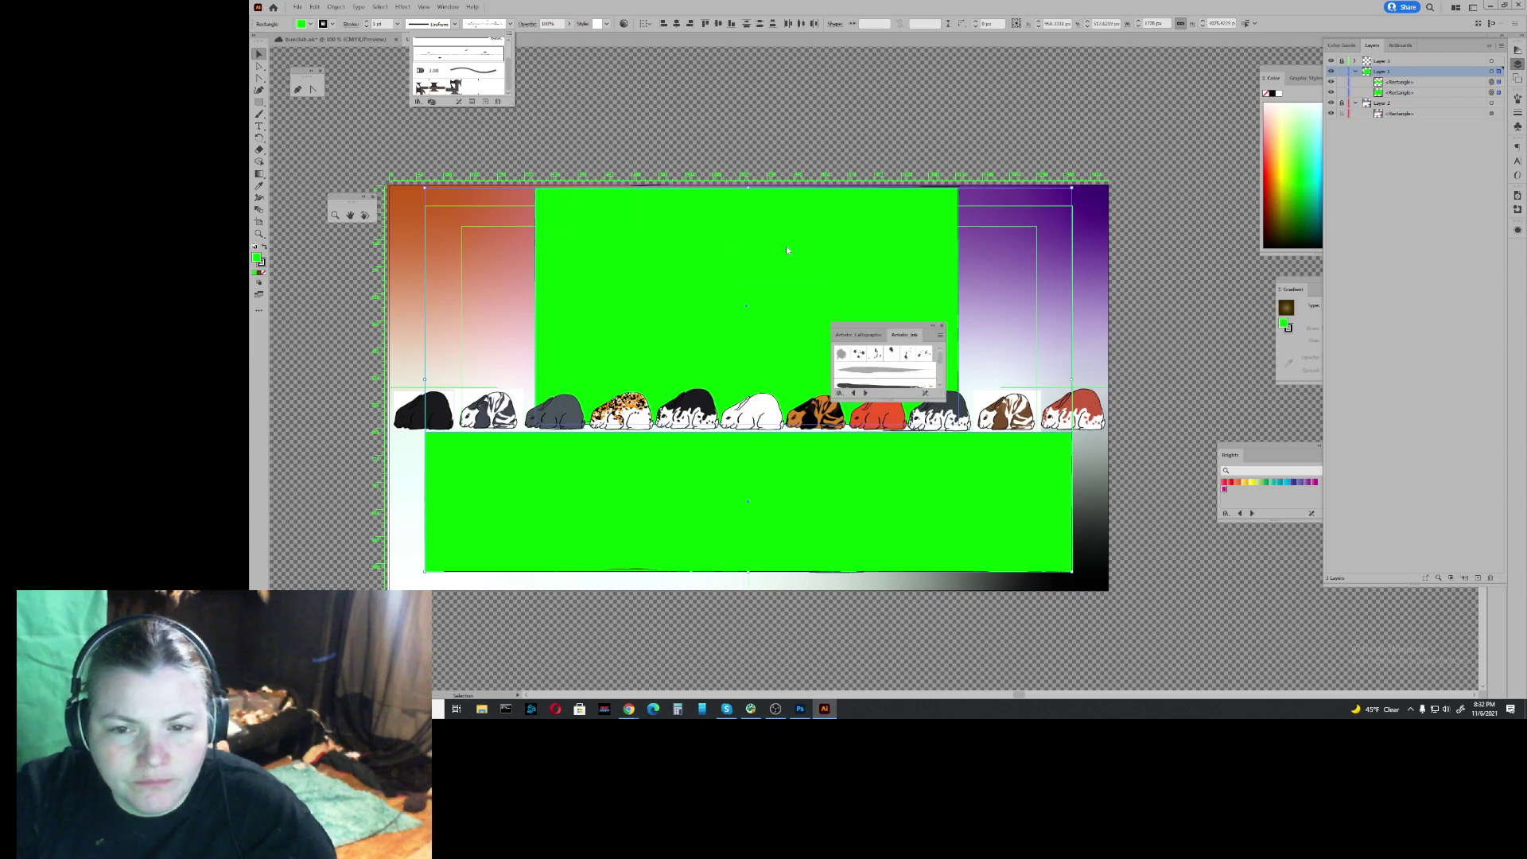
click(906, 355)
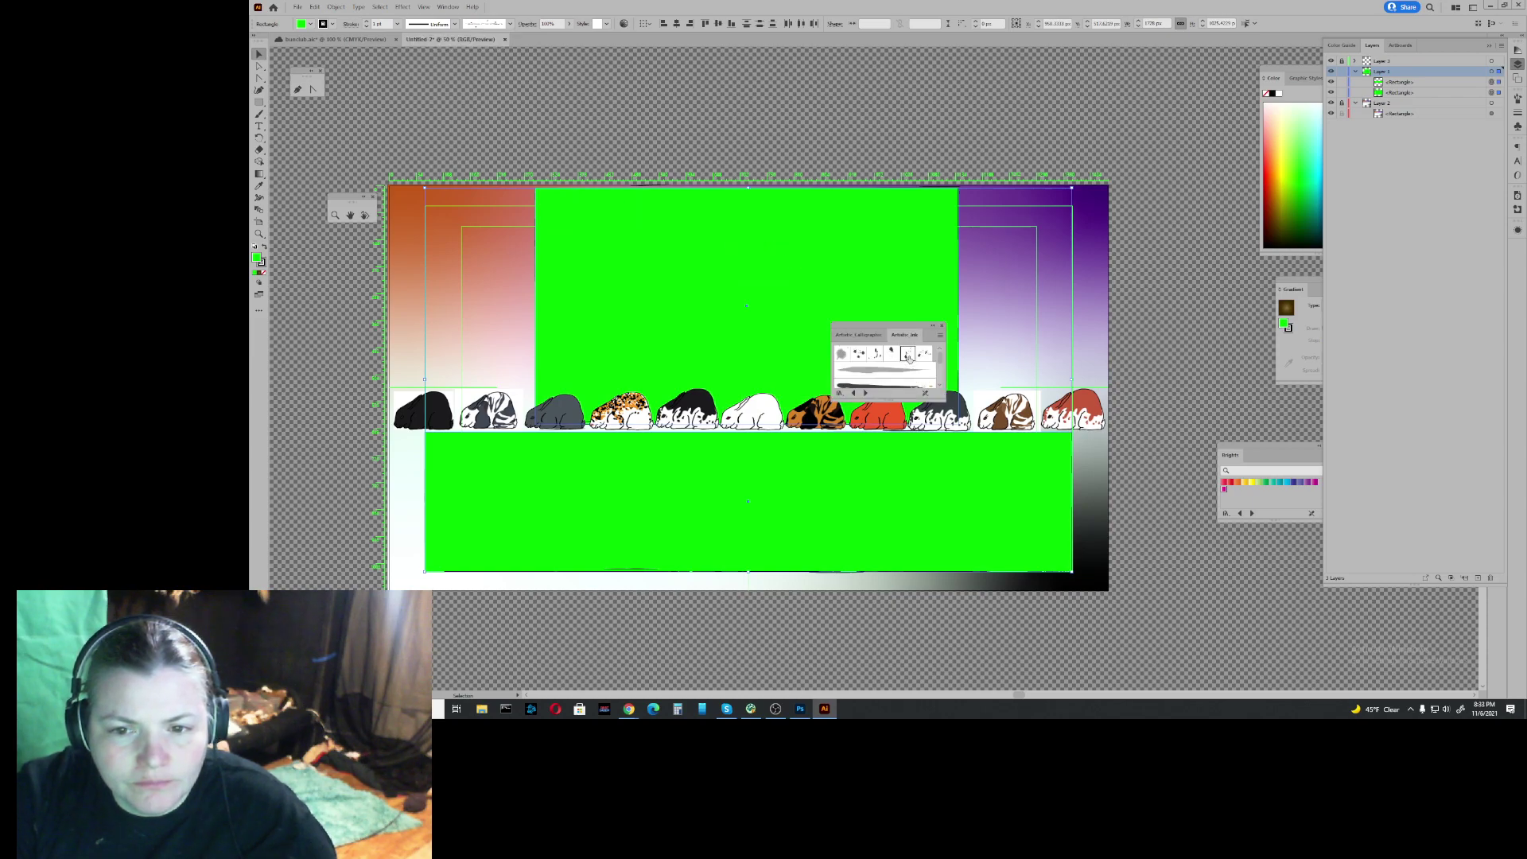
Step: Try several dark, tapered ink stroke brushes from the Artistic_Ink library on the outlines of both green rectangles
scroll(915, 362, down, 3)
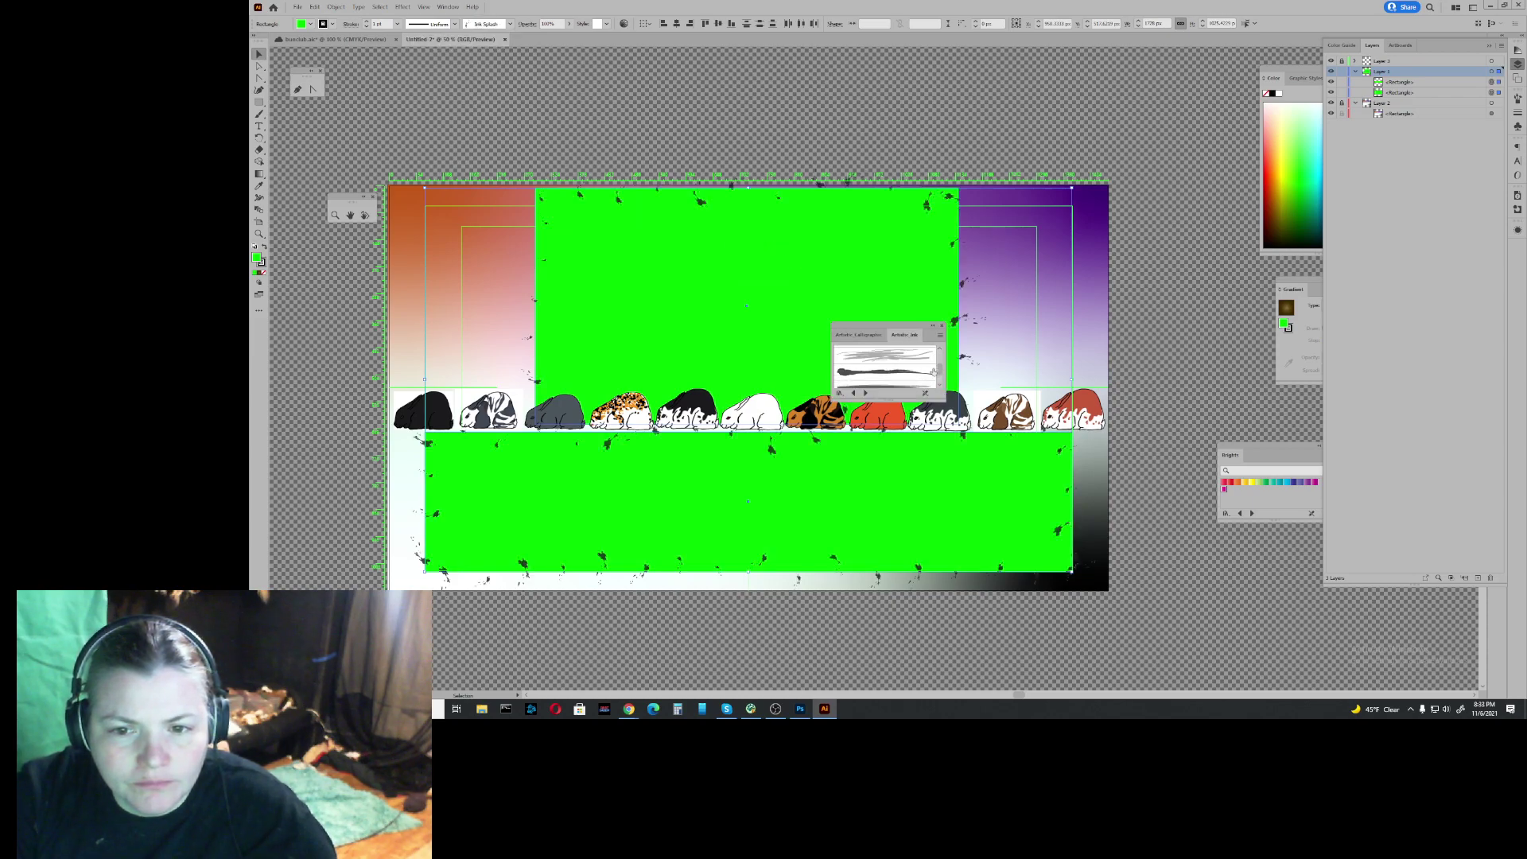
click(916, 367)
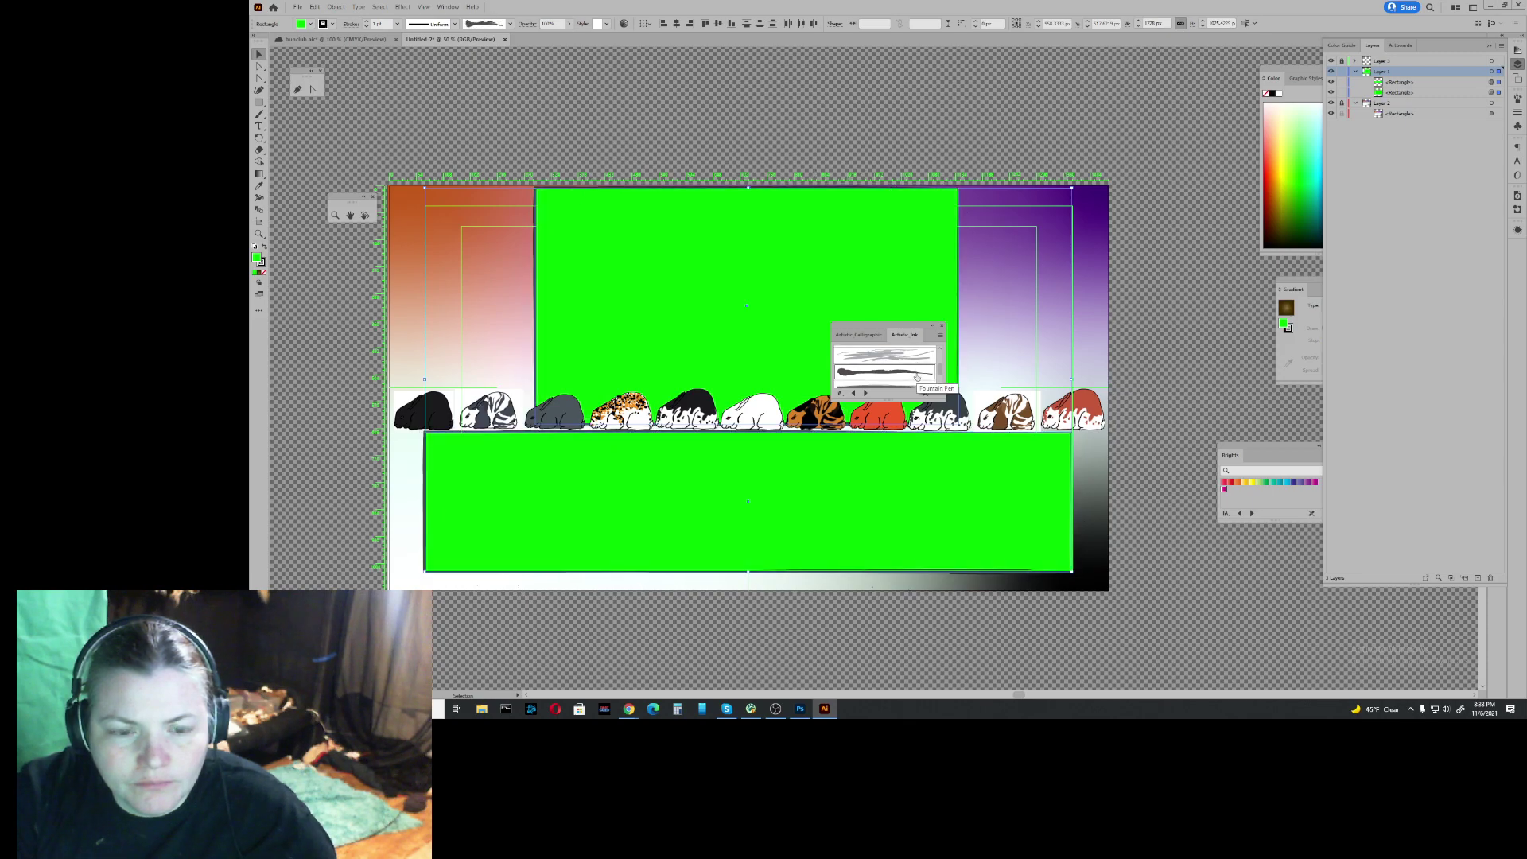
scroll(941, 371, down, 2)
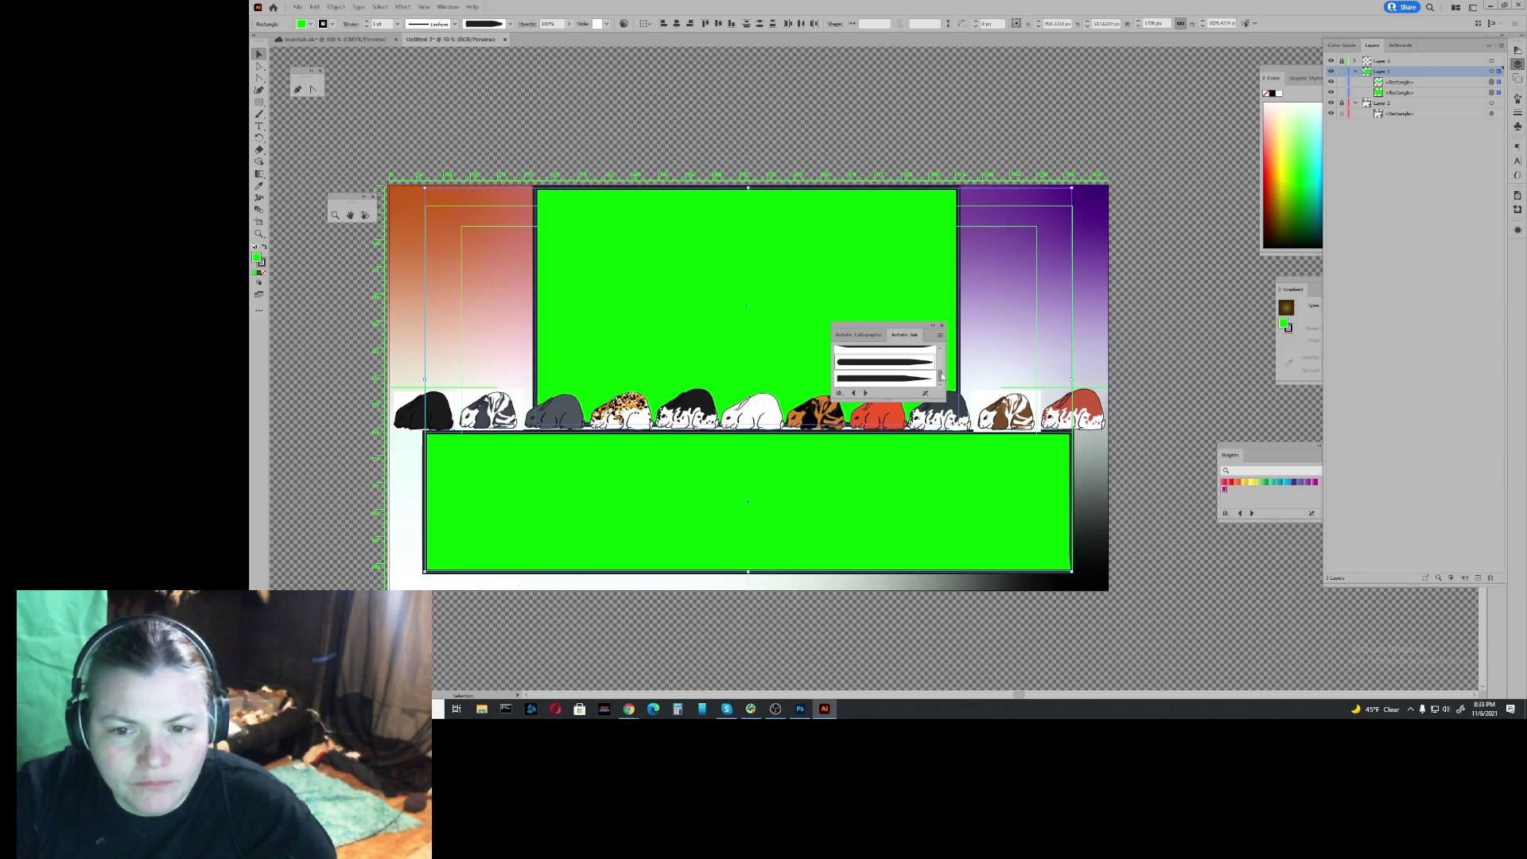
click(935, 374)
scroll(938, 374, down, 1)
click(920, 363)
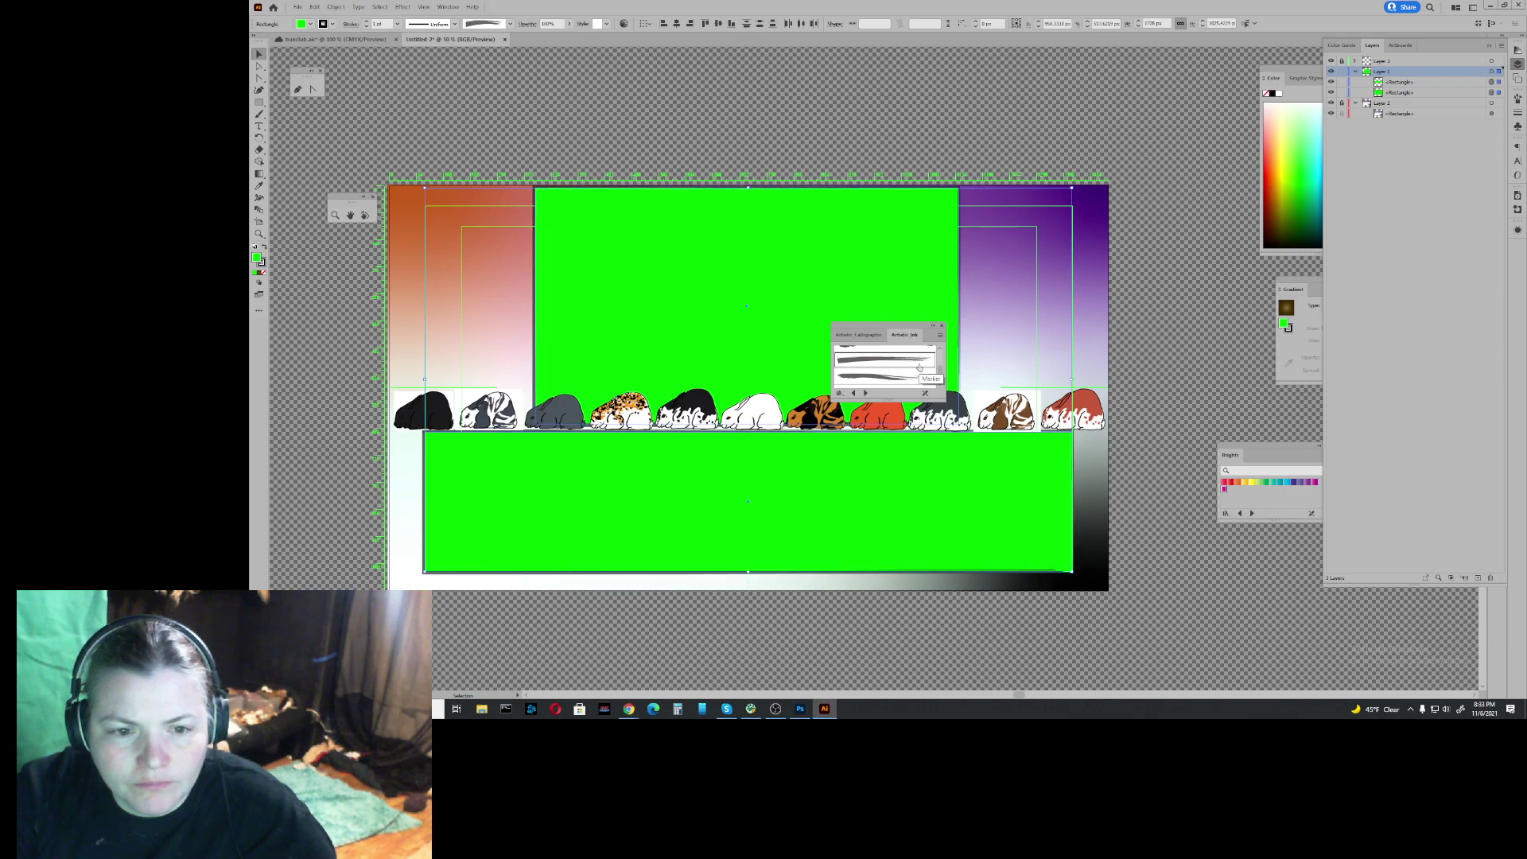
Step: Try a darker ink brush further down the library, and apply the gray, tapering ink brush to both green rectangles' outlines
scroll(920, 368, down, 3)
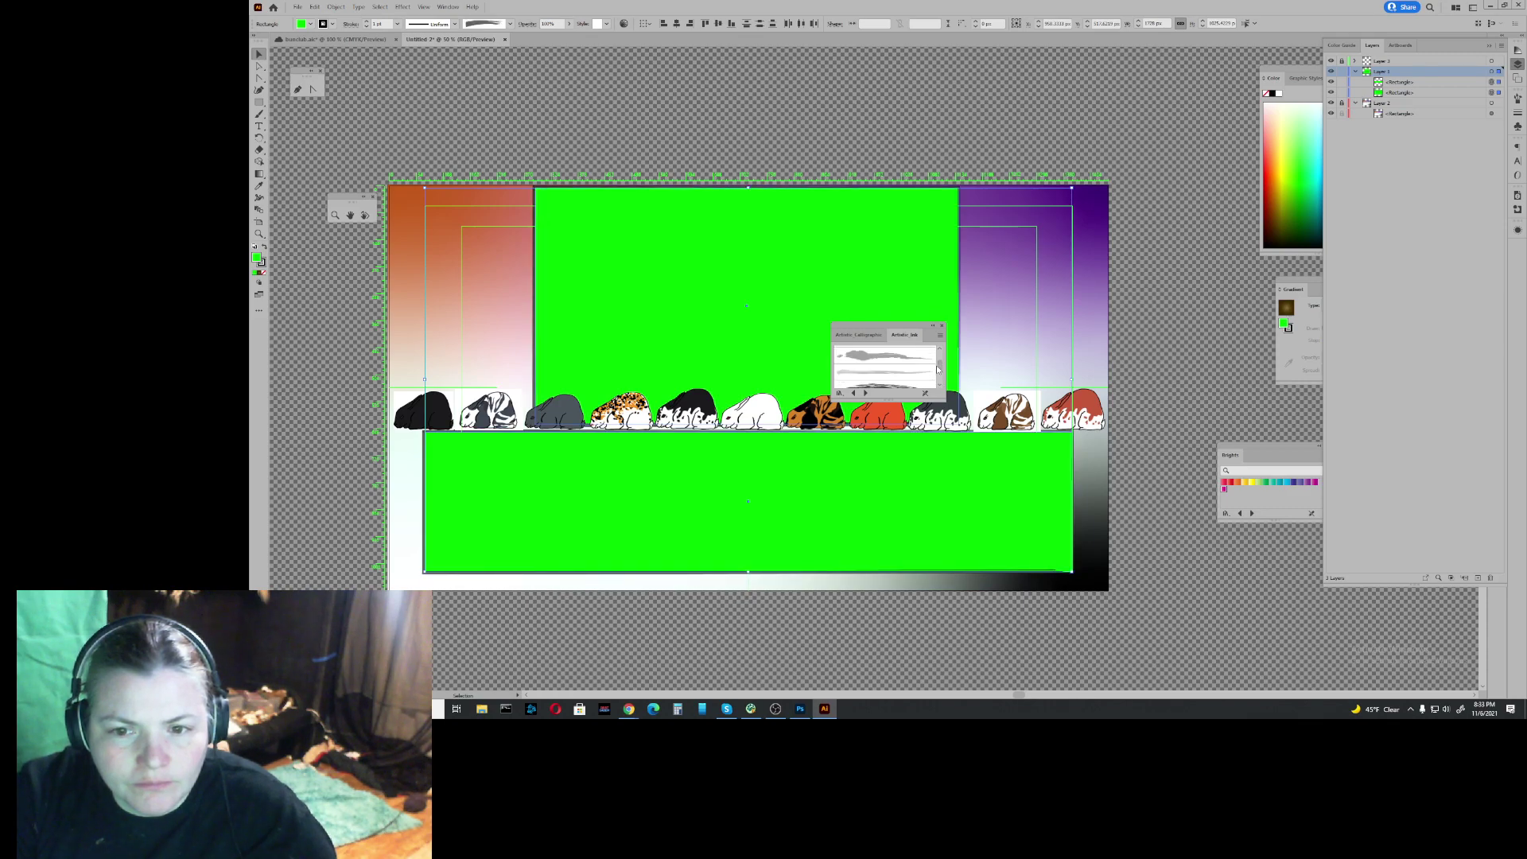
click(913, 385)
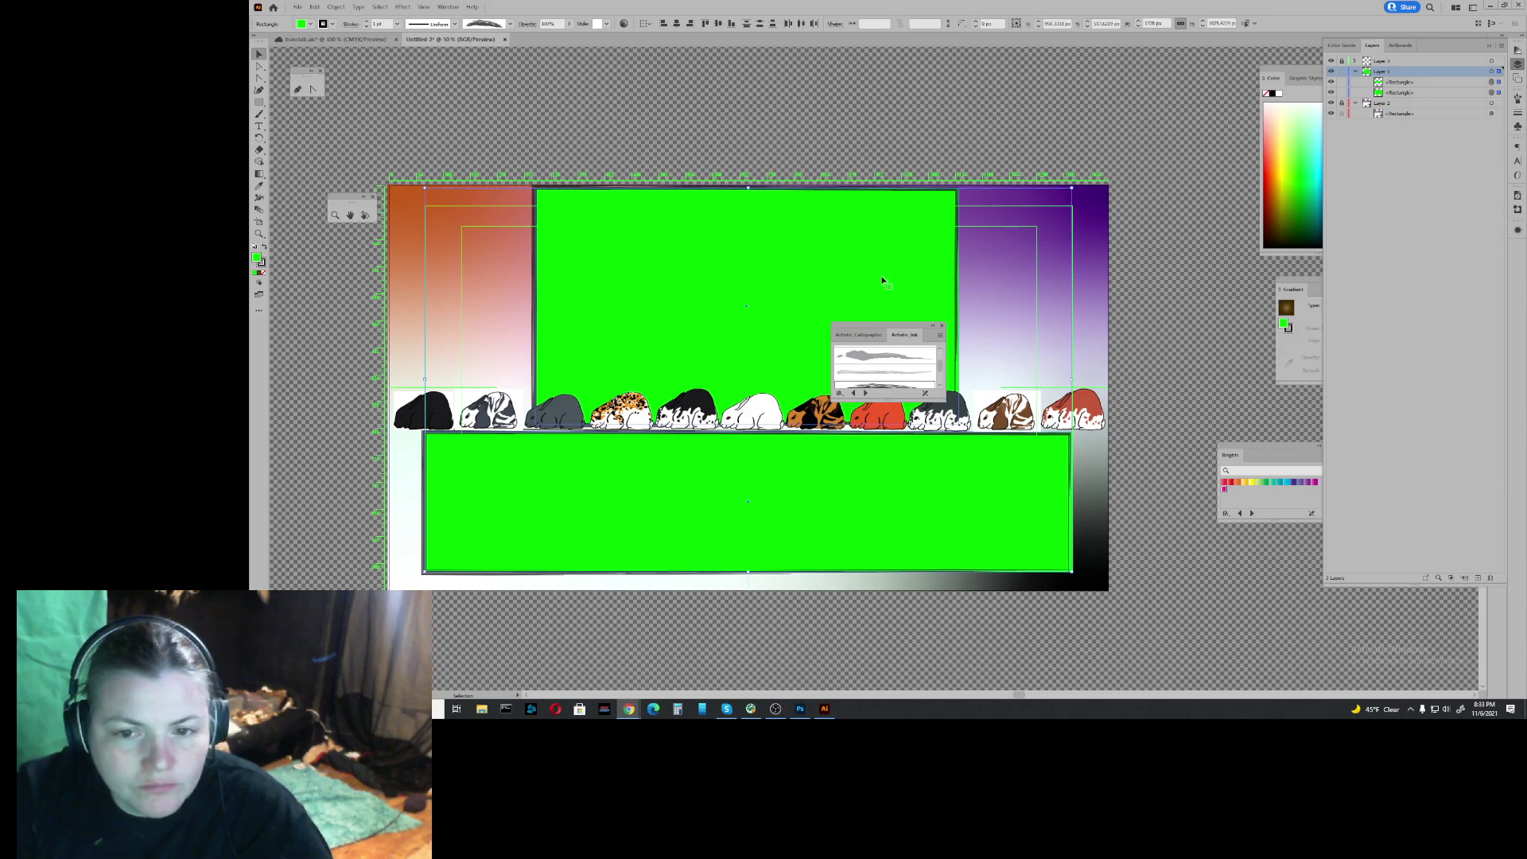
click(882, 362)
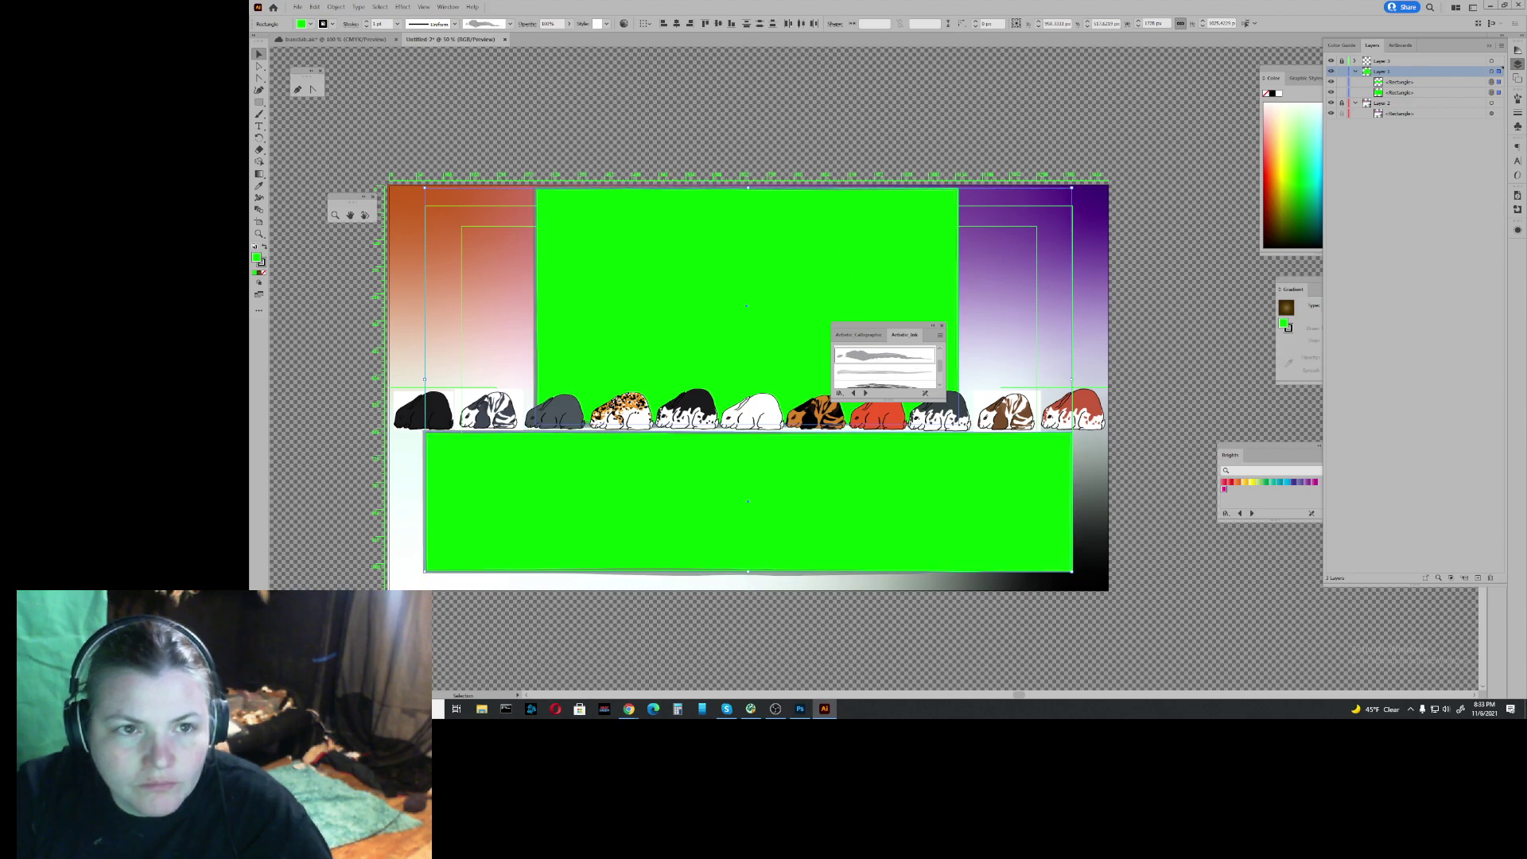
Step: Recolor the outlines of both green rectangles purple and thicken their stroke
click(333, 24)
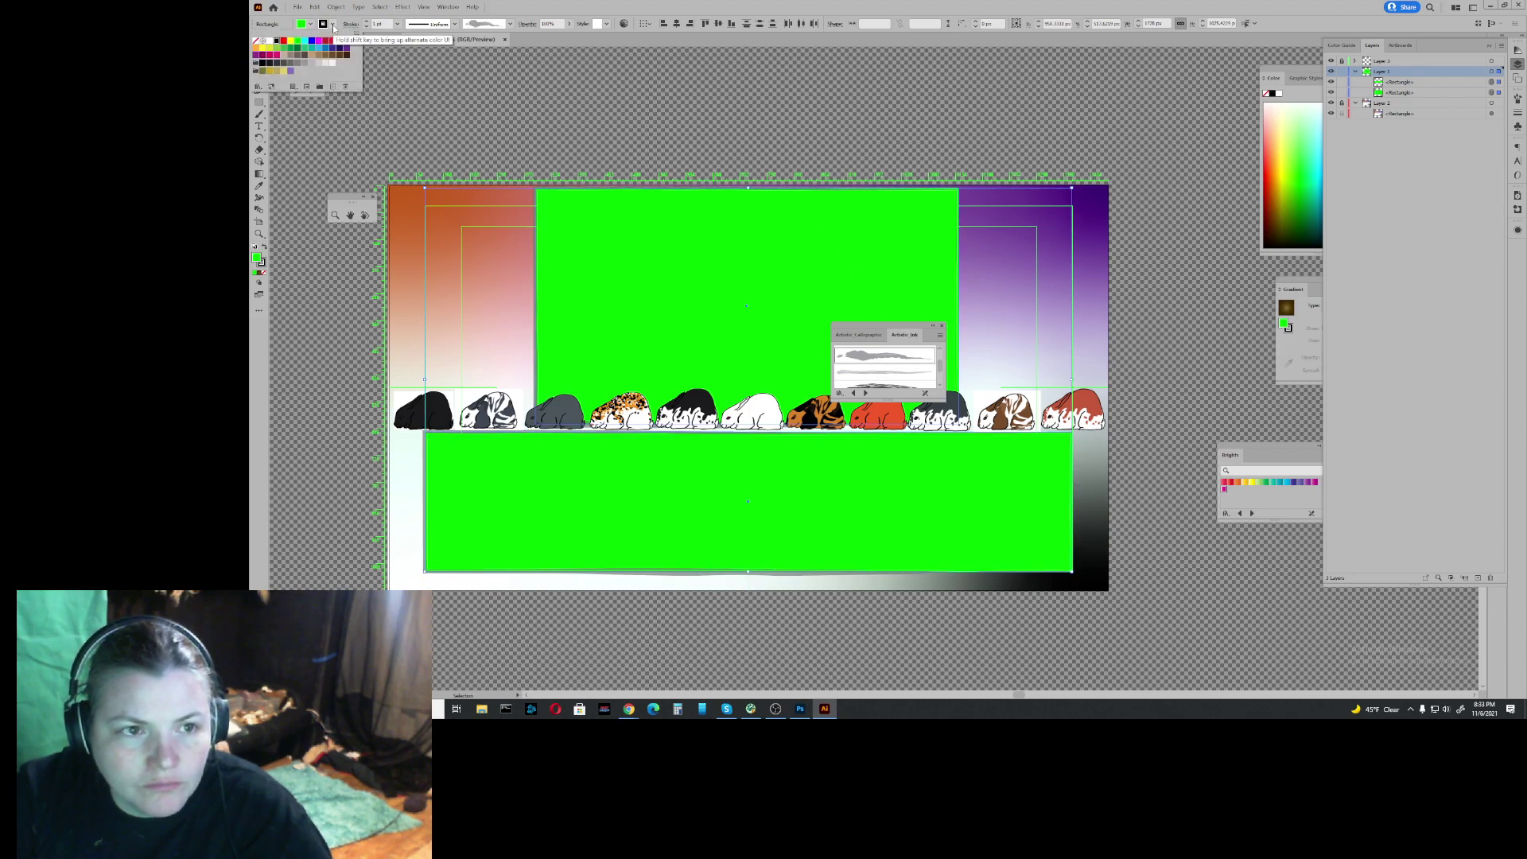
click(346, 49)
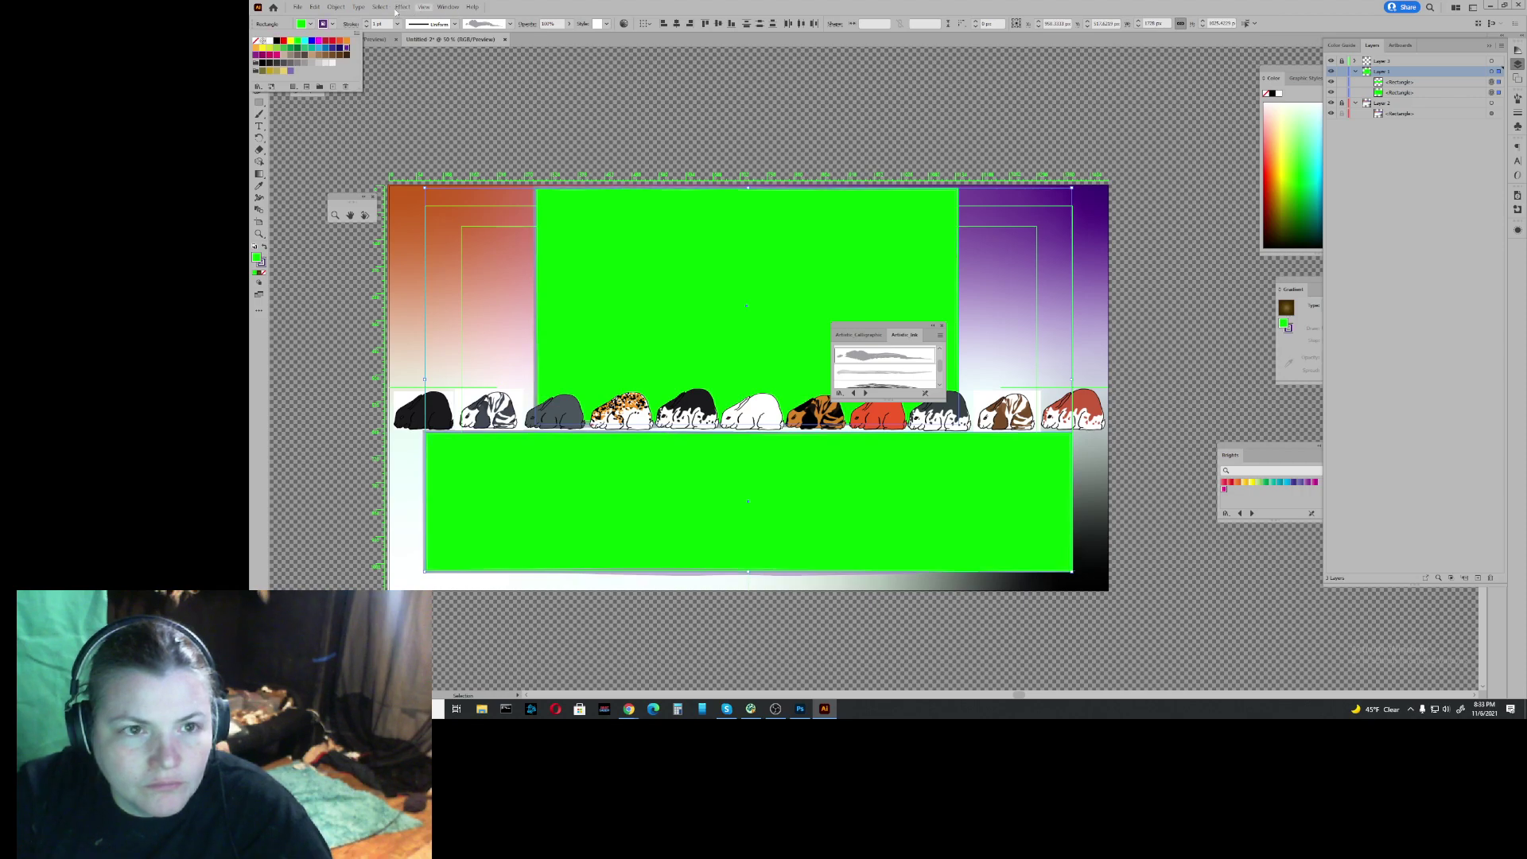
click(368, 22)
click(367, 22)
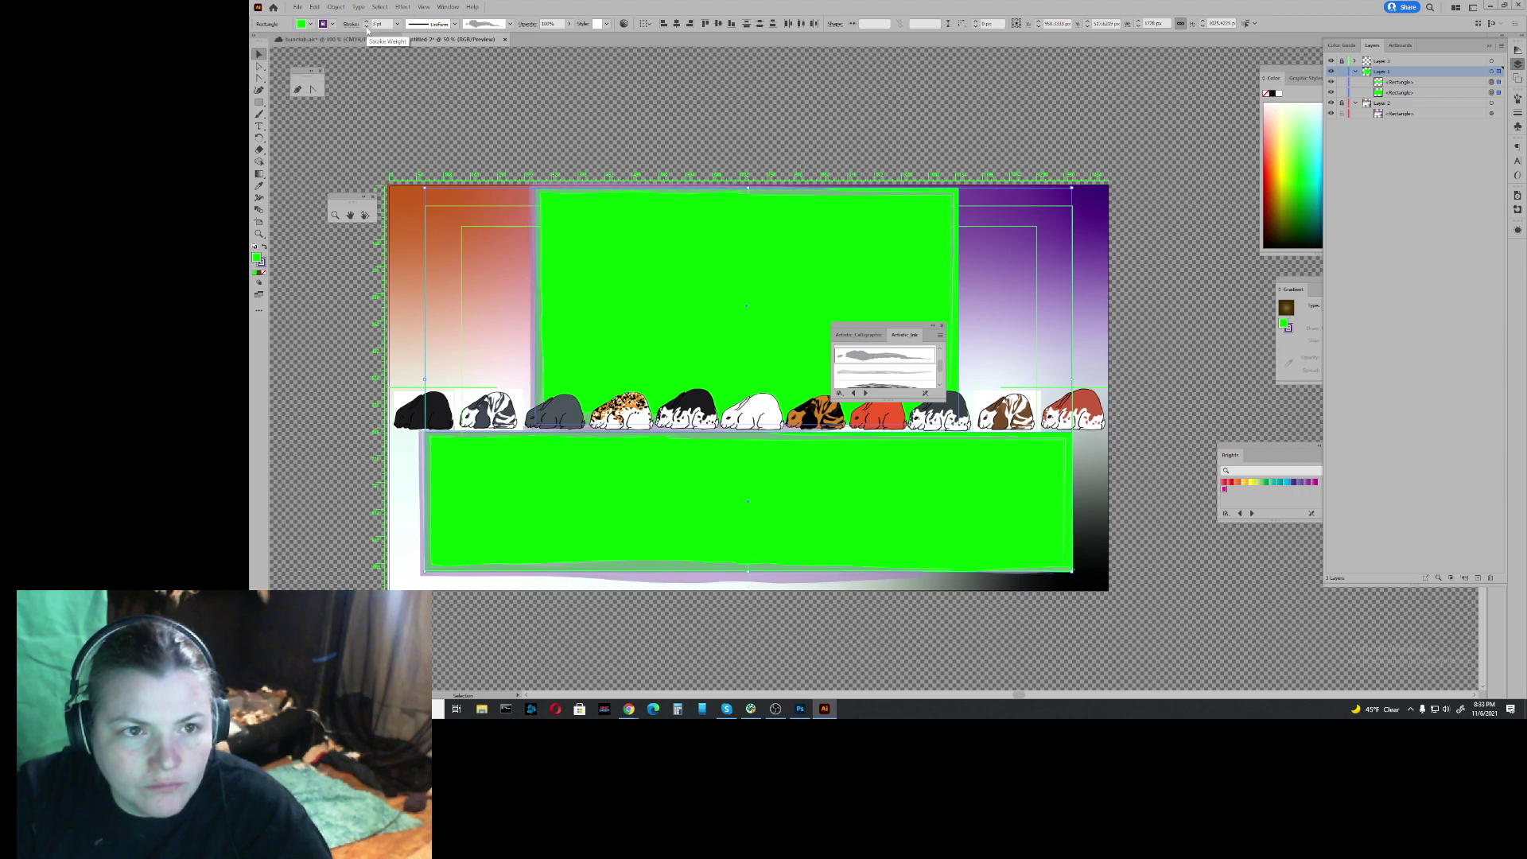
click(367, 26)
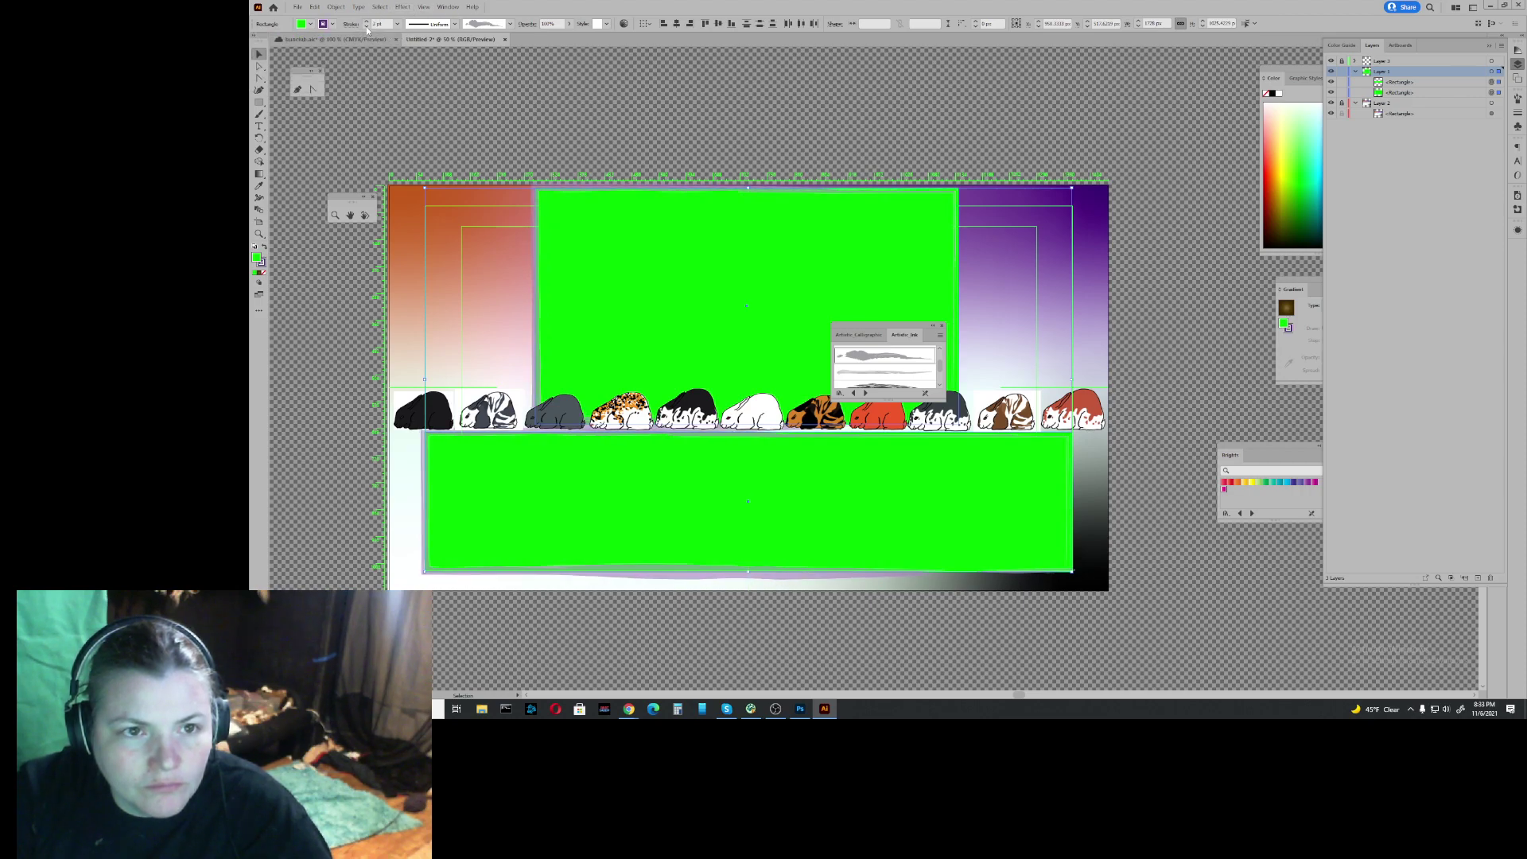
Step: Try two more ink brushes from the Artistic_Ink library on the purple outlines of both green rectangles
click(912, 388)
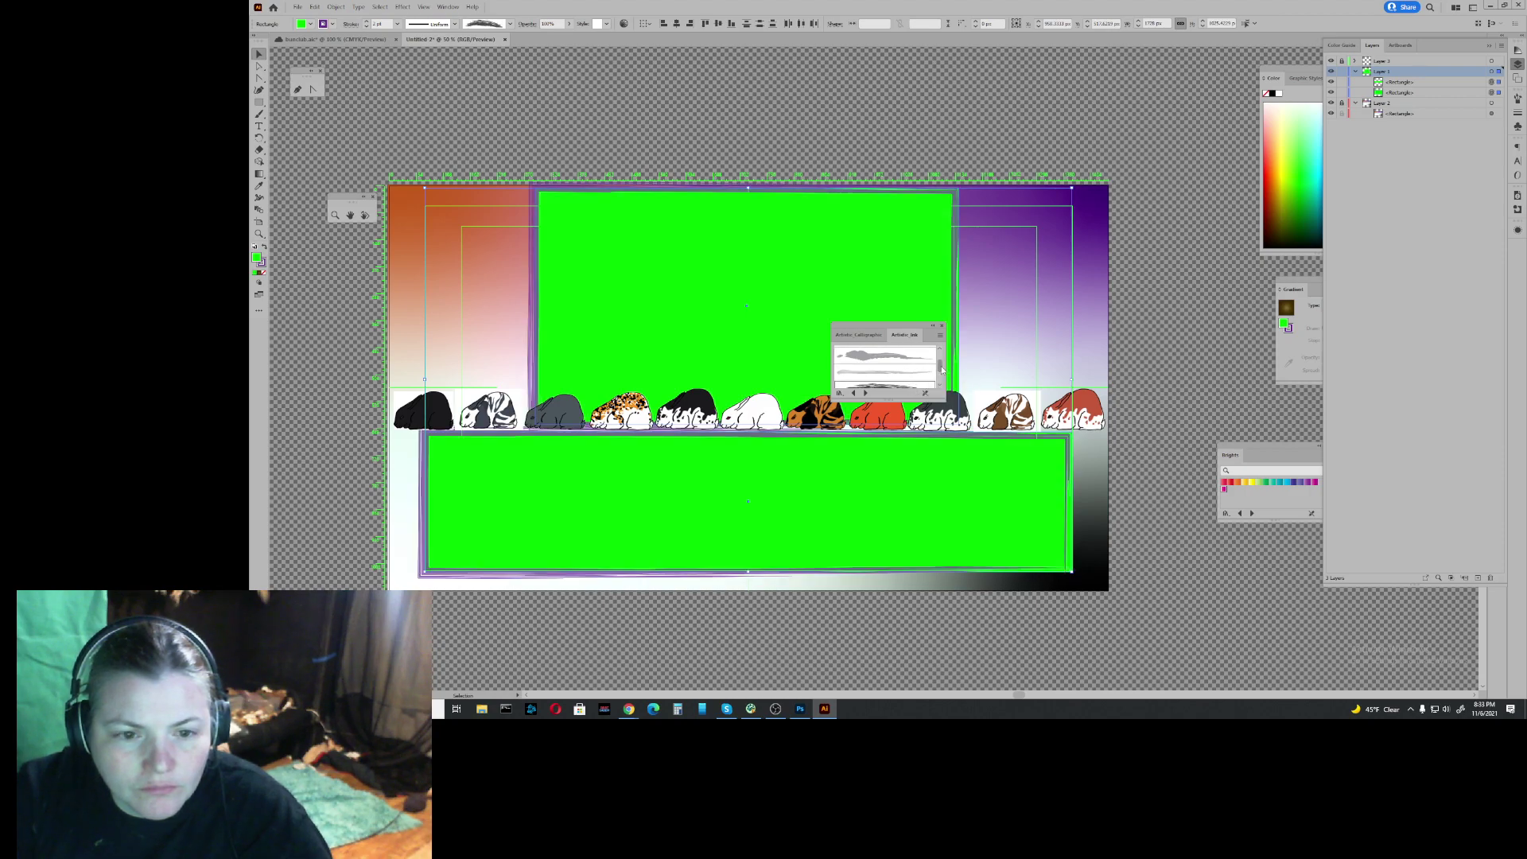
drag(941, 366, 941, 373)
scroll(940, 373, up, 2)
click(885, 351)
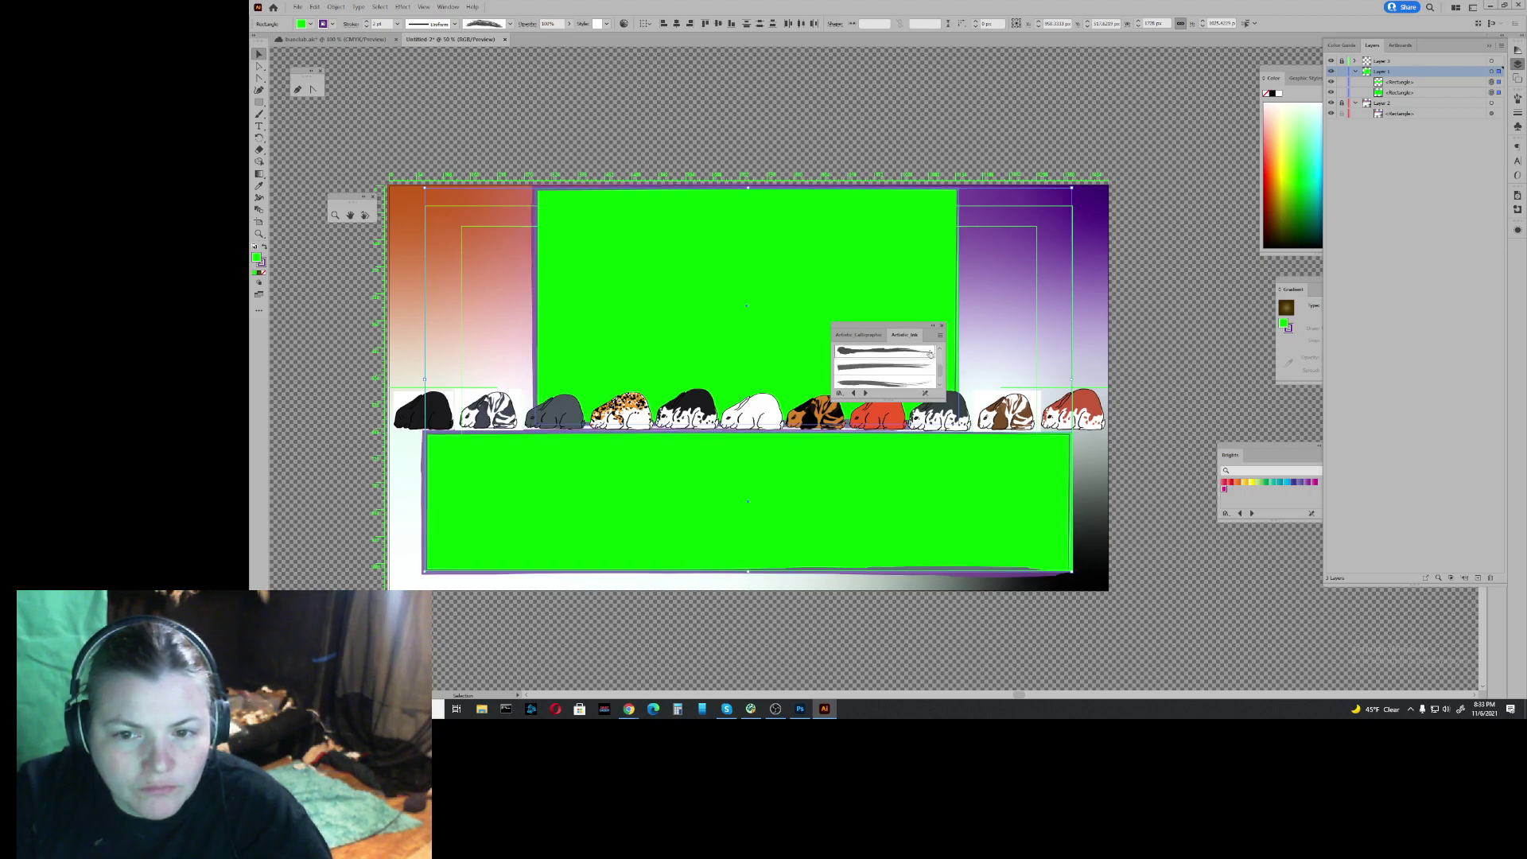
Step: Load the Image Brush Library and move its panel above the artboard, clear of the green rectangles
click(510, 23)
click(510, 33)
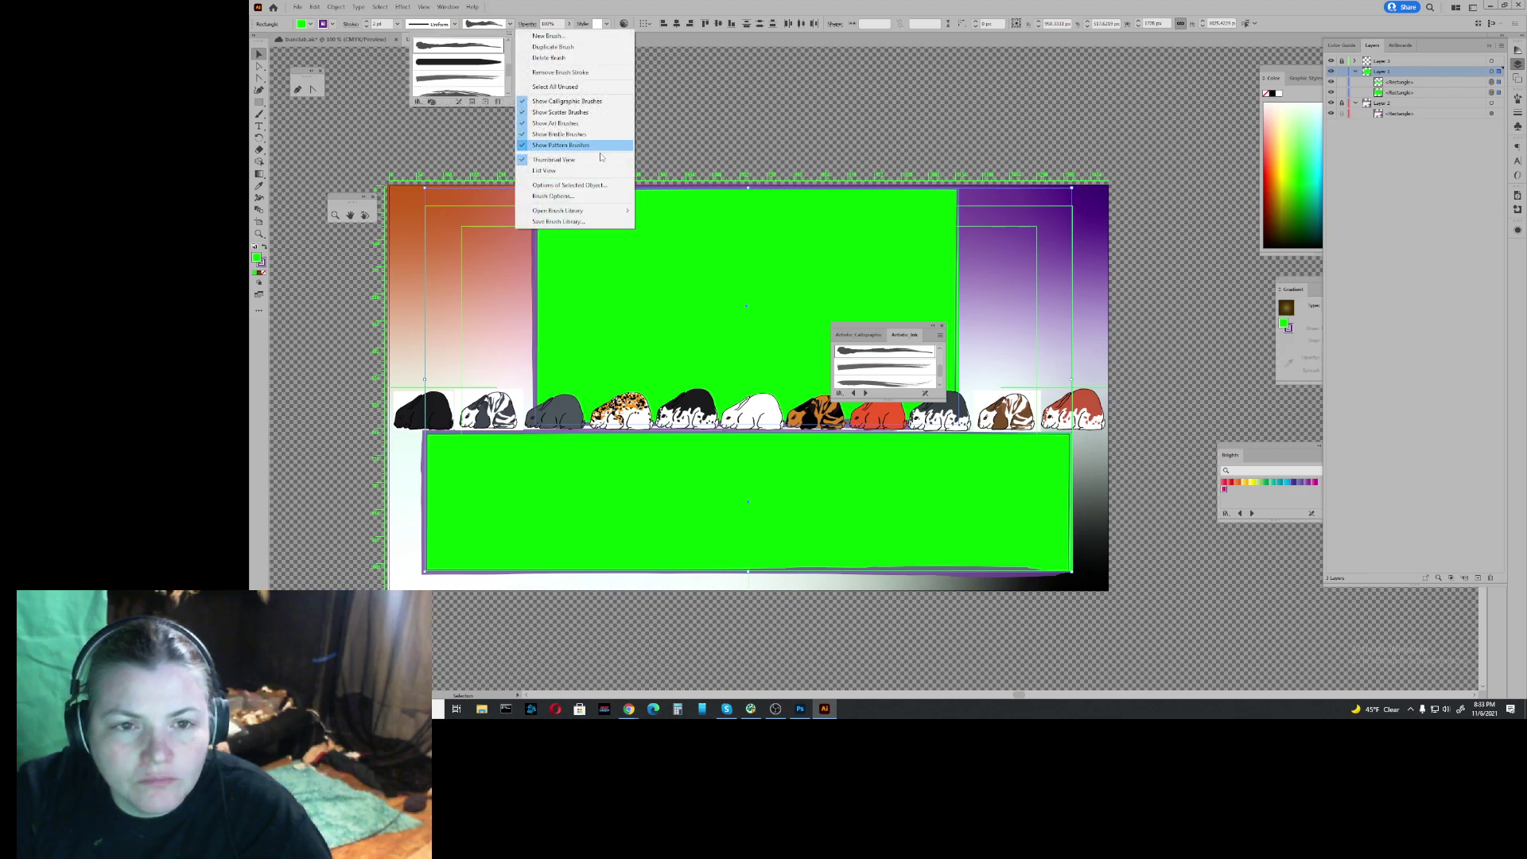
mouse_move(591, 213)
mouse_move(685, 266)
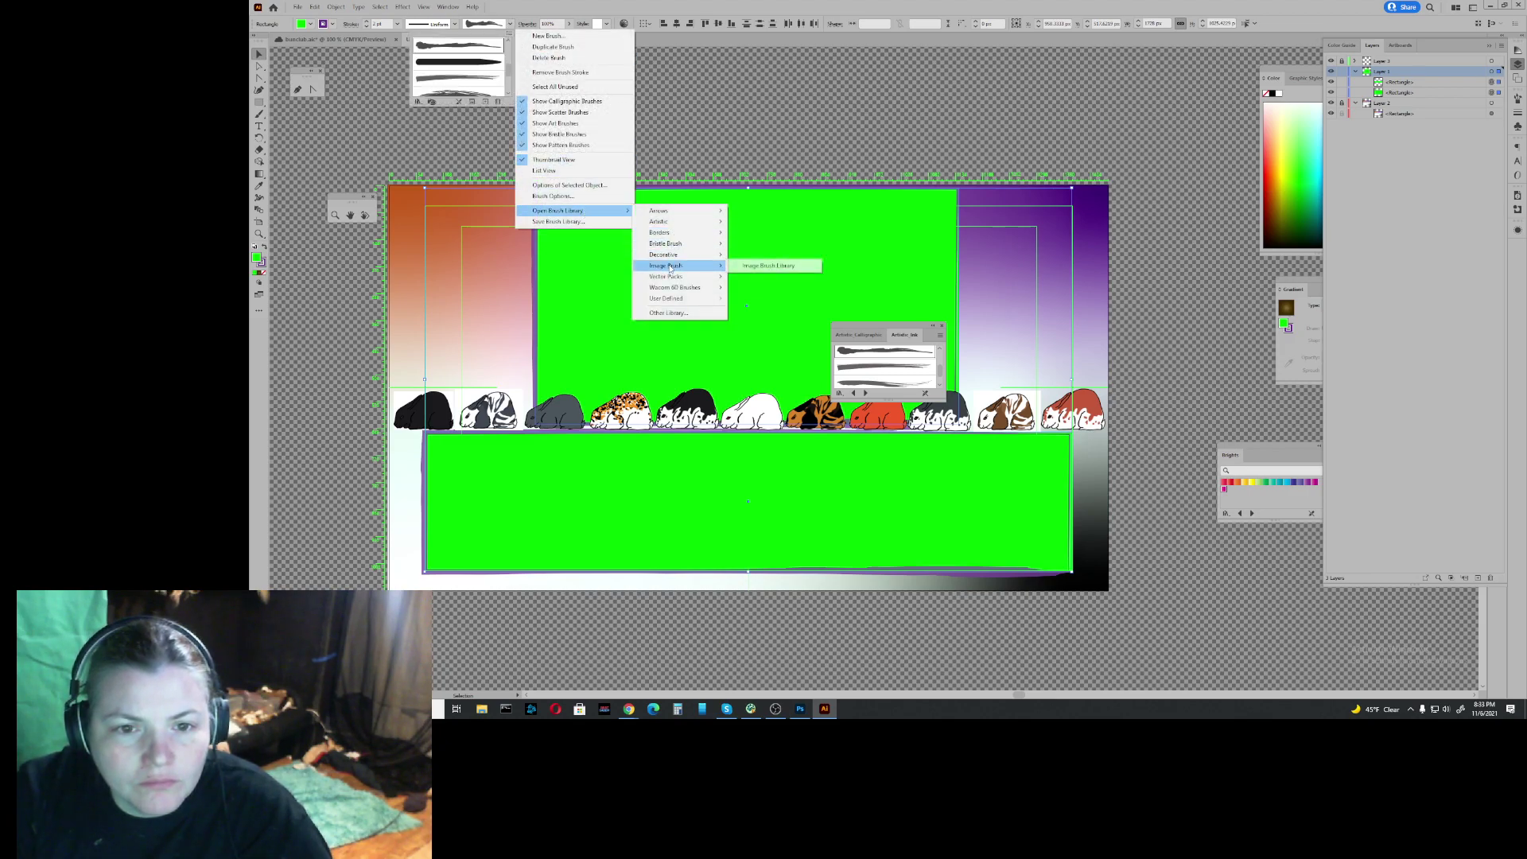
click(764, 268)
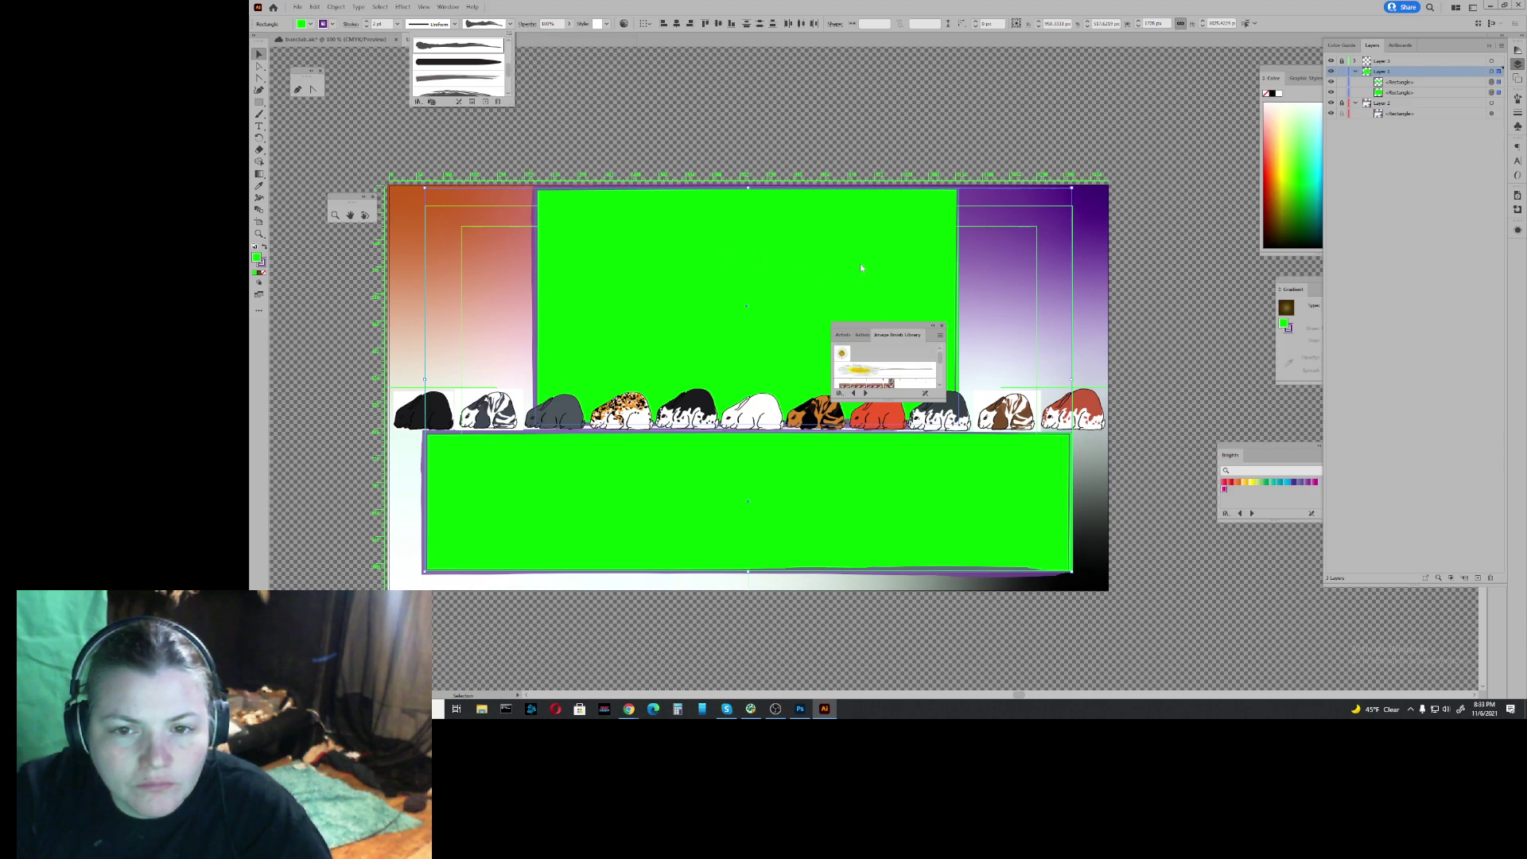
click(867, 326)
mouse_move(914, 326)
mouse_down()
mouse_move(1018, 140)
mouse_move(1022, 80)
mouse_up()
Step: Try the daisy art brush and the Daisy_Scatter brush from the Image Brush Library on both green rectangles' outlines
click(1022, 128)
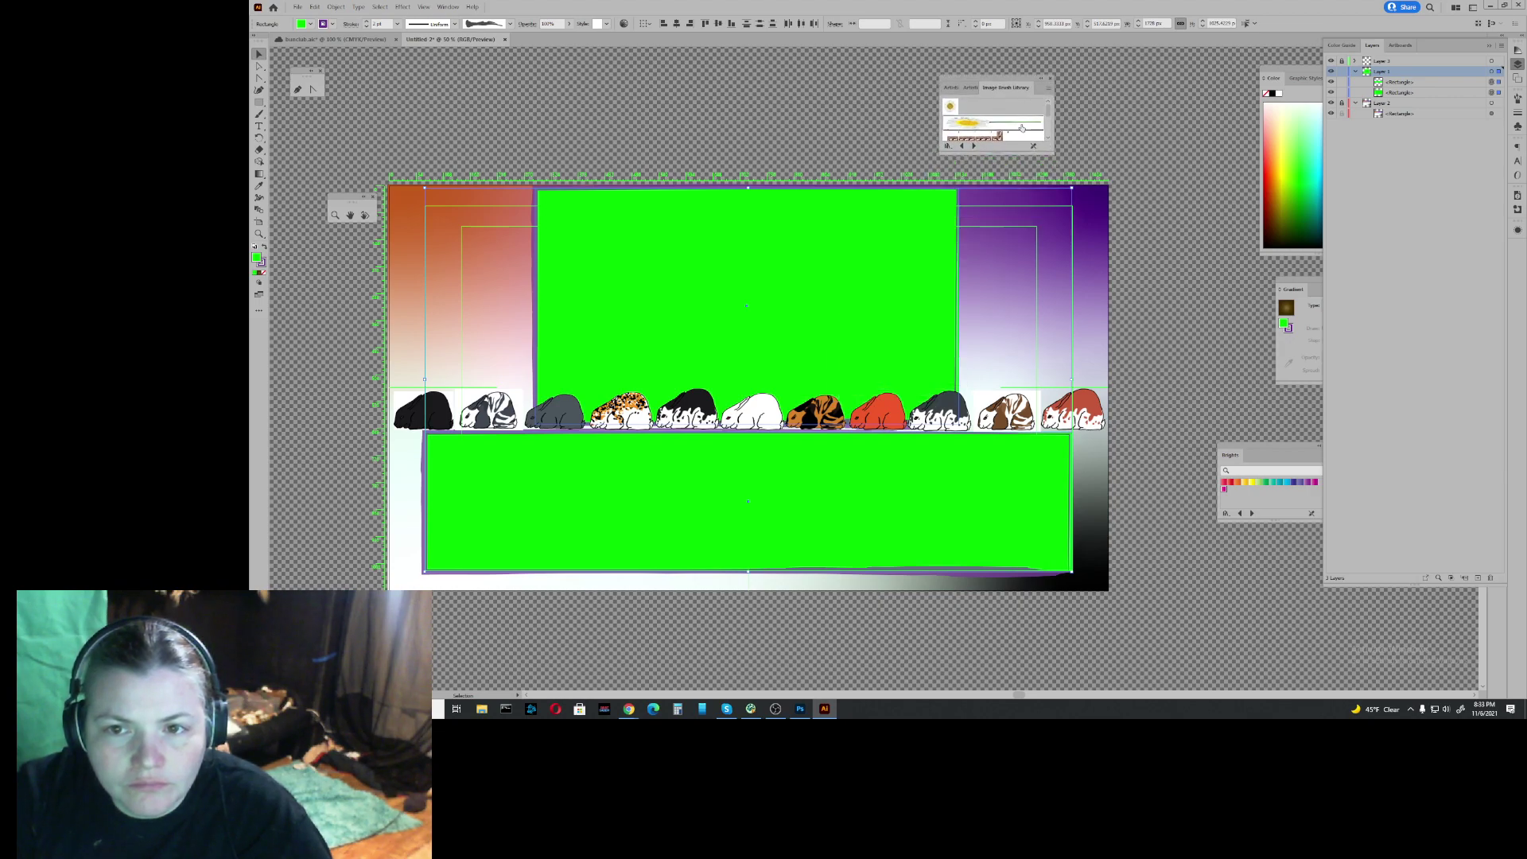
click(980, 129)
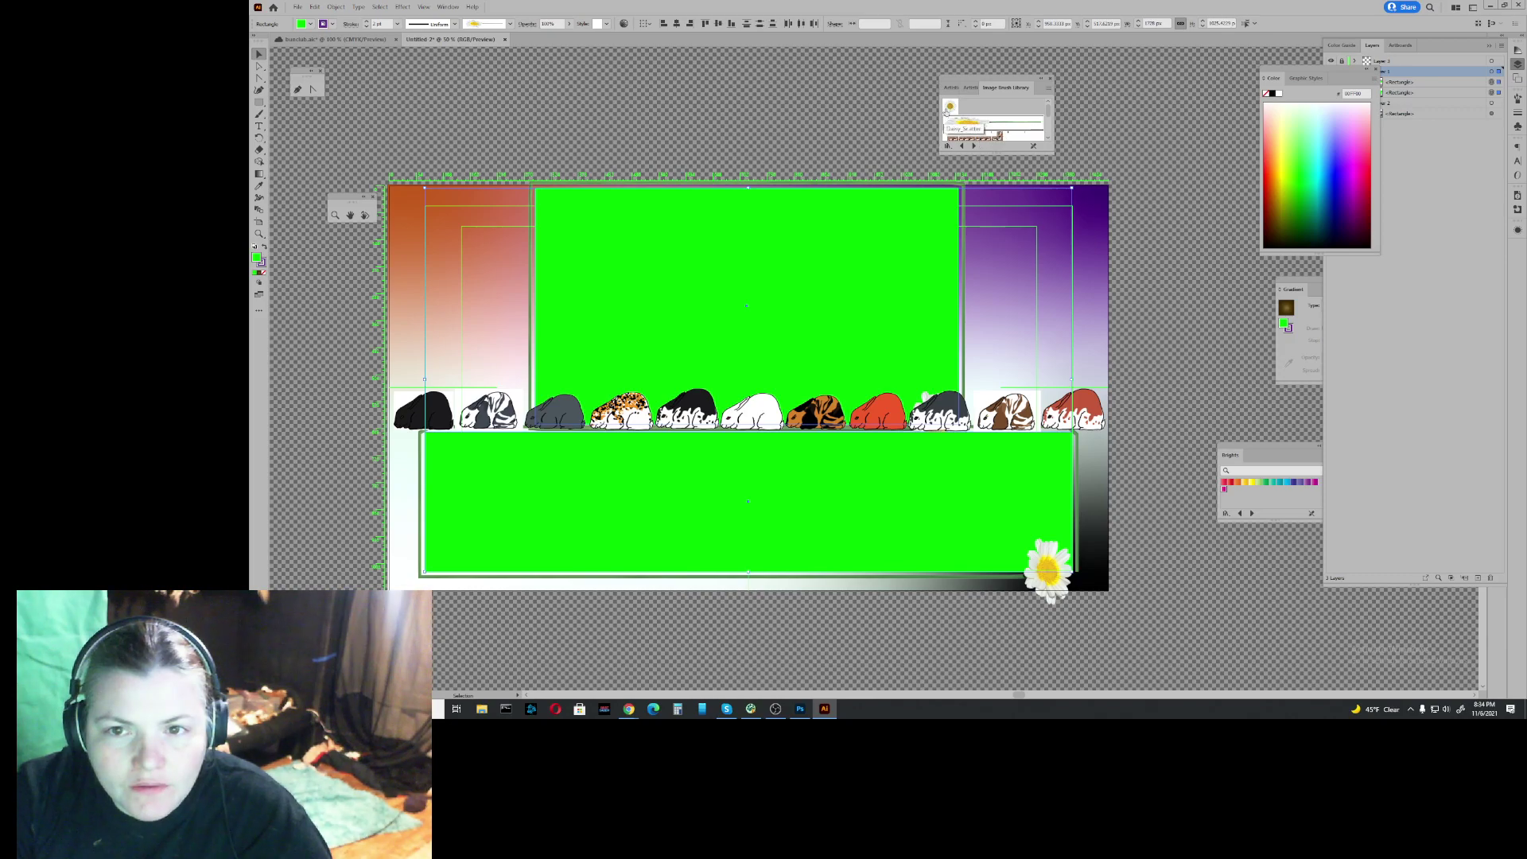
click(948, 108)
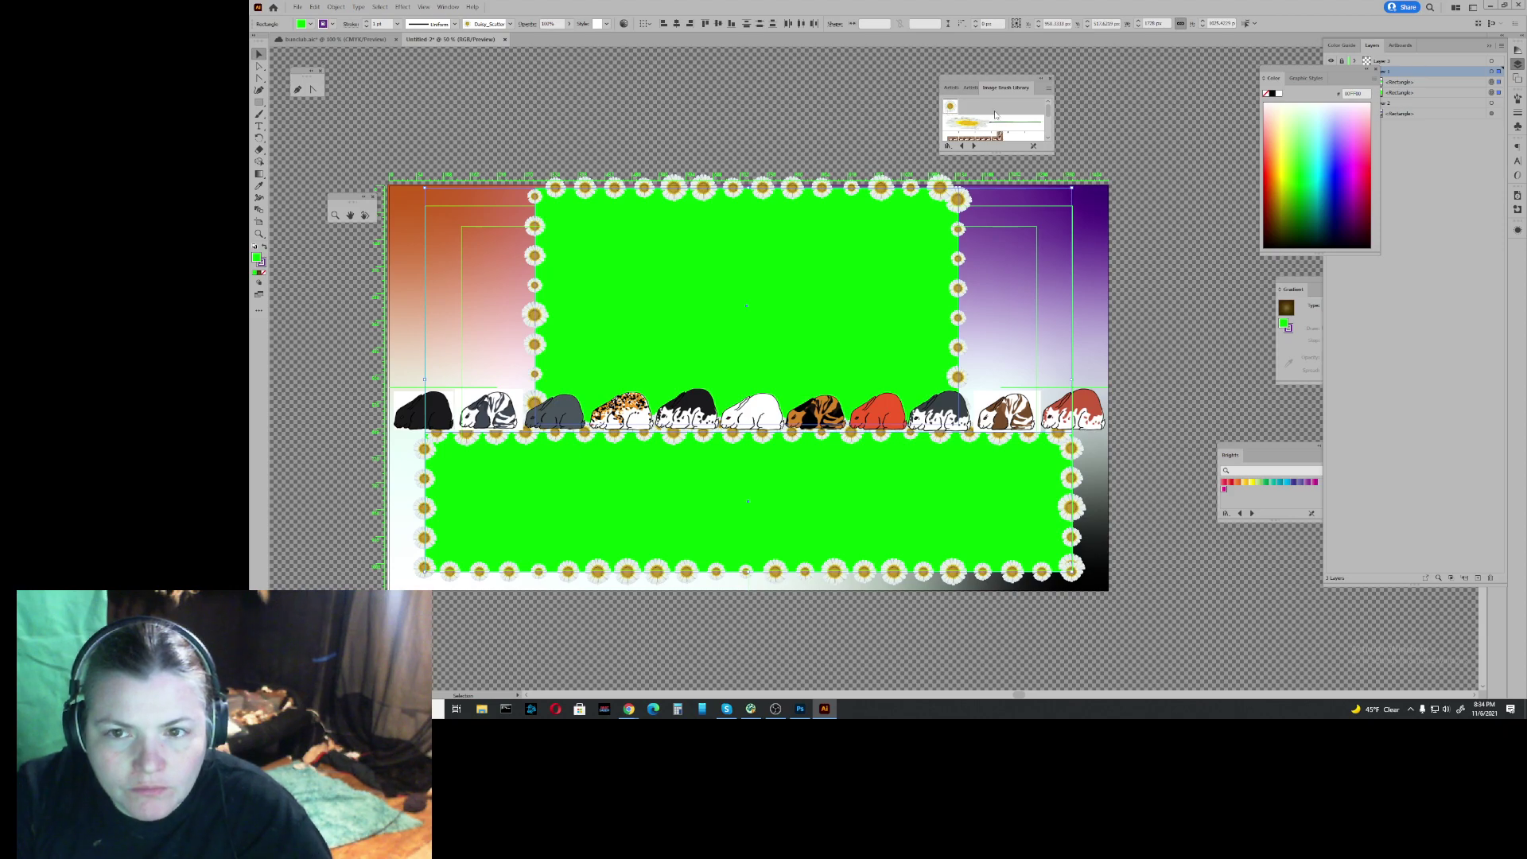
Step: Try larger and smaller stroke weights on the daisy outlines and set the weight to 0.75 pt
click(366, 26)
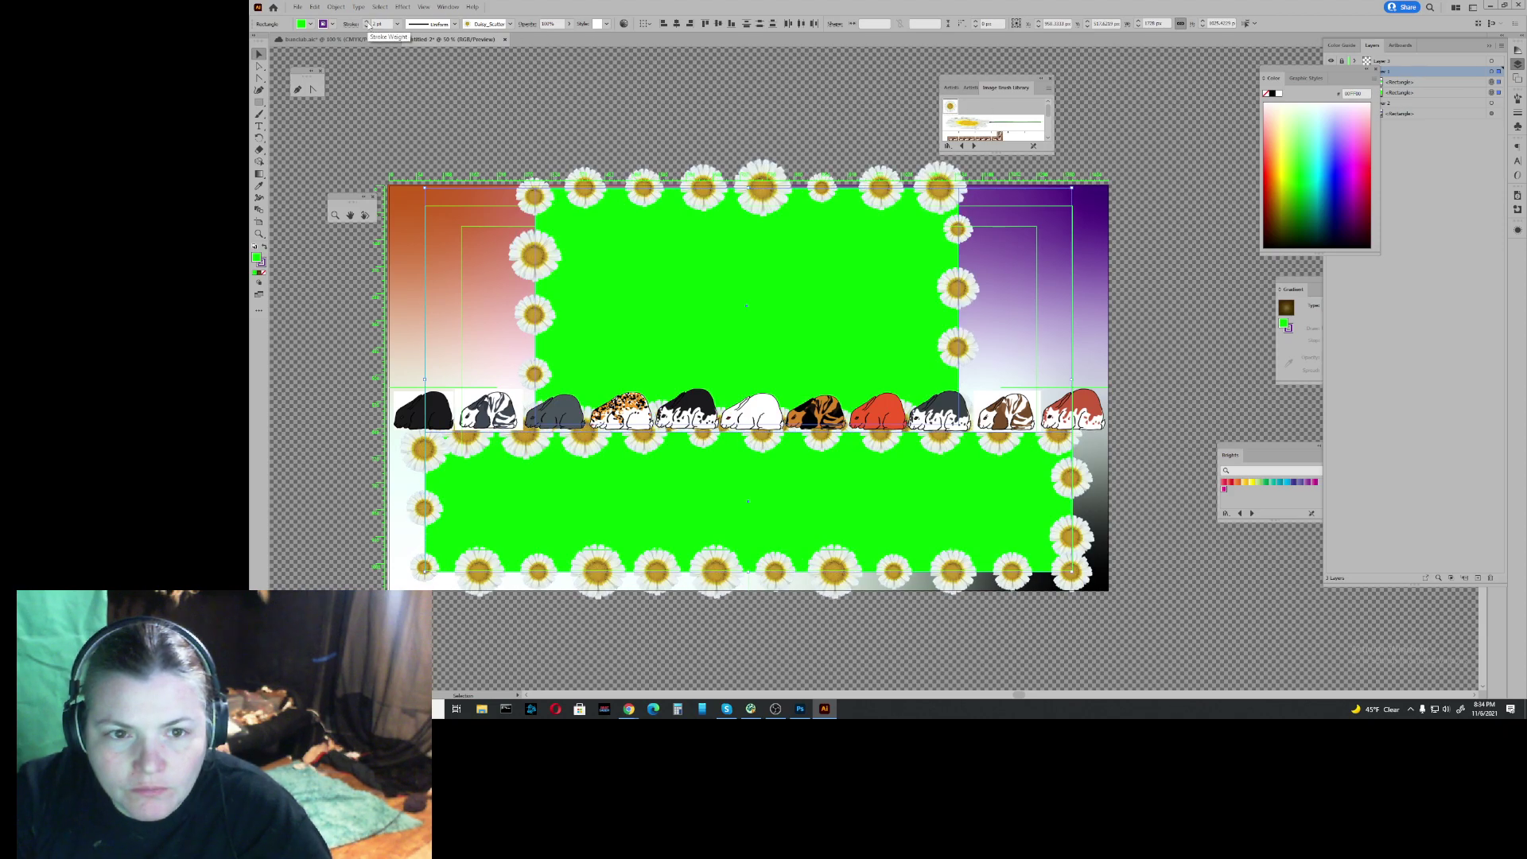
click(367, 26)
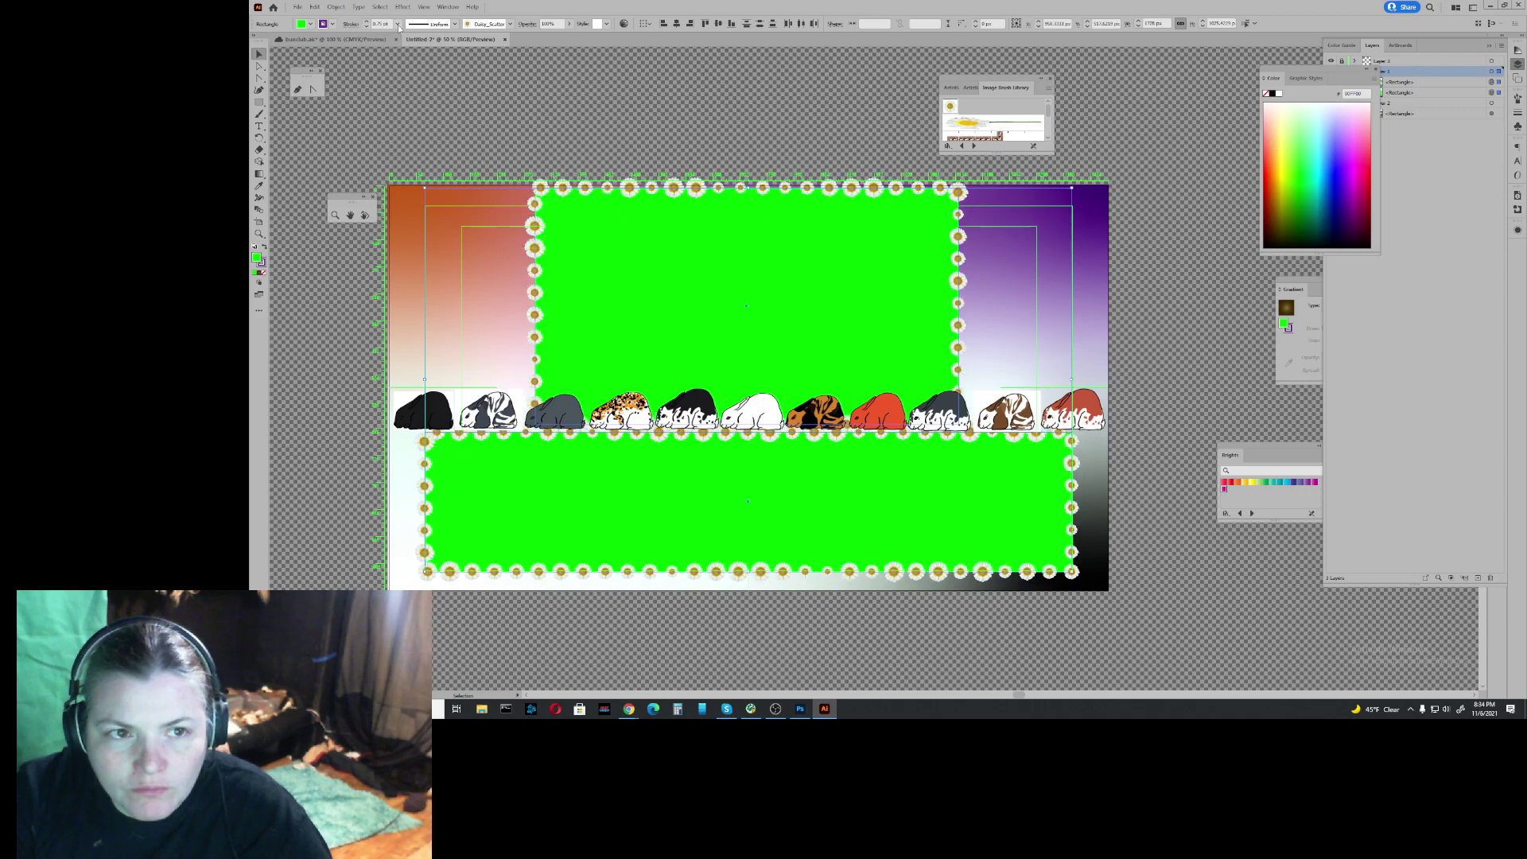
click(397, 24)
click(407, 38)
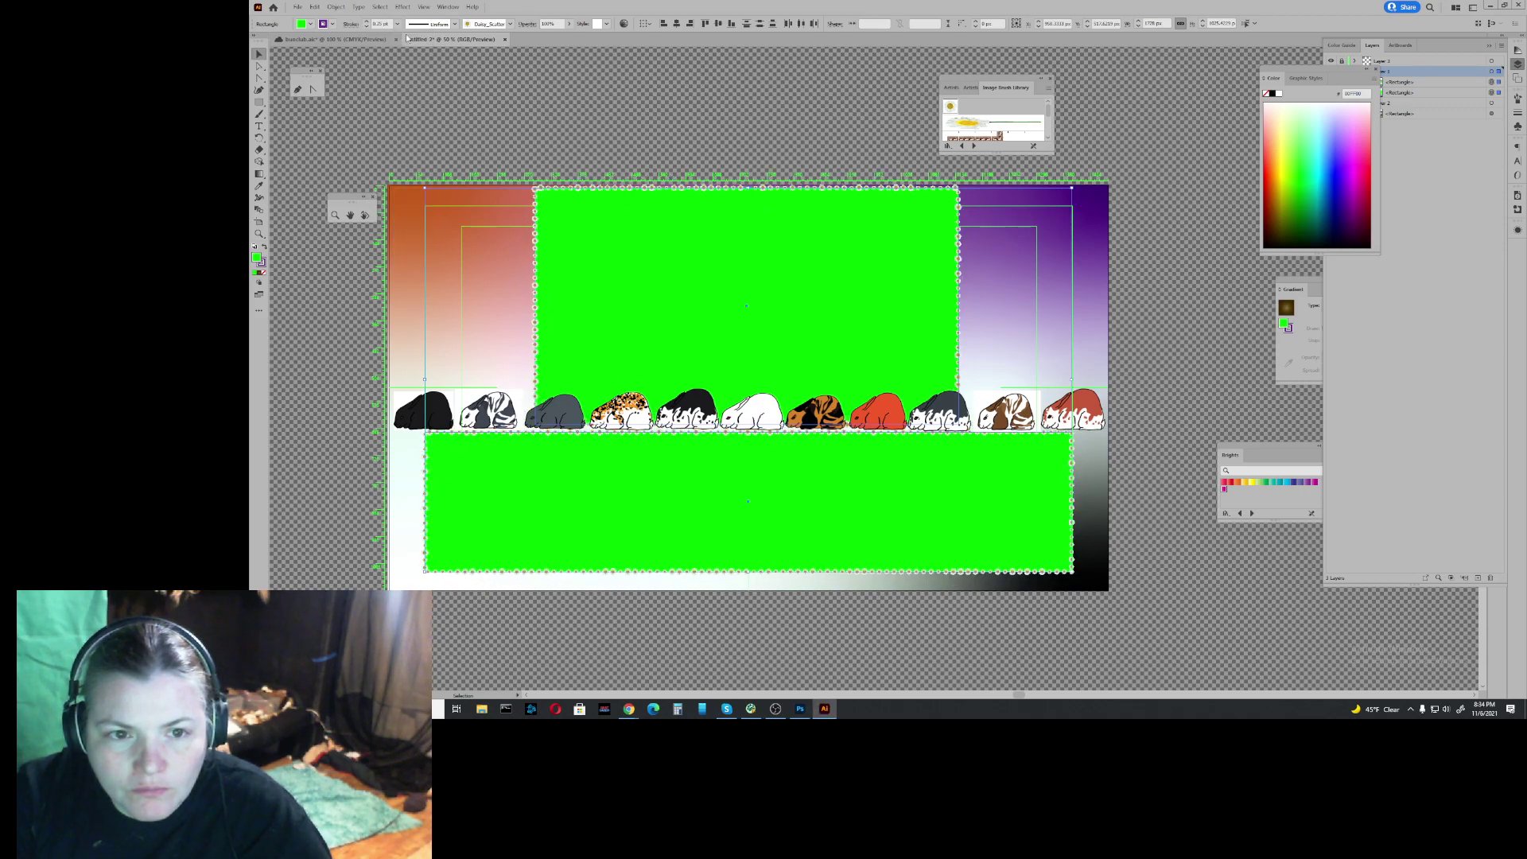
click(365, 23)
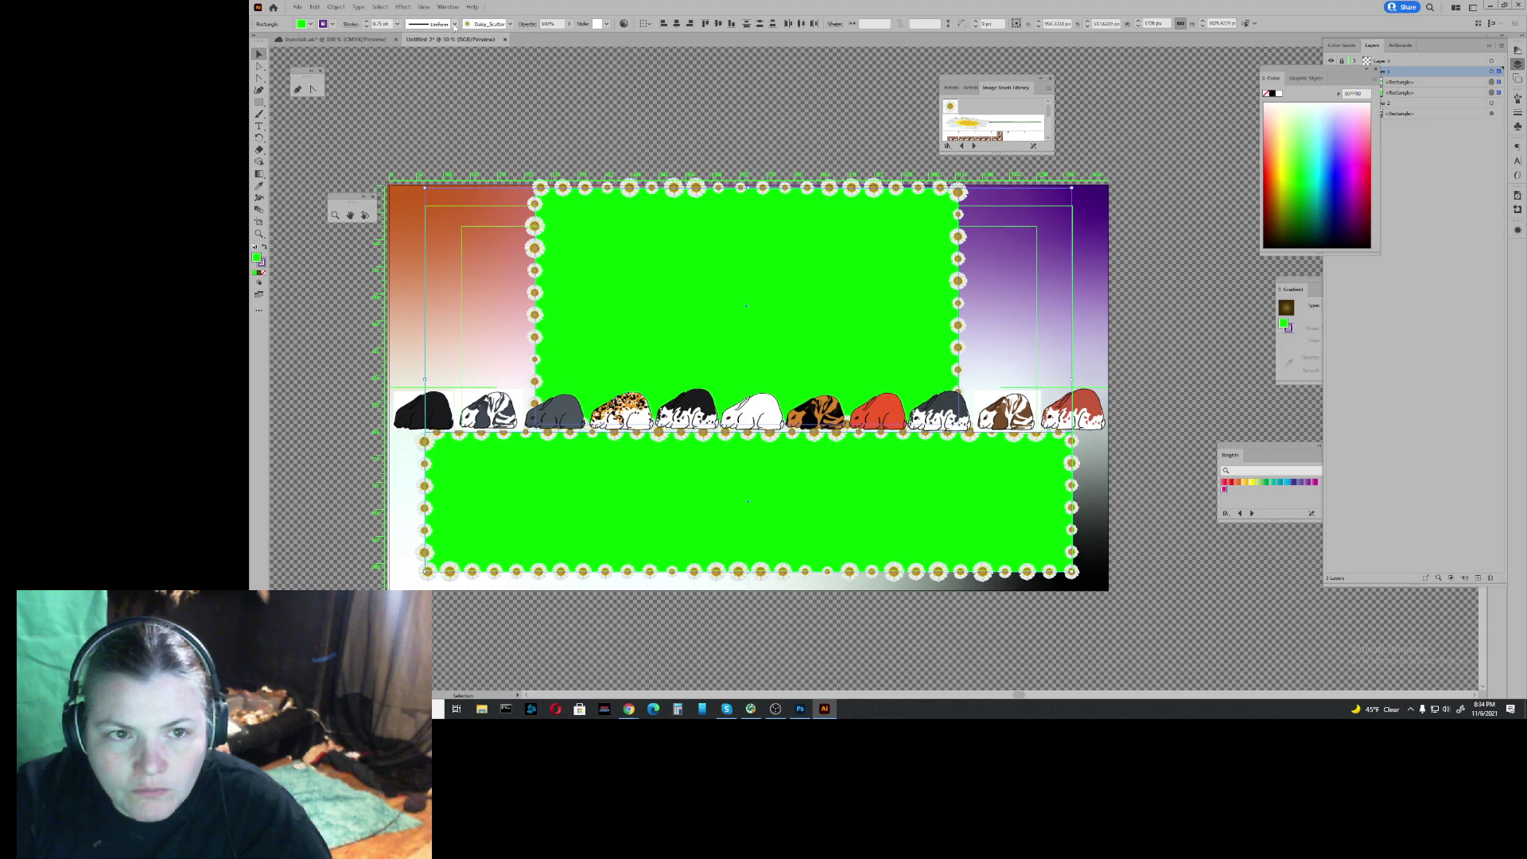
Step: Reapply the Daisy_Scatter brush several times to vary the daisy sizes around both green rectangles
click(1048, 89)
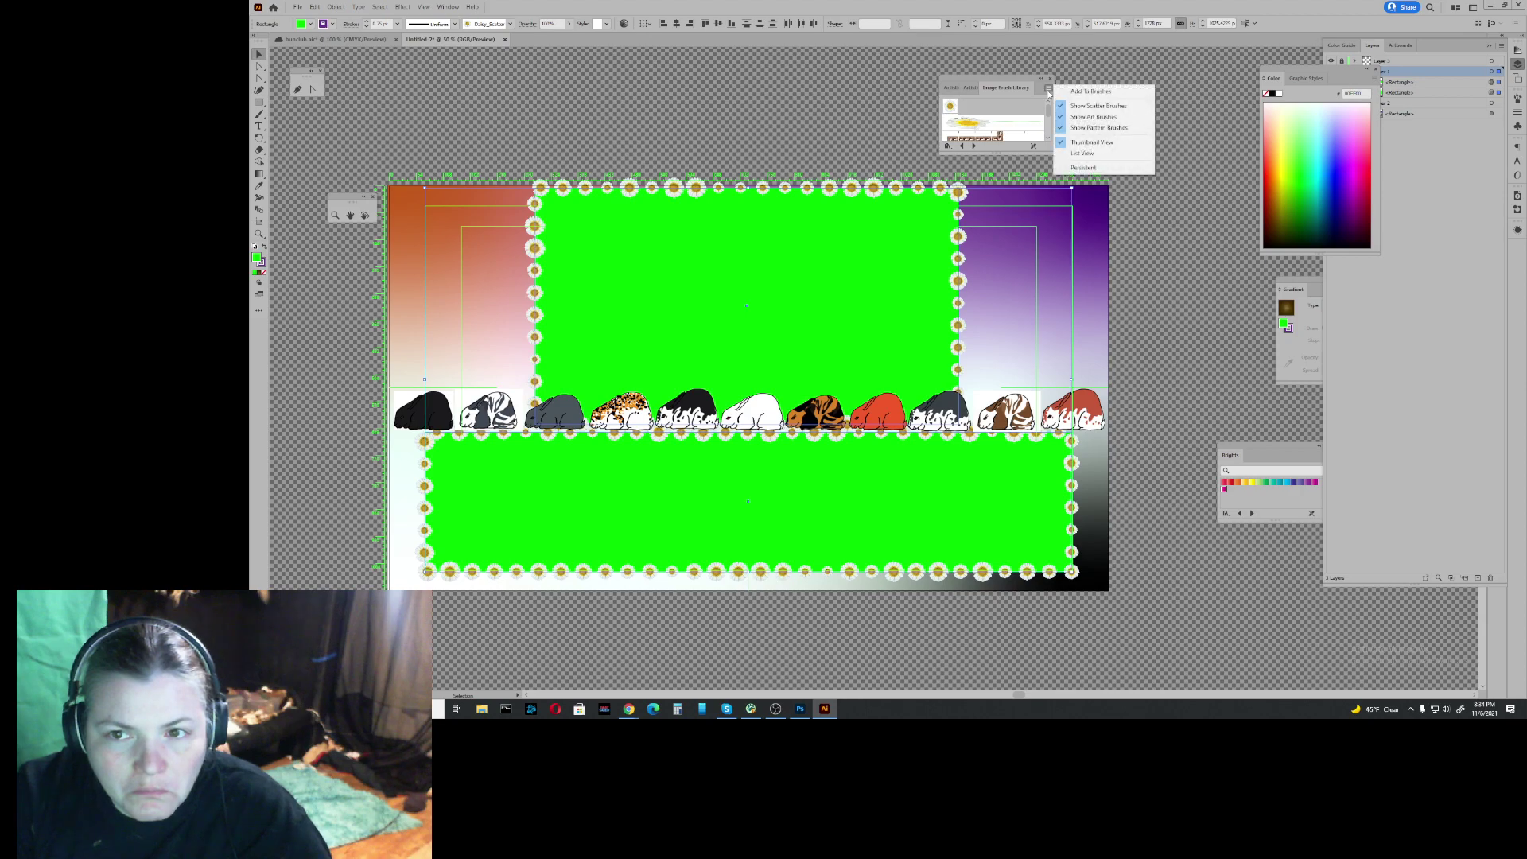
click(952, 107)
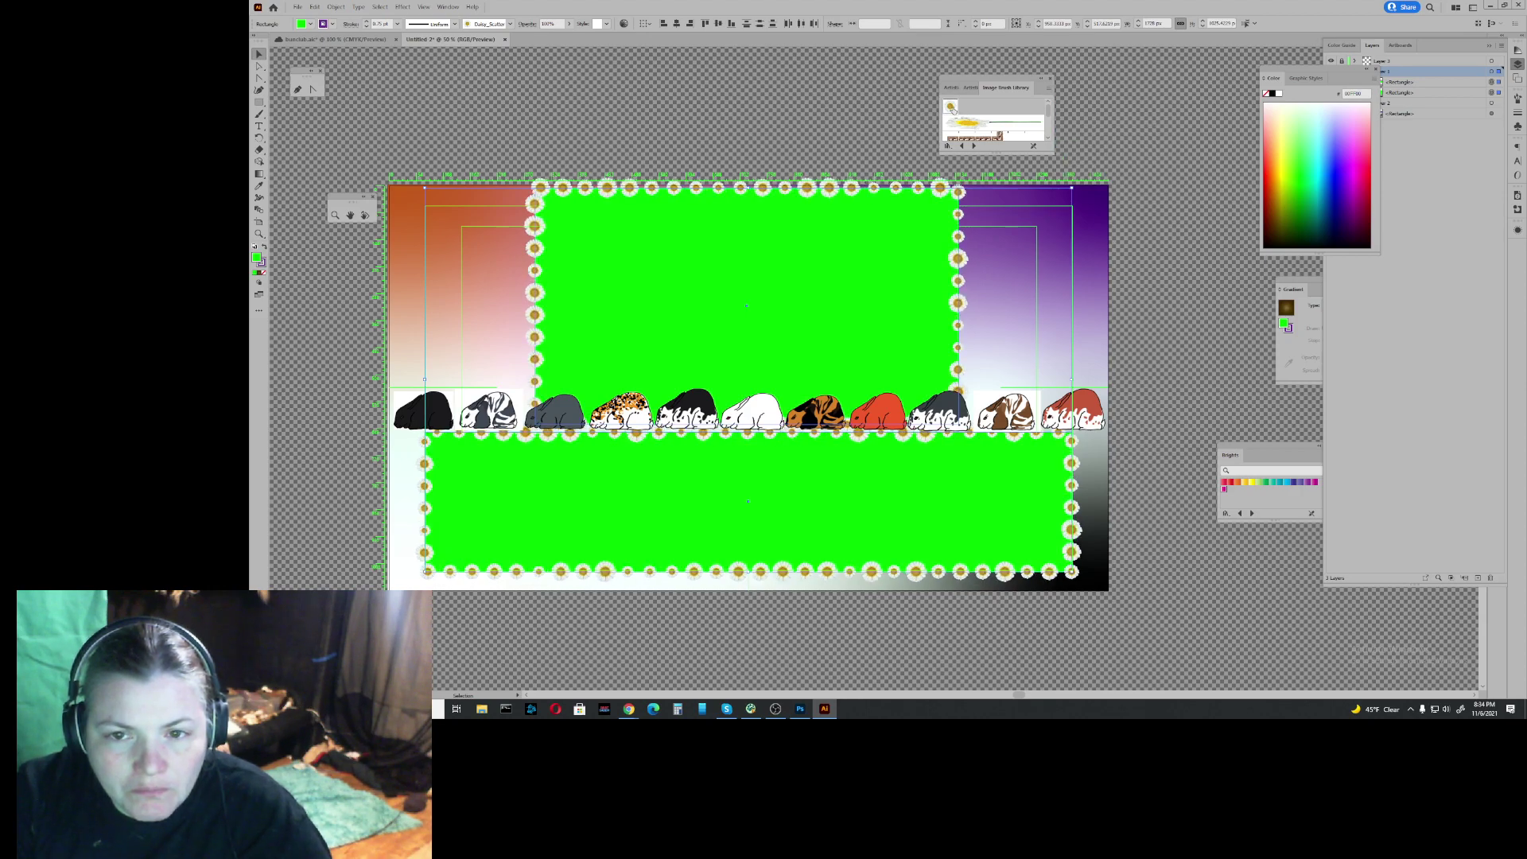
click(953, 107)
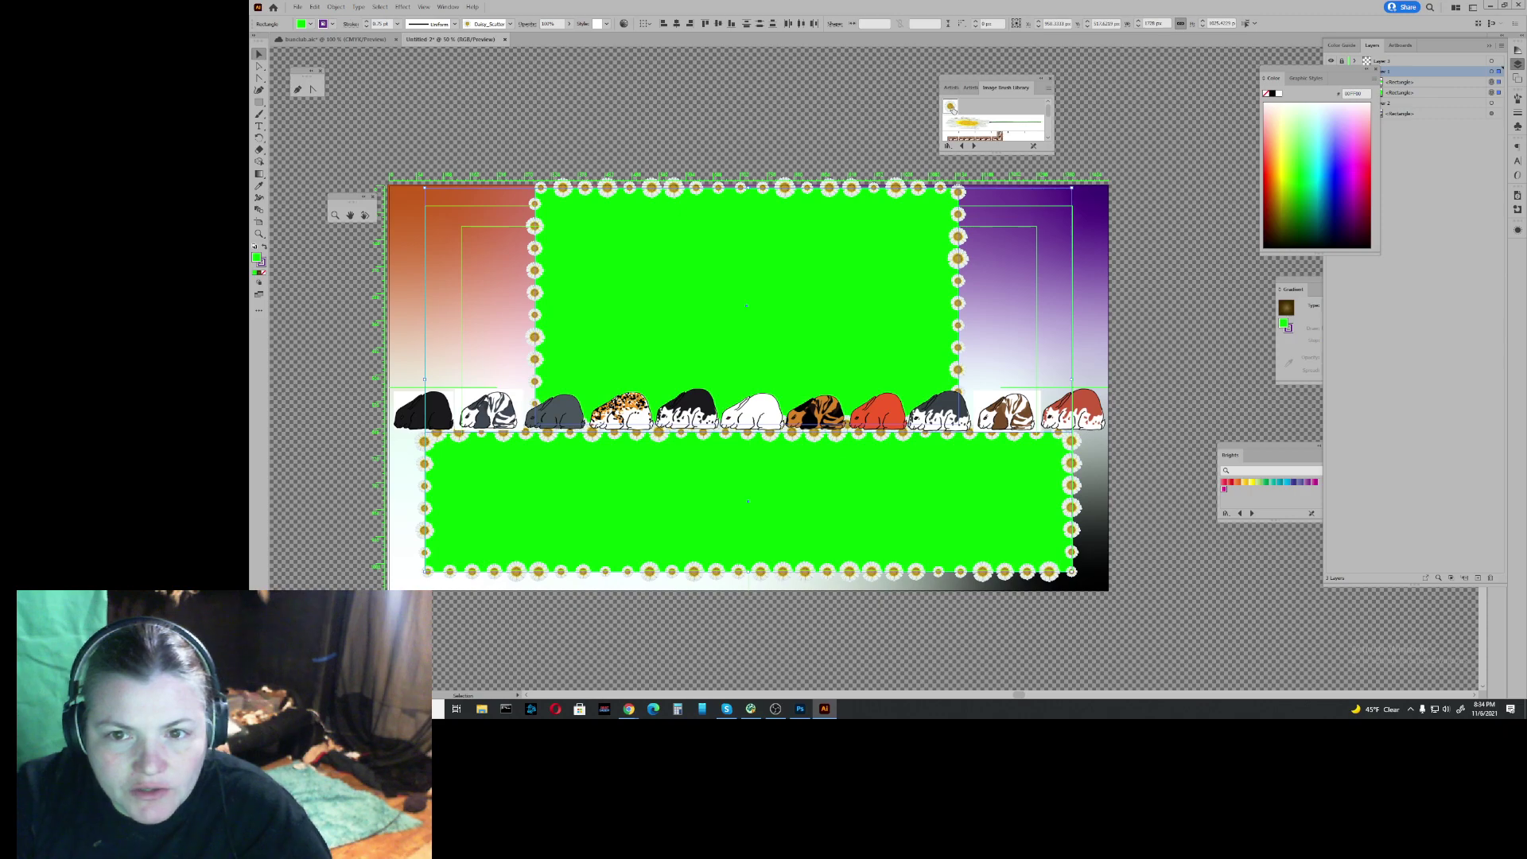
click(953, 106)
click(951, 106)
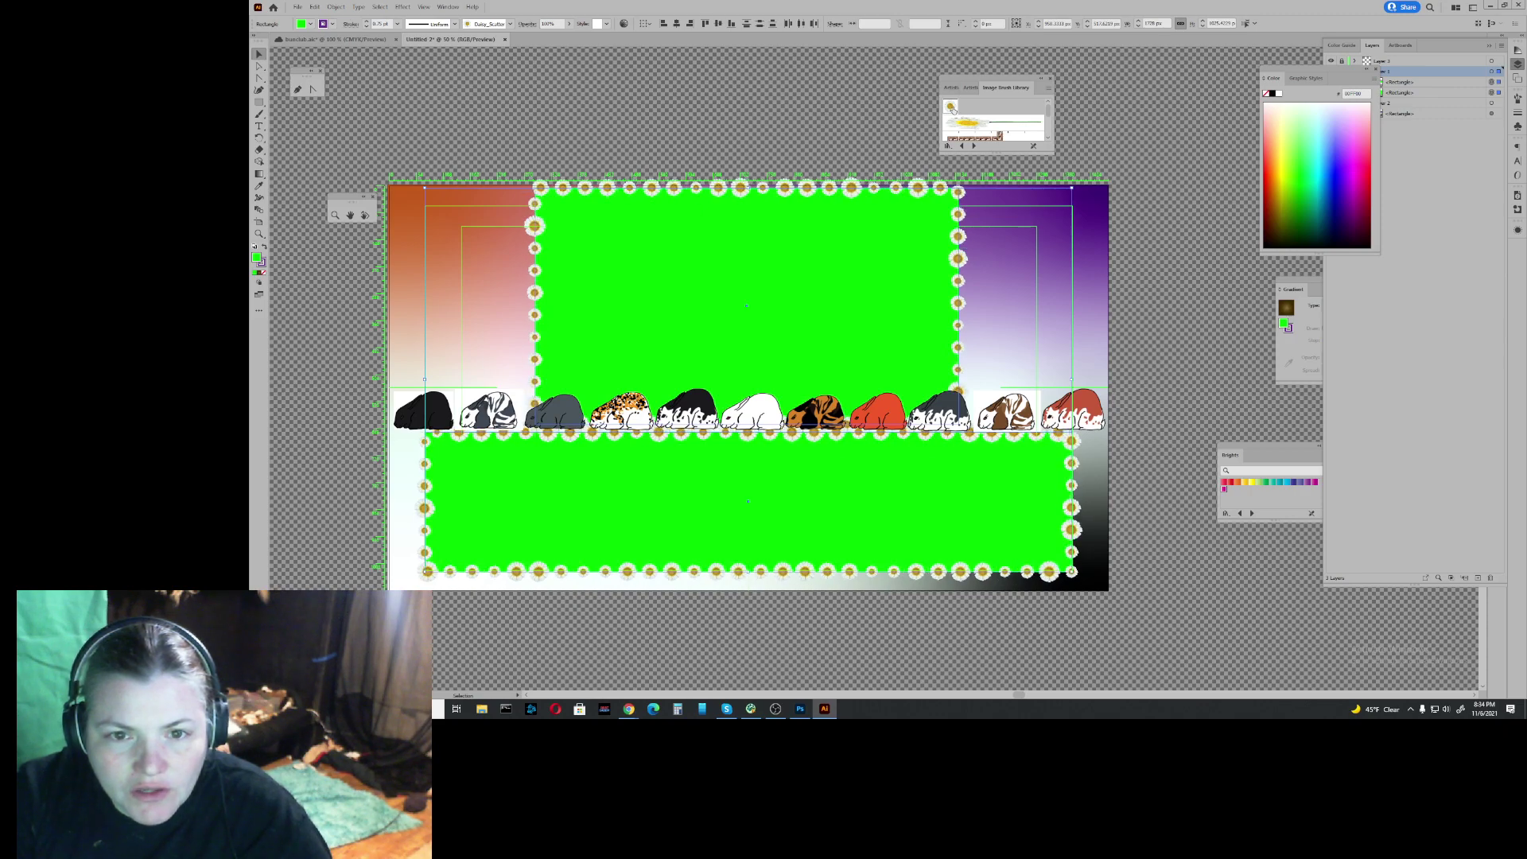
Step: Set the stroke of both rectangles' outlines to round caps and round corner joins
click(351, 24)
click(299, 50)
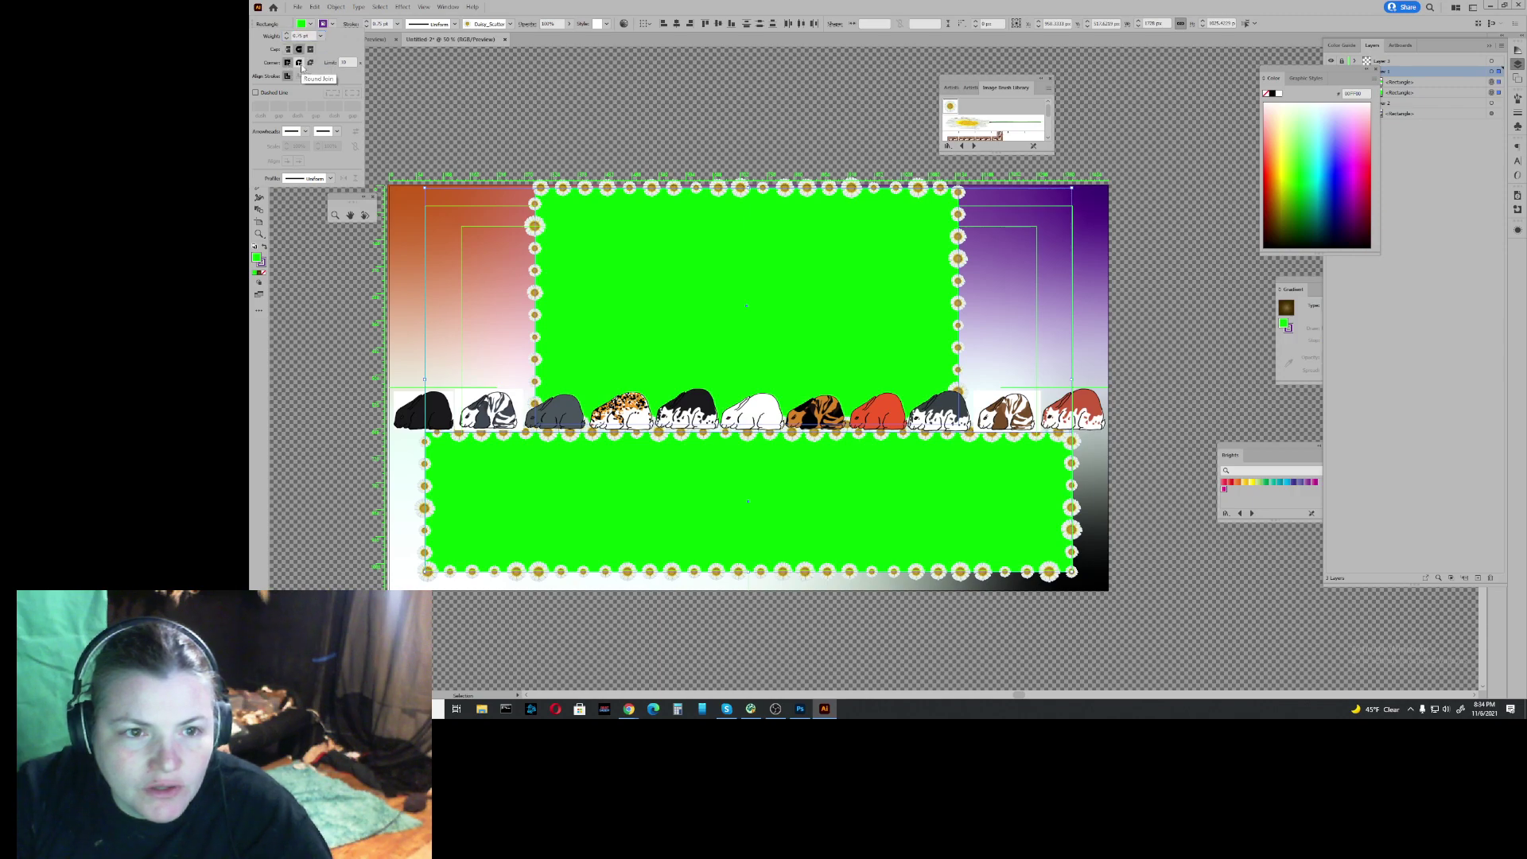
click(299, 62)
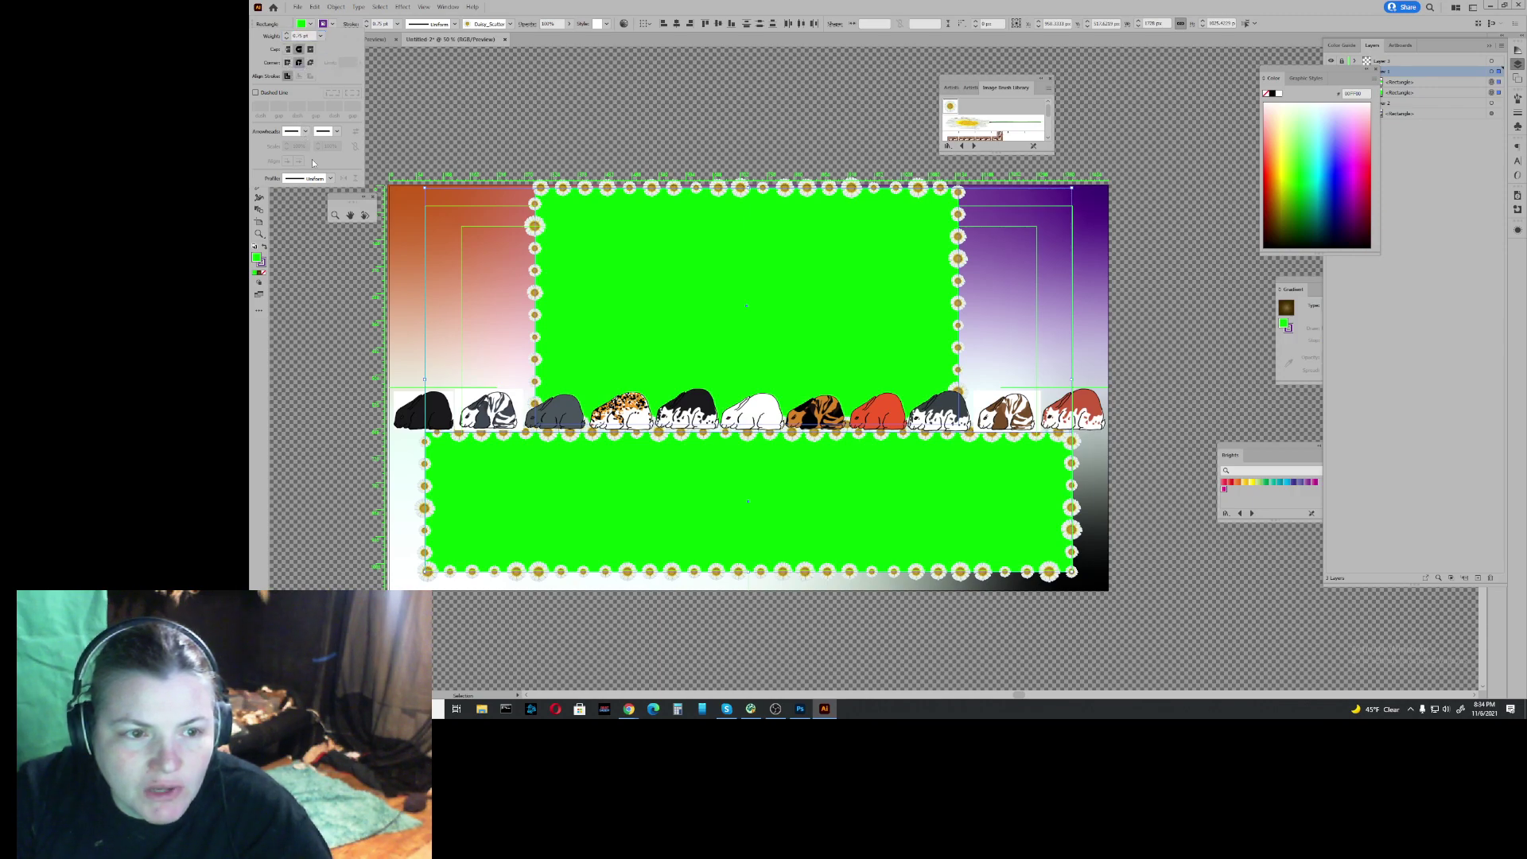
Step: Try a dashed line and a thinner stroke weight on the daisy outlines, and restore the 0.75 pt solid setting
click(256, 93)
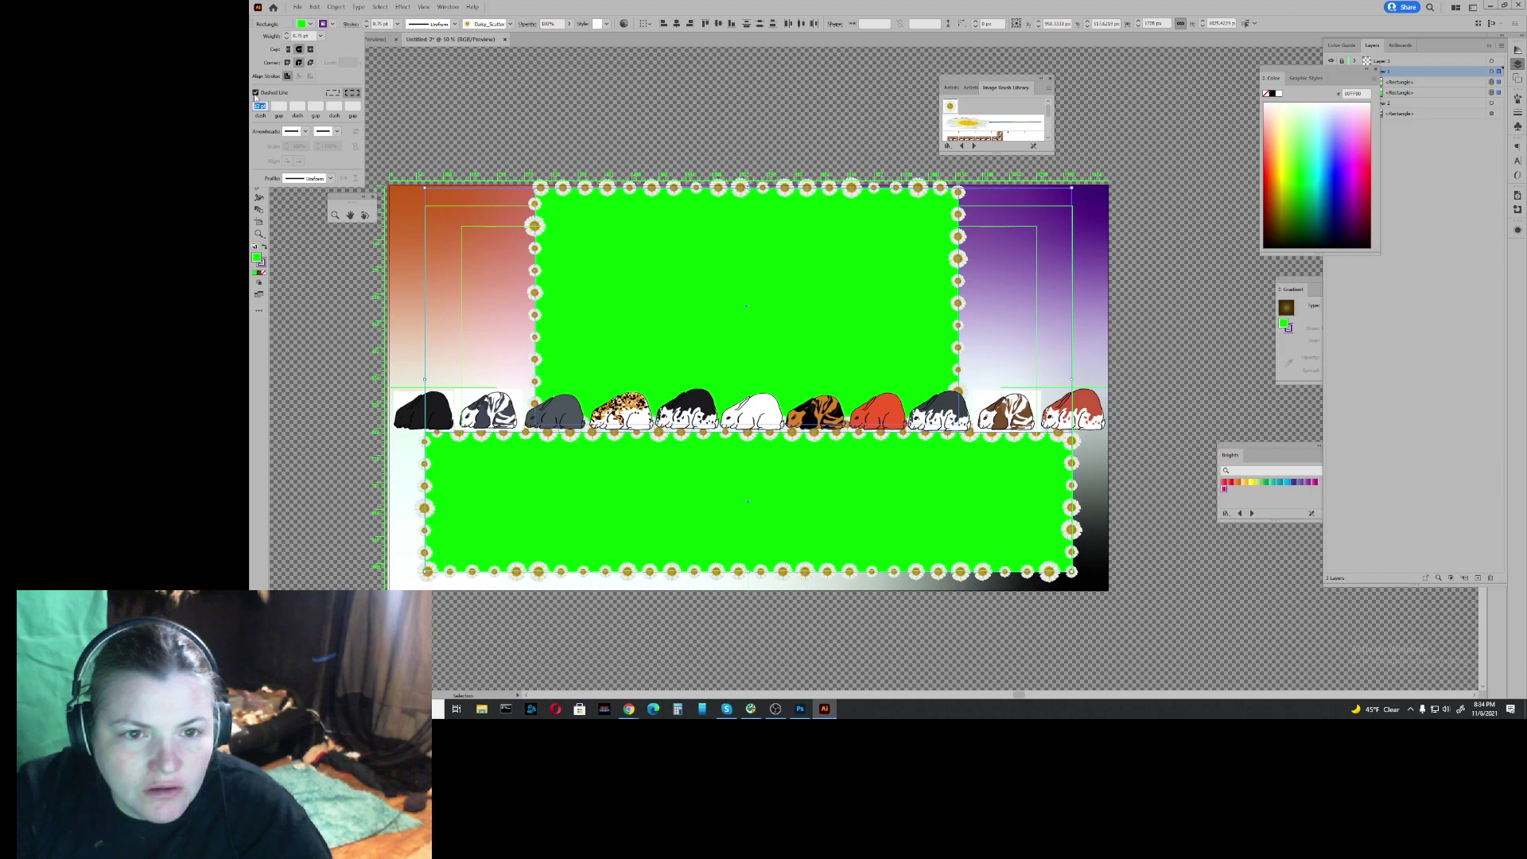
click(255, 93)
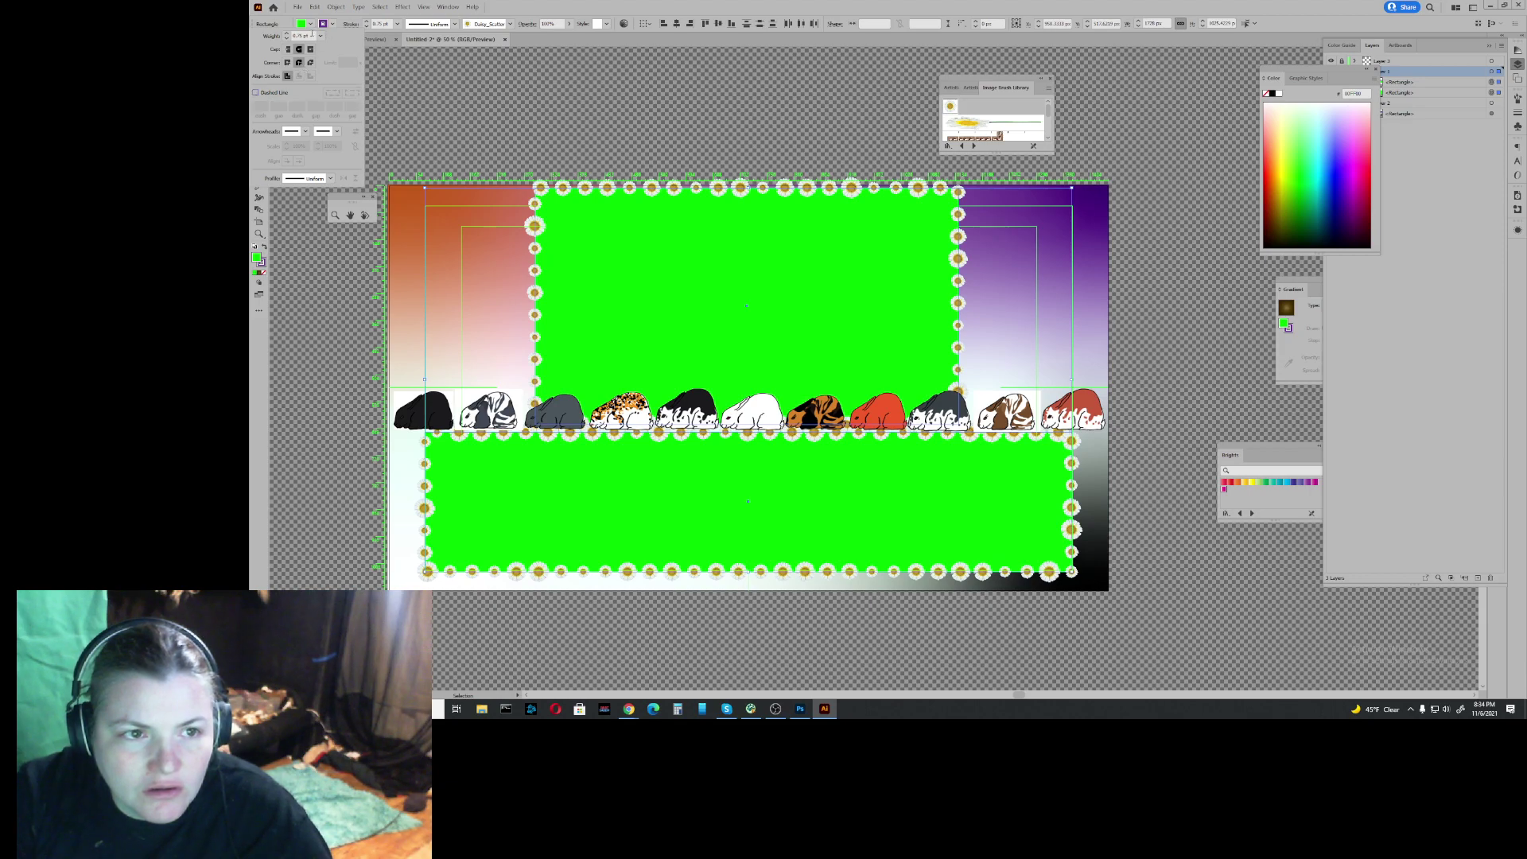
click(287, 38)
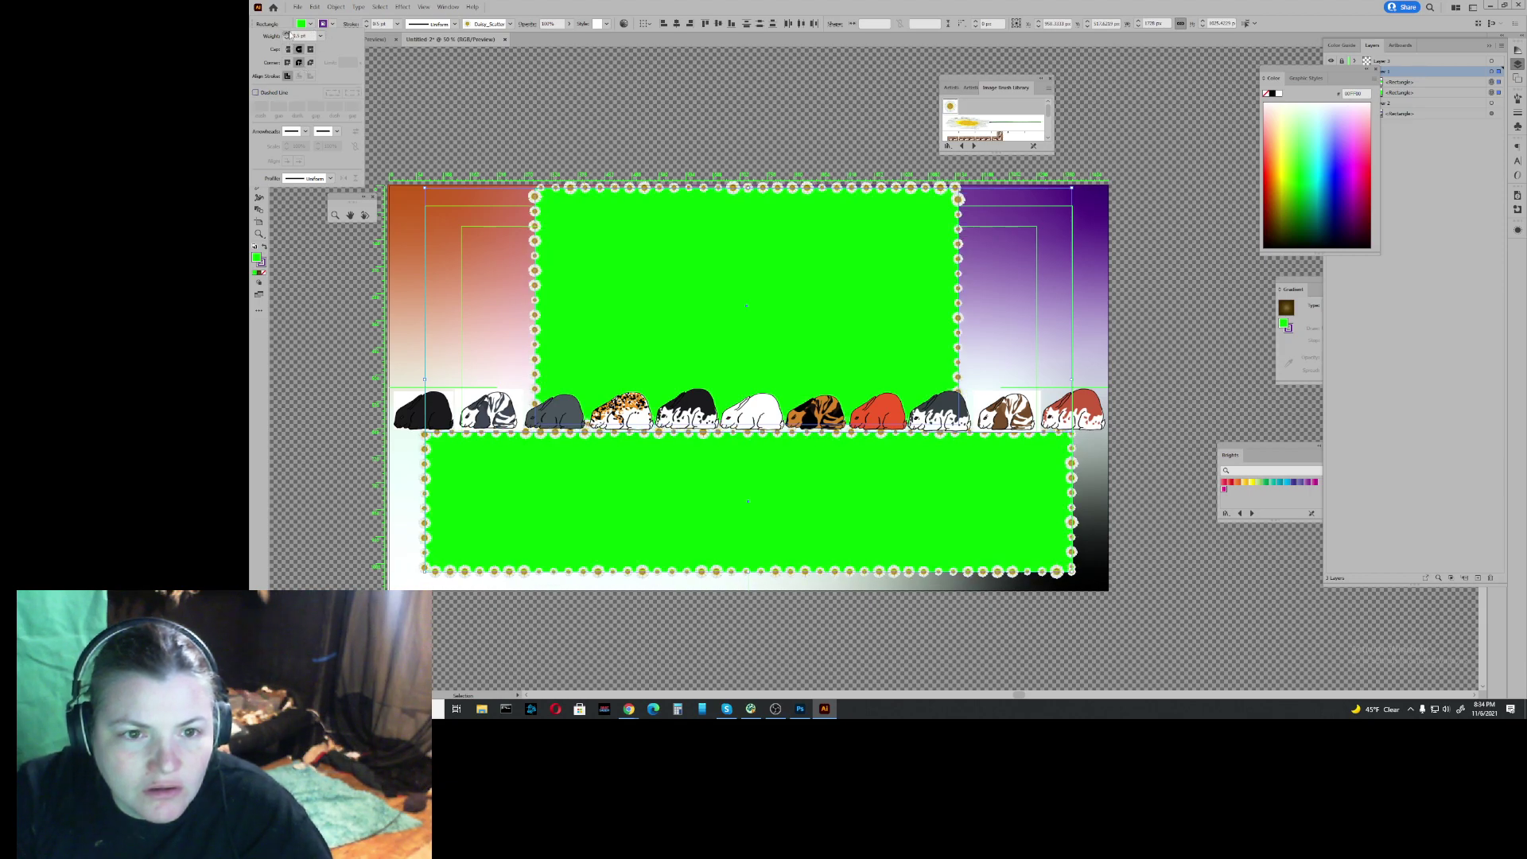
click(288, 33)
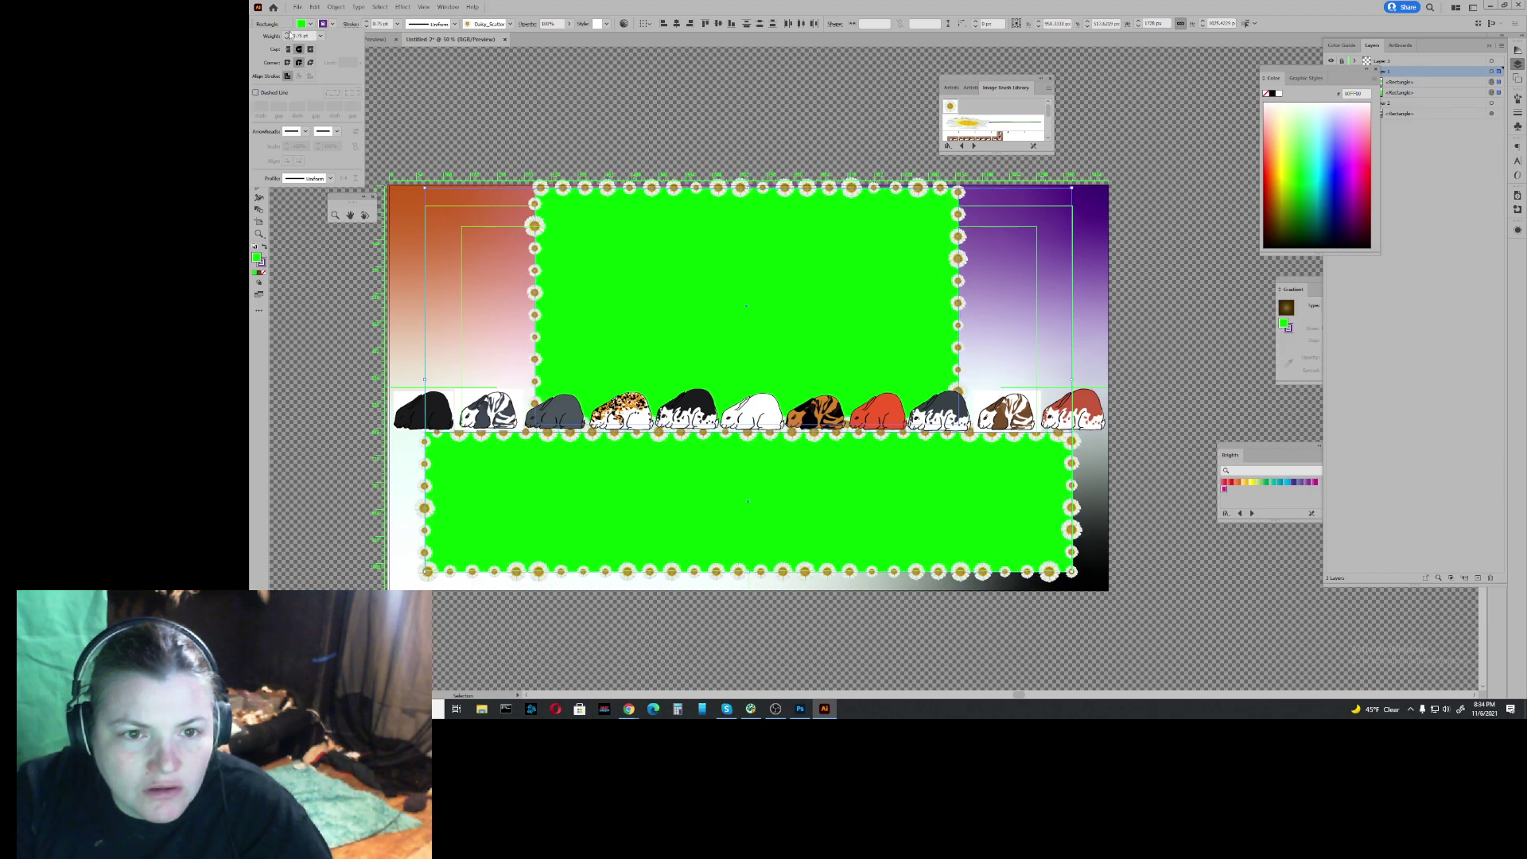
click(402, 60)
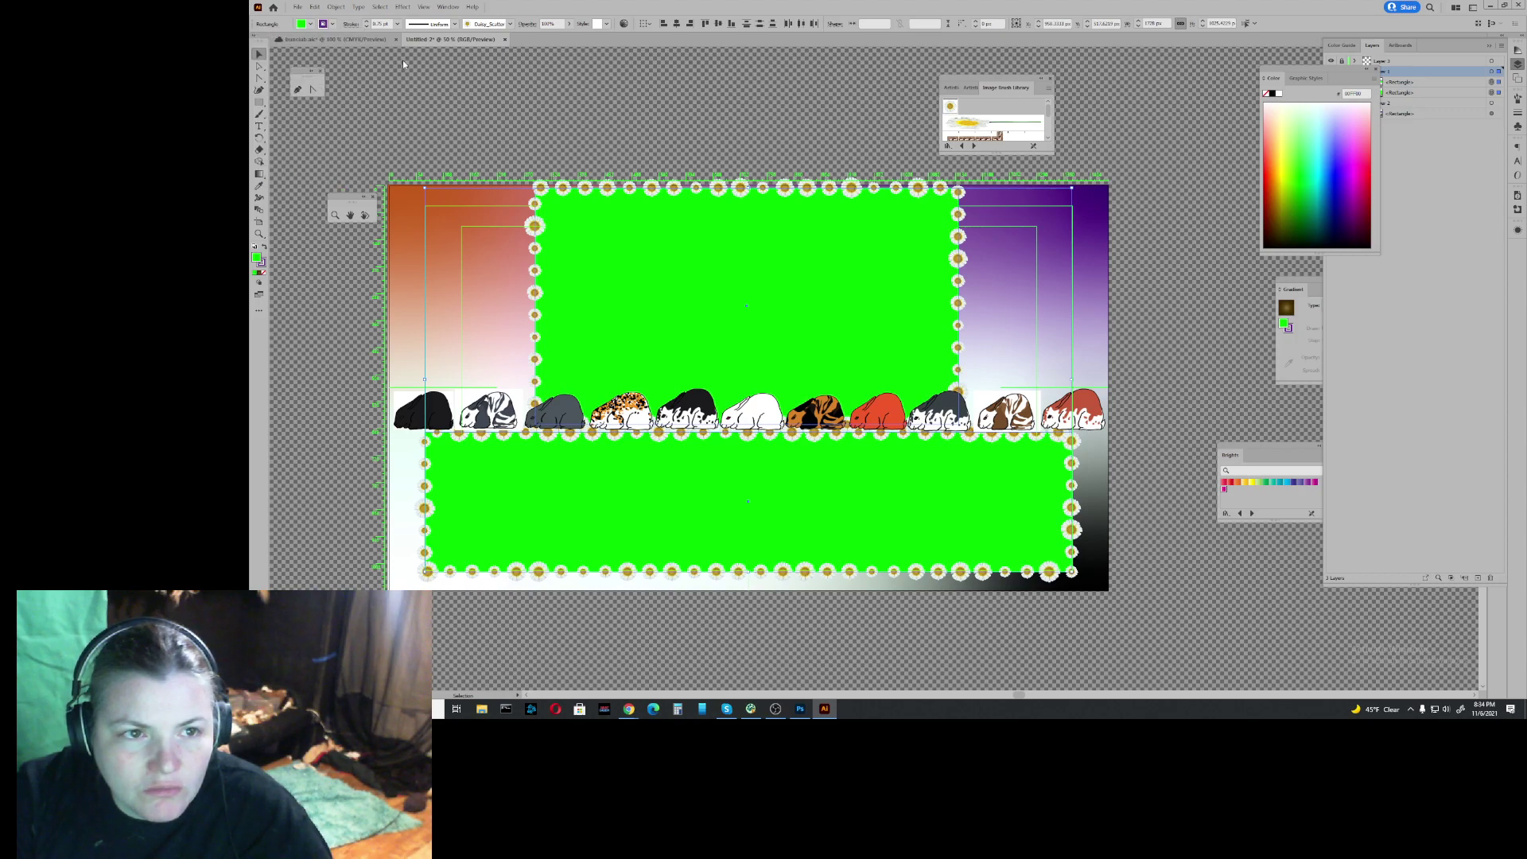
Step: Try the orange woven-pattern graphic style and the plain white style on both green rectangles, and undo both
click(602, 27)
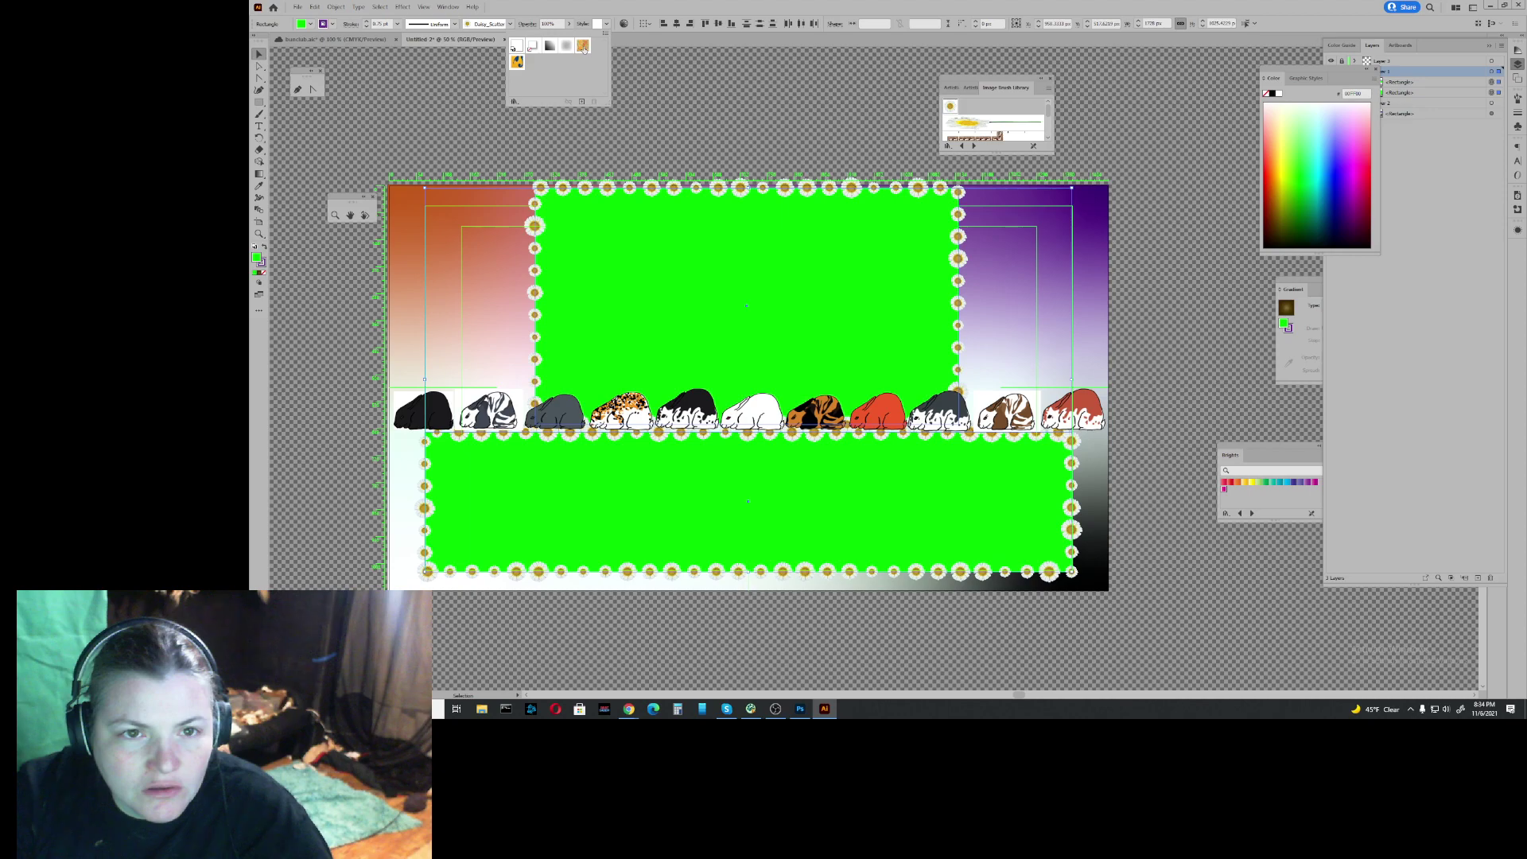
click(583, 47)
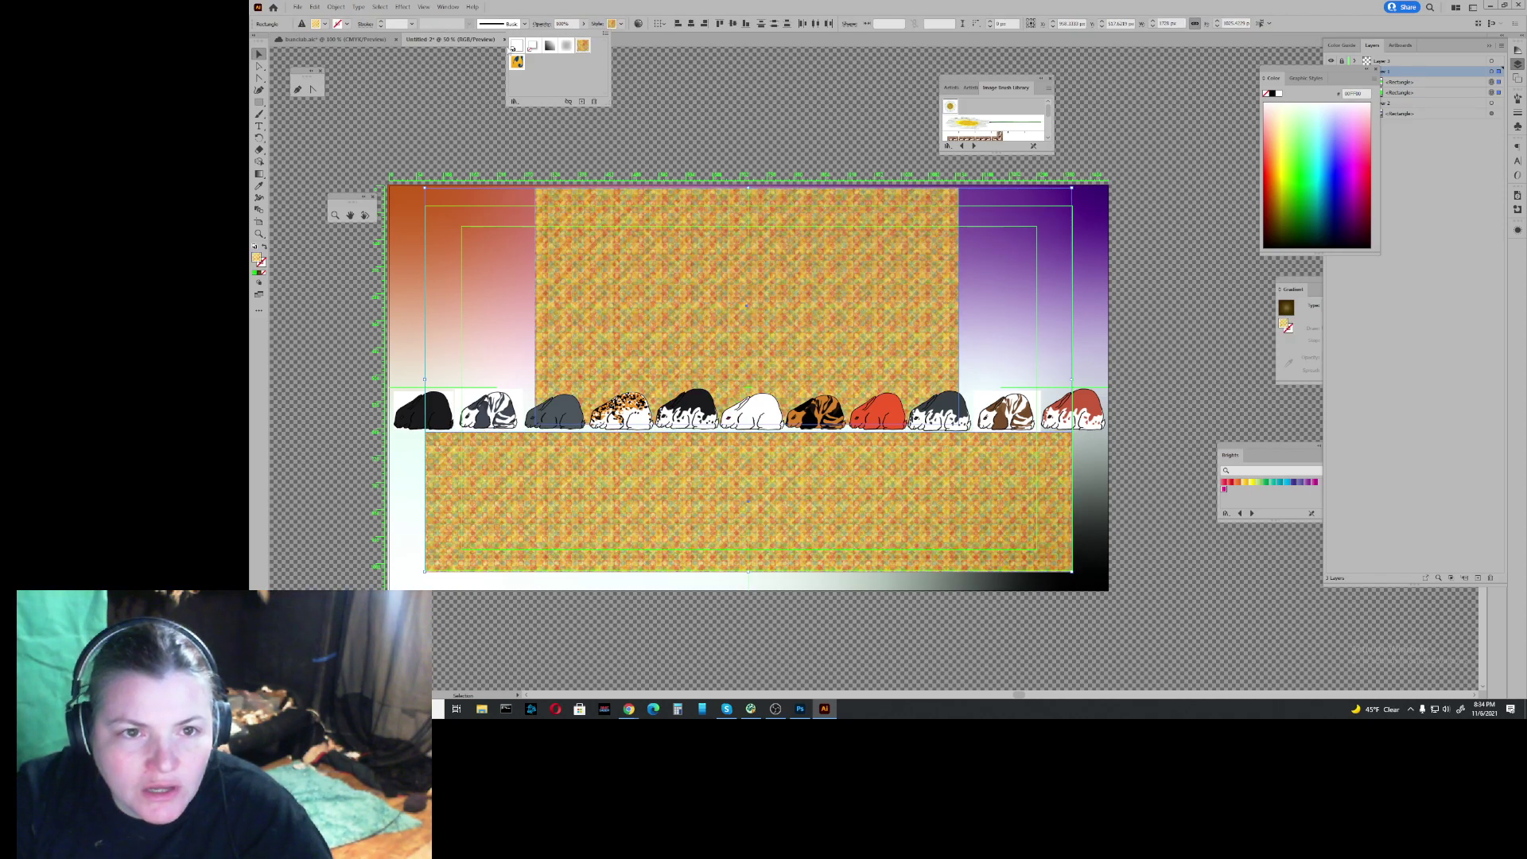
click(534, 48)
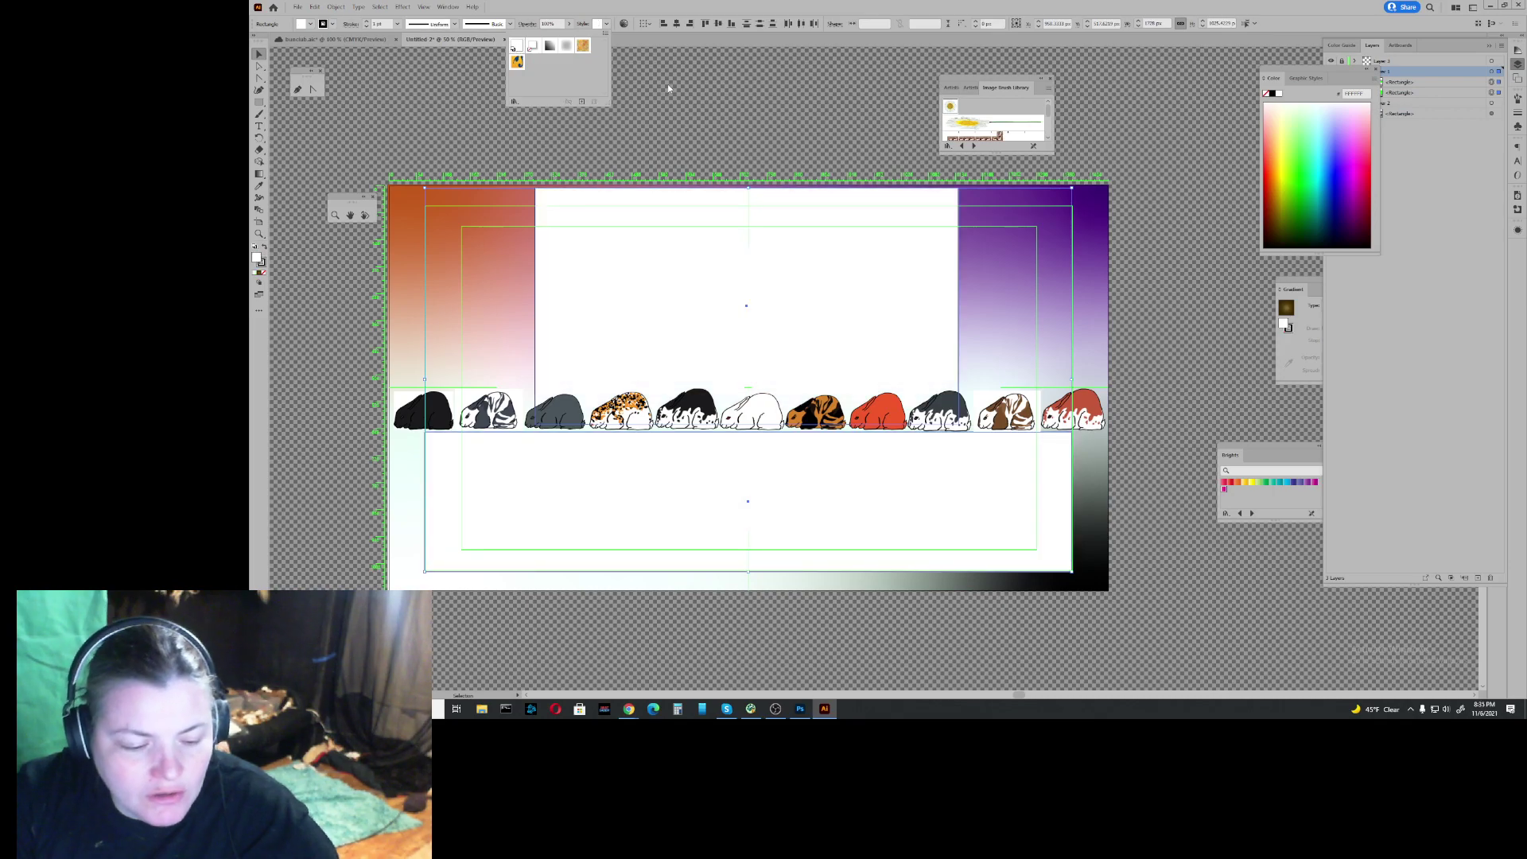
key(a)
key(v)
key(ctrl+z)
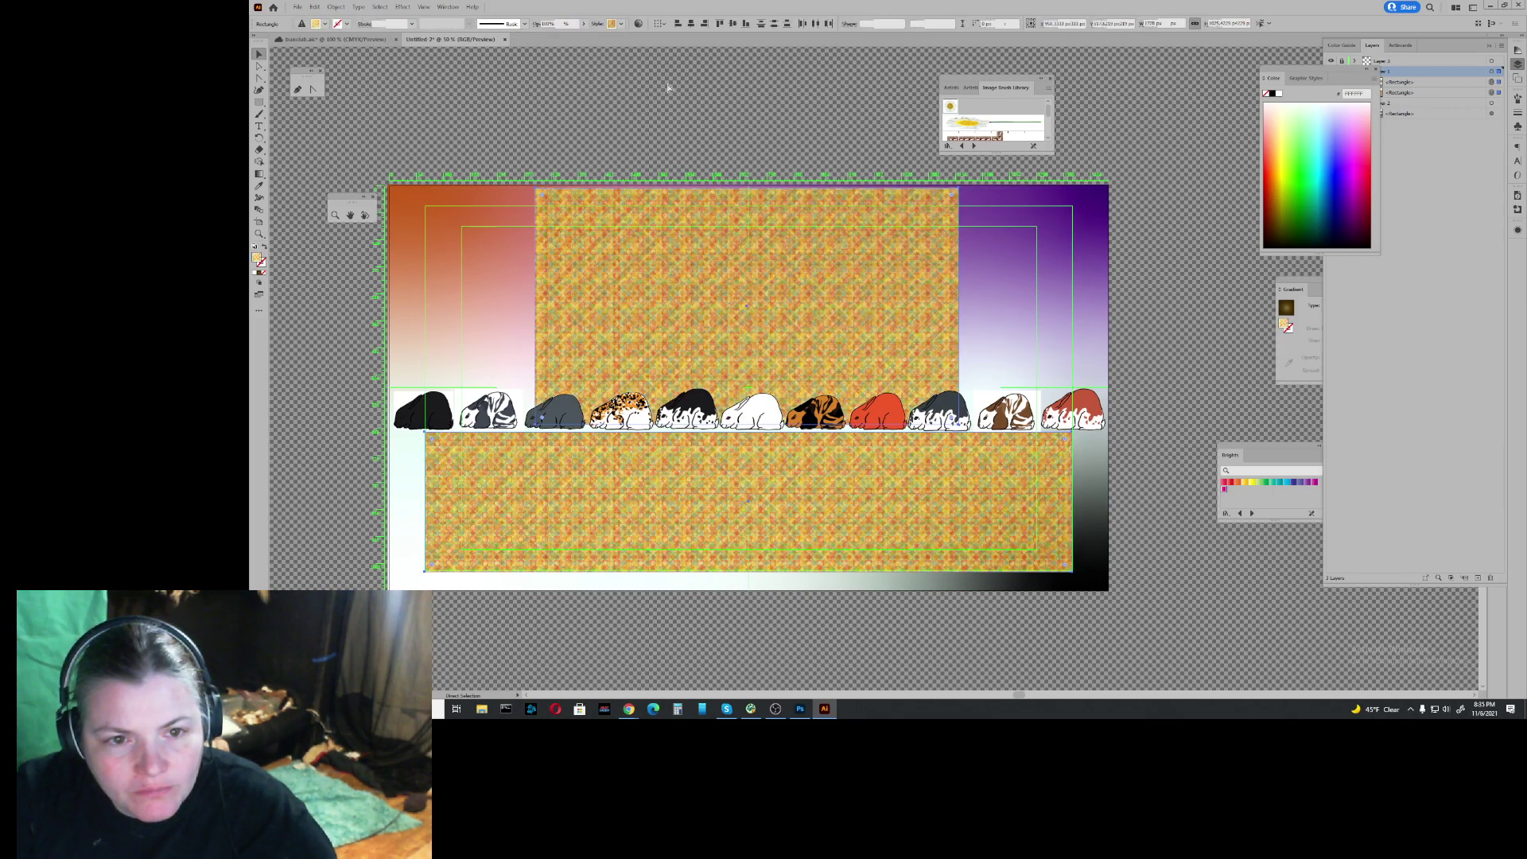
key(ctrl+z)
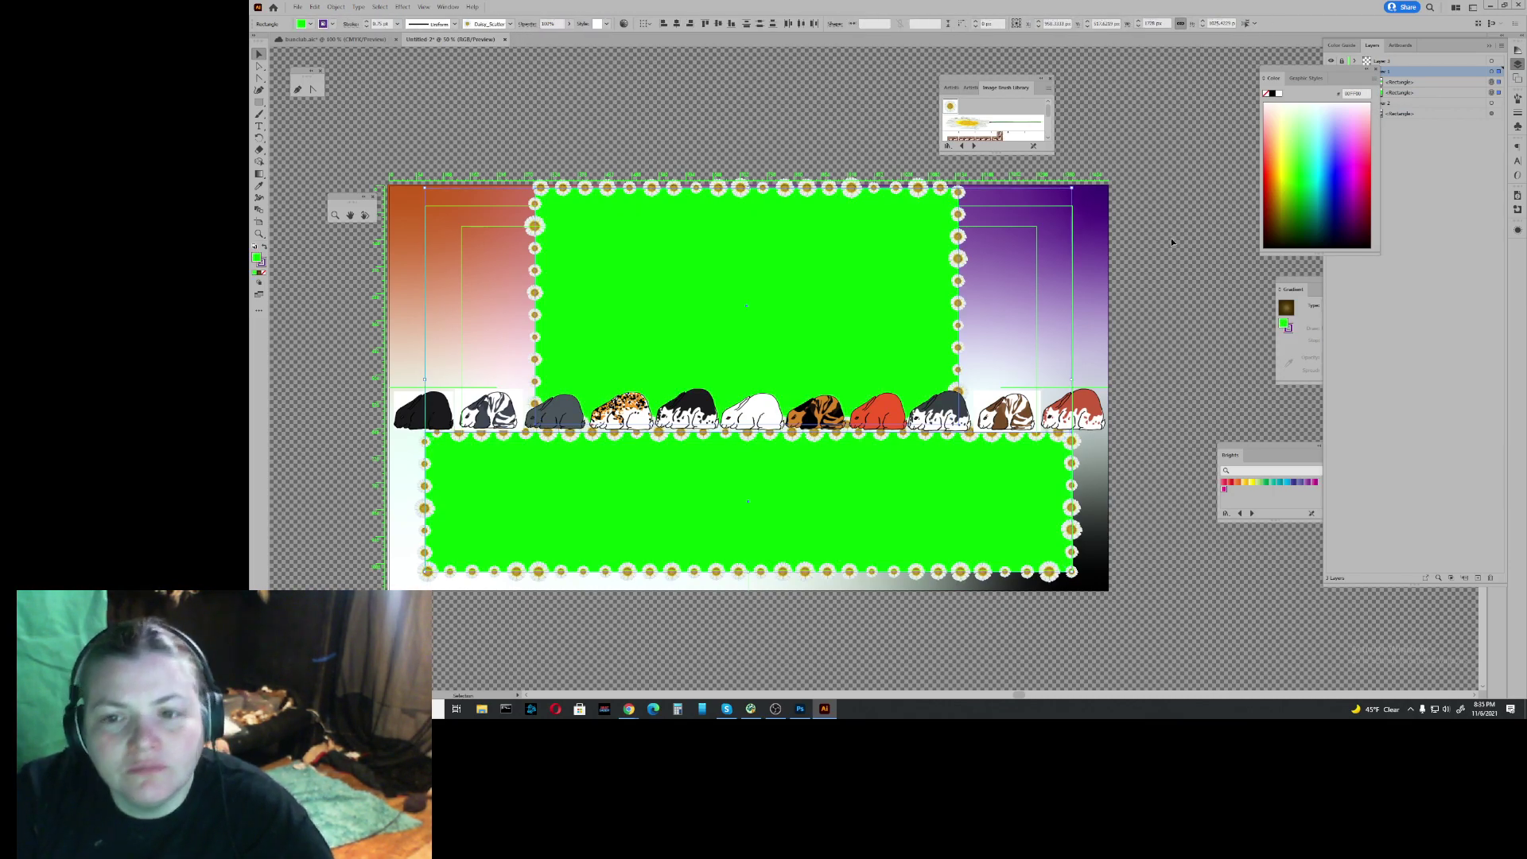
Step: Enlarge the Image Brush Library, try the red cross pattern brush, and apply the gray pattern brush above it to both outlines
drag(1052, 159, 1048, 310)
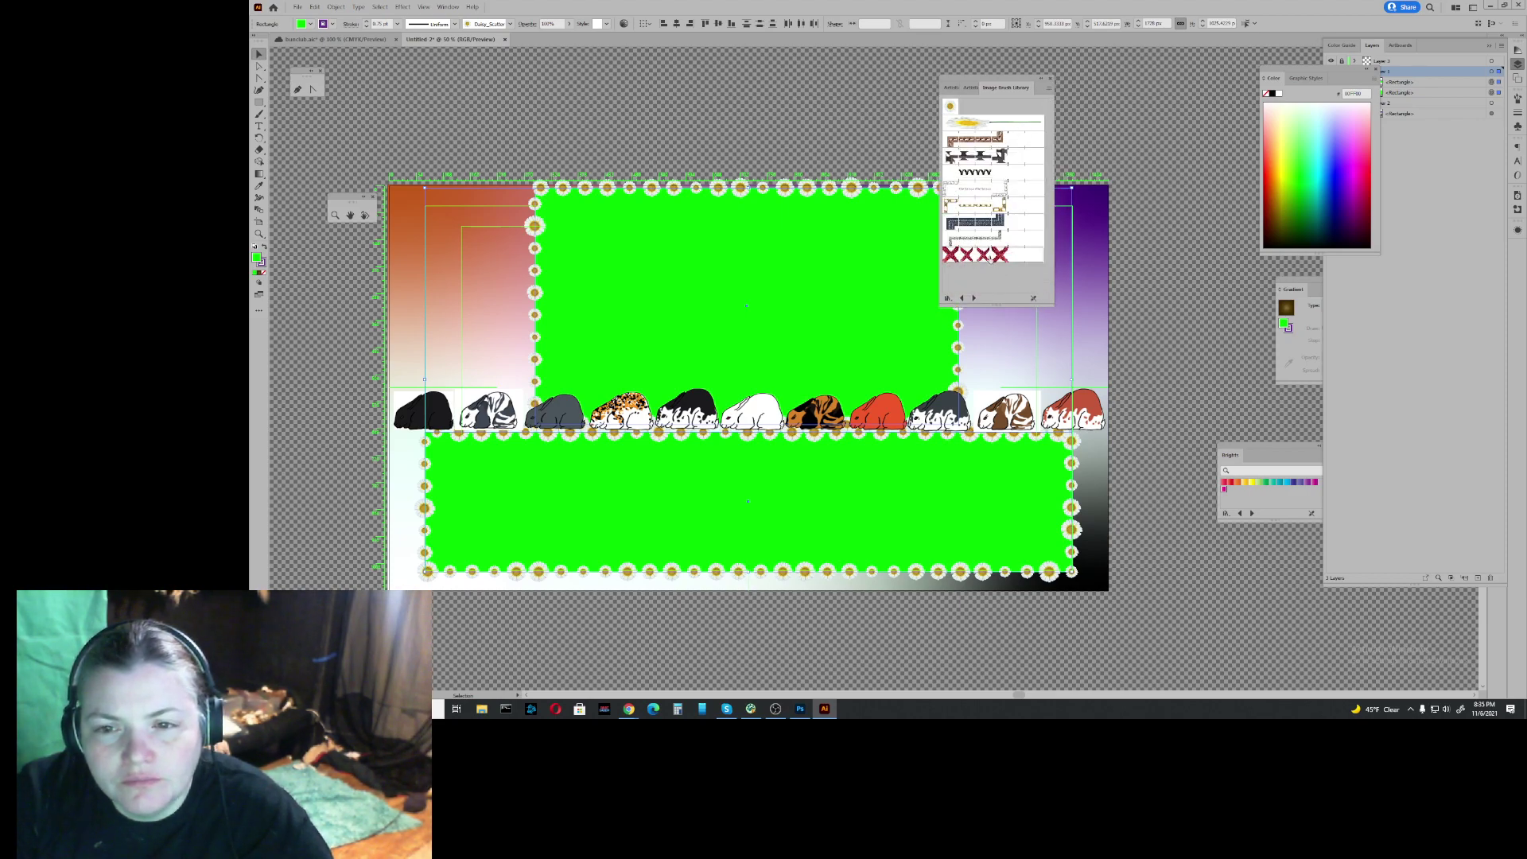
click(986, 255)
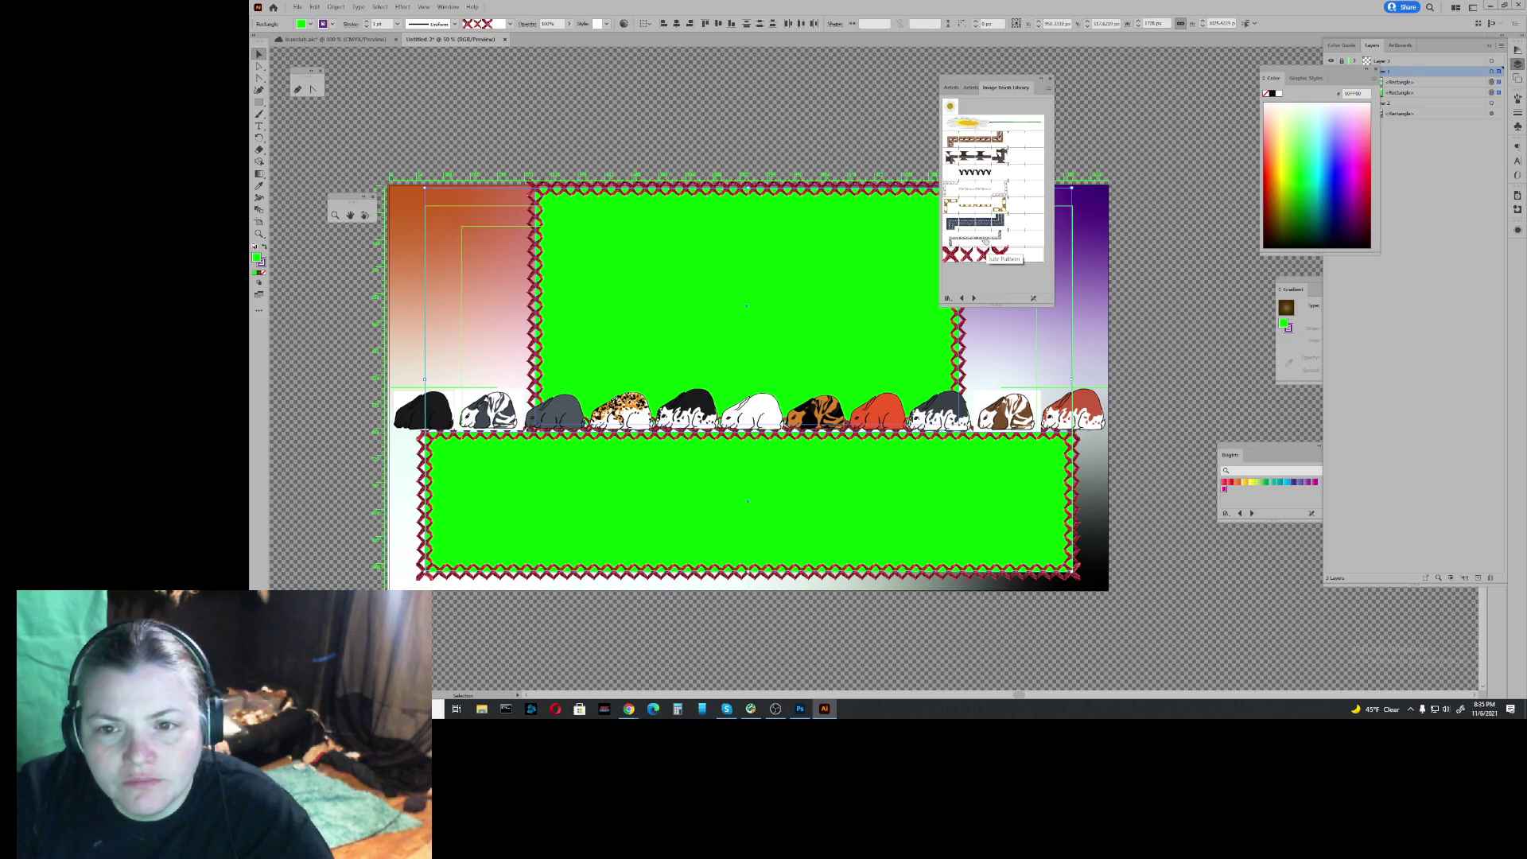
click(985, 237)
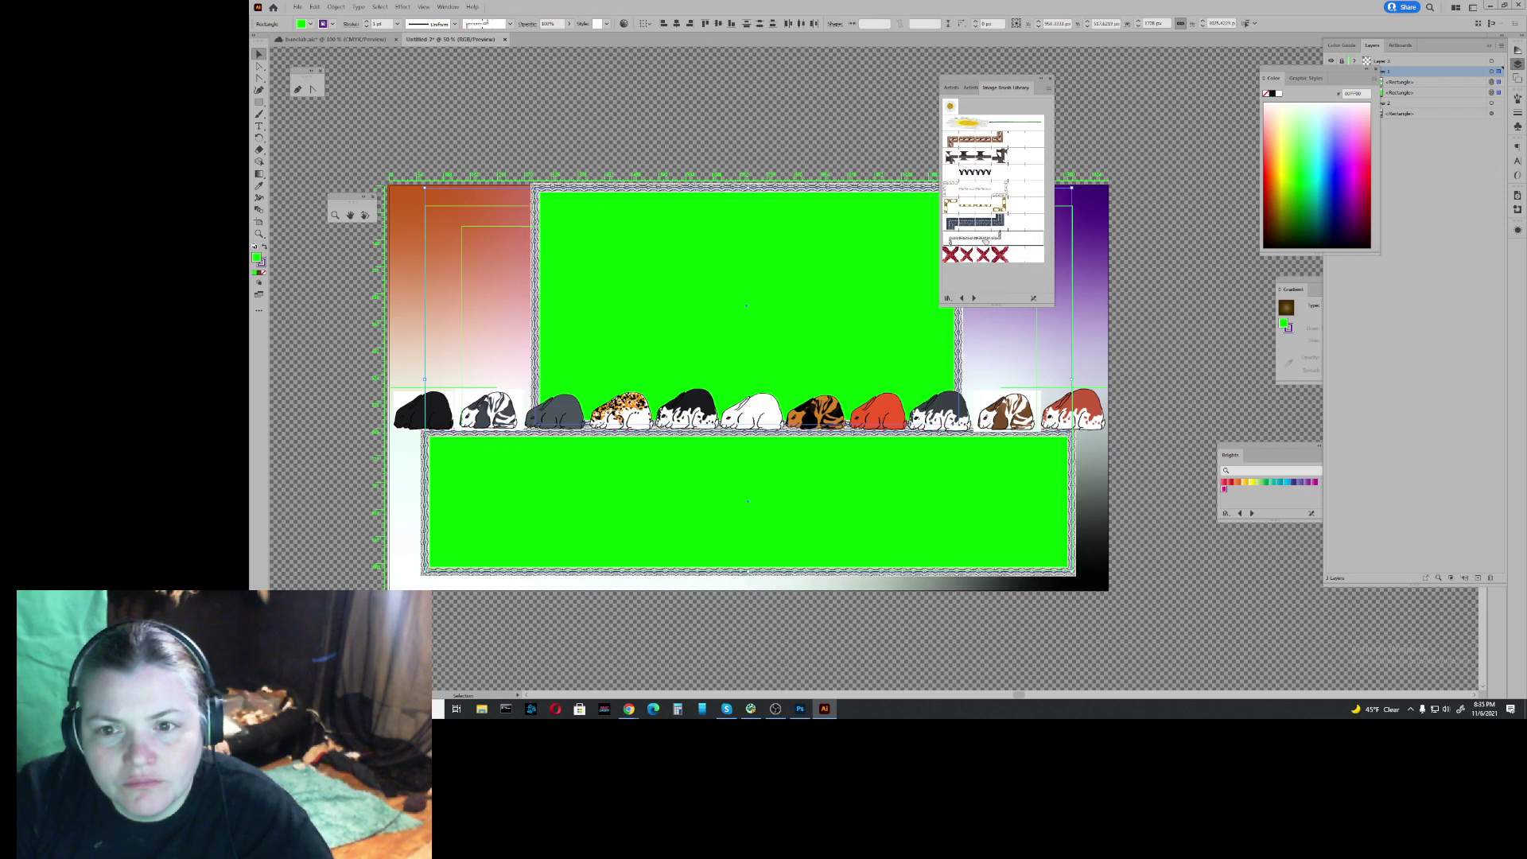
Step: Try the thin dashed pattern brush and the chain-link brush on both outlines, and raise the chain's stroke weight
click(983, 209)
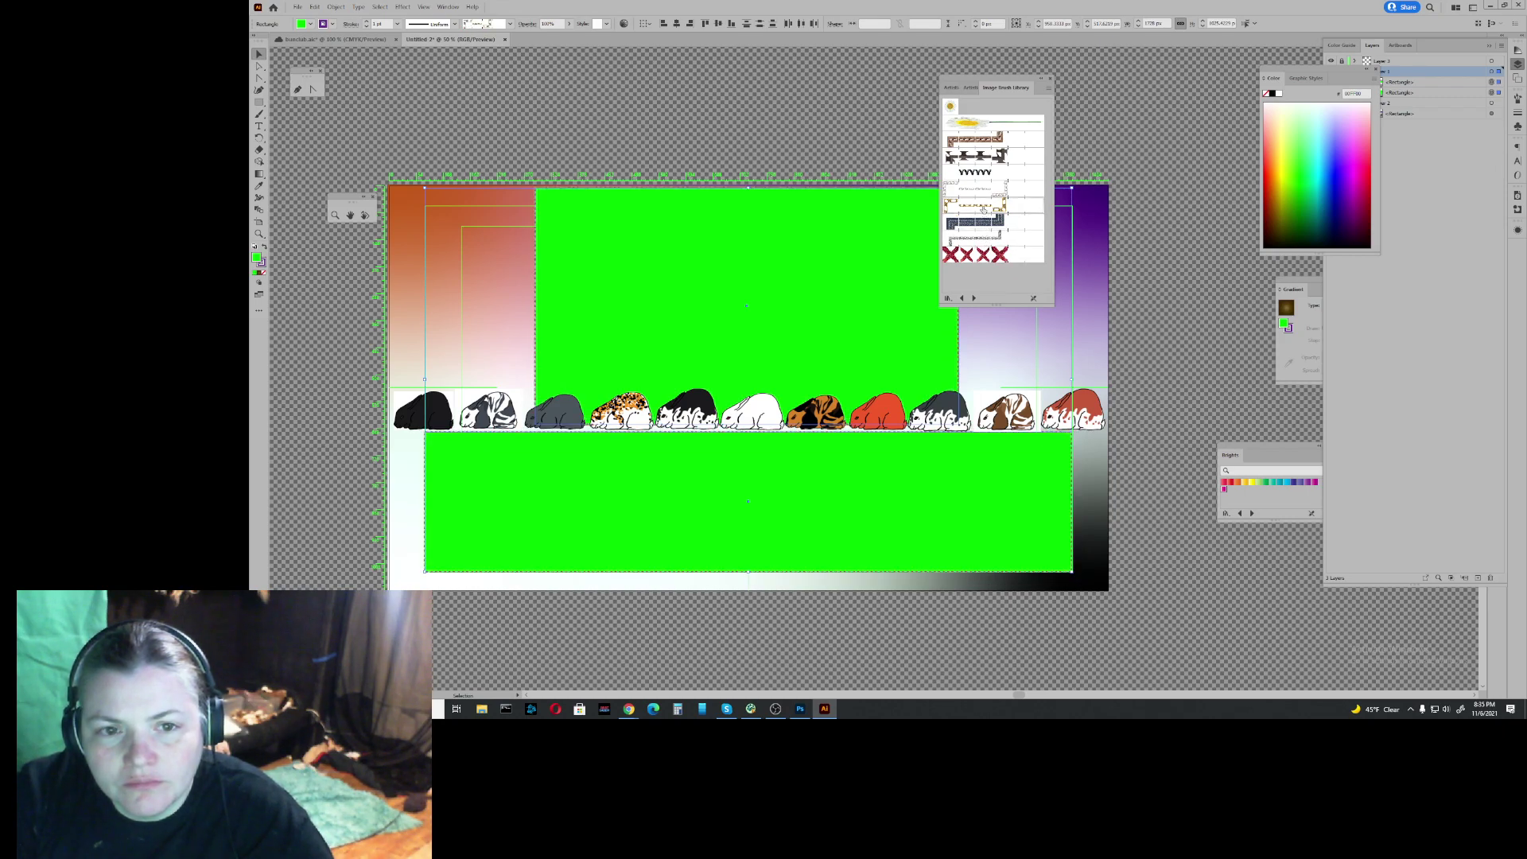
click(981, 191)
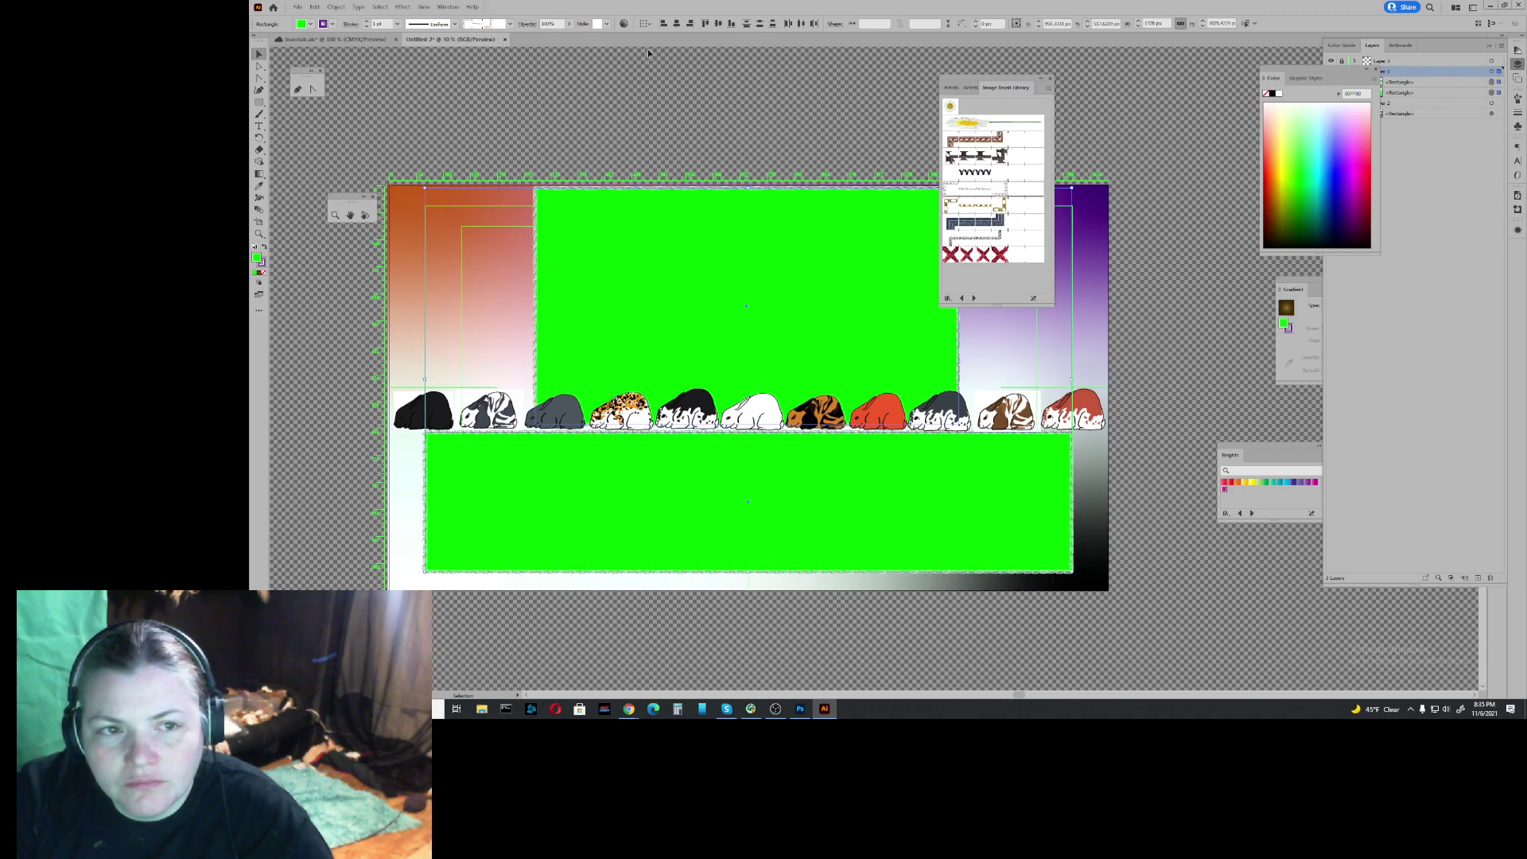
click(367, 21)
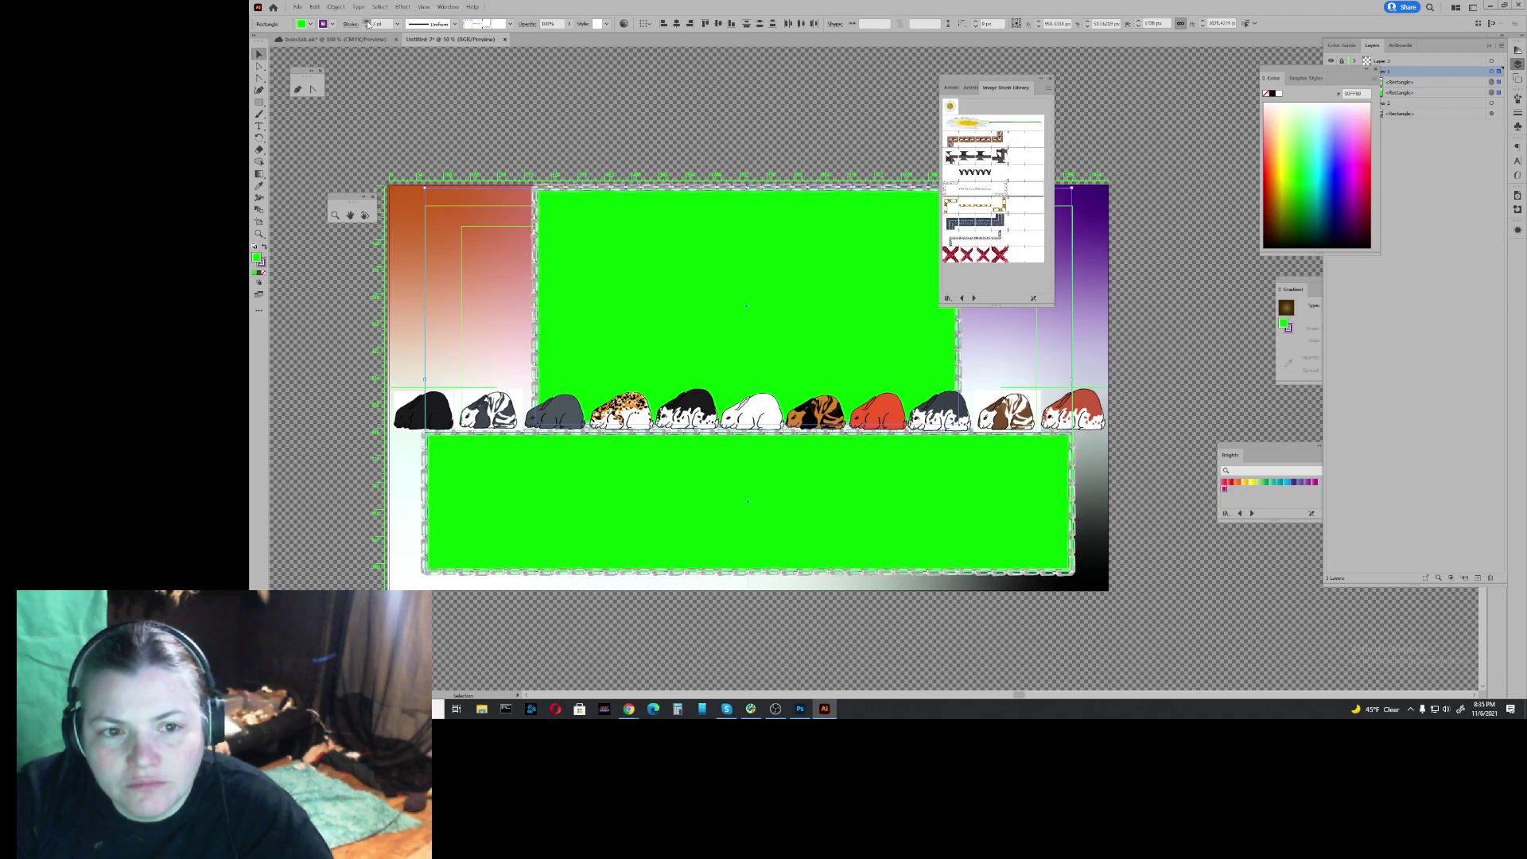
click(368, 22)
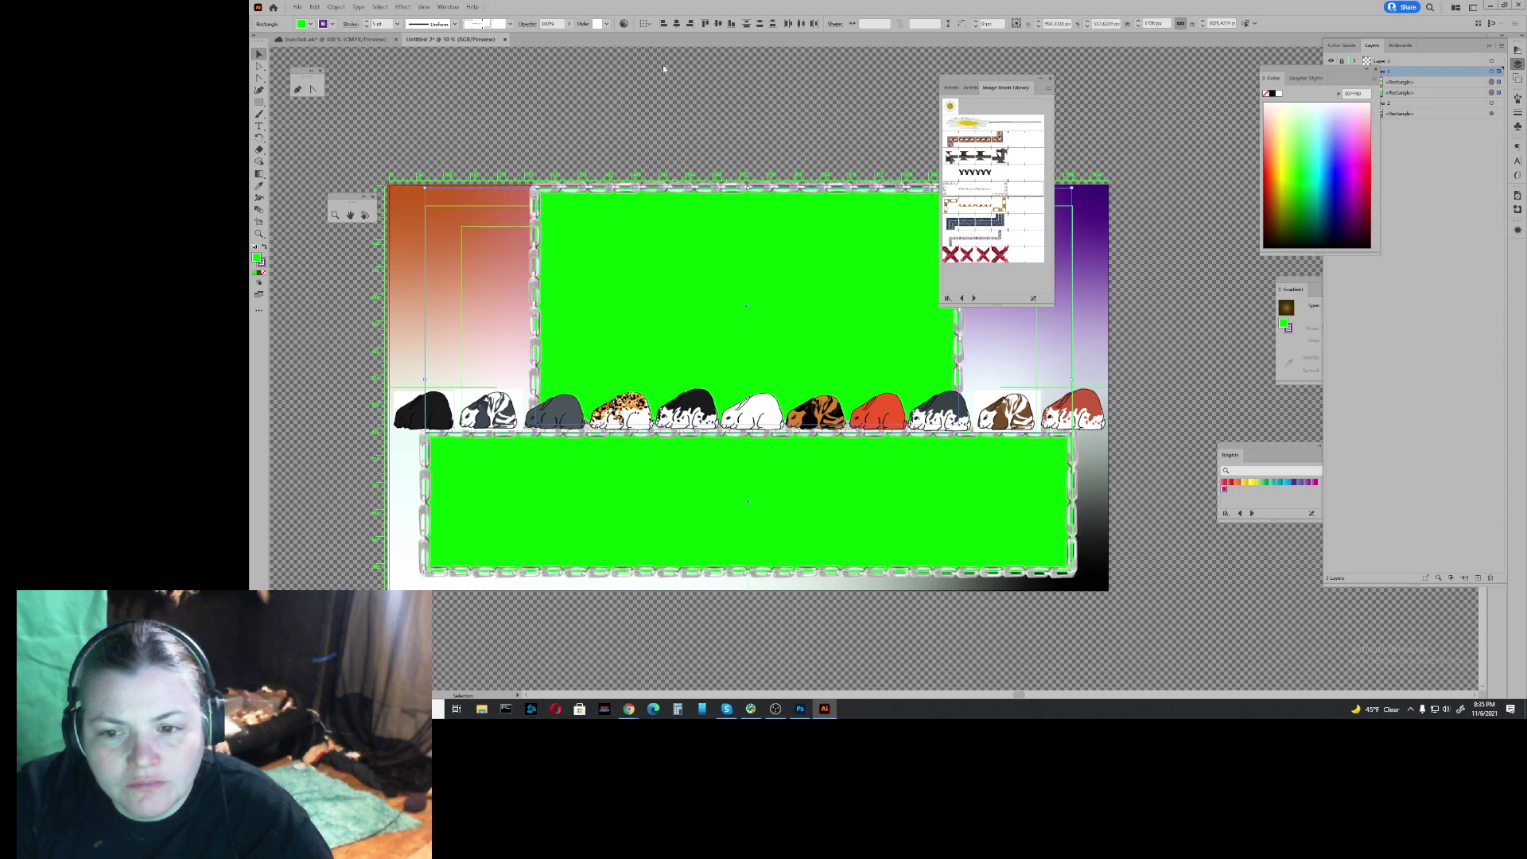
Step: Try the spiral coil pattern brush on both outlines and reduce its stroke weight until the coils are small
click(987, 173)
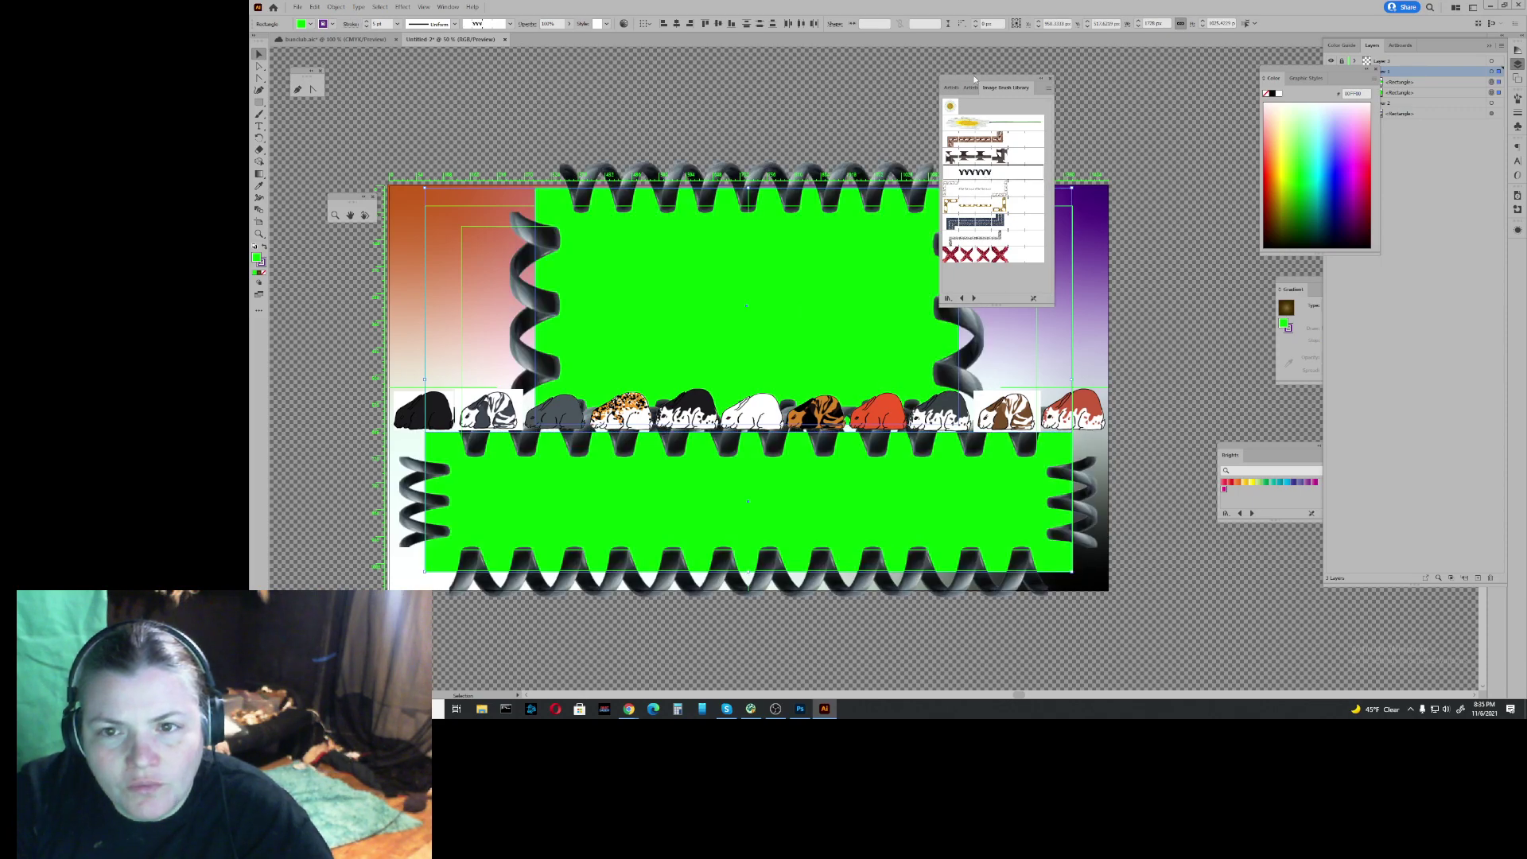
drag(971, 79, 1175, 92)
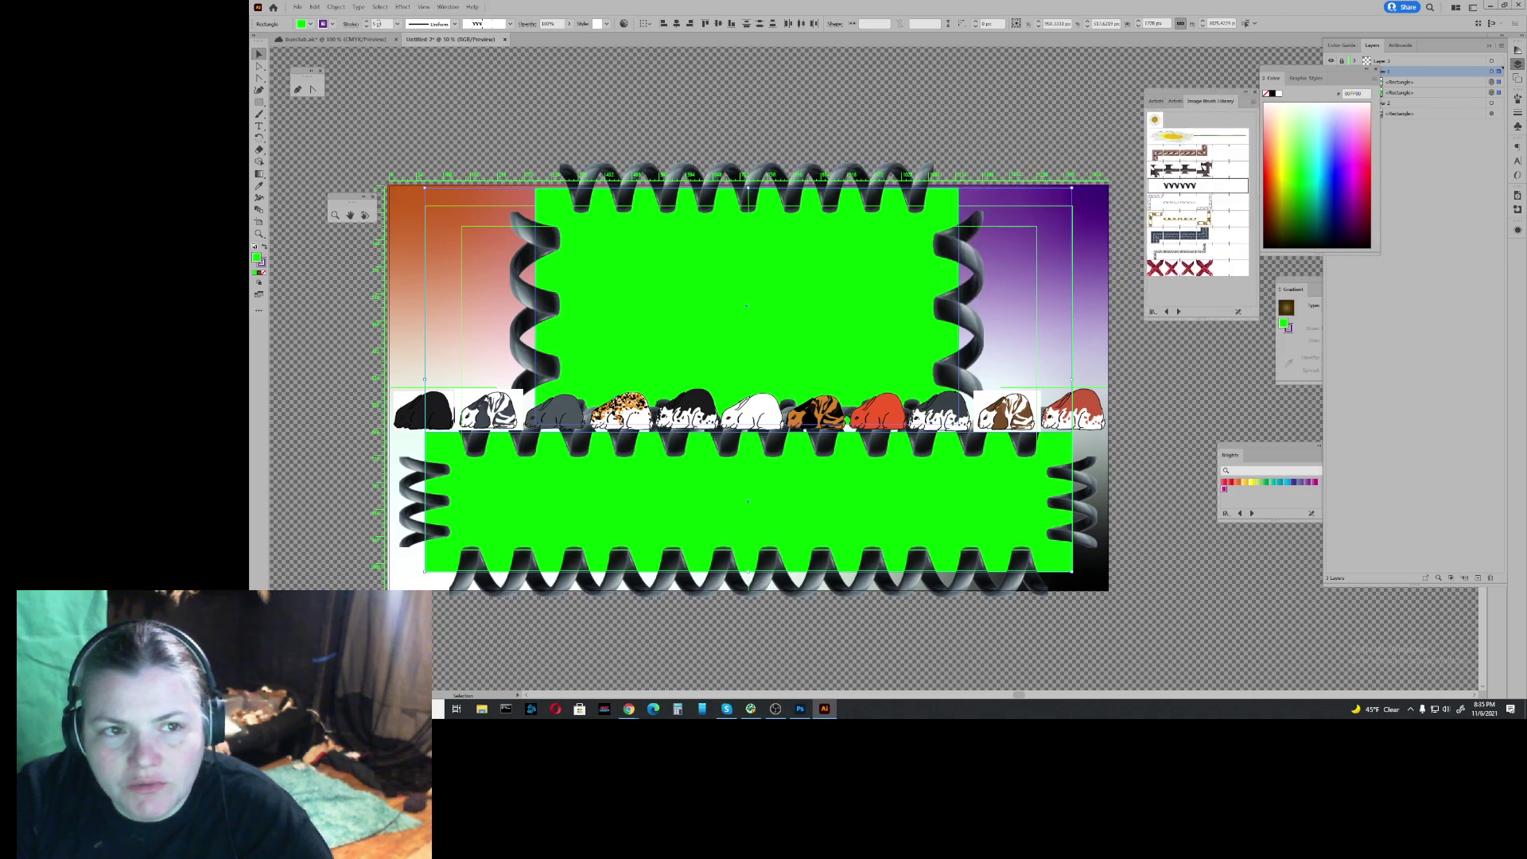
click(366, 26)
click(366, 26)
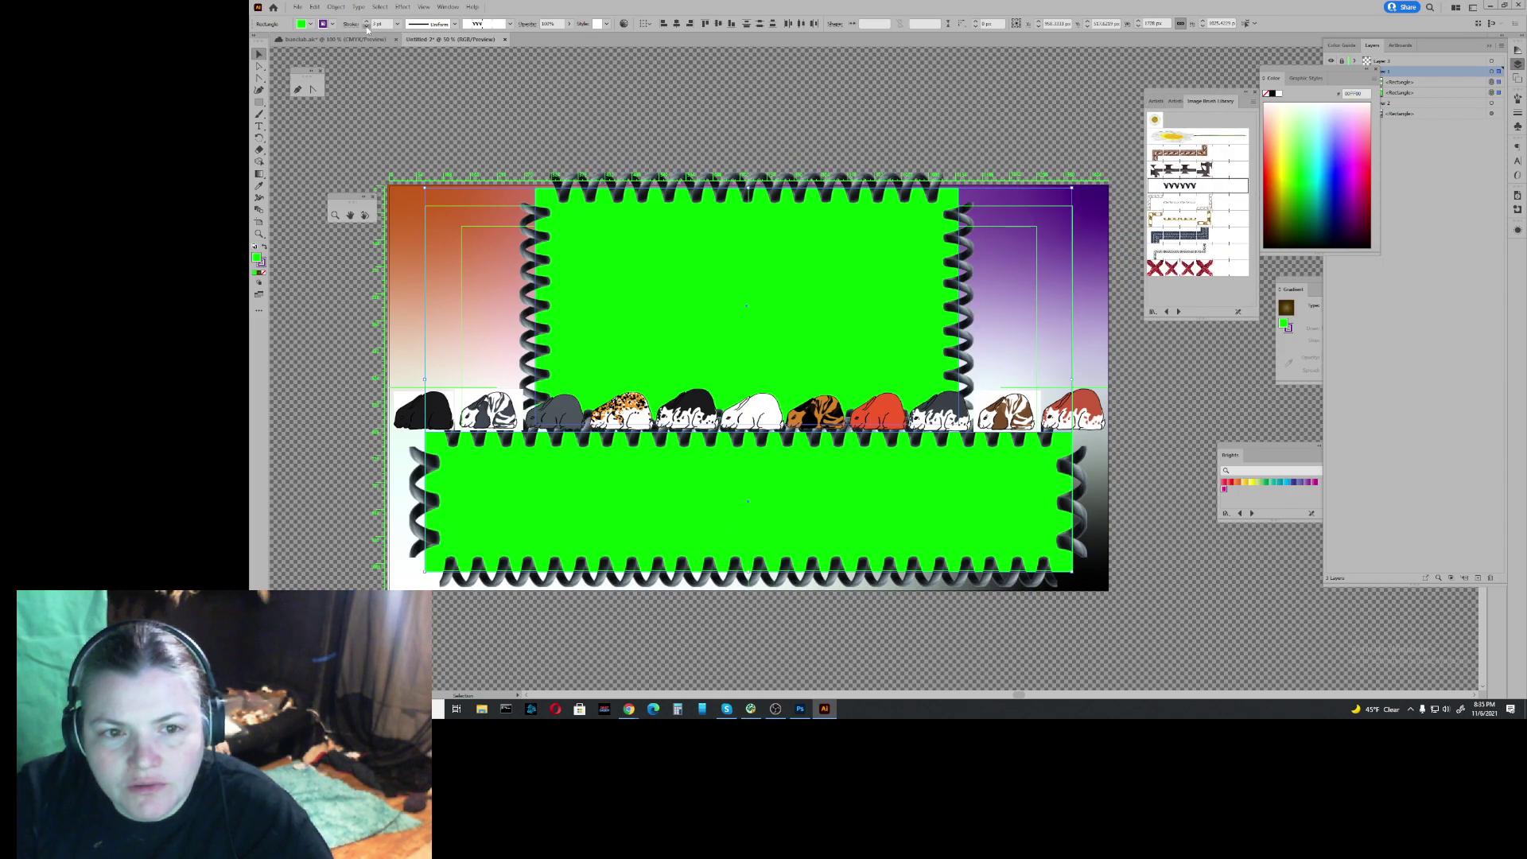
click(366, 26)
click(365, 26)
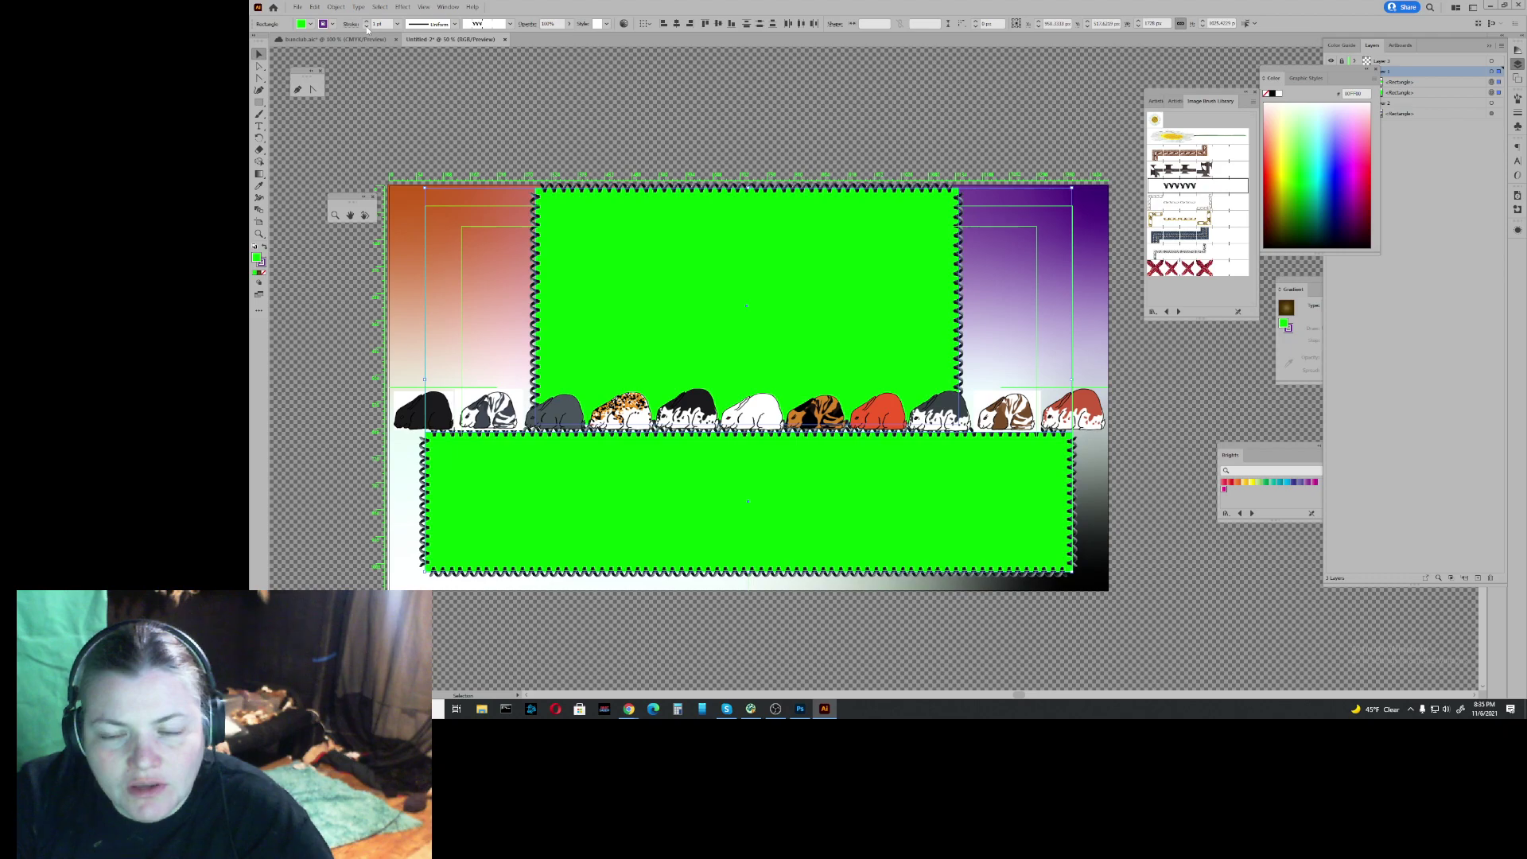
Step: Open the Elegant Curl & Floral Brush Set from the Decorative brush libraries
click(508, 25)
click(511, 38)
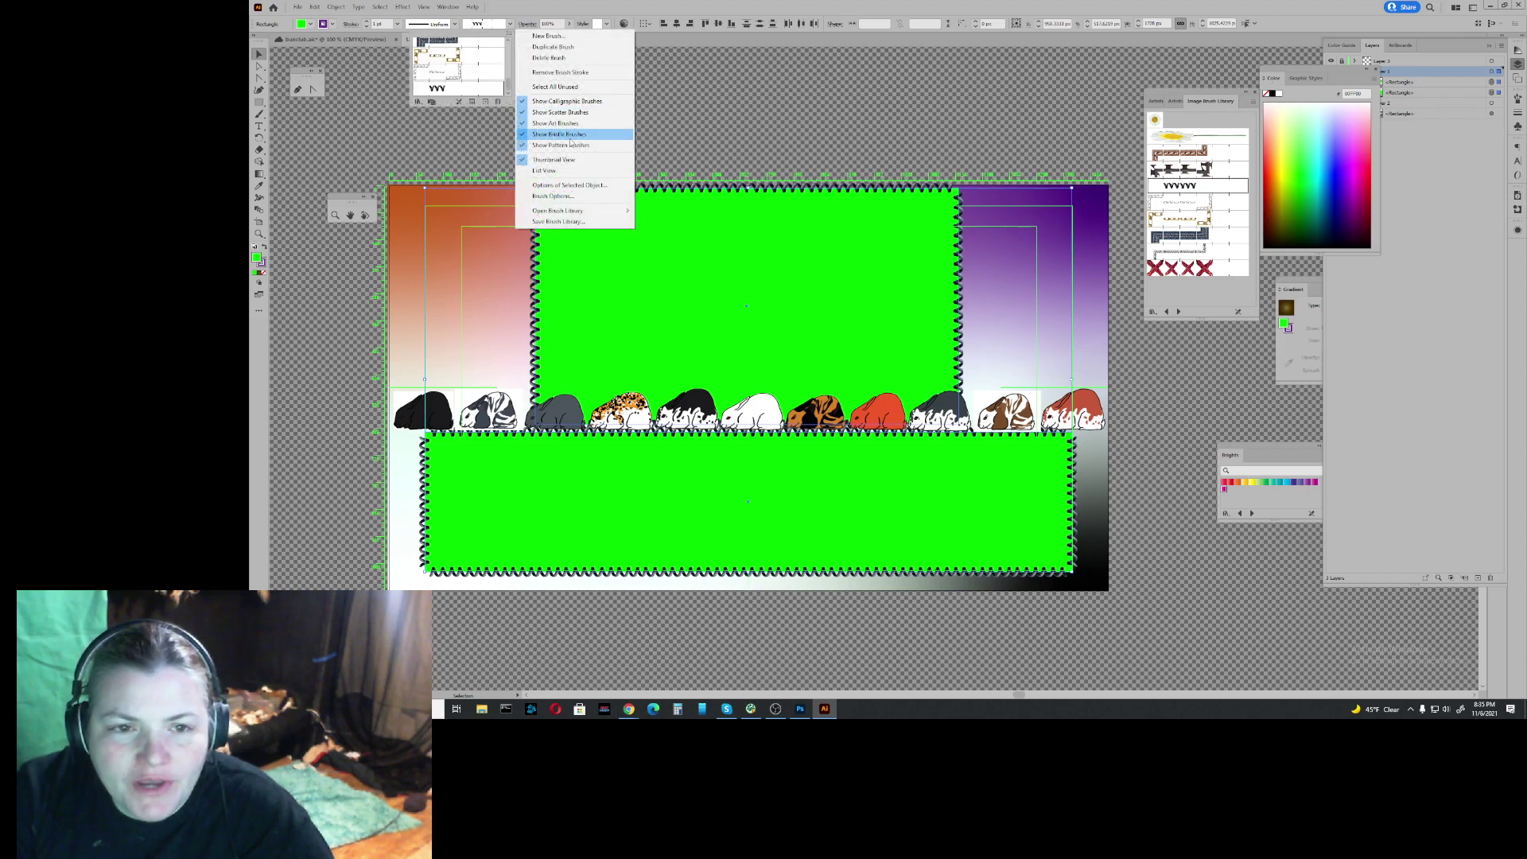
mouse_move(587, 212)
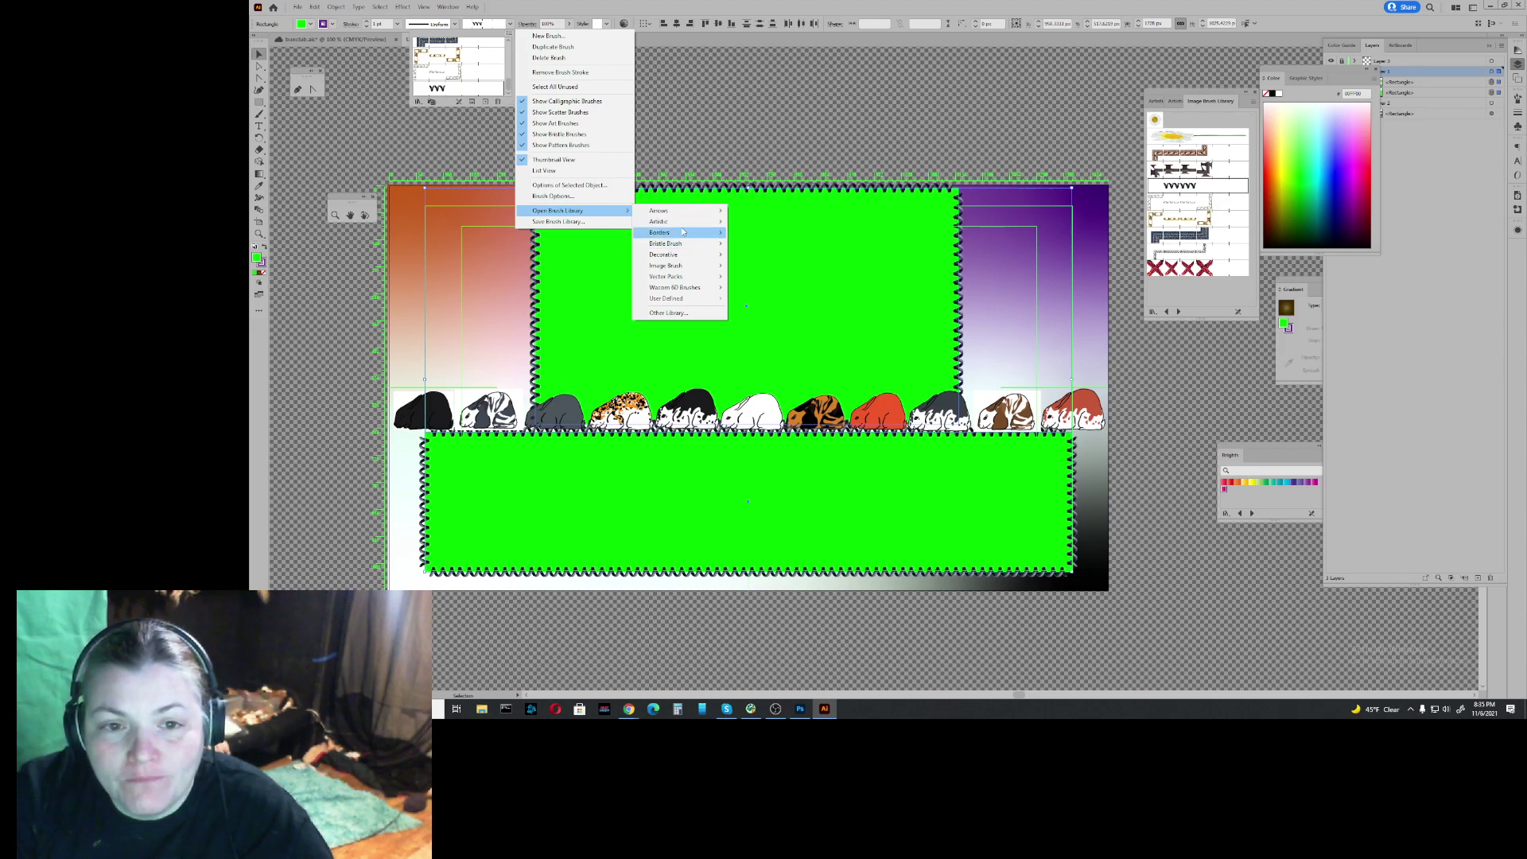
mouse_move(682, 266)
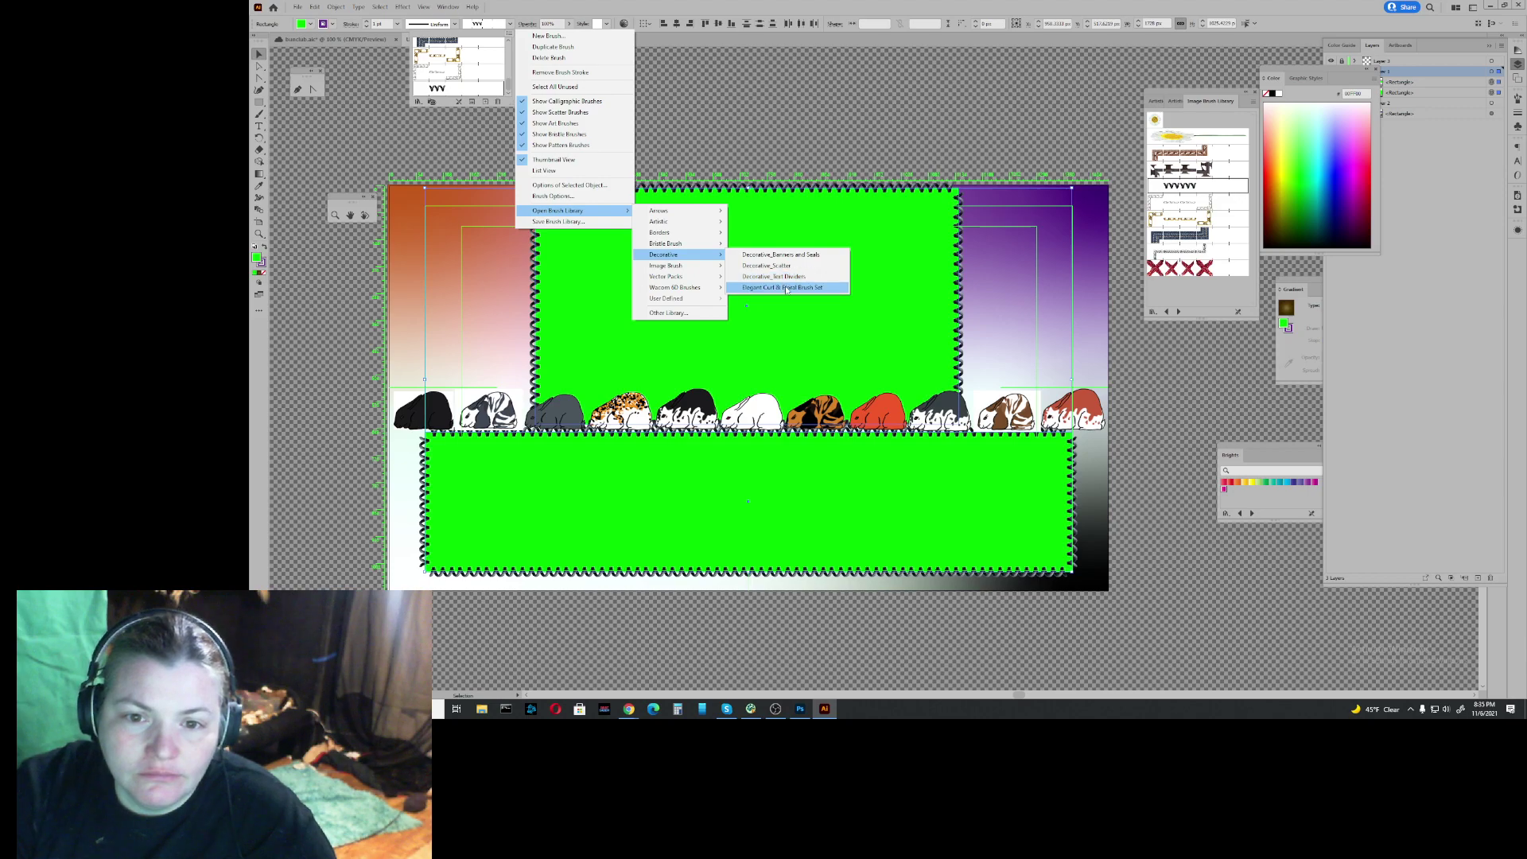
click(786, 289)
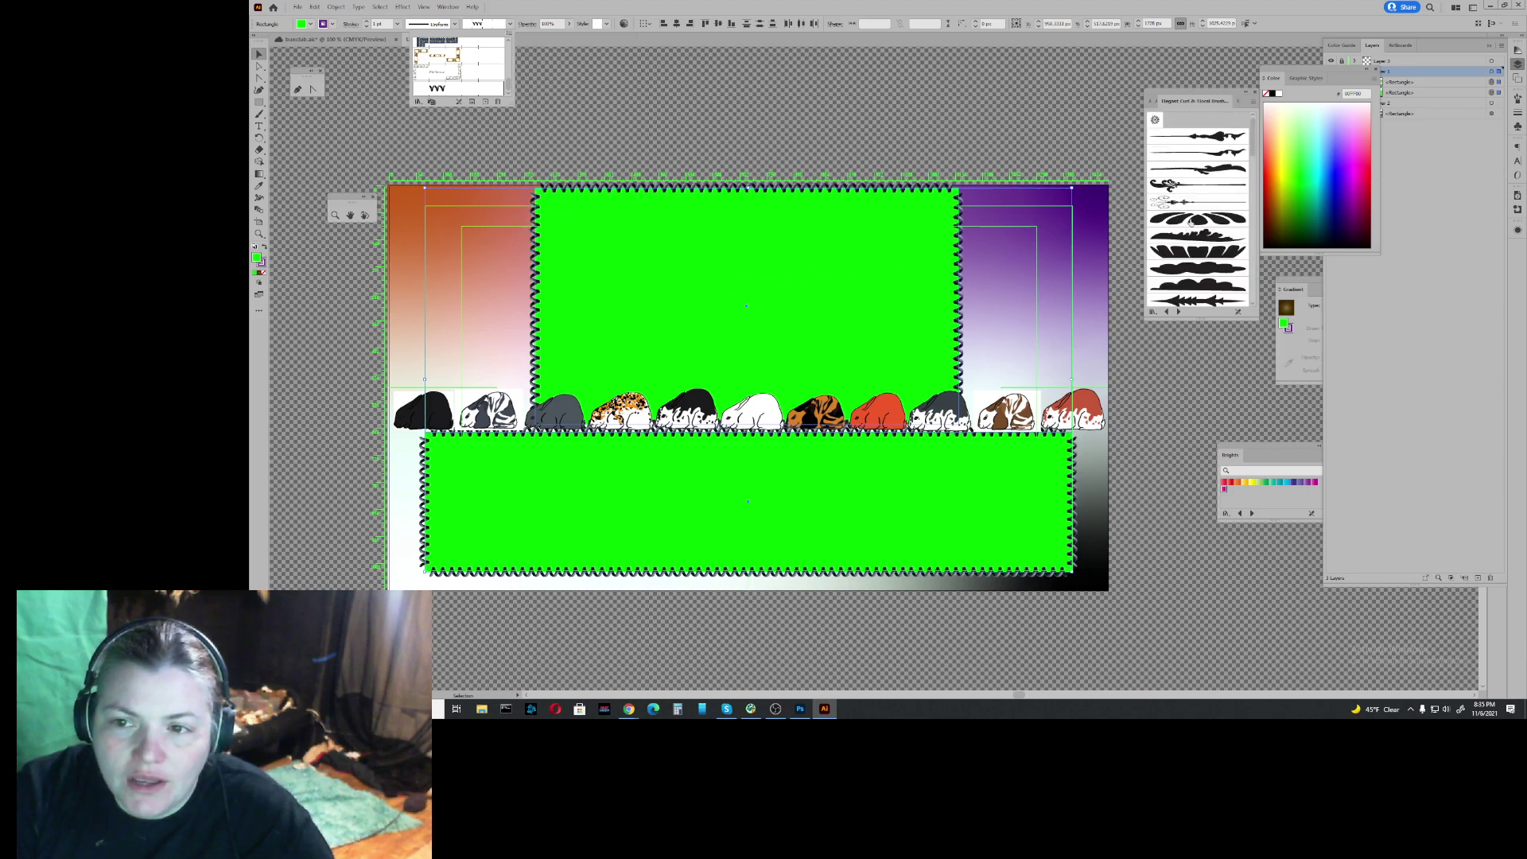
Step: Try the scattered circle brush, a large curl brush and the two wave brushes on both rectangles' outlines
click(1155, 121)
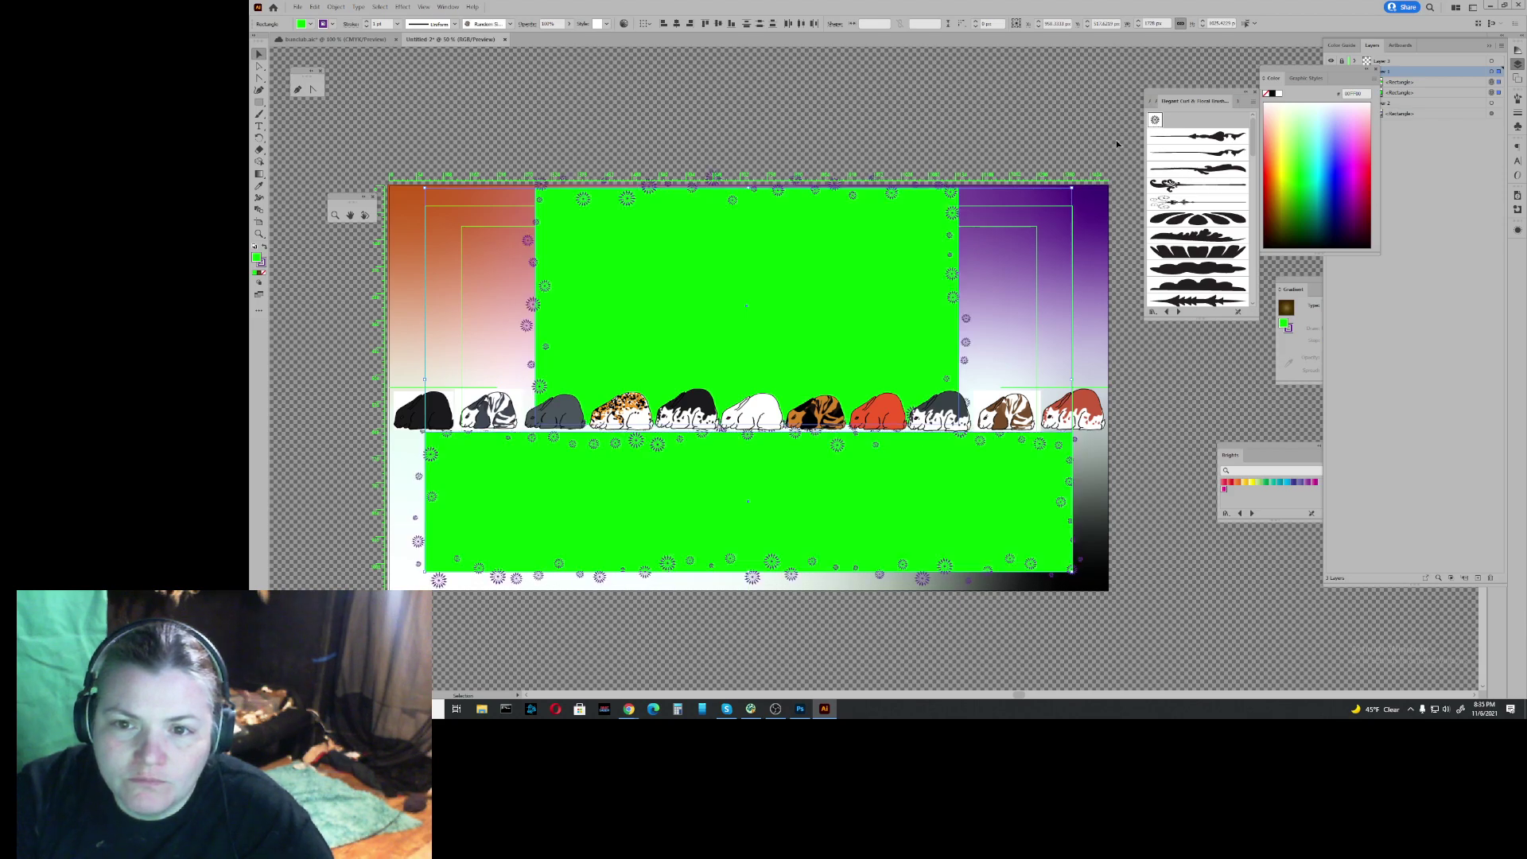
click(1199, 169)
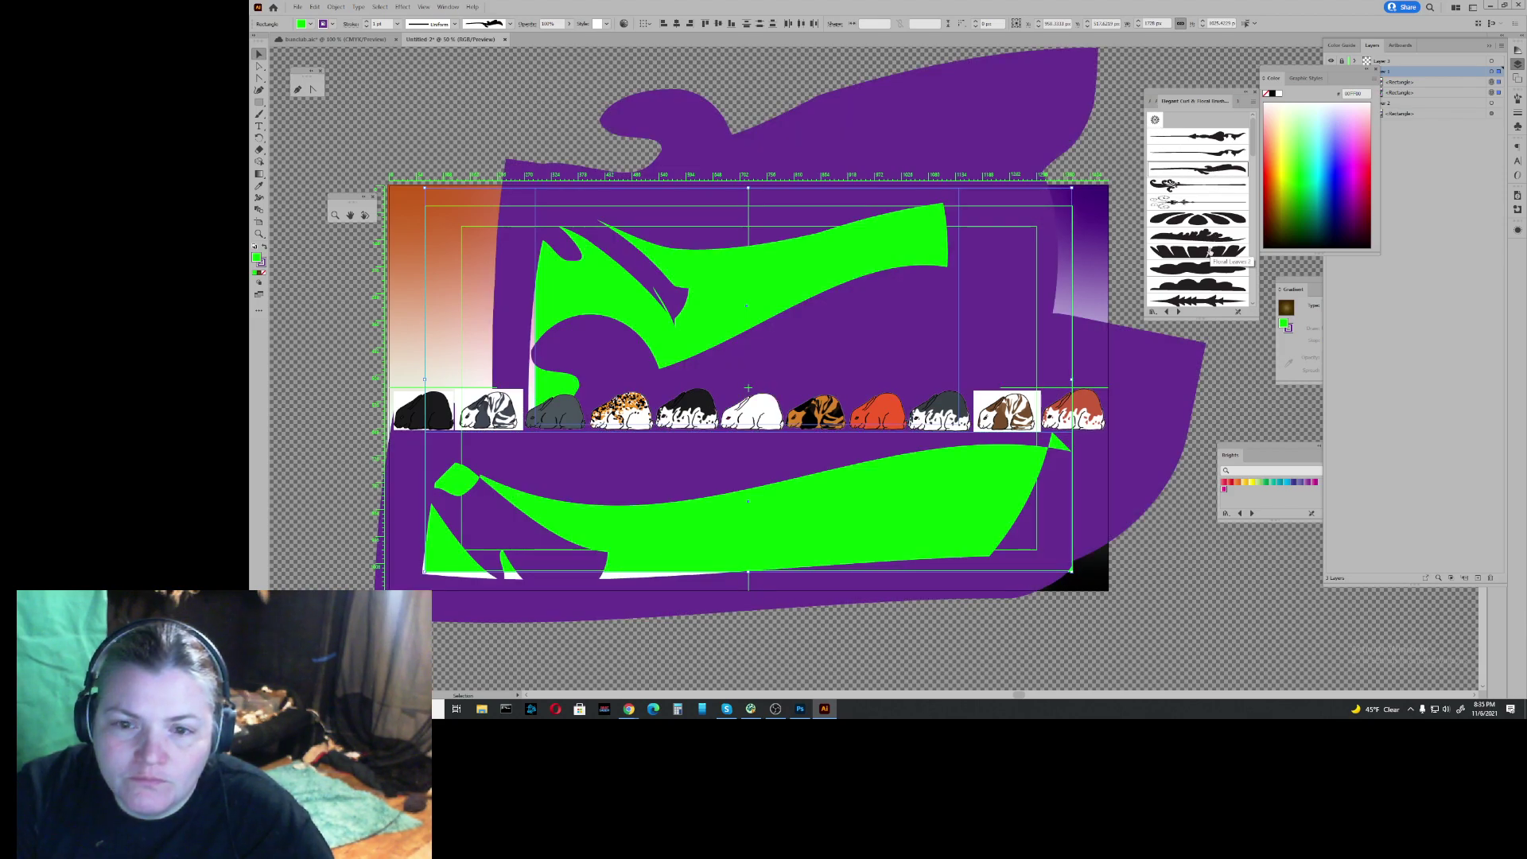
scroll(1212, 253, down, 3)
scroll(1212, 253, down, 5)
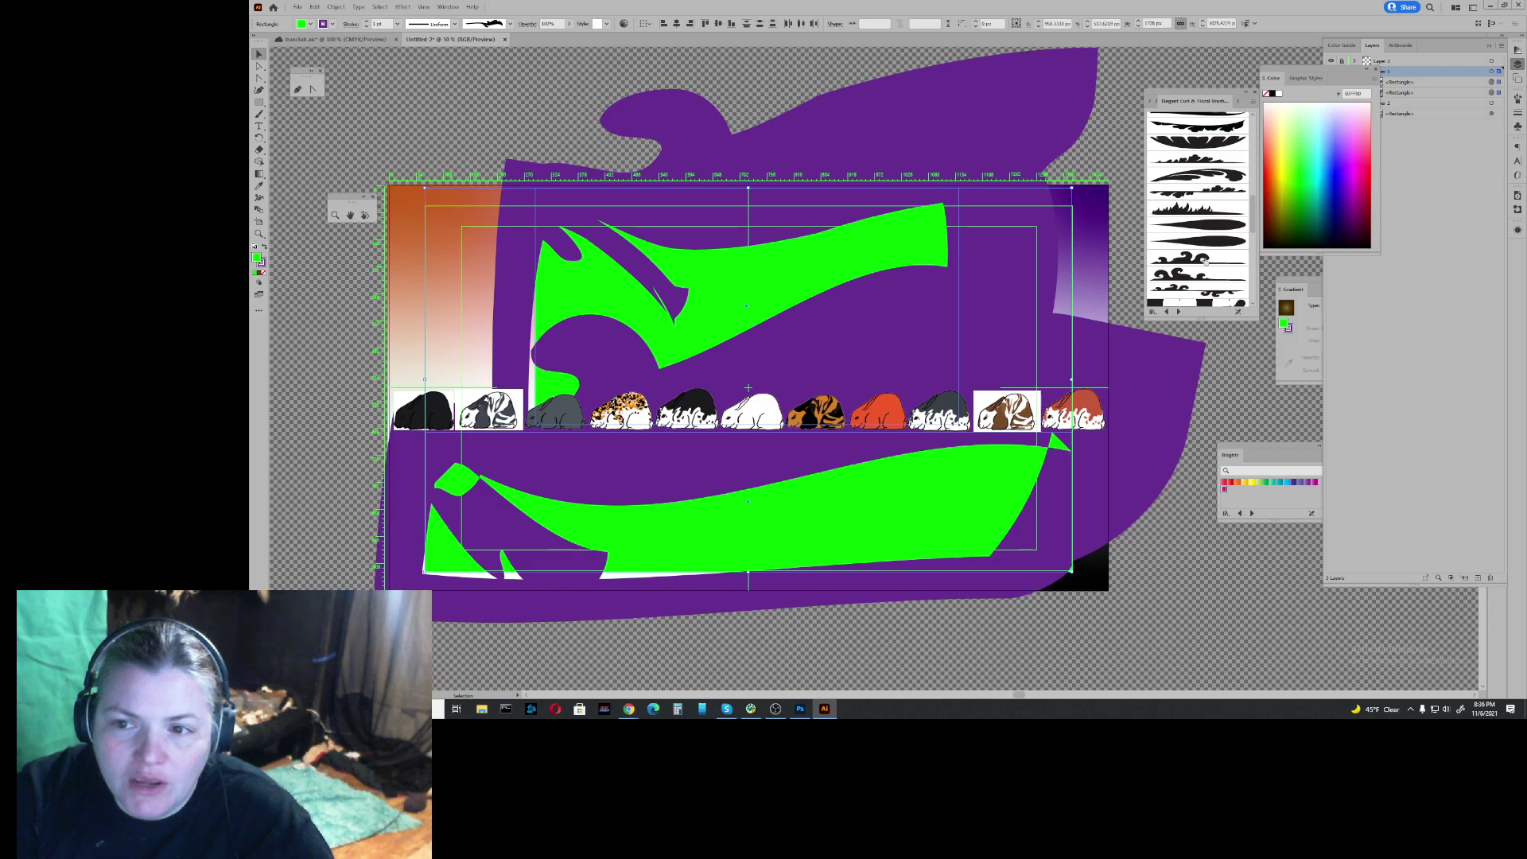
scroll(1201, 268, down, 3)
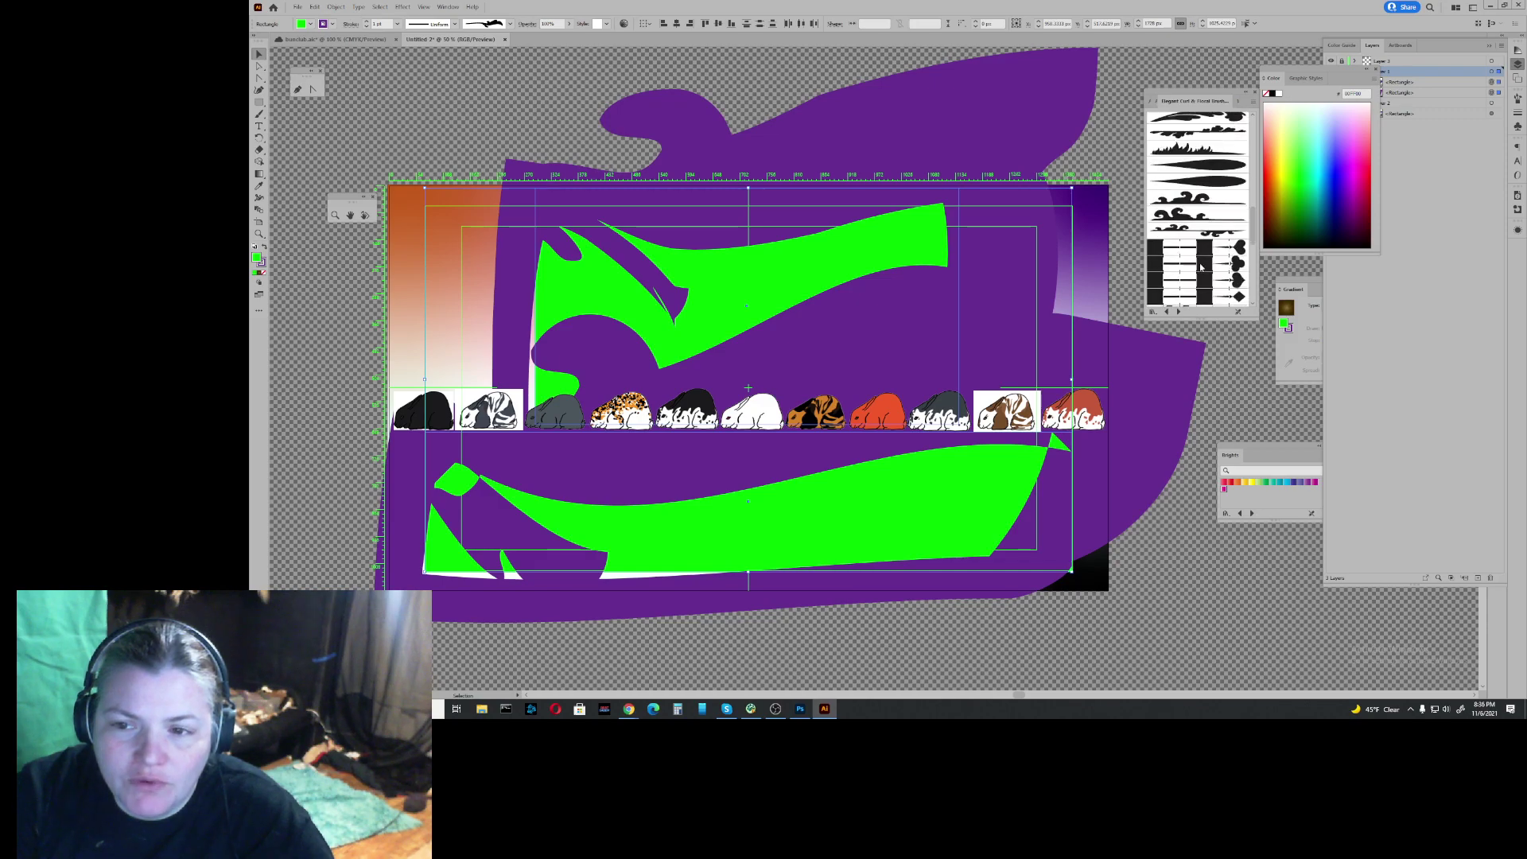
click(1197, 218)
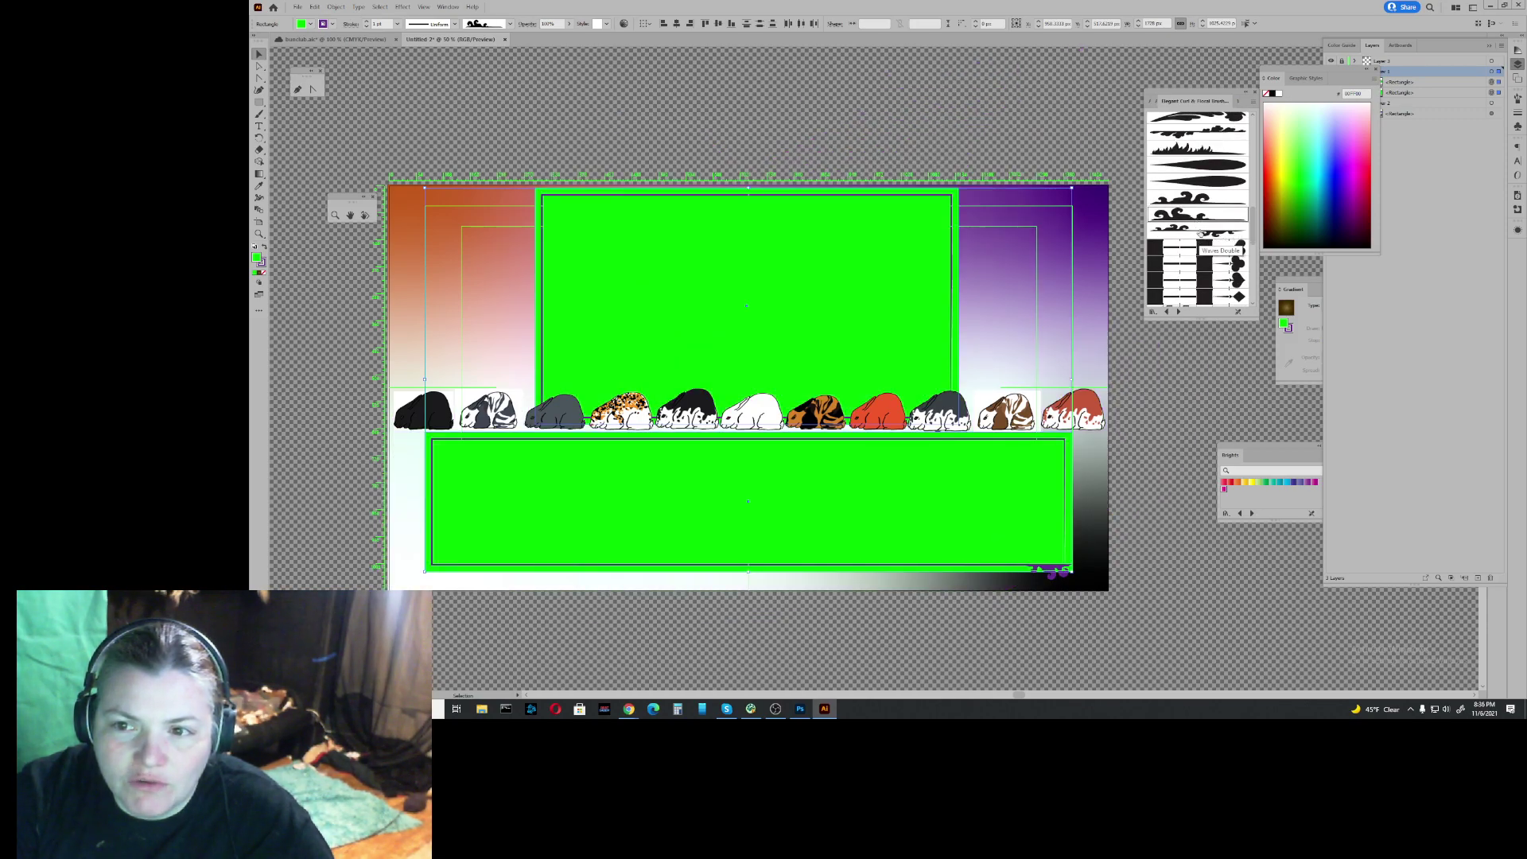
click(1201, 232)
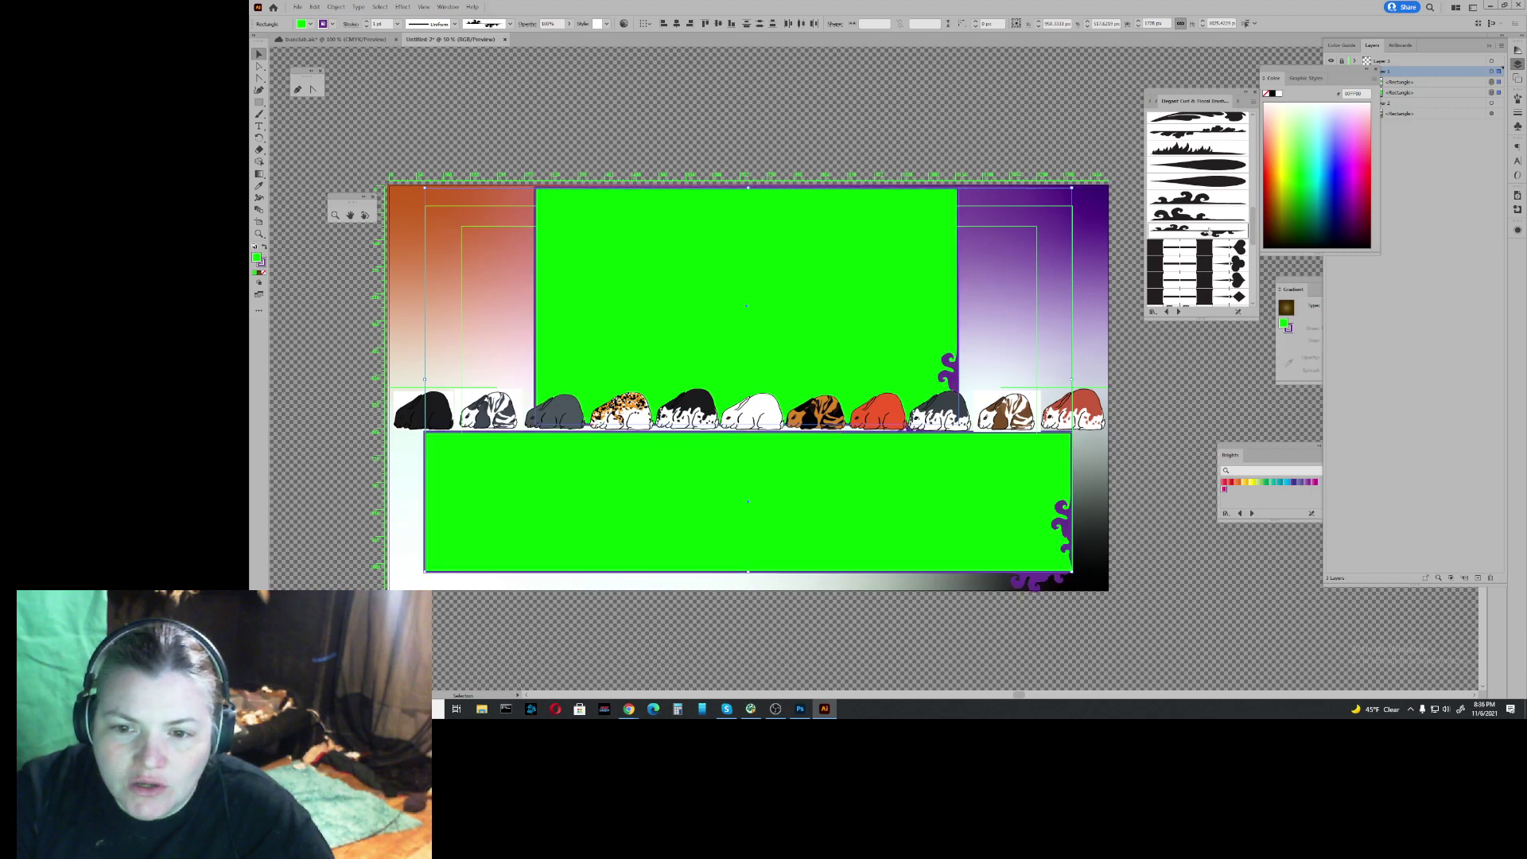
Step: Try the black card-suit, people silhouette and red-and-black card-suit pattern brushes on both outlines
click(1219, 261)
scroll(1219, 272, down, 3)
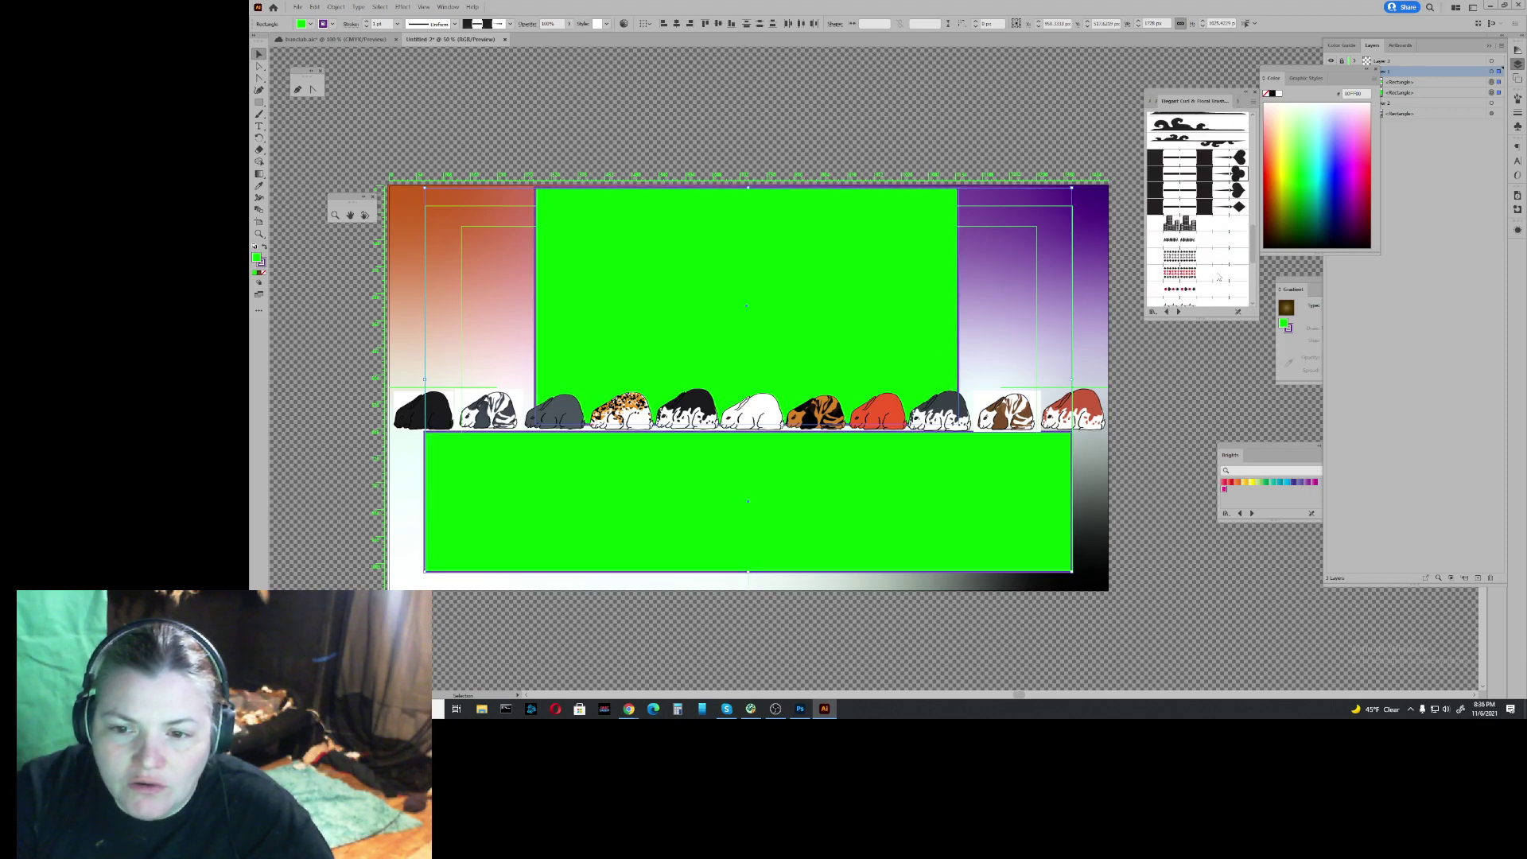
click(1192, 257)
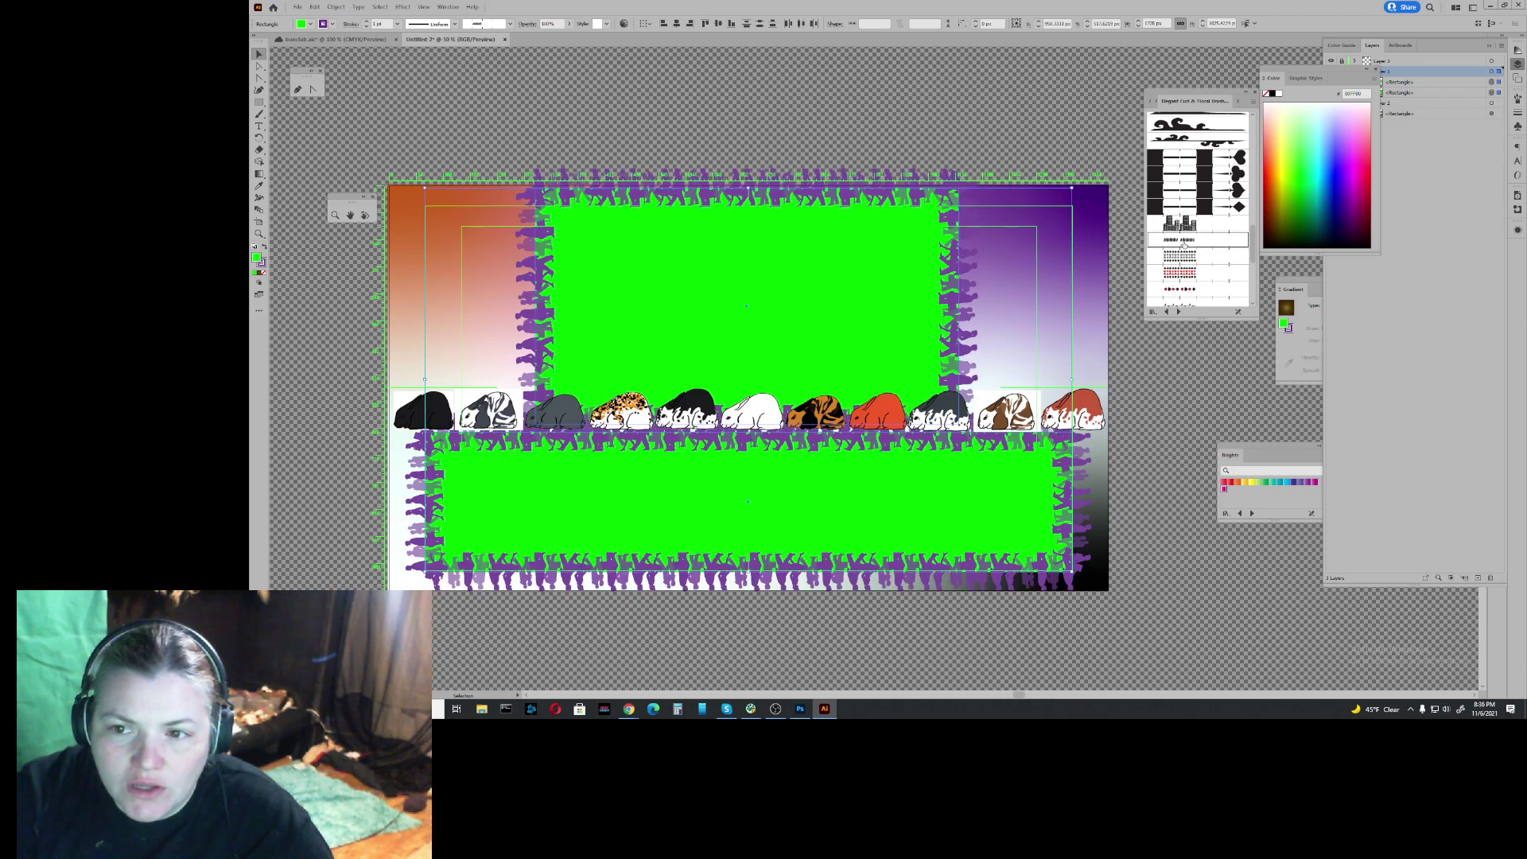
click(1183, 240)
click(1188, 231)
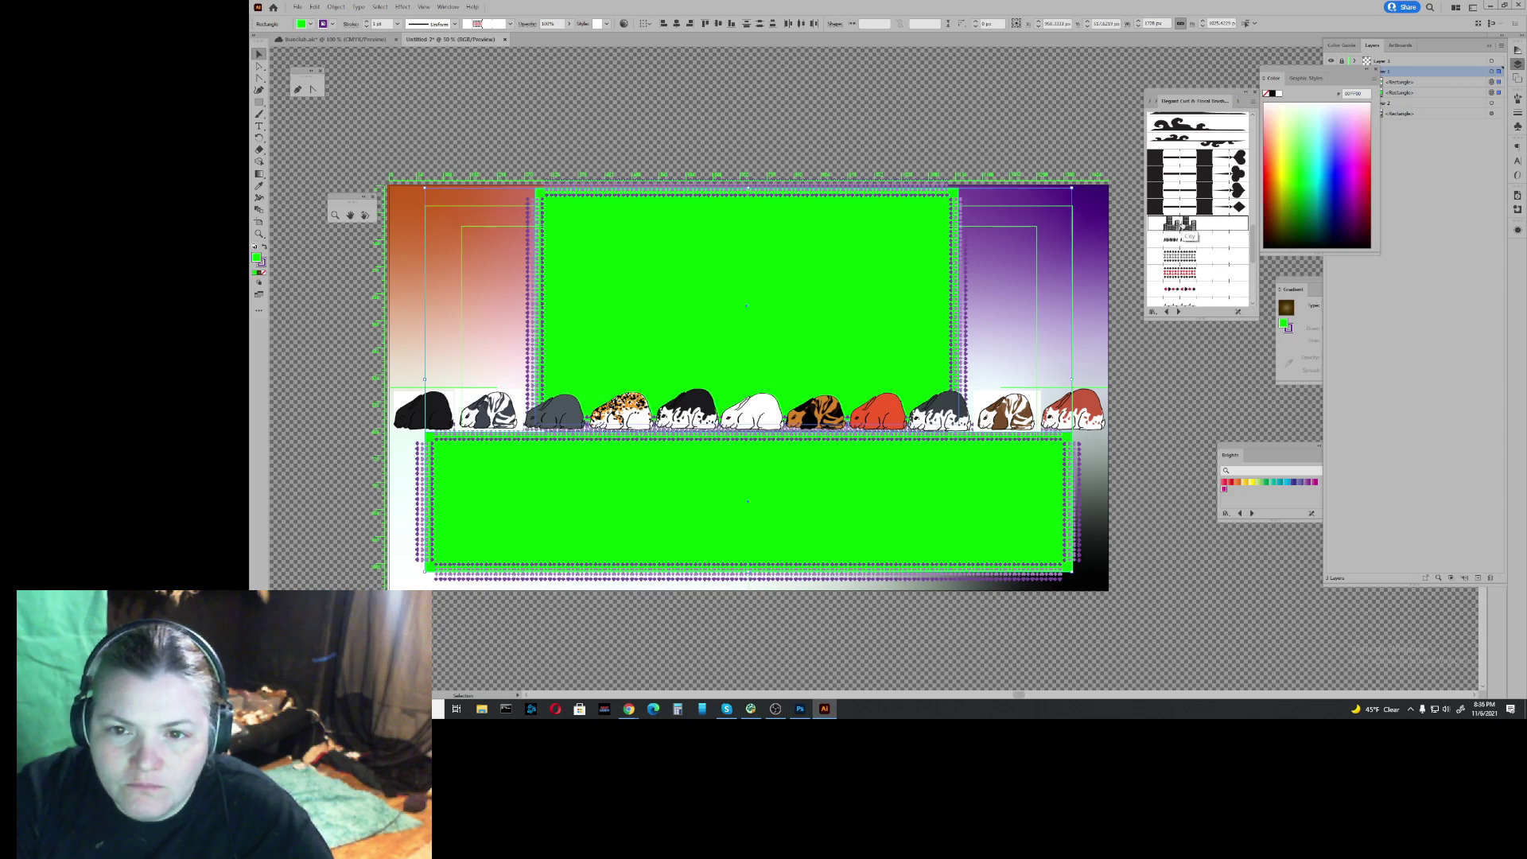
click(1184, 288)
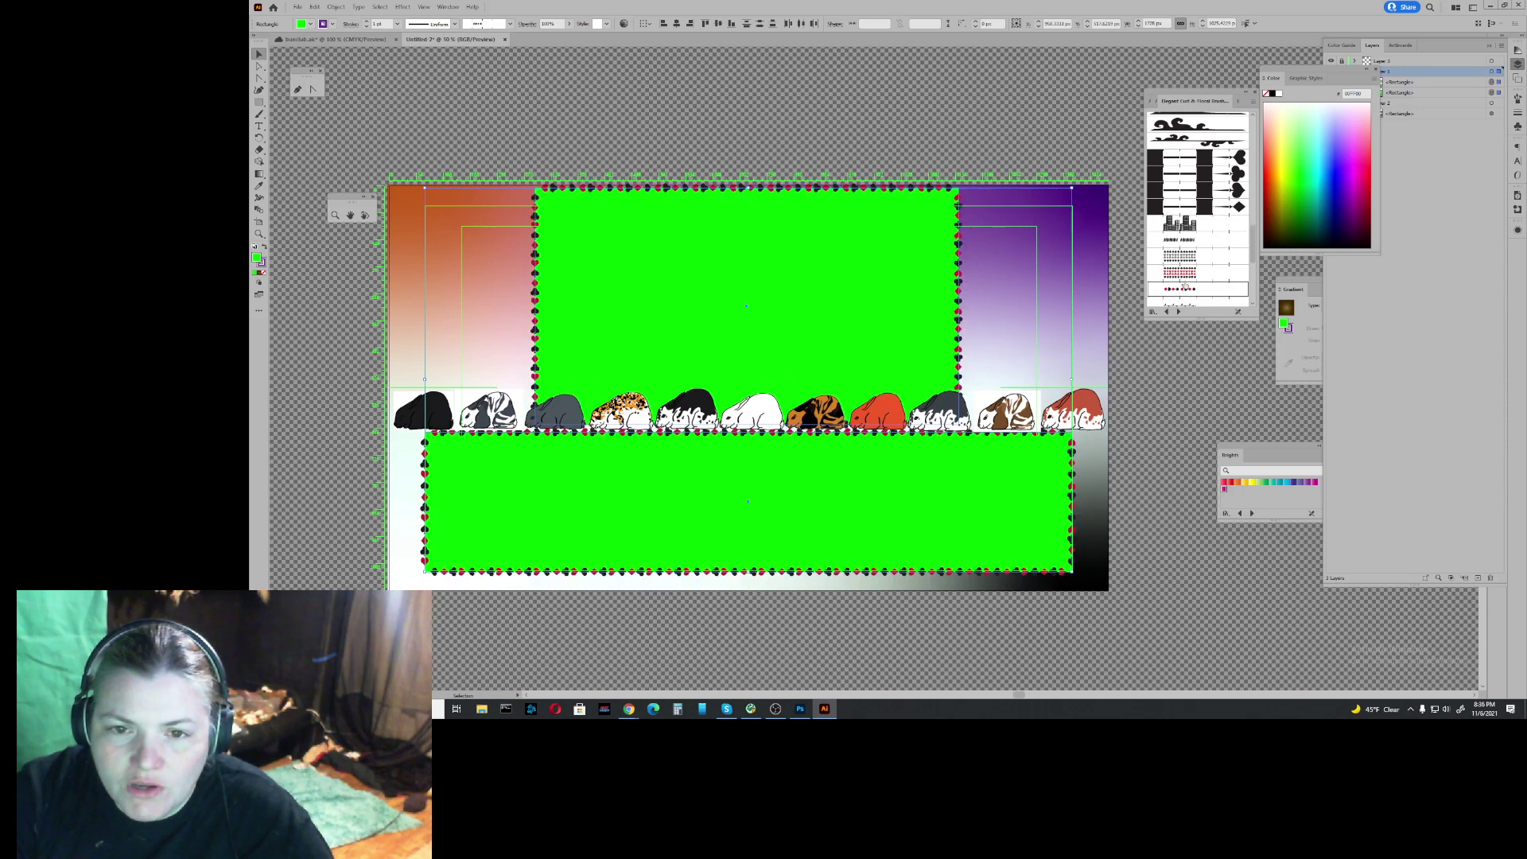
Step: Try the leafy floral pattern brush and the small curl pattern brush on both outlines
scroll(1184, 285, down, 3)
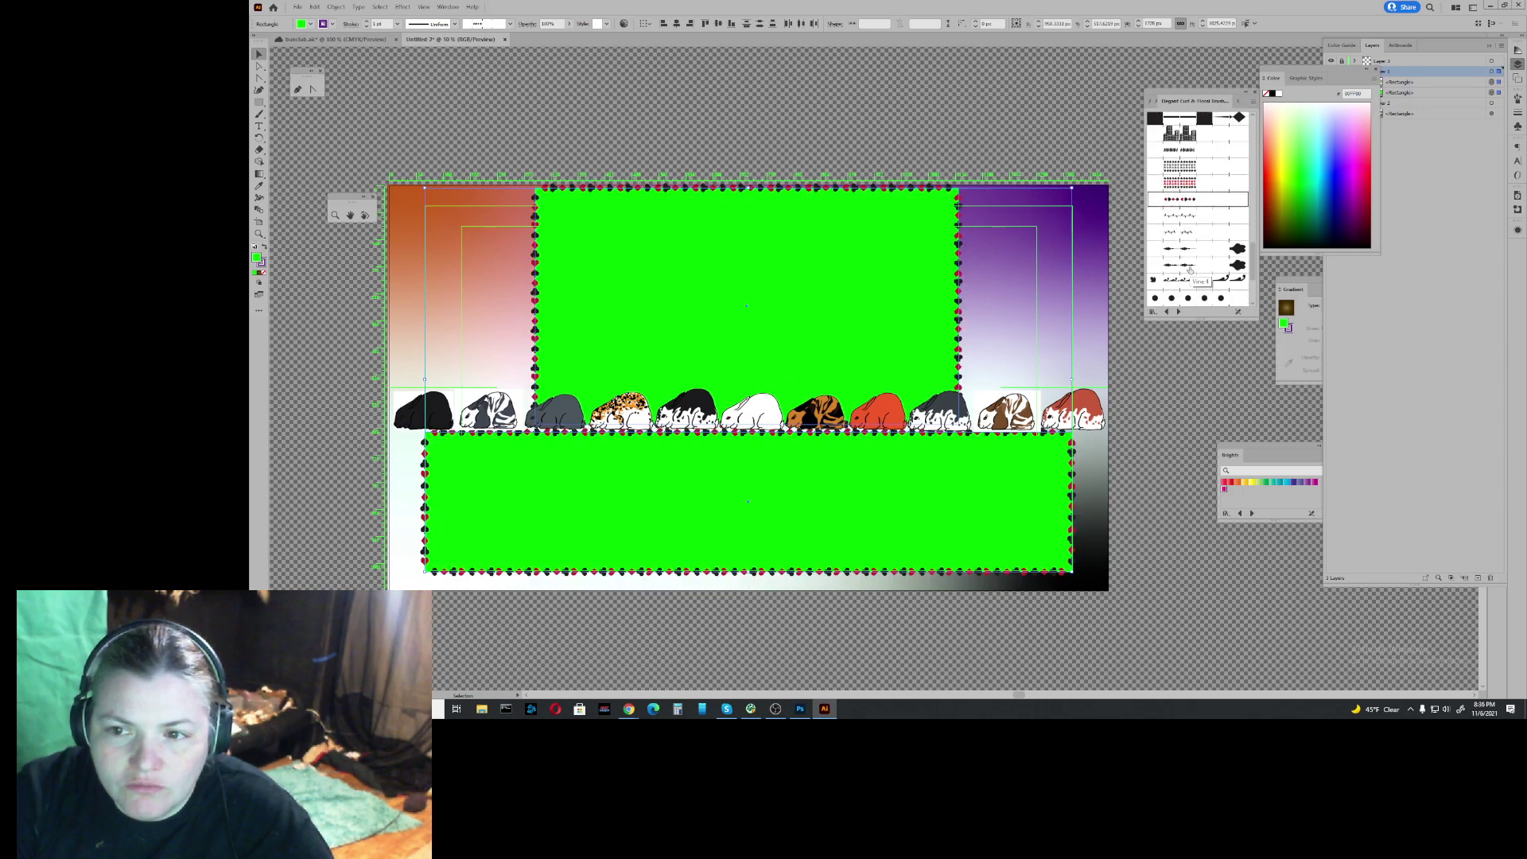
click(1190, 269)
click(1189, 250)
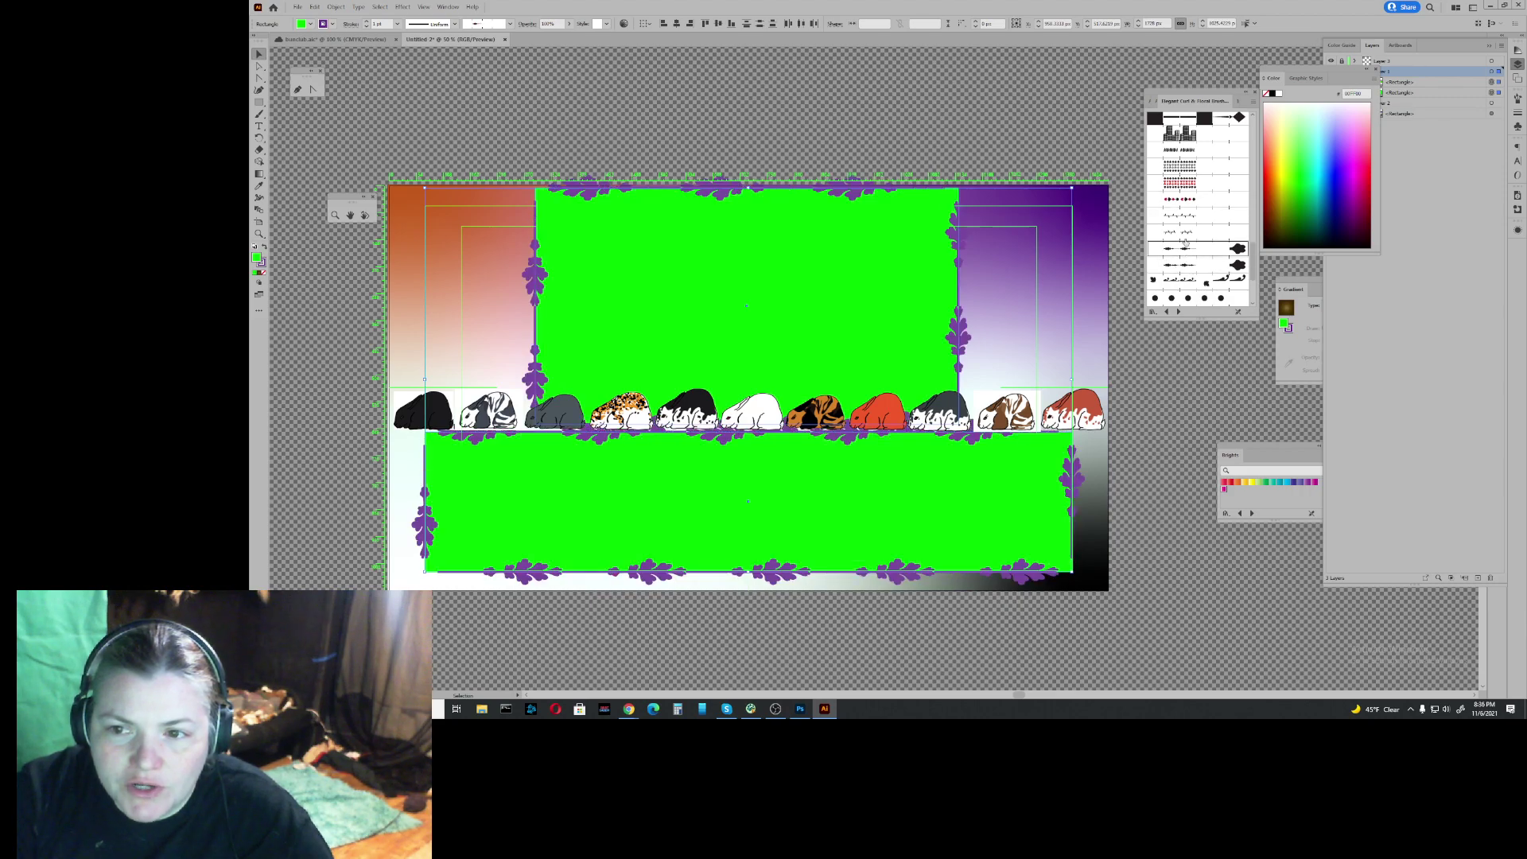
click(1185, 237)
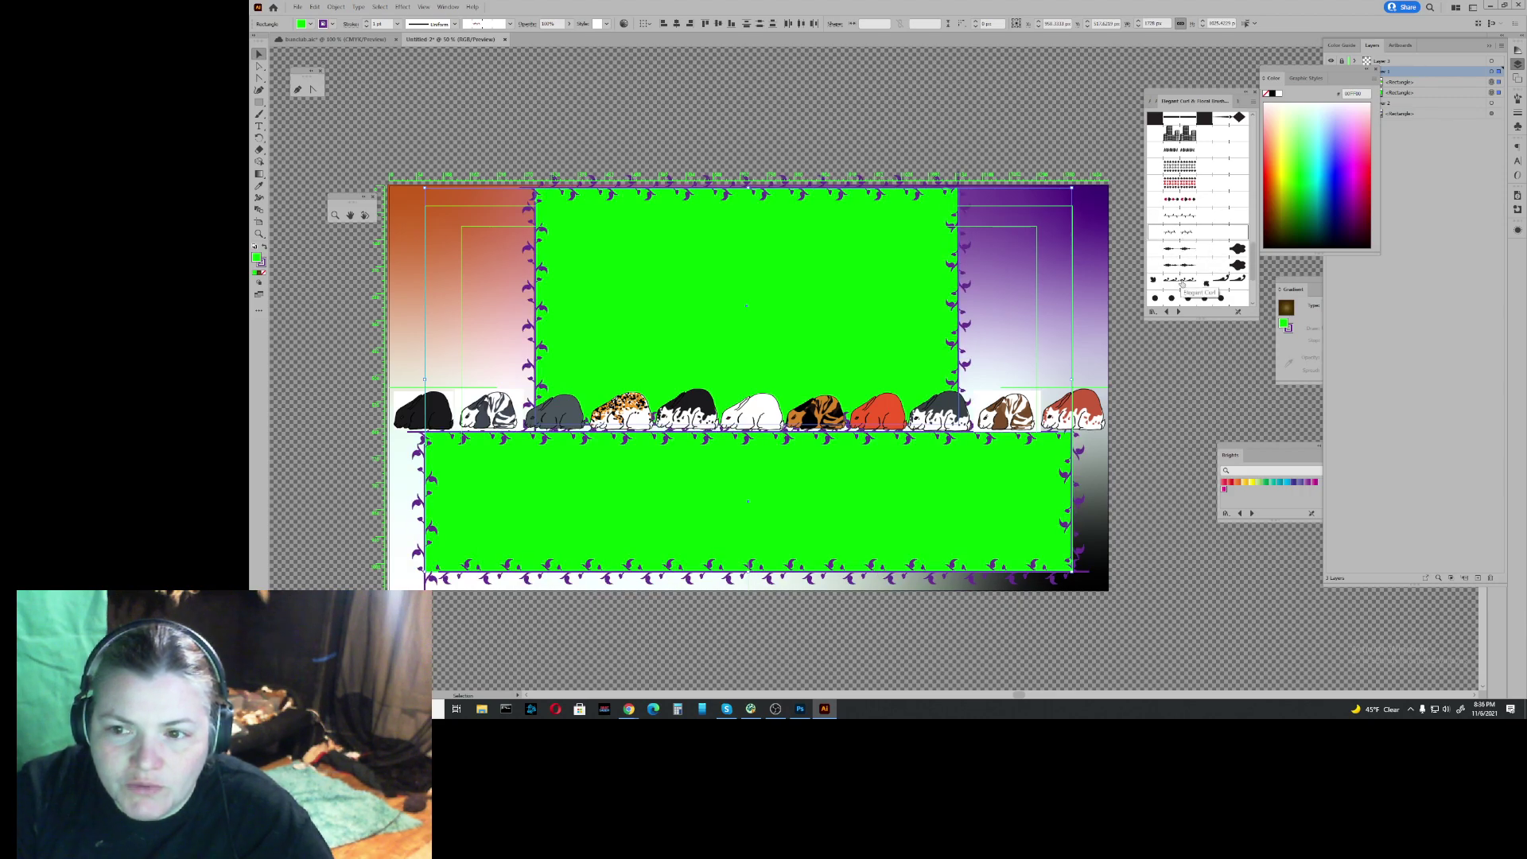
Step: Compare the diamond and dots pattern brushes on both outlines, and apply the diamond one
scroll(1184, 285, down, 3)
click(1183, 242)
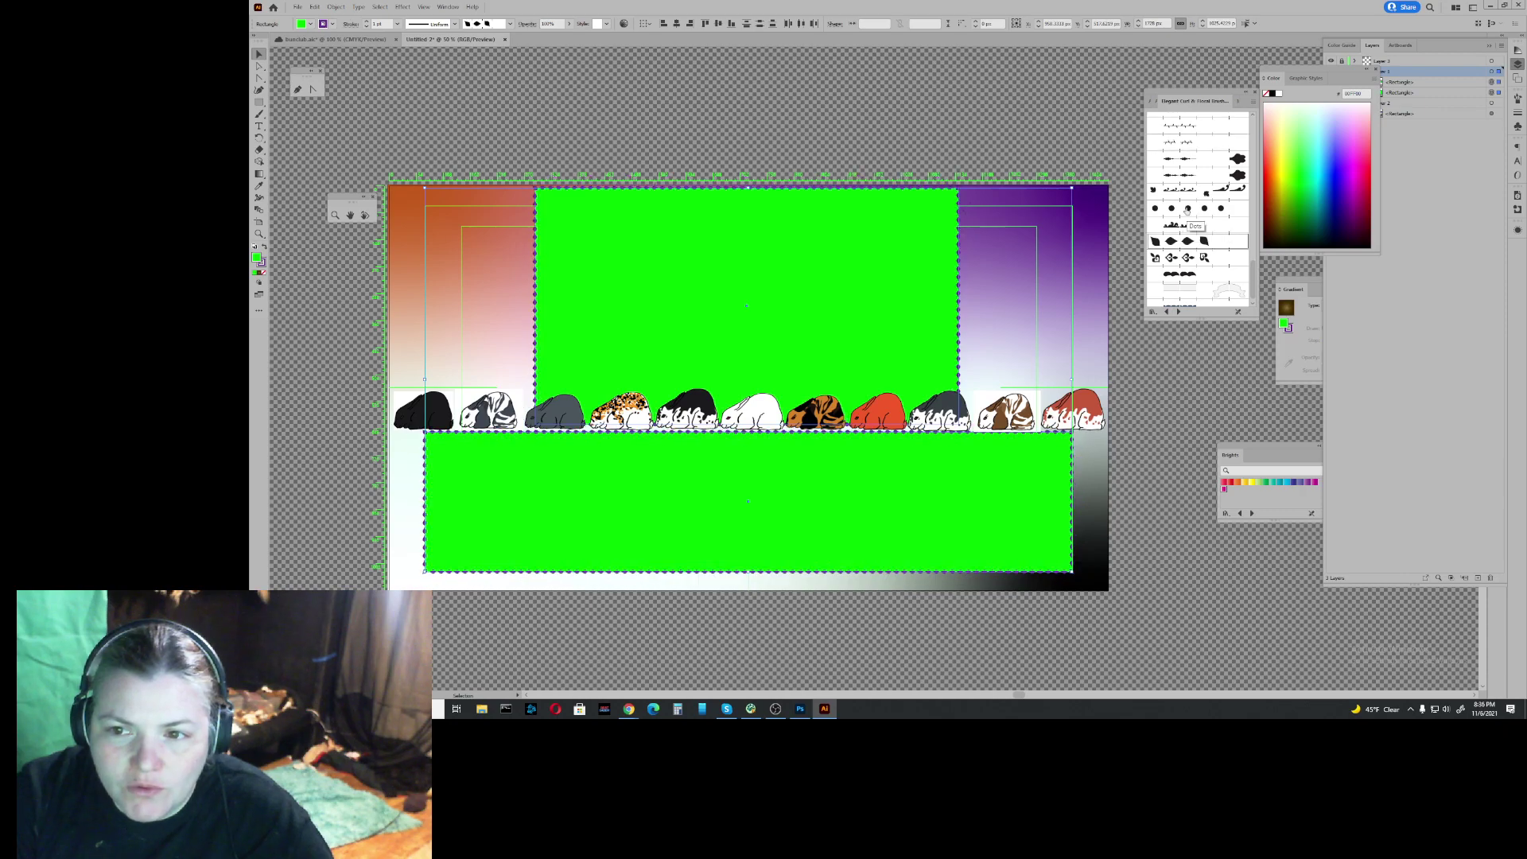
click(1188, 209)
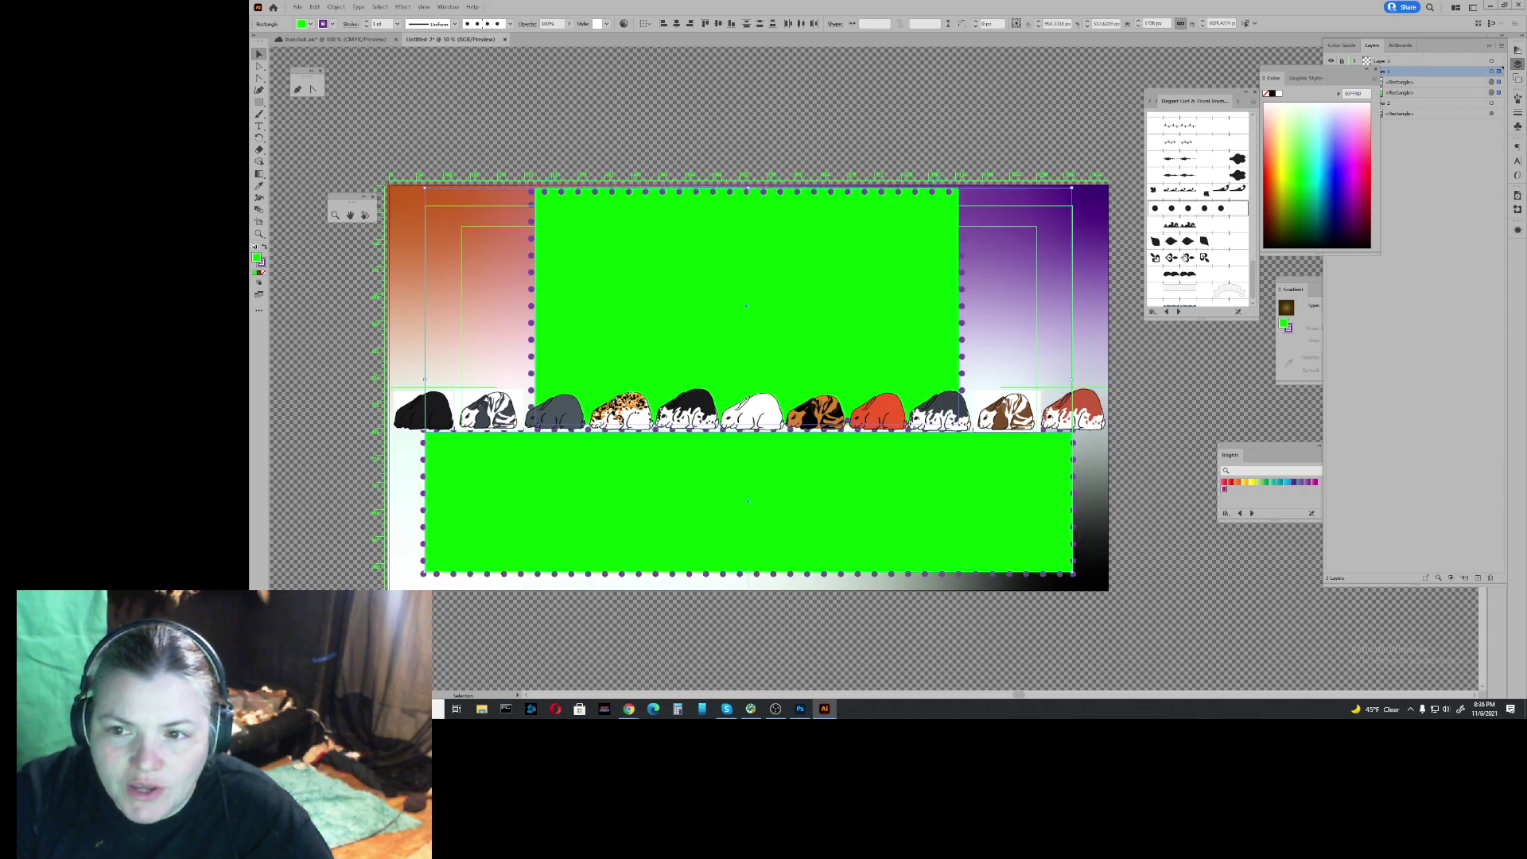
click(1180, 241)
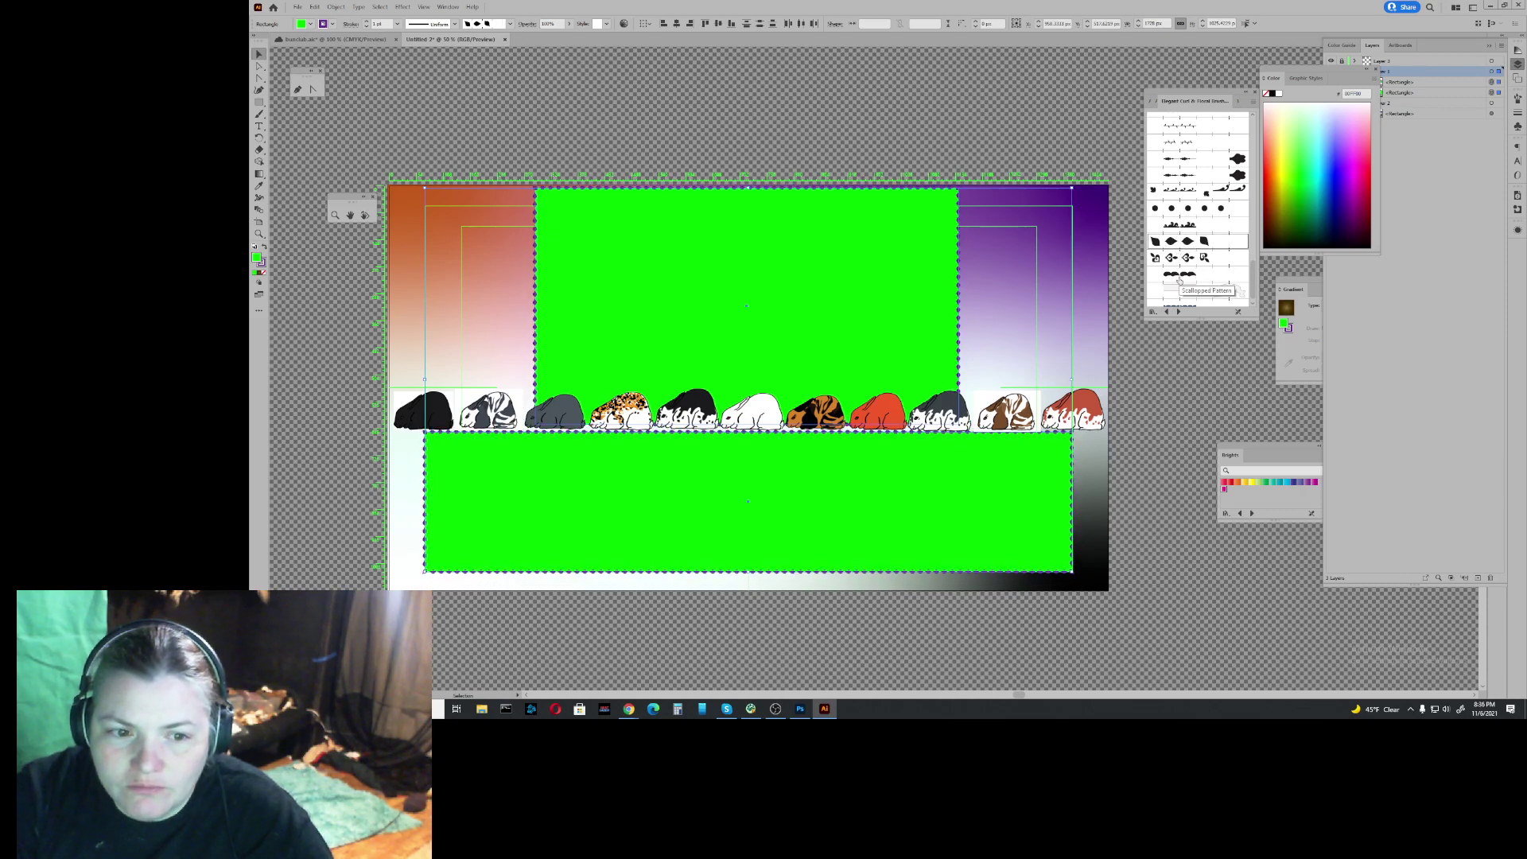
Step: Change the stroke color of both rectangles' diamond outlines to black
scroll(1202, 278, down, 1)
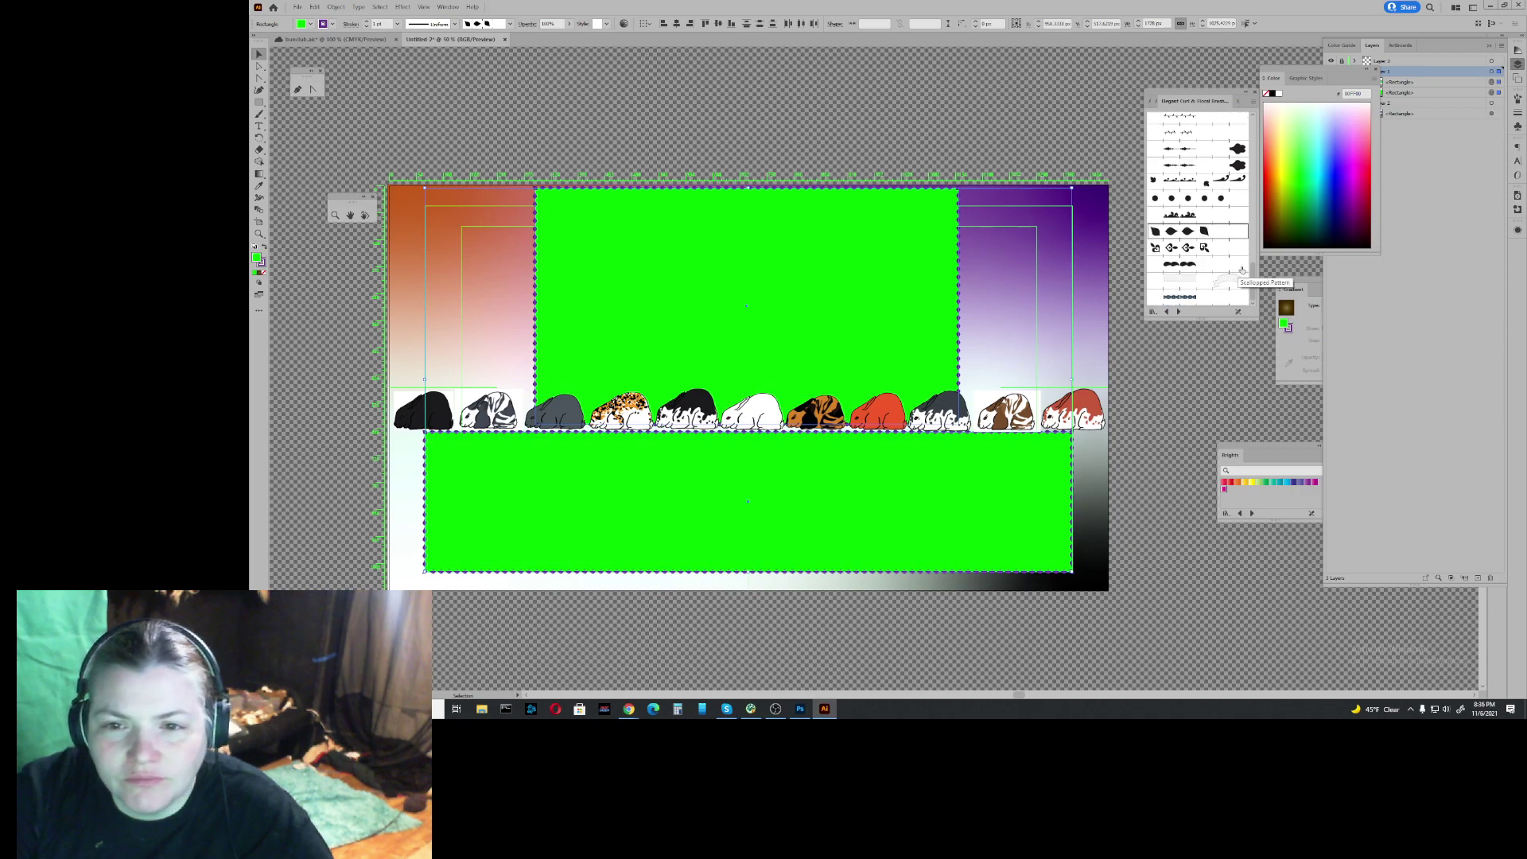
click(333, 24)
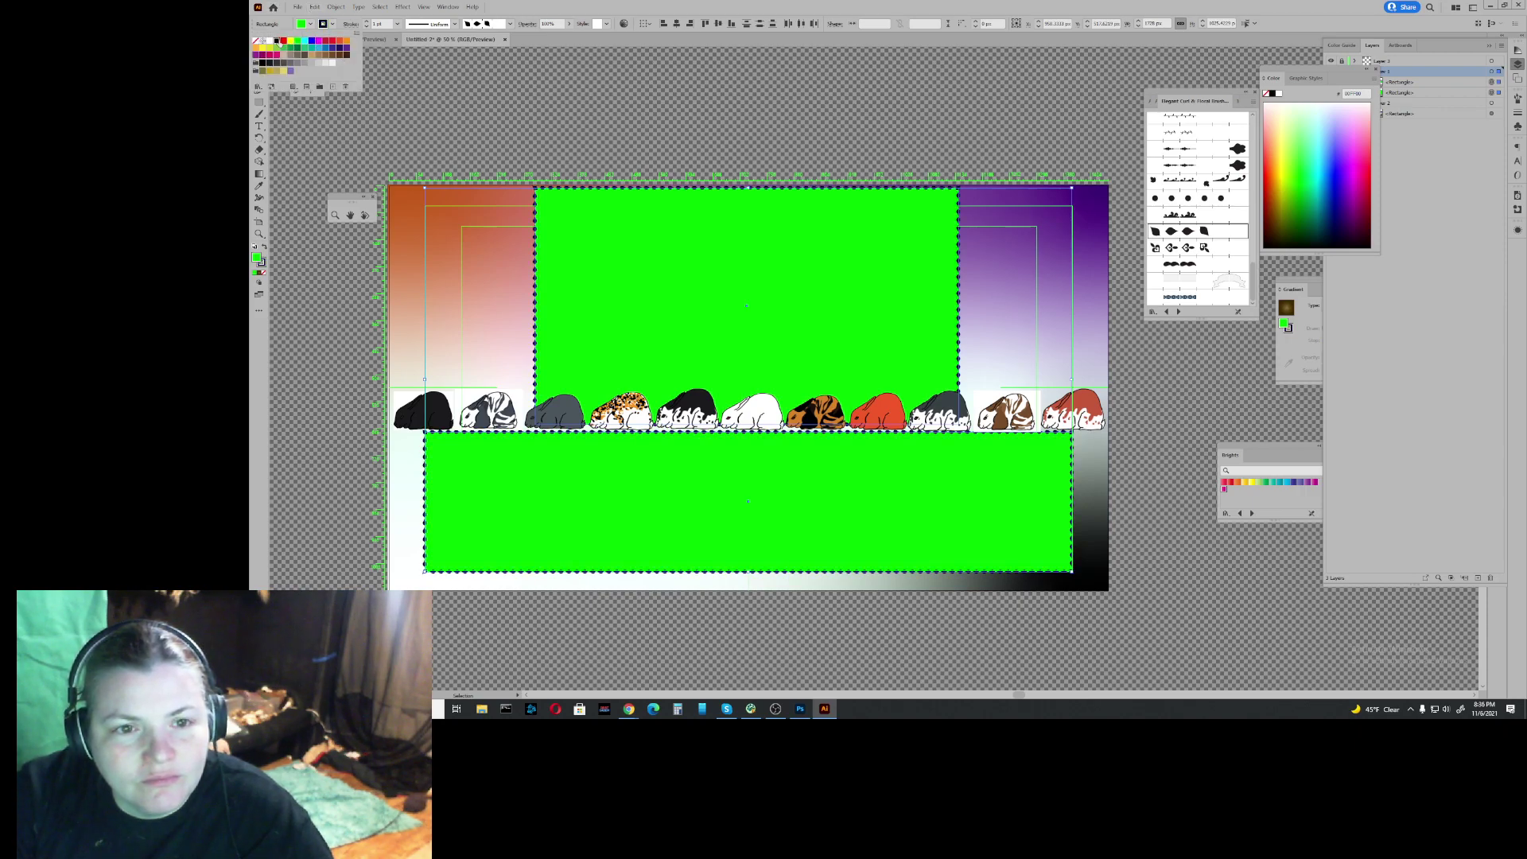
click(496, 125)
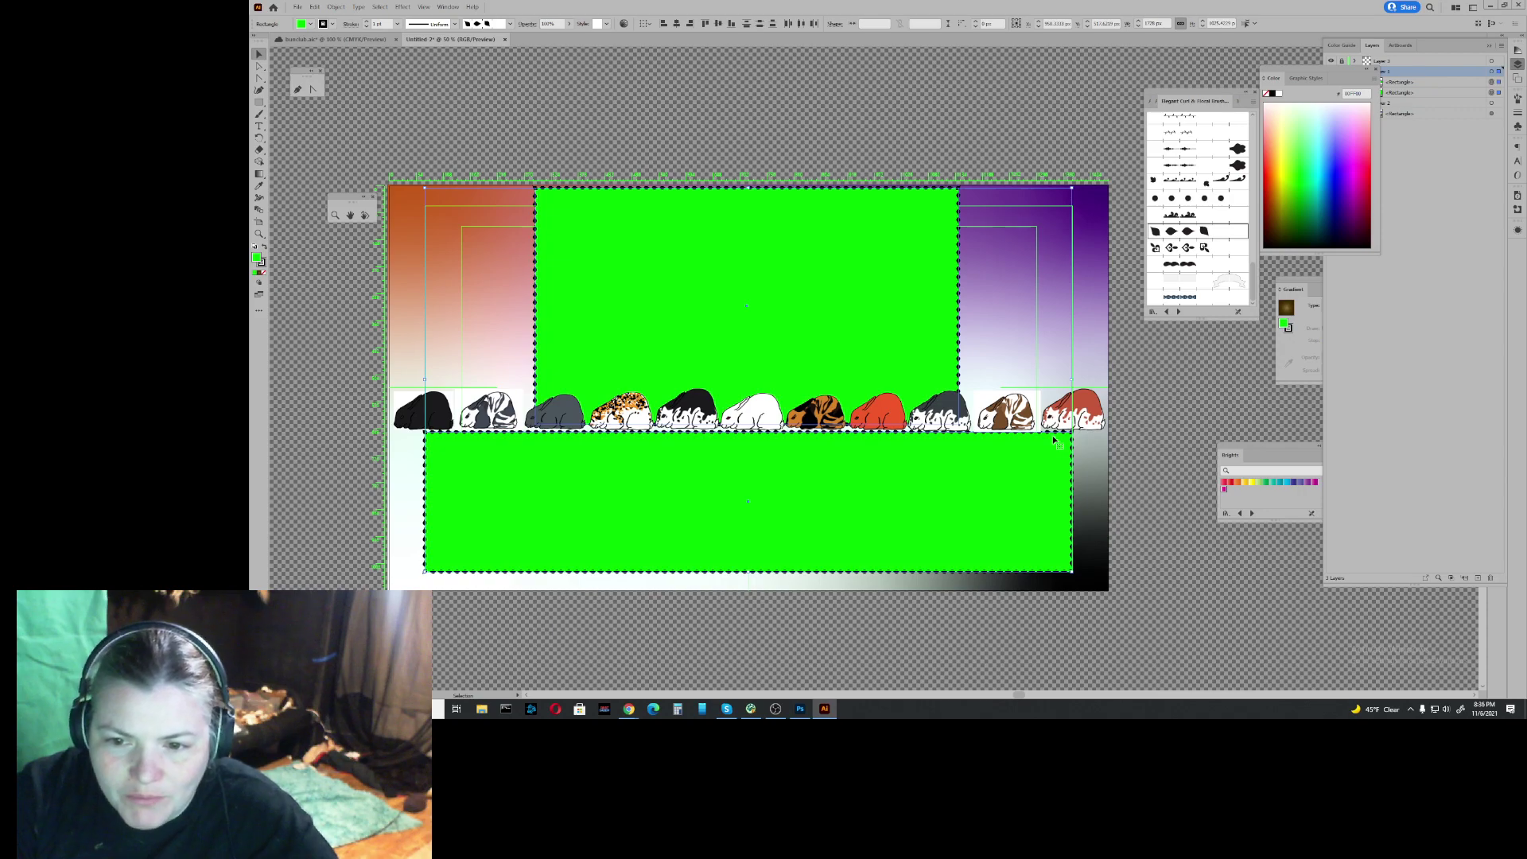
Step: Paste copies of both green rectangles over the originals, and delete the upper rectangle's copy
key(ctrl+v)
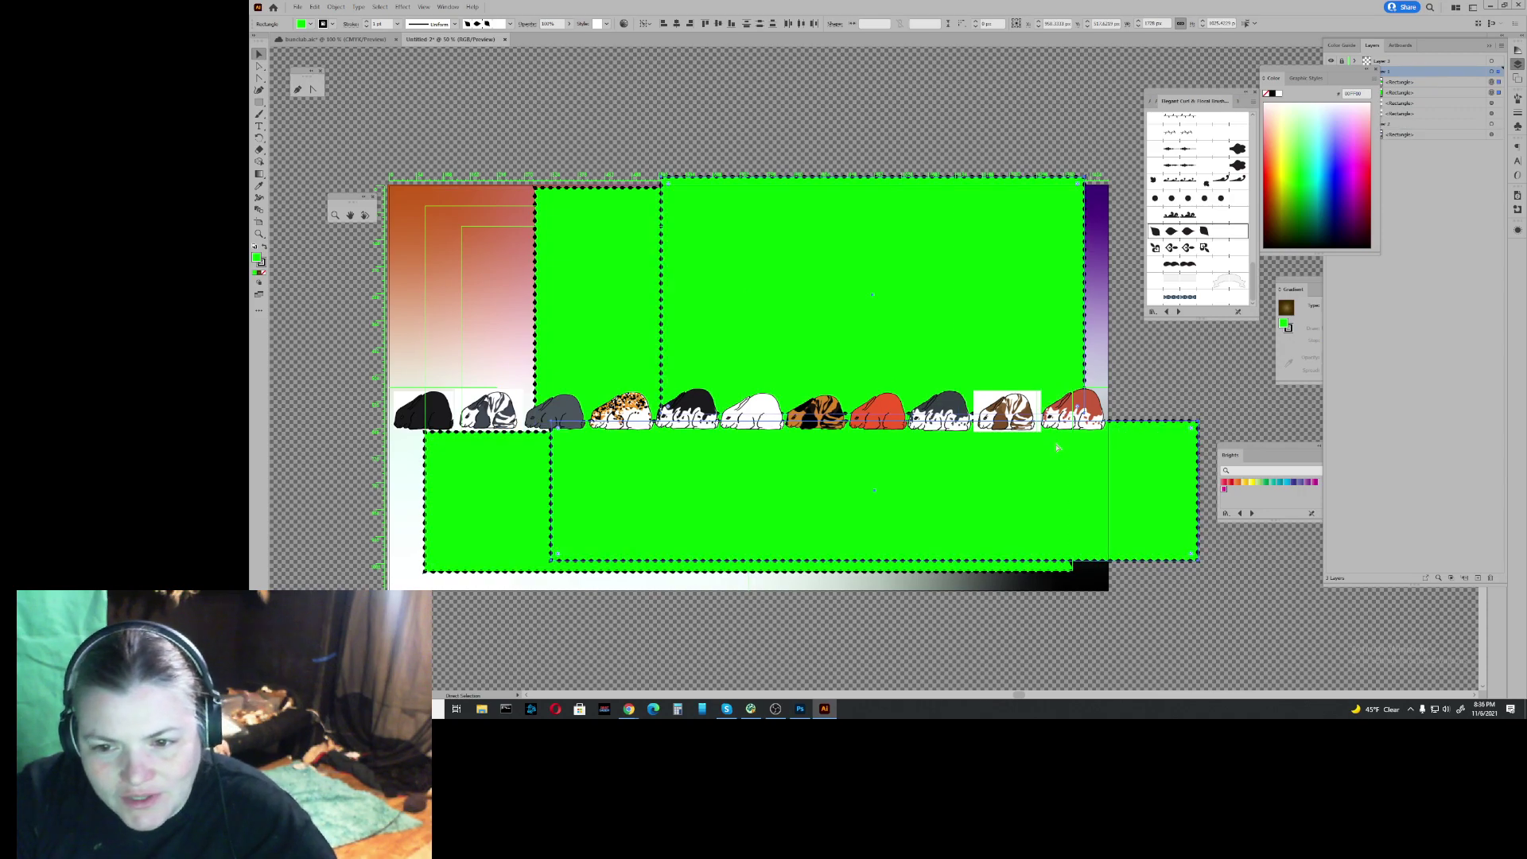
drag(1033, 470, 907, 480)
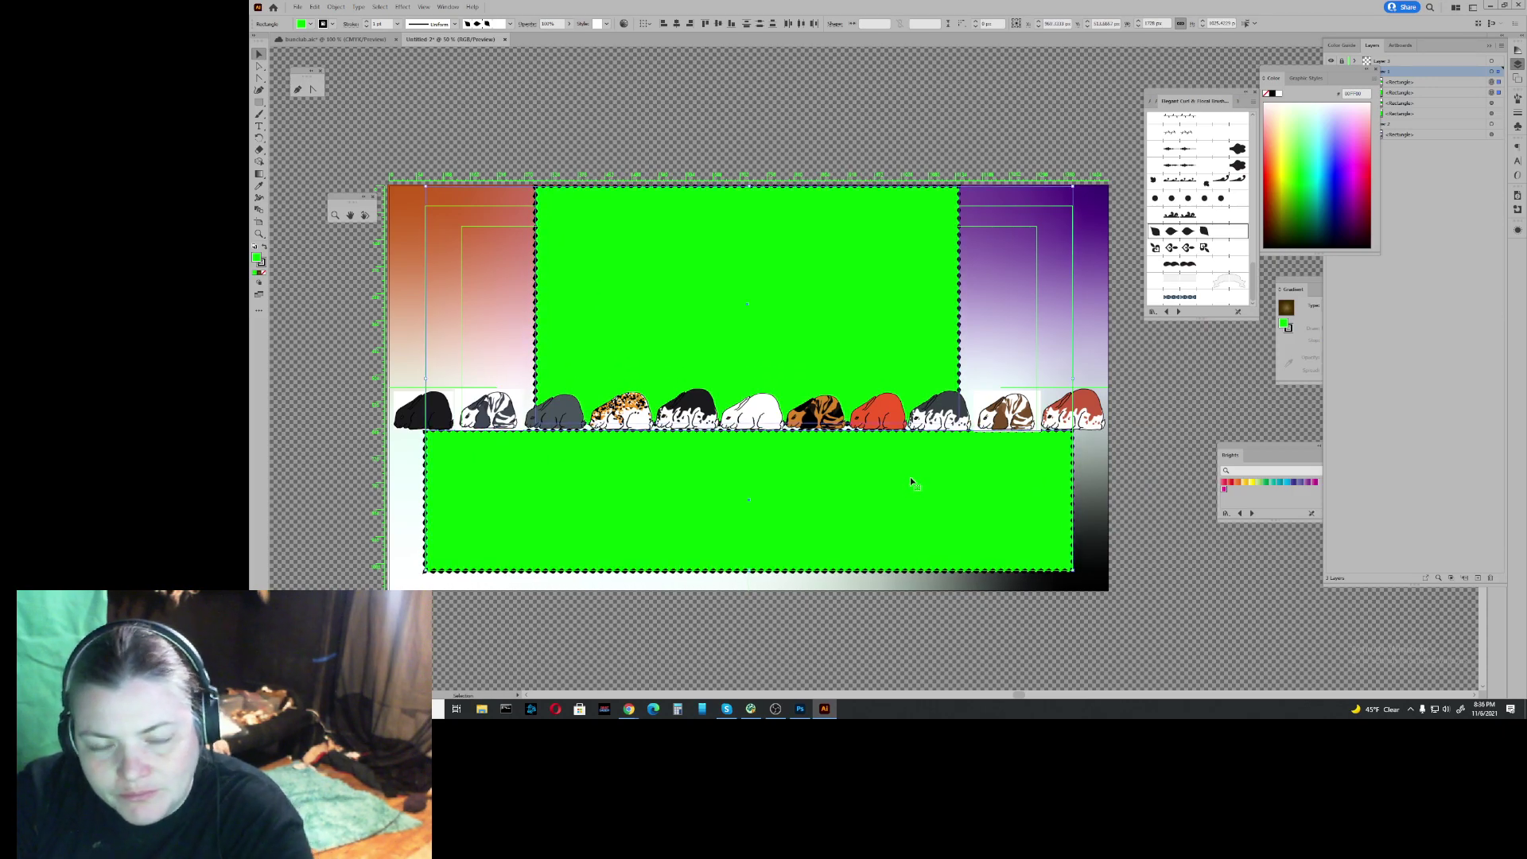
key(Delete)
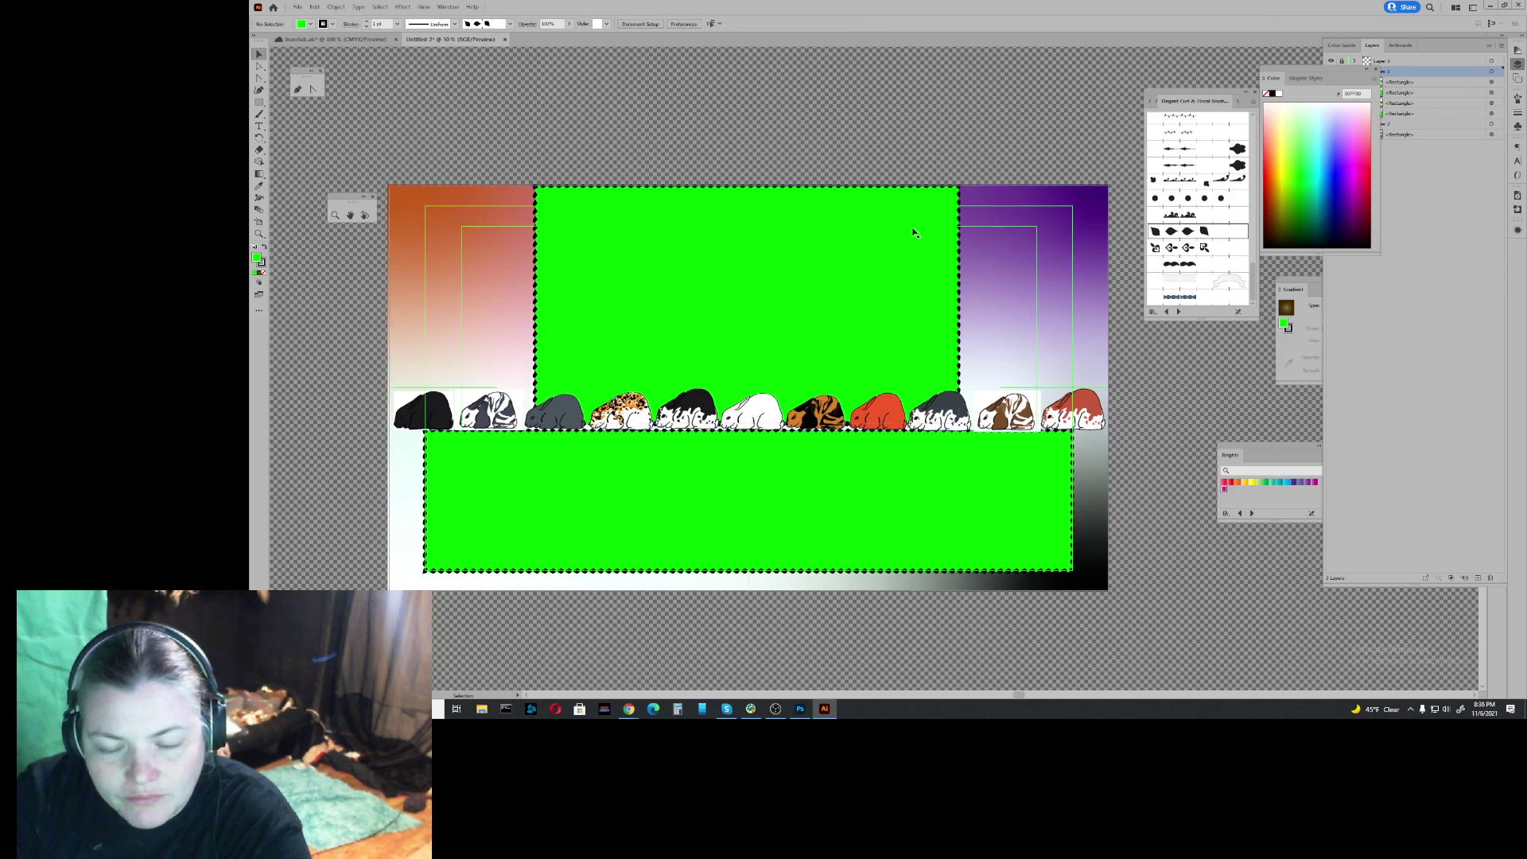
Step: Move the lower green rectangle's copy into the top layer with the rabbits and remove its fill, keeping the diamond outline
click(1048, 527)
drag(1329, 69, 1259, 63)
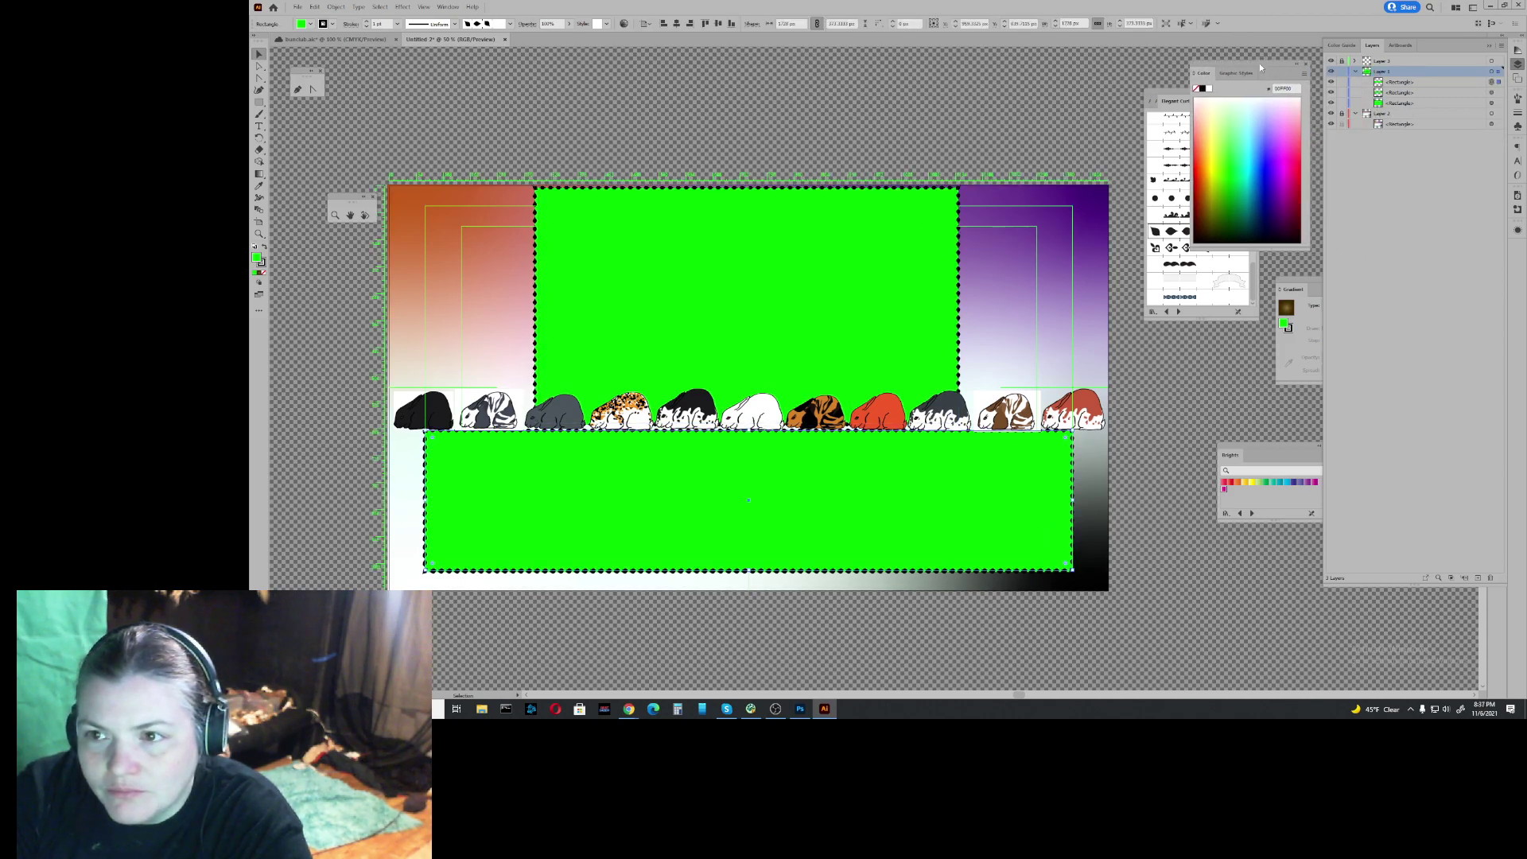
click(1392, 83)
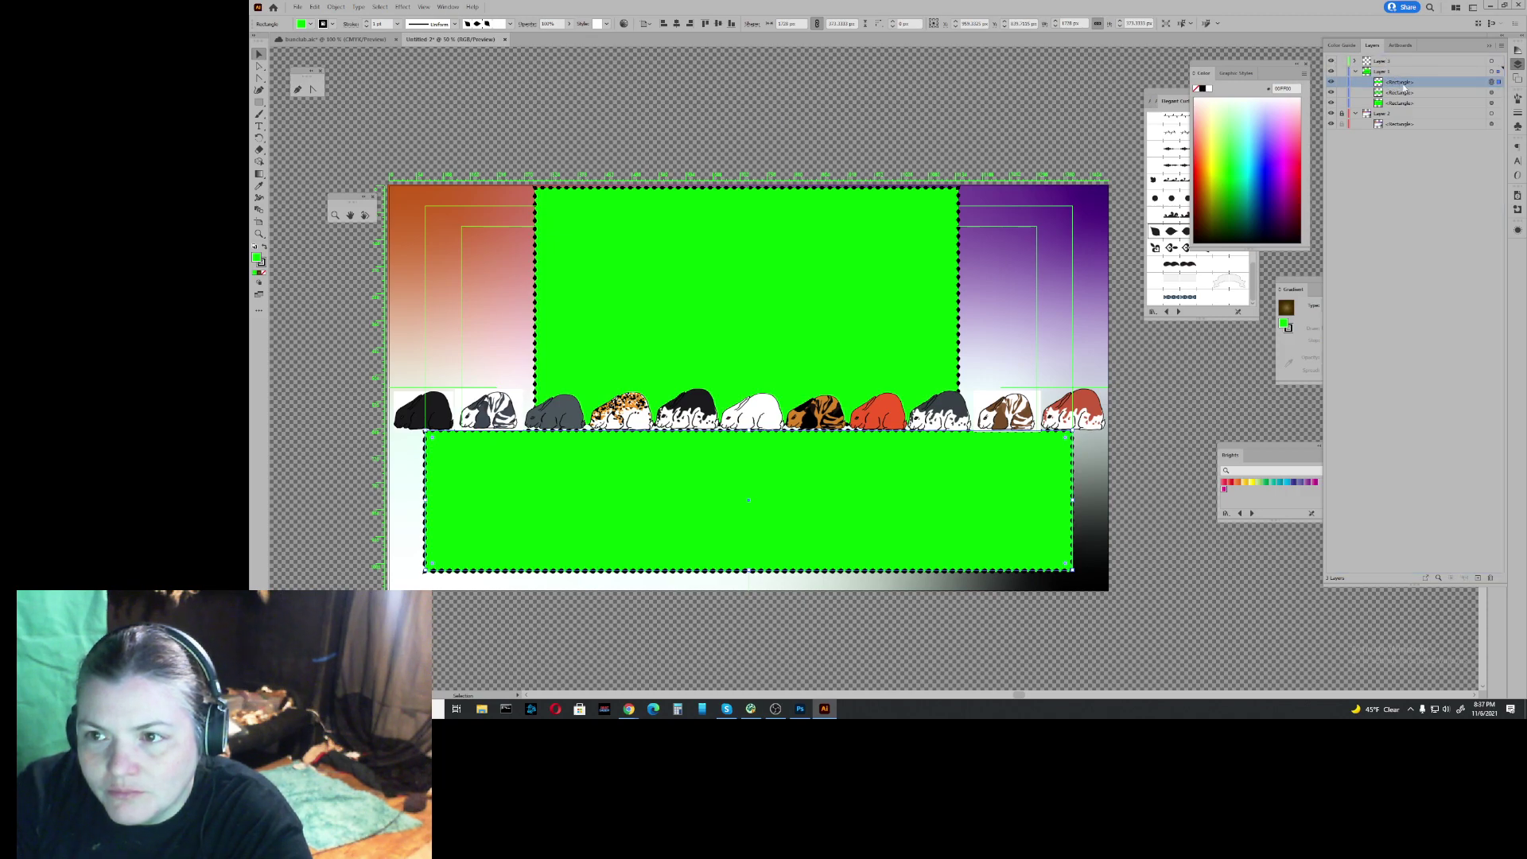
drag(1403, 86, 1401, 62)
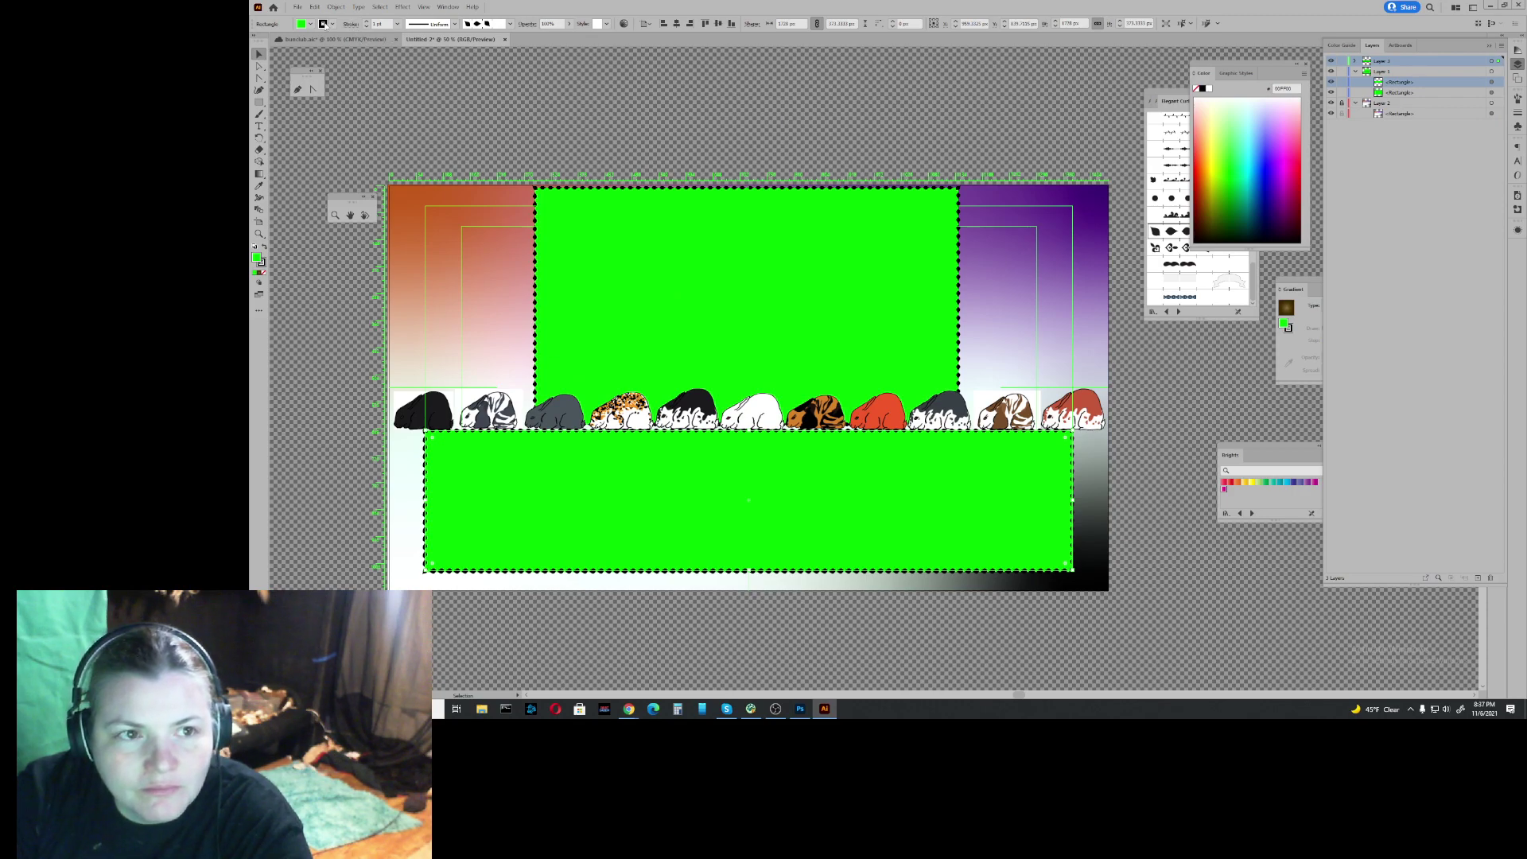
click(311, 25)
click(257, 39)
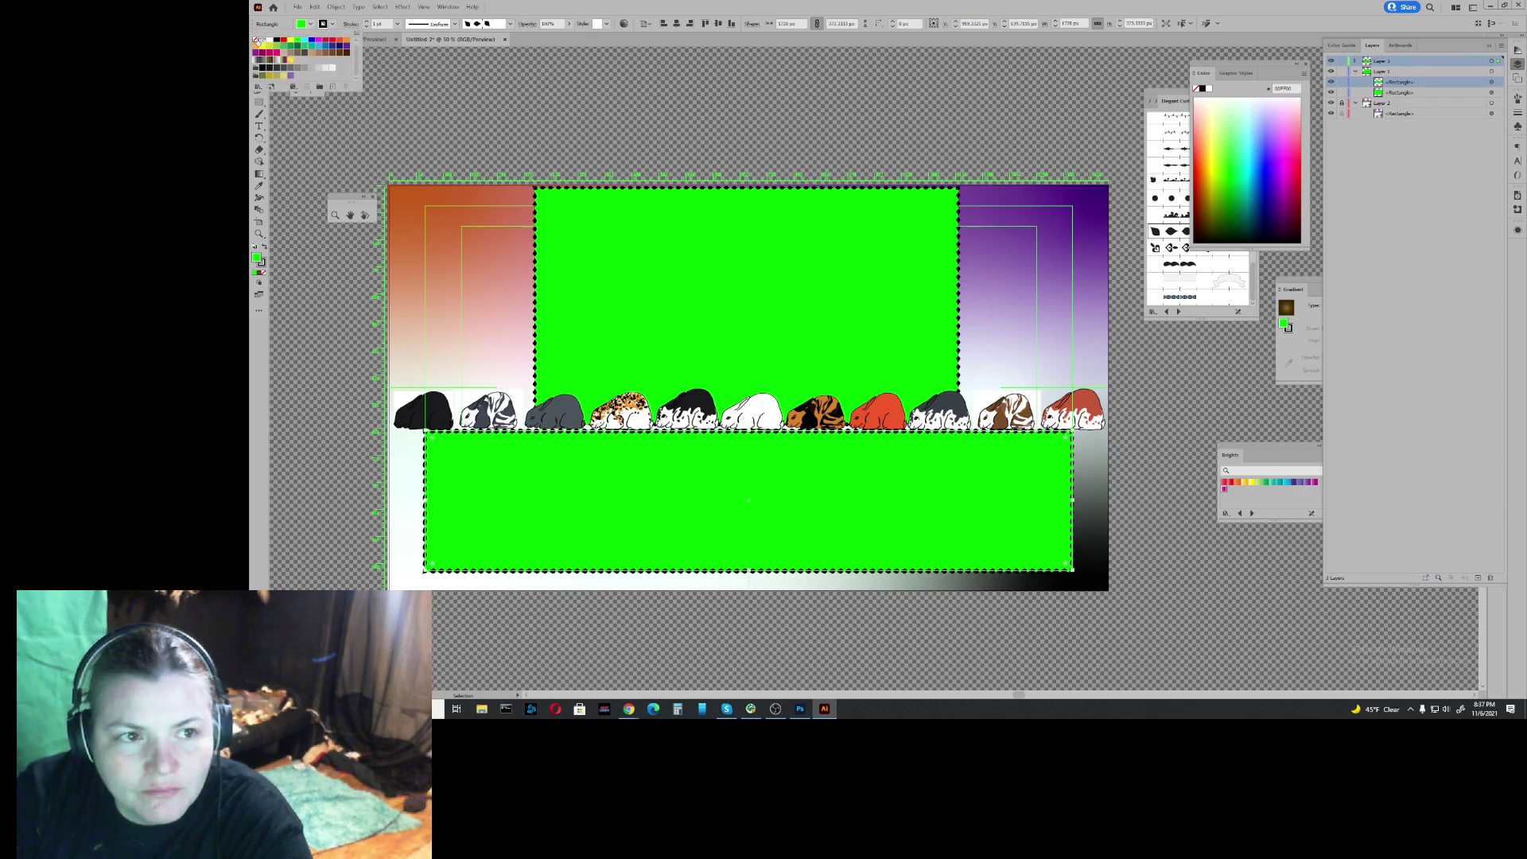
click(677, 106)
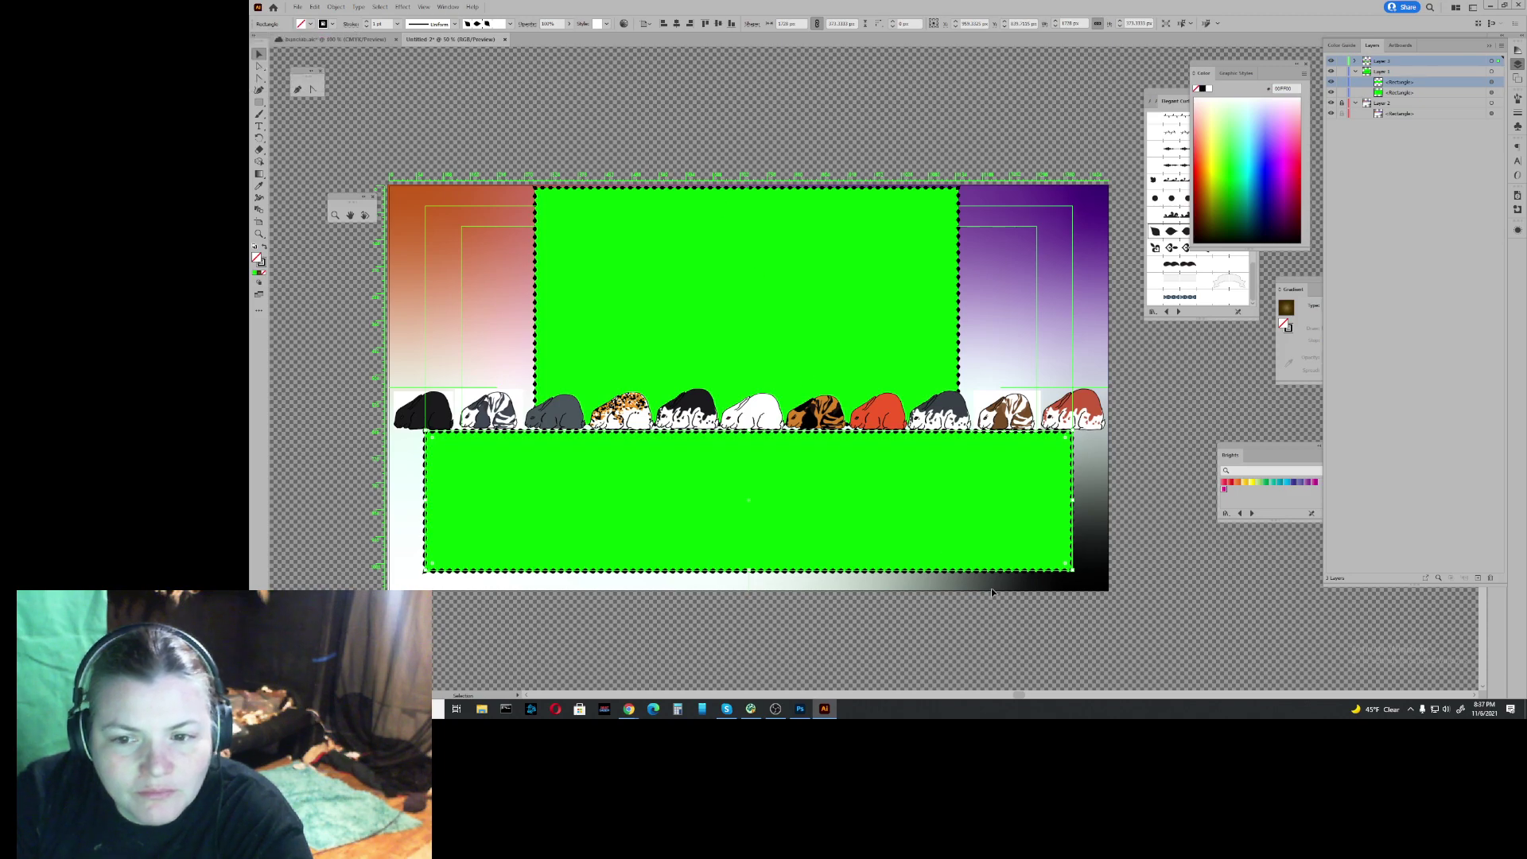
click(1005, 514)
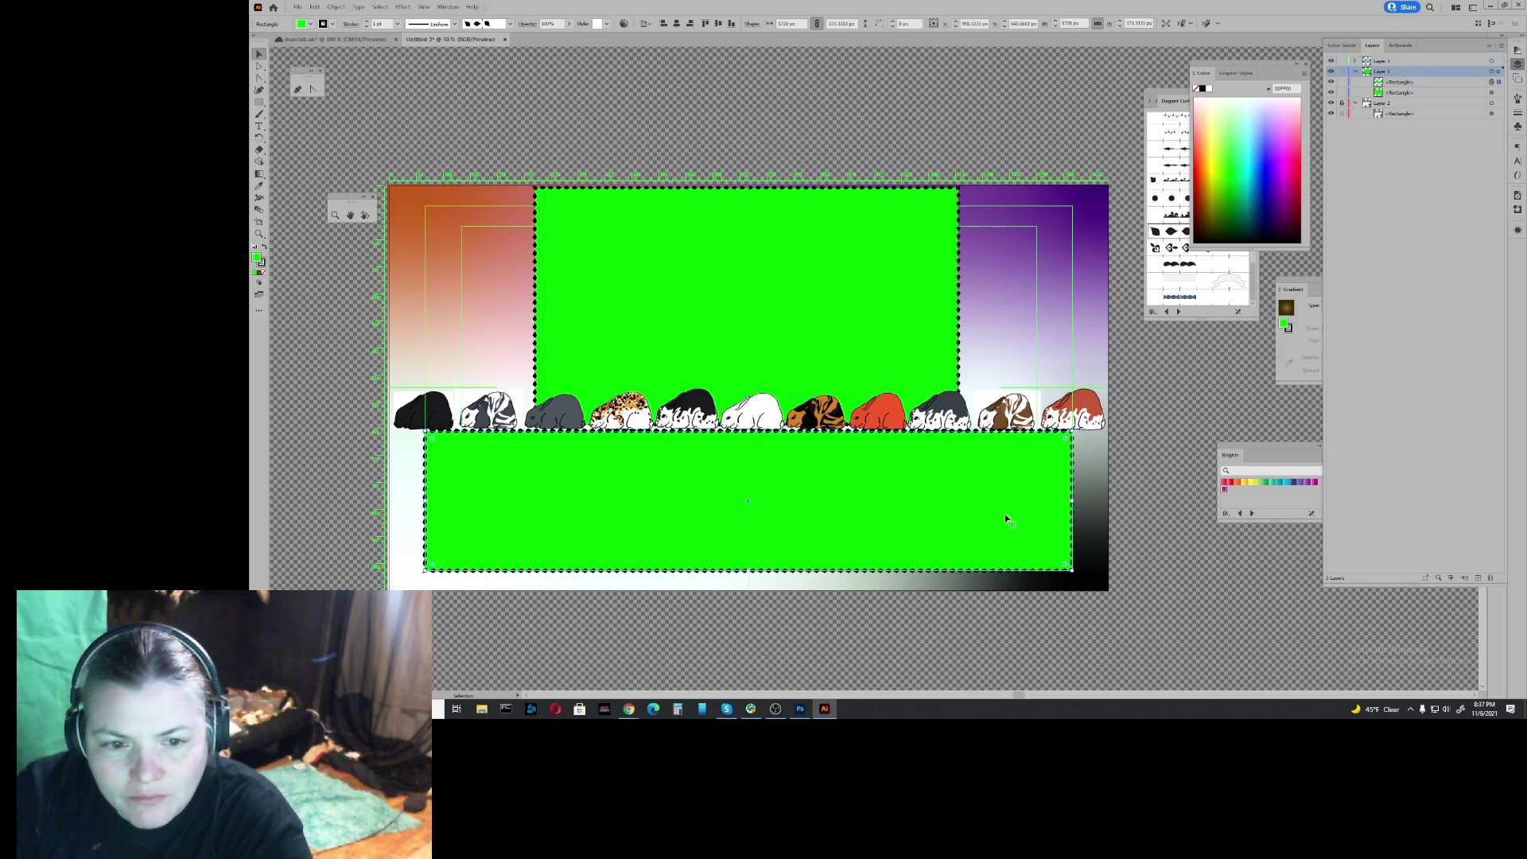
click(832, 143)
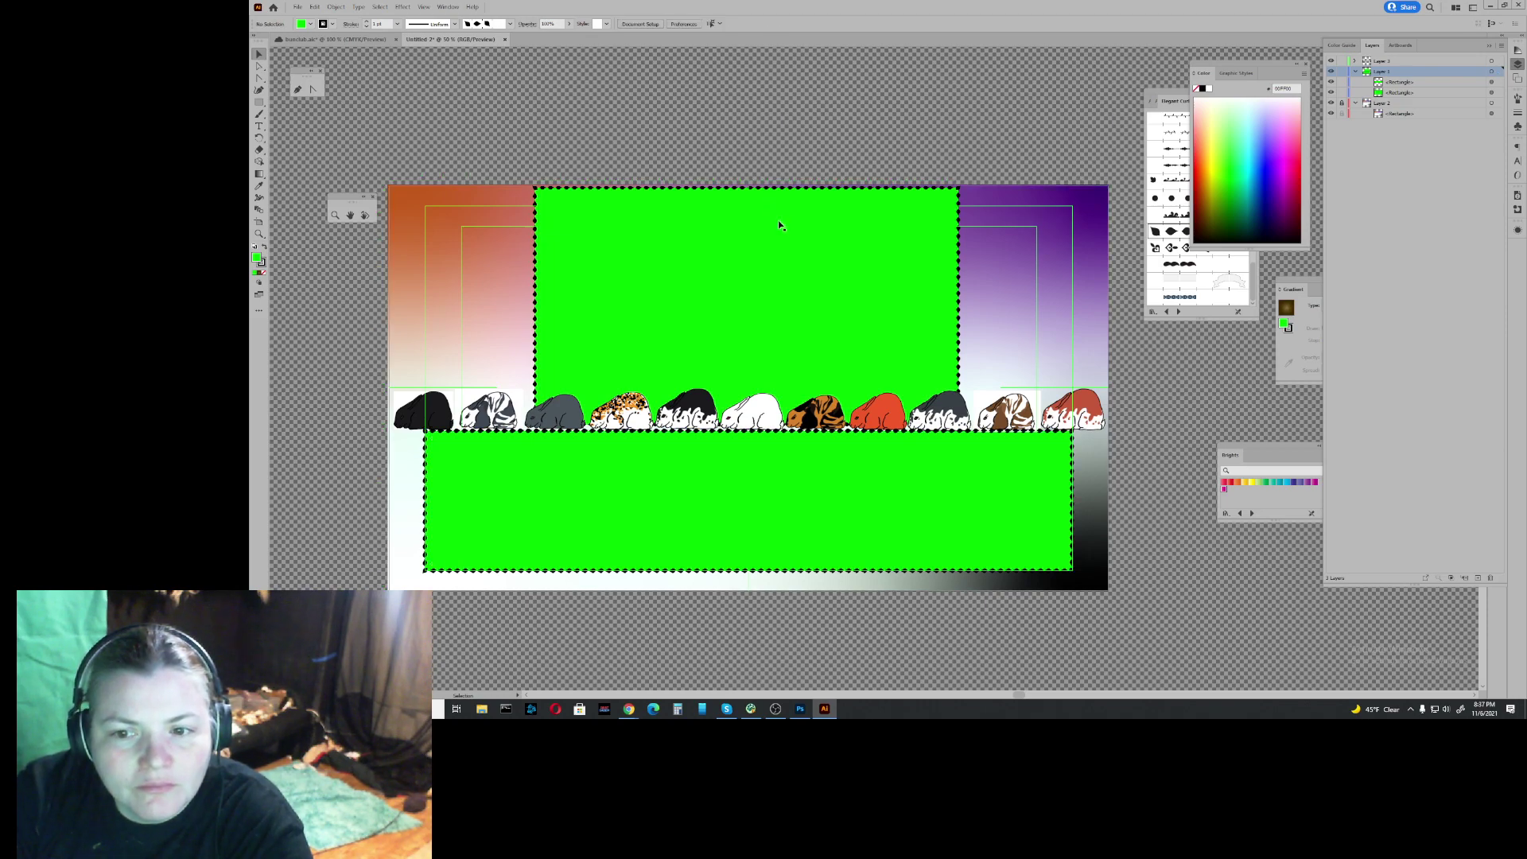
click(298, 6)
click(323, 109)
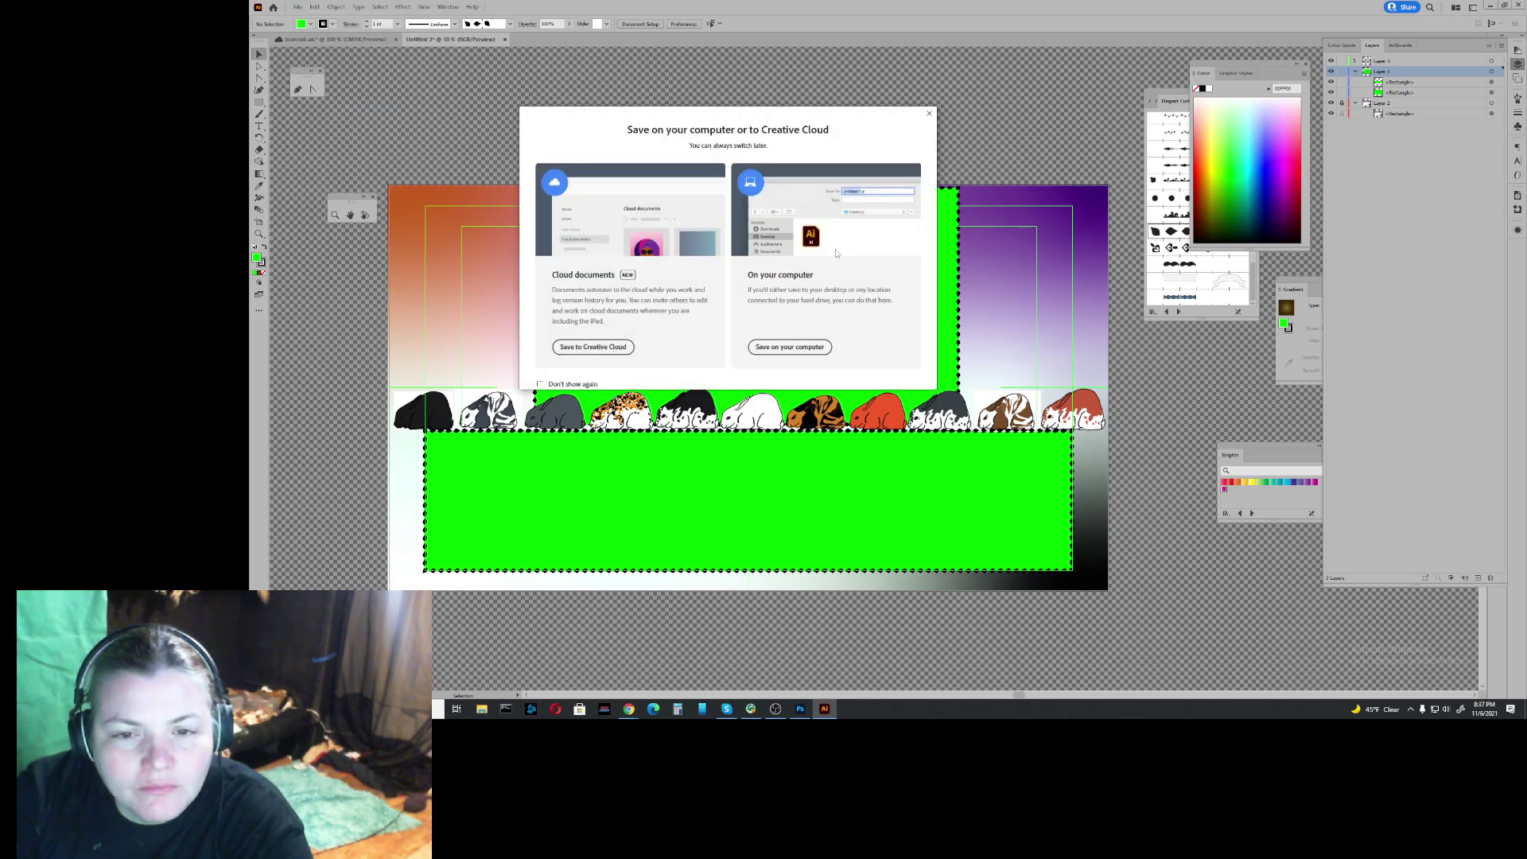
click(766, 347)
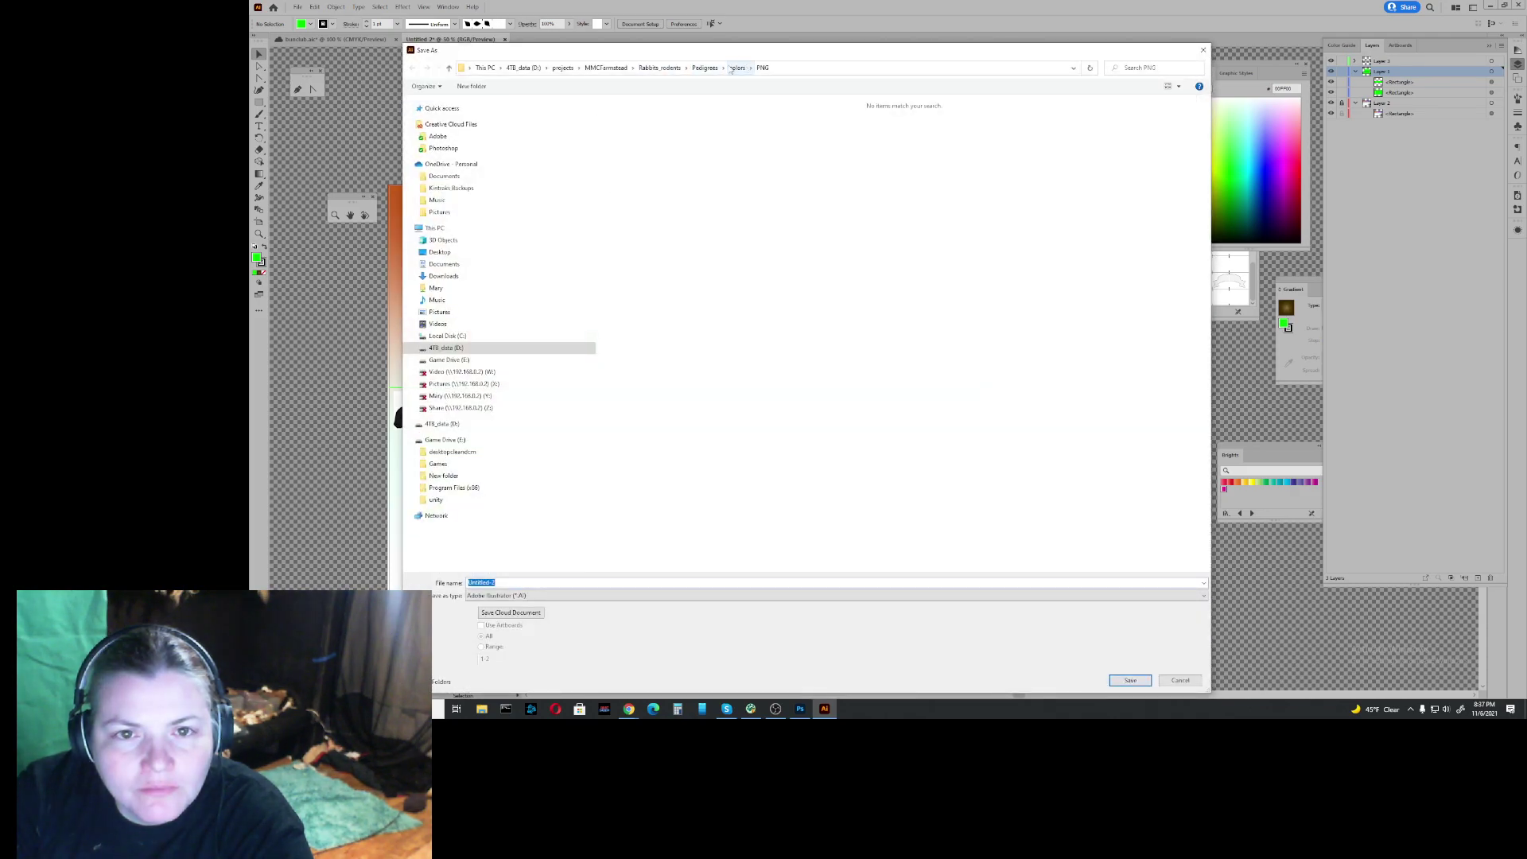
click(444, 109)
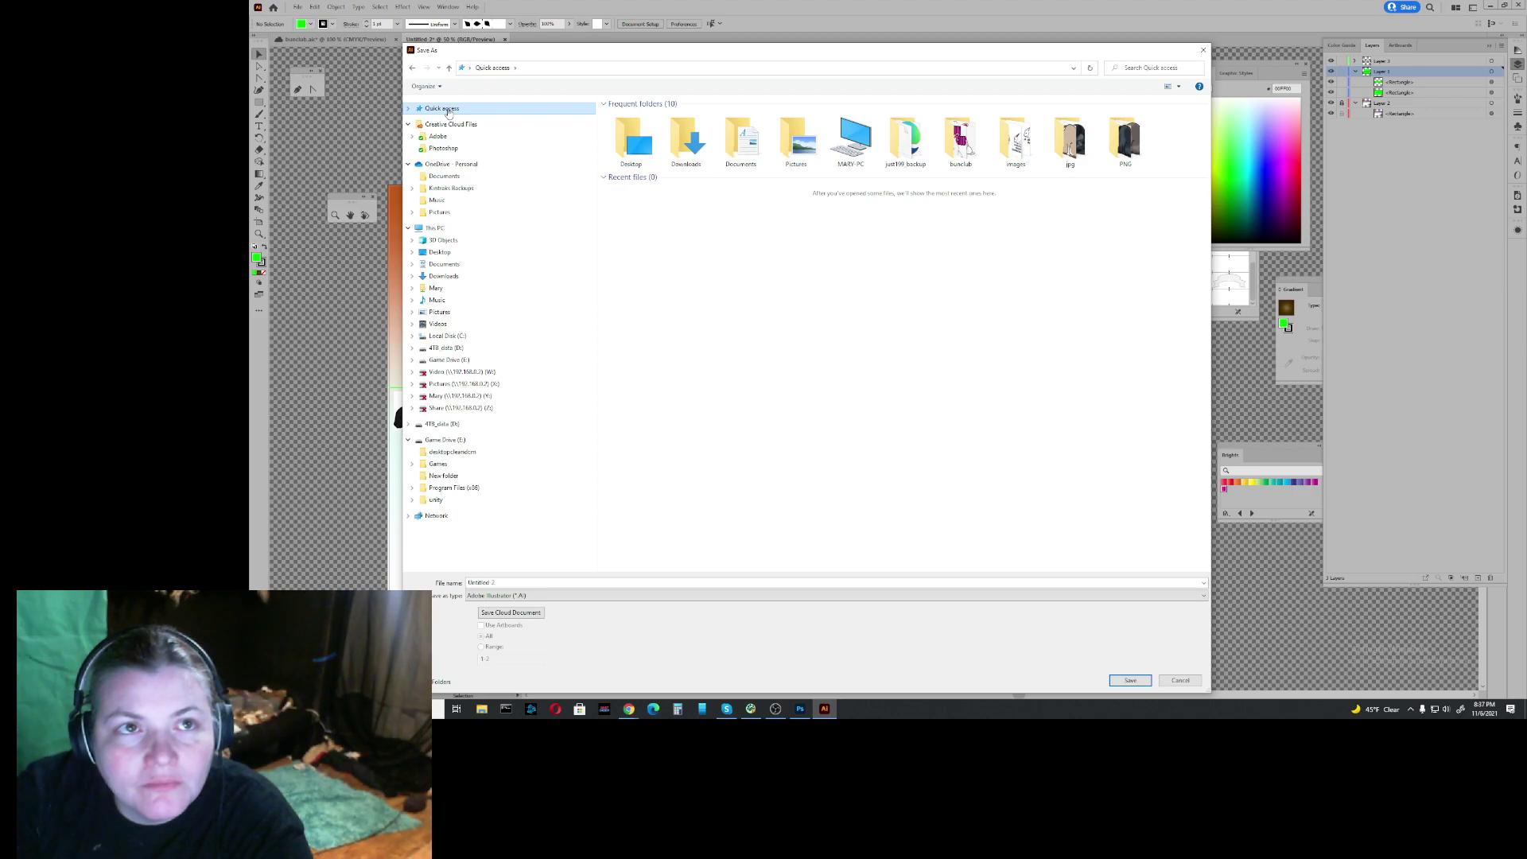
click(969, 153)
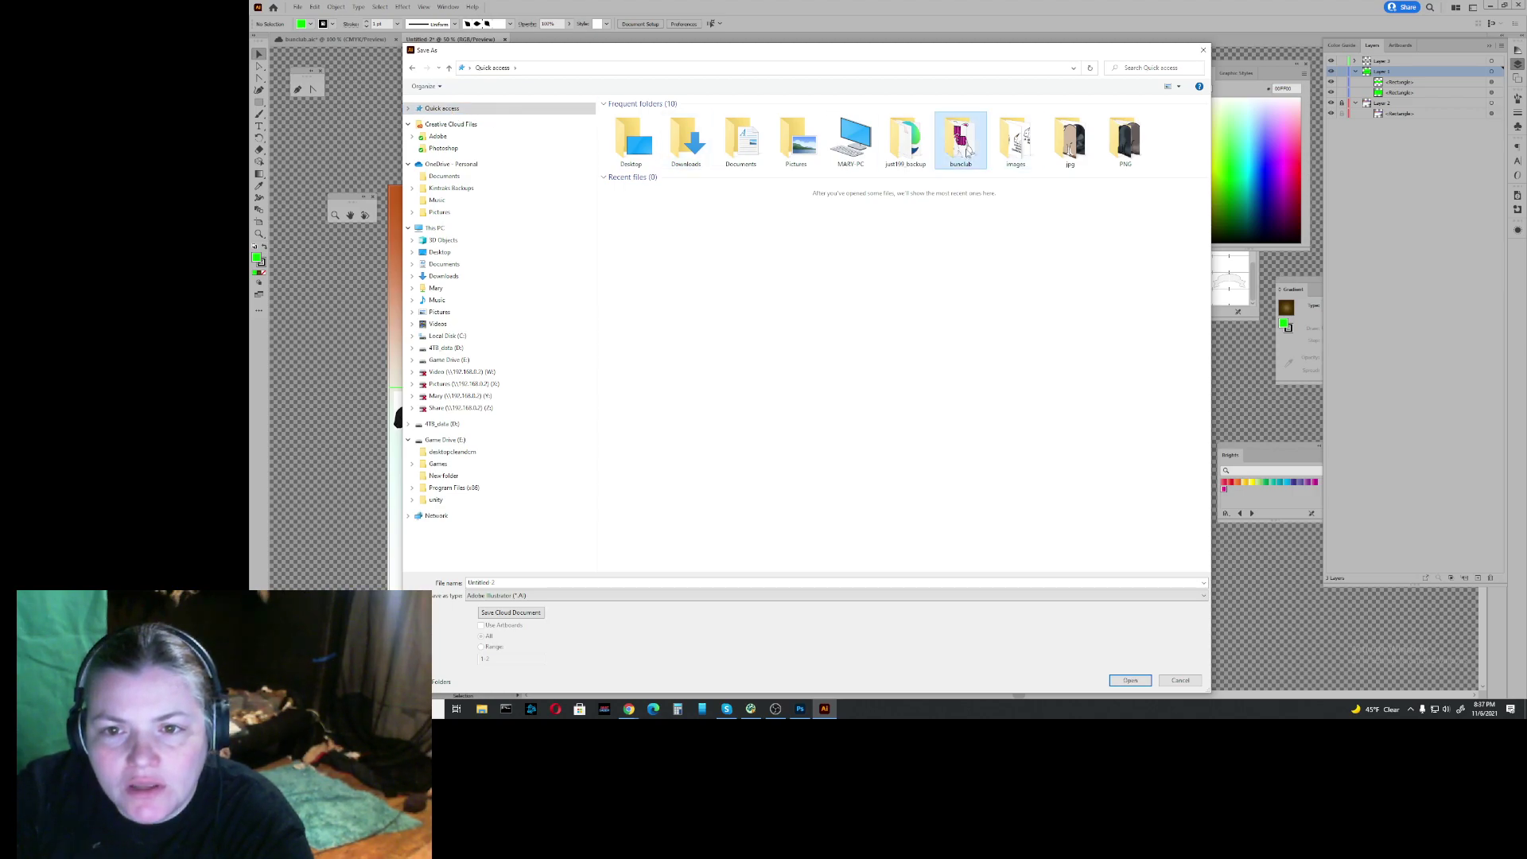
double_click(969, 153)
click(583, 596)
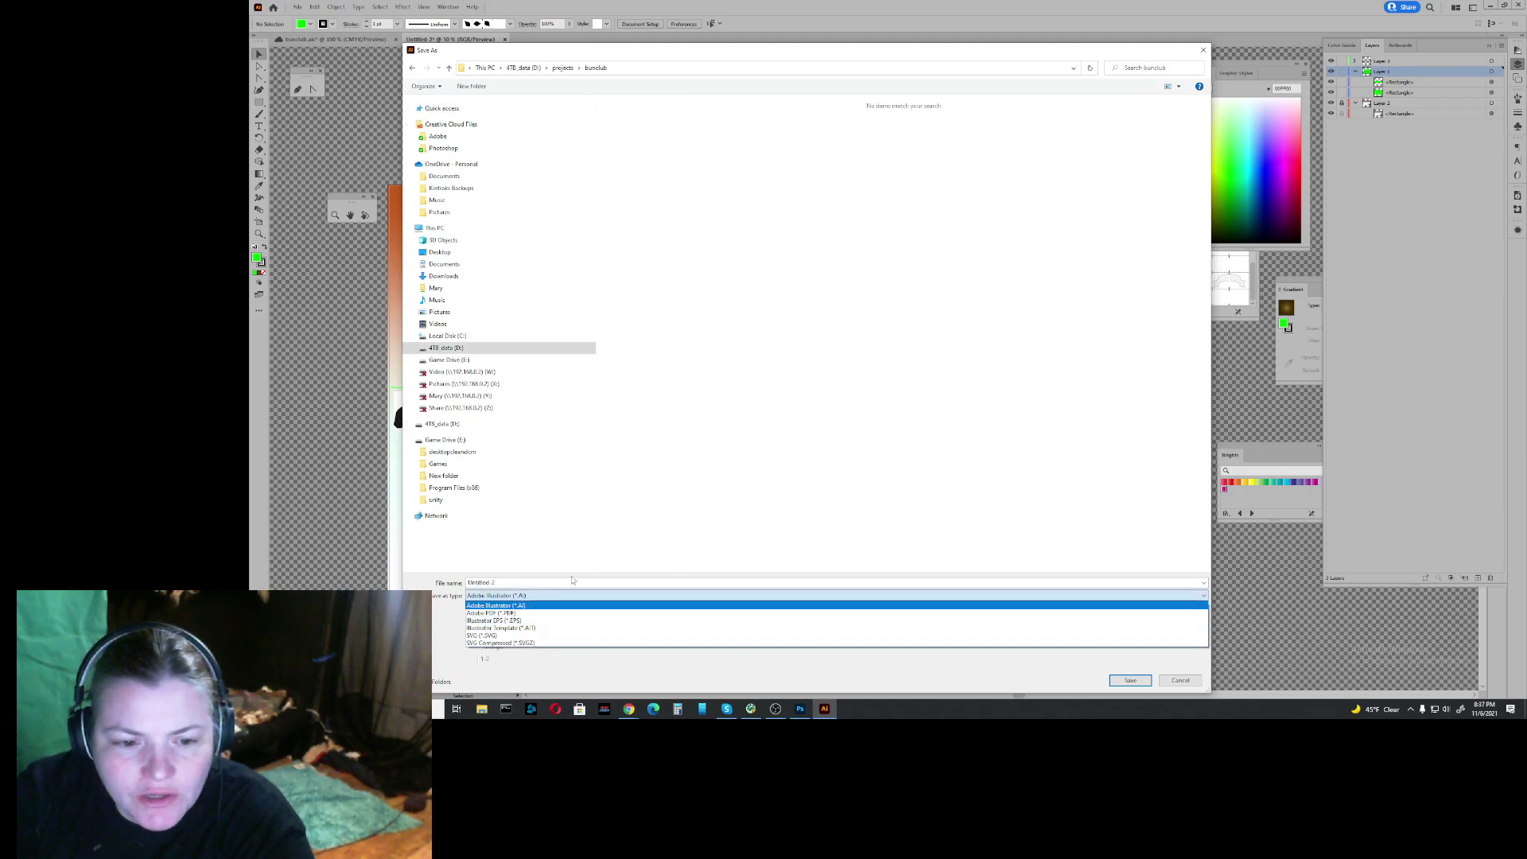
click(561, 624)
key(Escape)
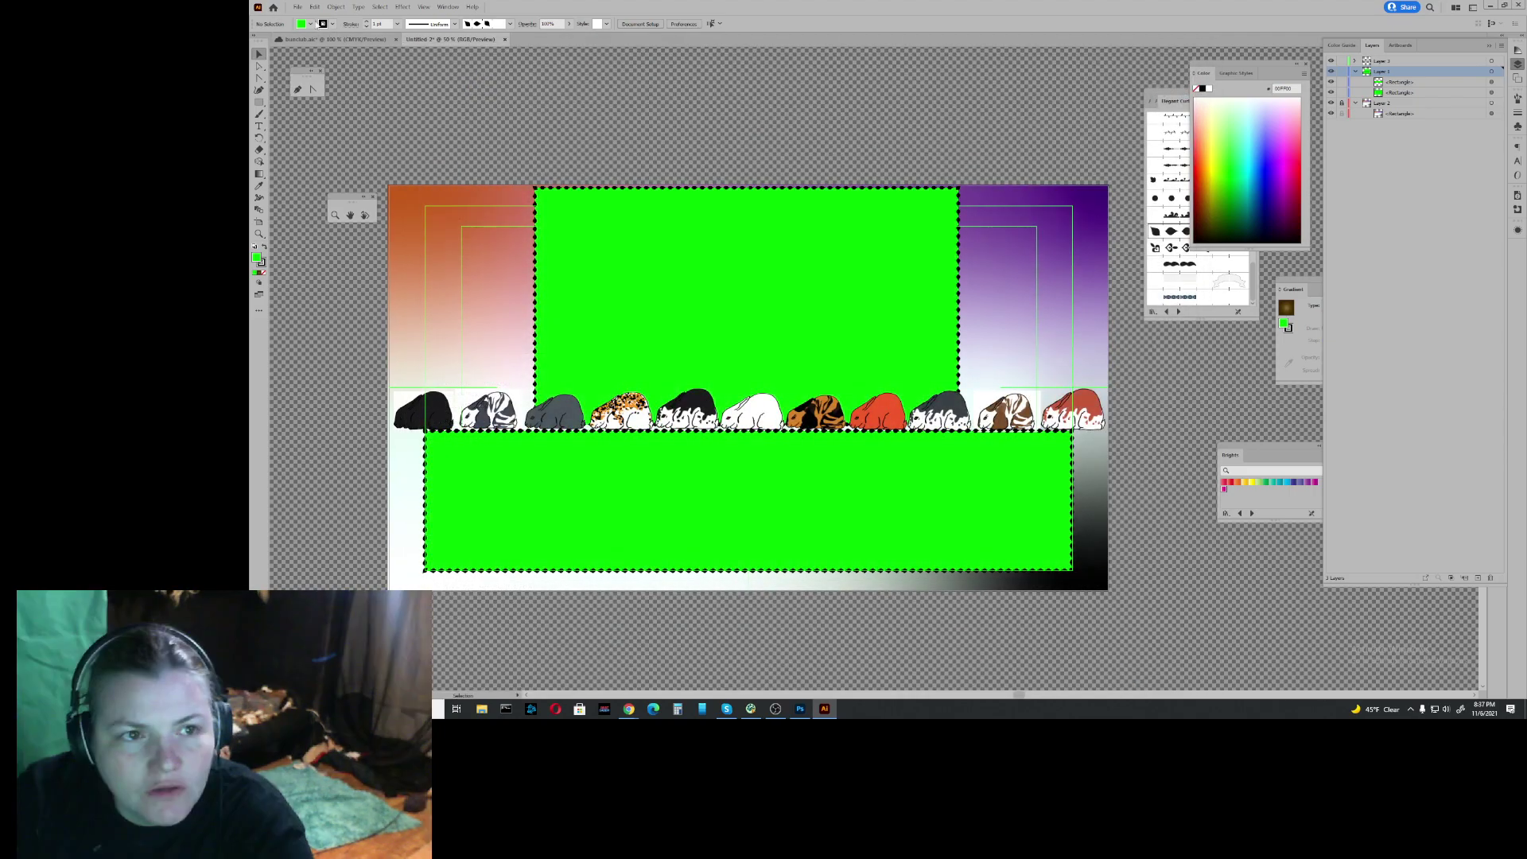
Step: Export the artboard as a PNG named backdrop into the bunclub folder, at Medium (150 ppi) with a transparent background
click(298, 6)
mouse_move(318, 201)
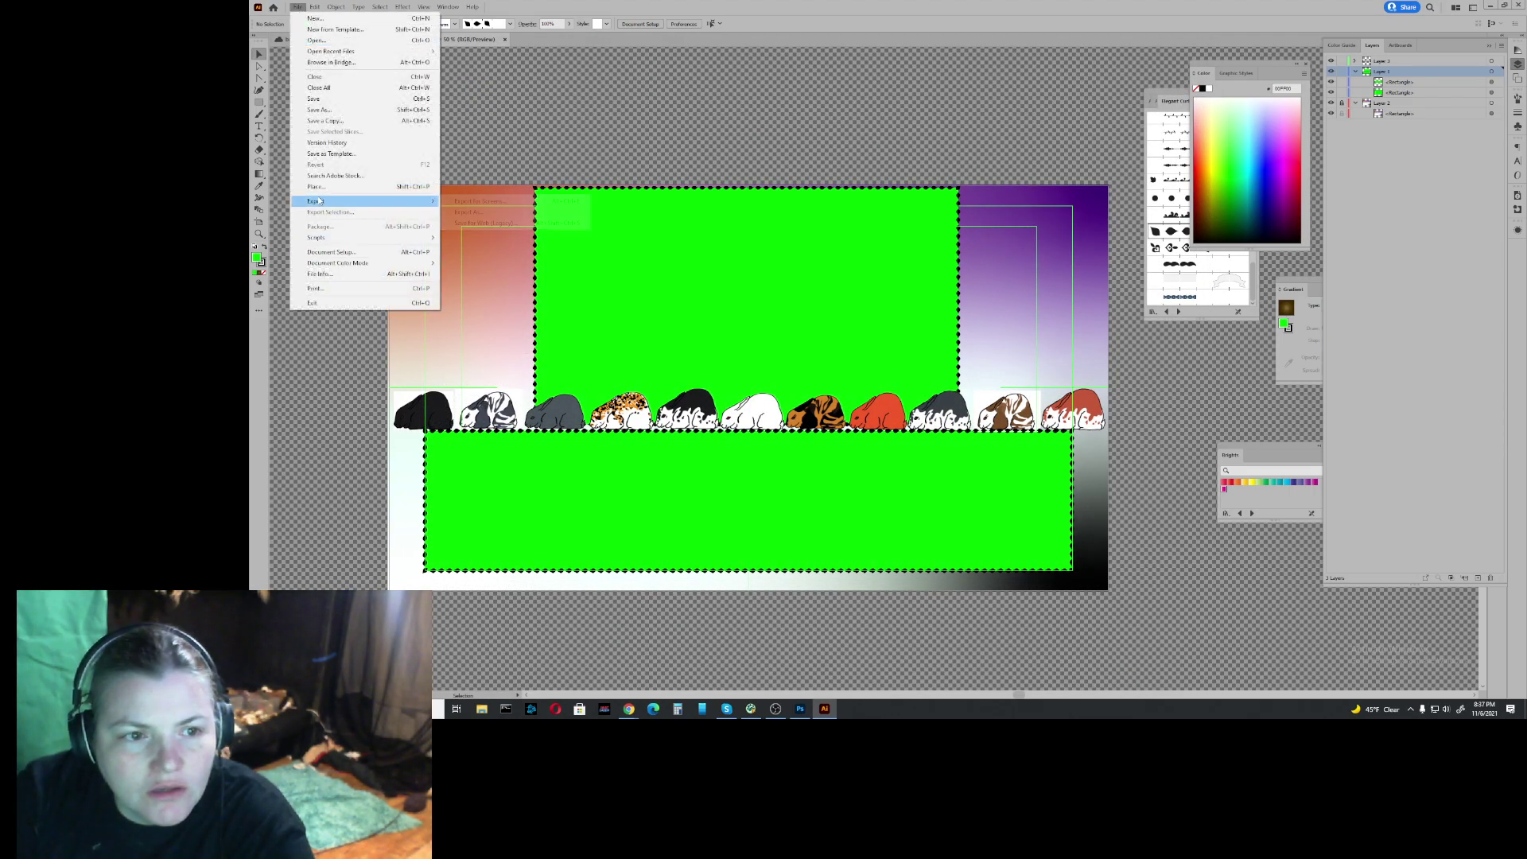
click(468, 212)
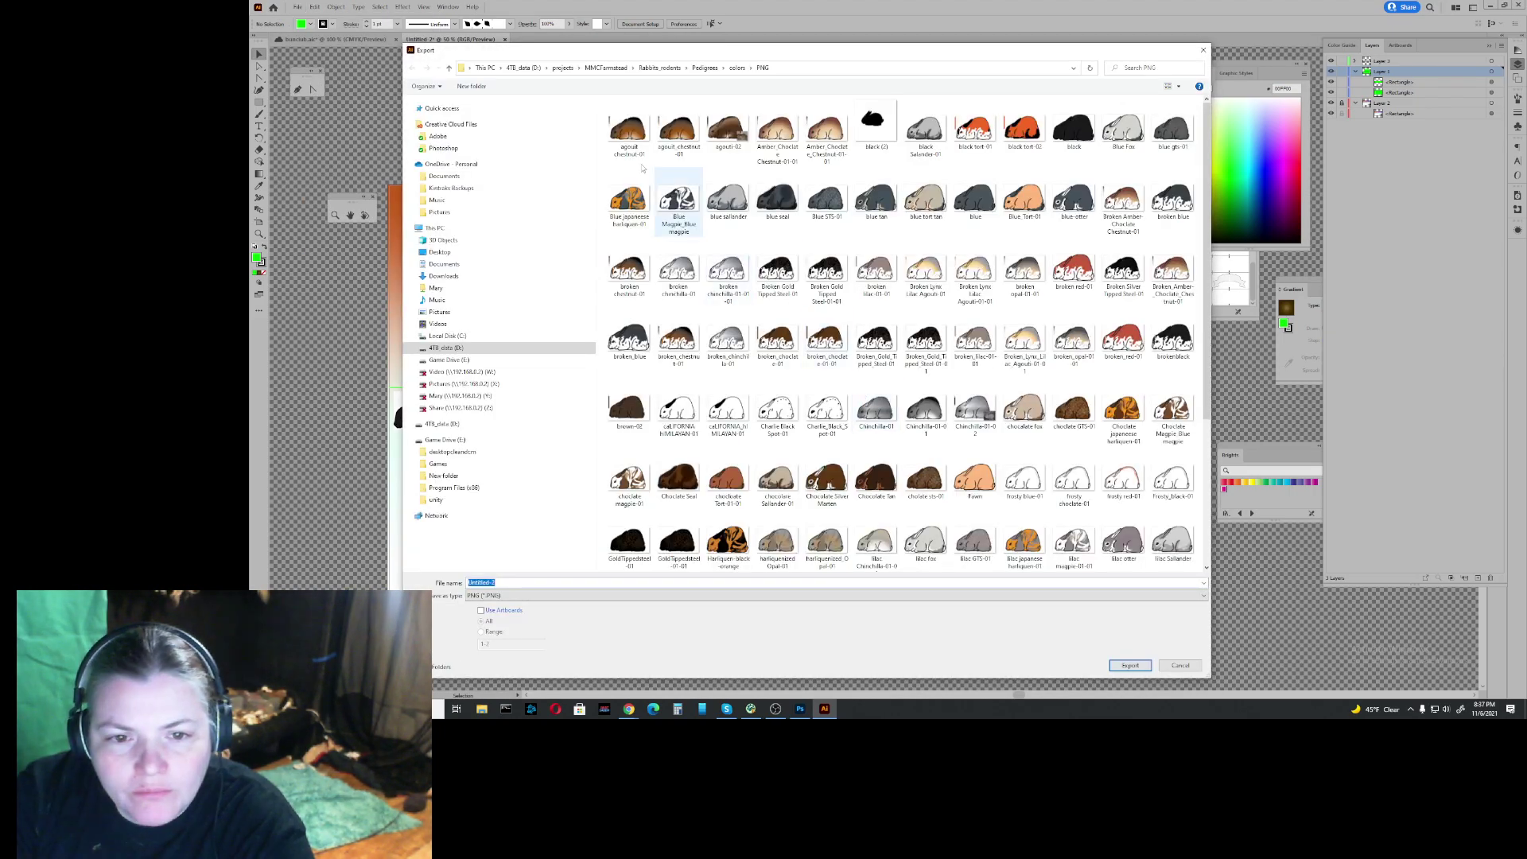
click(441, 109)
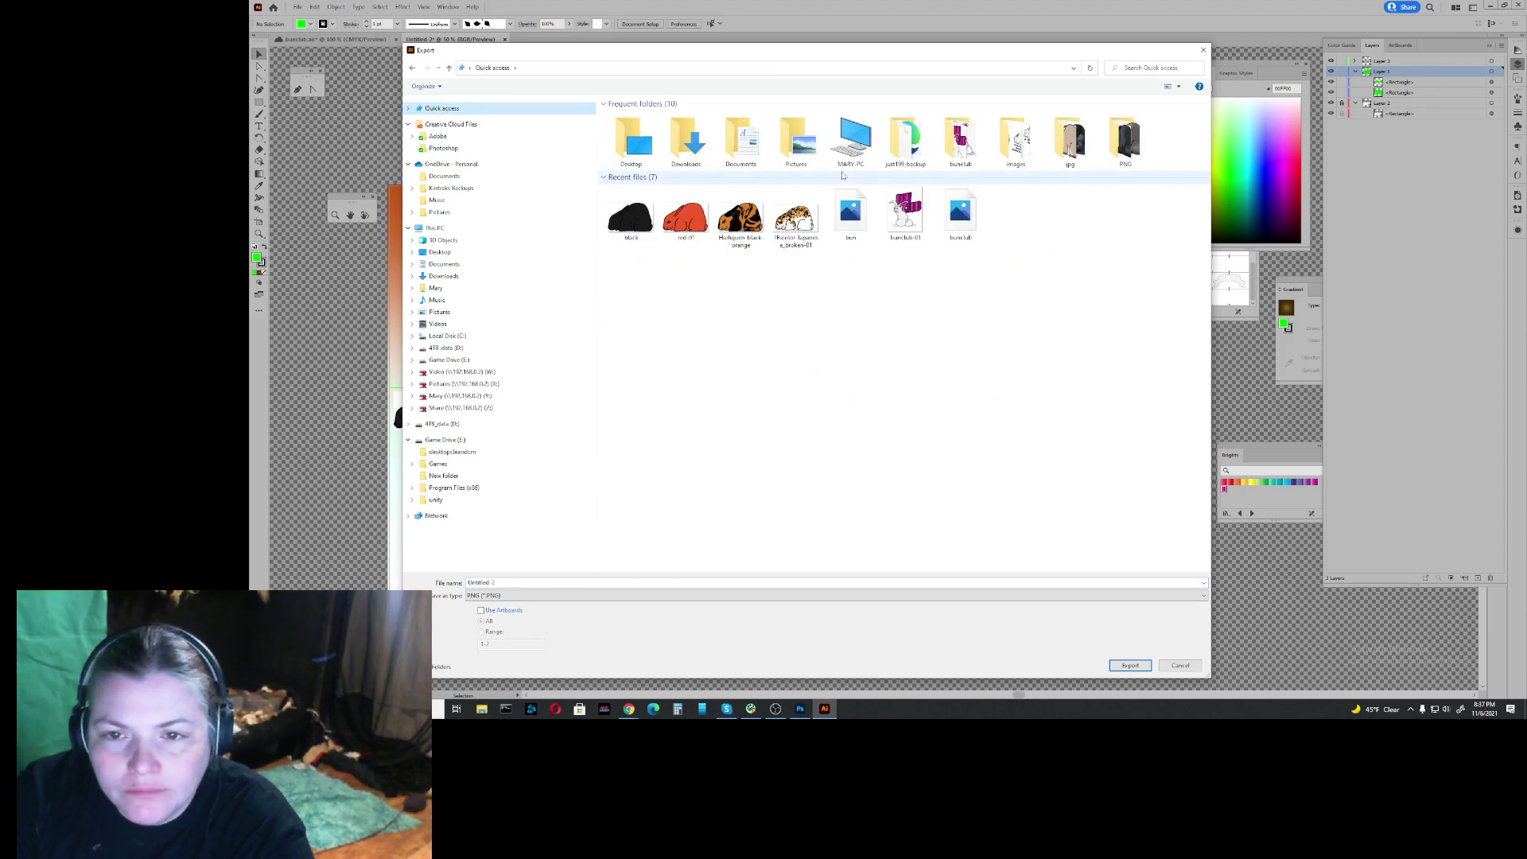
double_click(960, 139)
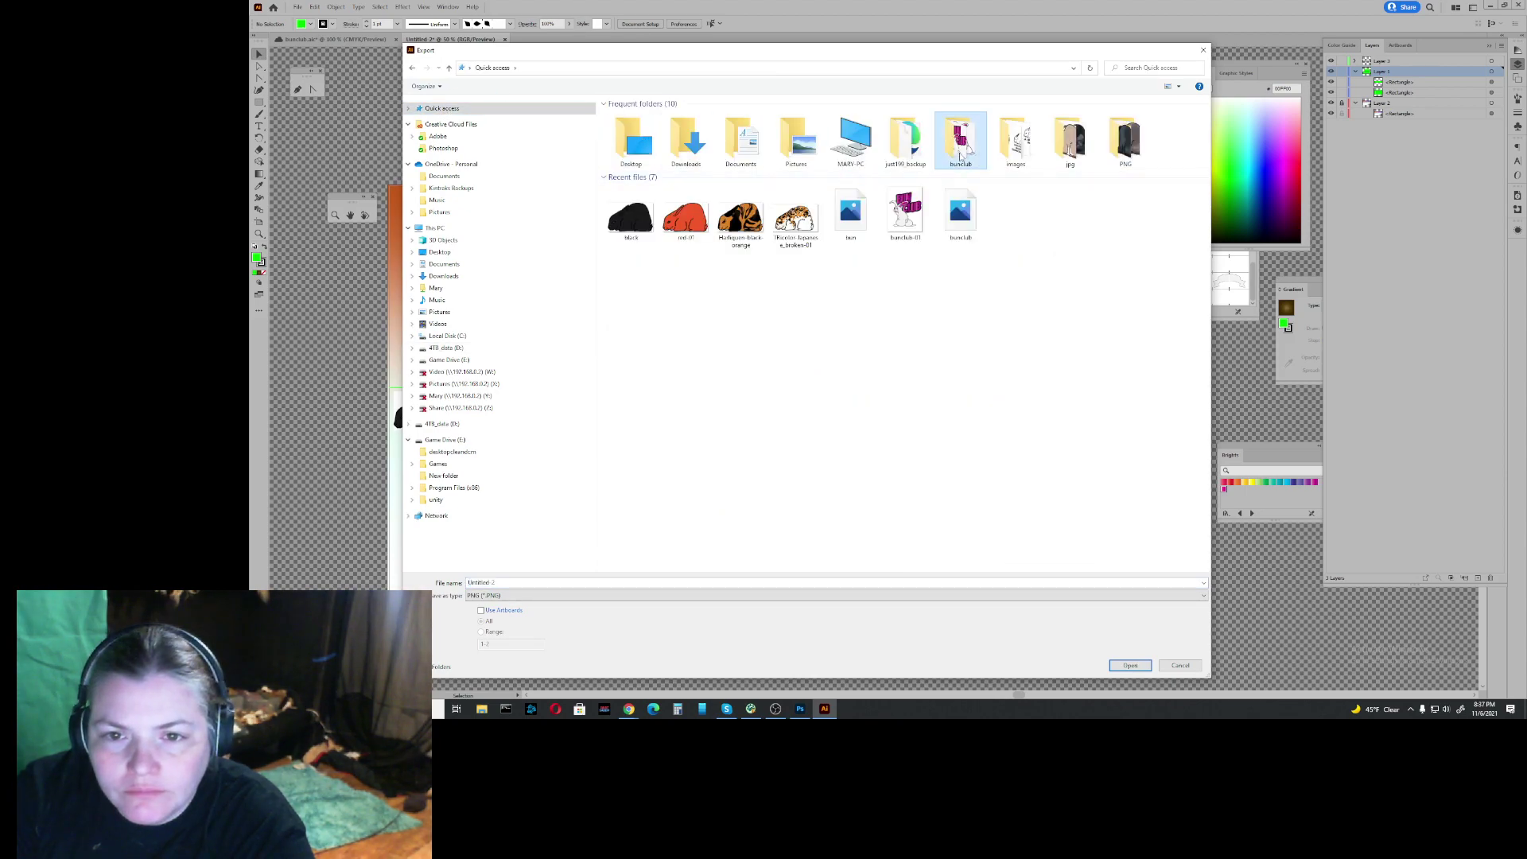
double_click(544, 585)
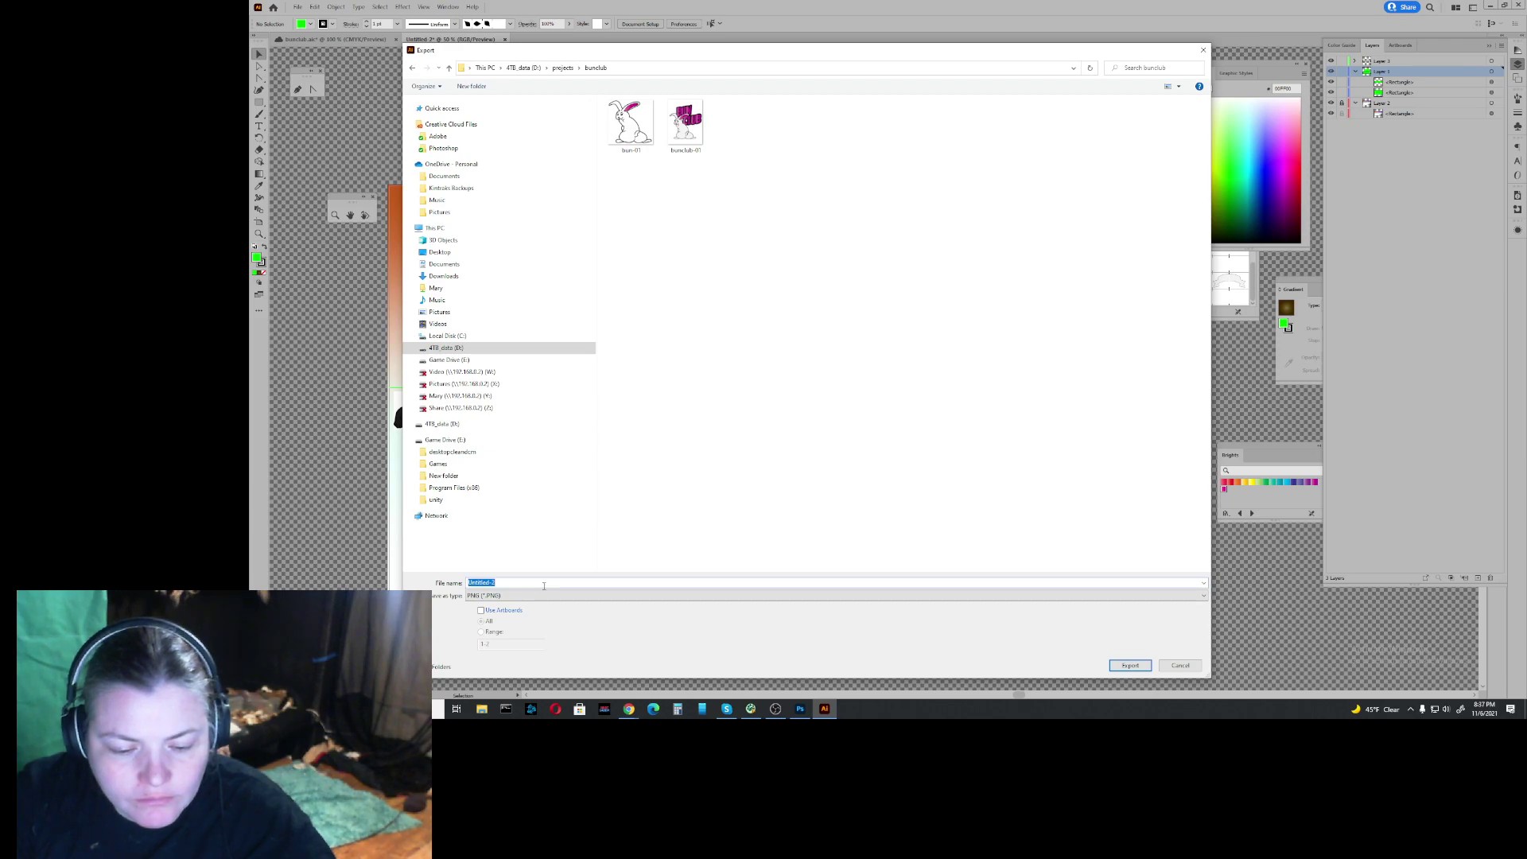
text(backdrop)
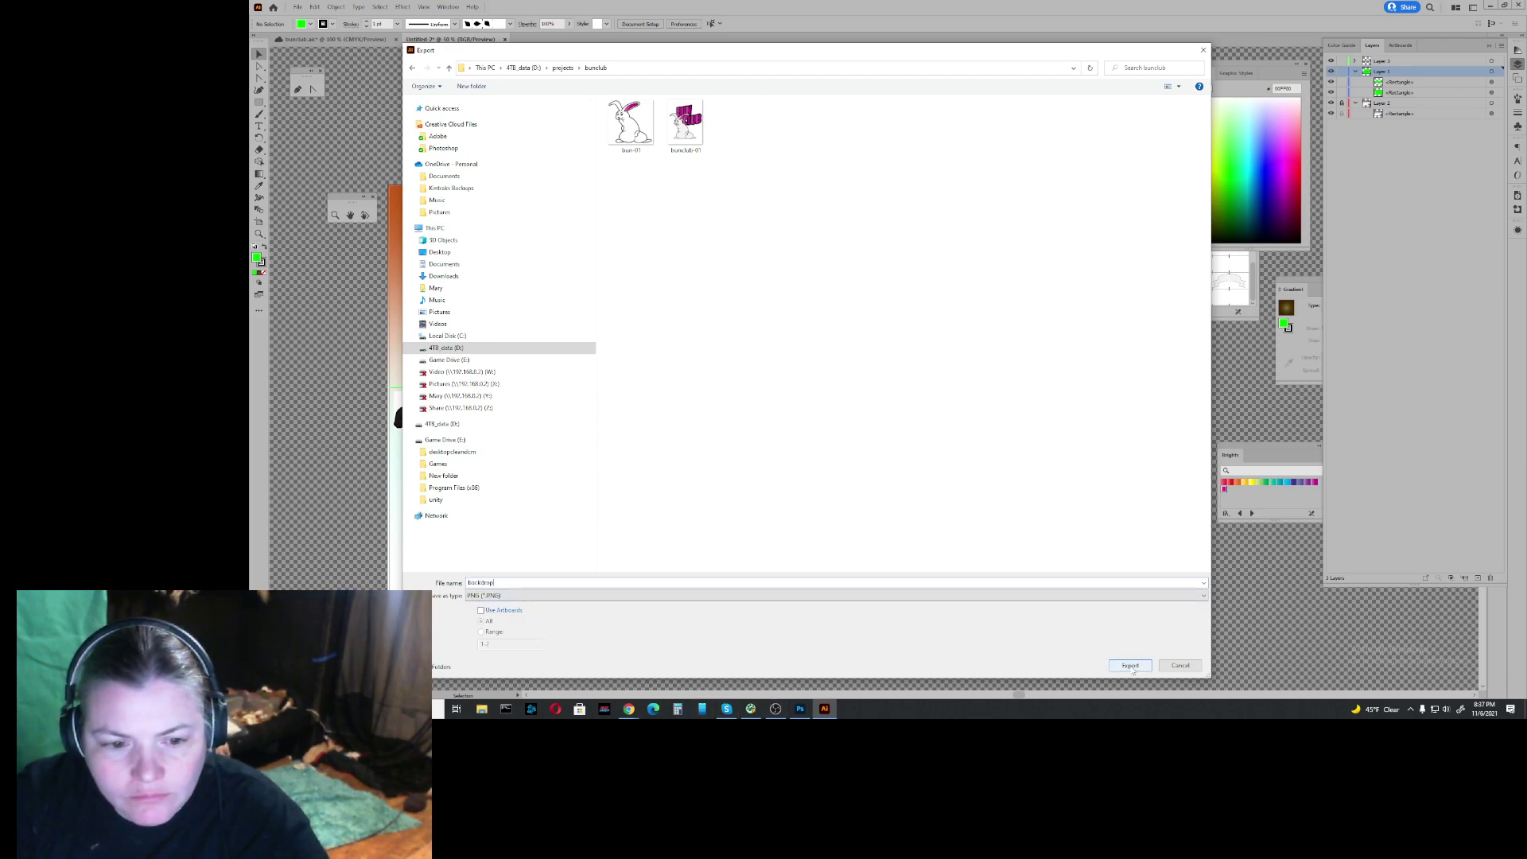
click(480, 610)
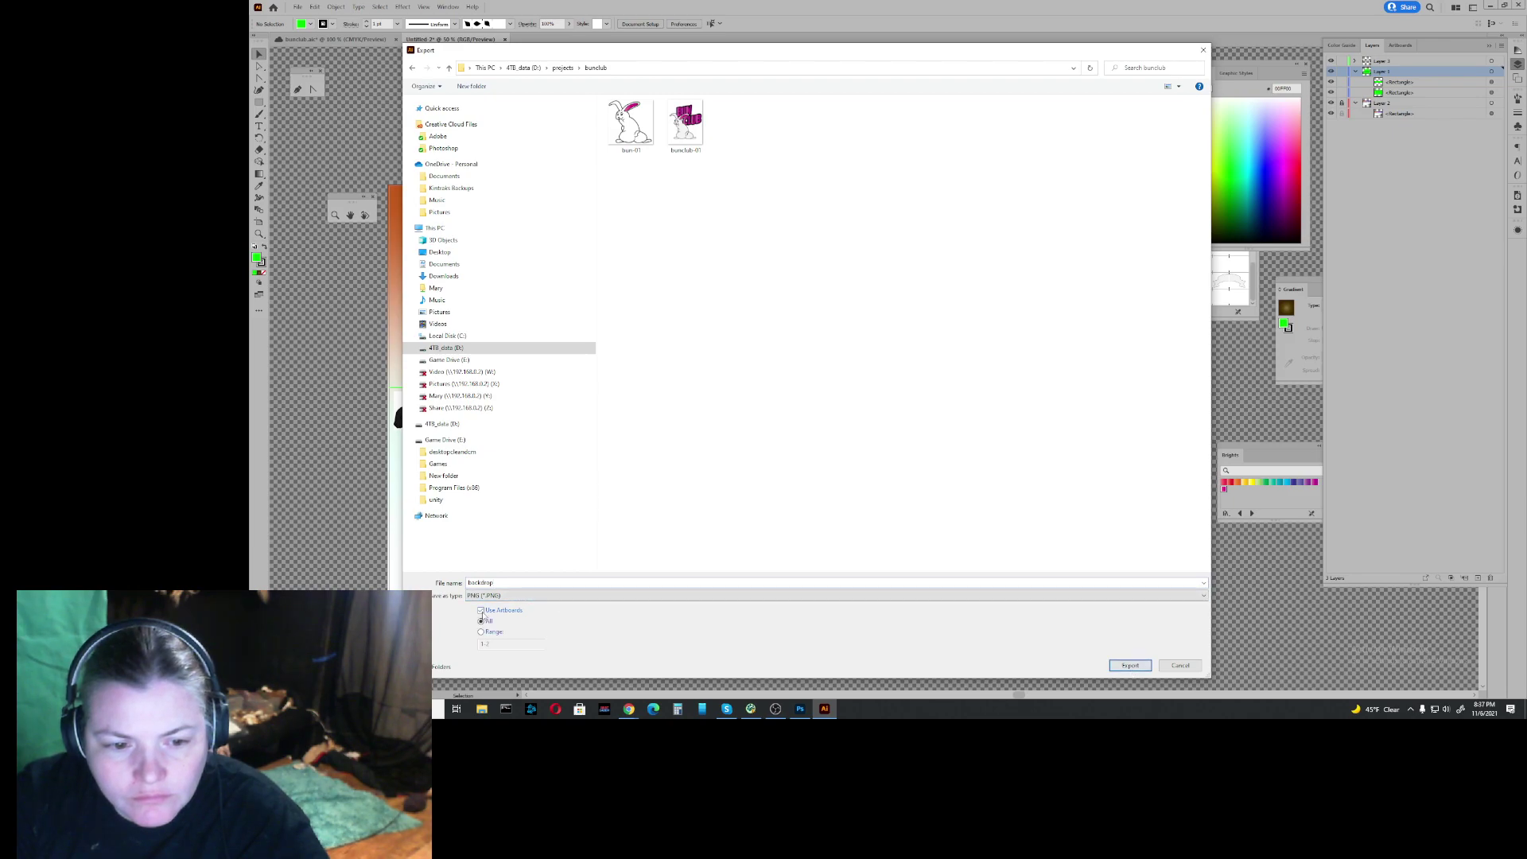
click(1130, 665)
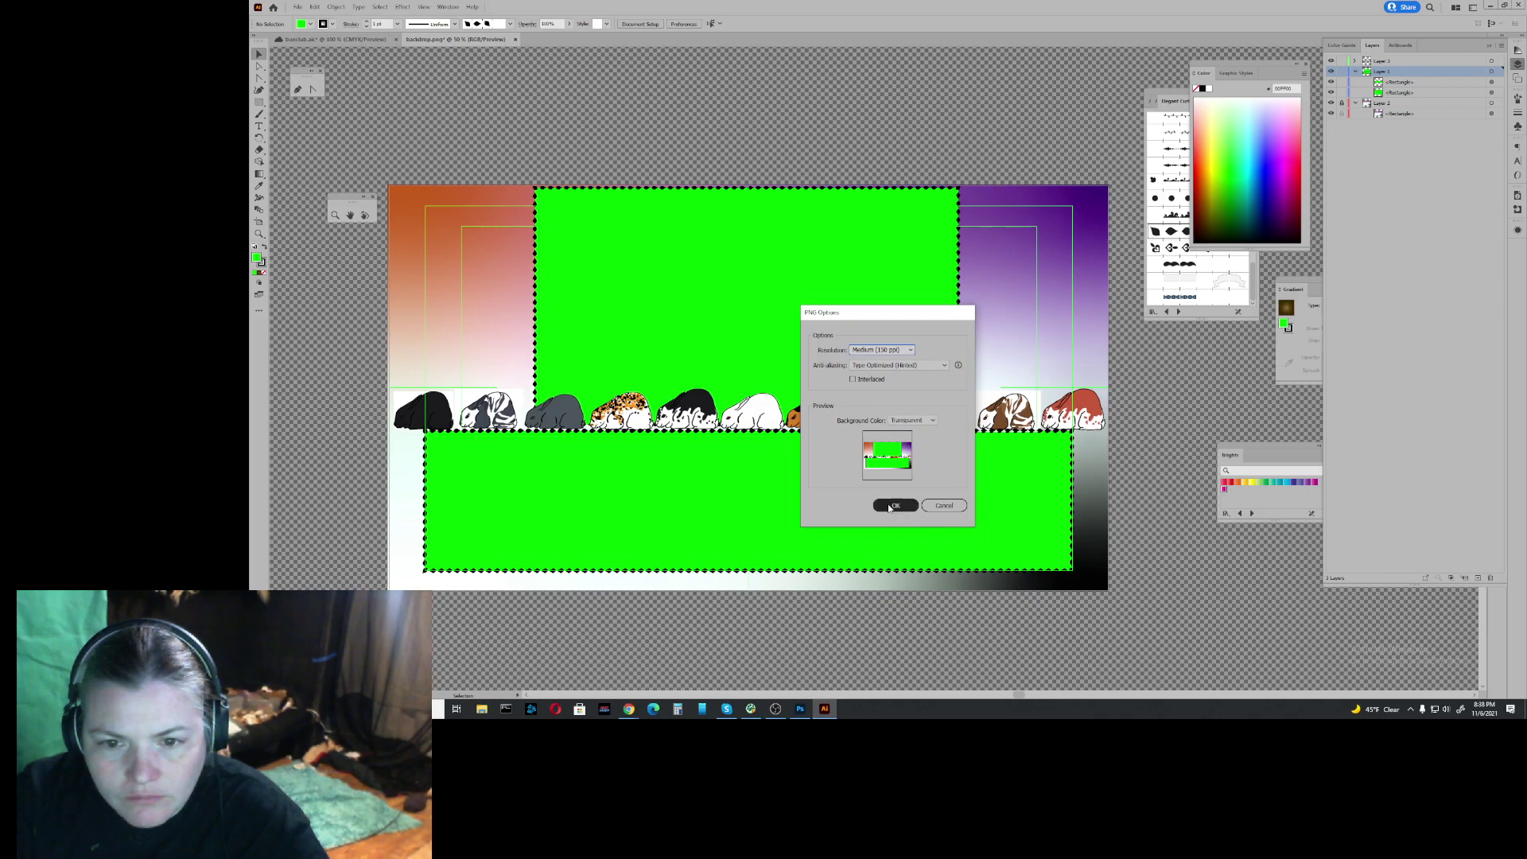
click(893, 506)
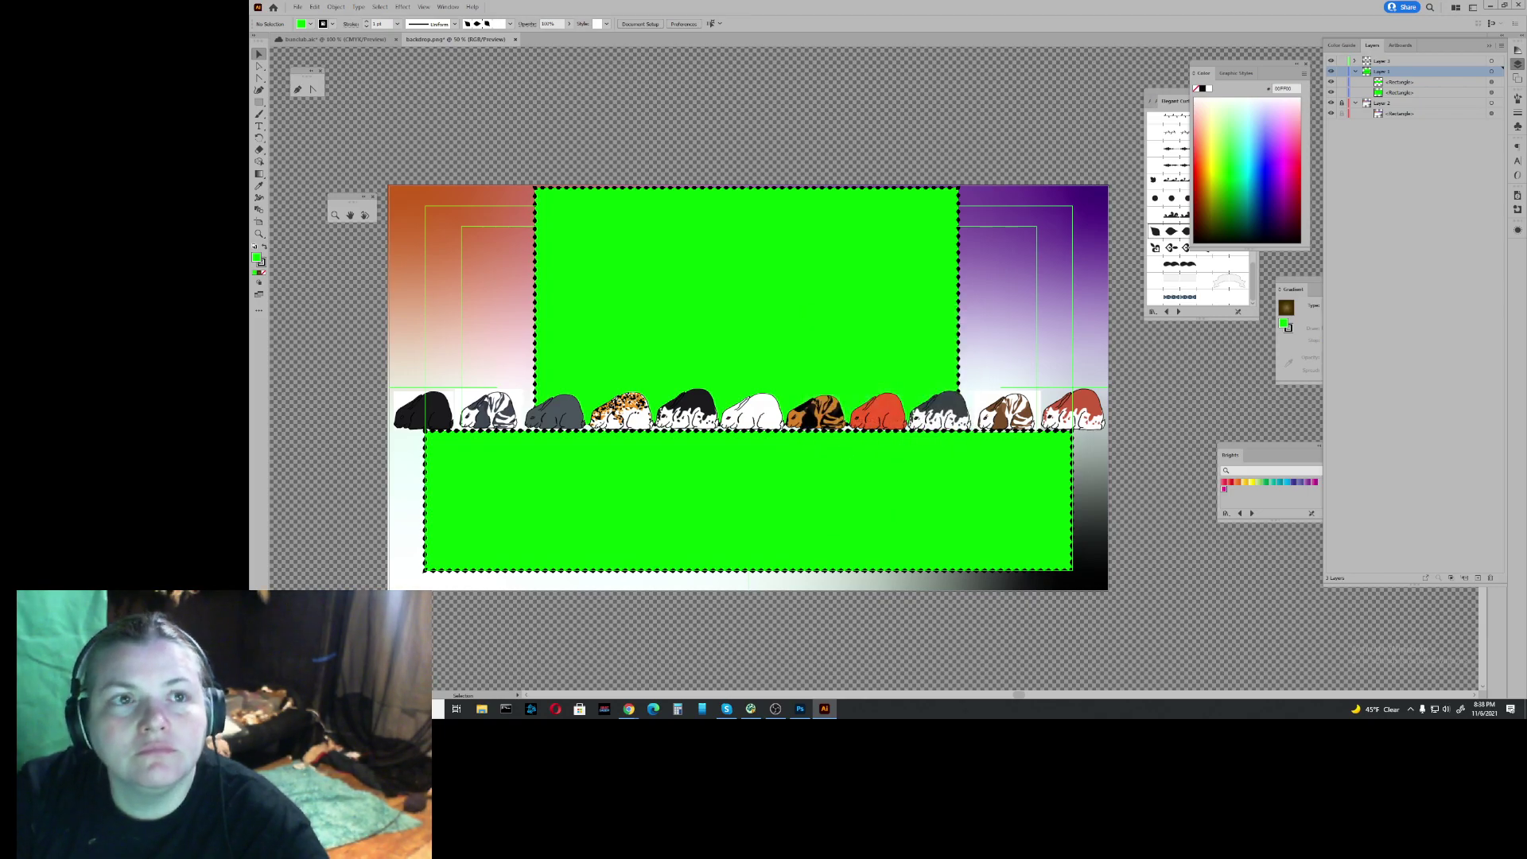
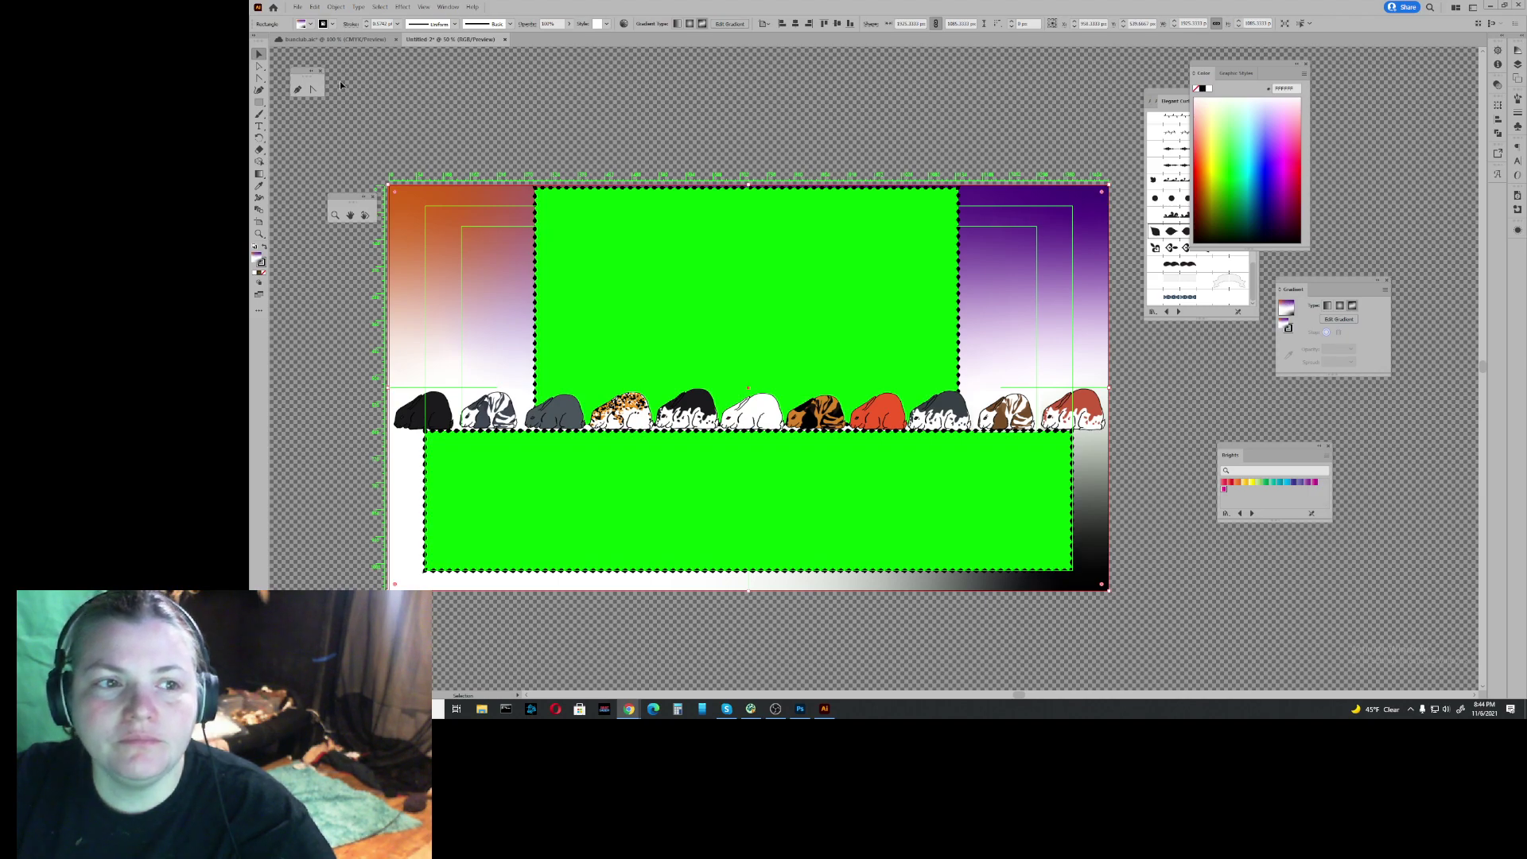
click(400, 84)
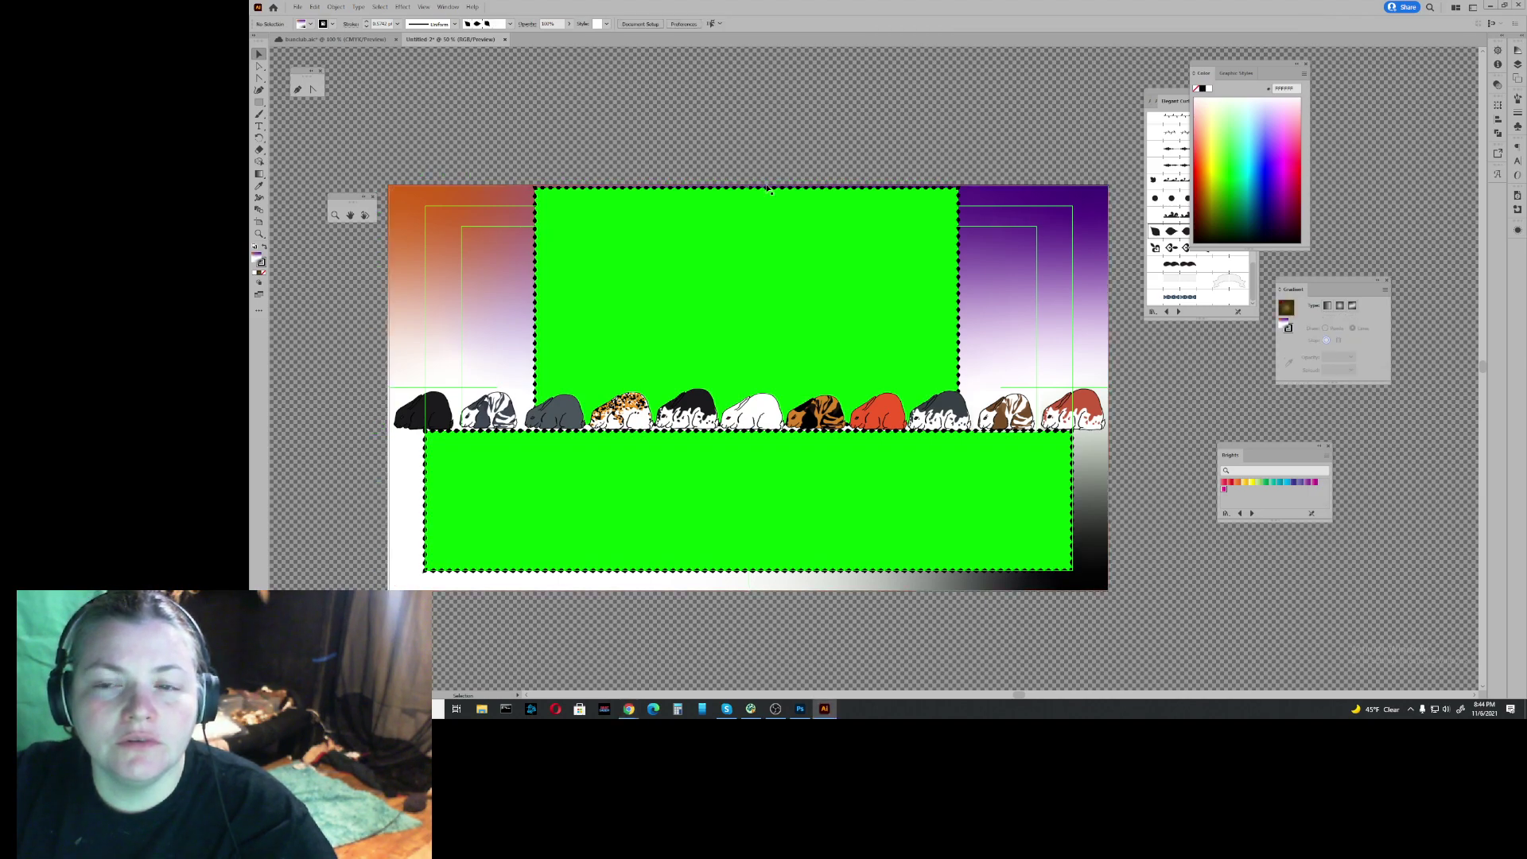
click(1104, 207)
drag(1102, 203, 1236, 121)
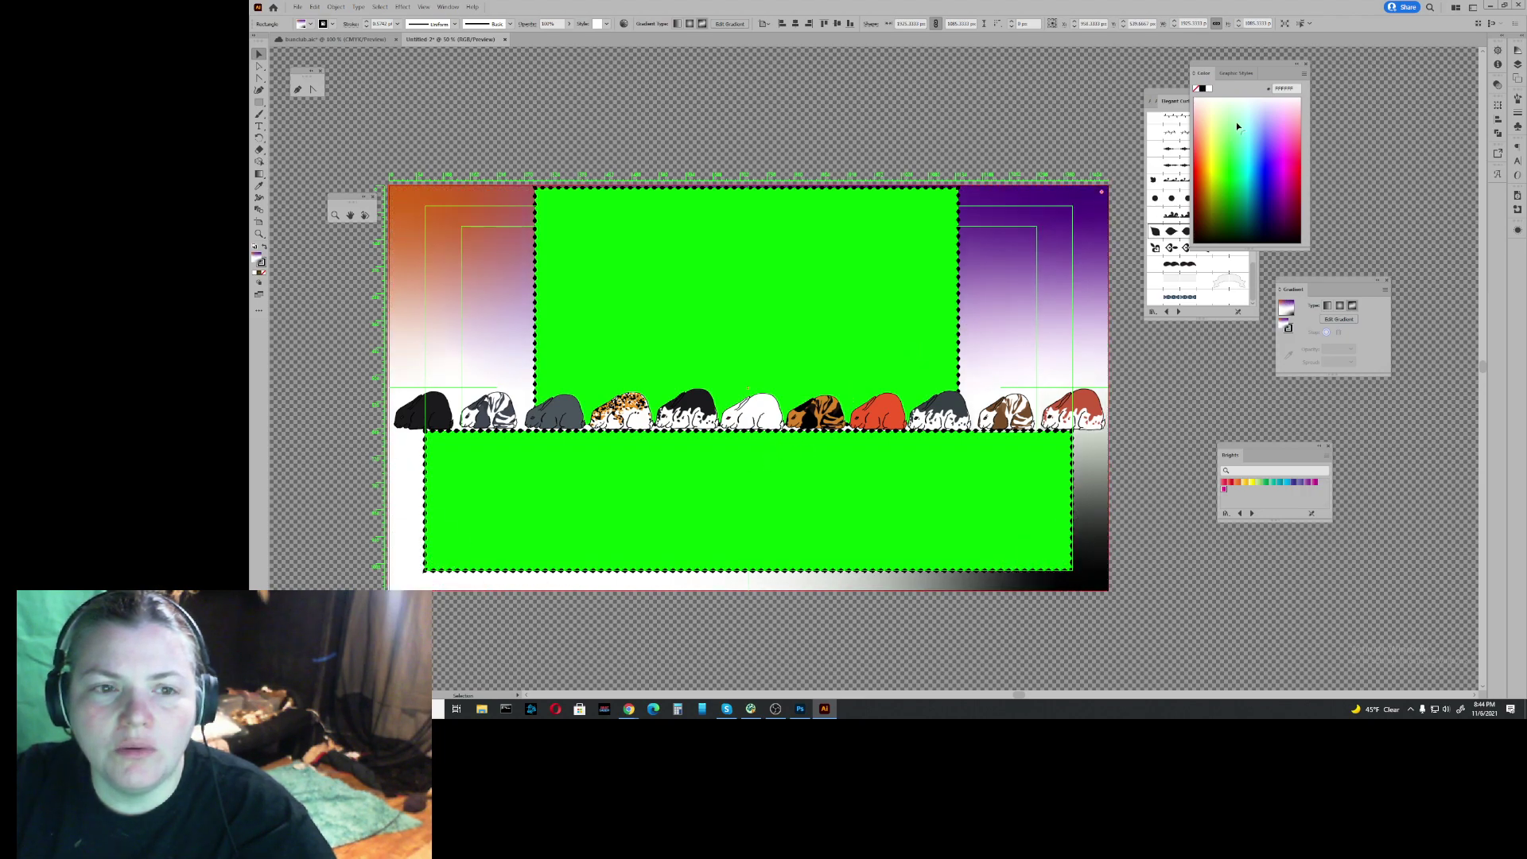
drag(1150, 209, 1262, 45)
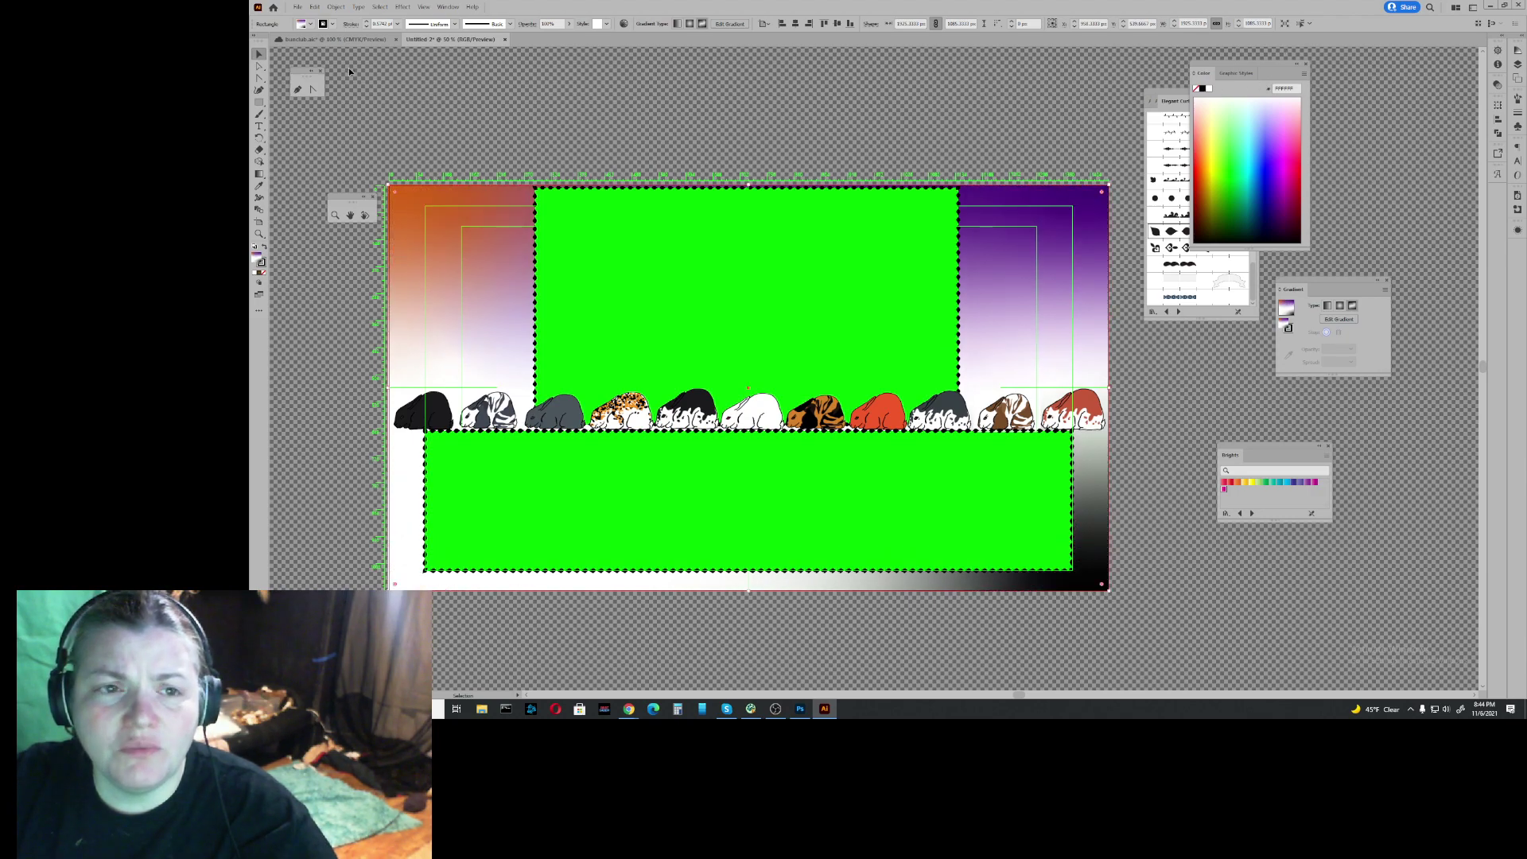
Step: Save the green-screen layout as Illustrator file Untitled-2 in the bunclub folder, using the Illustrator 2020 version
click(504, 39)
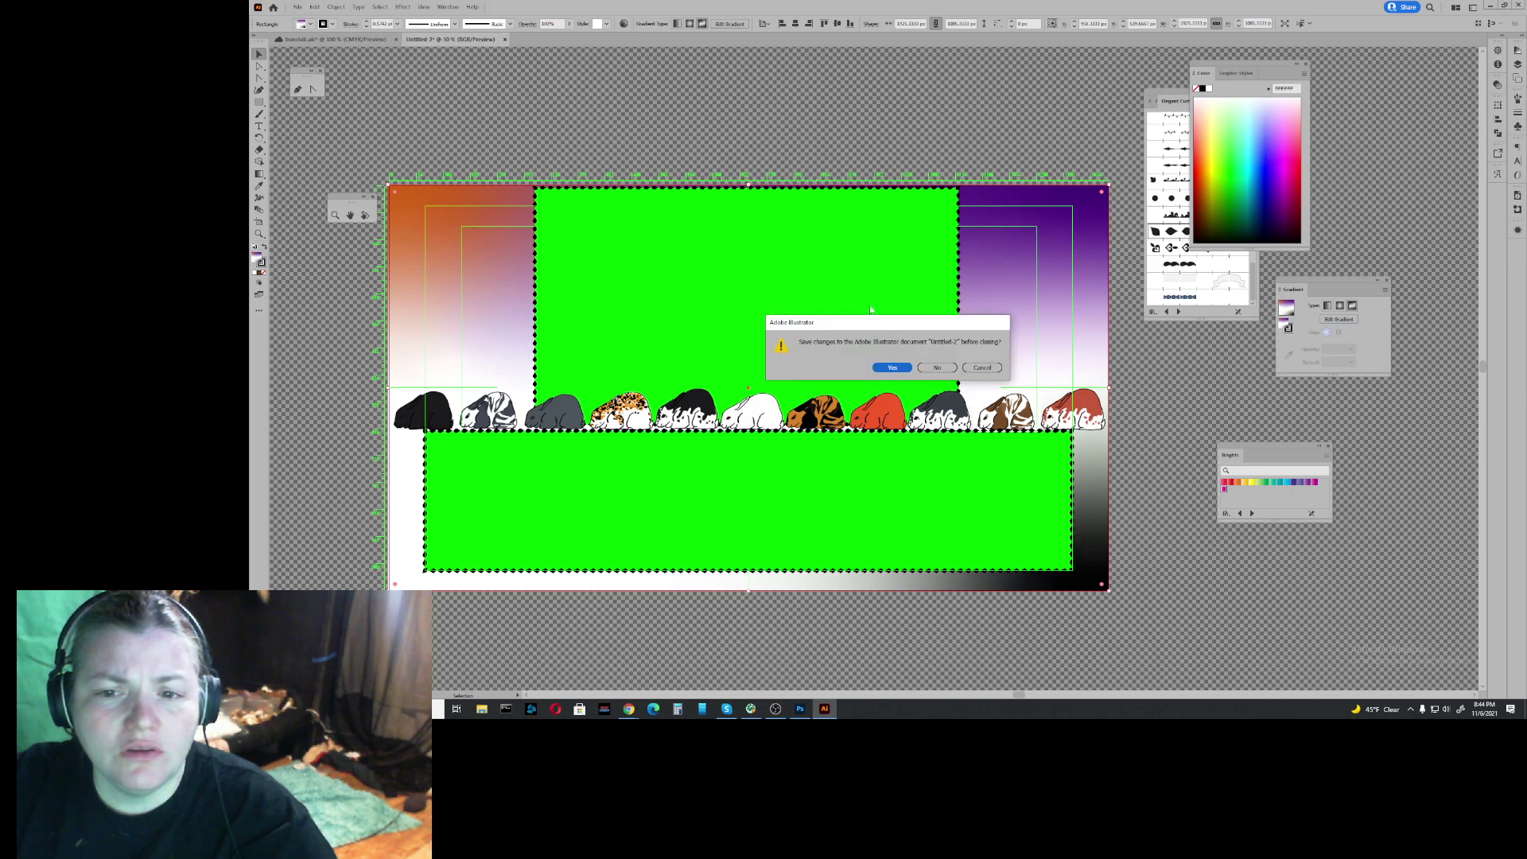
click(894, 369)
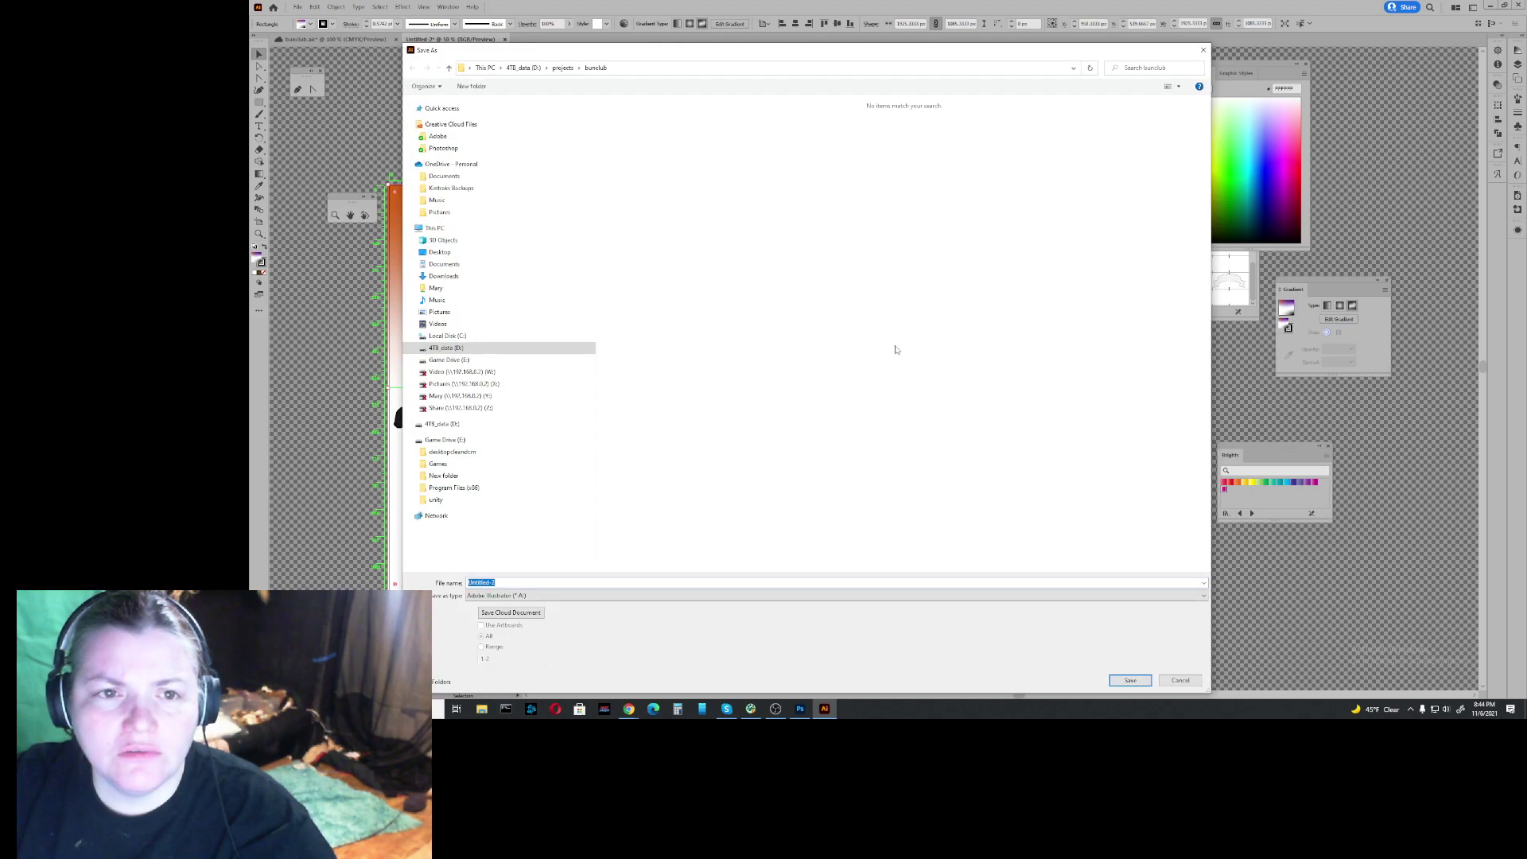
click(1132, 682)
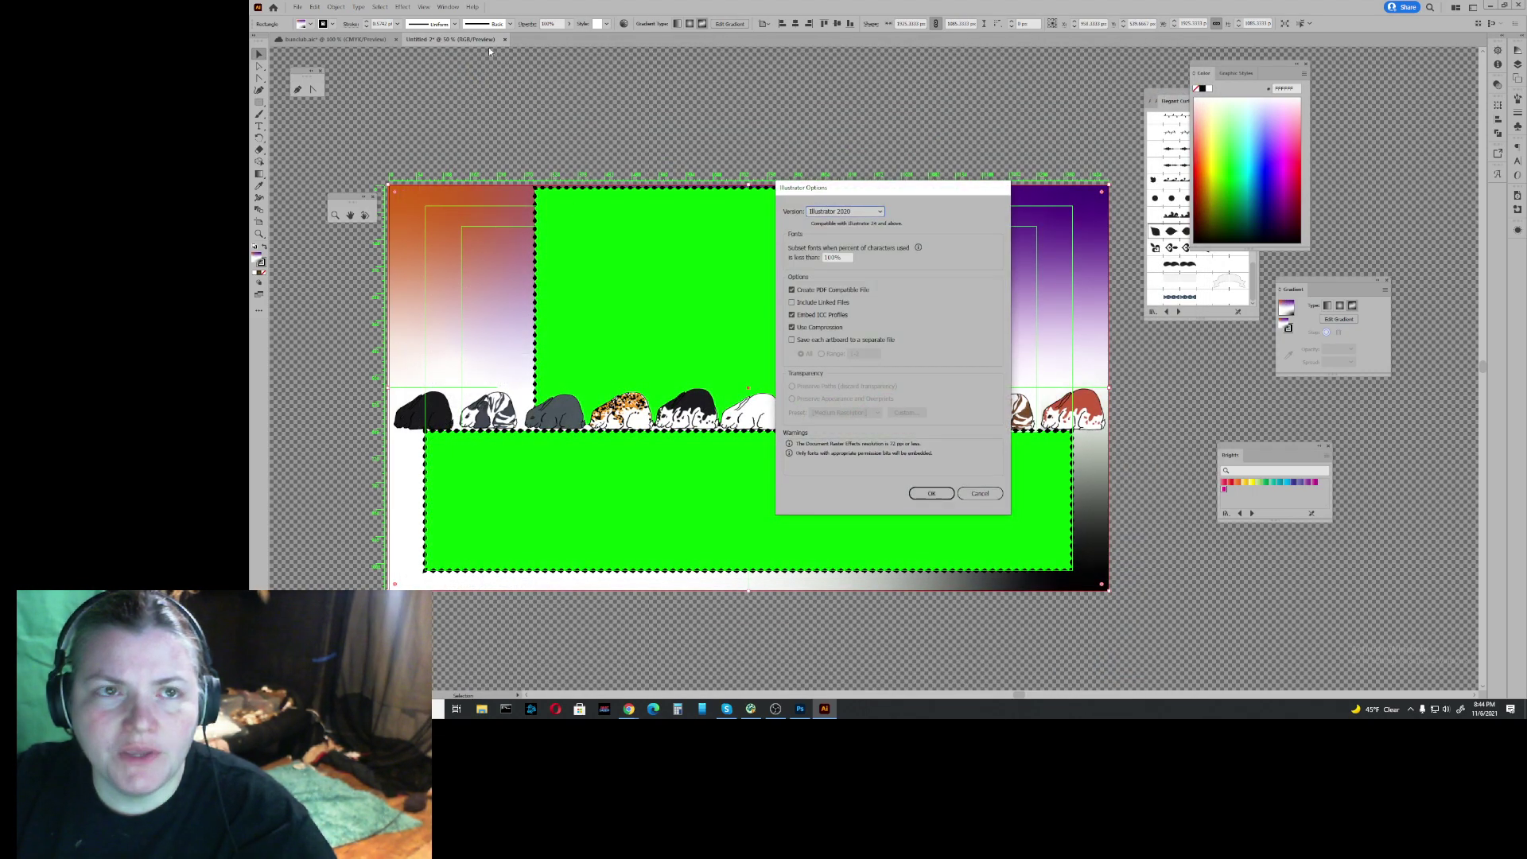
click(929, 495)
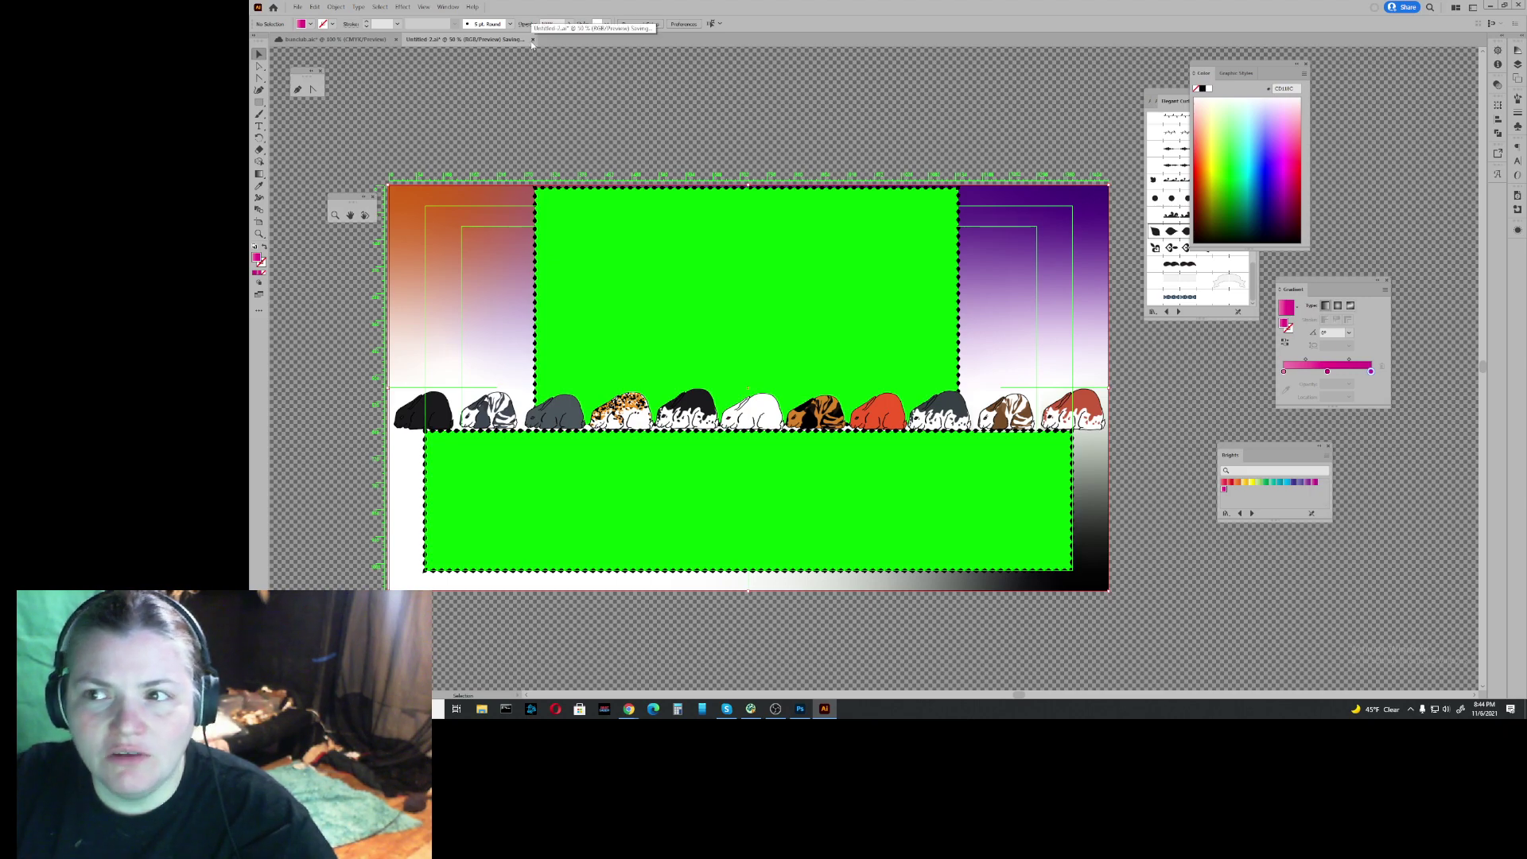
Step: Close both the saved green-screen layout and the bunclub rabbit drawing
click(532, 41)
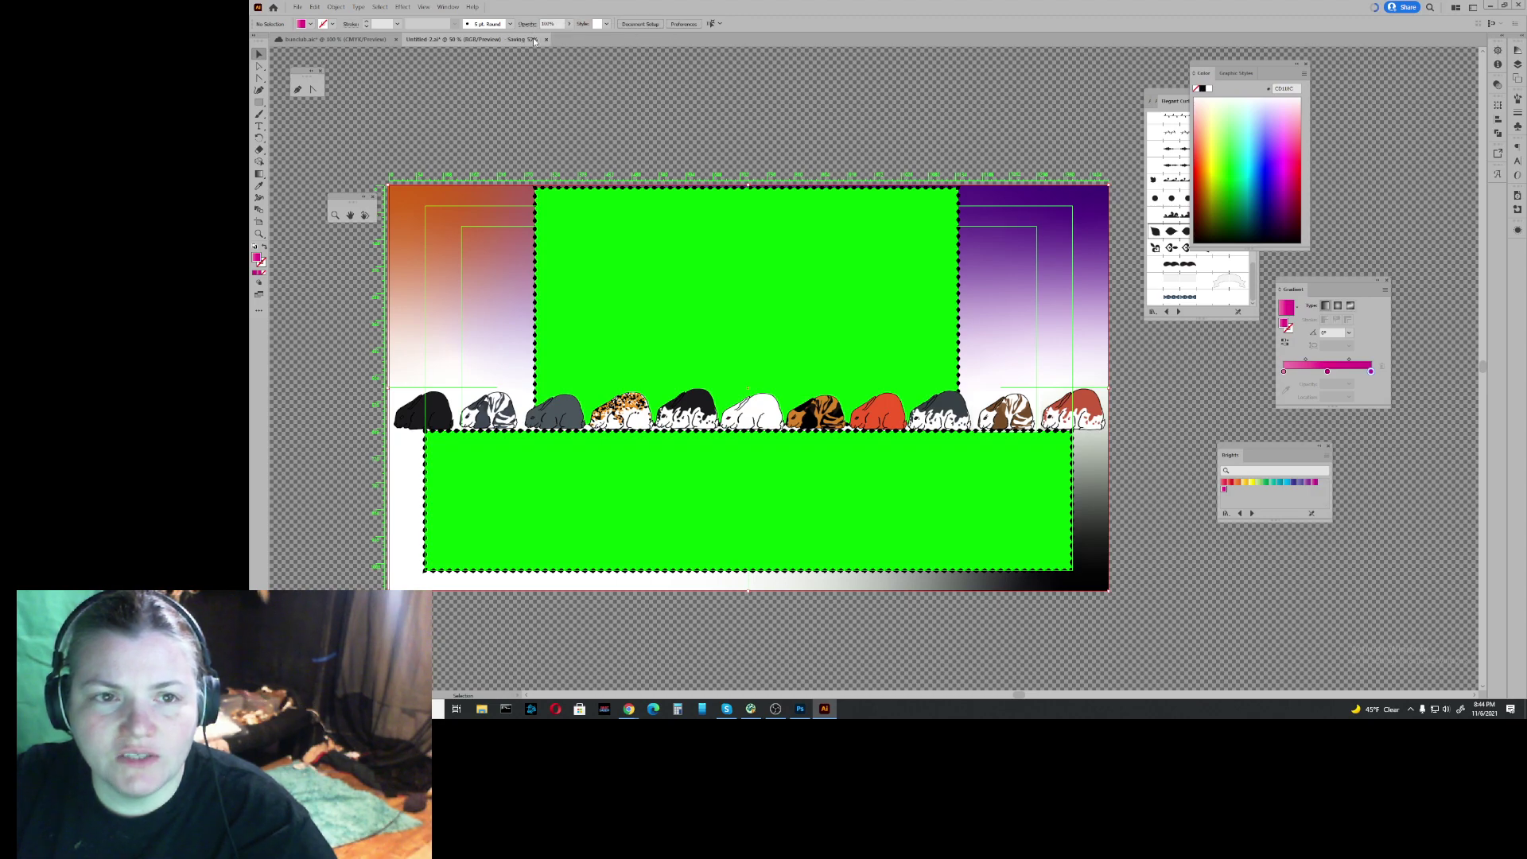
click(359, 38)
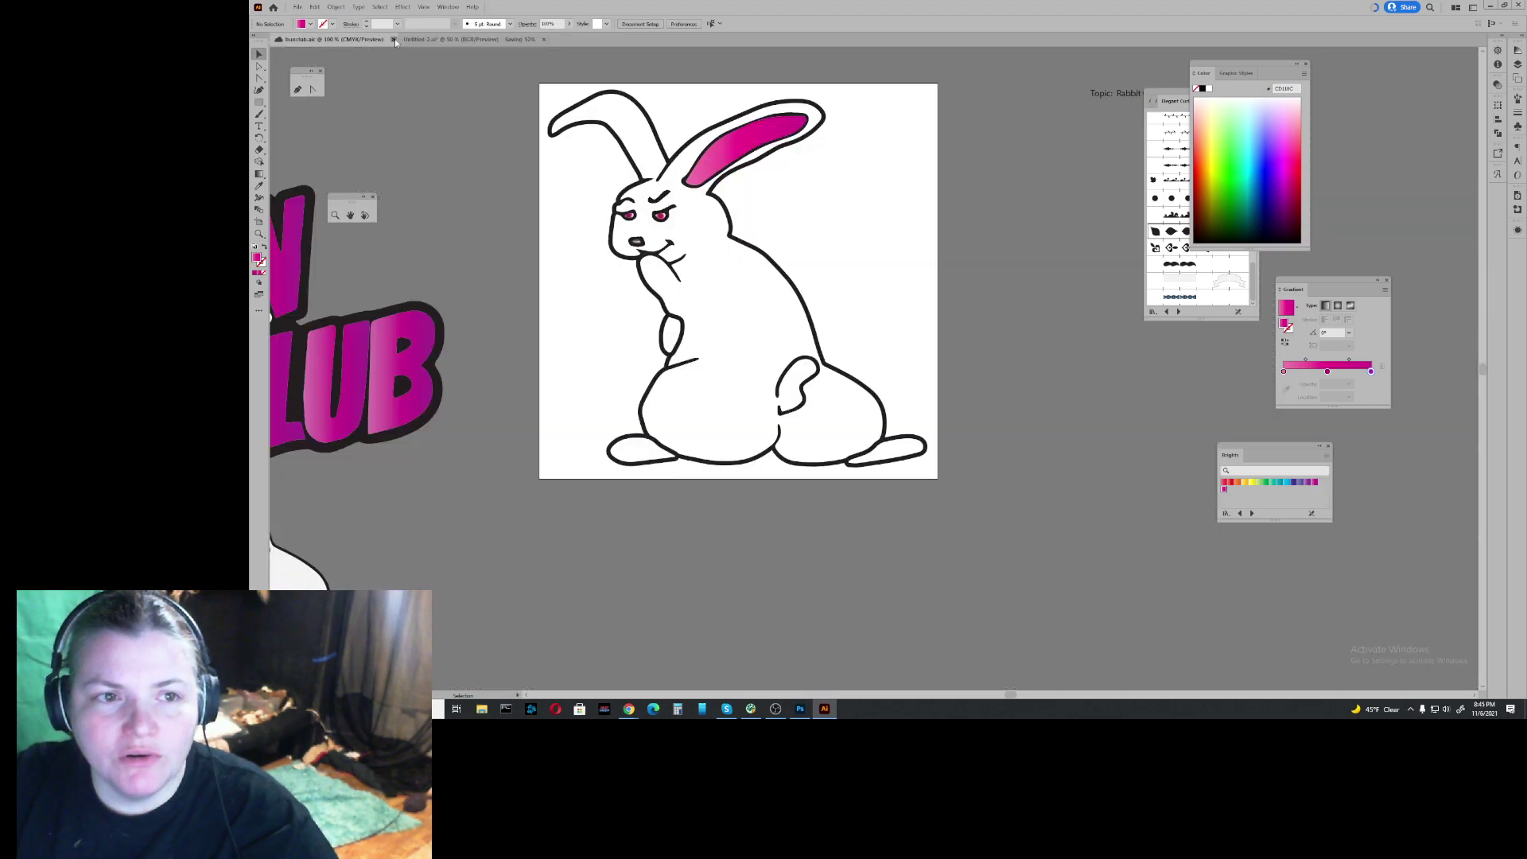
click(394, 39)
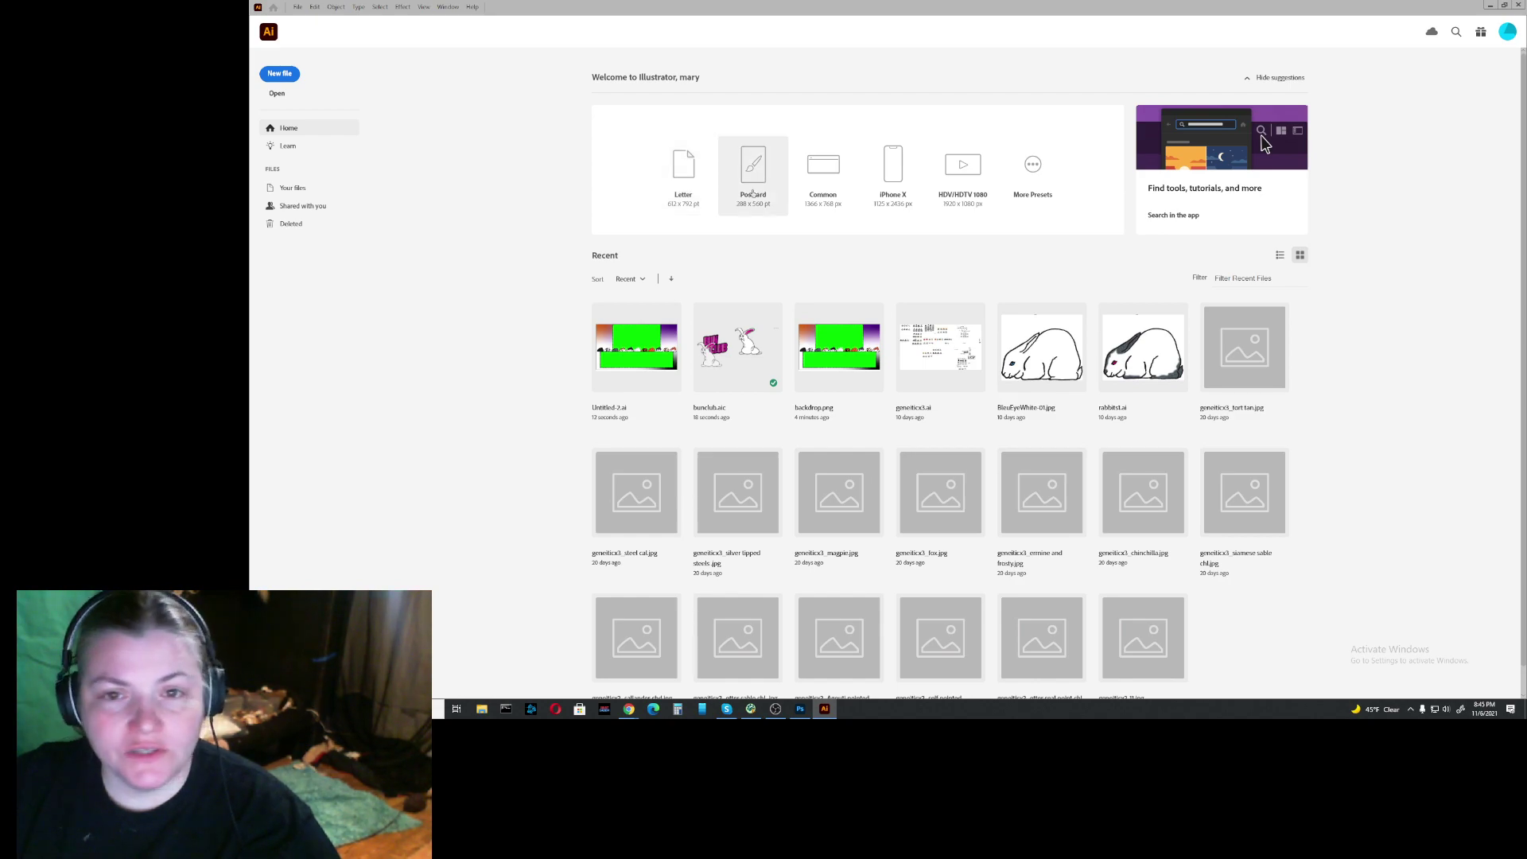
click(297, 8)
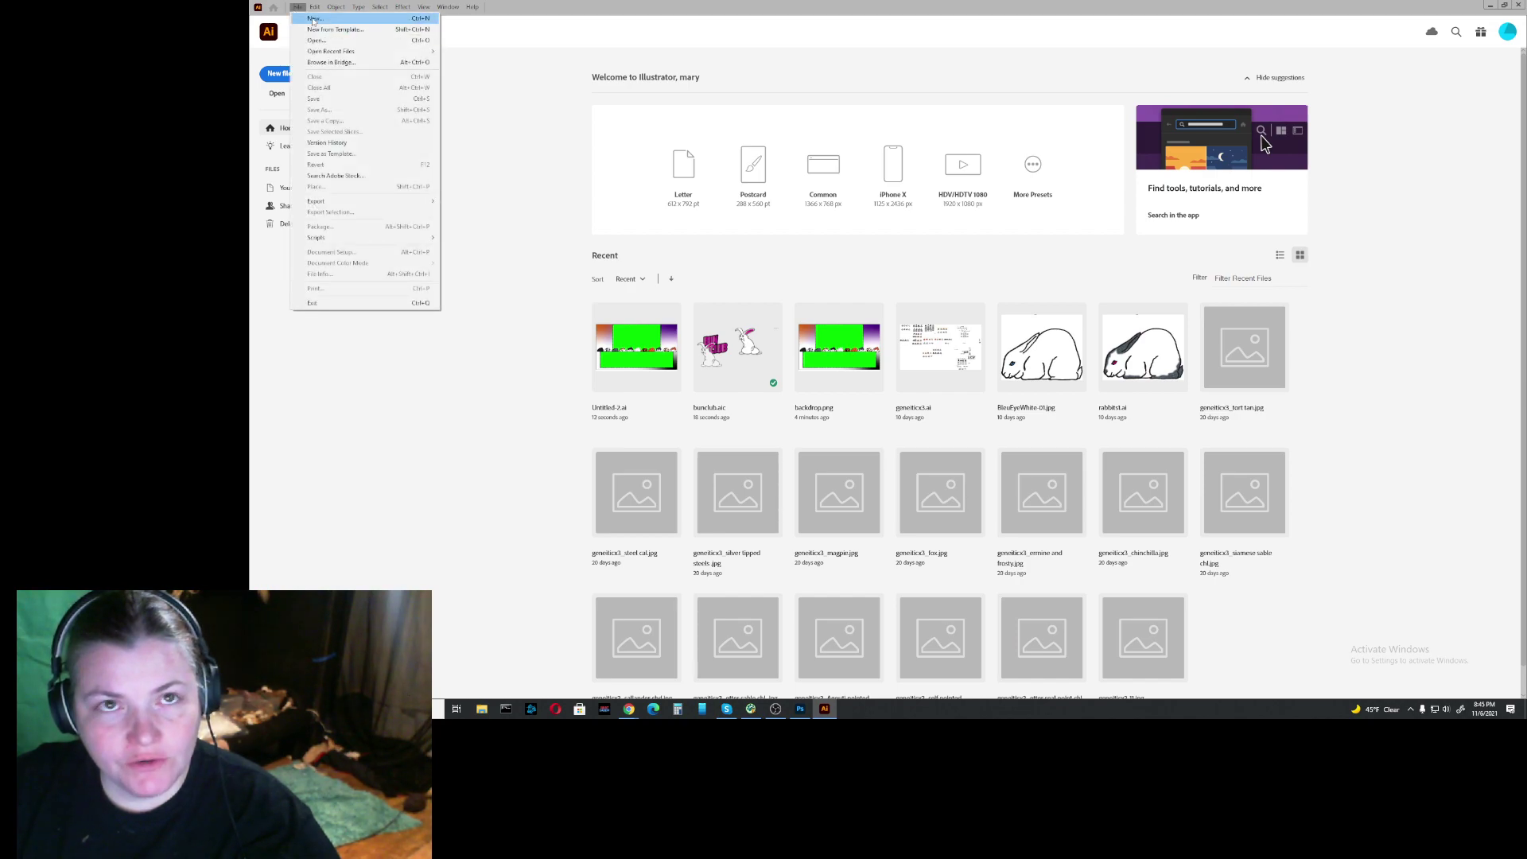
click(326, 19)
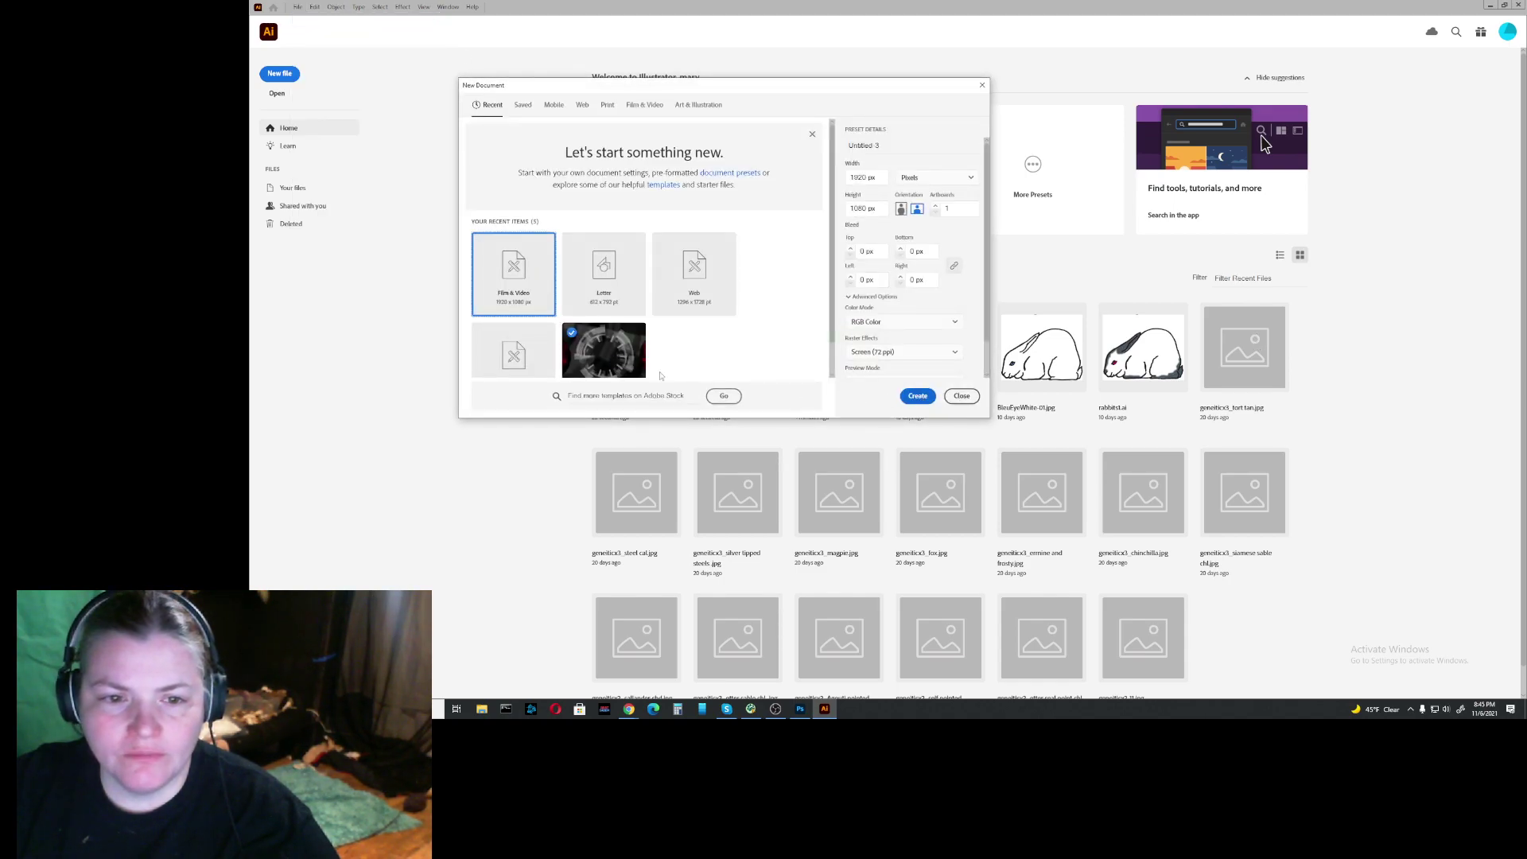
scroll(633, 354, down, 1)
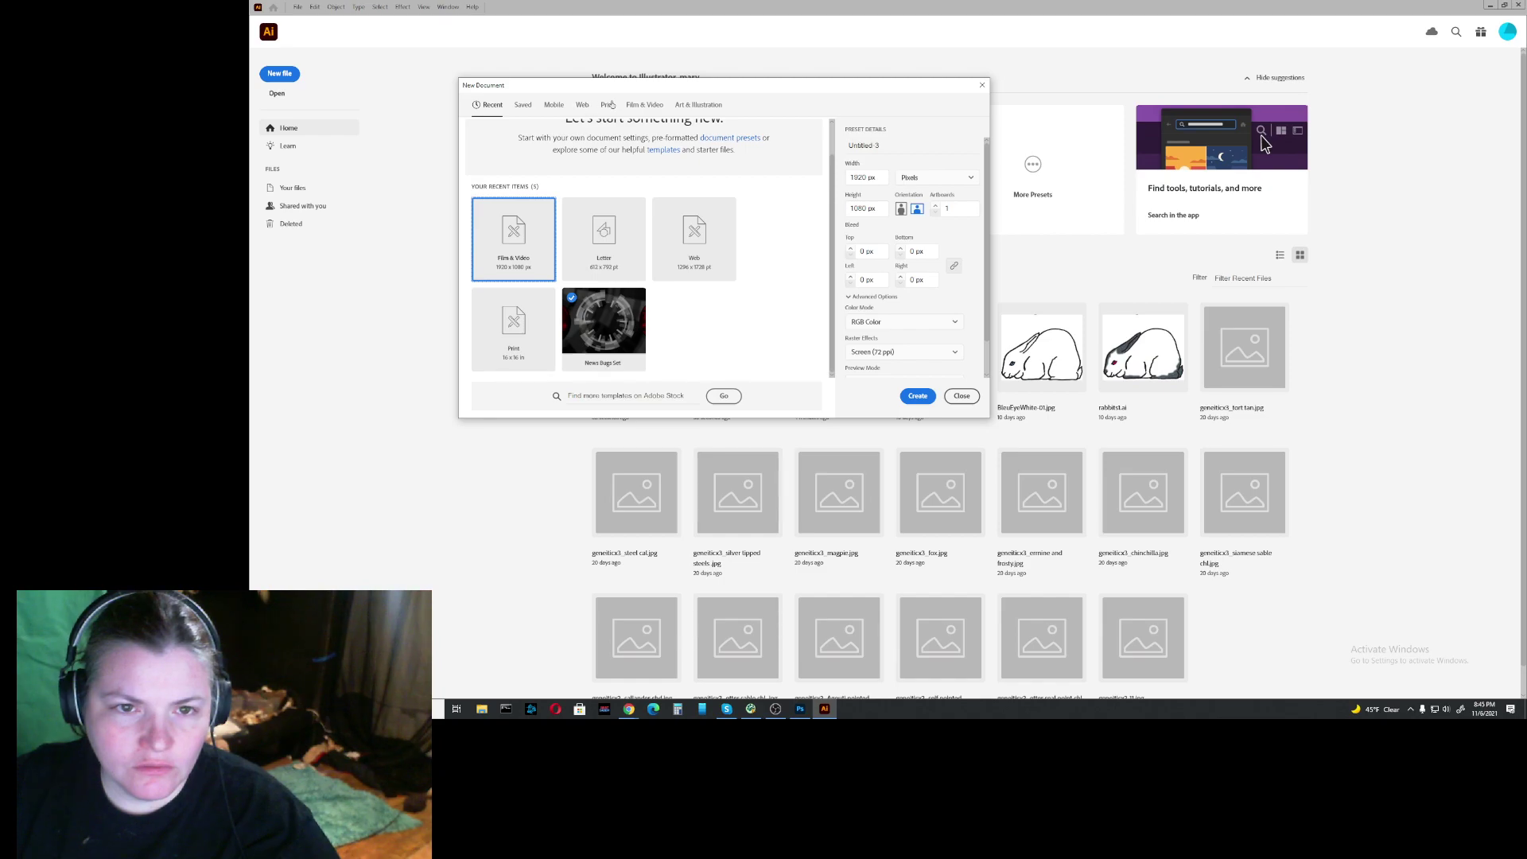
click(647, 106)
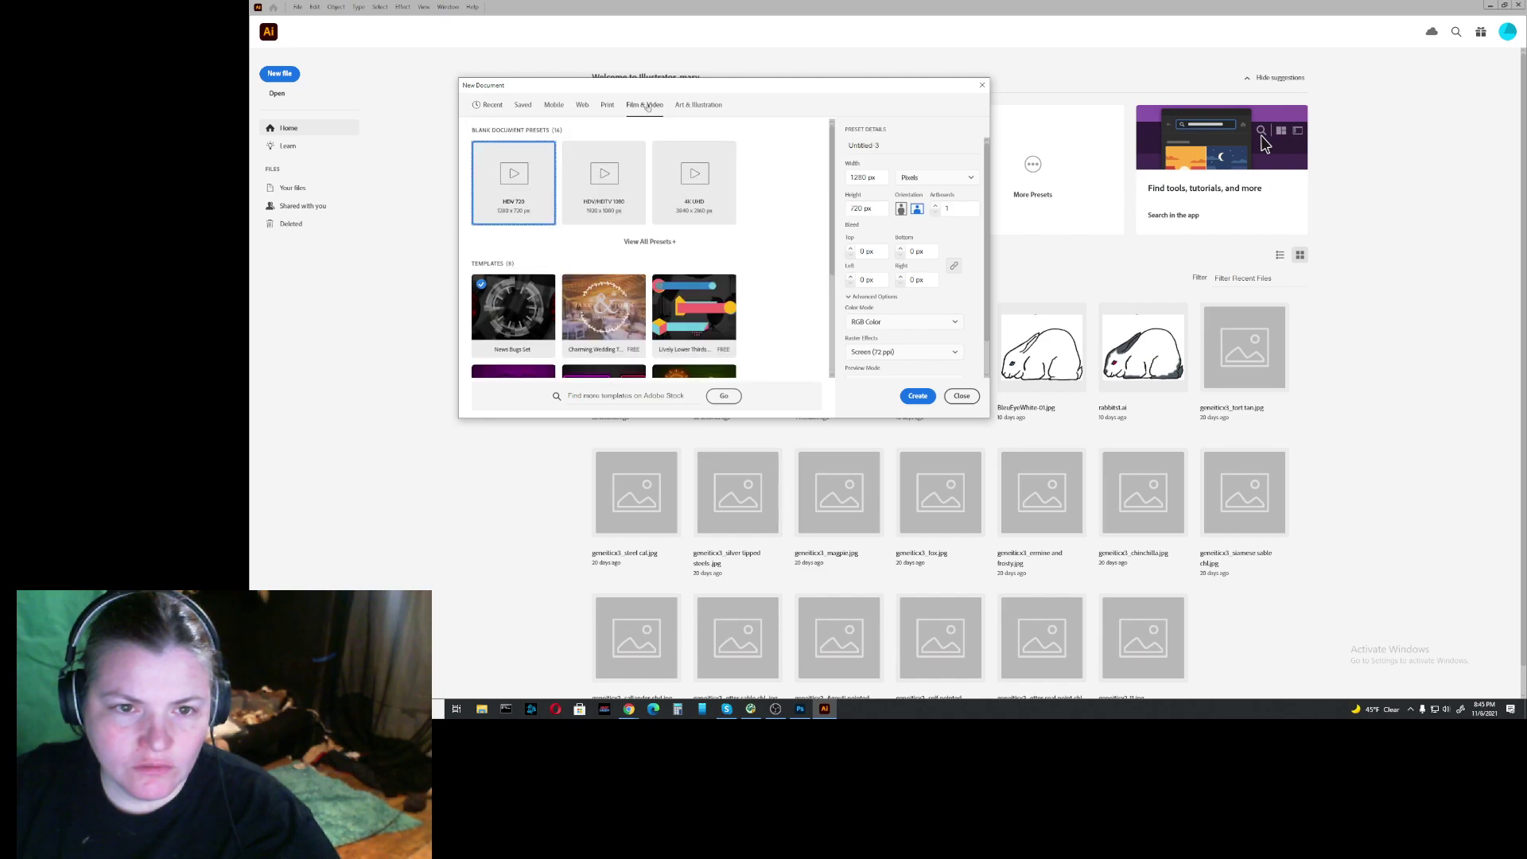
scroll(770, 319, down, 3)
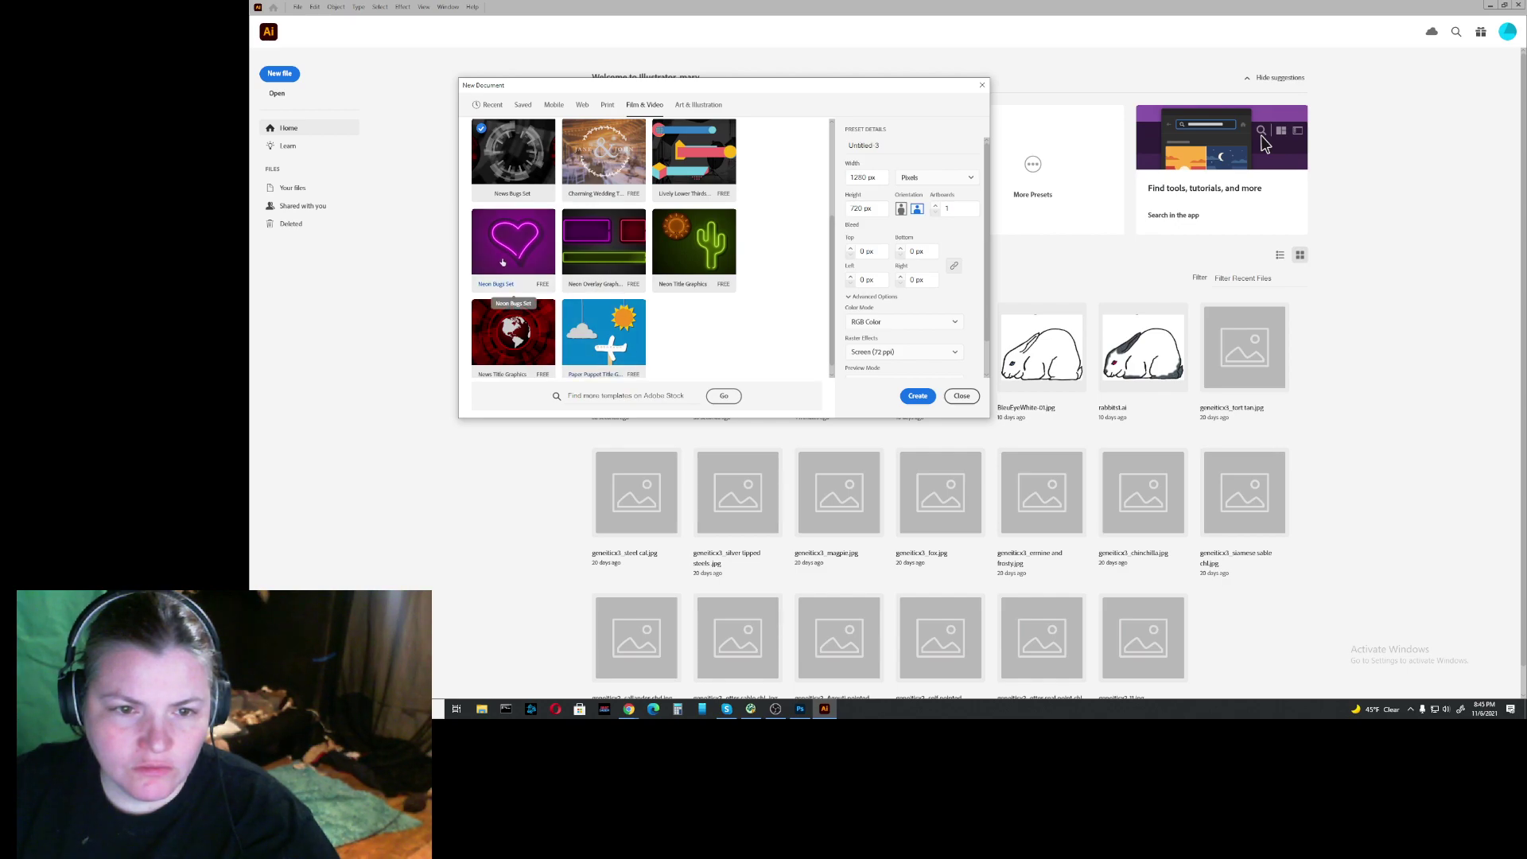
click(610, 249)
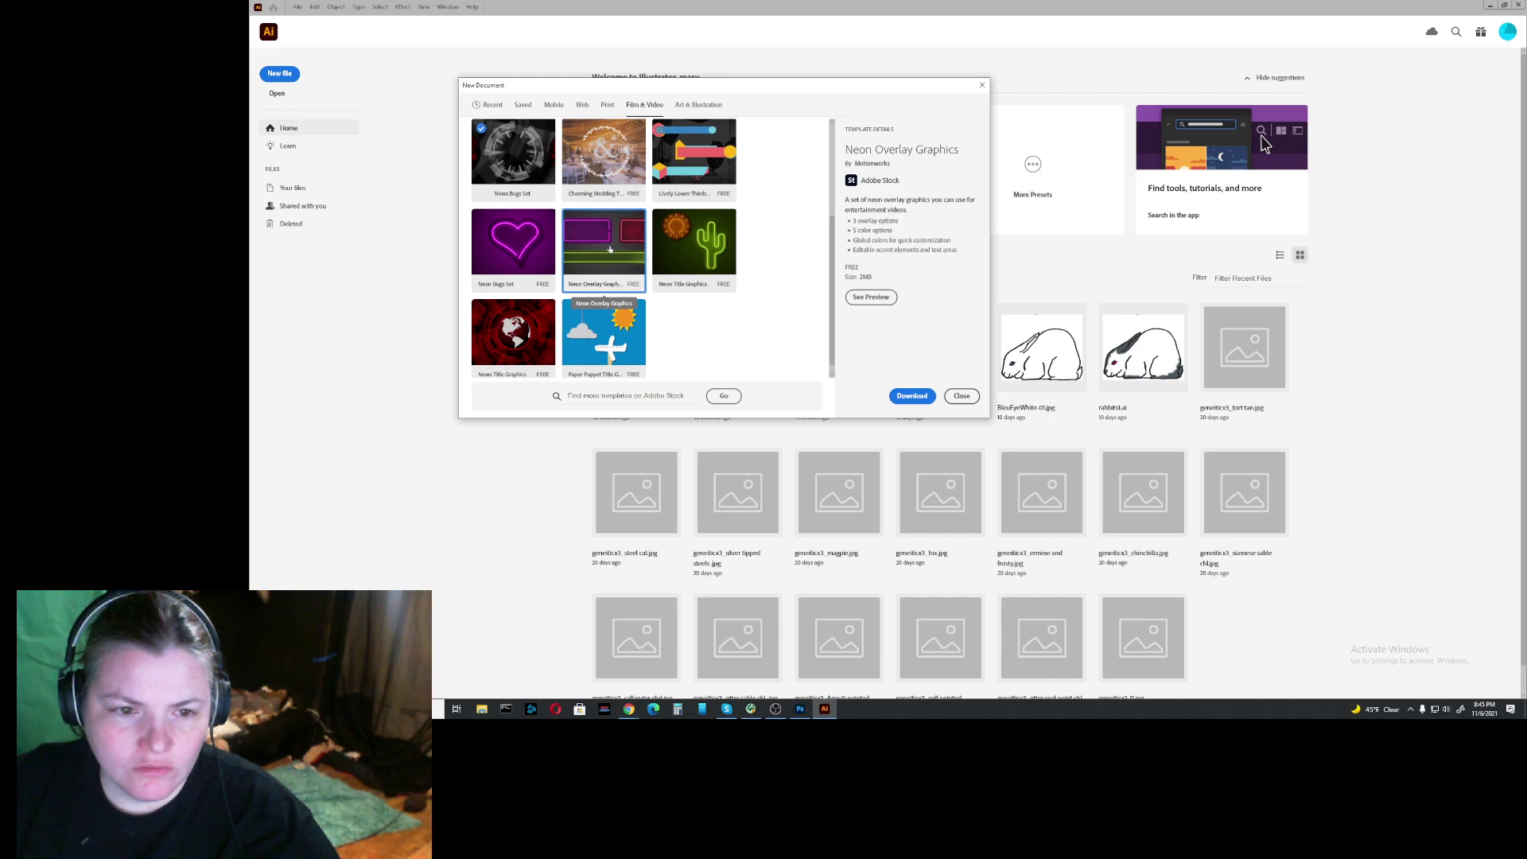
scroll(764, 303, down, 1)
click(914, 395)
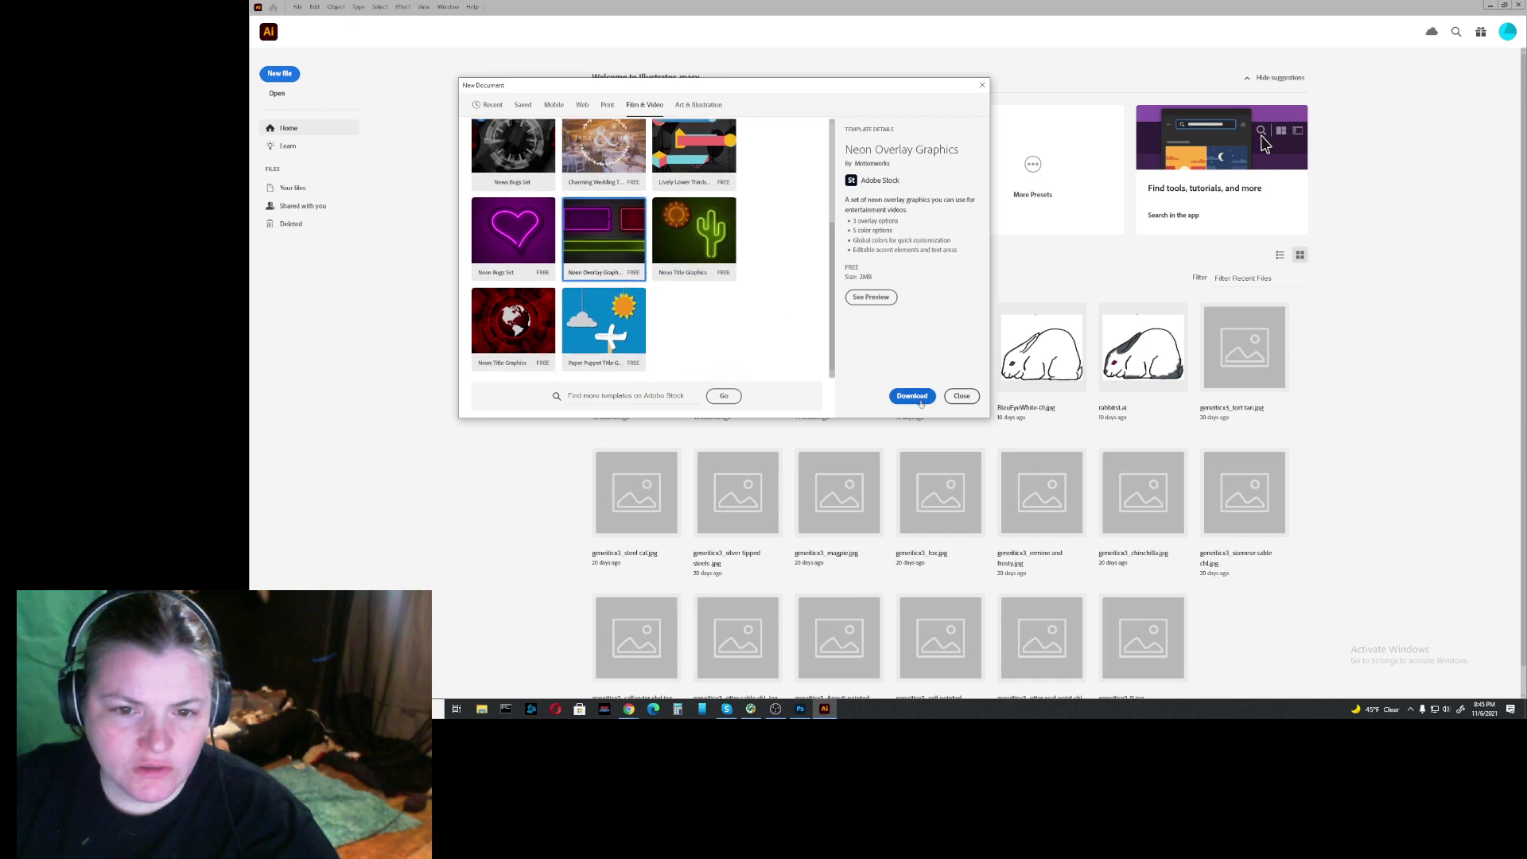
click(982, 84)
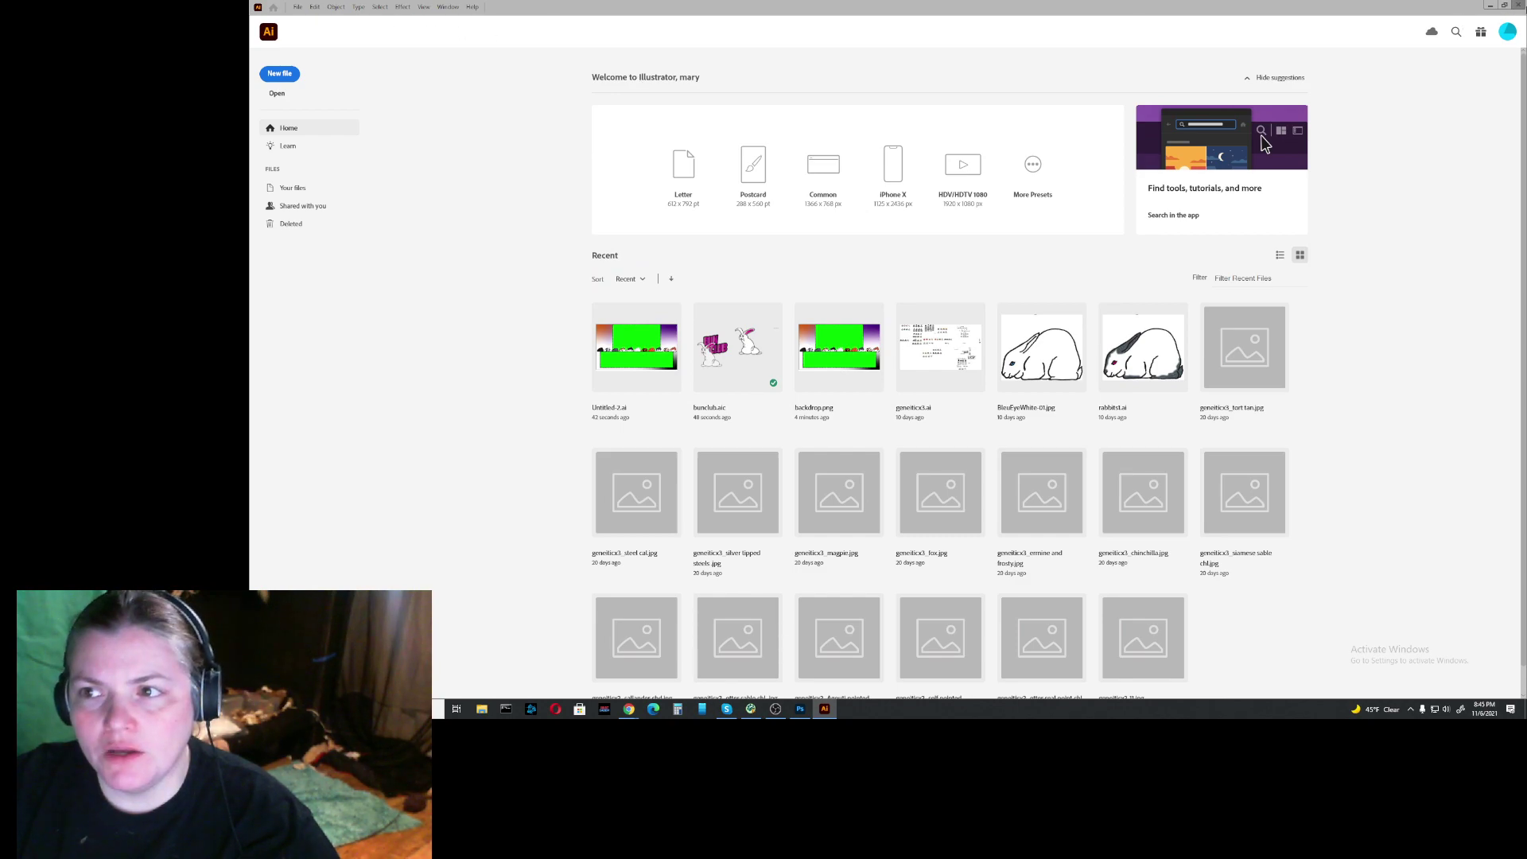
Step: Switch to Photoshop, close its open documents without saving the untitled one, and exit the program
key(alt+Tab)
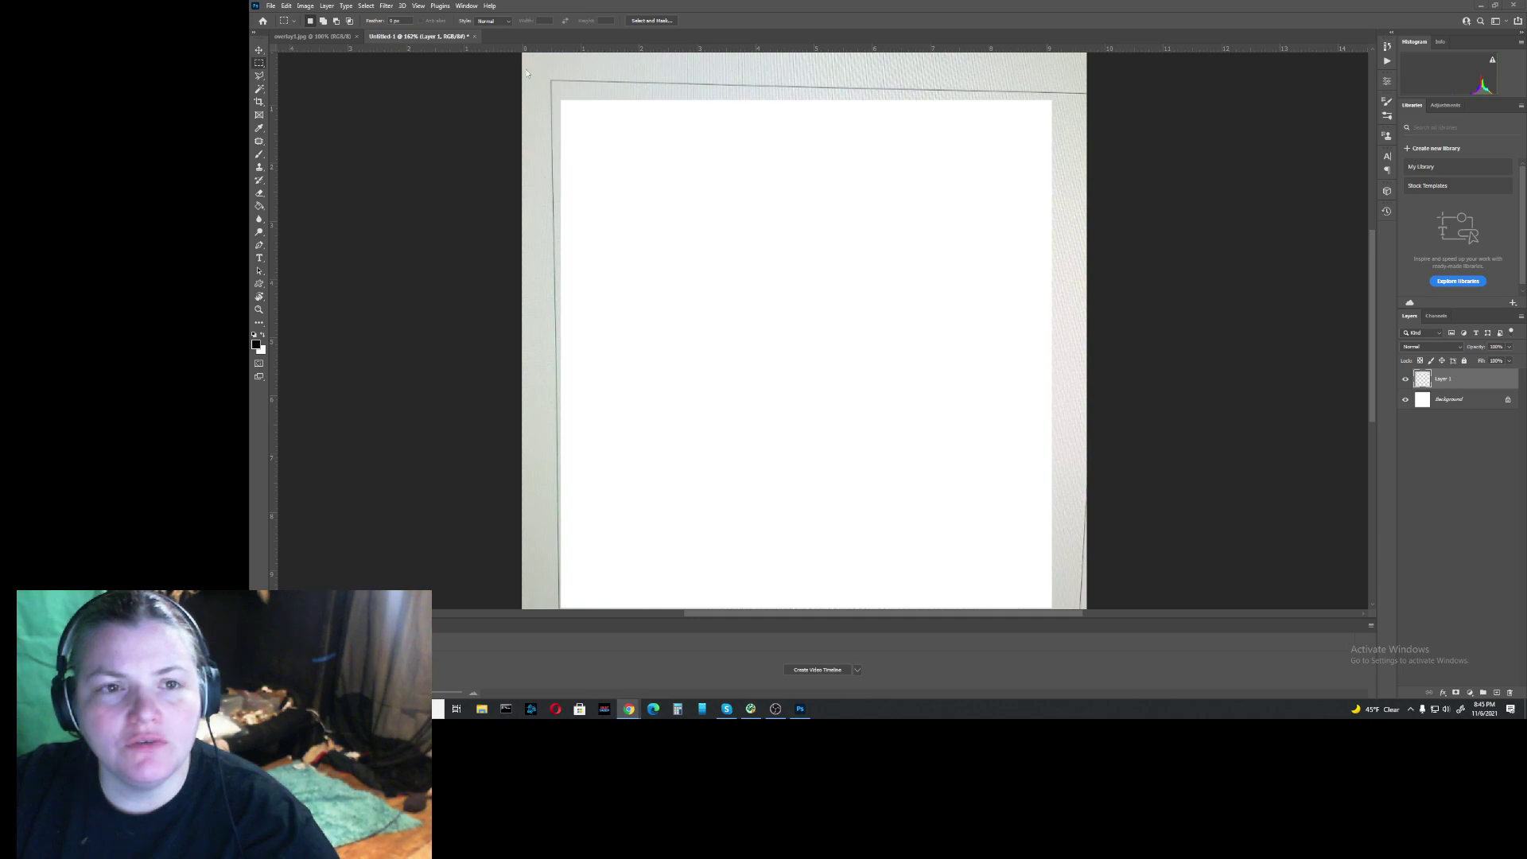
click(476, 37)
click(842, 257)
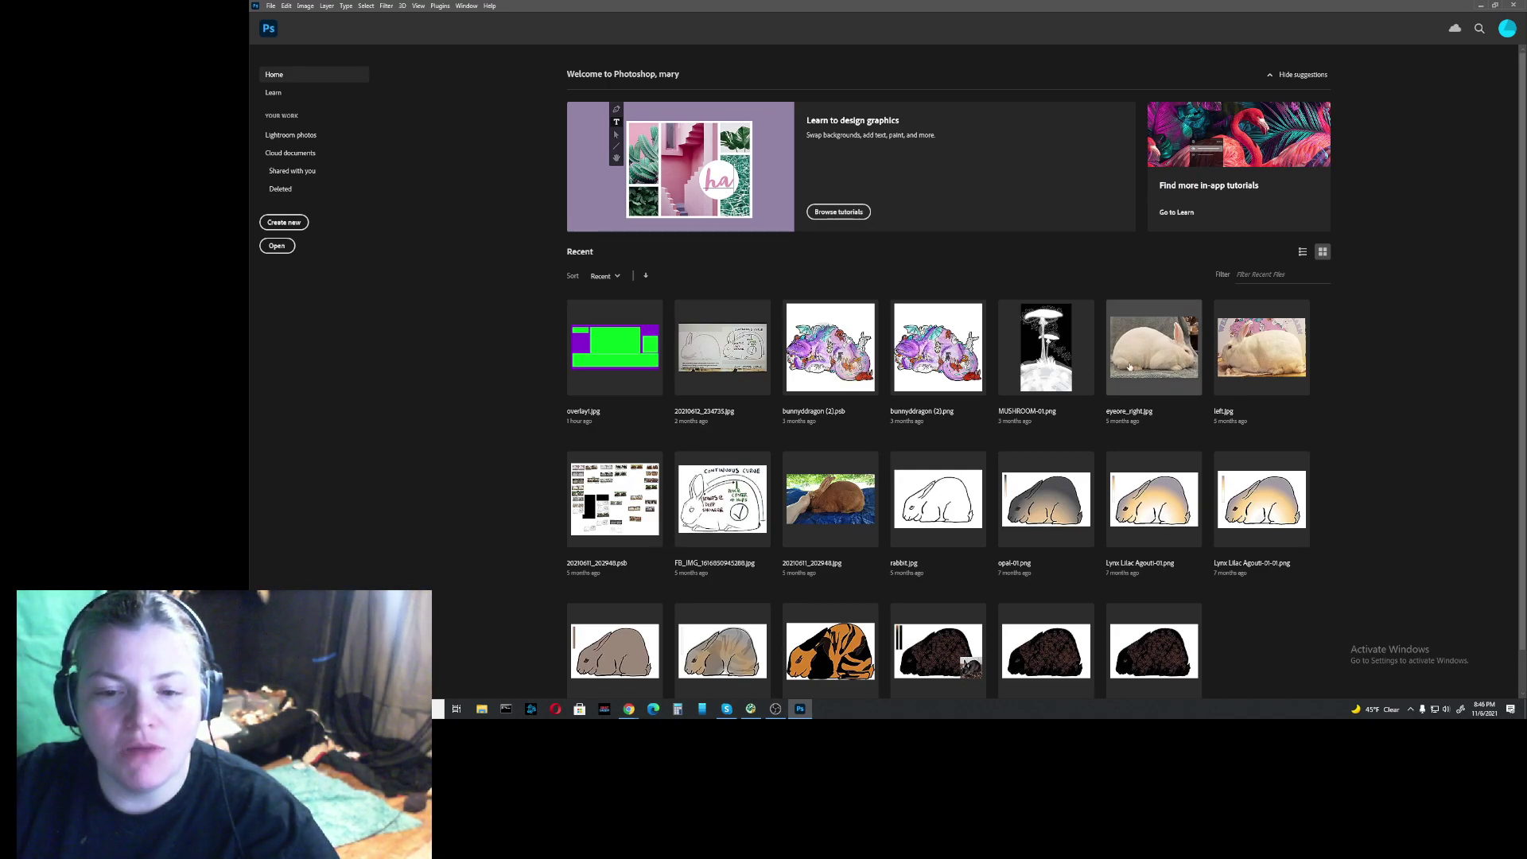
scroll(1150, 290, down, 1)
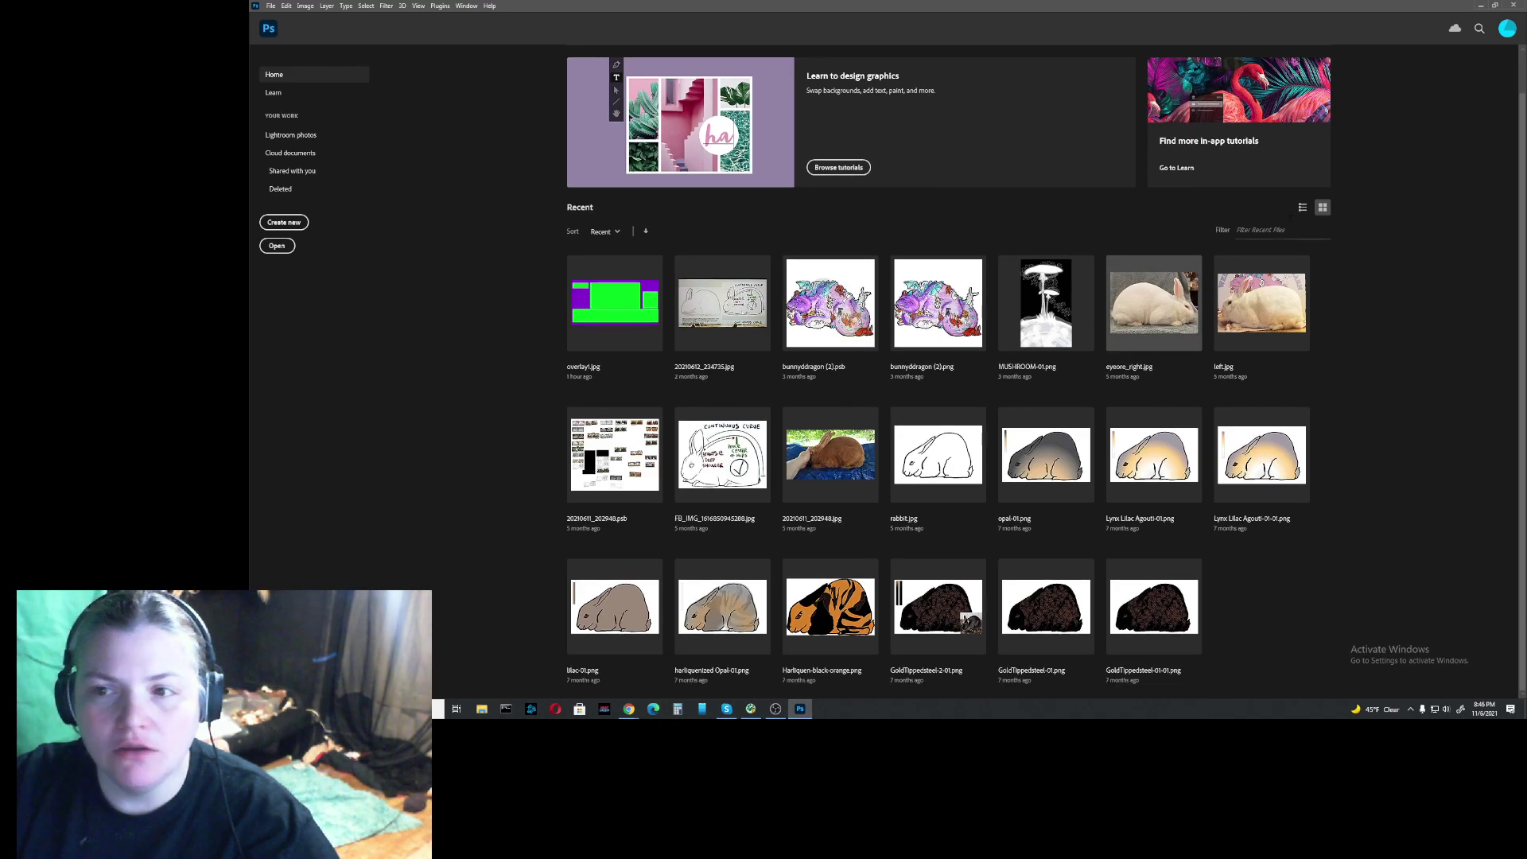
click(1515, 5)
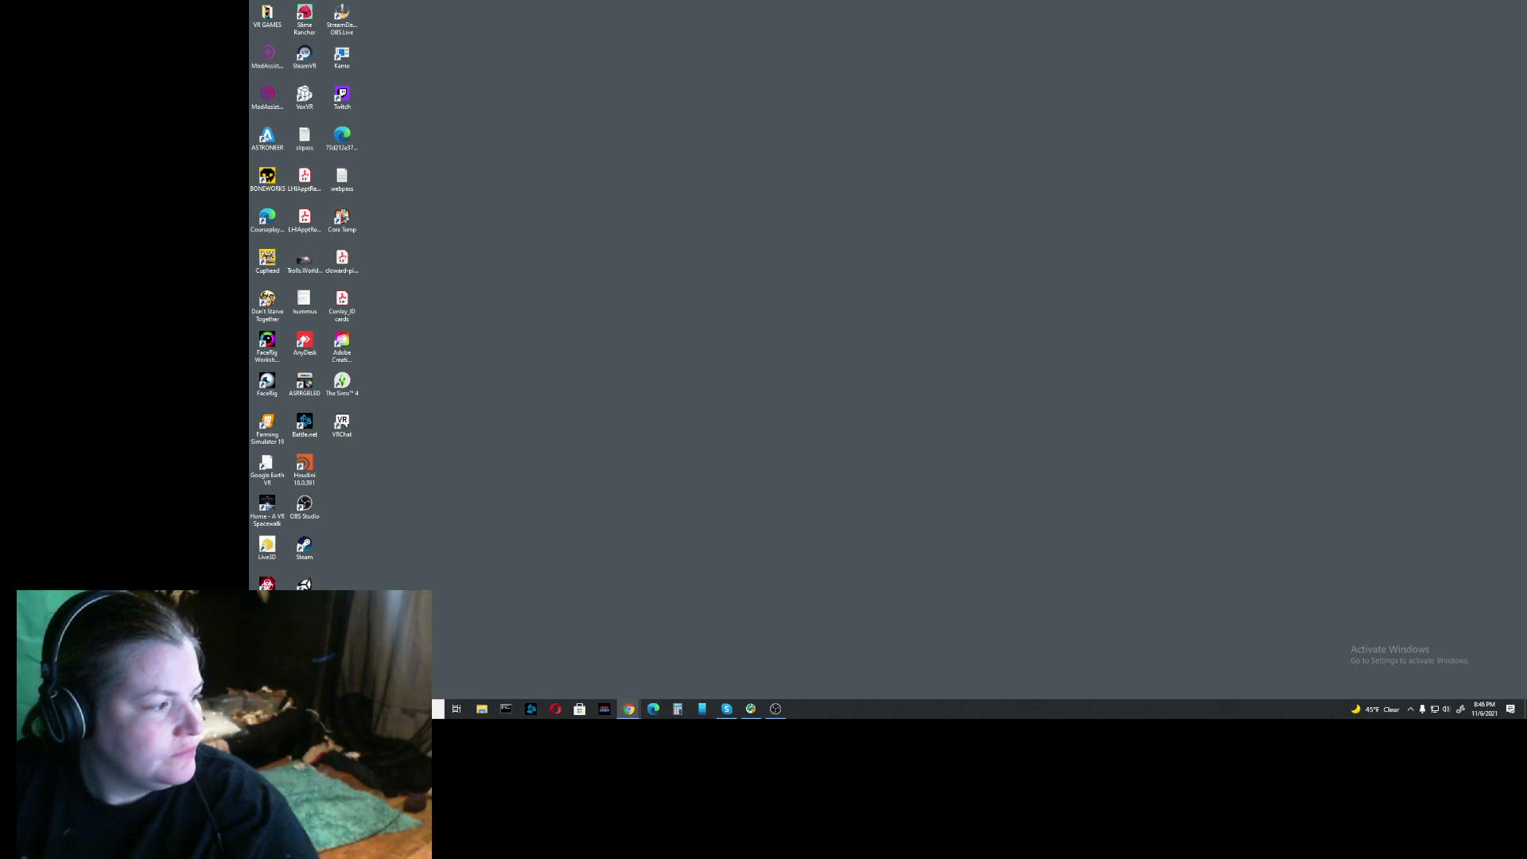
Step: Switch to the rabbit color genetics guide in the Chrome browser and enlarge the page to 150% zoom
key(alt+Tab)
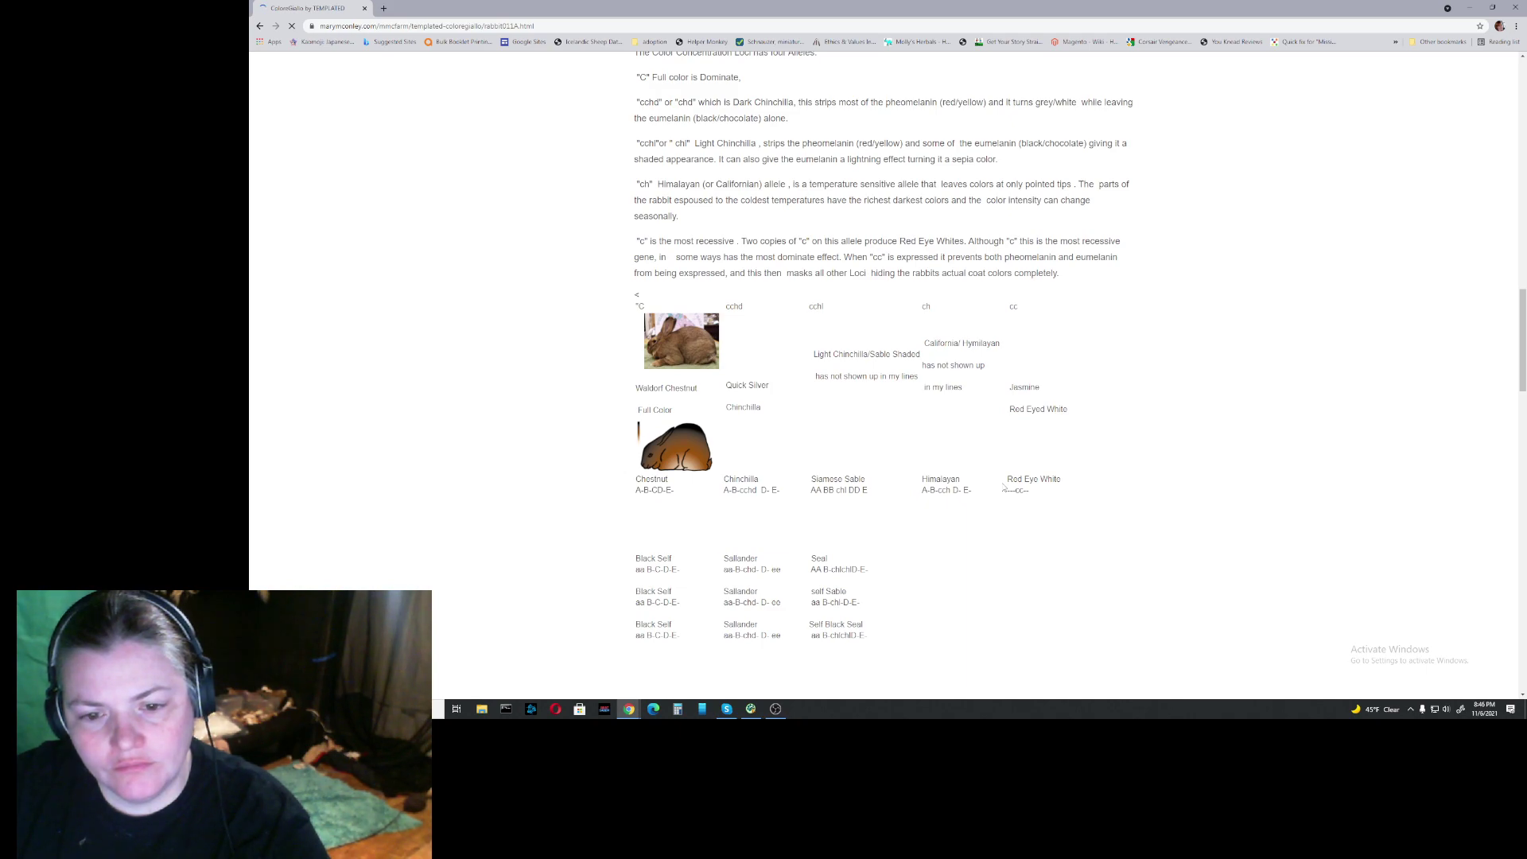
scroll(1003, 487, down, 1)
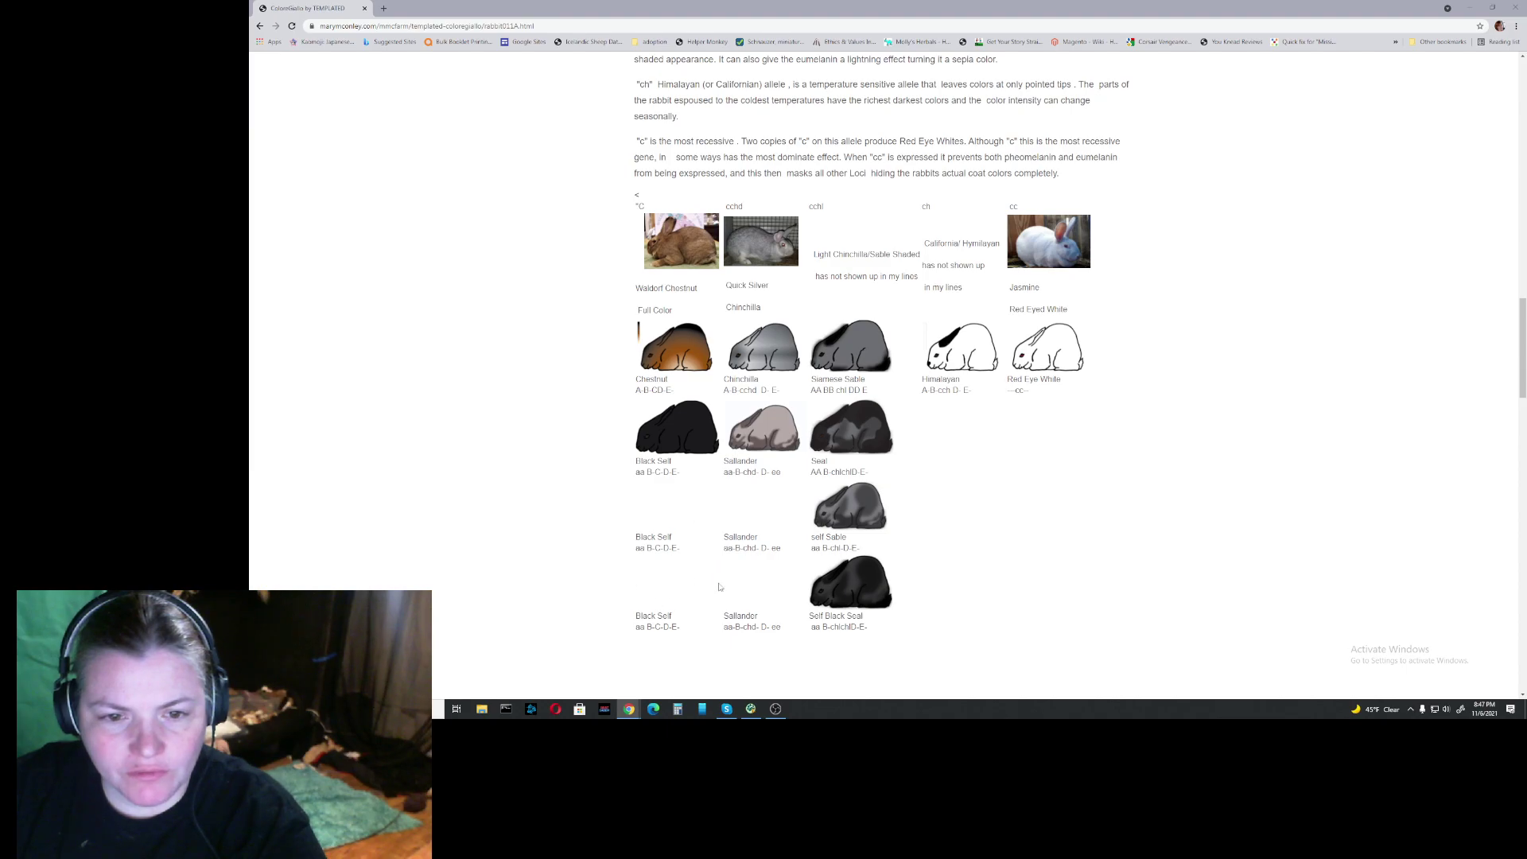
scroll(823, 332, up, 1)
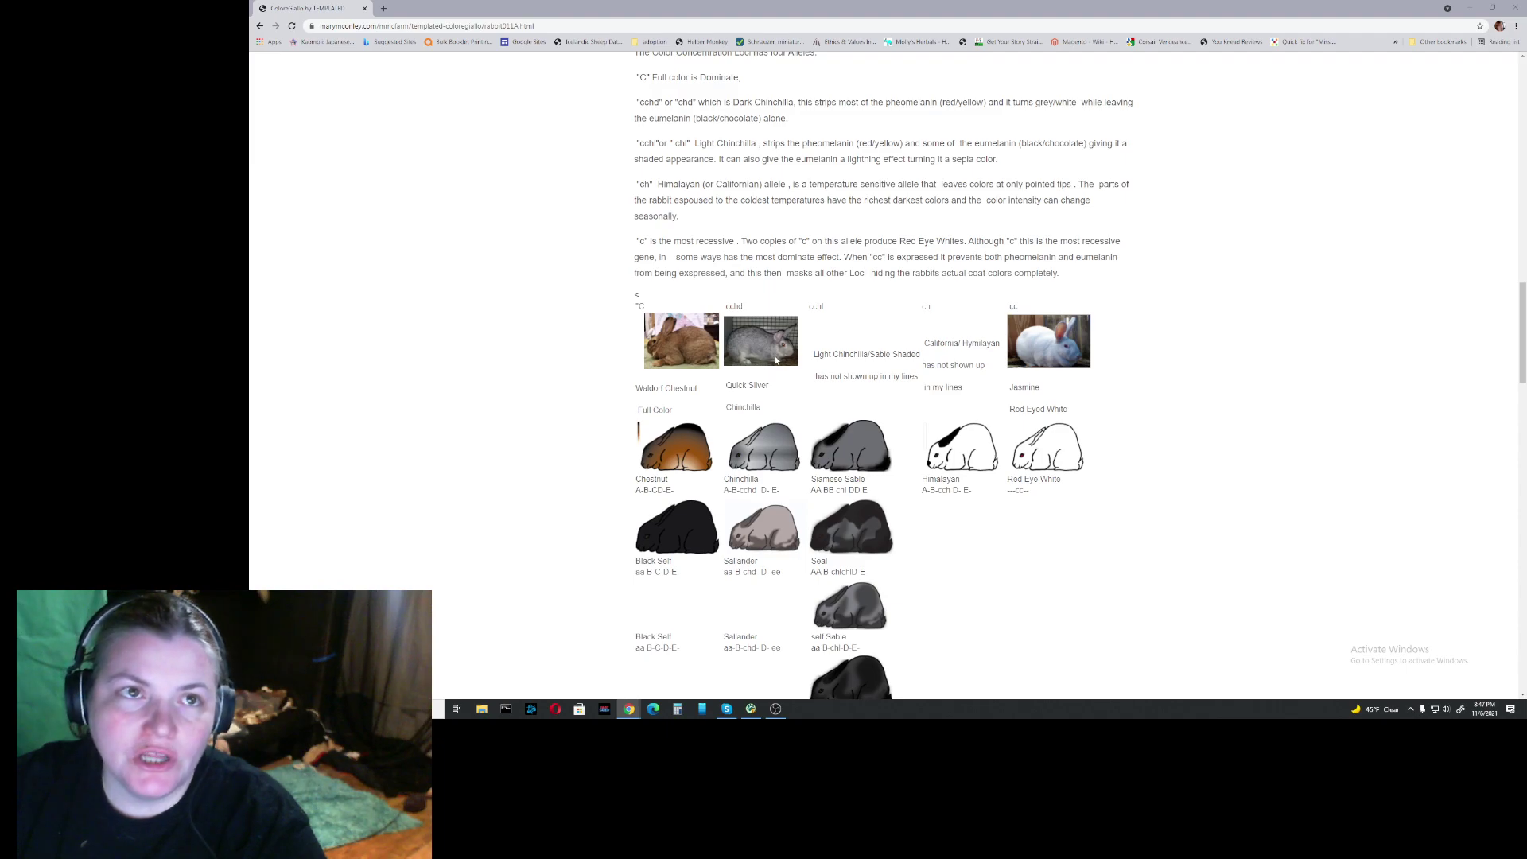
click(1516, 26)
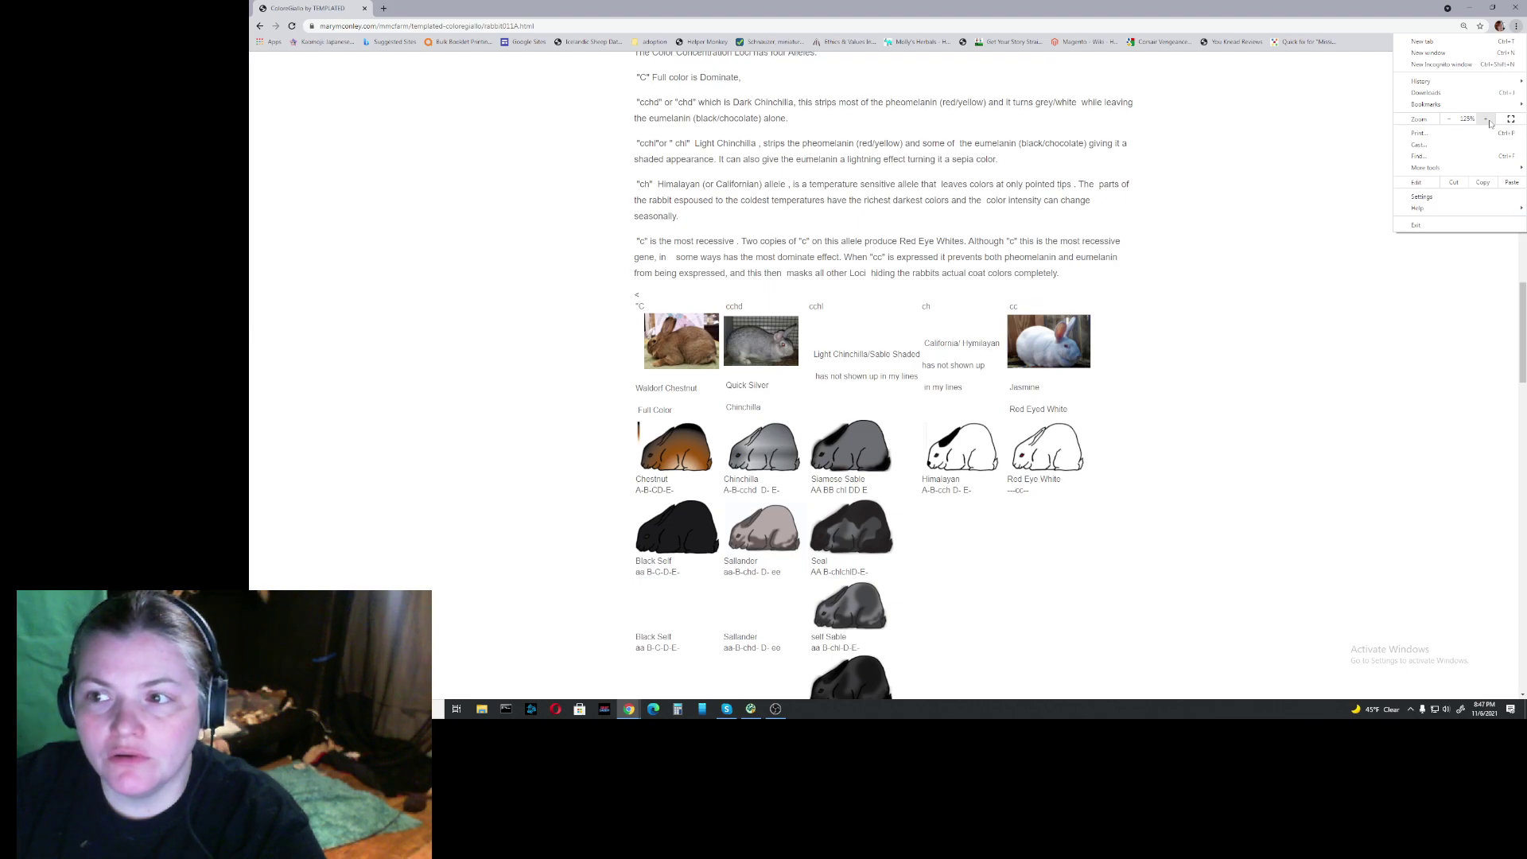
click(1486, 119)
click(1485, 119)
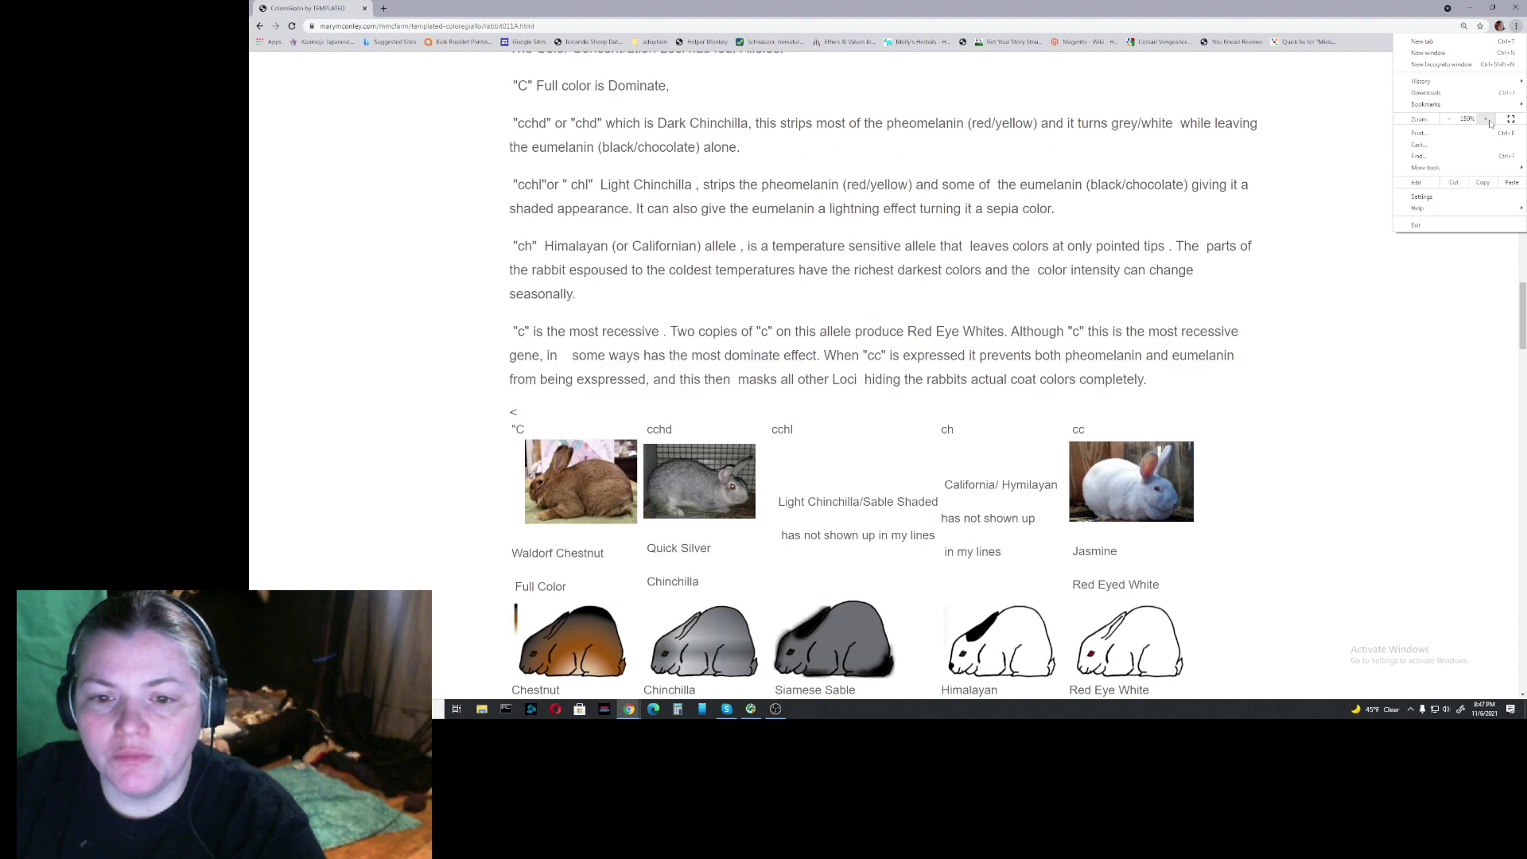
click(1448, 436)
Step: Examine the color concentration chart, highlighting parts of the genotypes under Siamese Sable, Seal, self Sable and Self Black Seal for comparison
scroll(1313, 499, down, 3)
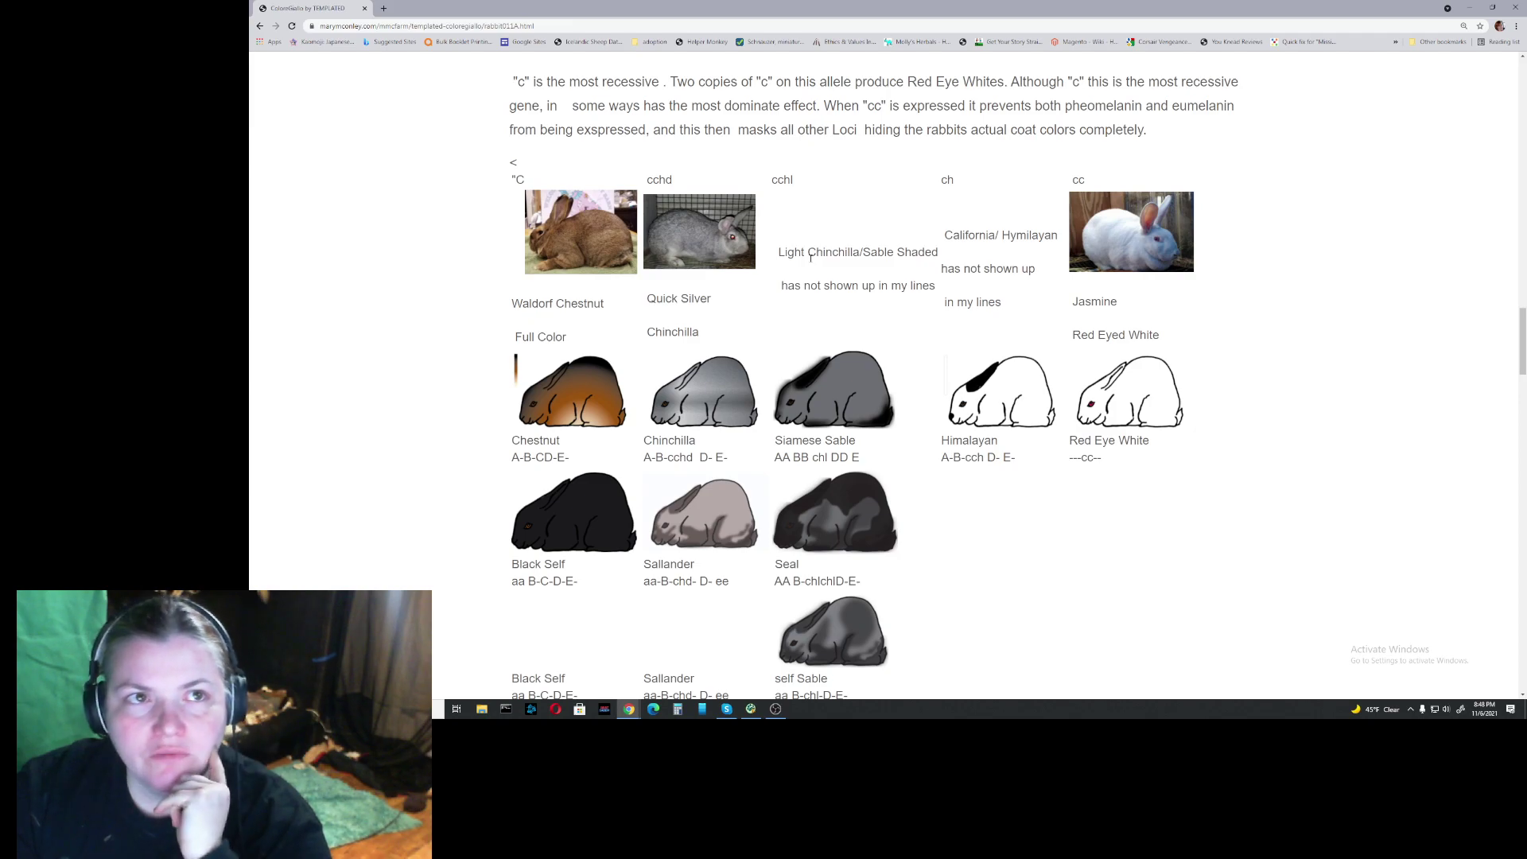
scroll(895, 454, down, 1)
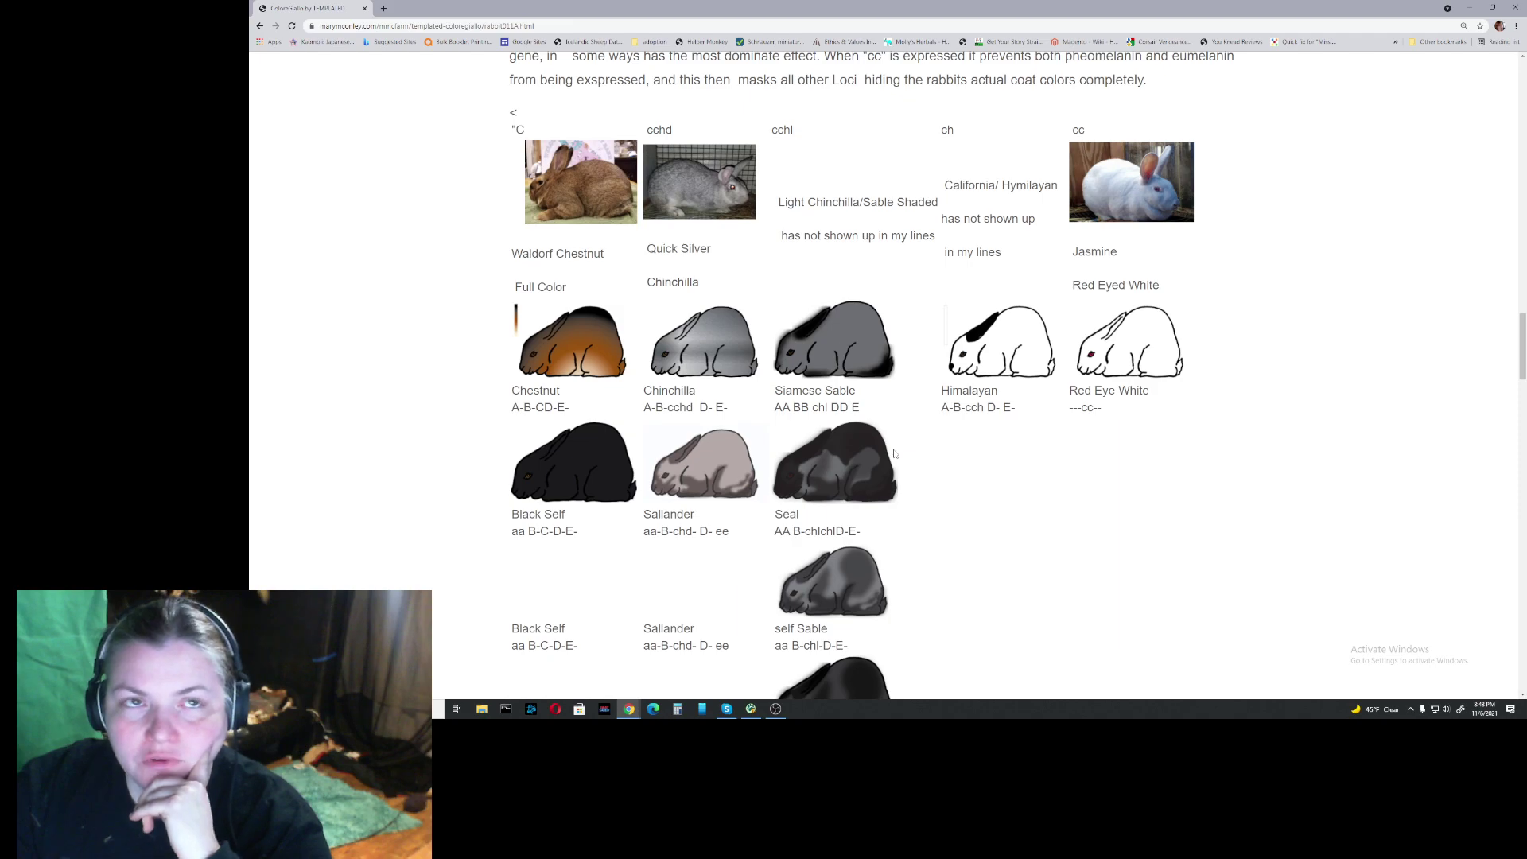
scroll(919, 470, down, 1)
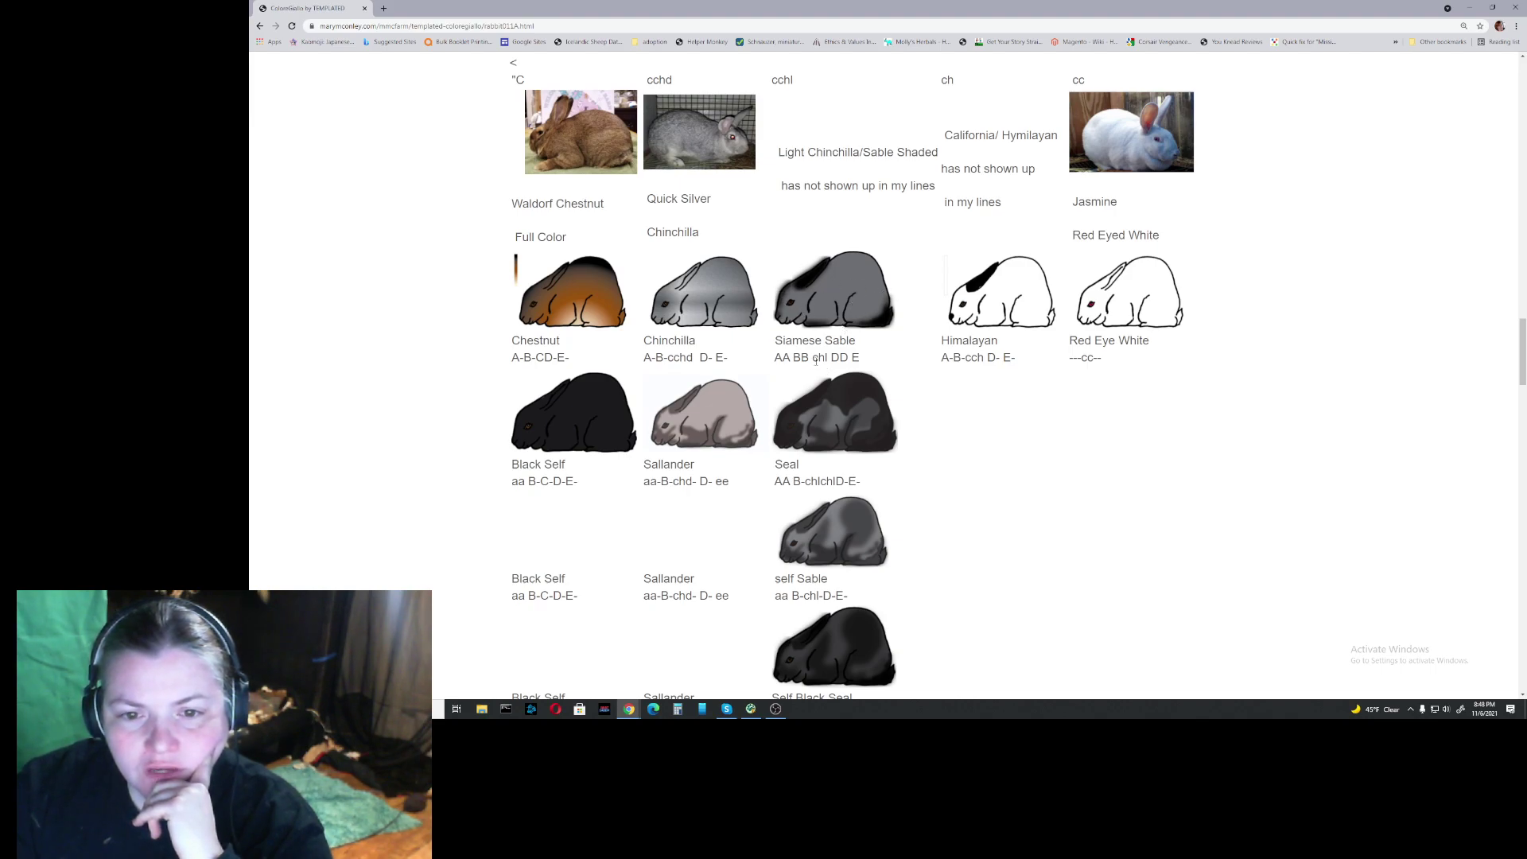
drag(813, 359, 774, 358)
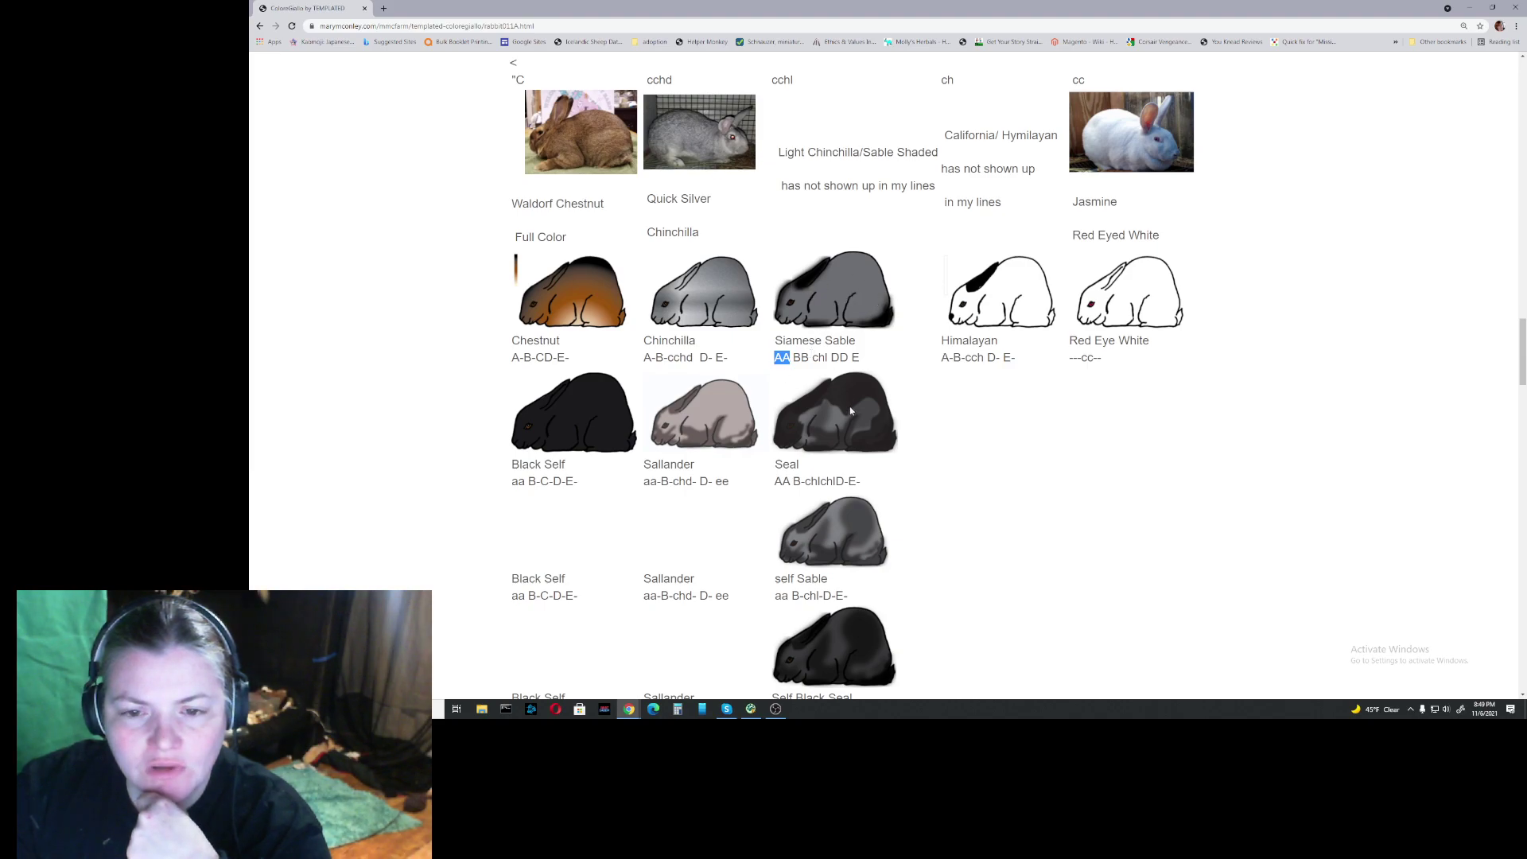
scroll(840, 456, down, 1)
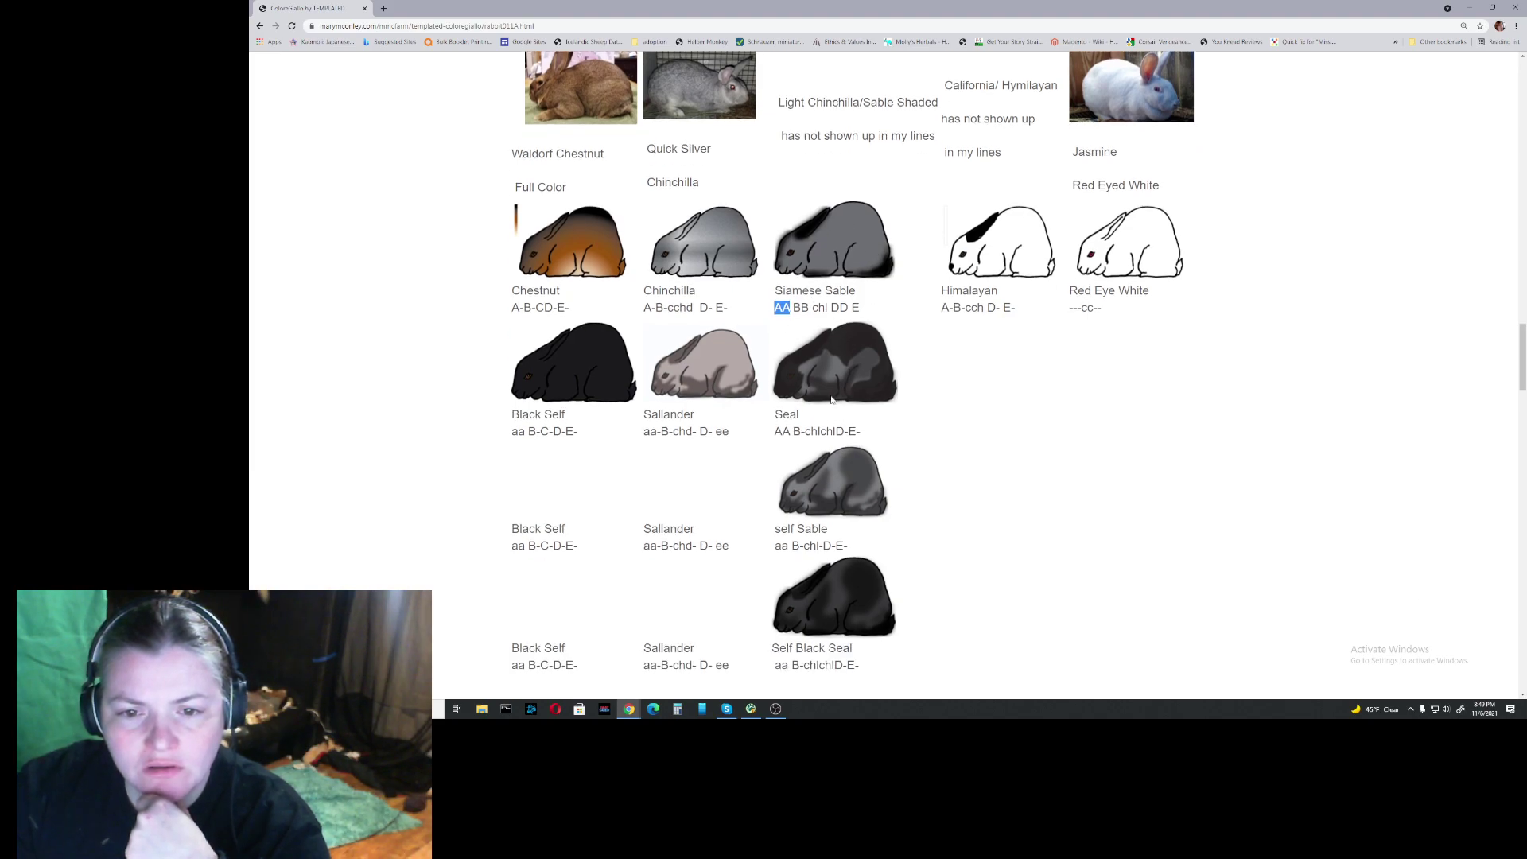
drag(805, 432, 837, 432)
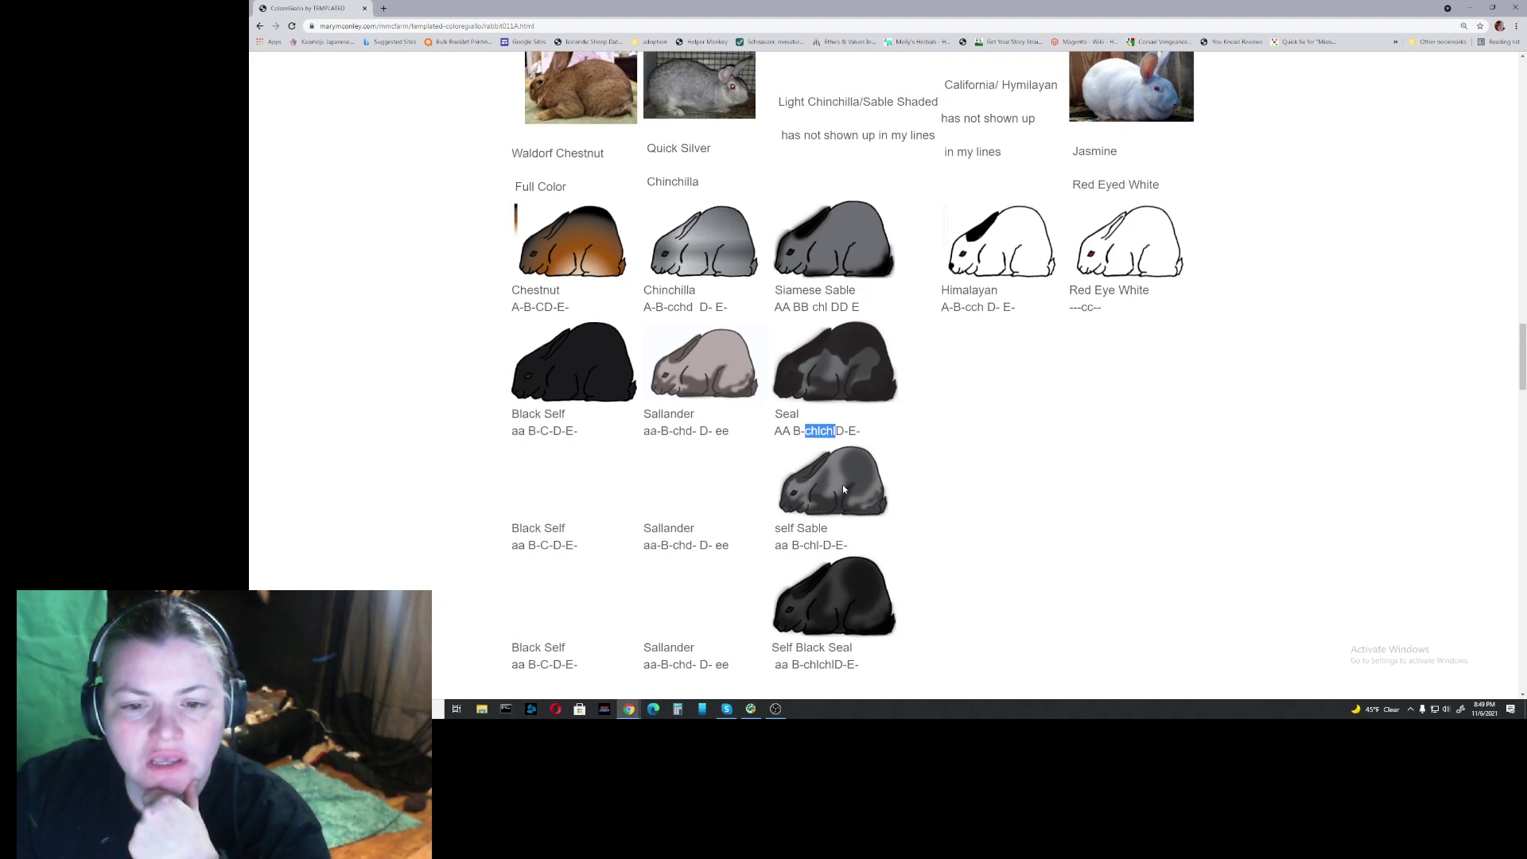
scroll(842, 484, down, 1)
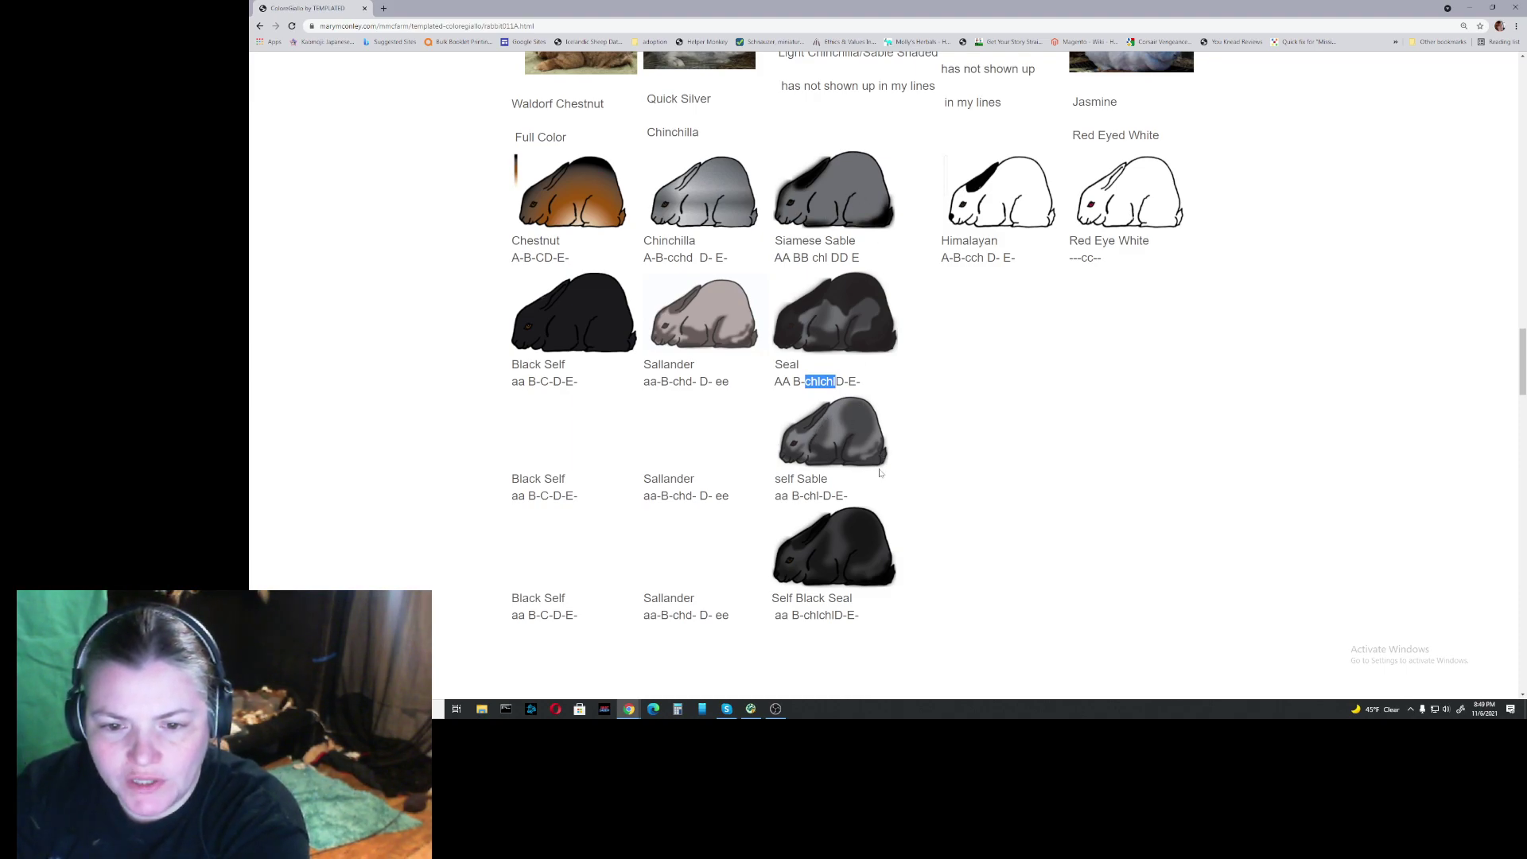
scroll(881, 538, down, 1)
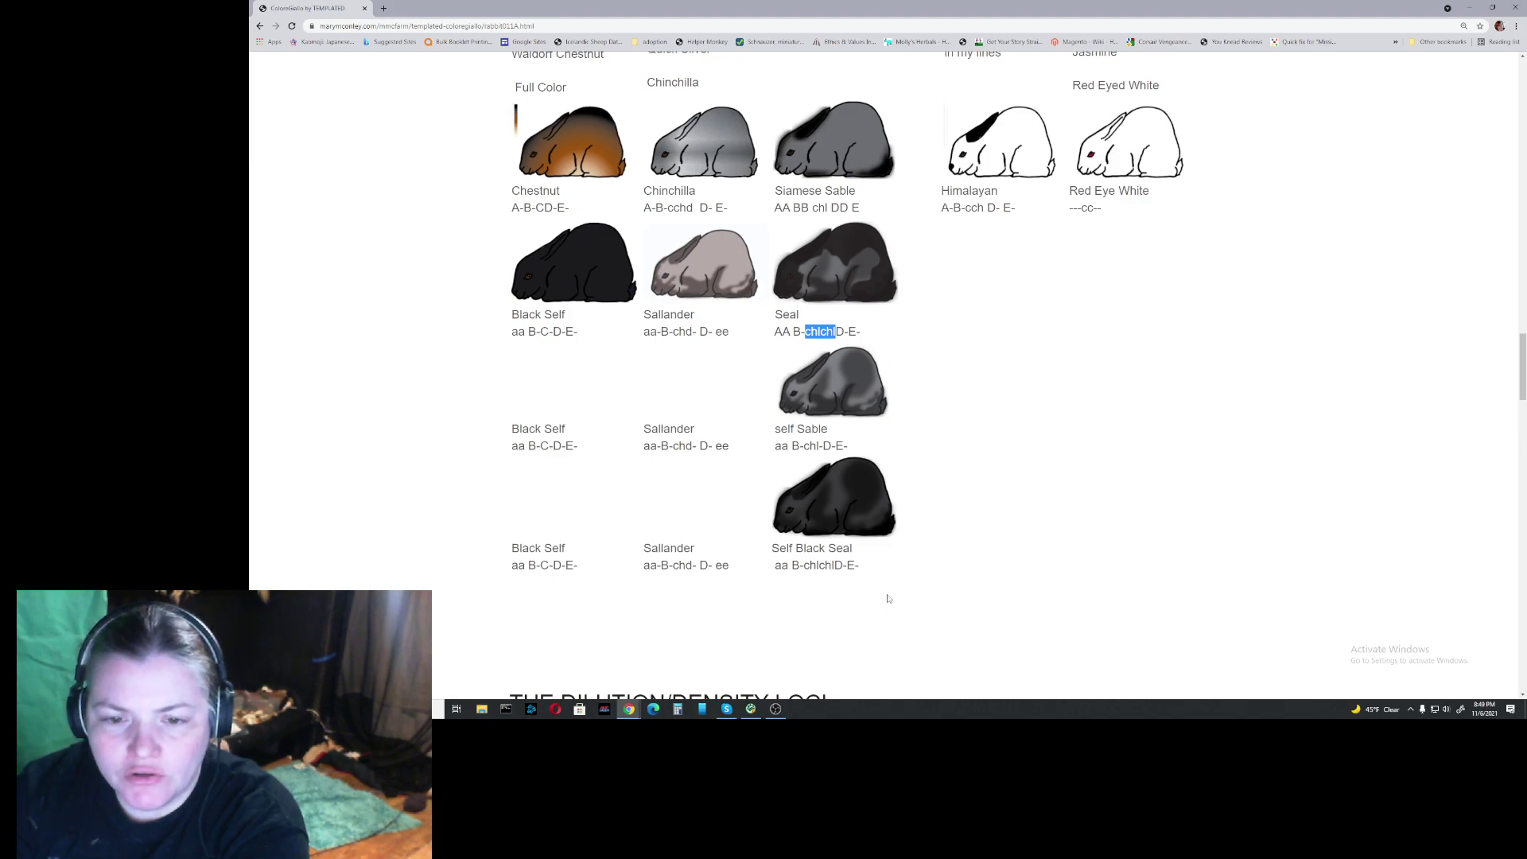
drag(804, 565, 833, 566)
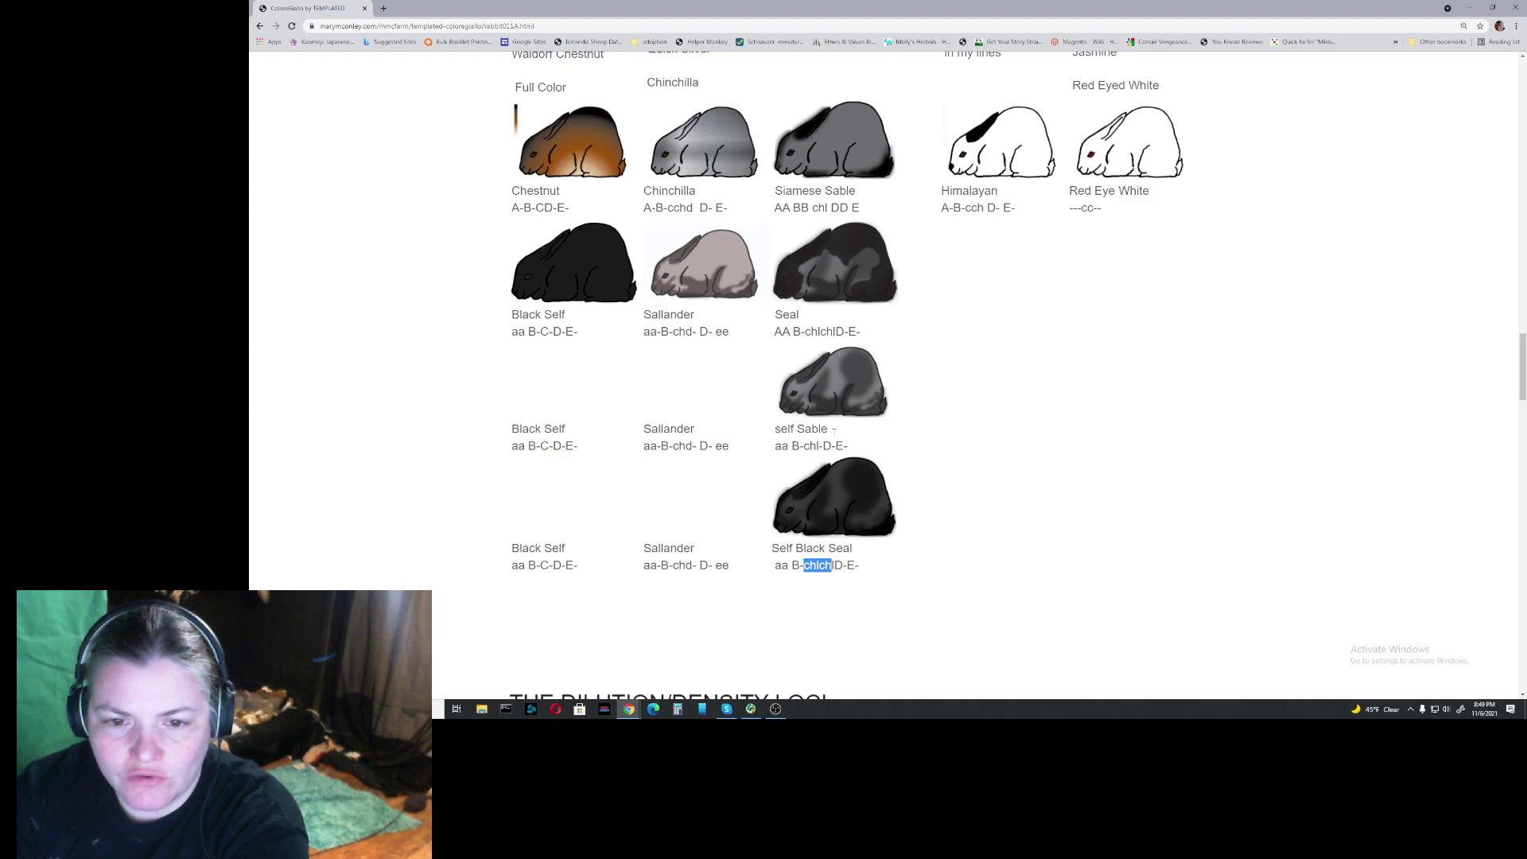
drag(810, 446, 817, 446)
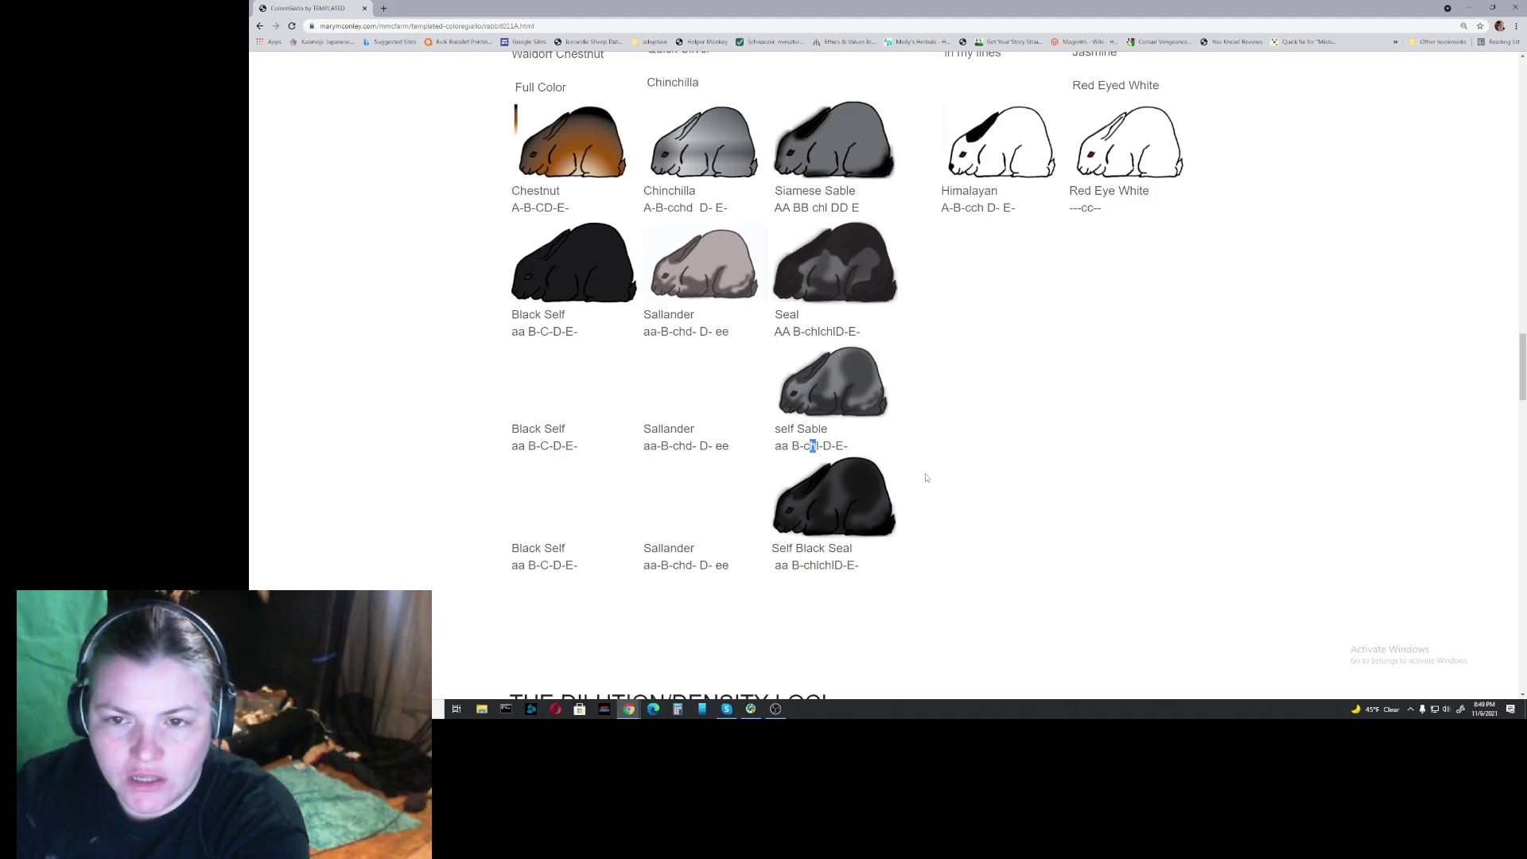
scroll(925, 478, up, 3)
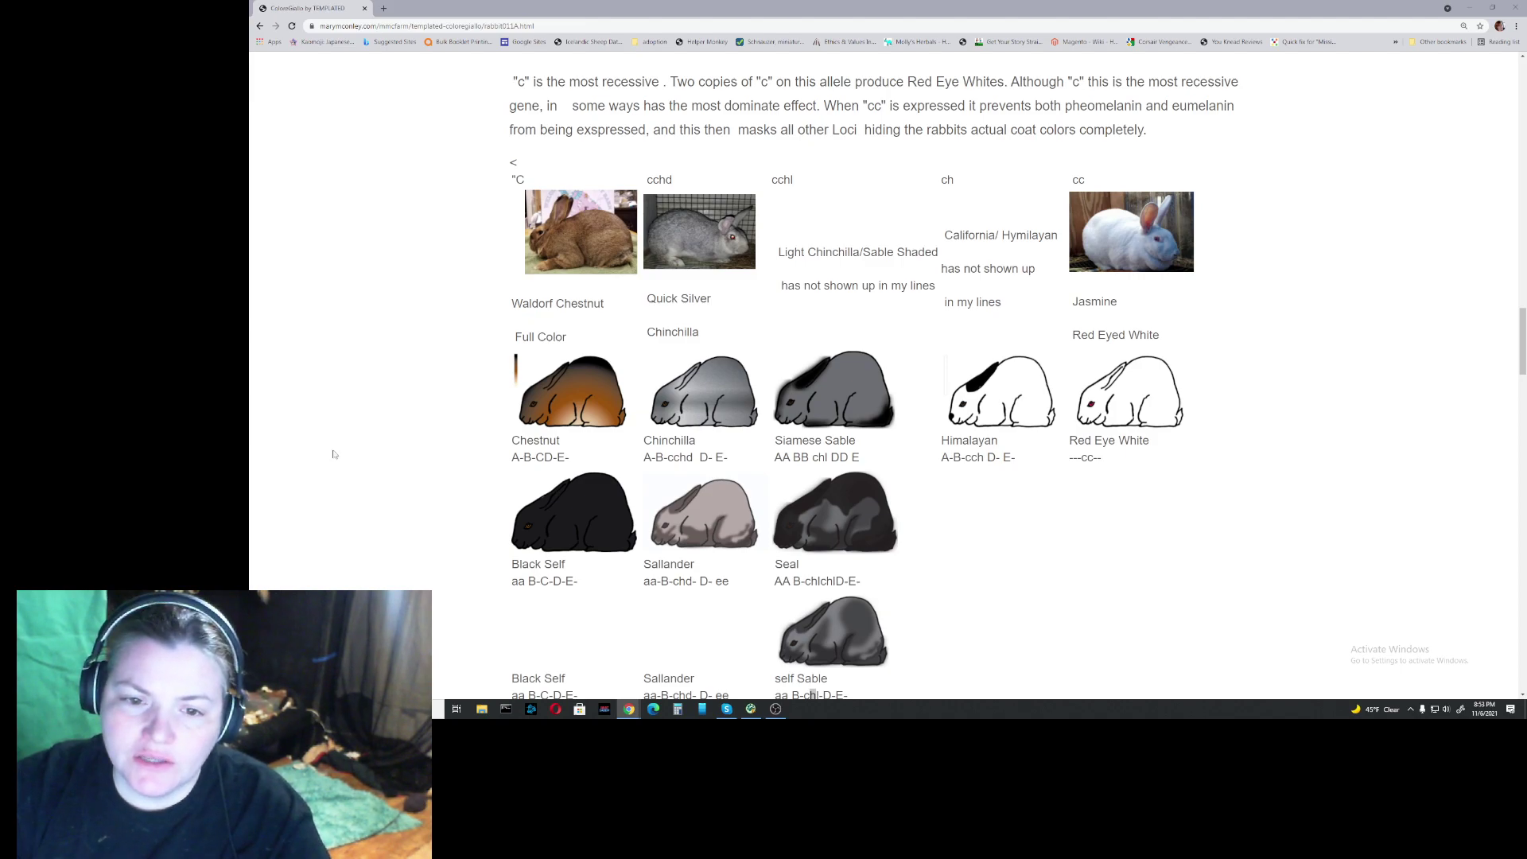
Step: Review the guide's dilution, extension and broken loci sections, including the rabbit color charts and the references list
scroll(891, 446, down, 7)
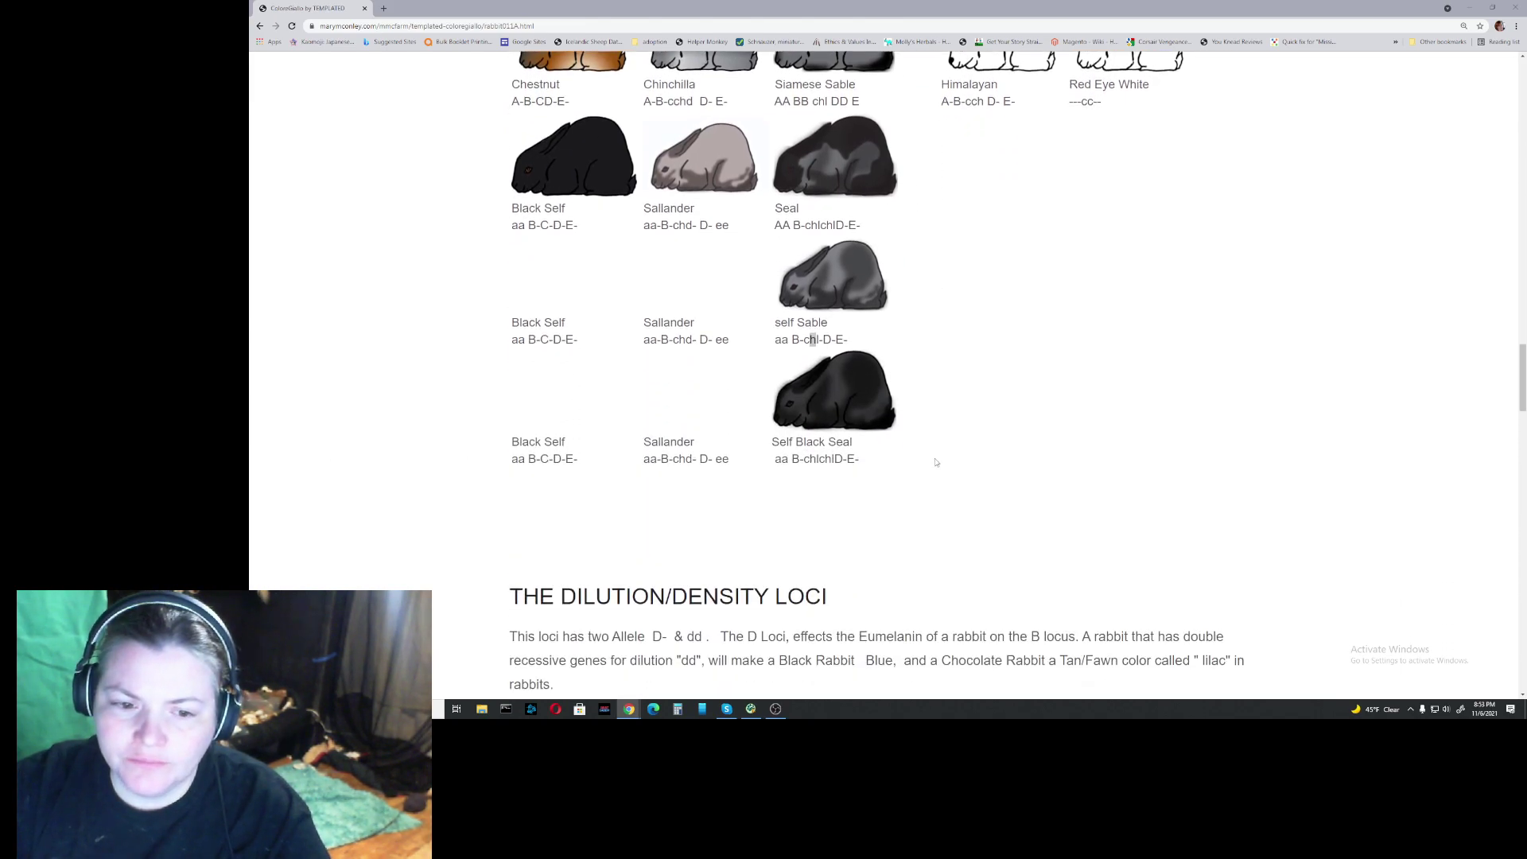
scroll(936, 462, down, 11)
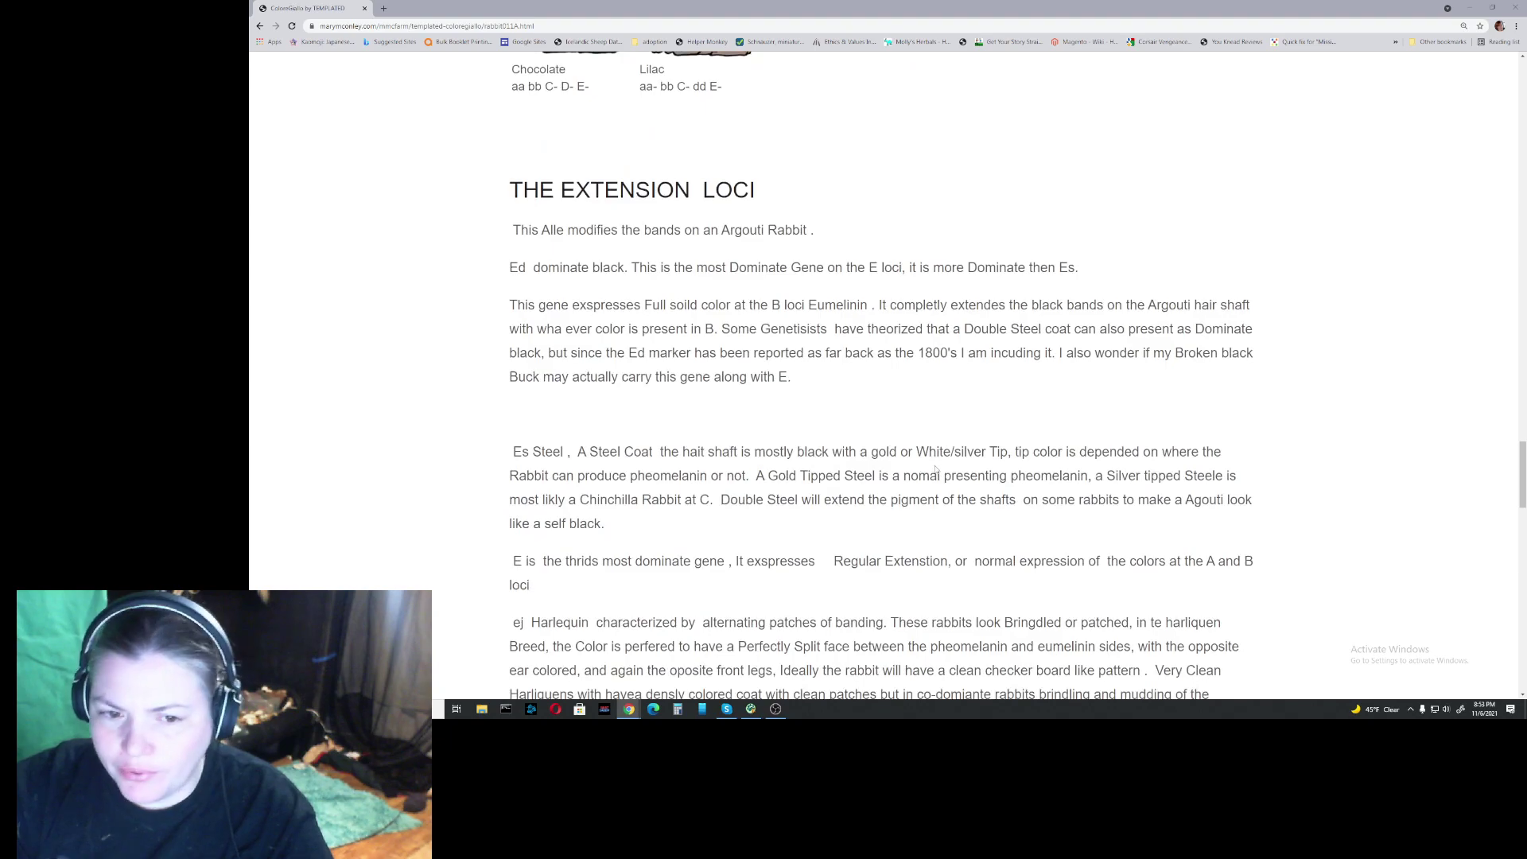
scroll(936, 470, down, 6)
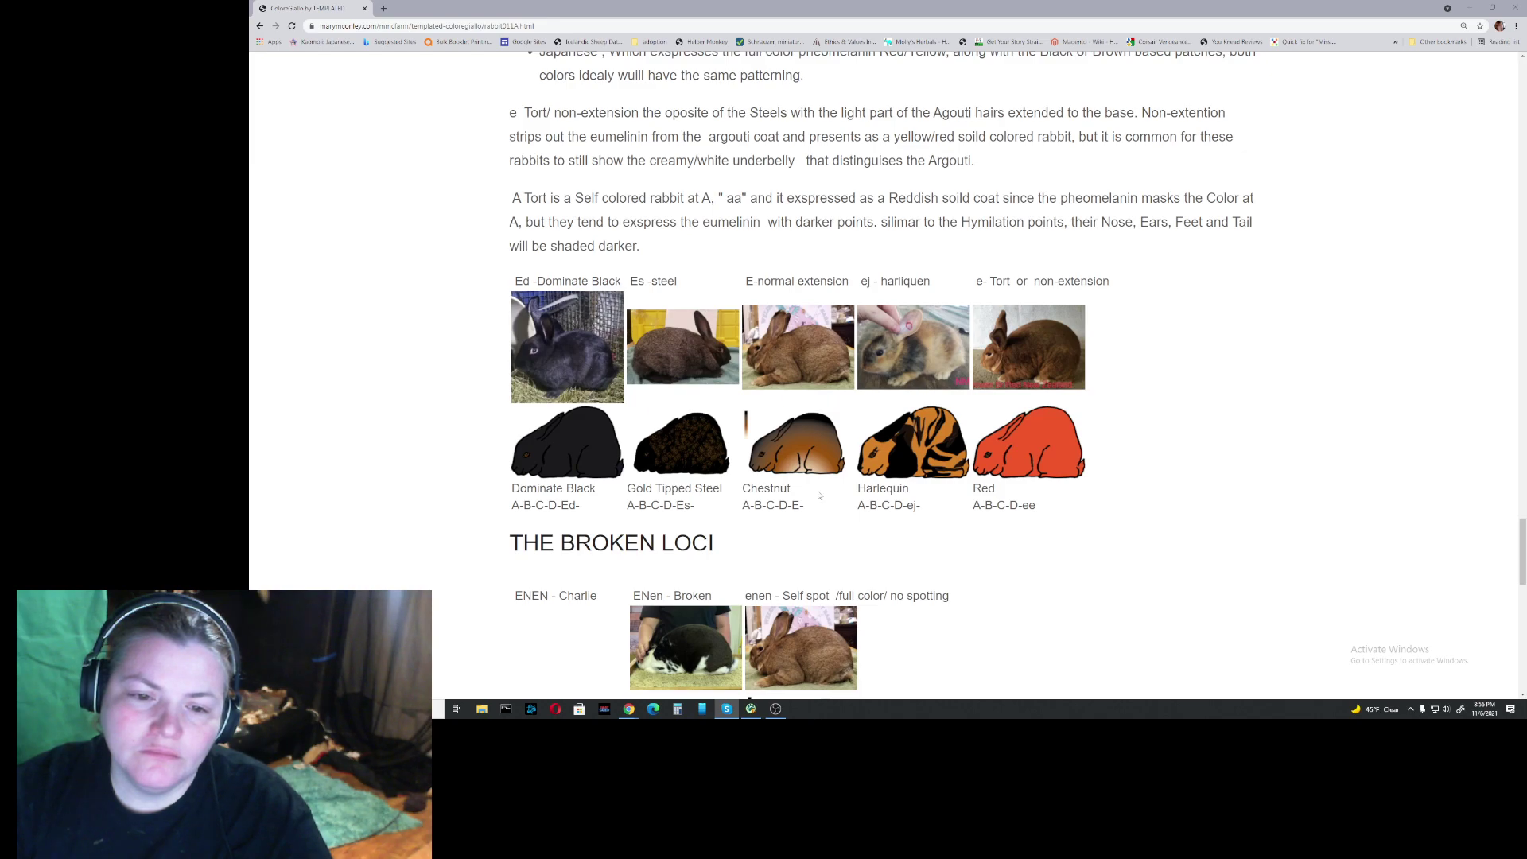
scroll(894, 520, down, 3)
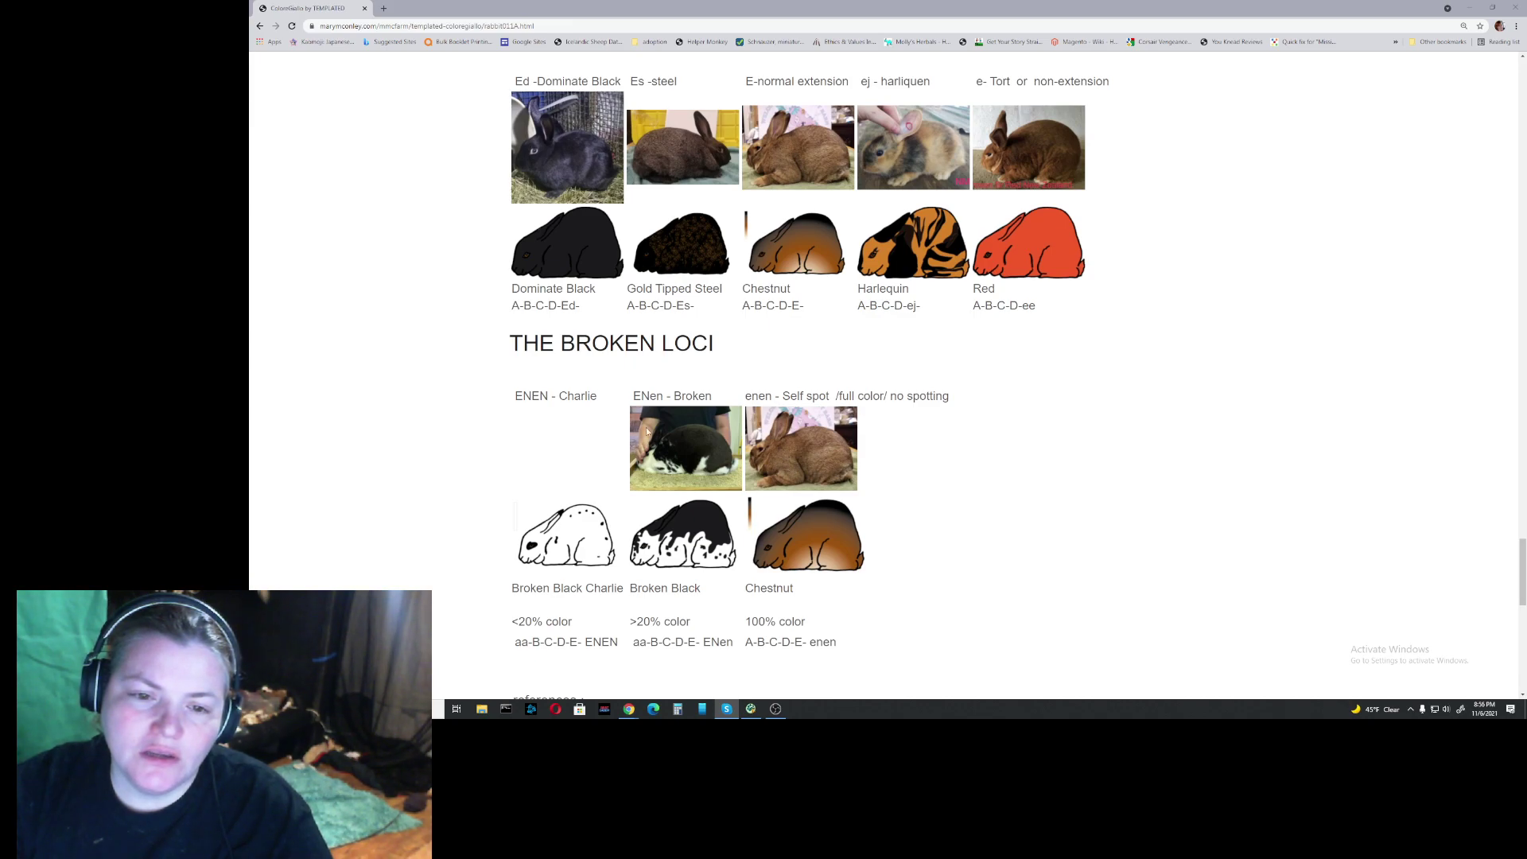
scroll(803, 548, down, 6)
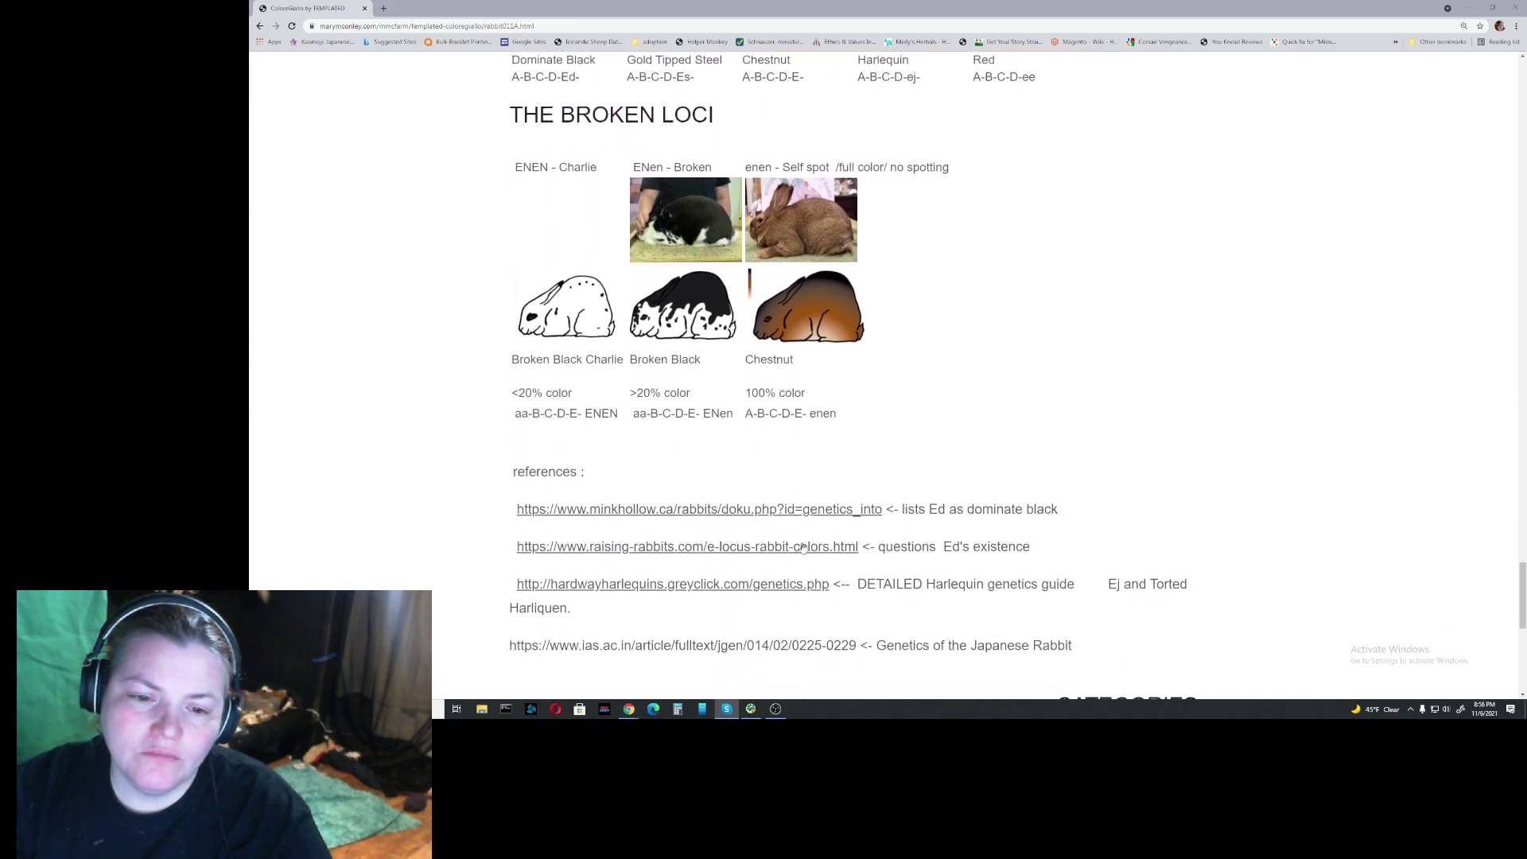
scroll(802, 548, down, 3)
scroll(802, 548, up, 7)
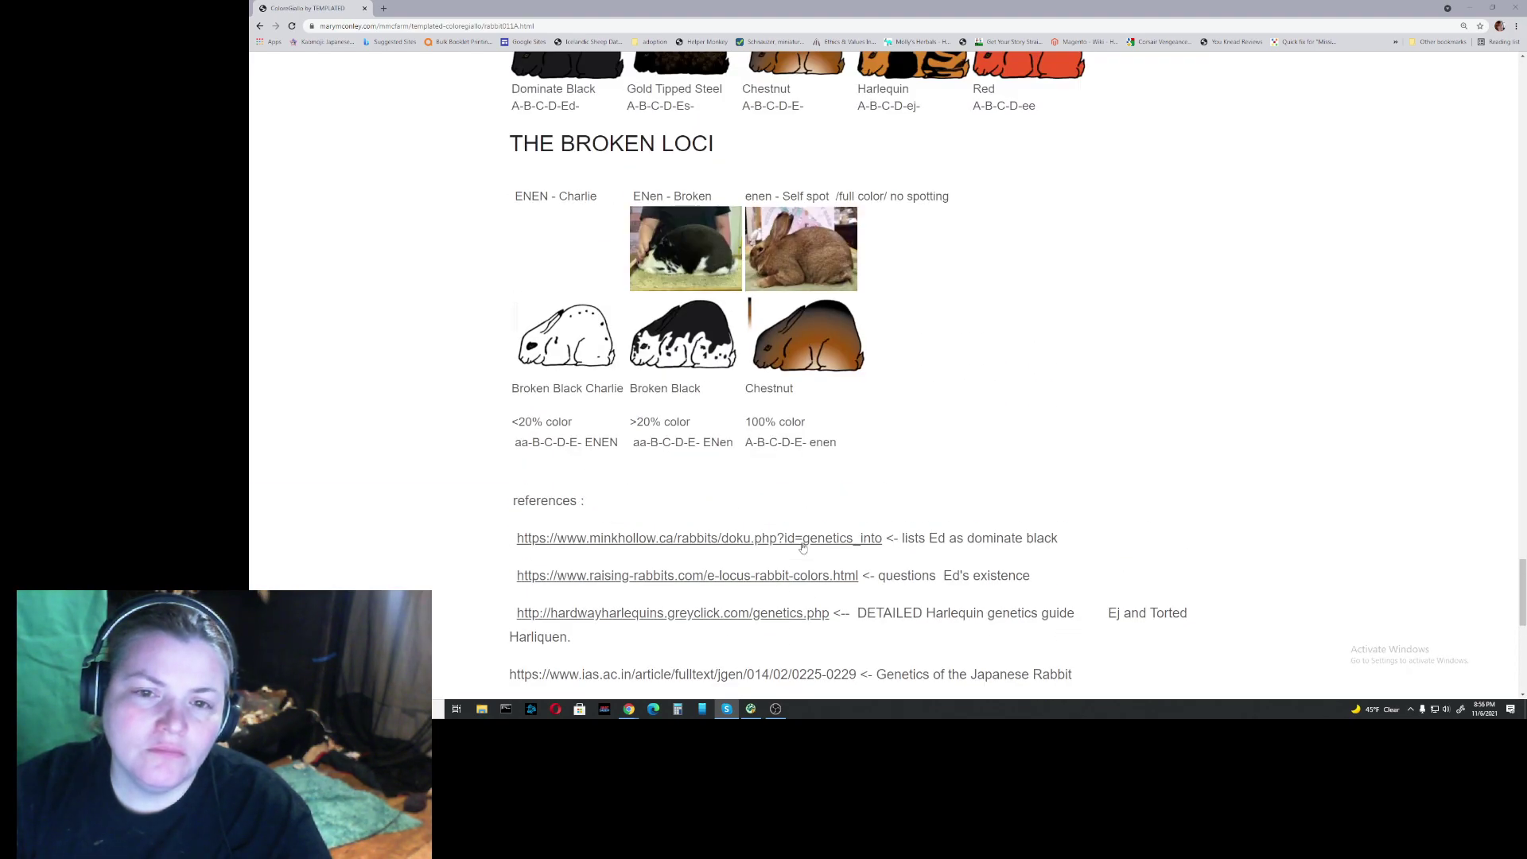
scroll(802, 548, up, 1)
scroll(803, 549, up, 1)
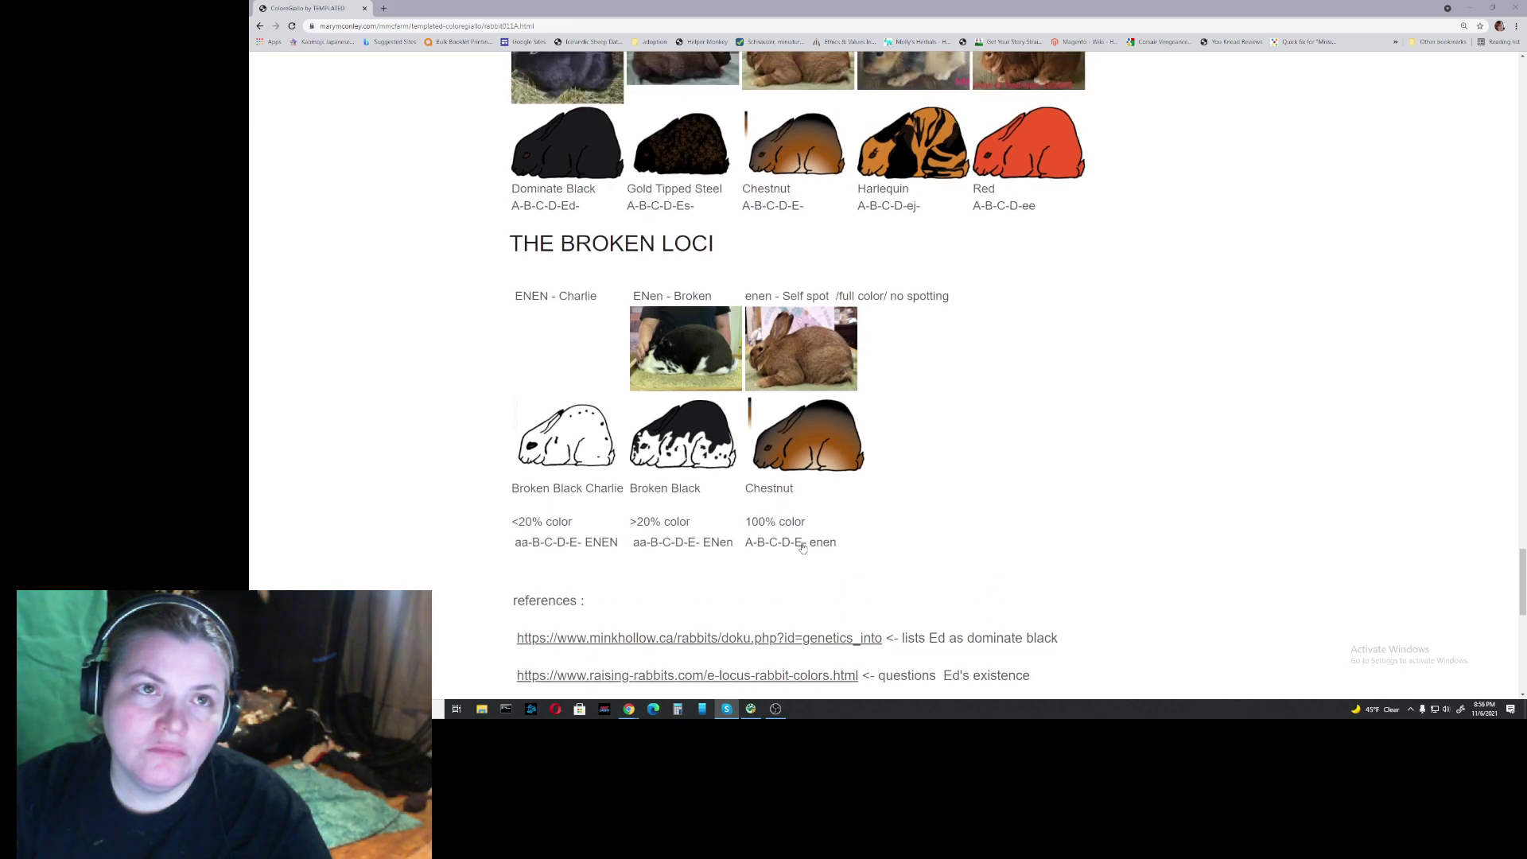
Step: Reread the broken and extension loci sections, comparing the Ed, Es, E, ej and e descriptions with the rabbit color charts
scroll(802, 548, up, 5)
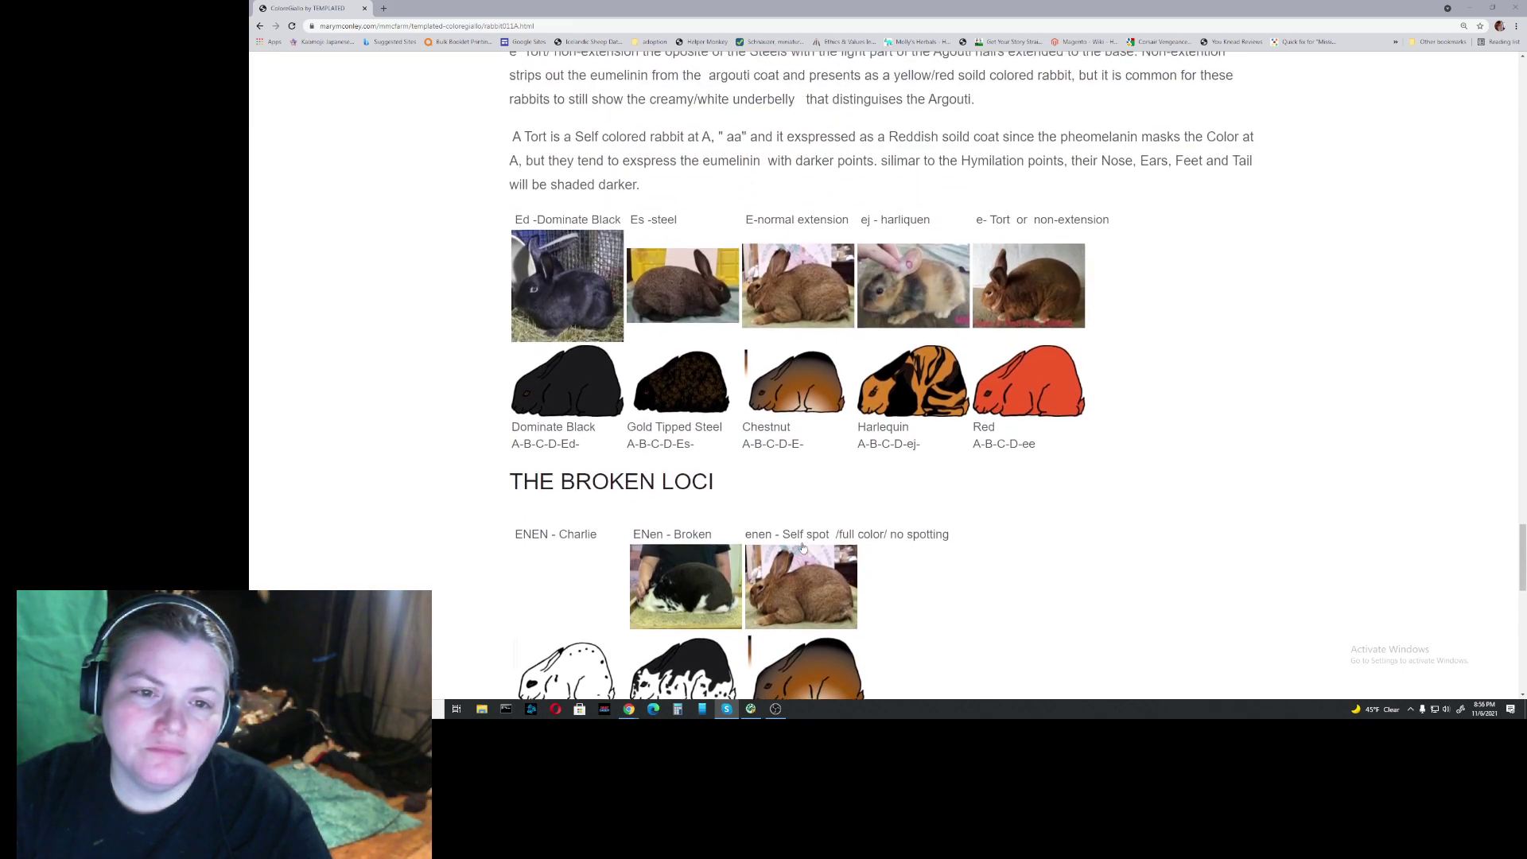
scroll(802, 548, up, 1)
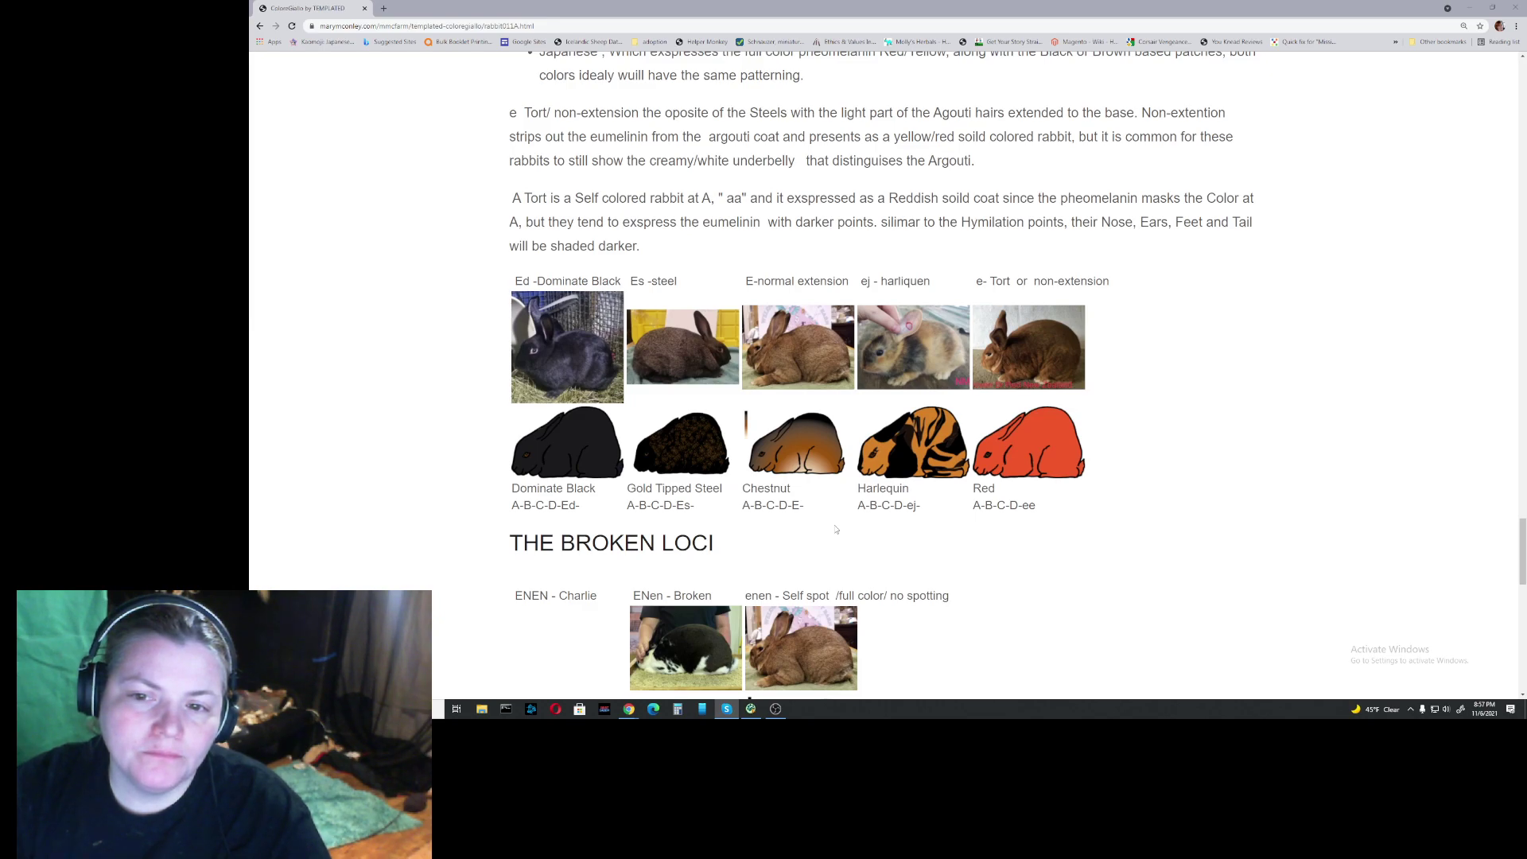
scroll(835, 529, up, 1)
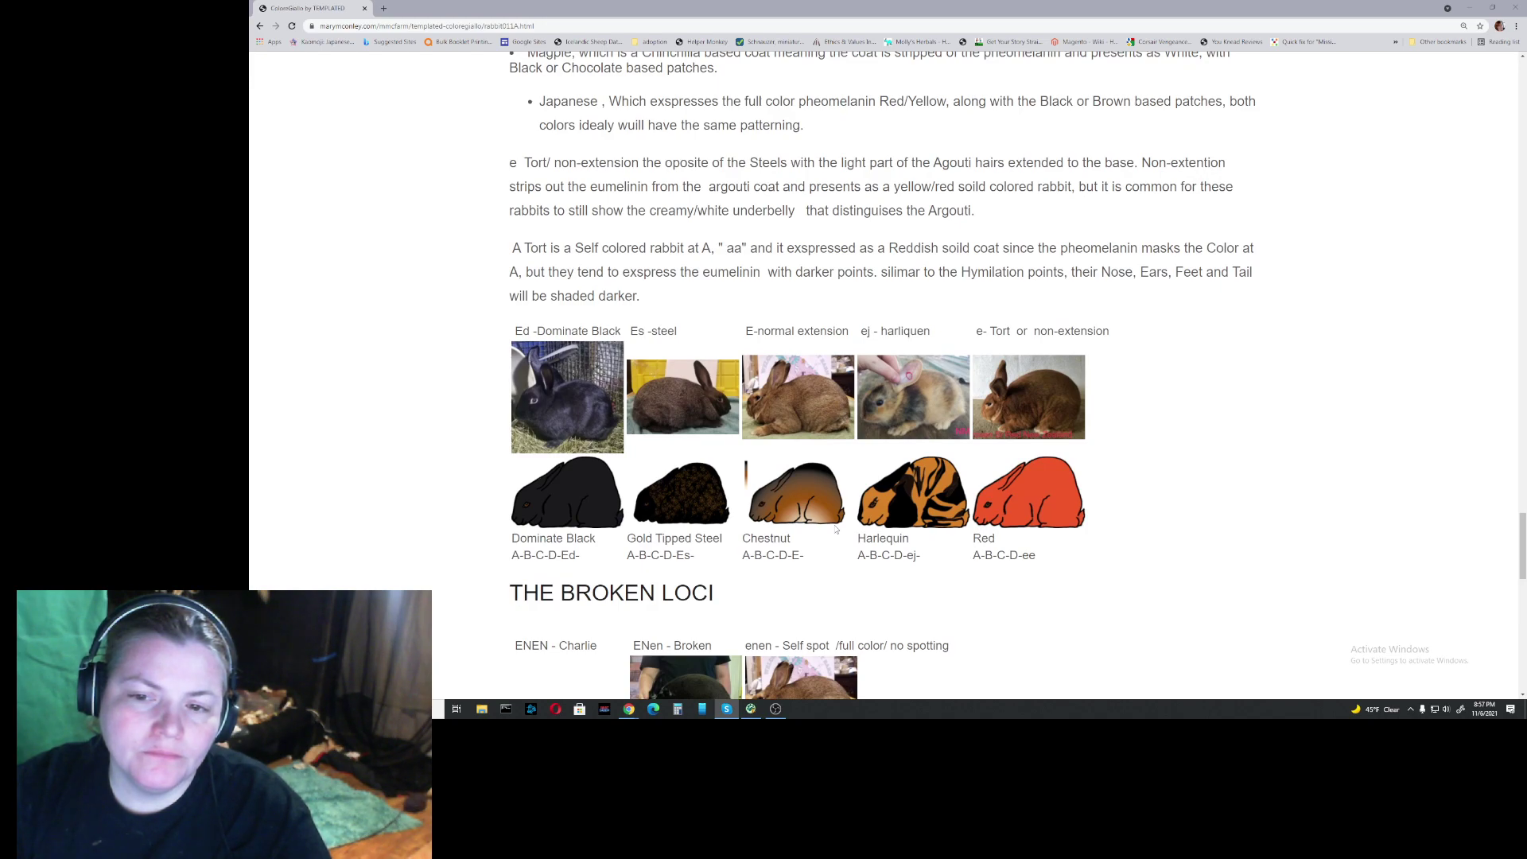
scroll(835, 529, up, 4)
scroll(836, 529, up, 1)
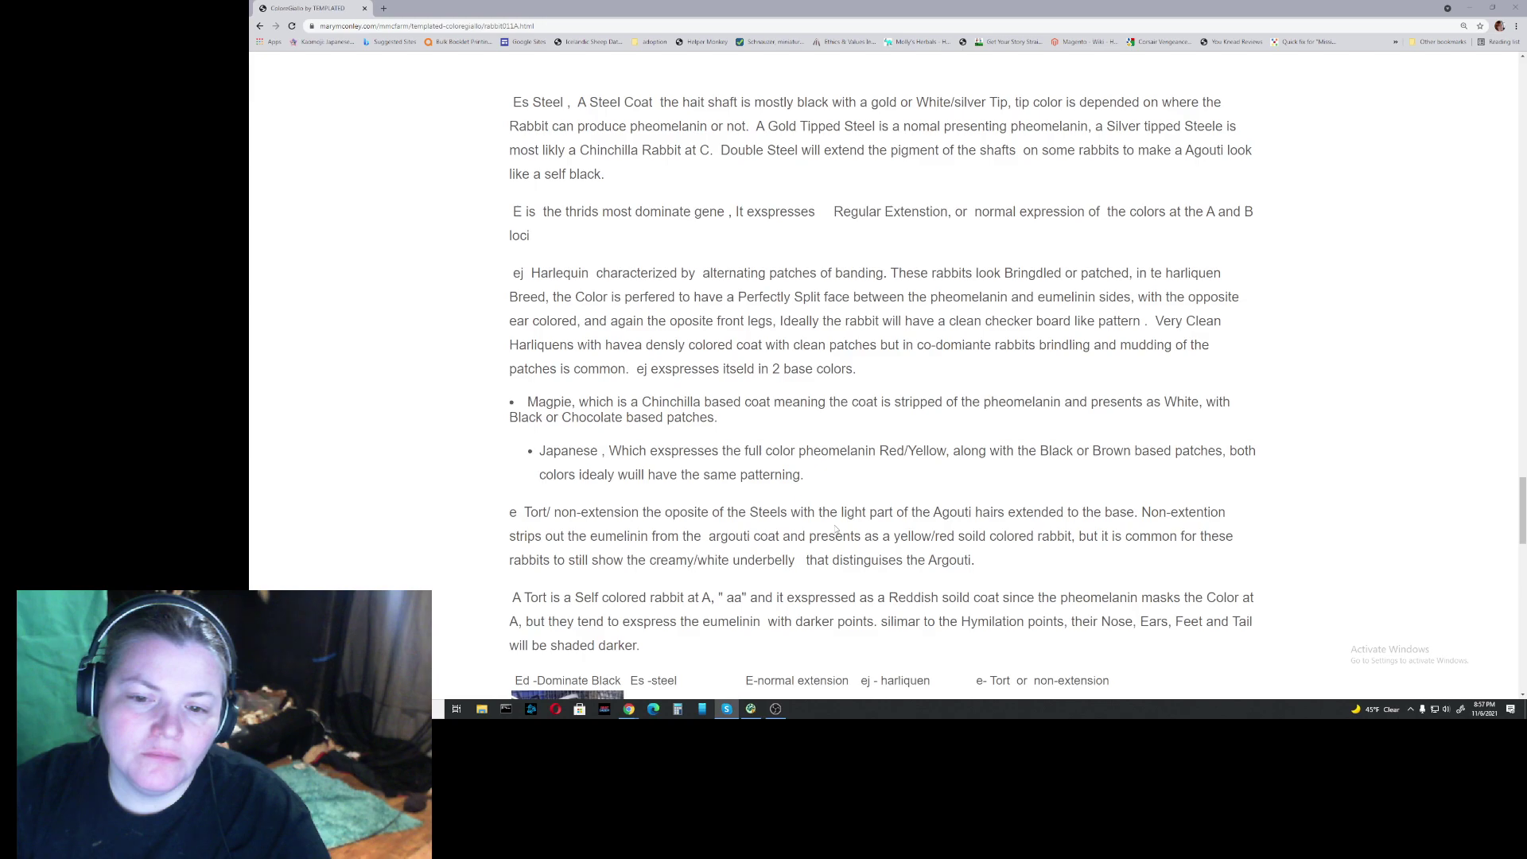
scroll(835, 529, up, 3)
scroll(837, 530, up, 1)
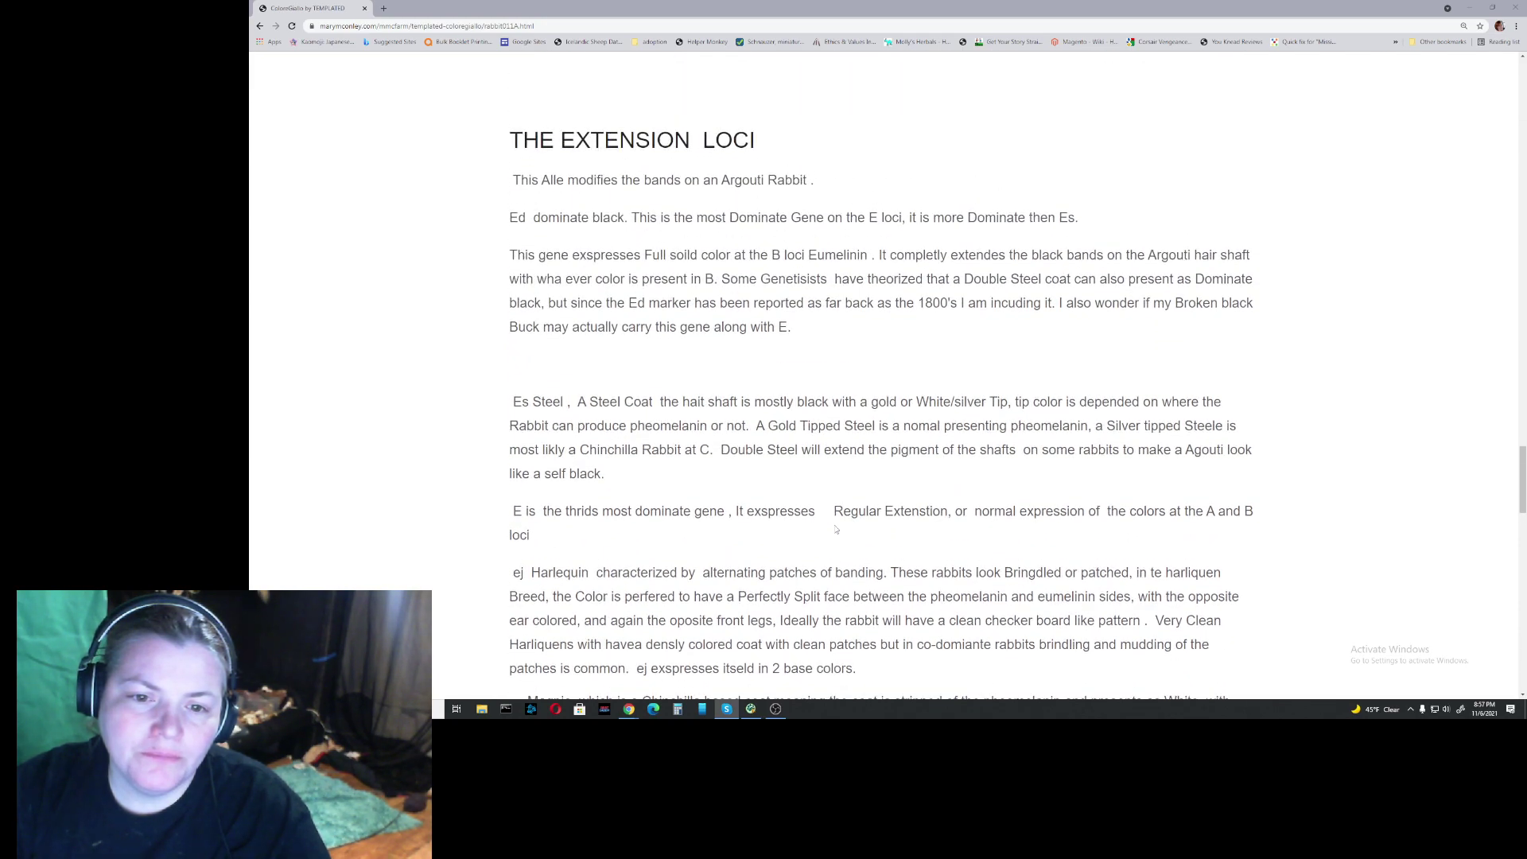
scroll(836, 529, up, 3)
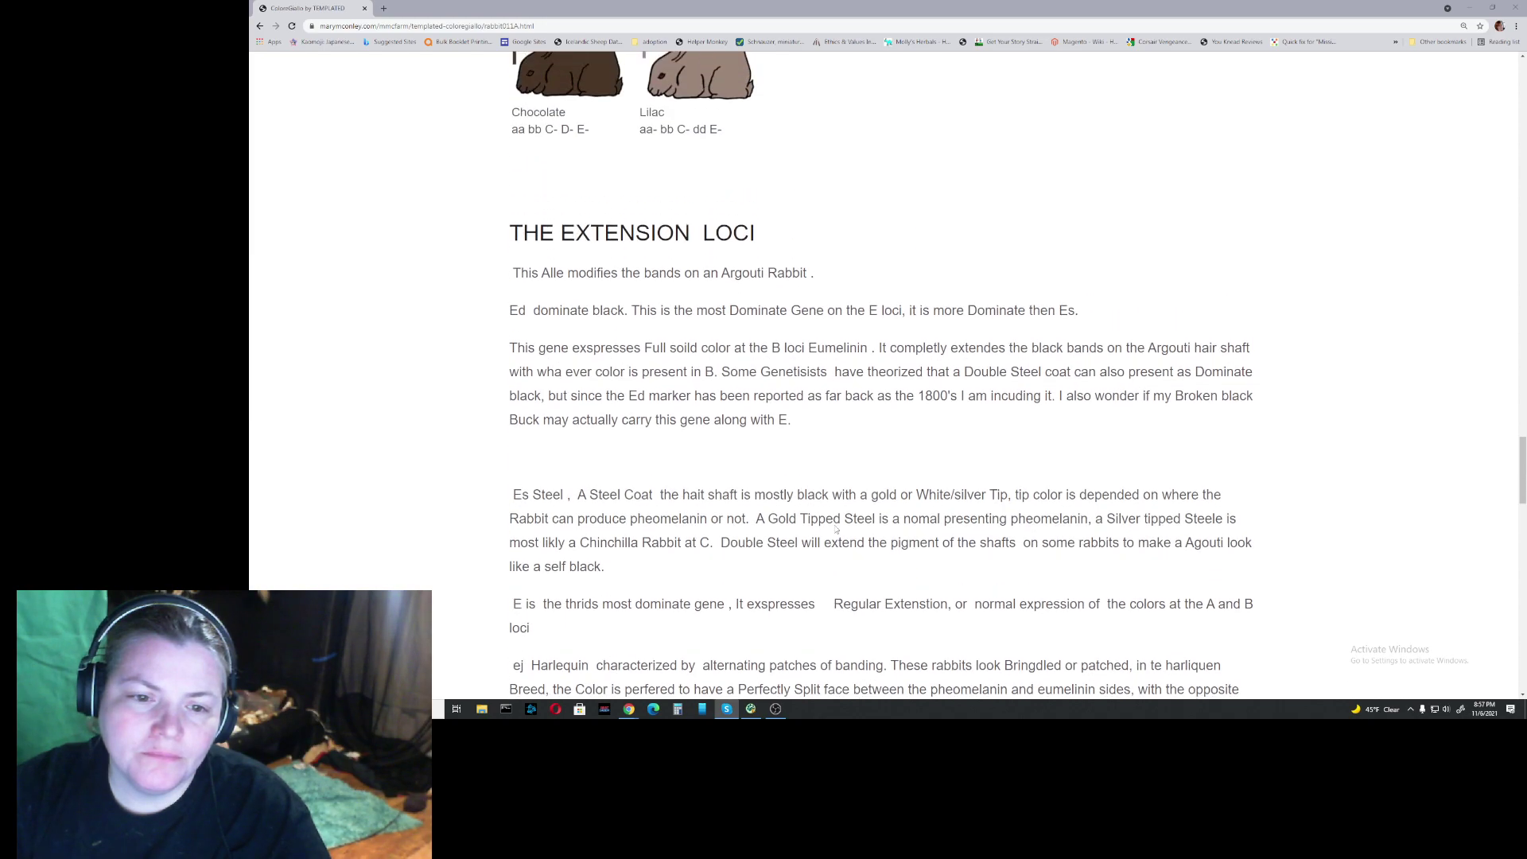
scroll(837, 529, down, 1)
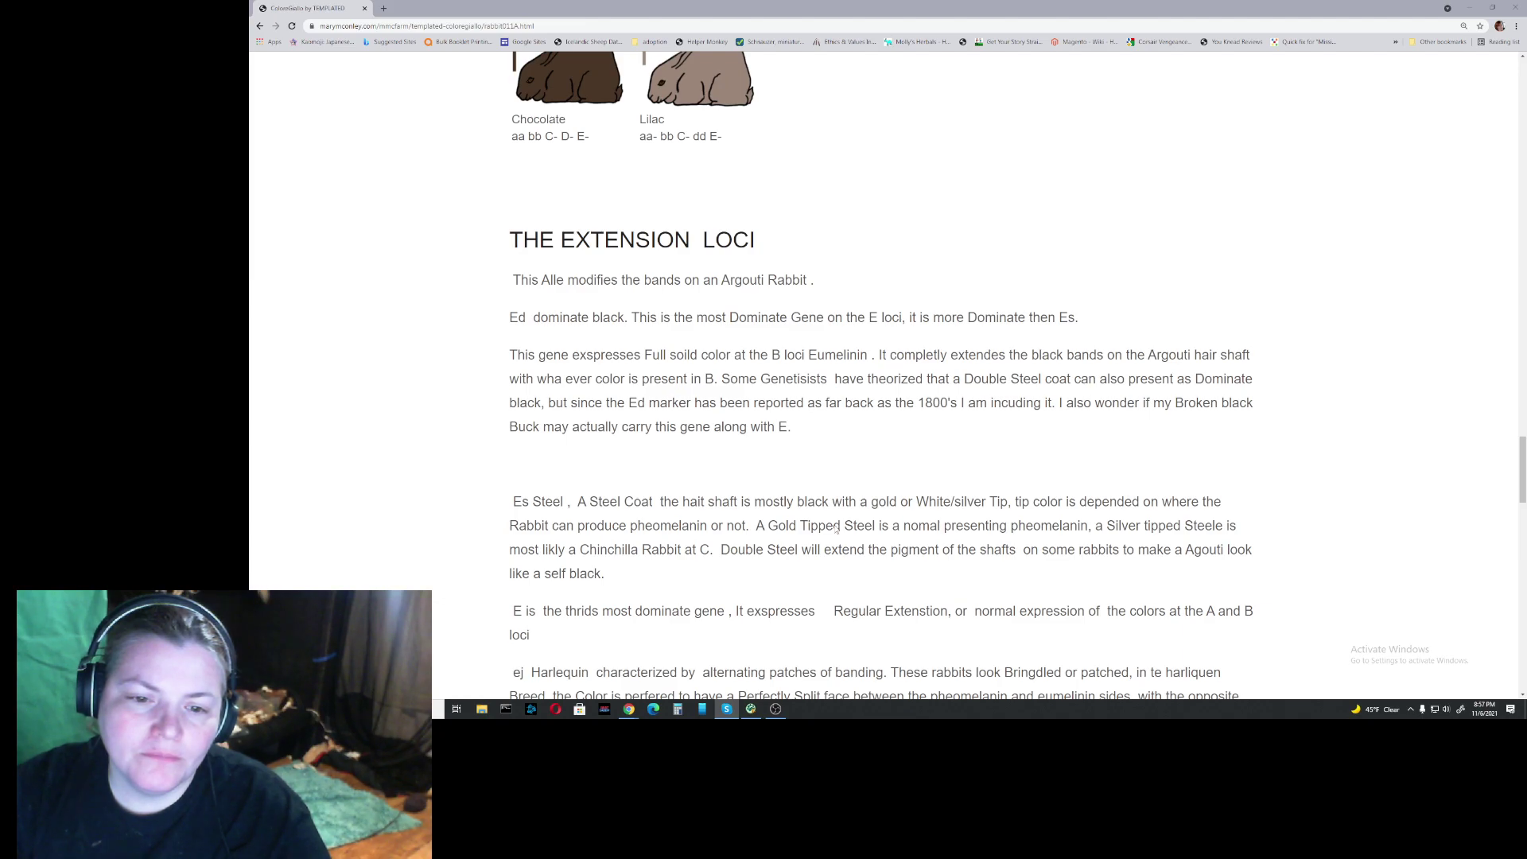
scroll(837, 529, down, 1)
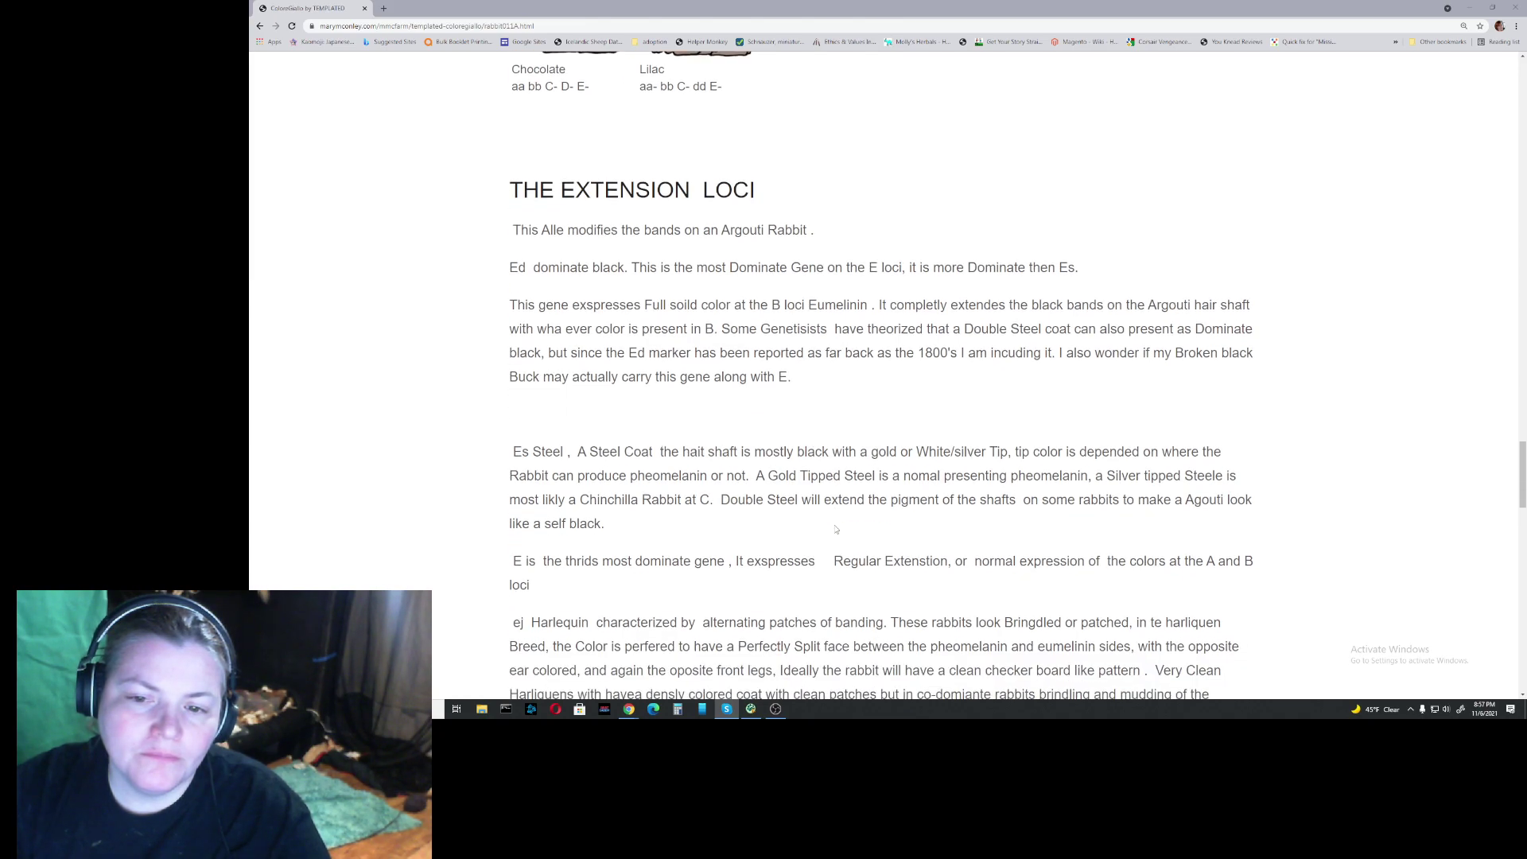
scroll(837, 529, down, 3)
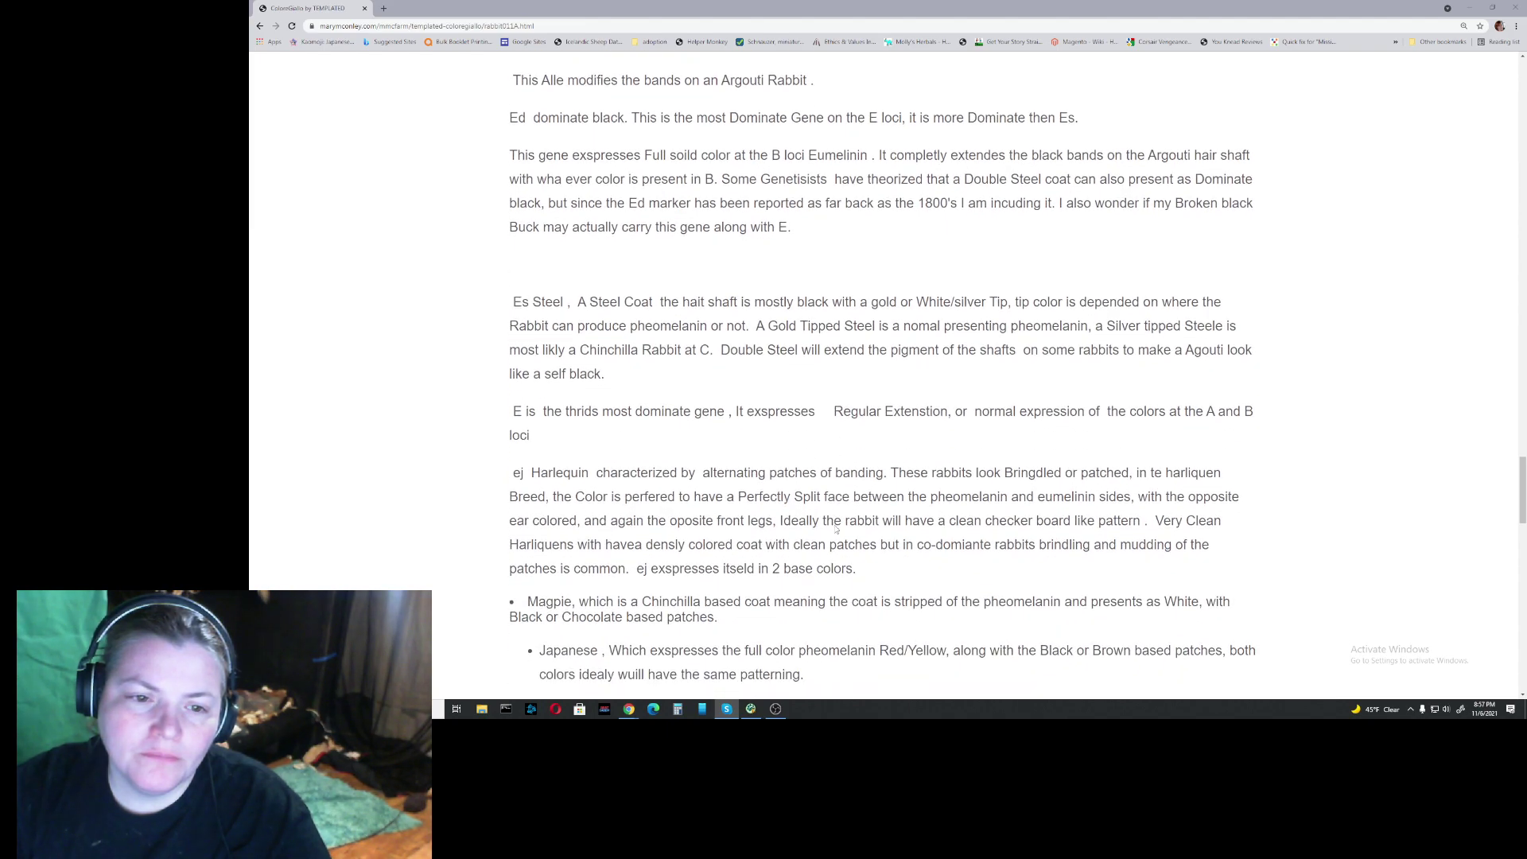
scroll(836, 529, down, 4)
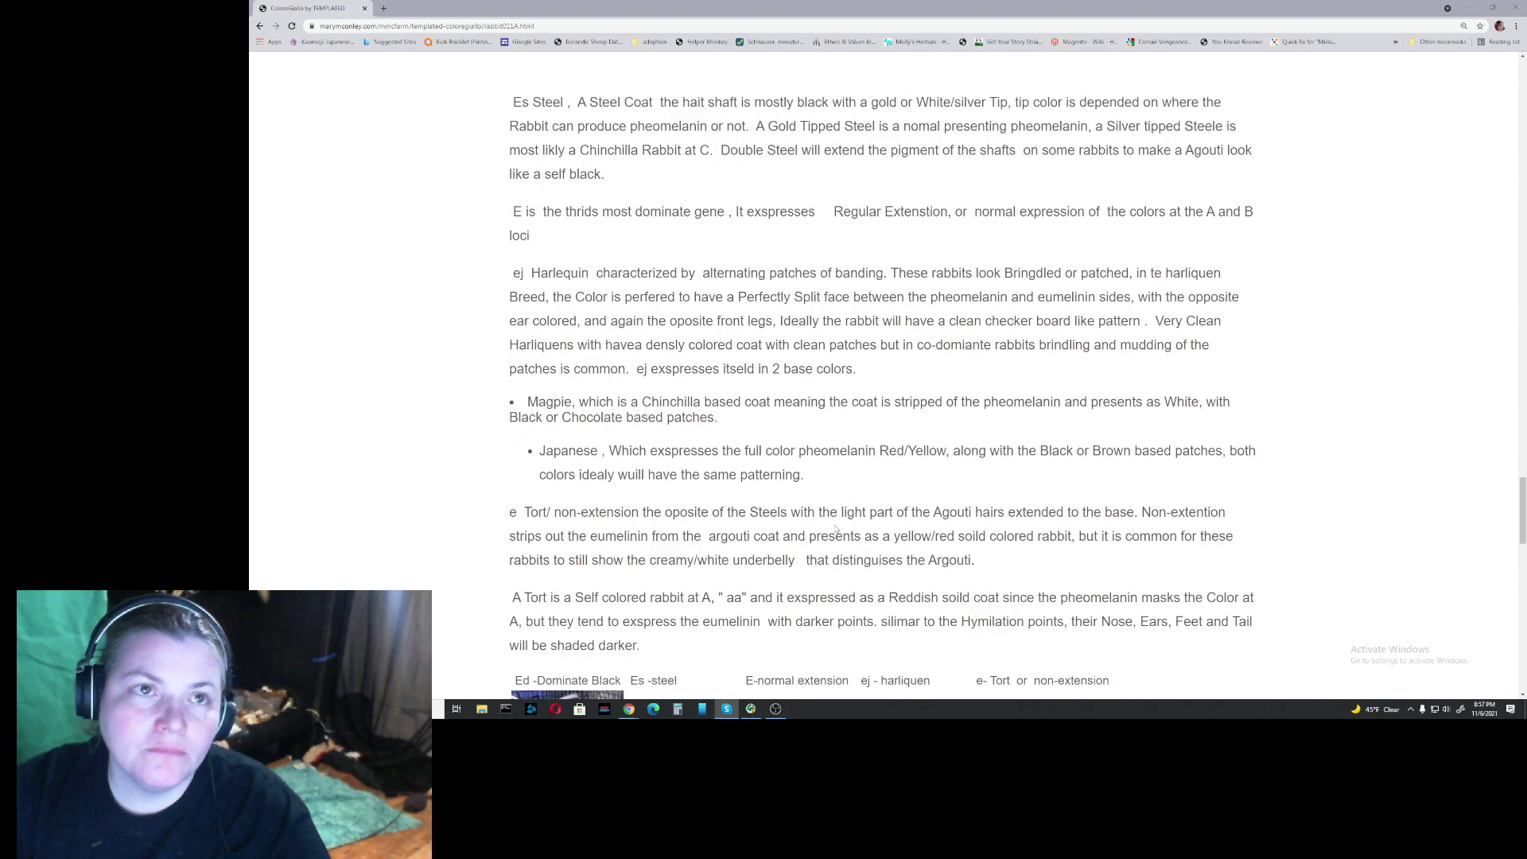
scroll(836, 529, up, 7)
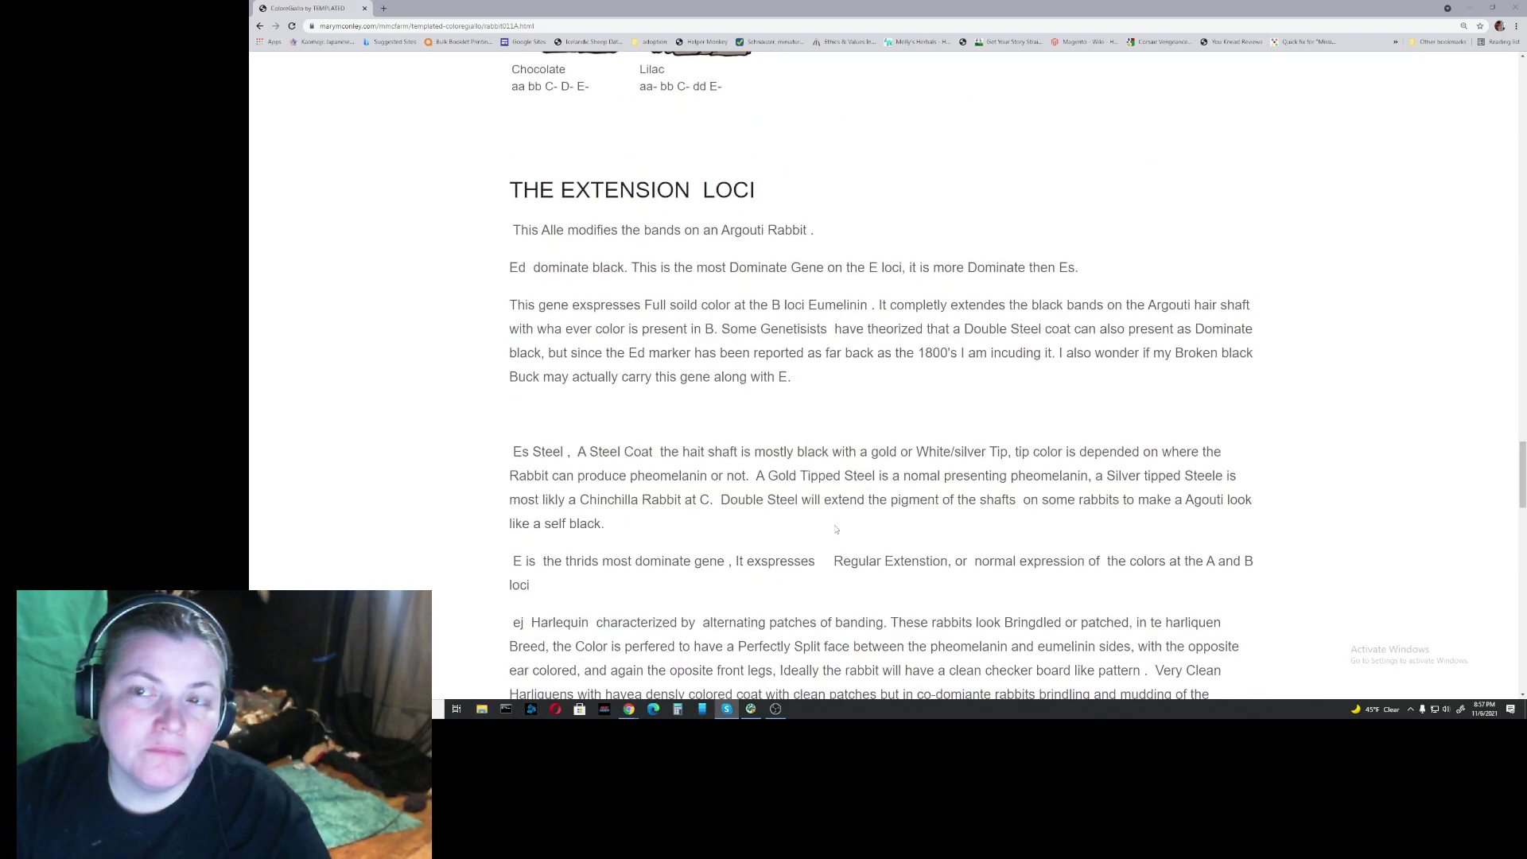
Step: Review the dilution, black/brown and agouti loci sections in reverse order, returning to the start of the Rabbit Genetics Primer page
scroll(837, 529, up, 6)
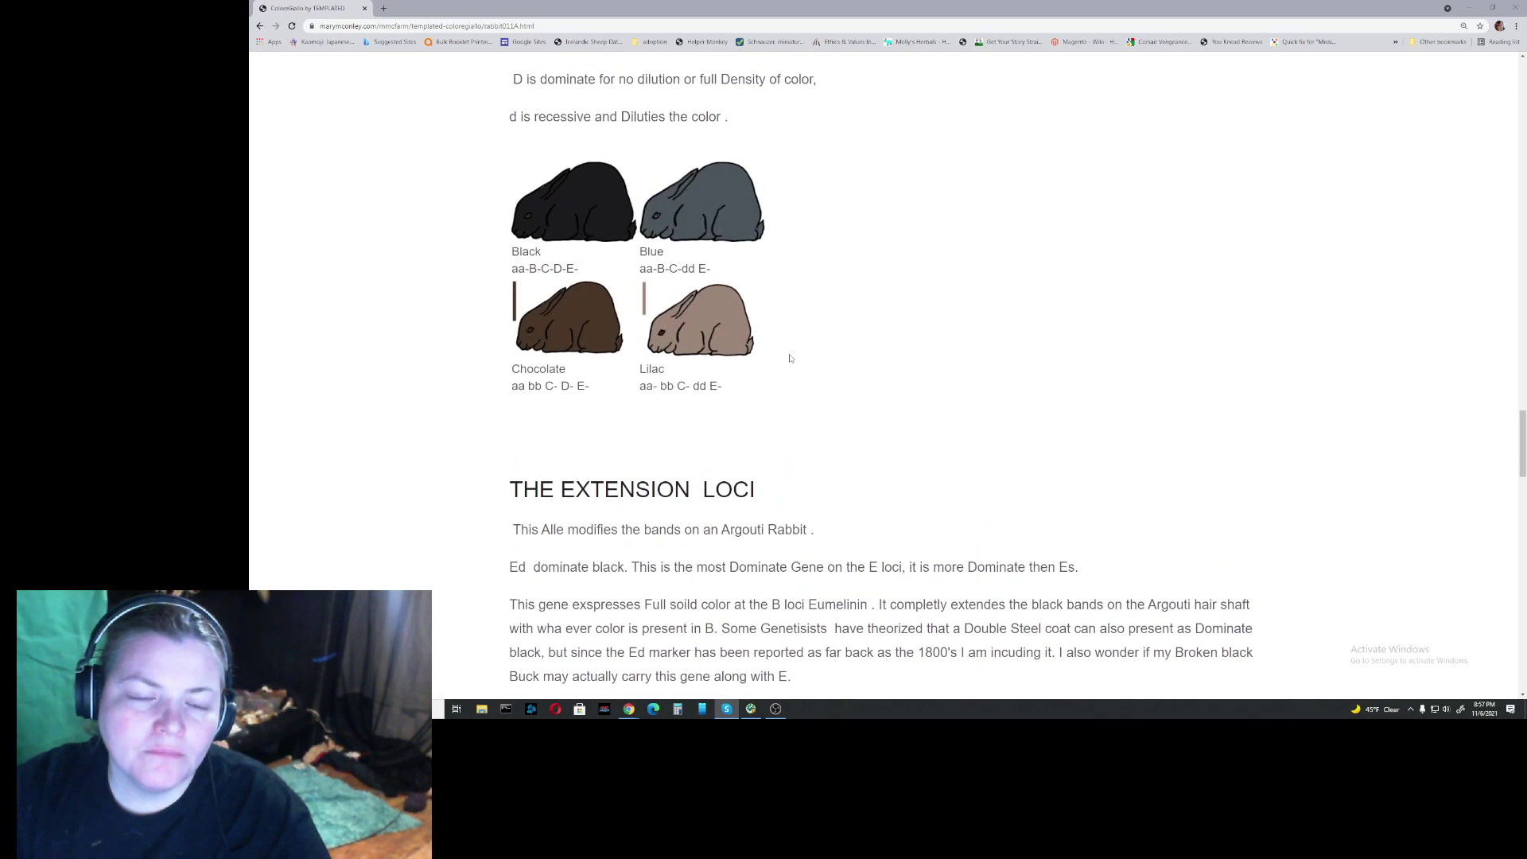
scroll(788, 350, up, 5)
scroll(790, 359, up, 15)
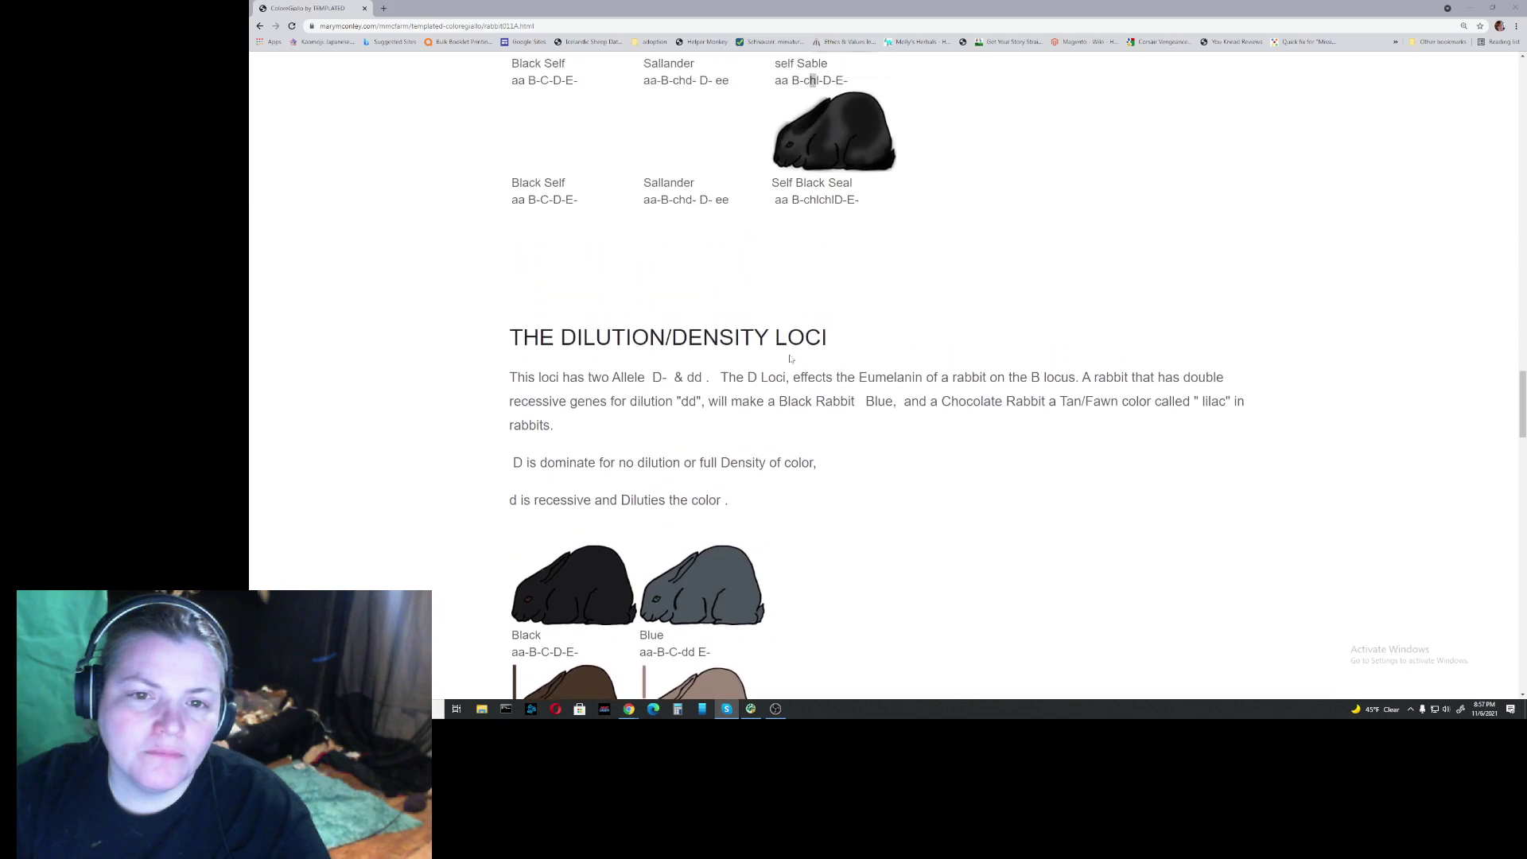
scroll(790, 358, up, 15)
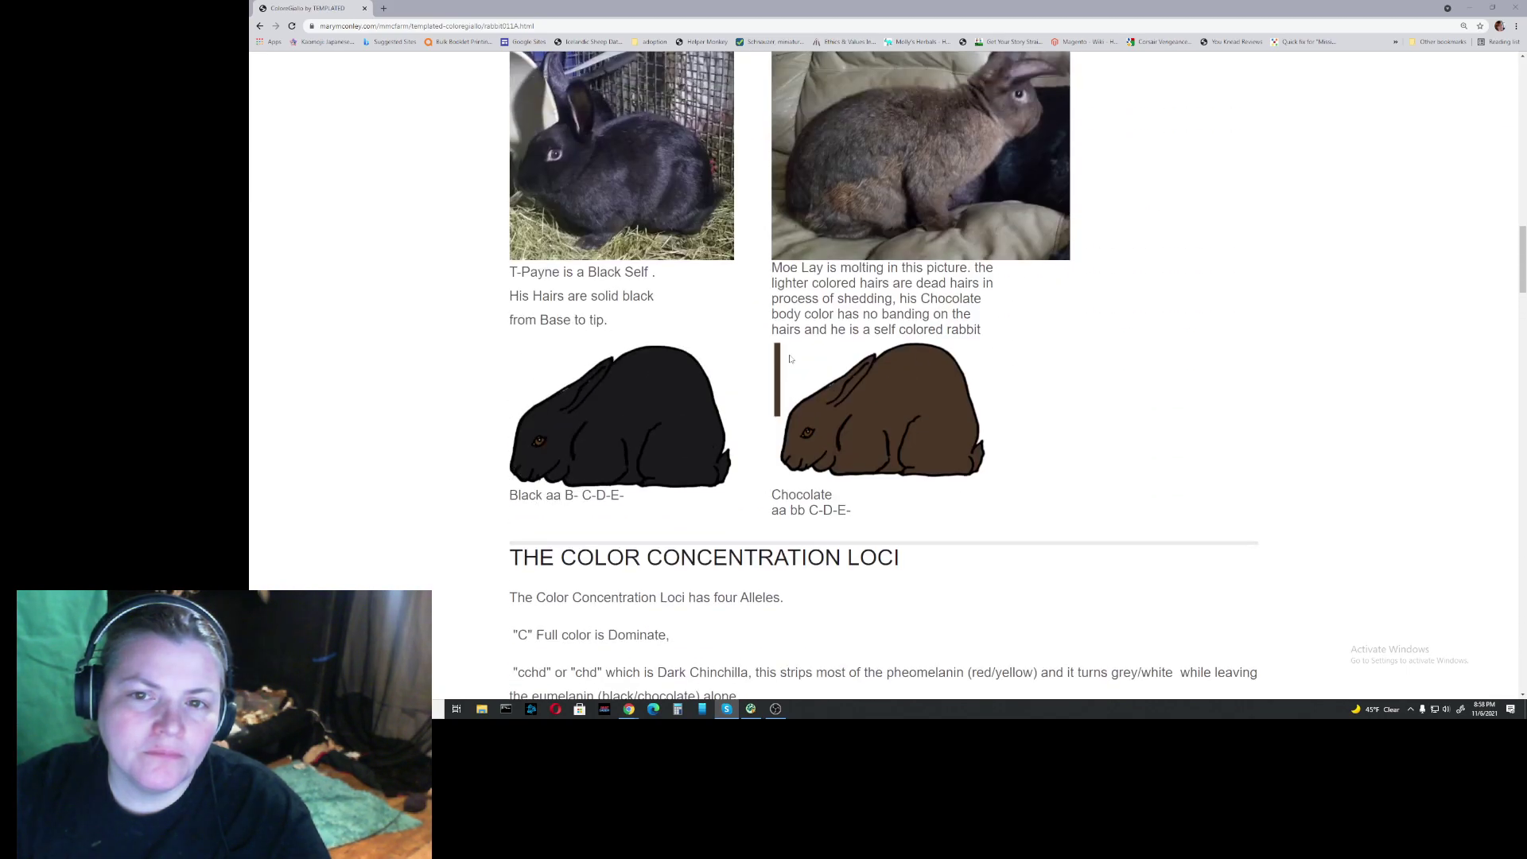
scroll(790, 359, up, 3)
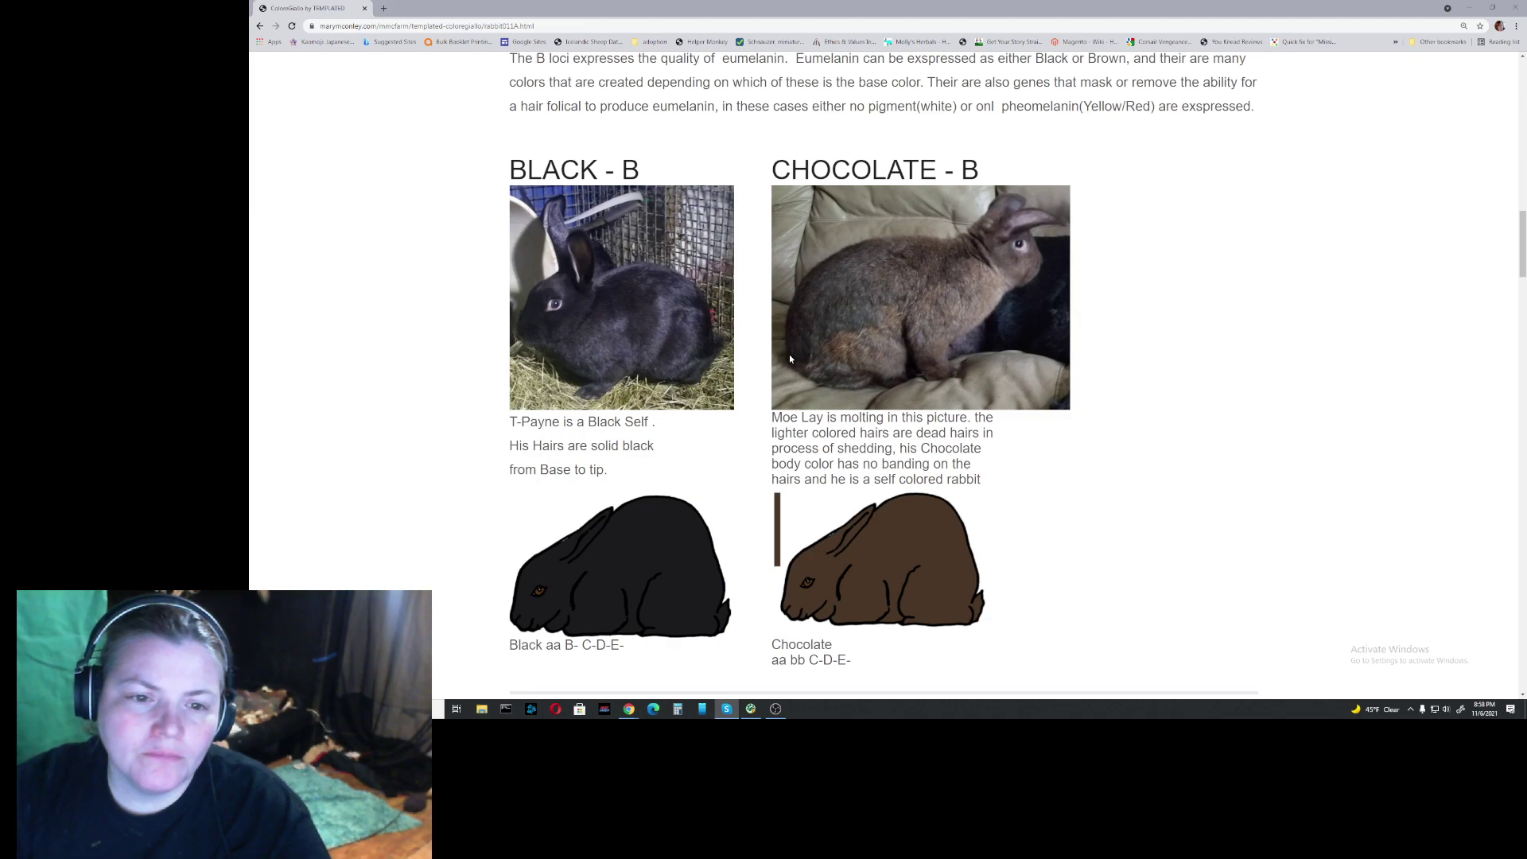
scroll(789, 355, down, 1)
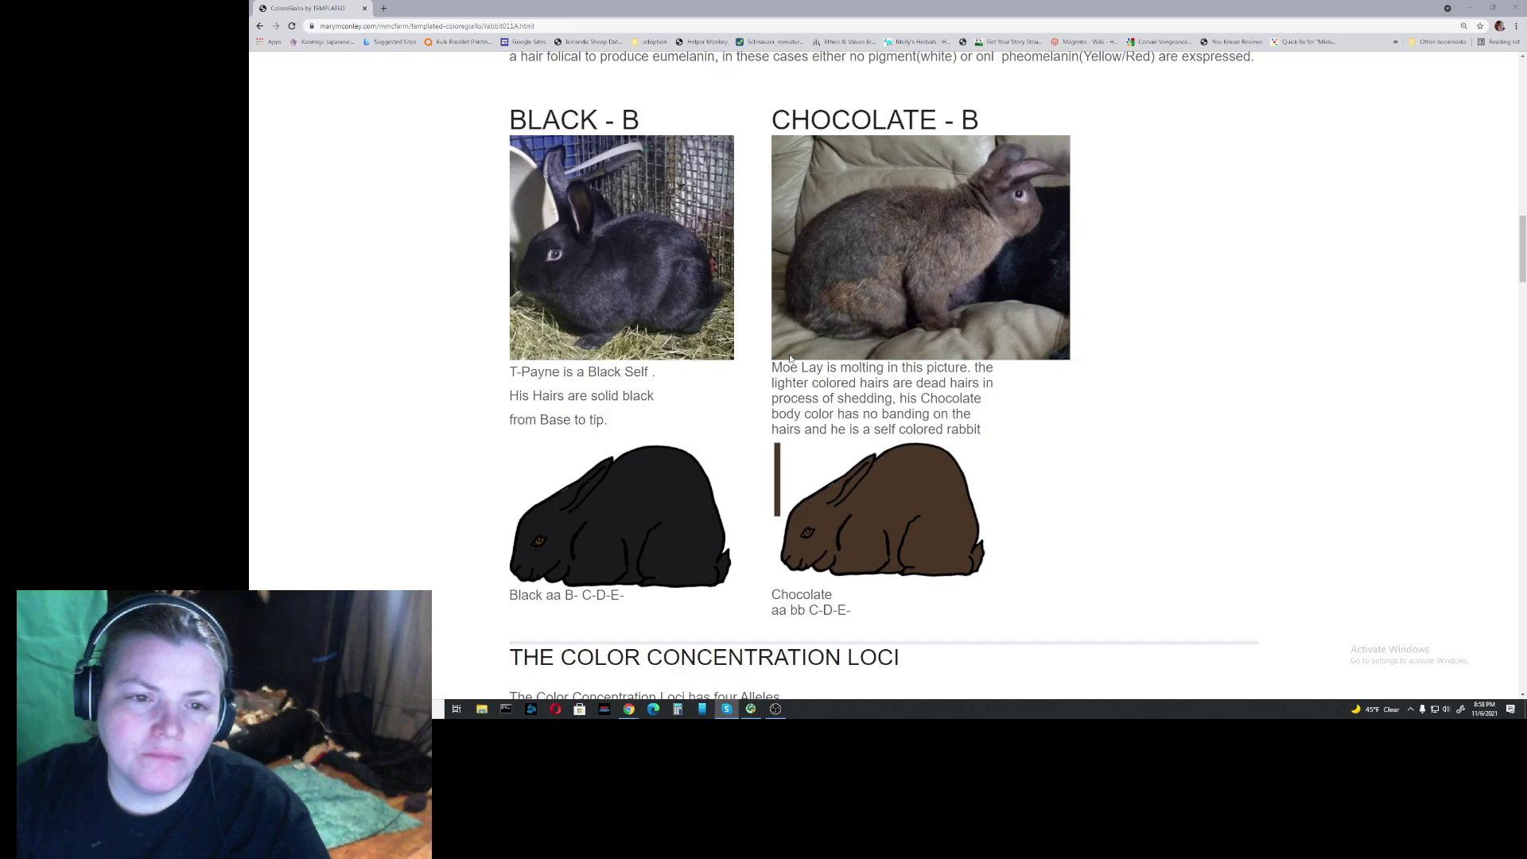
scroll(790, 358, up, 1)
scroll(789, 358, up, 5)
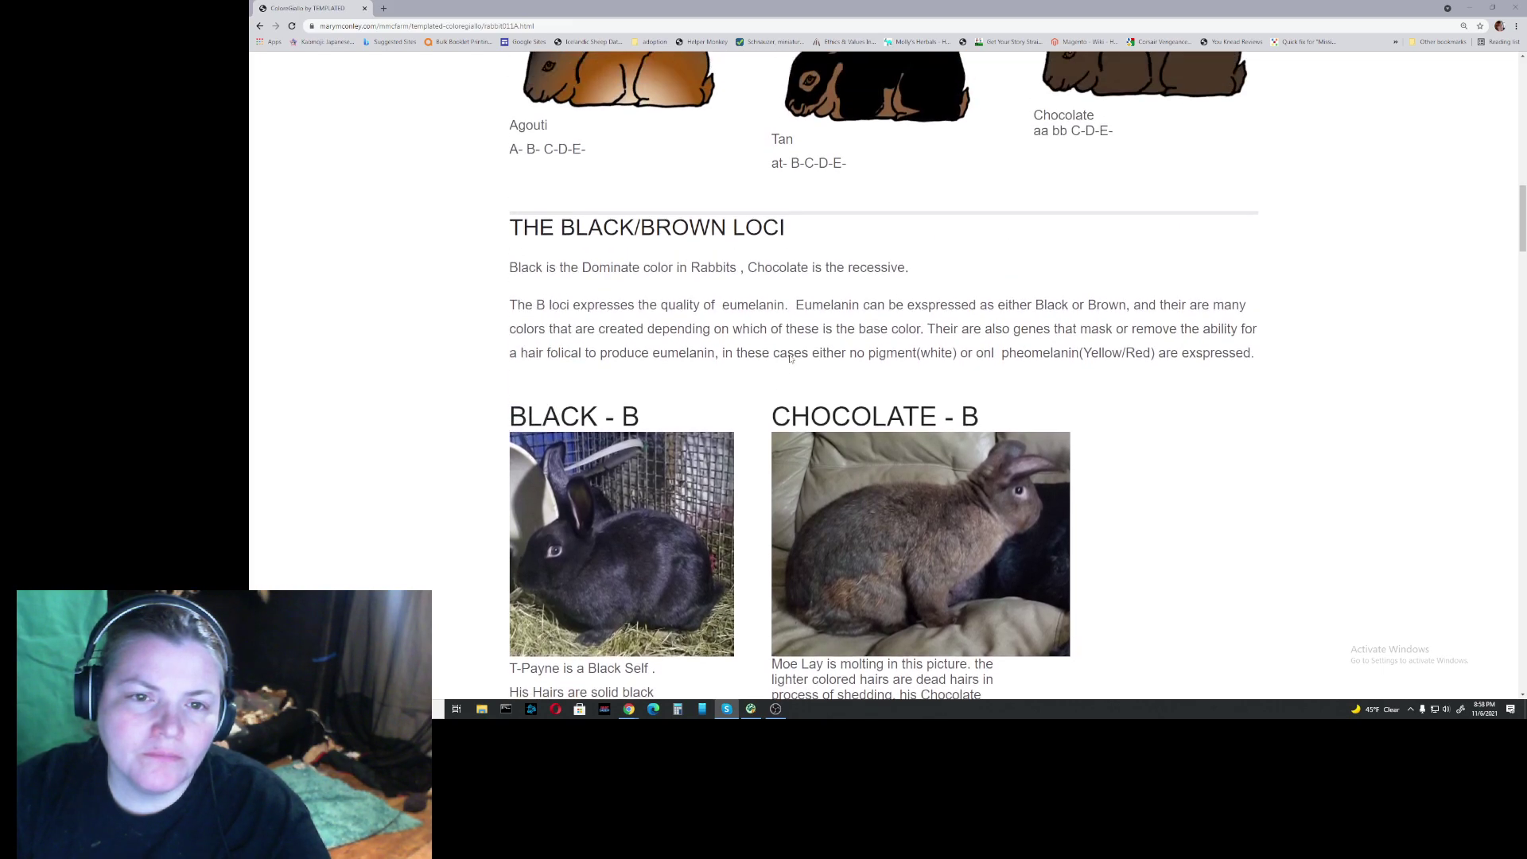
scroll(790, 360, up, 3)
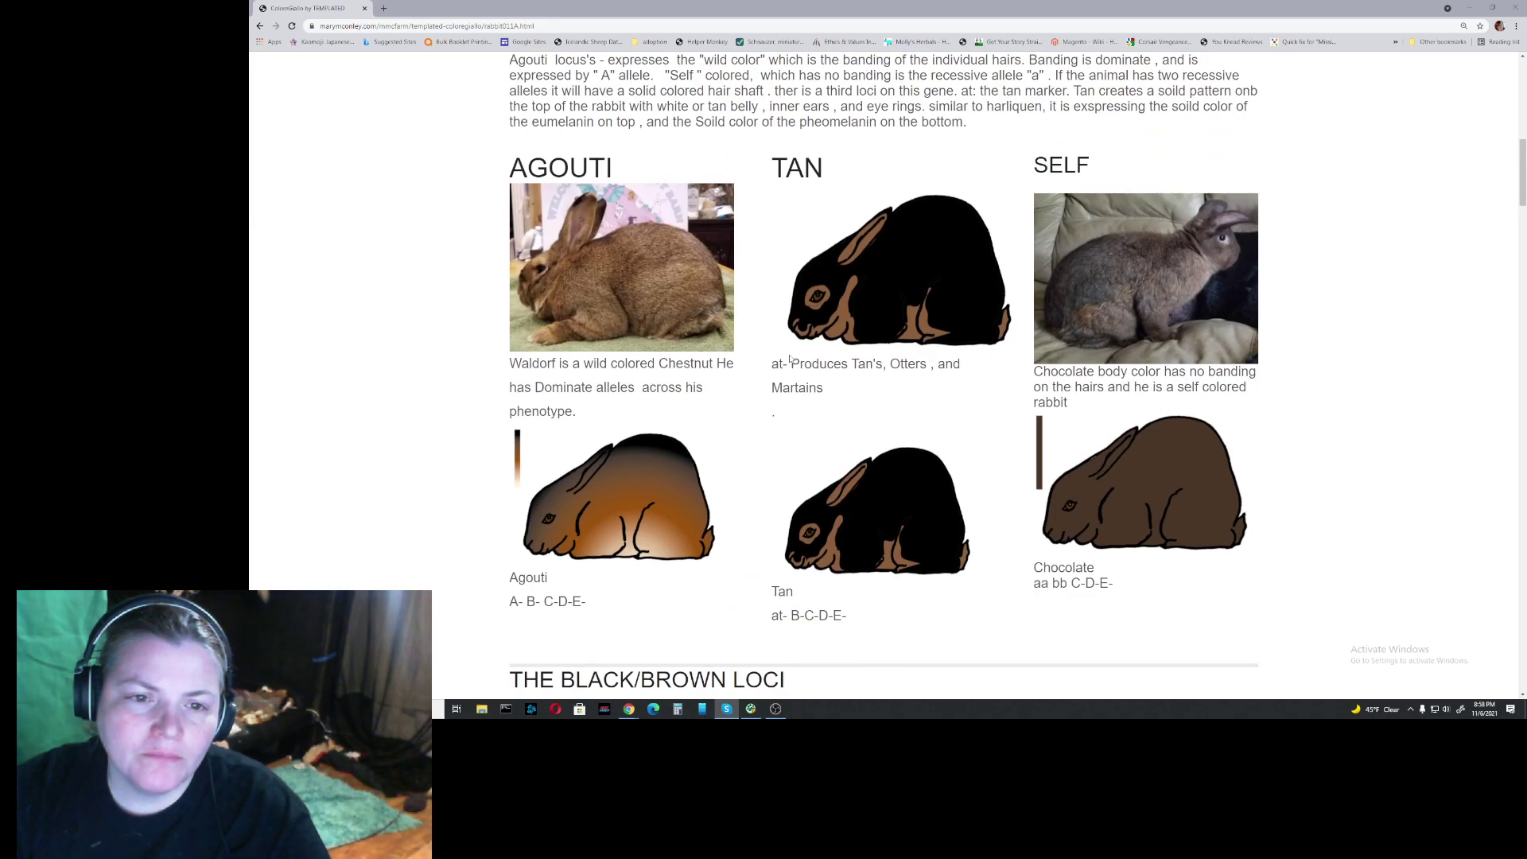
scroll(790, 359, up, 3)
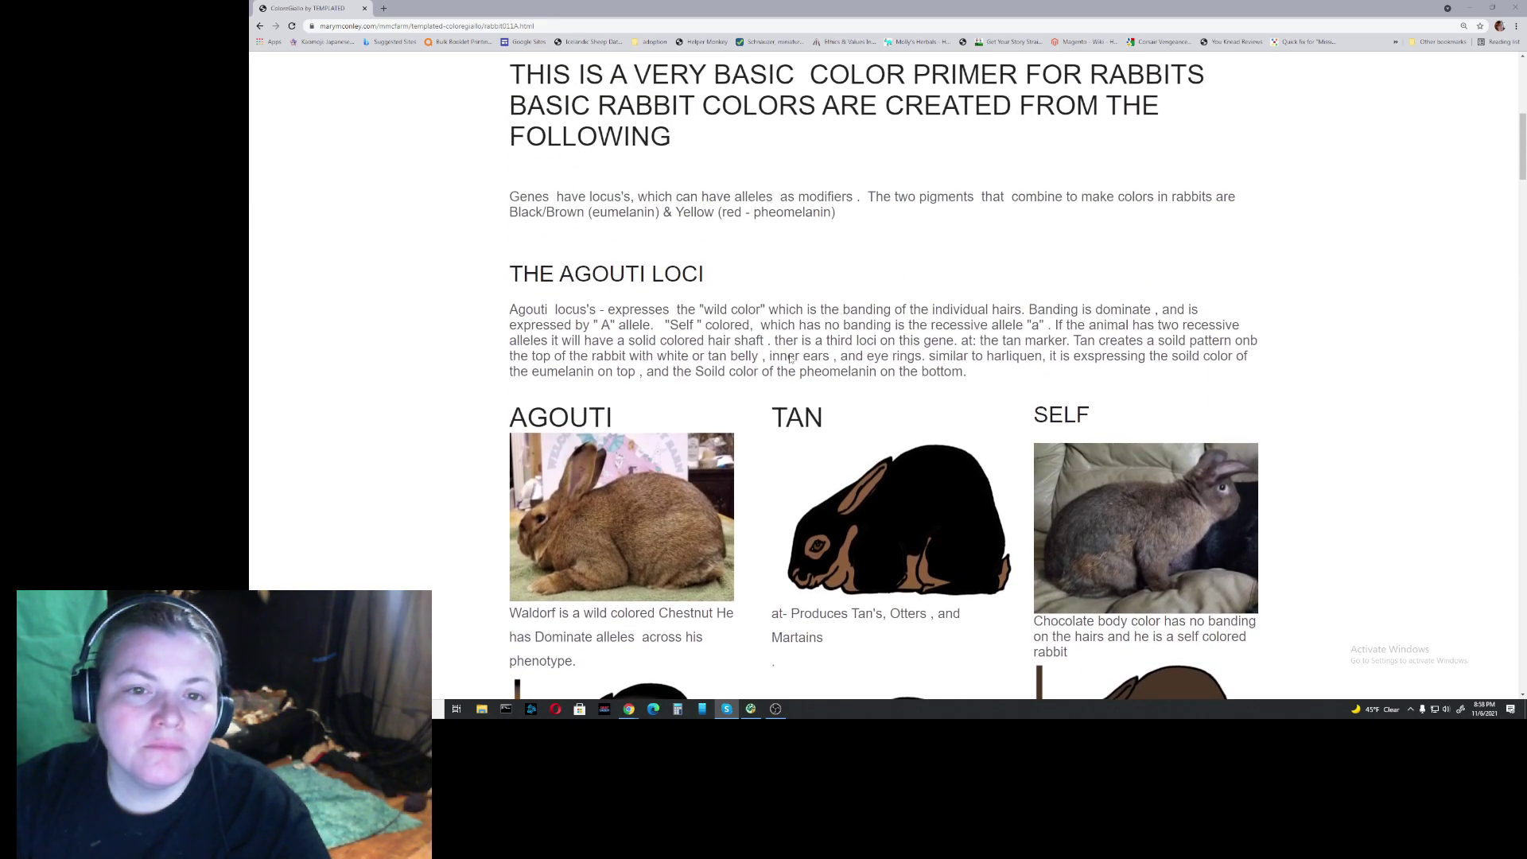
scroll(790, 360, up, 5)
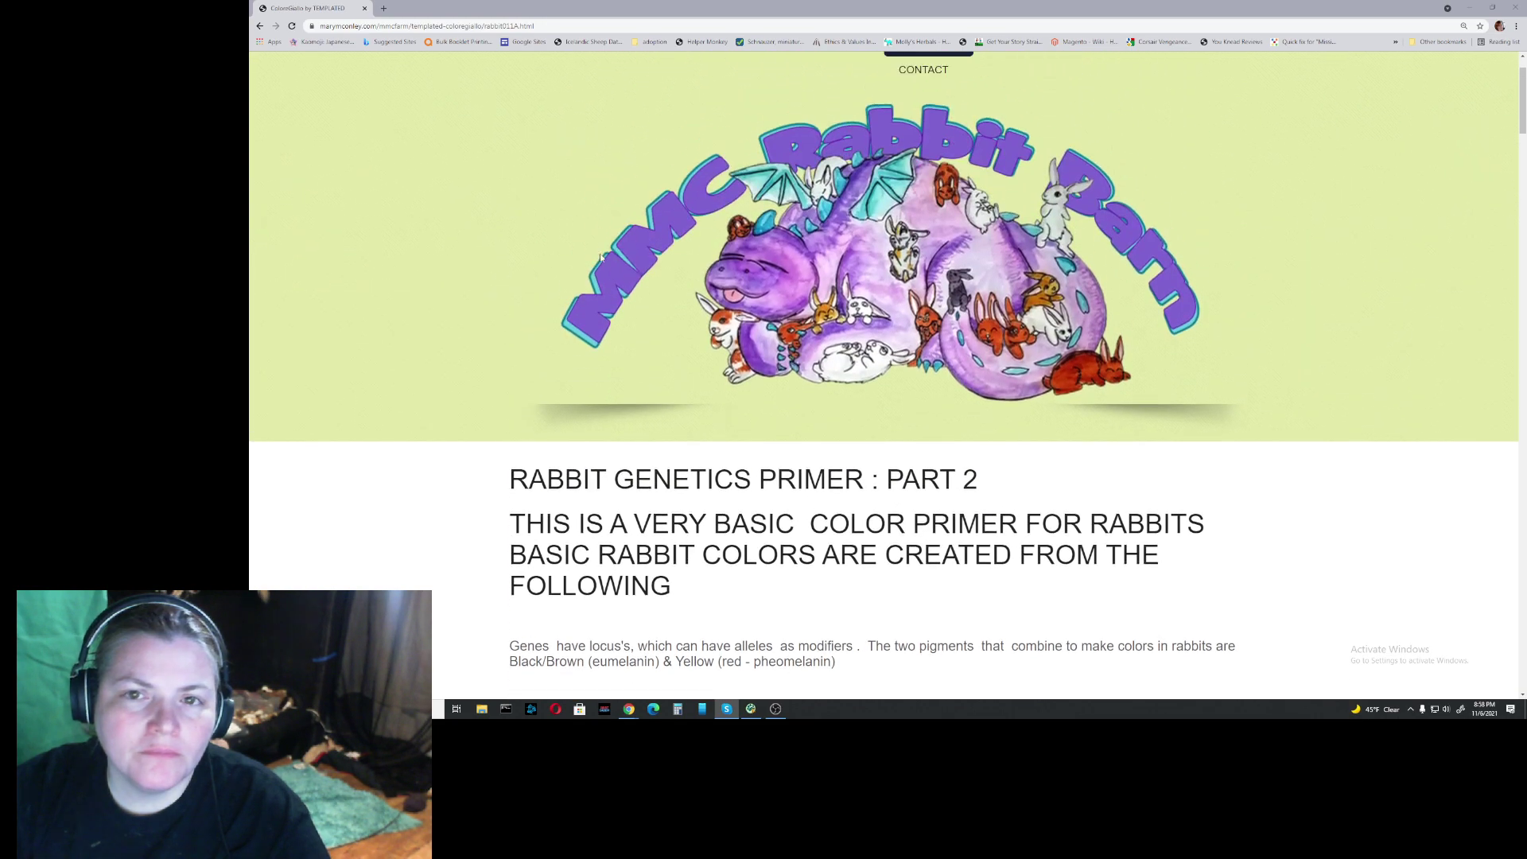
Step: Minimize the browser and search the computer for "mine", dismissing the search without opening anything
click(1470, 7)
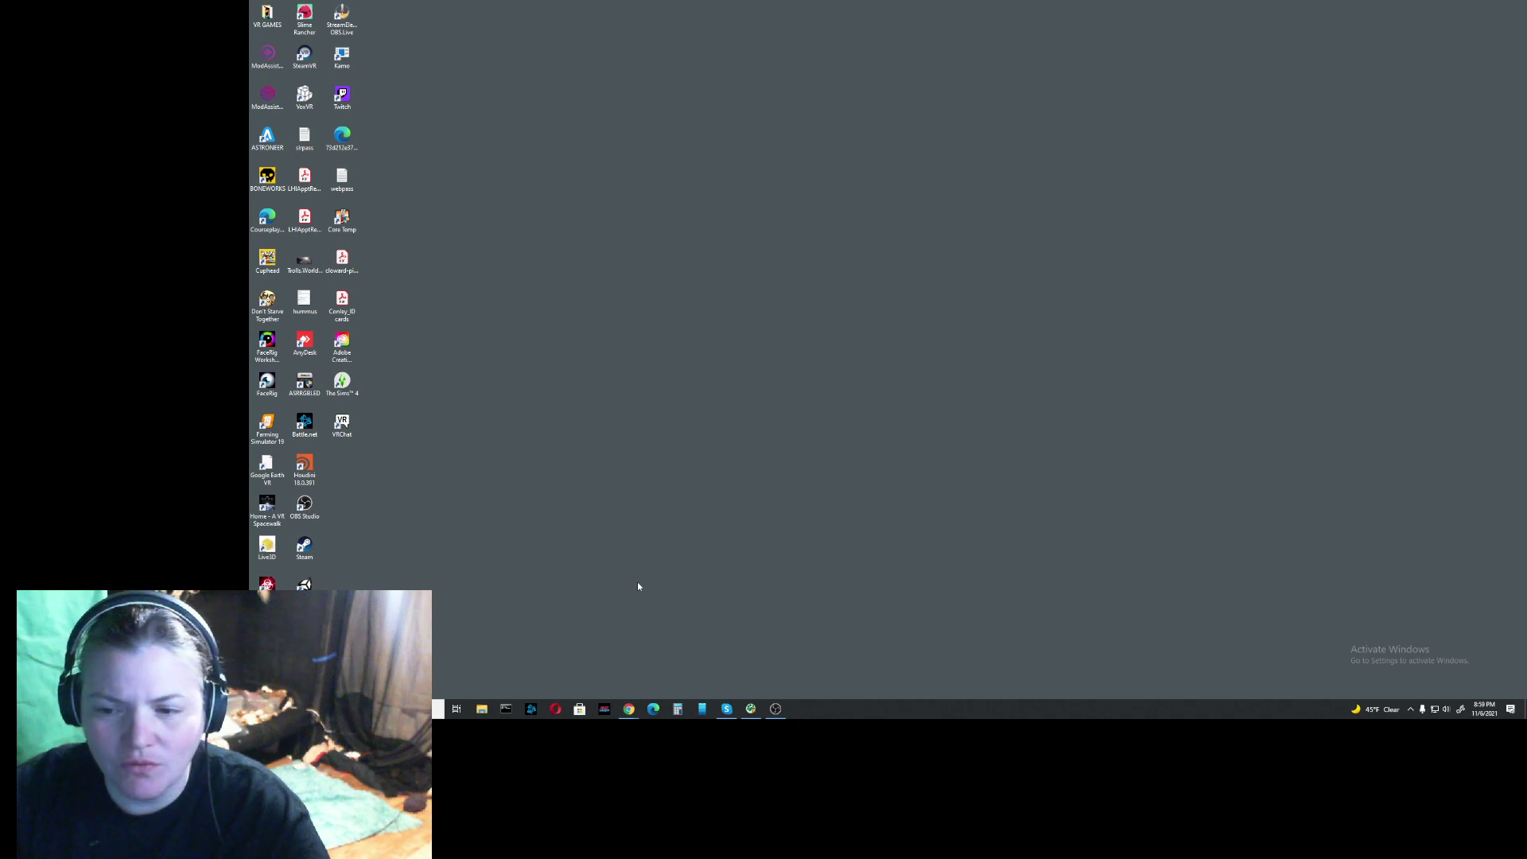
click(413, 709)
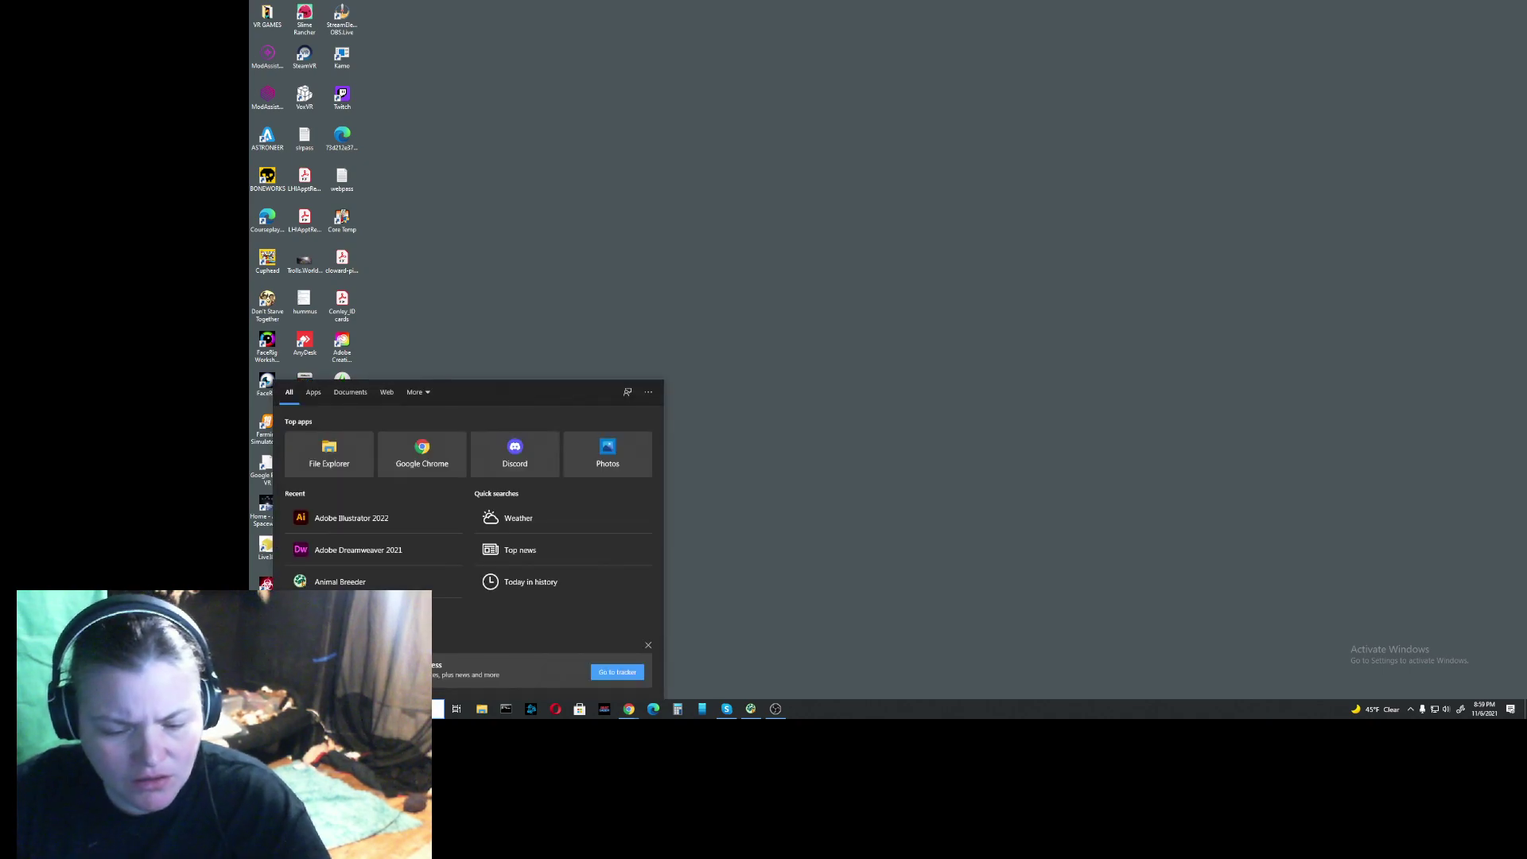
text(mine)
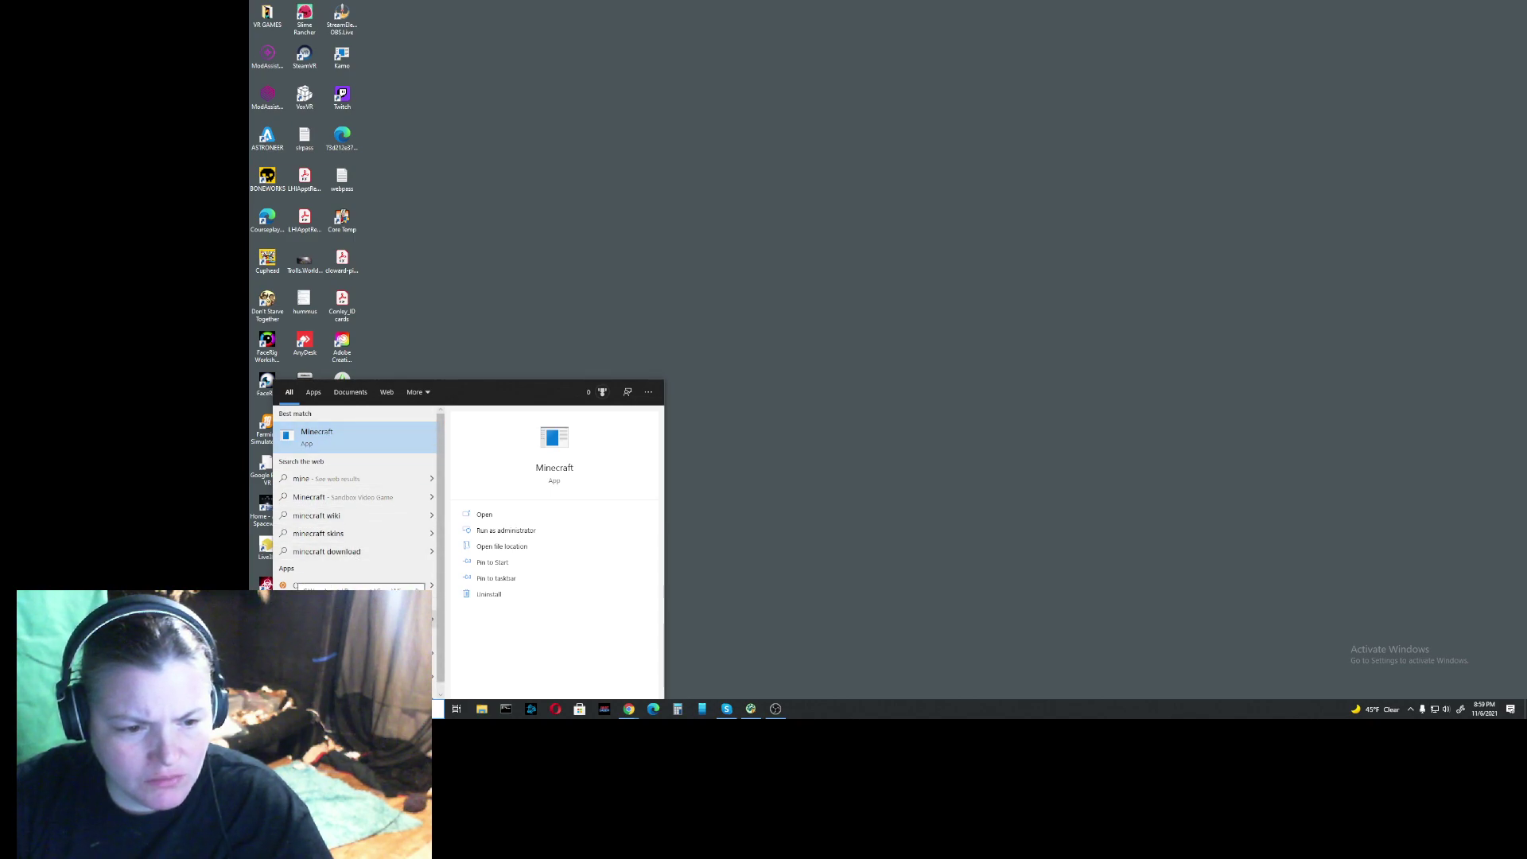
scroll(354, 494, down, 1)
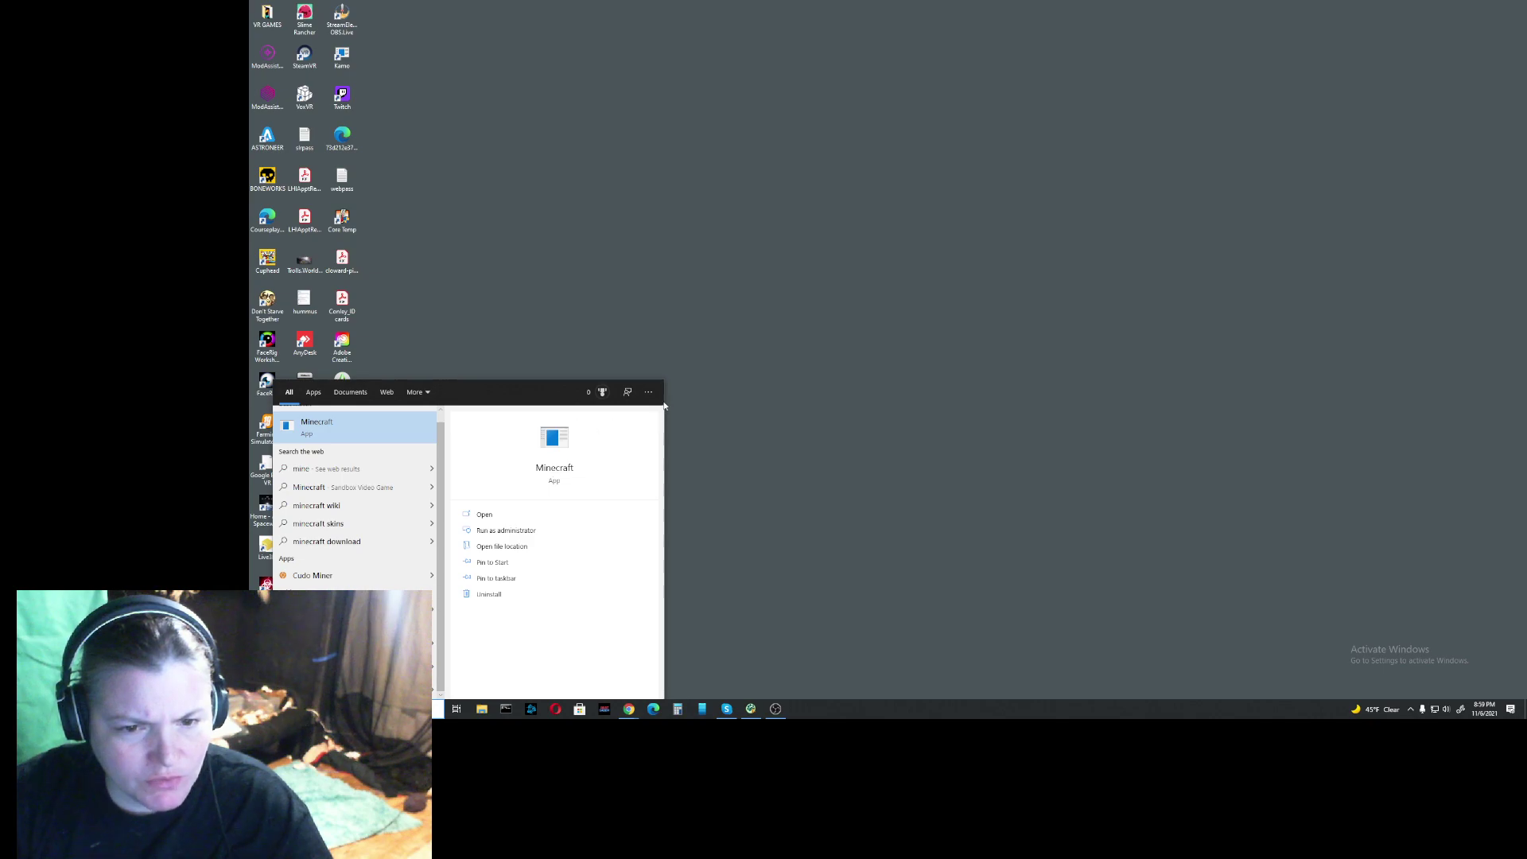
click(636, 353)
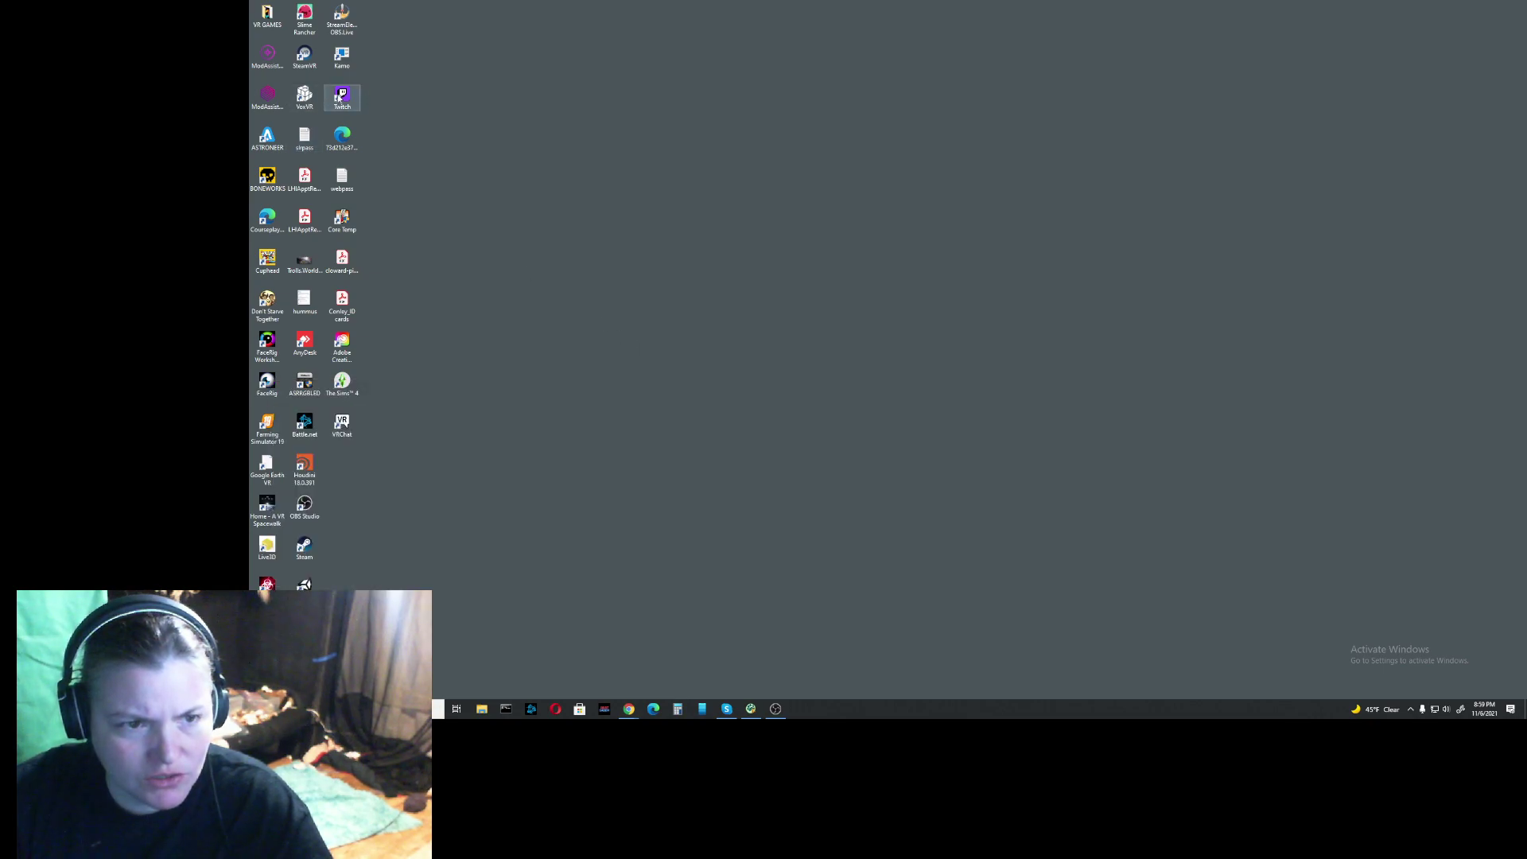
Step: Launch Twitch from its desktop shortcut
click(339, 97)
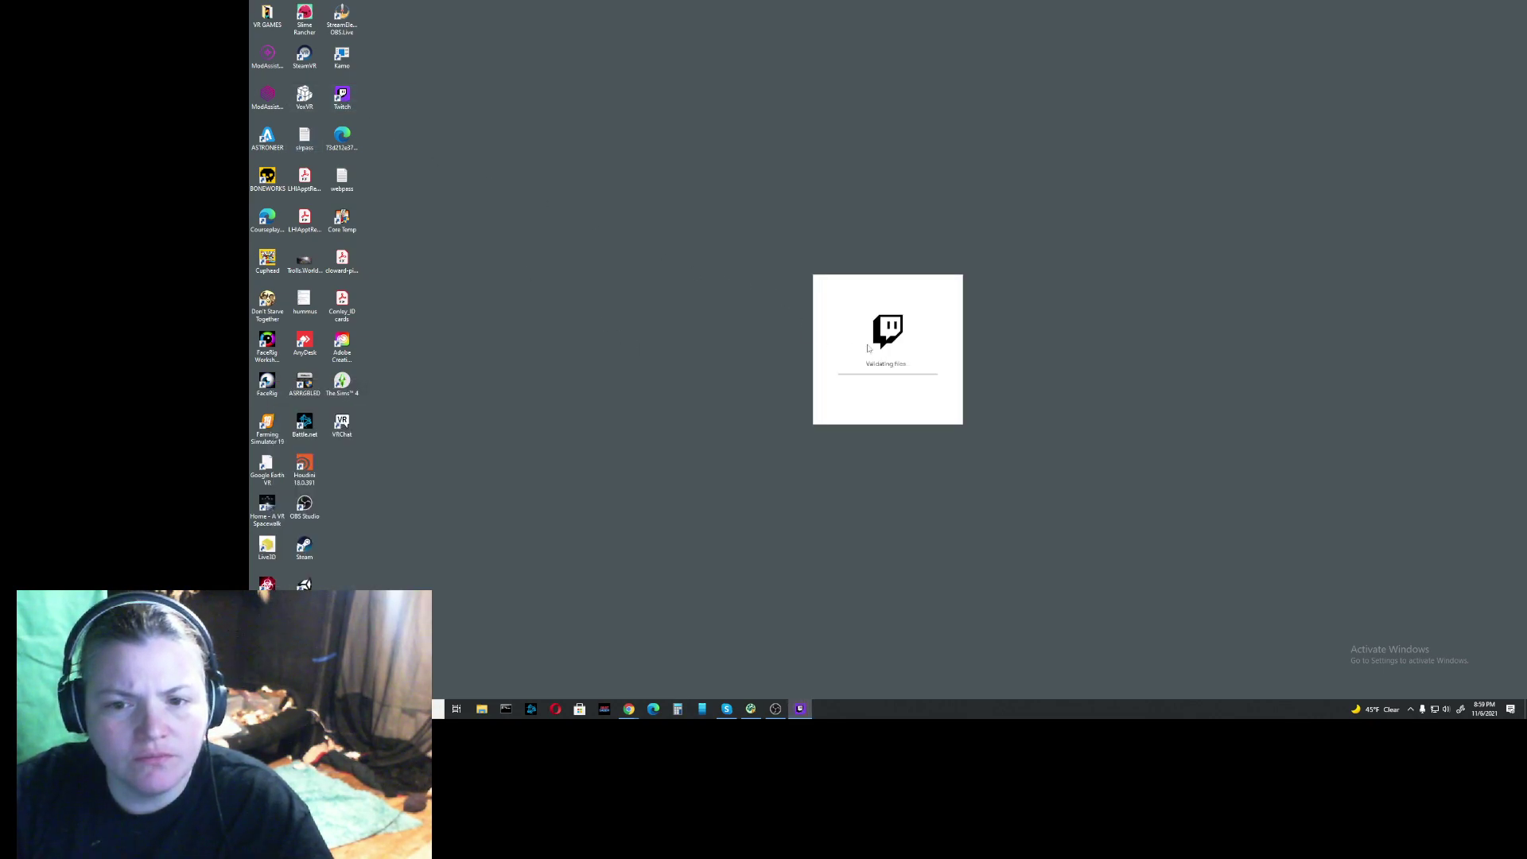